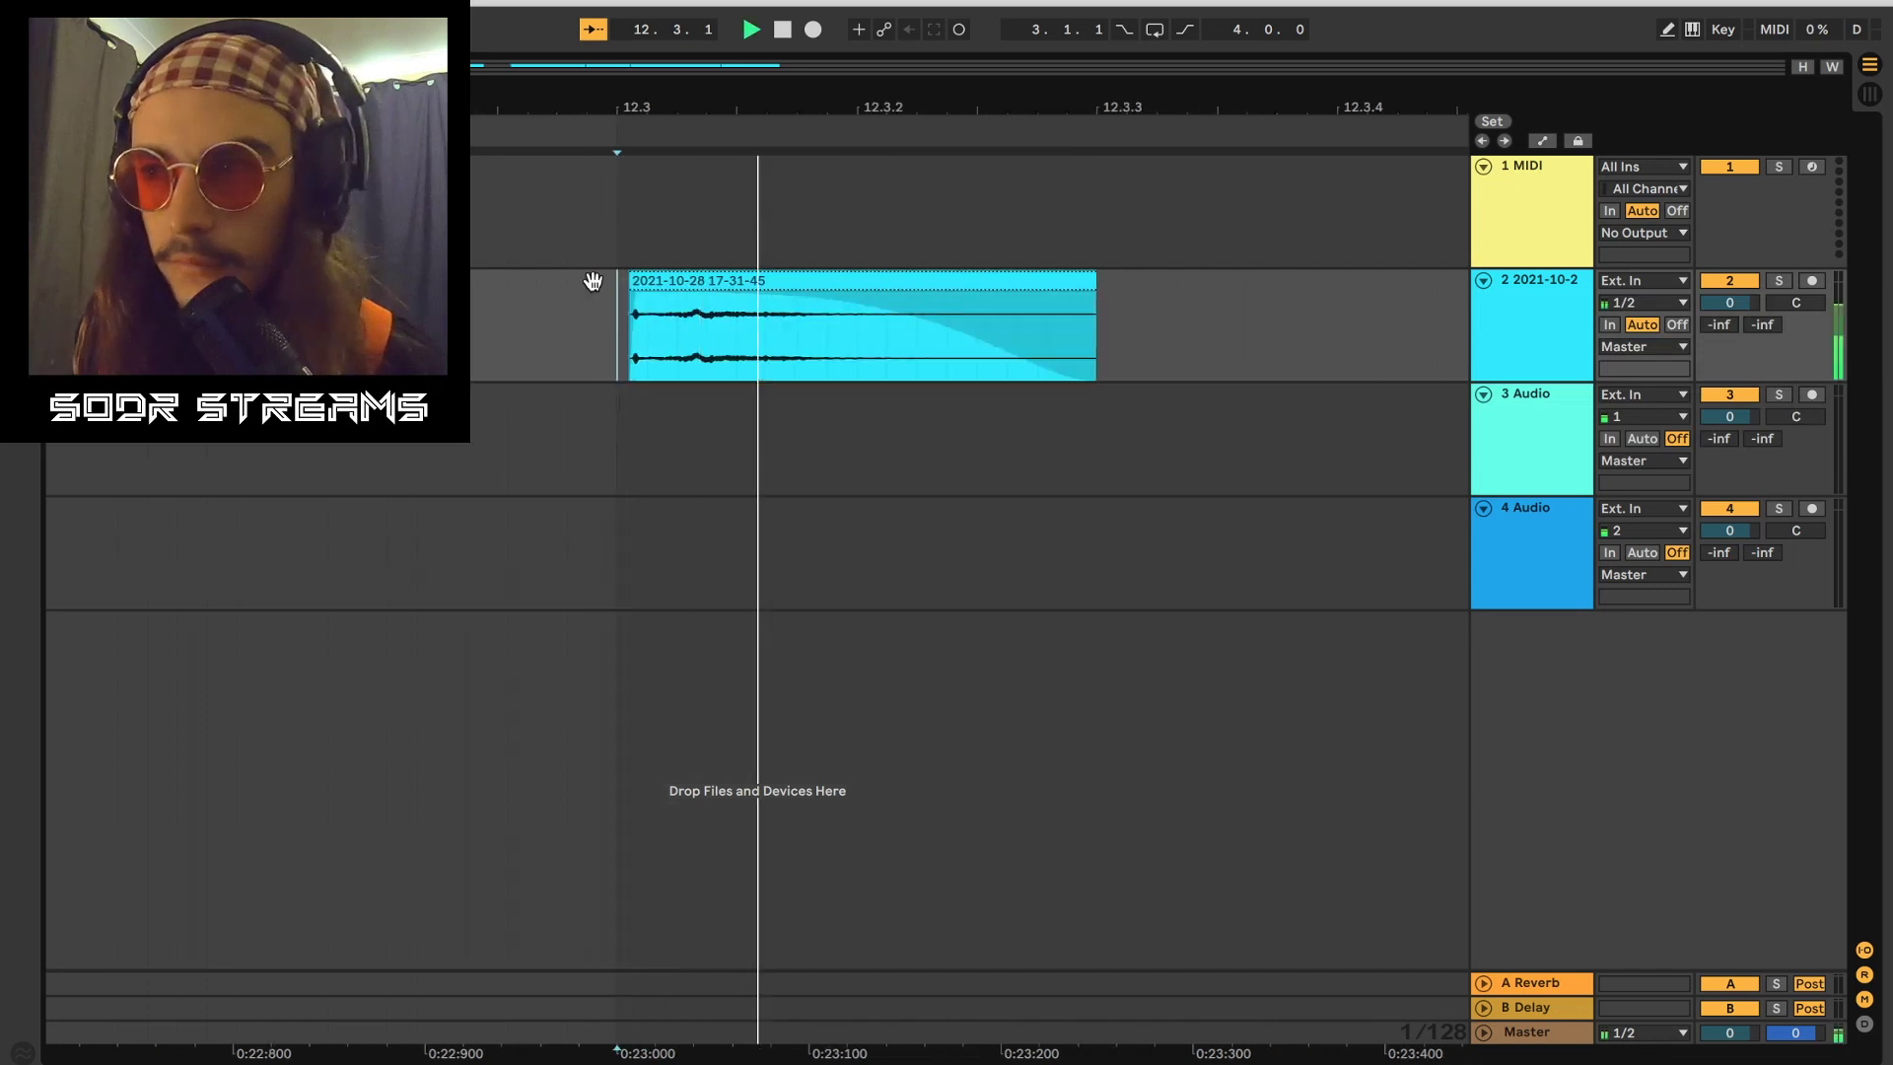
Step: Audition the faded recording clip at bar 12.3 on track 2
{"action": "key", "text": "space"}
{"action": "key", "text": "space"}
{"action": "key", "text": "space"}
{"action": "left_click_drag", "start_coordinate": [755, 281], "coordinate": [603, 338]}
{"action": "key", "text": "space"}
{"action": "key", "text": "space"}
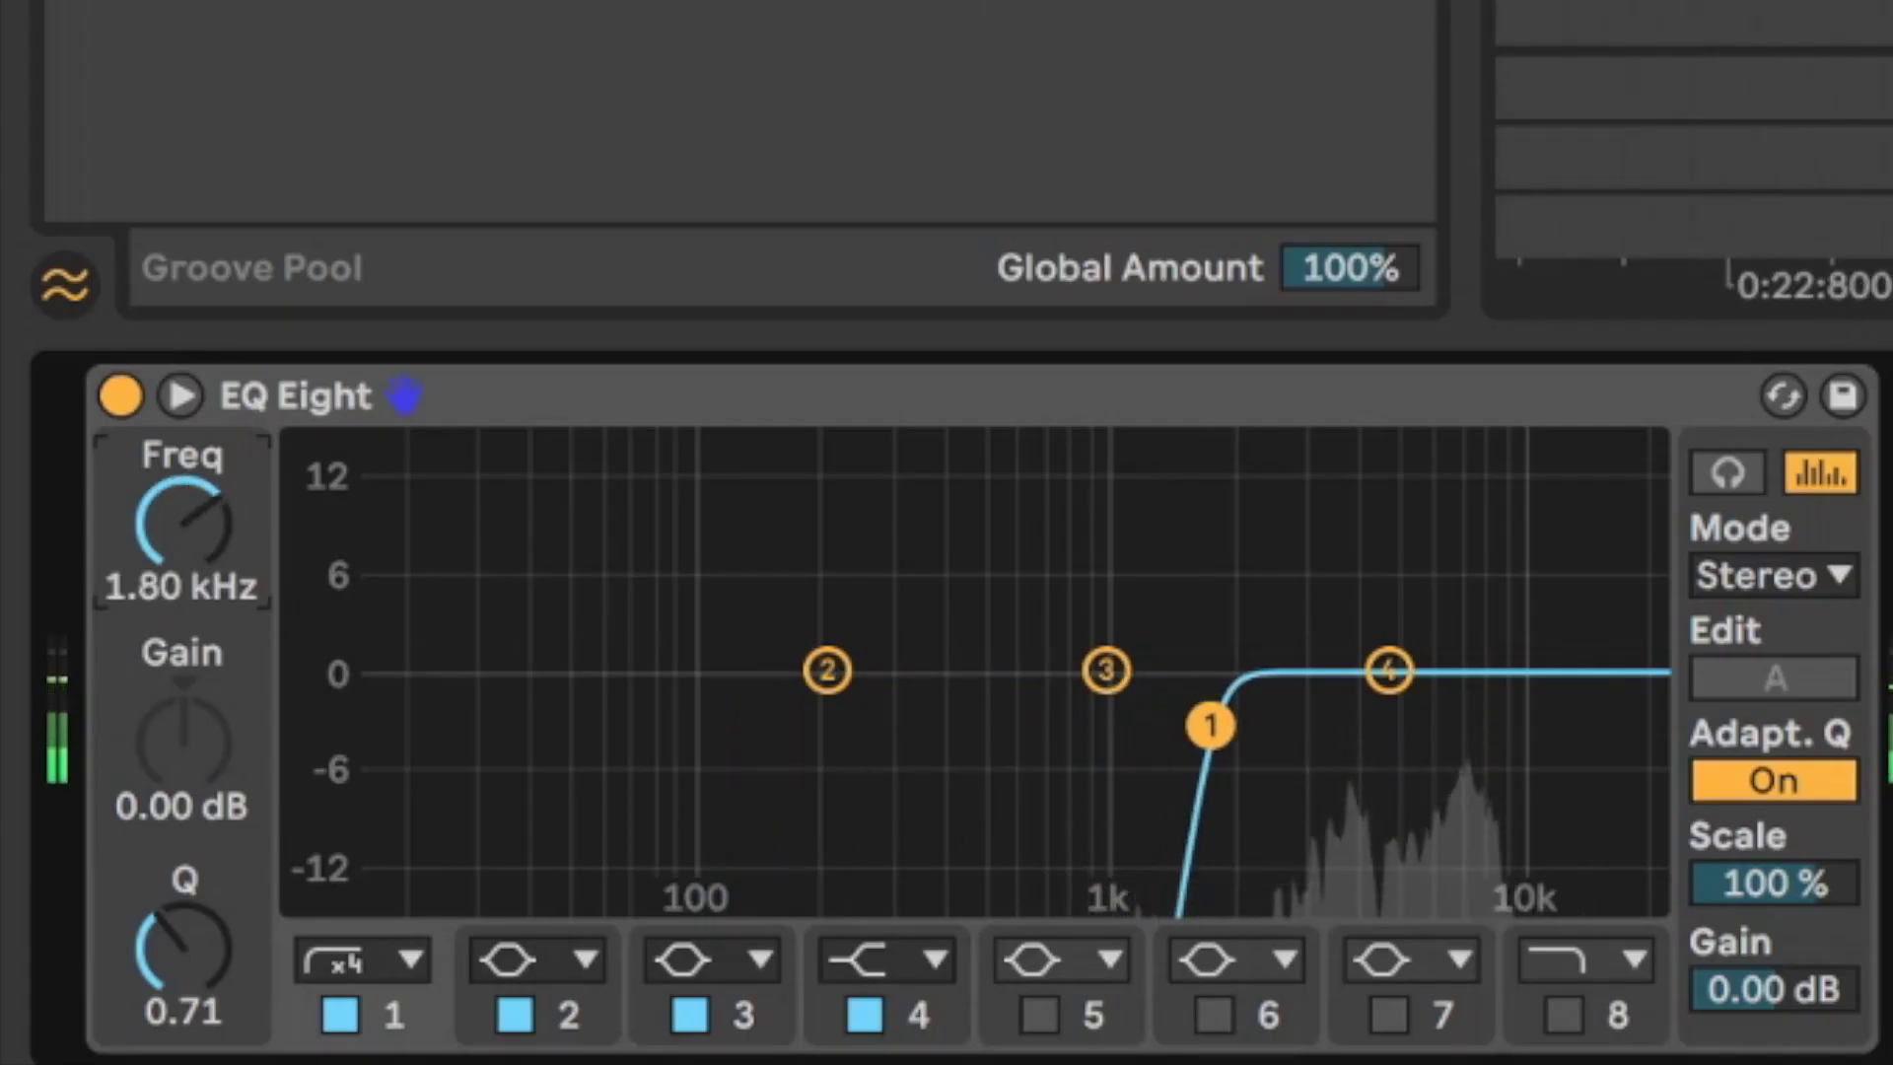
Step: Pull EQ Eight's band 4 down to -5.58 dB at 4.95 kHz and set the Compressor ratio to 4.20:1
{"action": "left_click_drag", "start_coordinate": [1399, 673], "coordinate": [1335, 778]}
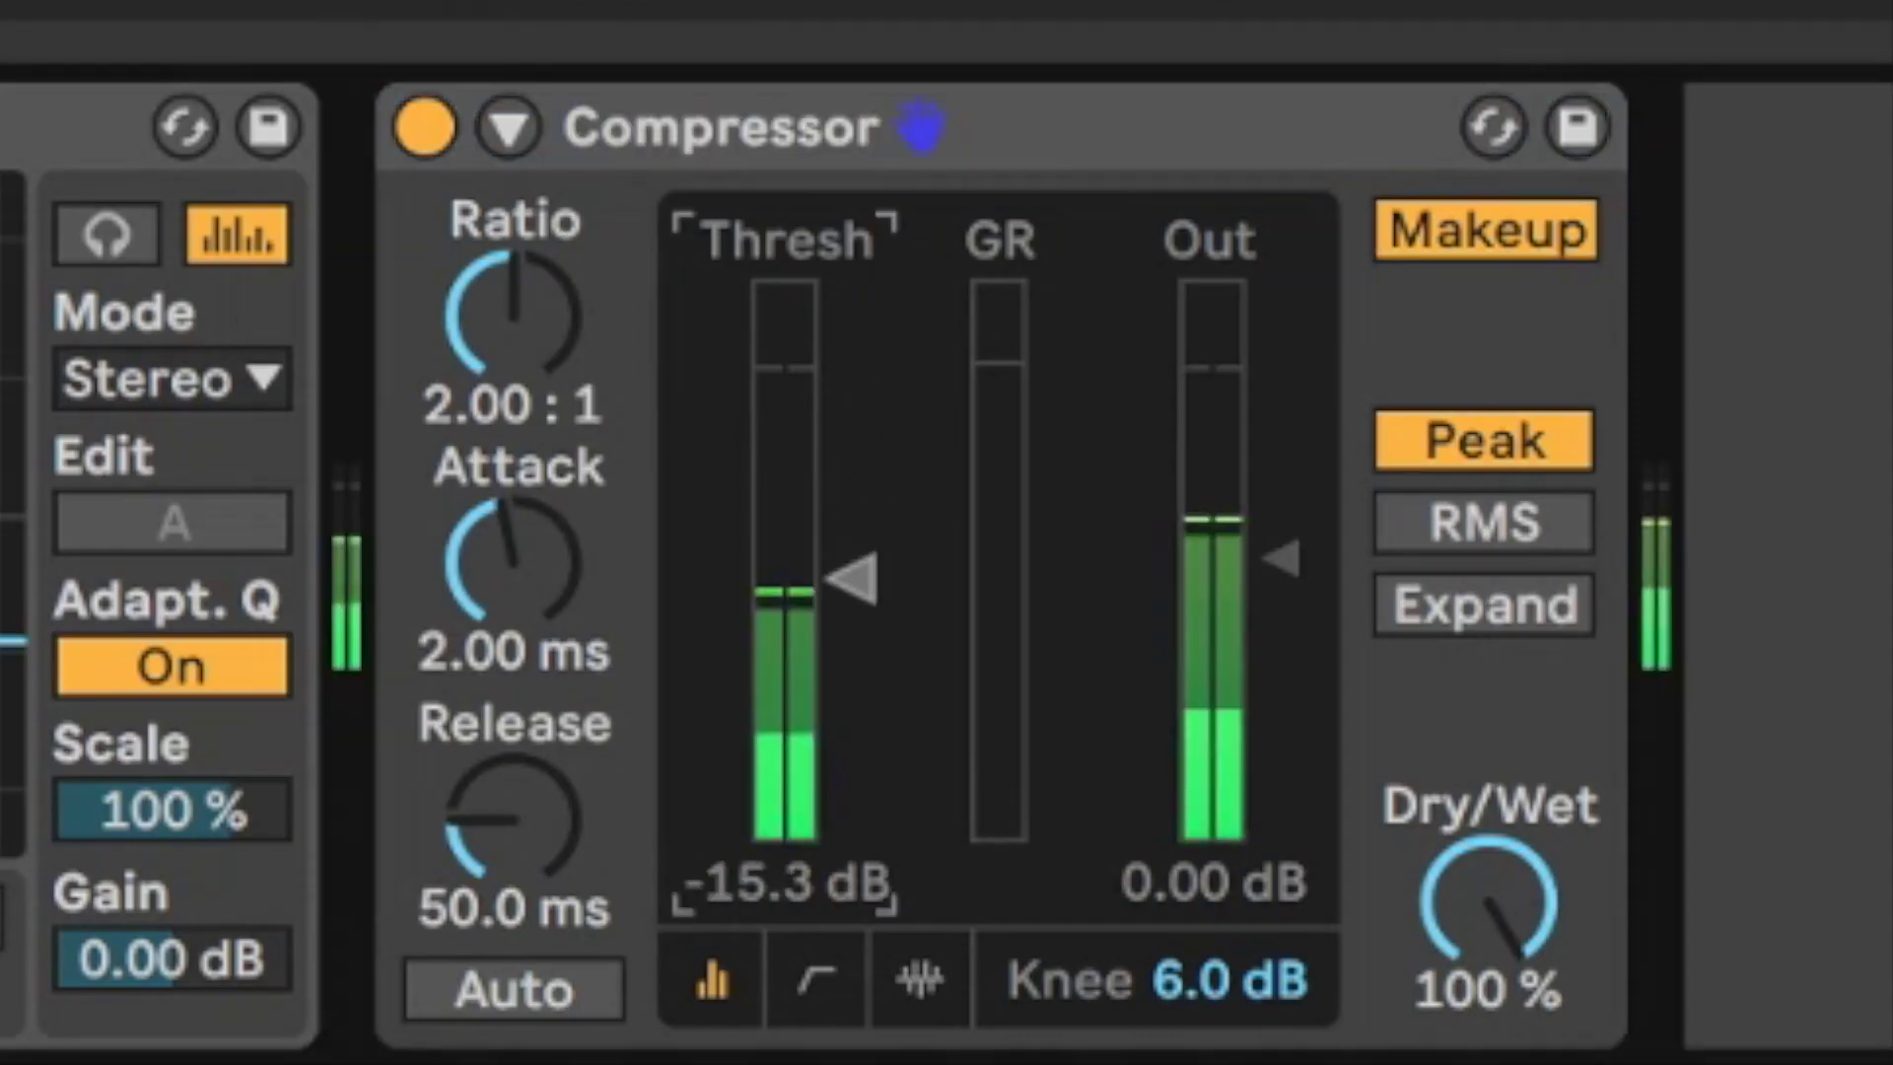
{"action": "left_click_drag", "start_coordinate": [506, 358], "coordinate": [507, 296]}
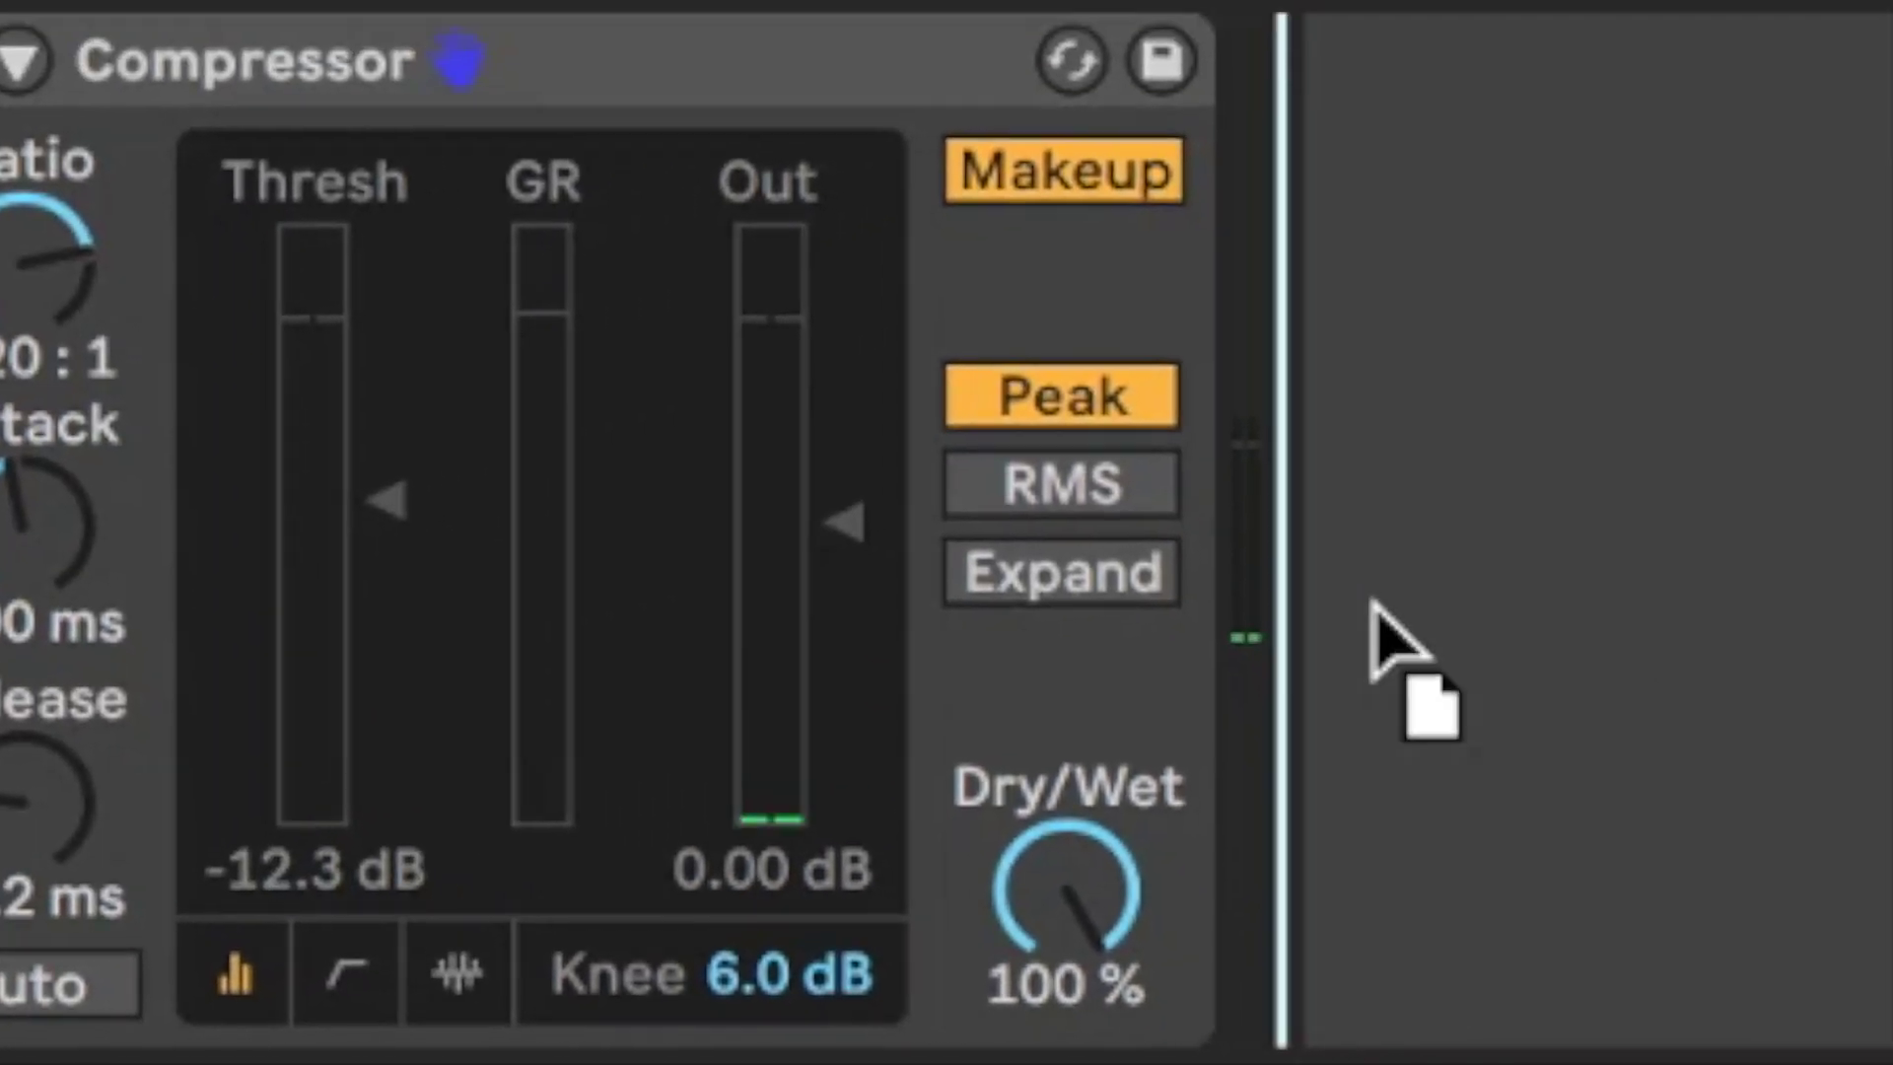
Step: Add a Reverb after the Compressor and set its decay time to 432 ms
{"action": "left_click_drag", "start_coordinate": [1373, 634], "coordinate": [1331, 741]}
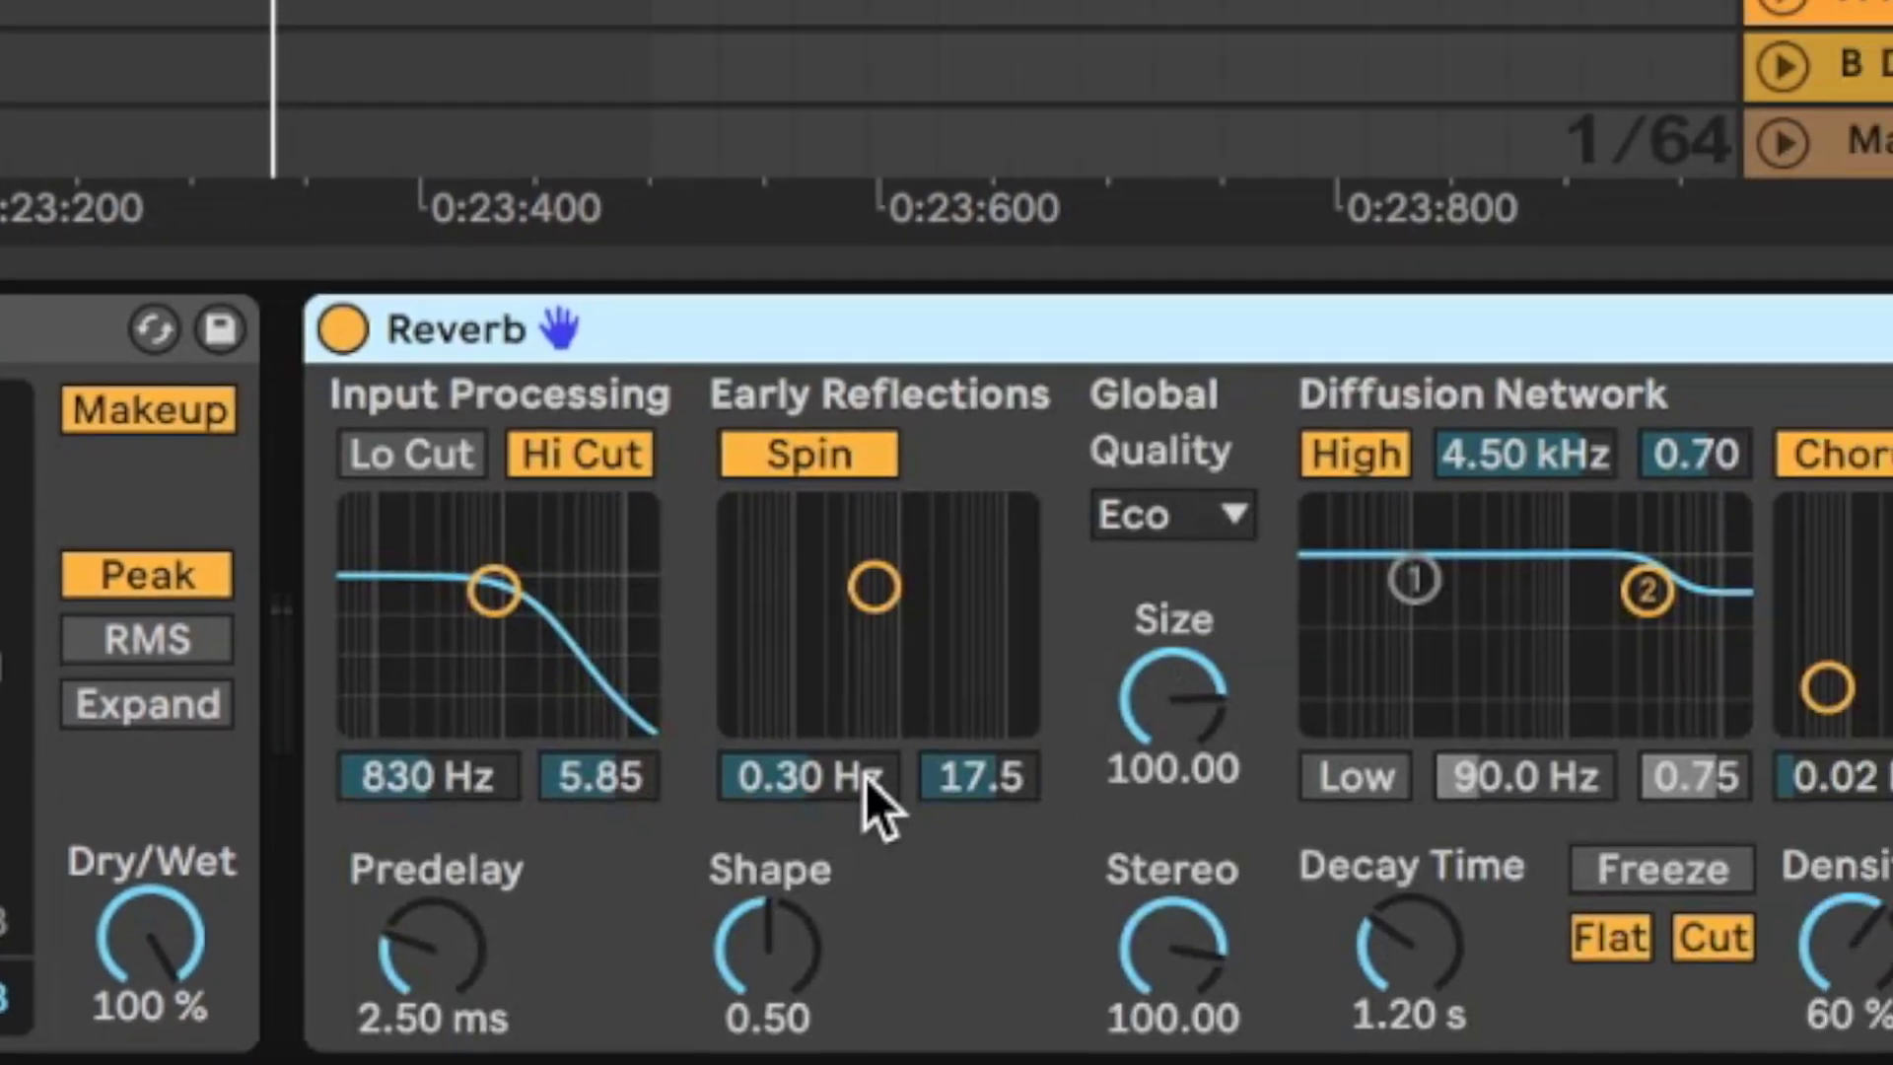
{"action": "left_click_drag", "start_coordinate": [1442, 944], "coordinate": [1442, 1008]}
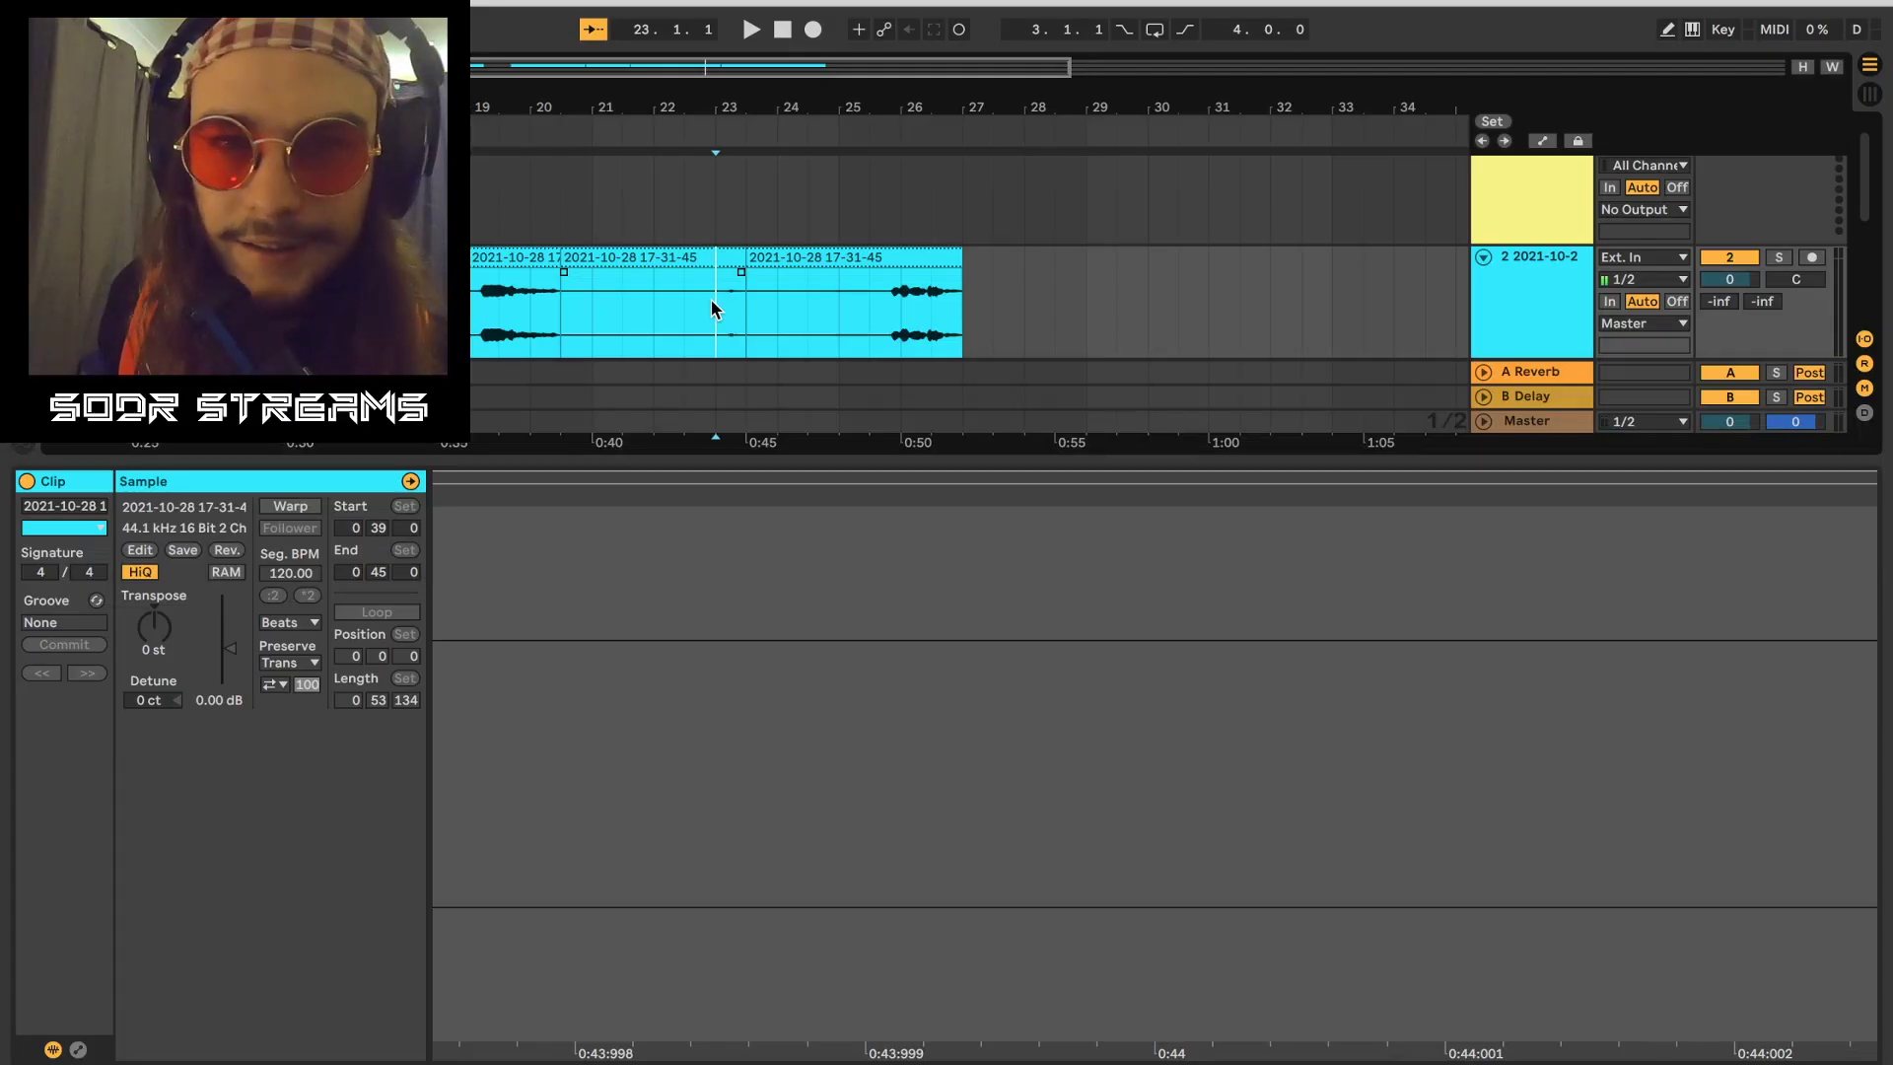
Step: Play the last recording clip on track 2 from bar 25.3
{"action": "scroll", "coordinate": [709, 298], "scroll_direction": "right", "scroll_amount": 1}
{"action": "left_click", "coordinate": [848, 297]}
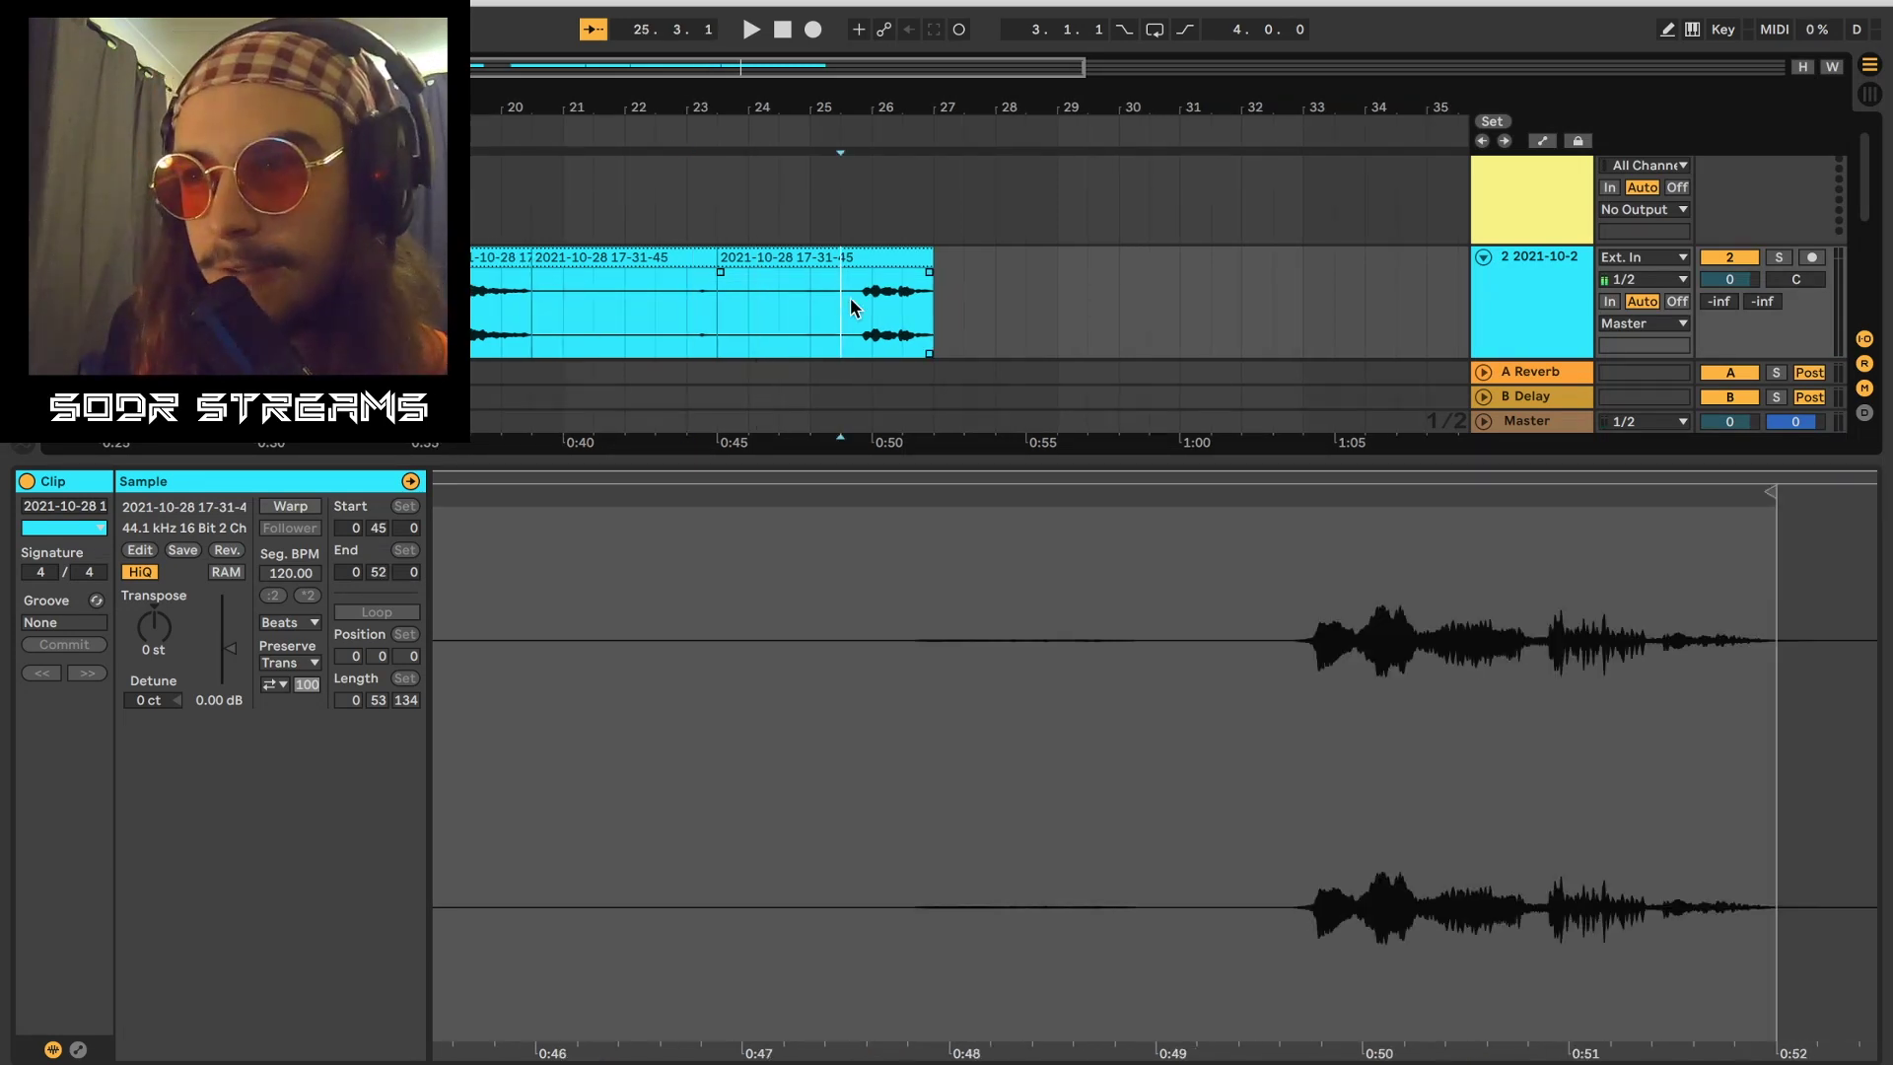
{"action": "key", "text": "space"}
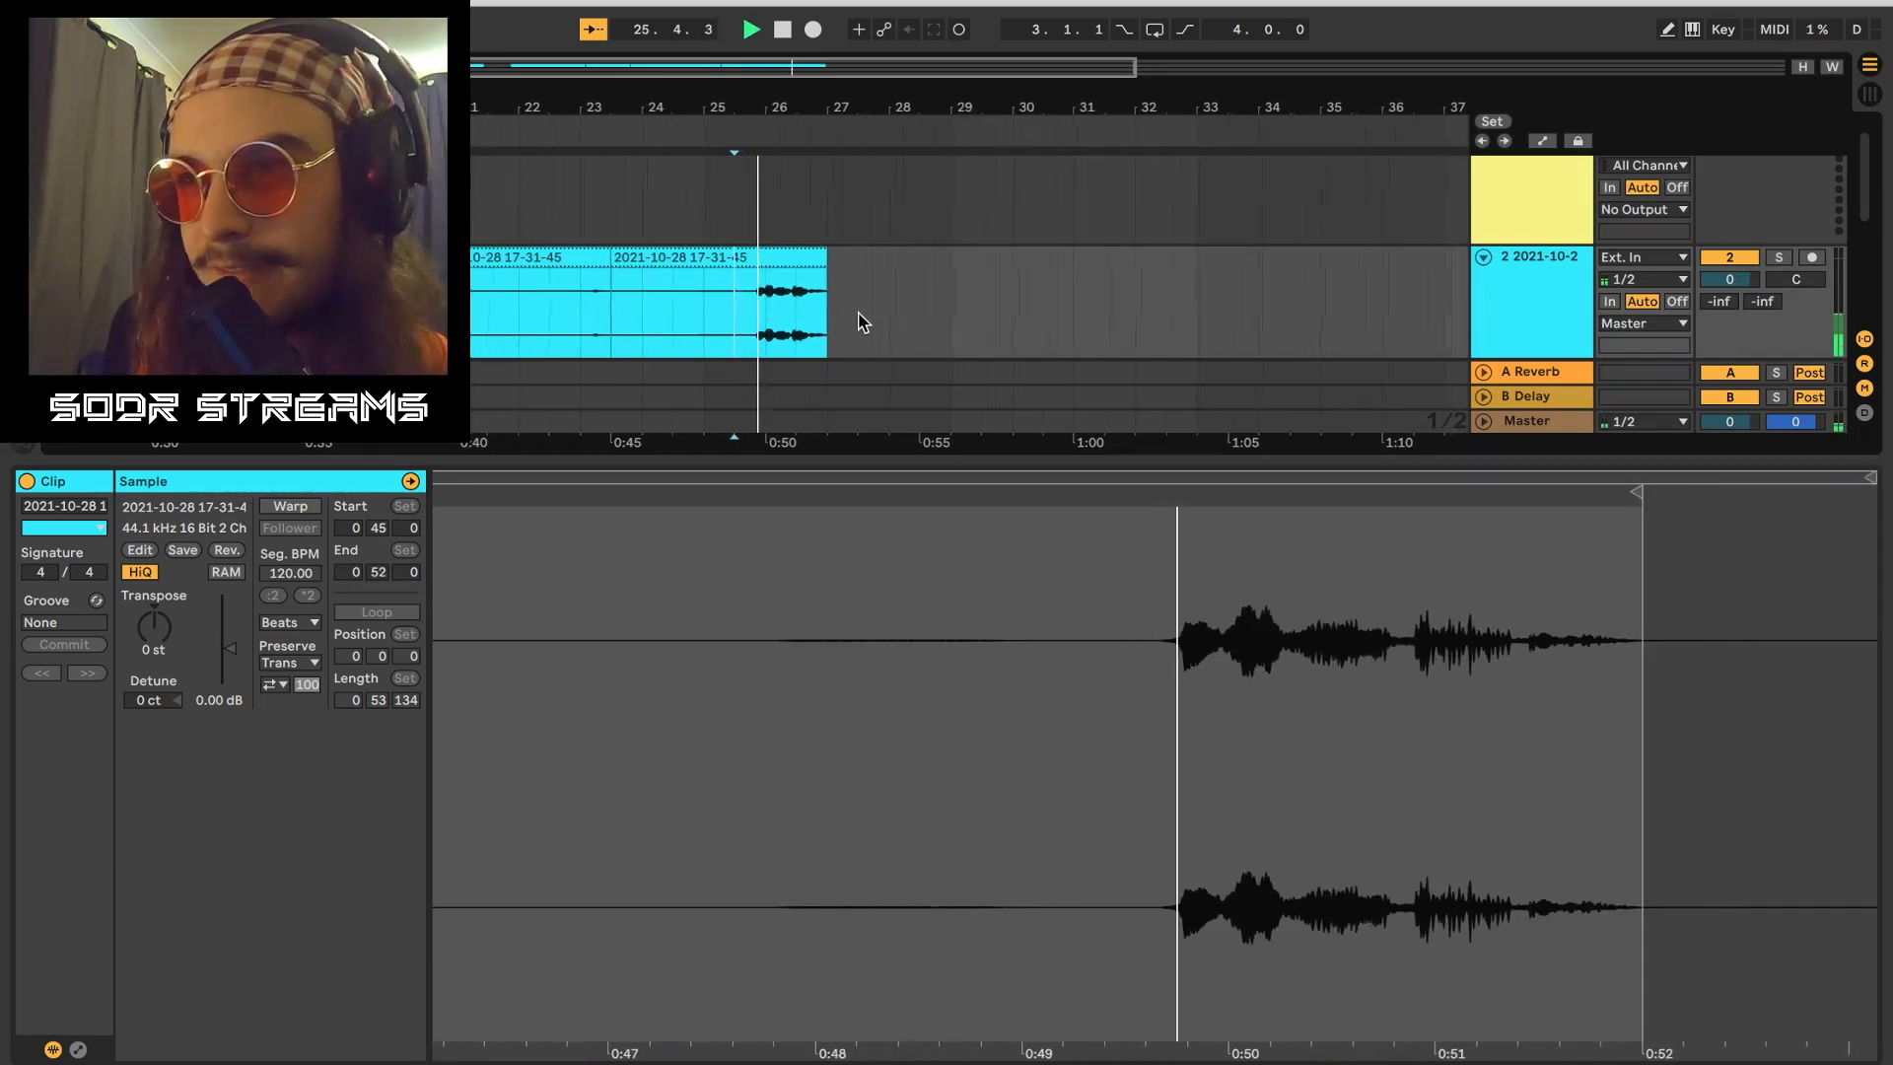
{"action": "key", "text": "space"}
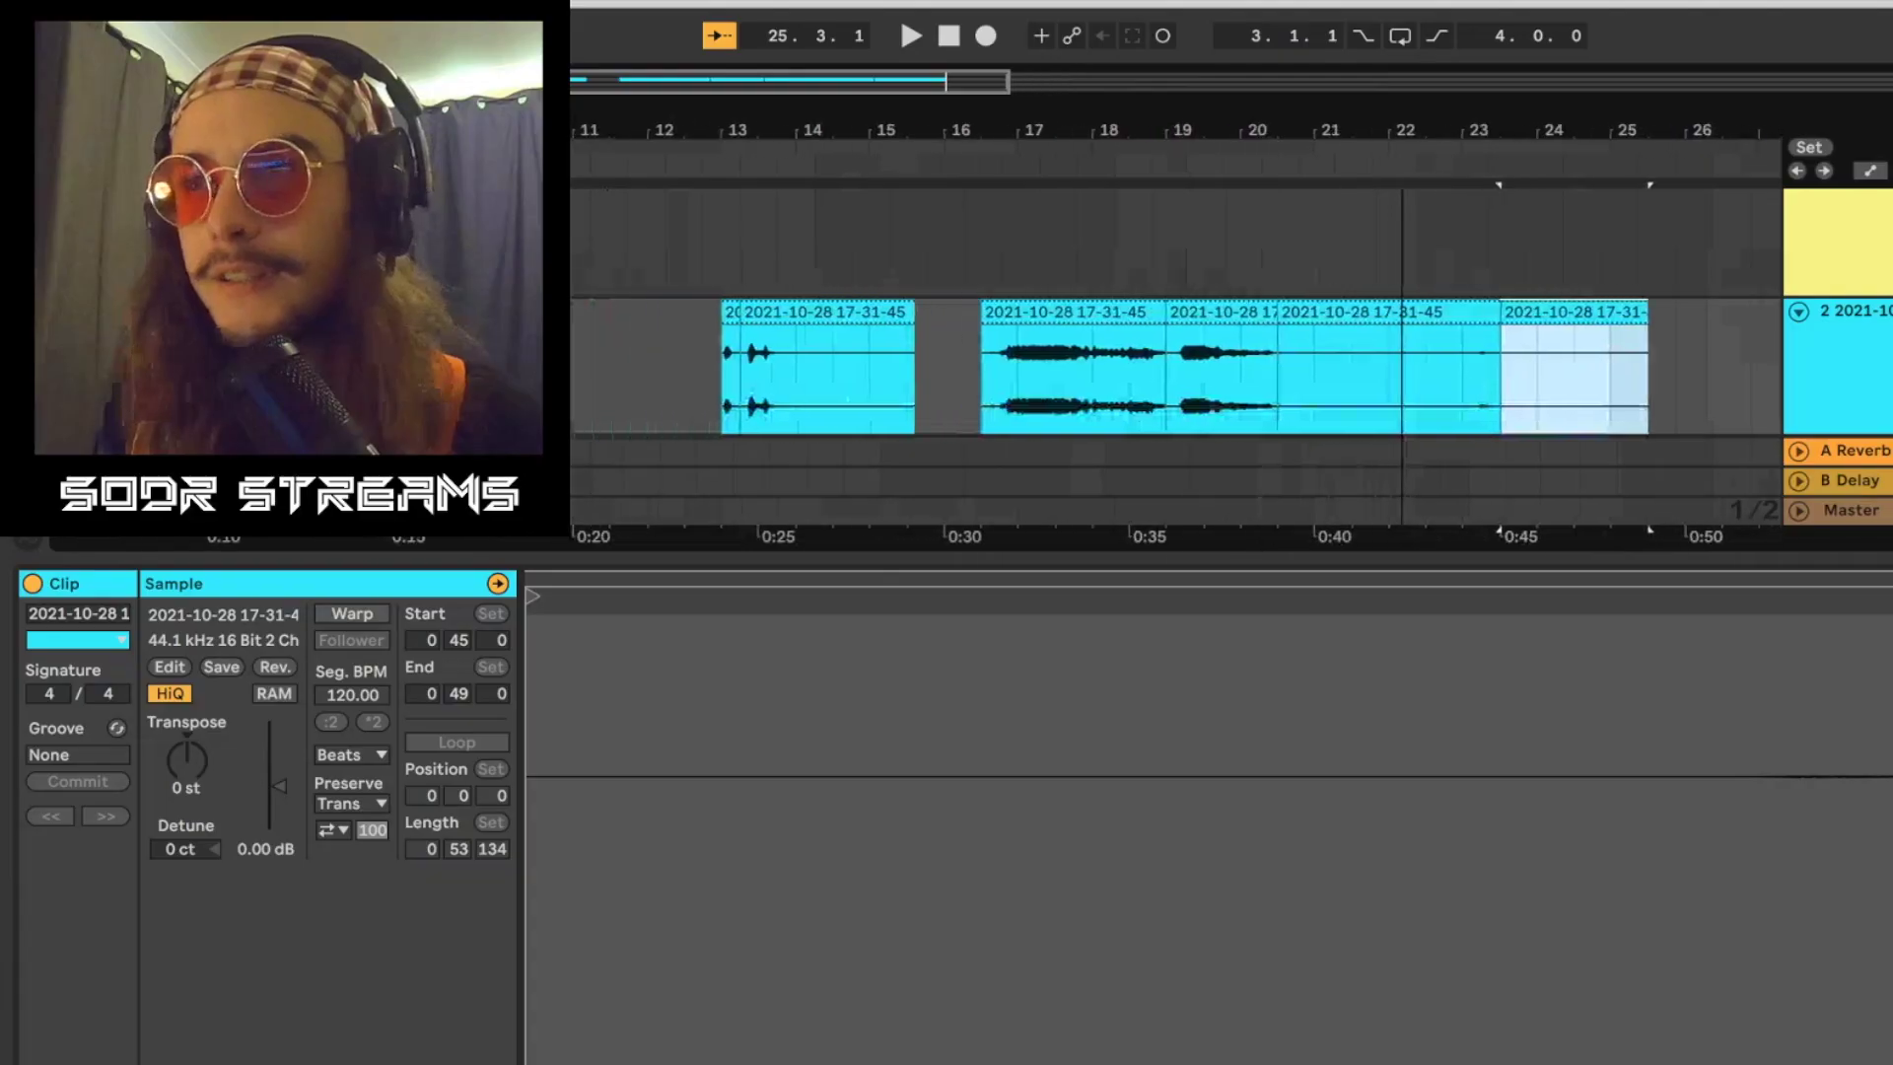
Step: Move the longer hit clip further along the timeline, leaving a gap after the short hit, and steepen its fade-out curve
{"action": "left_click_drag", "start_coordinate": [1156, 110], "coordinate": [1157, 105]}
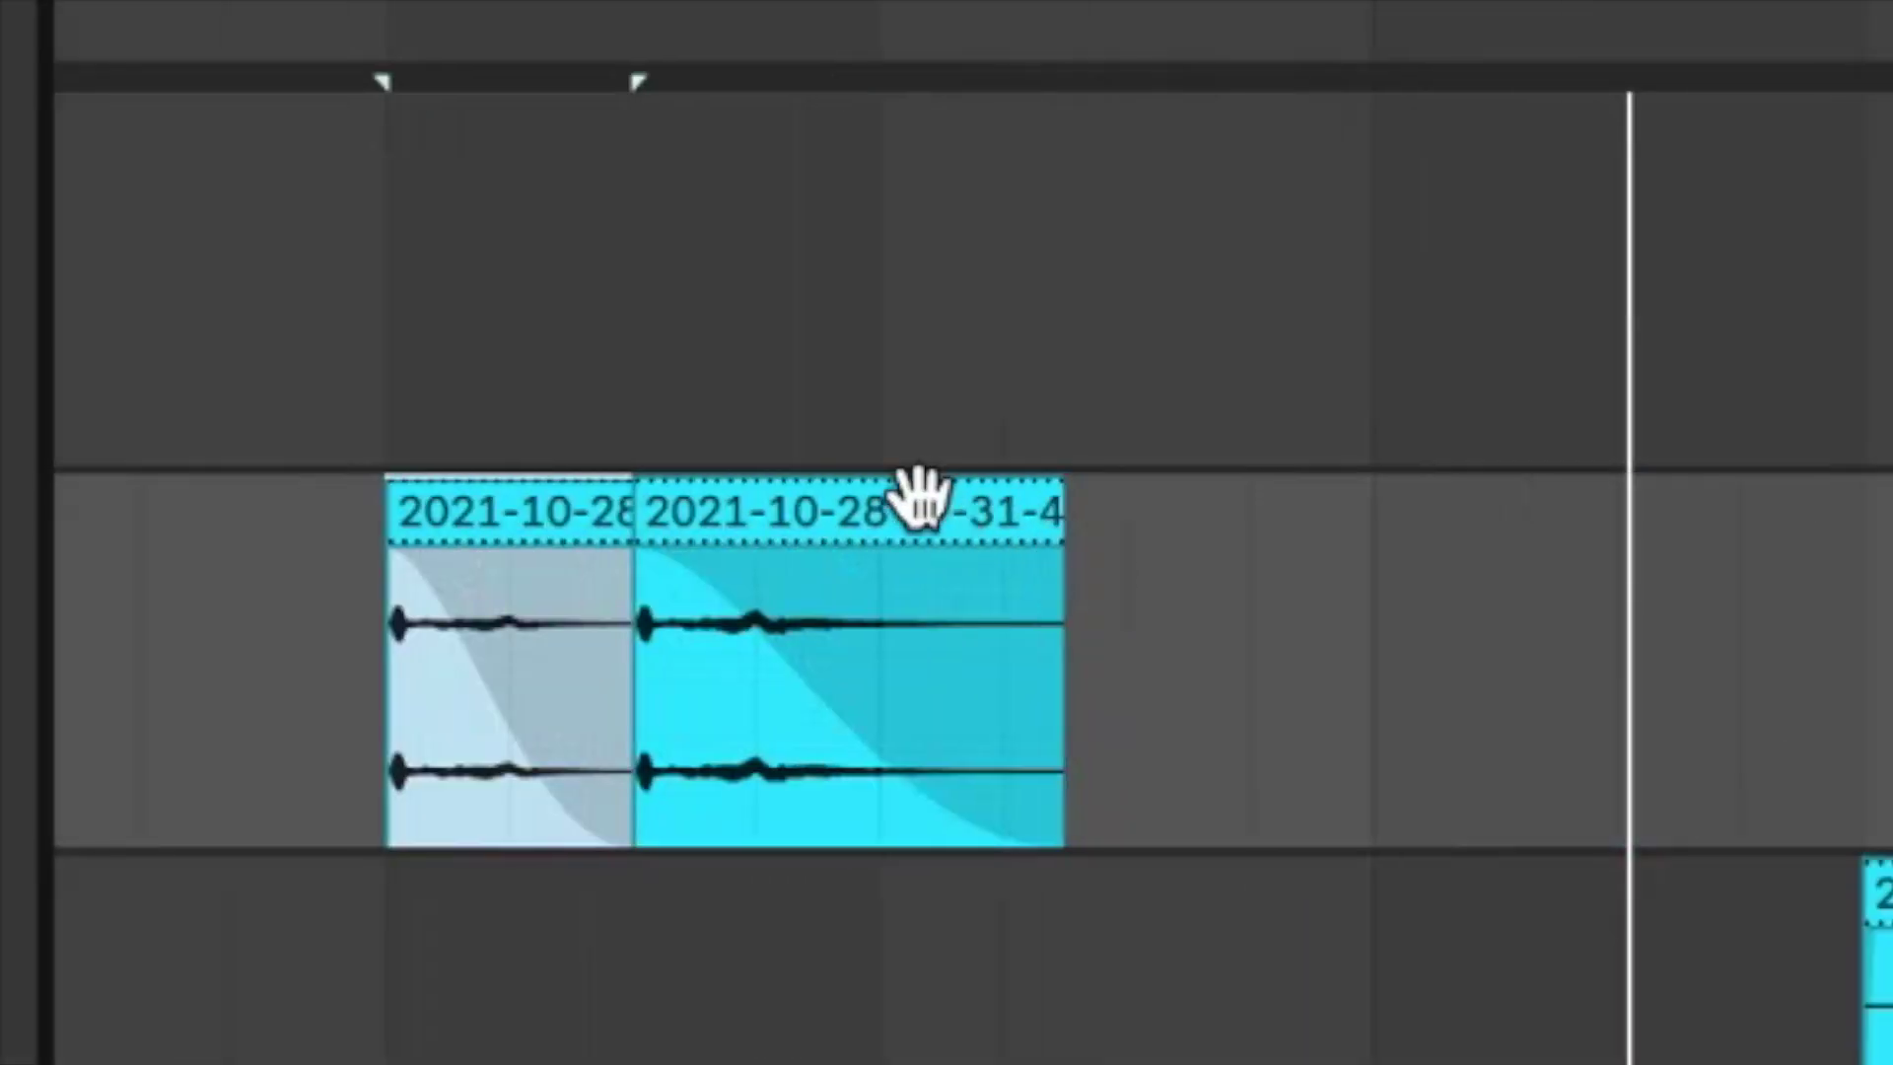
{"action": "left_click_drag", "start_coordinate": [917, 498], "coordinate": [1167, 524]}
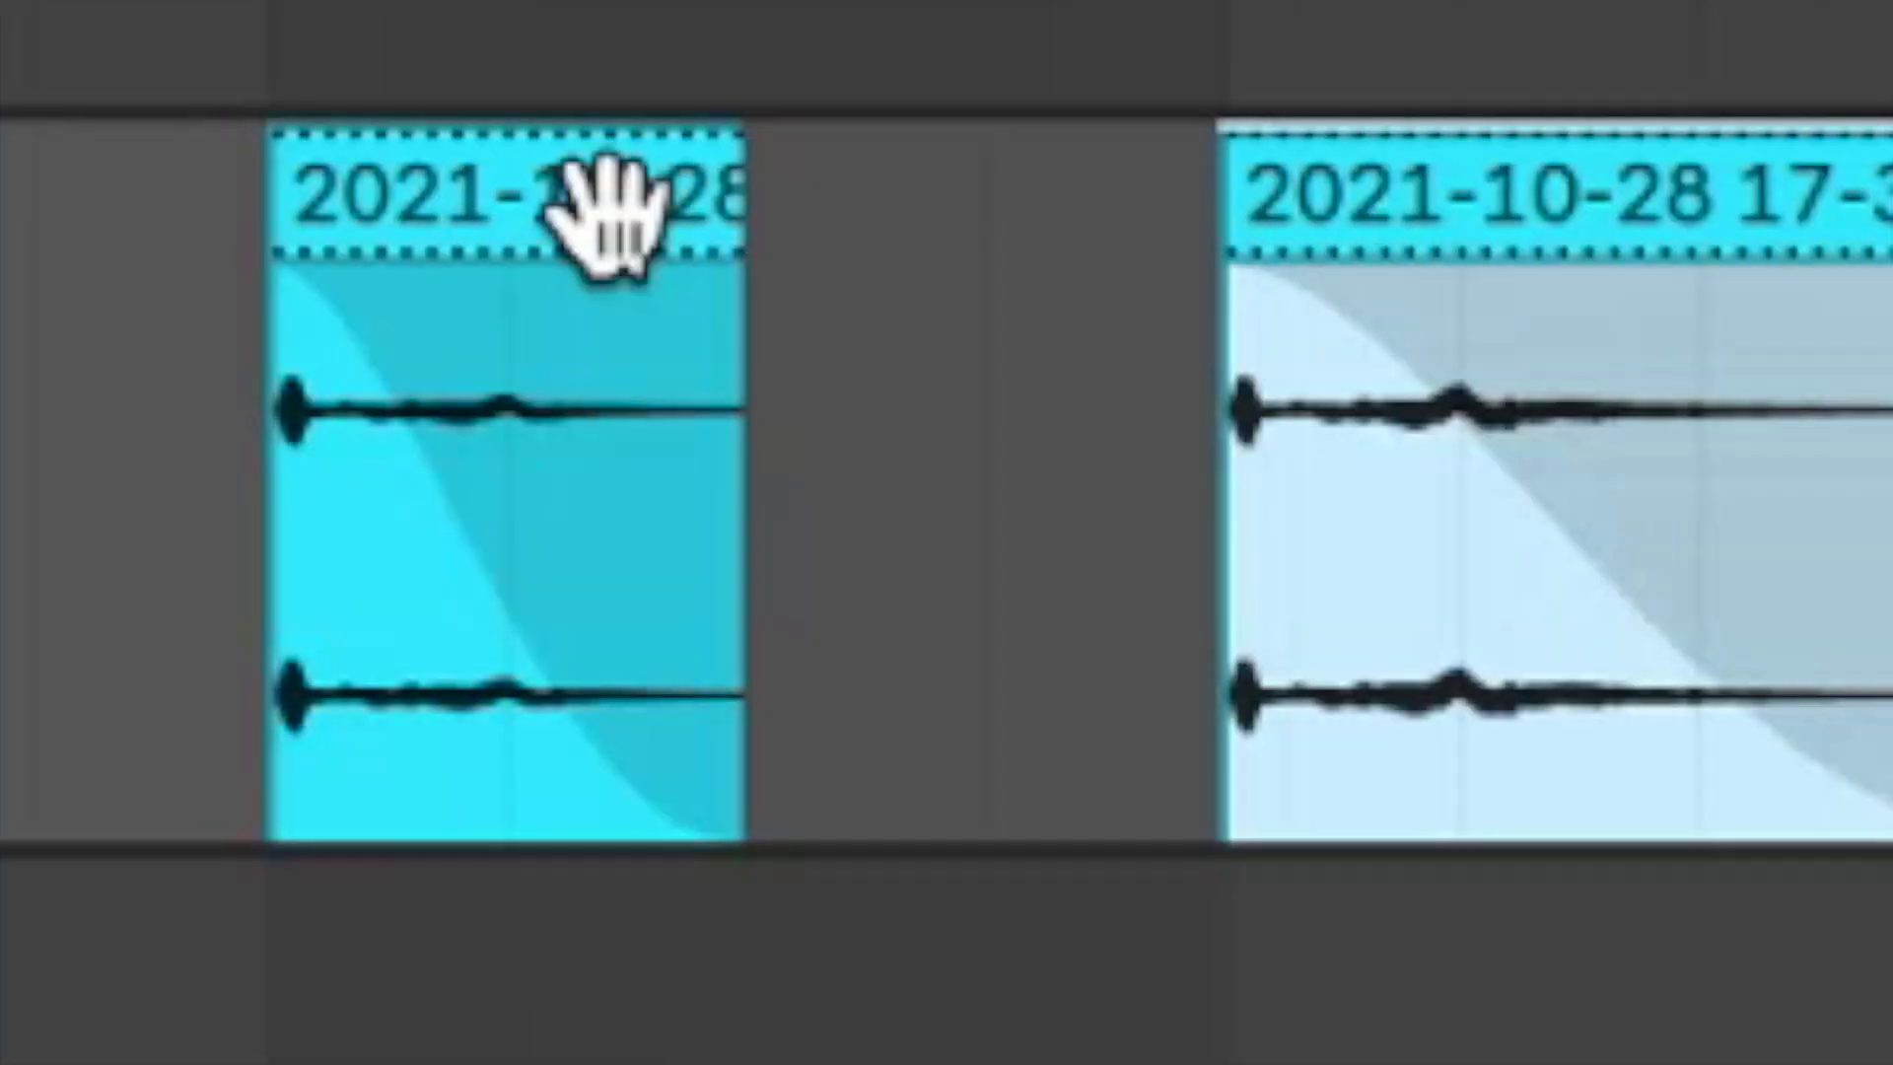
{"action": "left_click", "coordinate": [1222, 516]}
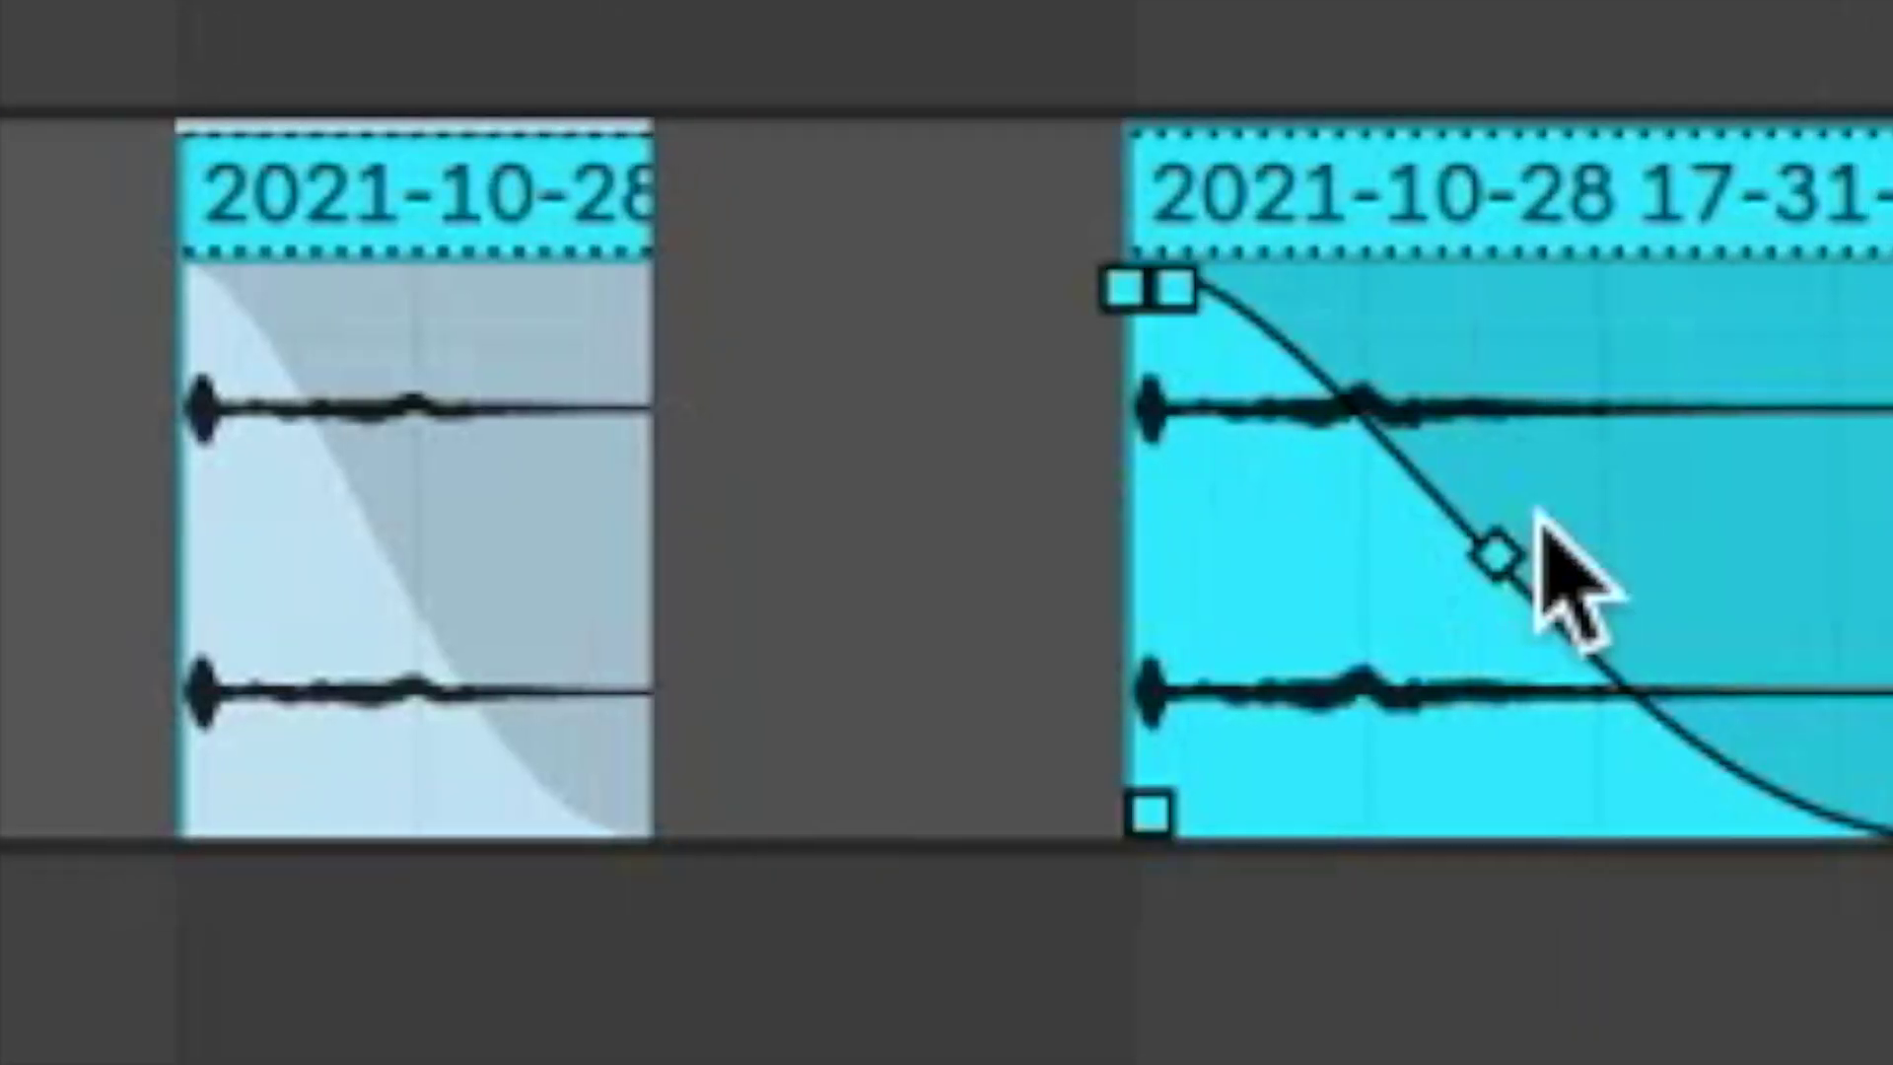
{"action": "left_click_drag", "start_coordinate": [1495, 553], "coordinate": [1111, 690]}
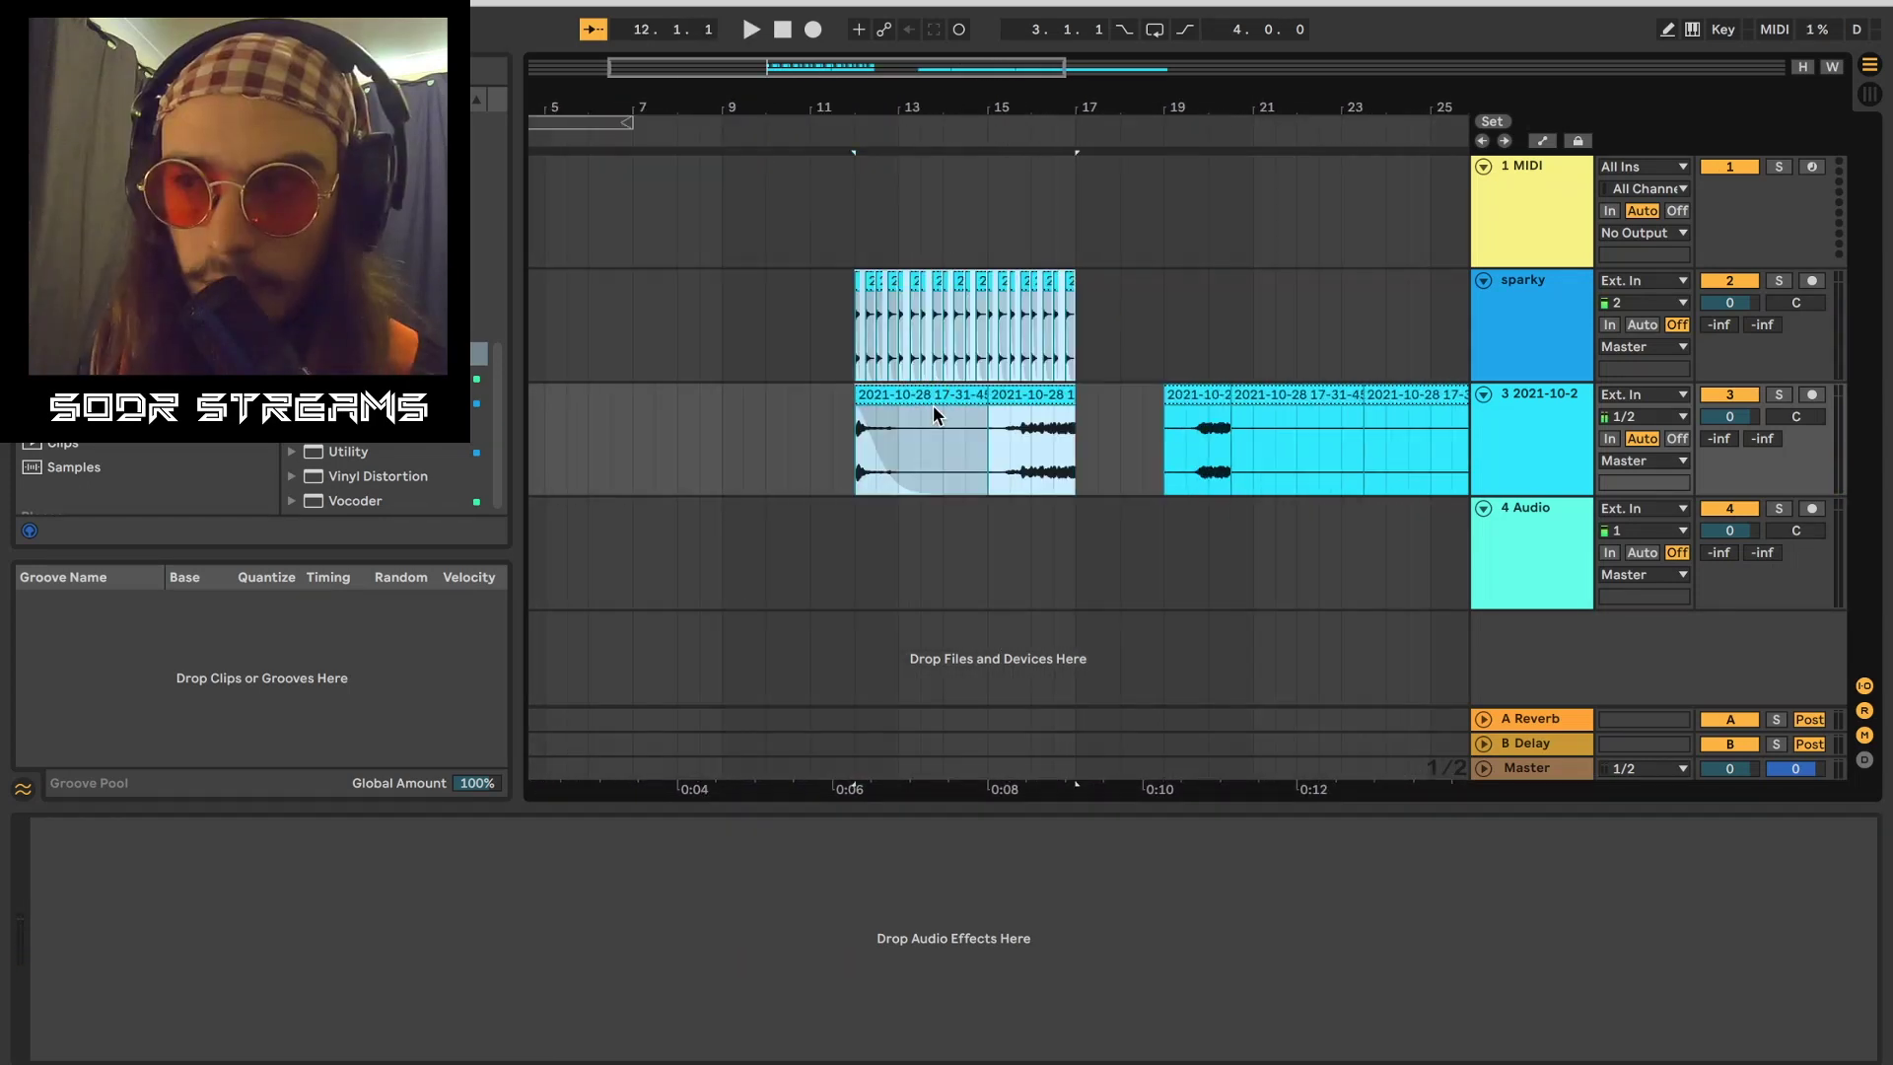
Step: Move the selected sparky hits and the track 3 clips below them together to start at bar 9
{"action": "left_click_drag", "start_coordinate": [928, 394], "coordinate": [800, 405]}
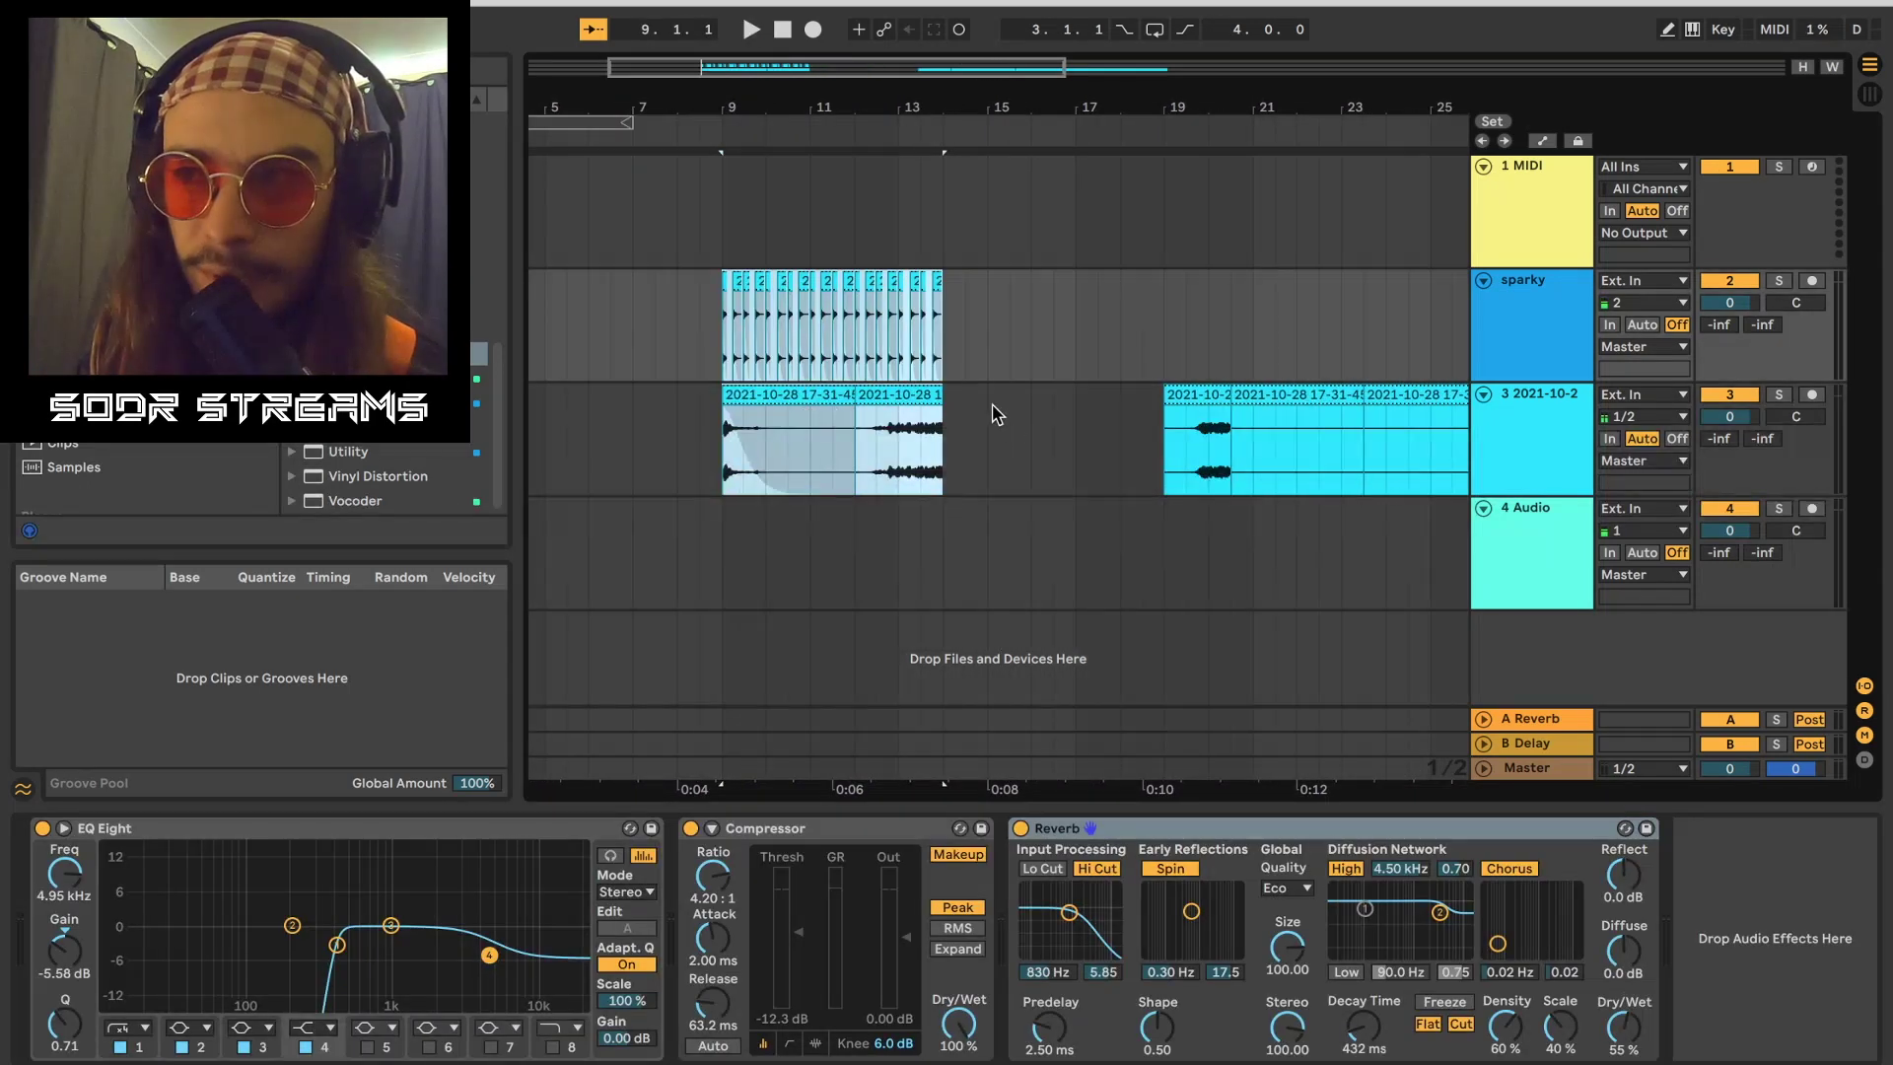
{"action": "left_click_drag", "start_coordinate": [920, 110], "coordinate": [1036, 104]}
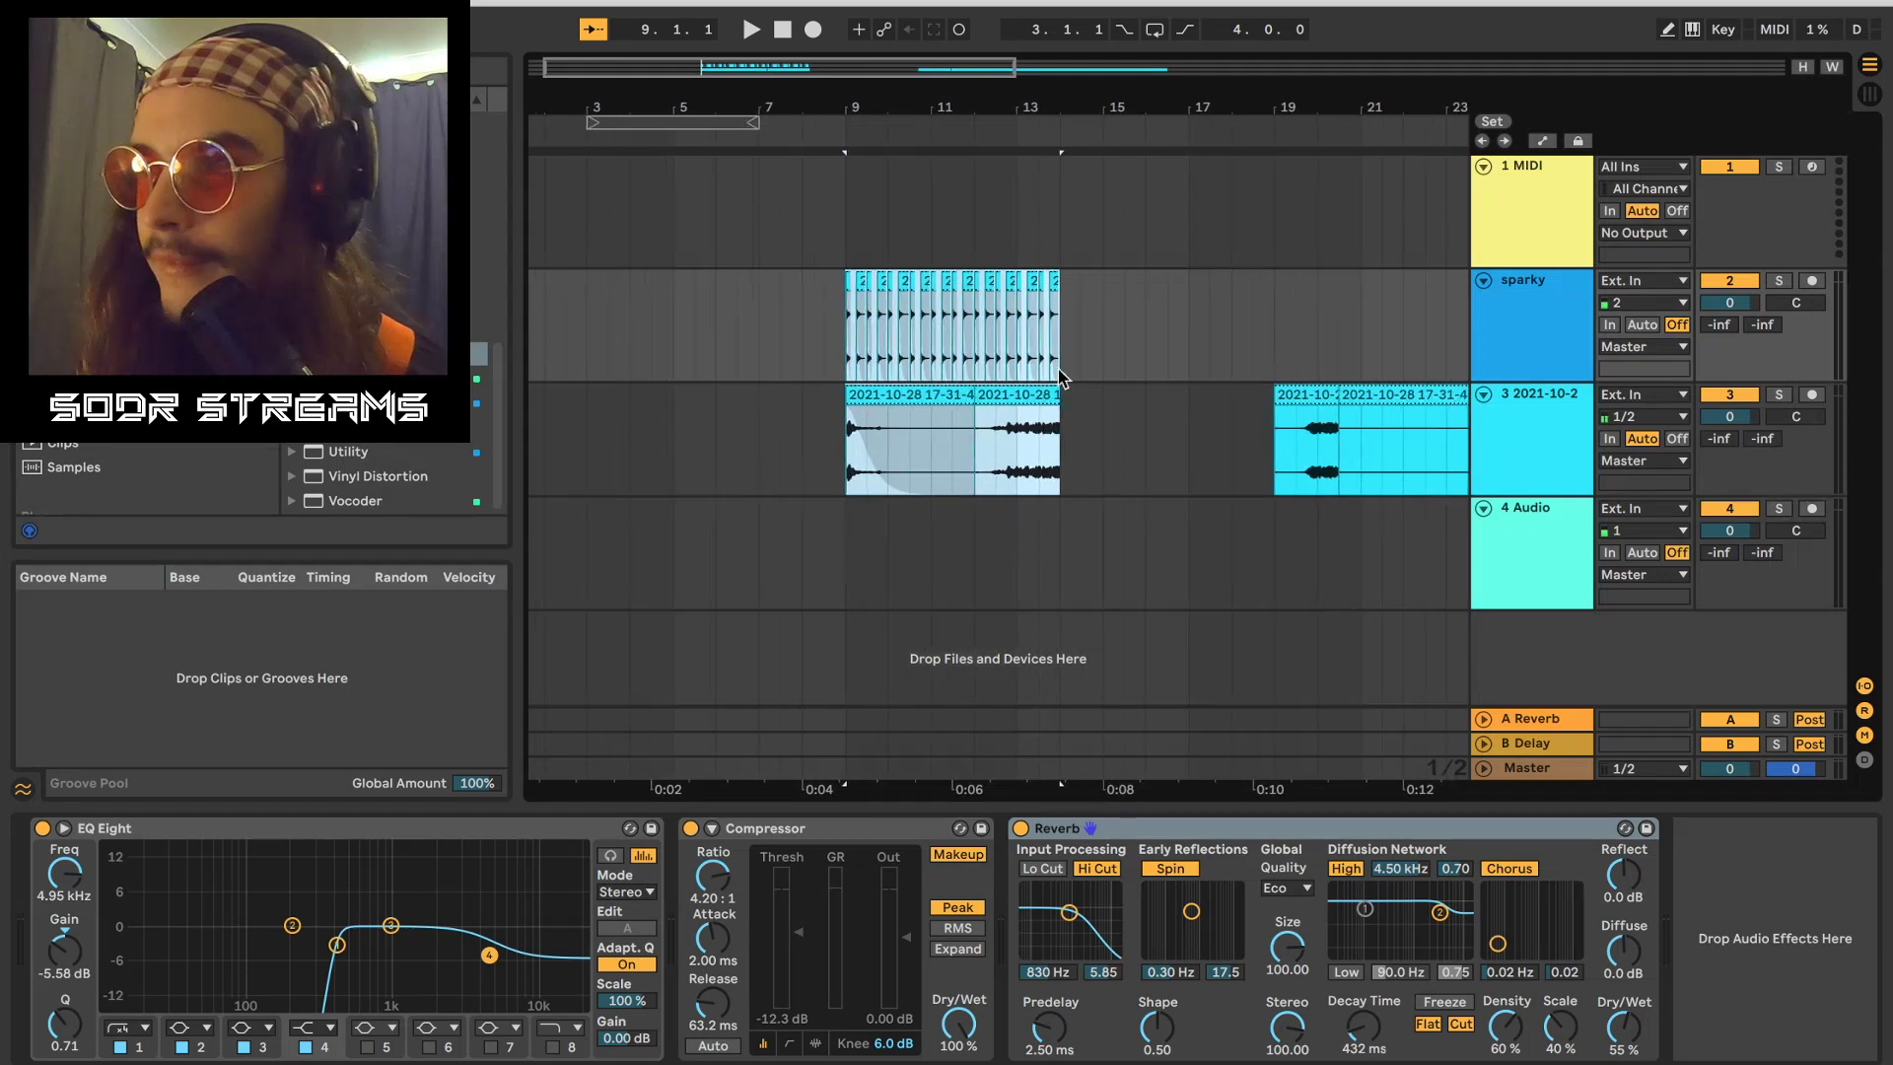
{"action": "left_click", "coordinate": [1083, 411]}
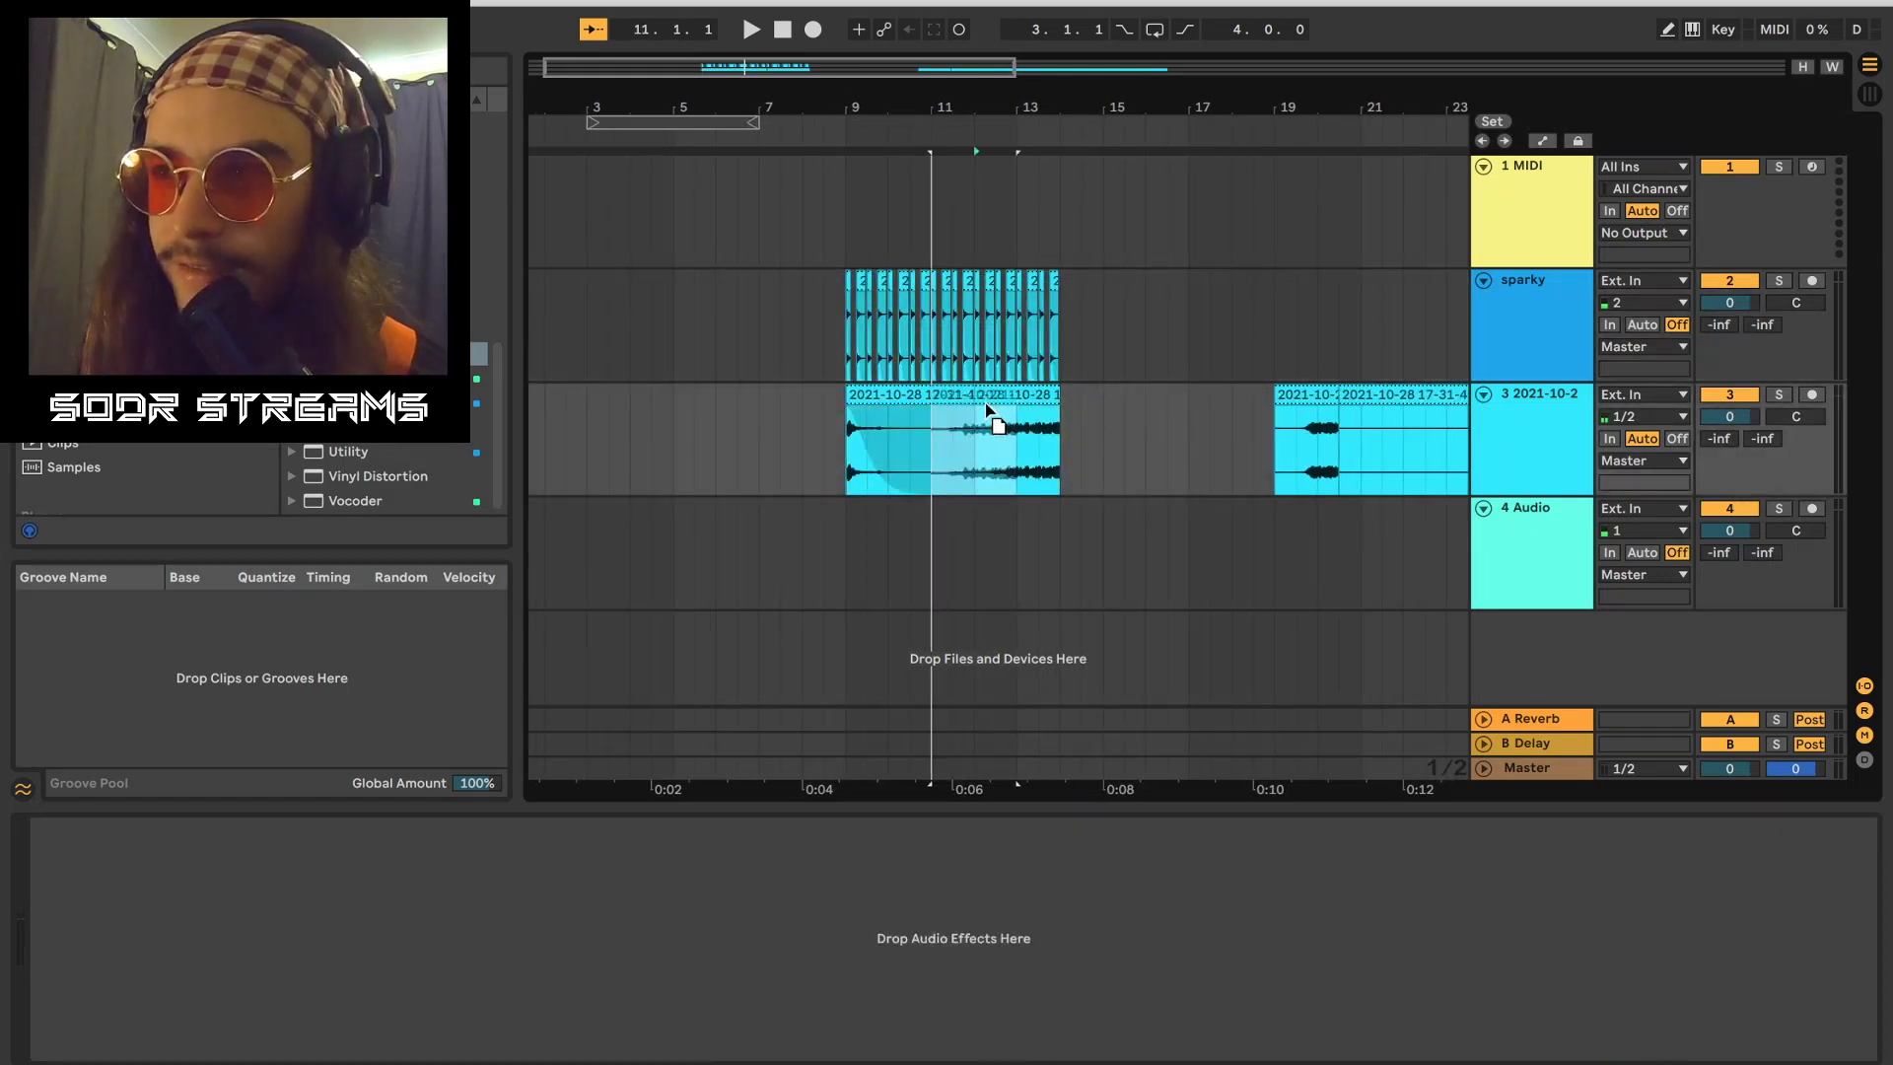
Step: Play the sparky hits together with the track 3 clips from bar 9
{"action": "left_click", "coordinate": [843, 370]}
{"action": "key", "text": "space"}
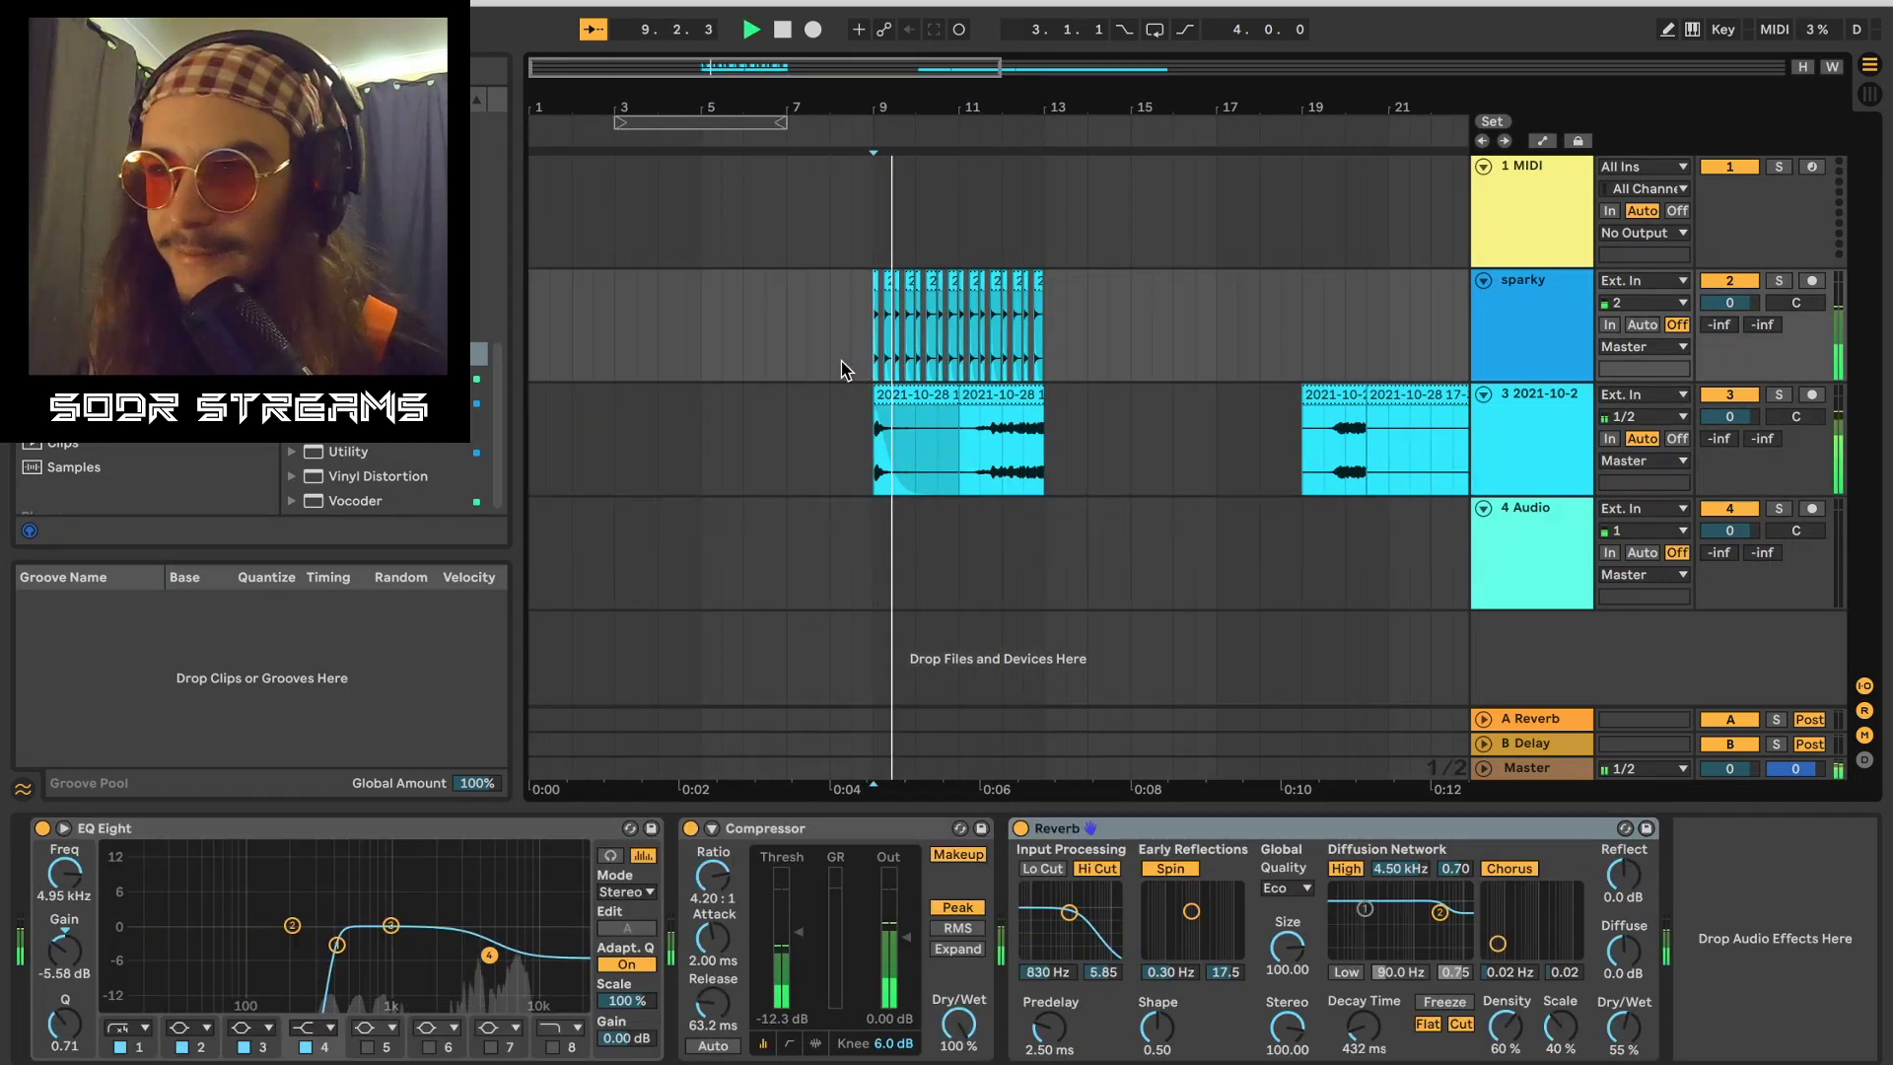
{"action": "scroll", "coordinate": [965, 415], "scroll_direction": "right", "scroll_amount": 1}
{"action": "left_click", "coordinate": [965, 416]}
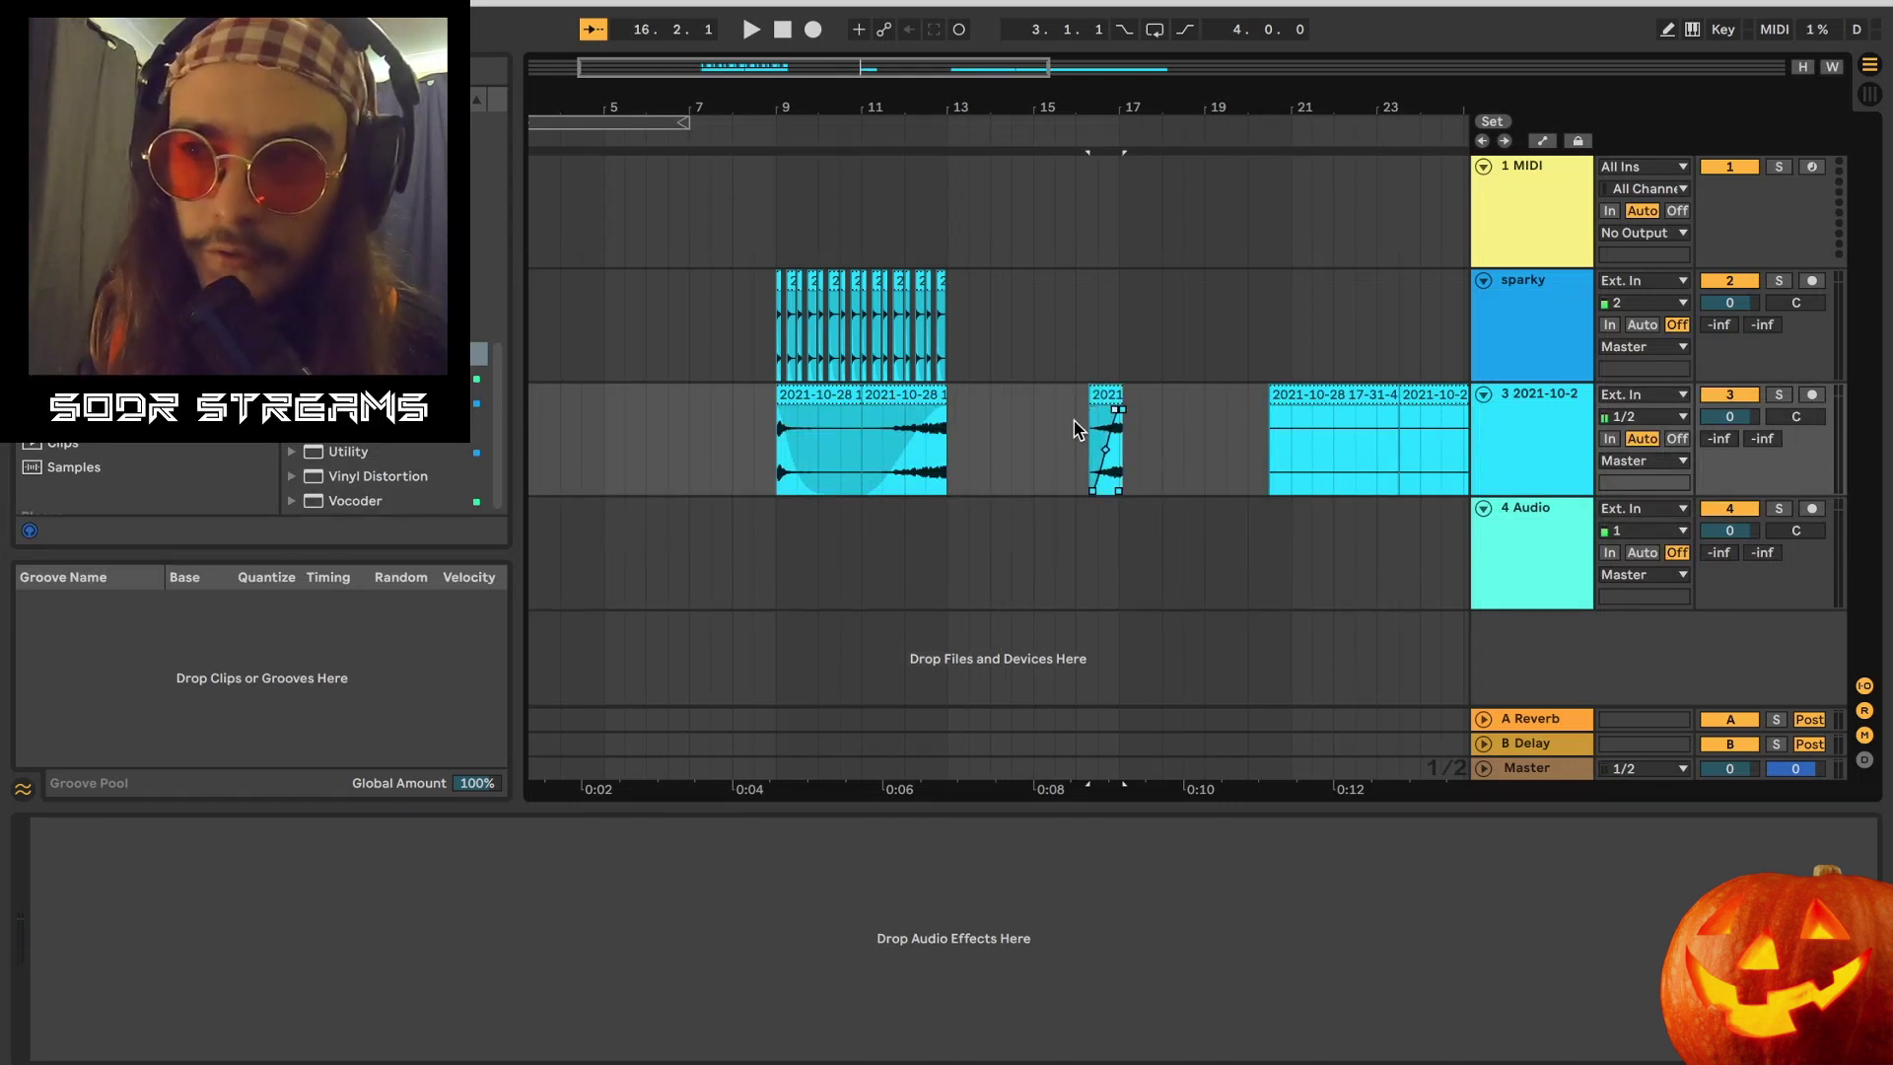
Step: Audition the short faded-in clip at bar 16.2 on track 3
{"action": "key", "text": "space"}
{"action": "key", "text": "space"}
{"action": "key", "text": "space"}
{"action": "key", "text": "space"}
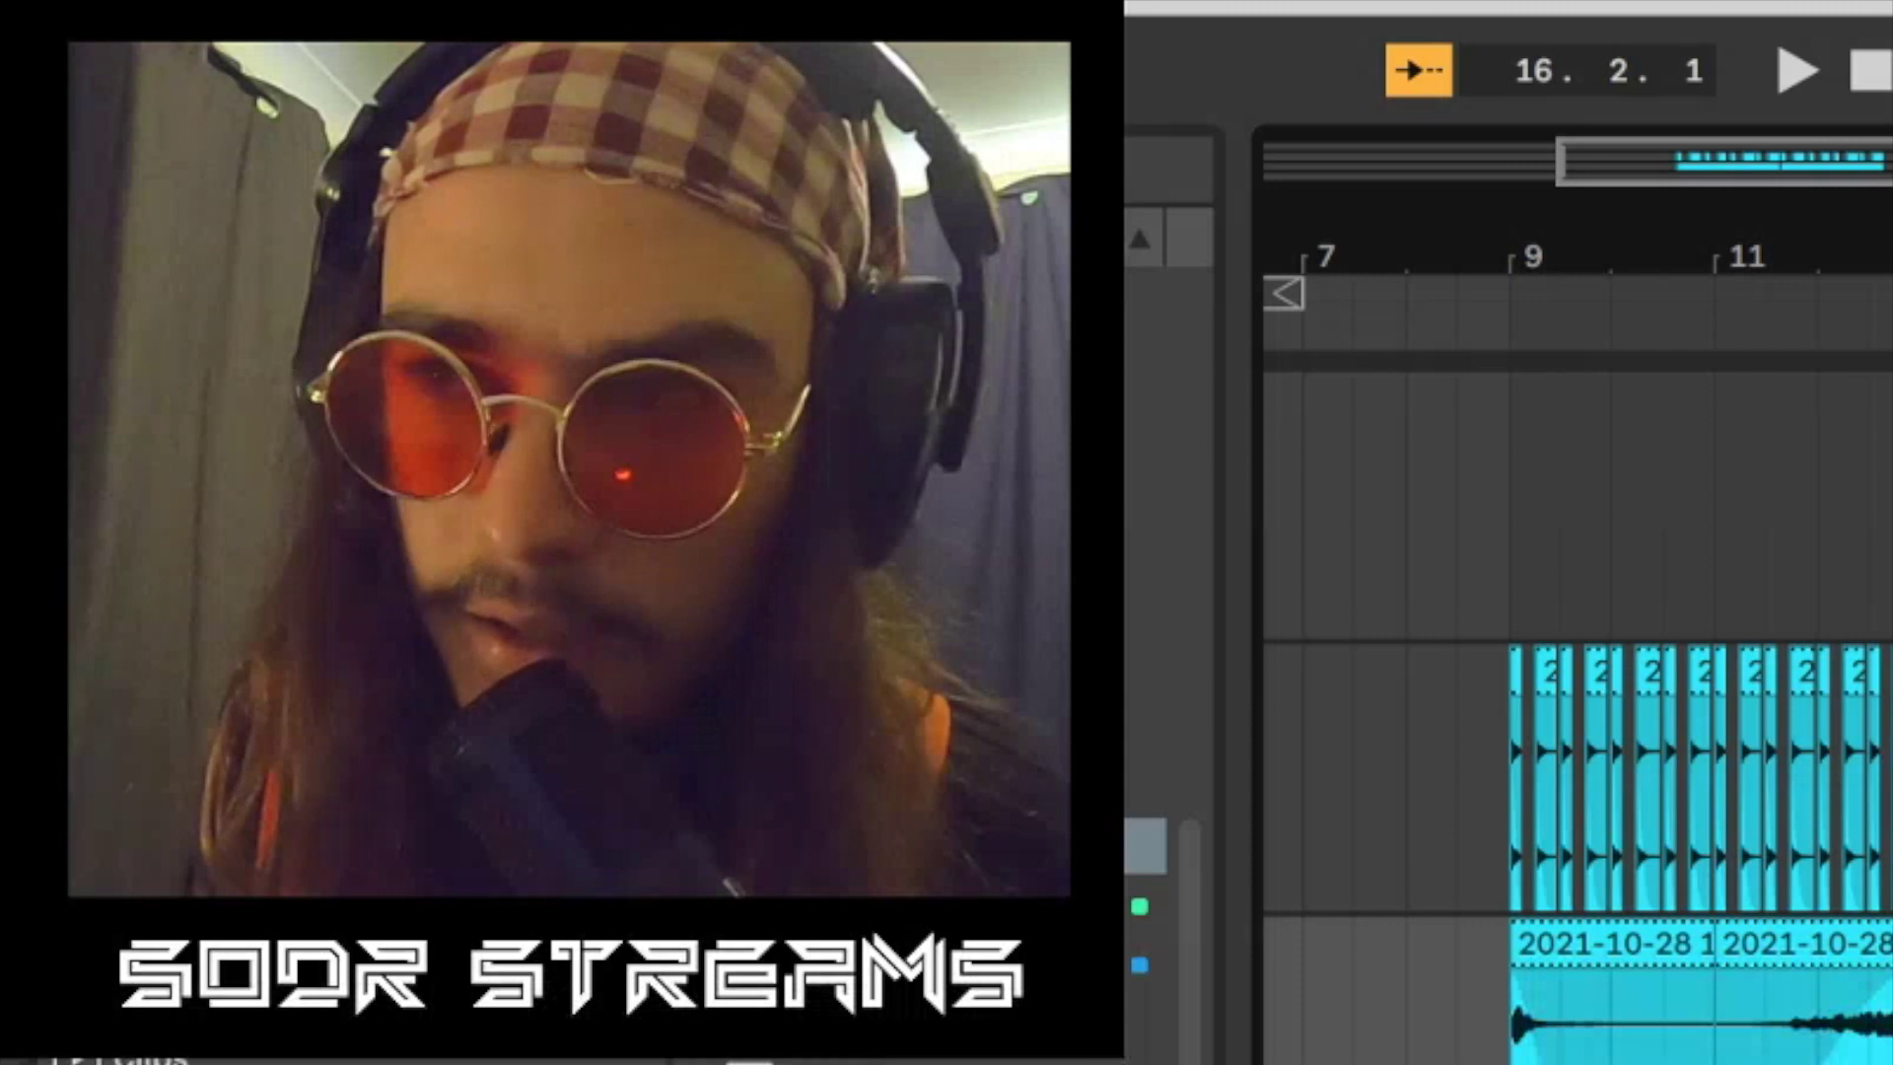
{"action": "scroll", "coordinate": [1577, 611], "scroll_direction": "down", "scroll_amount": 3}
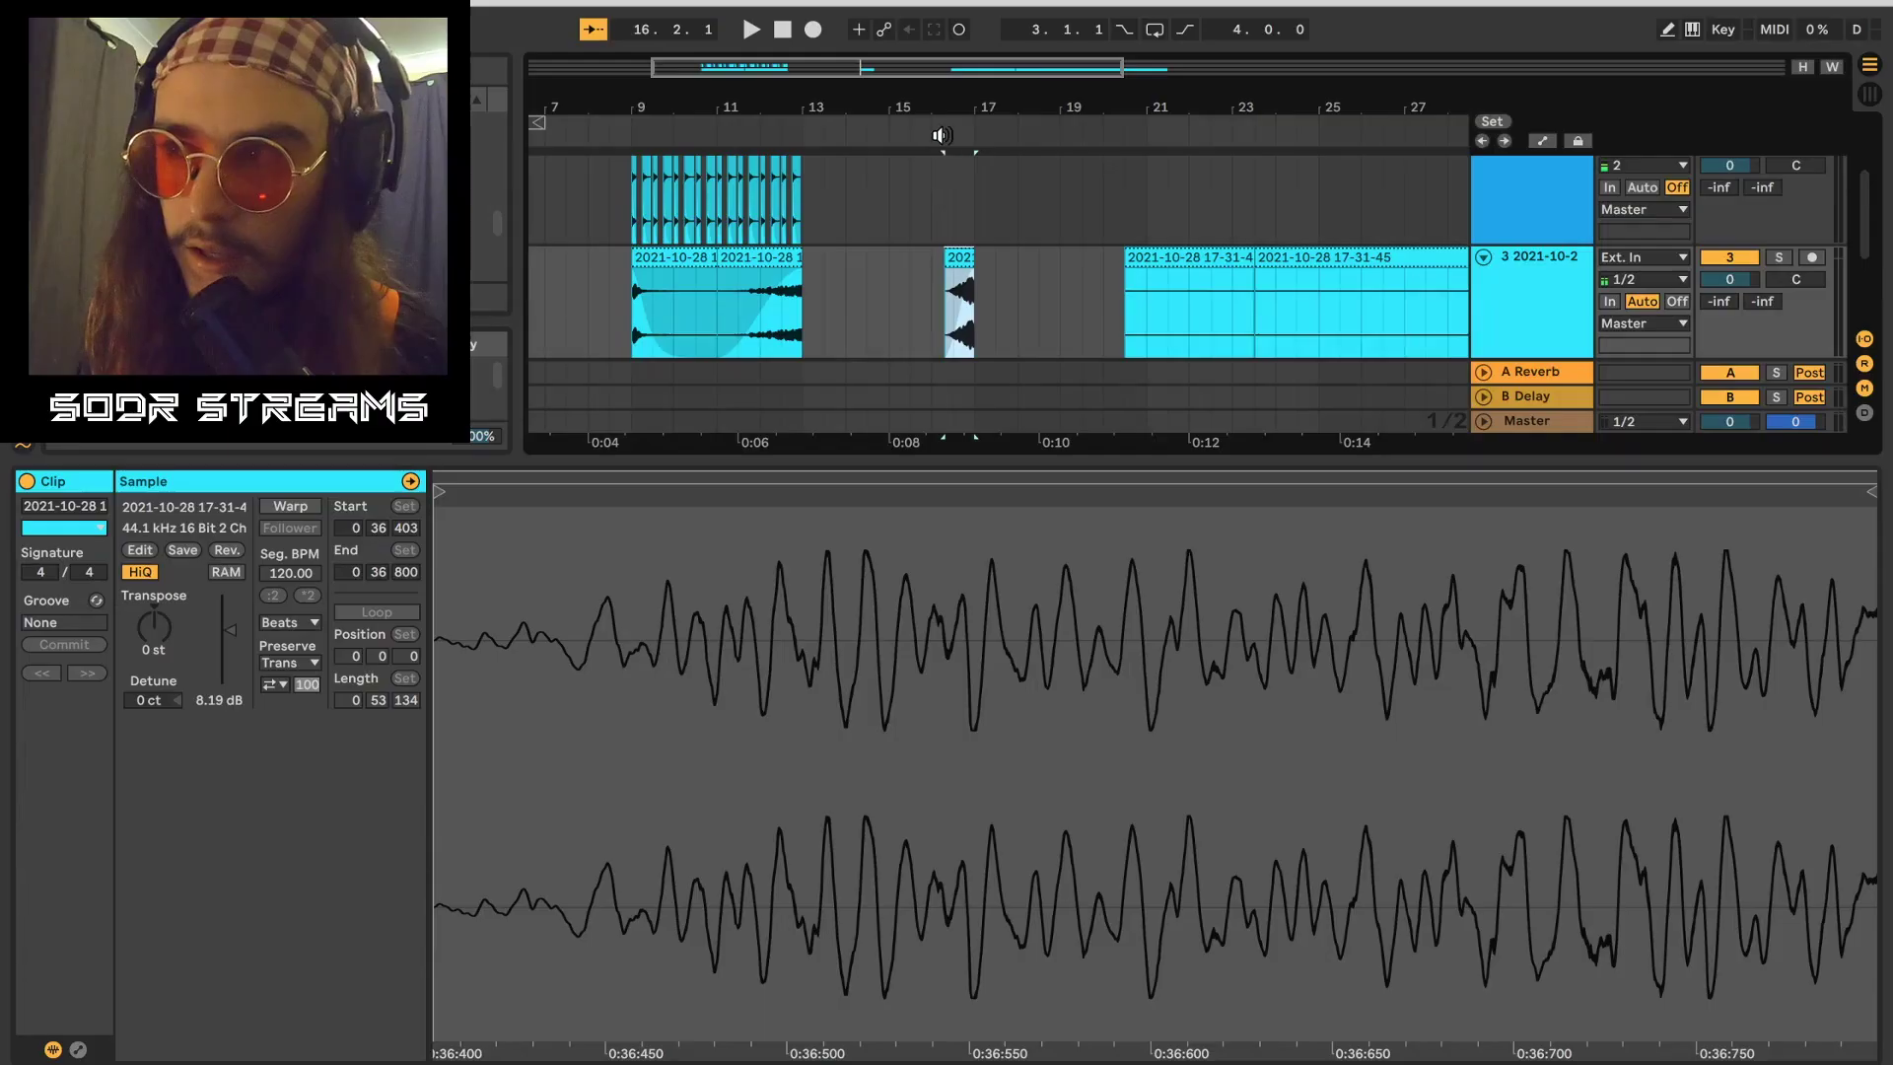
{"action": "mouse_move", "coordinate": [939, 130]}
{"action": "left_mouse_down"}
{"action": "mouse_move", "coordinate": [990, 337]}
{"action": "mouse_move", "coordinate": [969, 338]}
{"action": "left_mouse_up"}
{"action": "left_click", "coordinate": [881, 295]}
{"action": "key", "text": "space"}
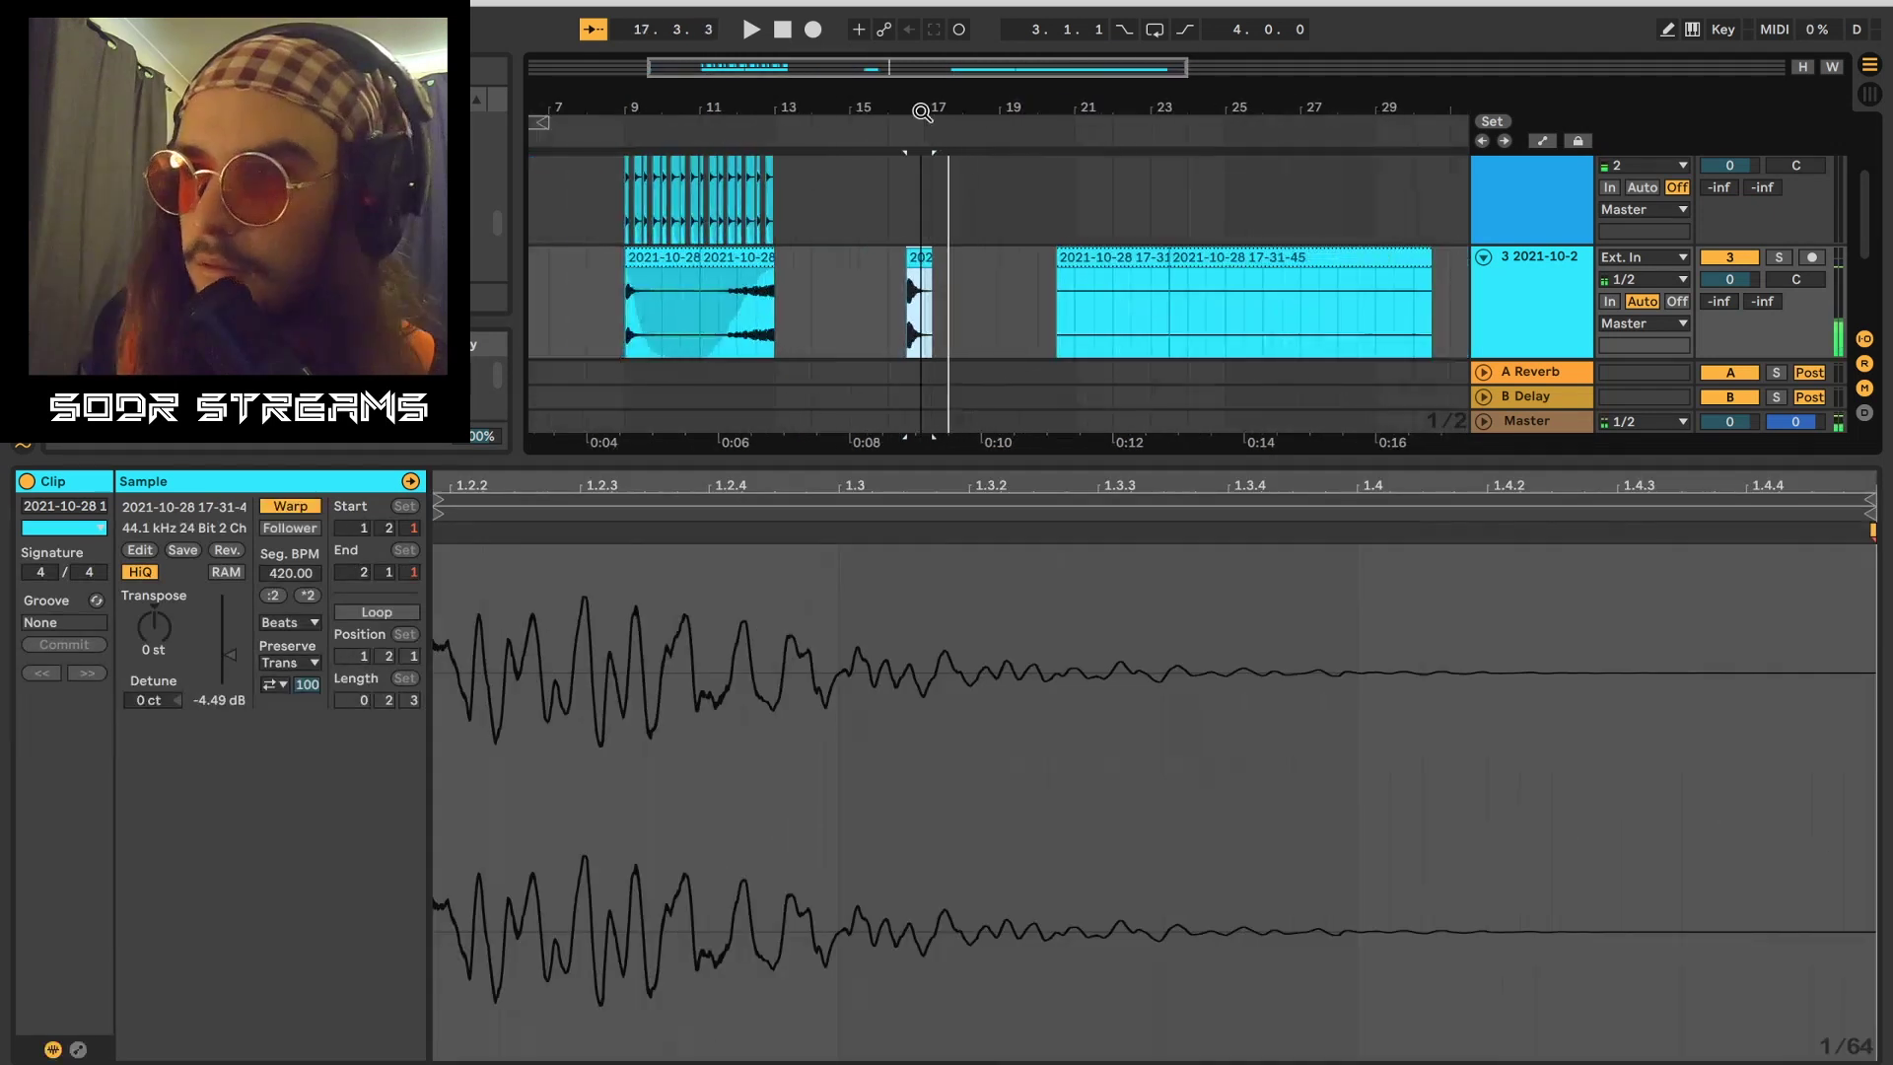
Step: Reverse the short clip near bar 16.2 on track 3 and audition the reversed hit
{"action": "key", "text": "space"}
{"action": "key", "text": "space"}
{"action": "key", "text": "space"}
{"action": "key", "text": "space"}
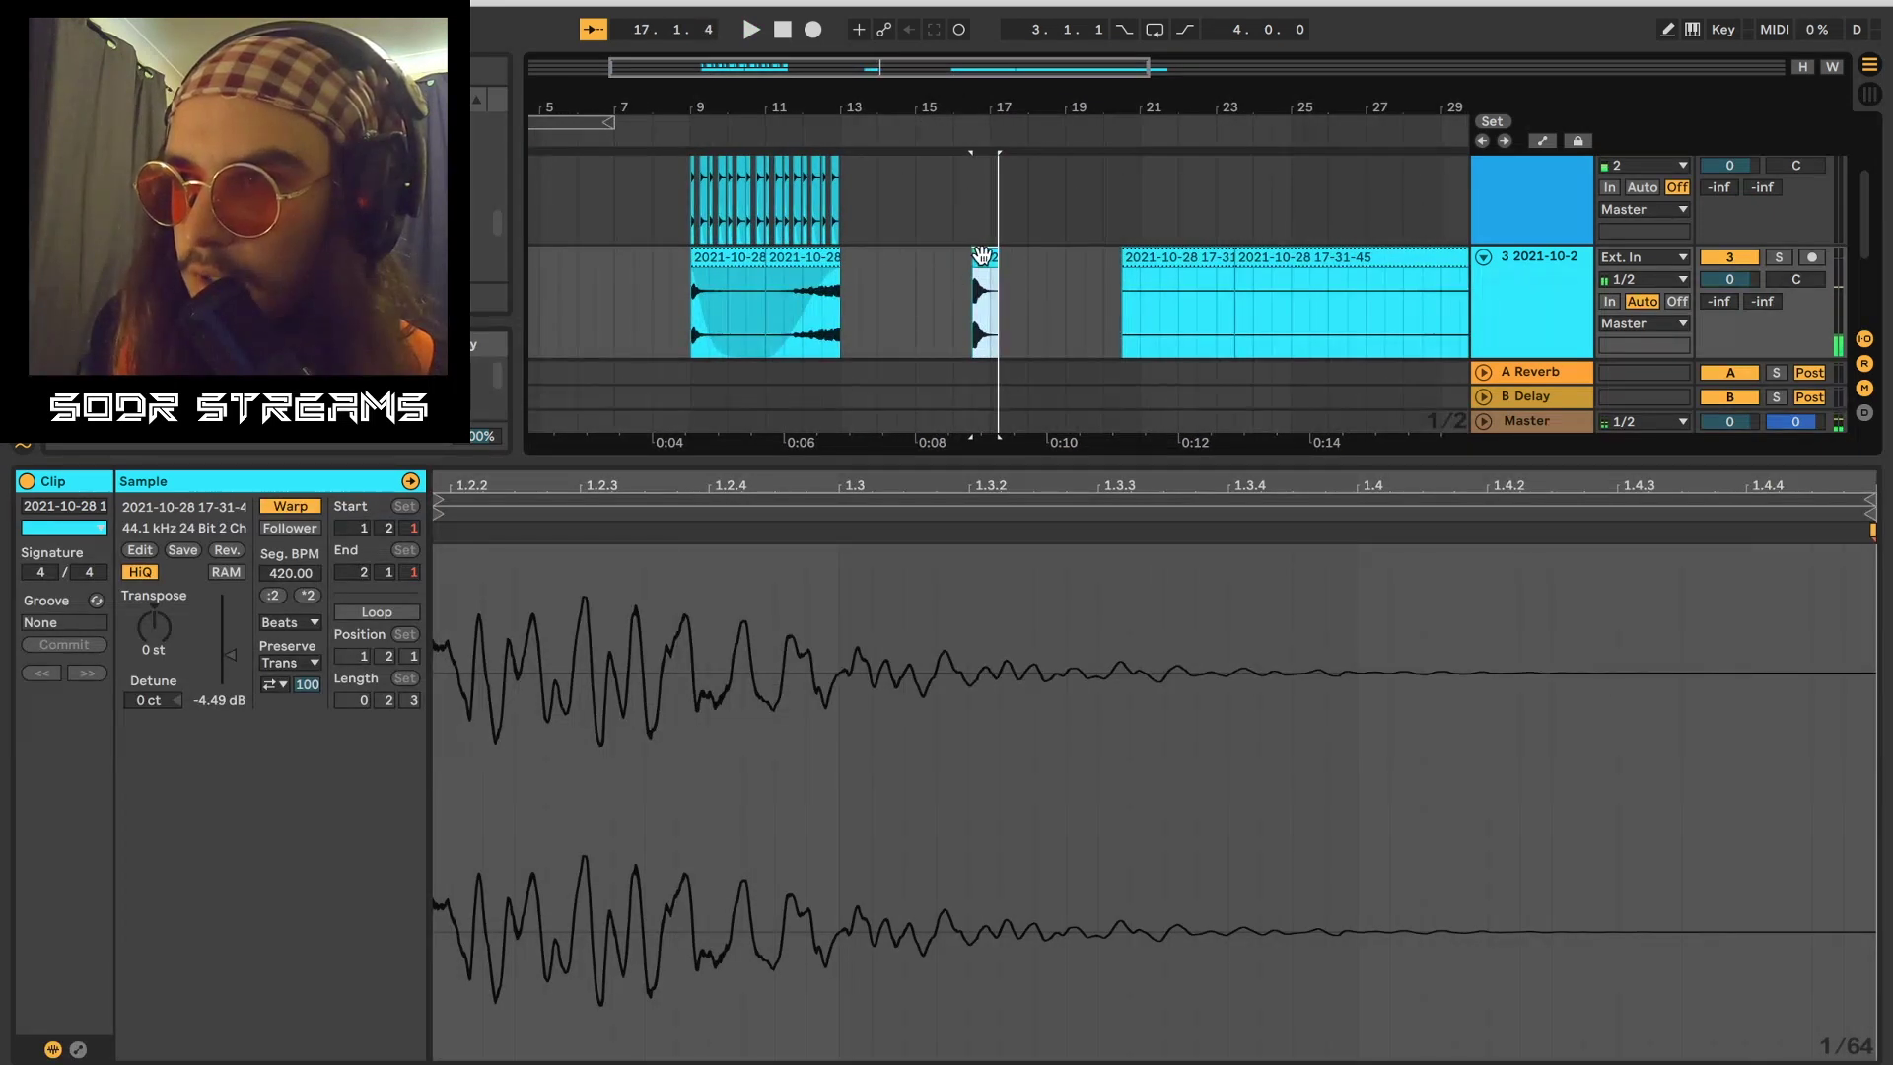
{"action": "key", "text": "r"}
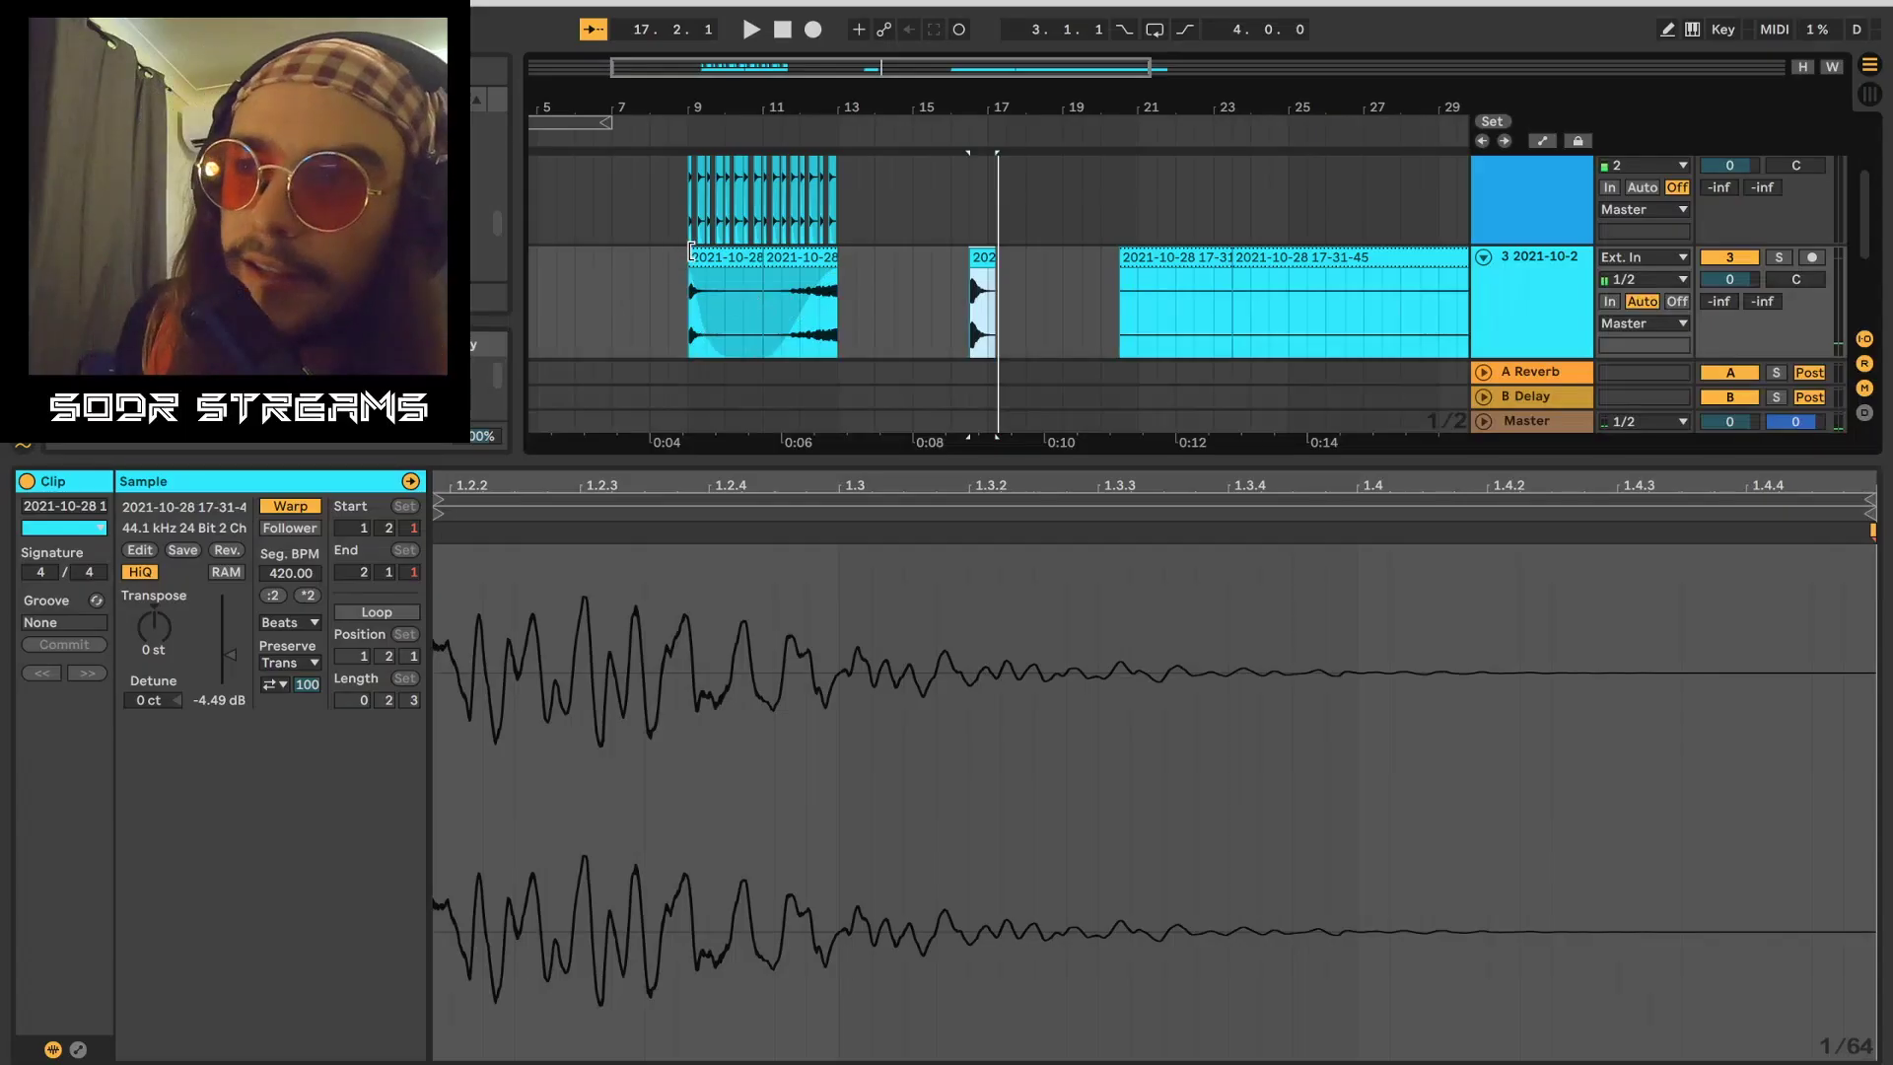
Step: Move the short reversed clip on track 3 to start at bar 16
{"action": "left_click", "coordinate": [687, 263]}
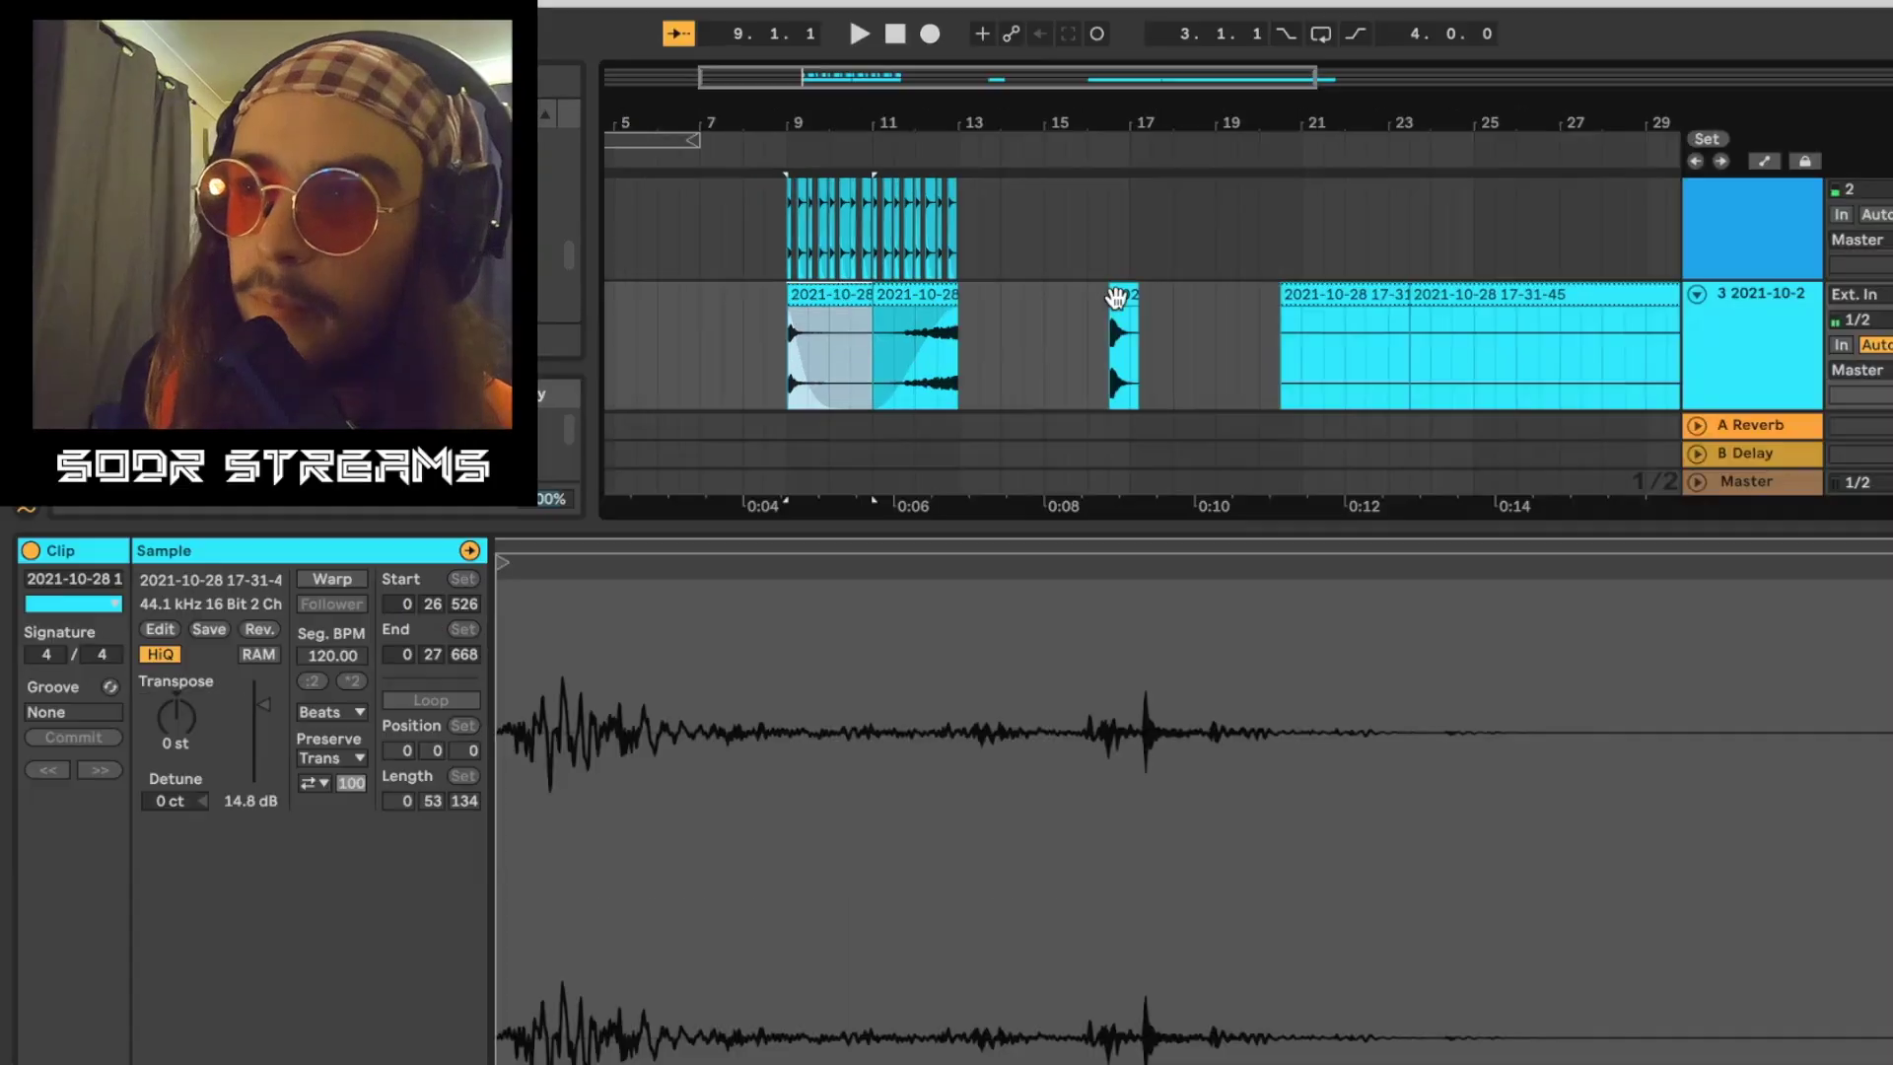
{"action": "left_click", "coordinate": [980, 262]}
{"action": "left_click_drag", "start_coordinate": [981, 263], "coordinate": [964, 258]}
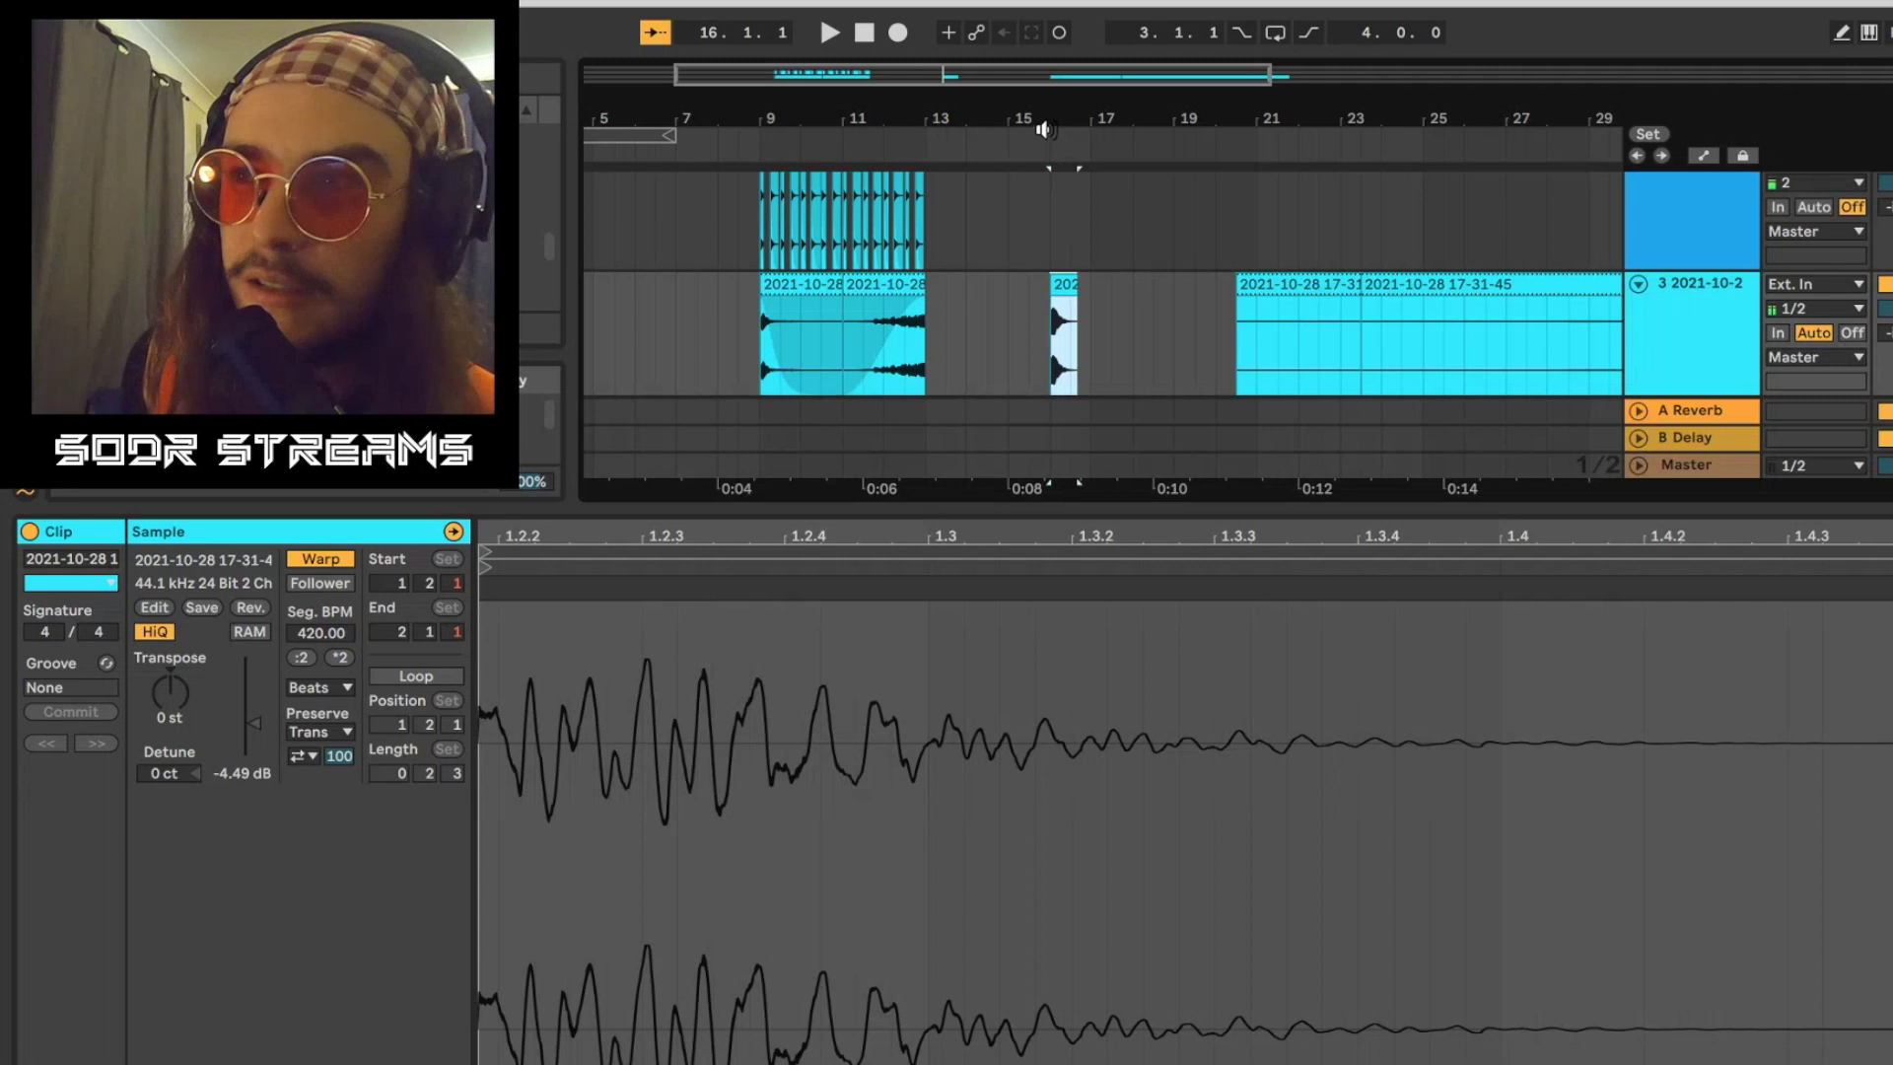
Step: Add a fade-out to the end of the short reversed clip at bar 16 and audition it
{"action": "left_click_drag", "start_coordinate": [953, 110], "coordinate": [954, 138]}
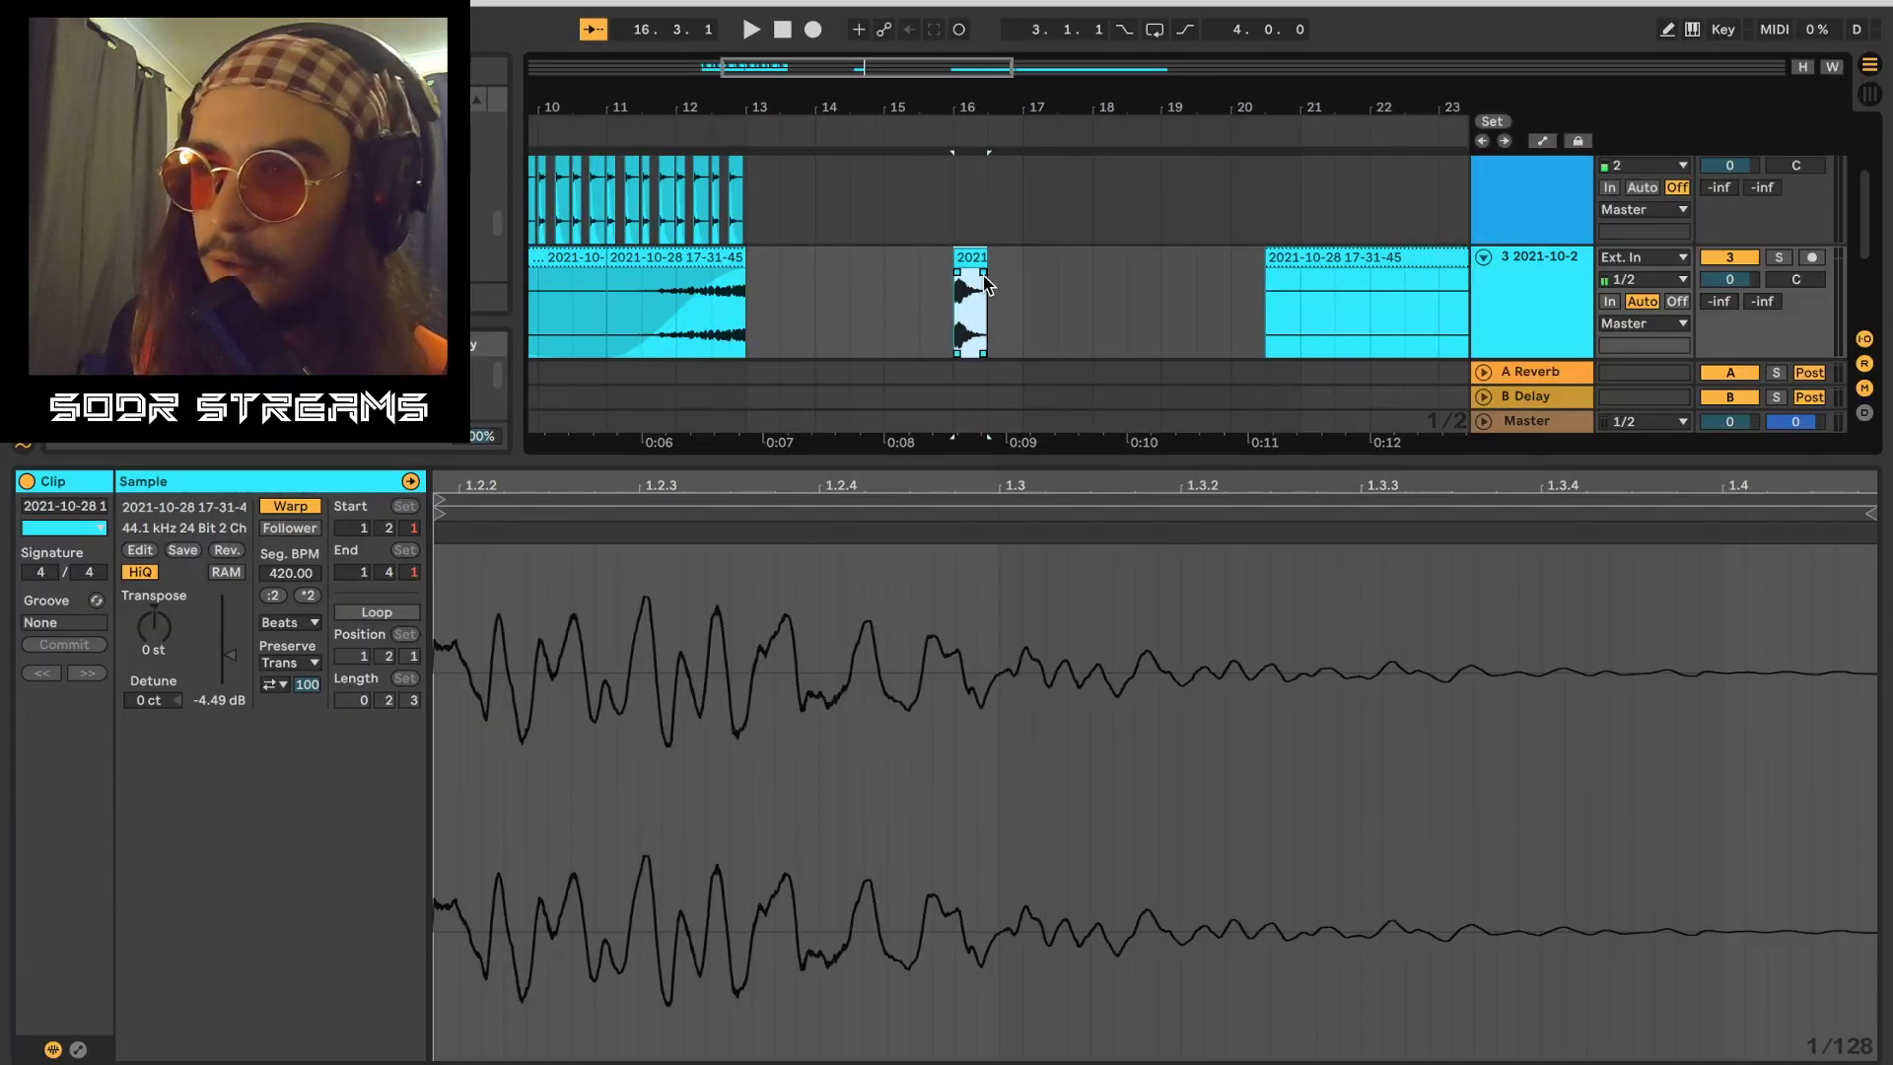
{"action": "left_click_drag", "start_coordinate": [983, 273], "coordinate": [969, 272]}
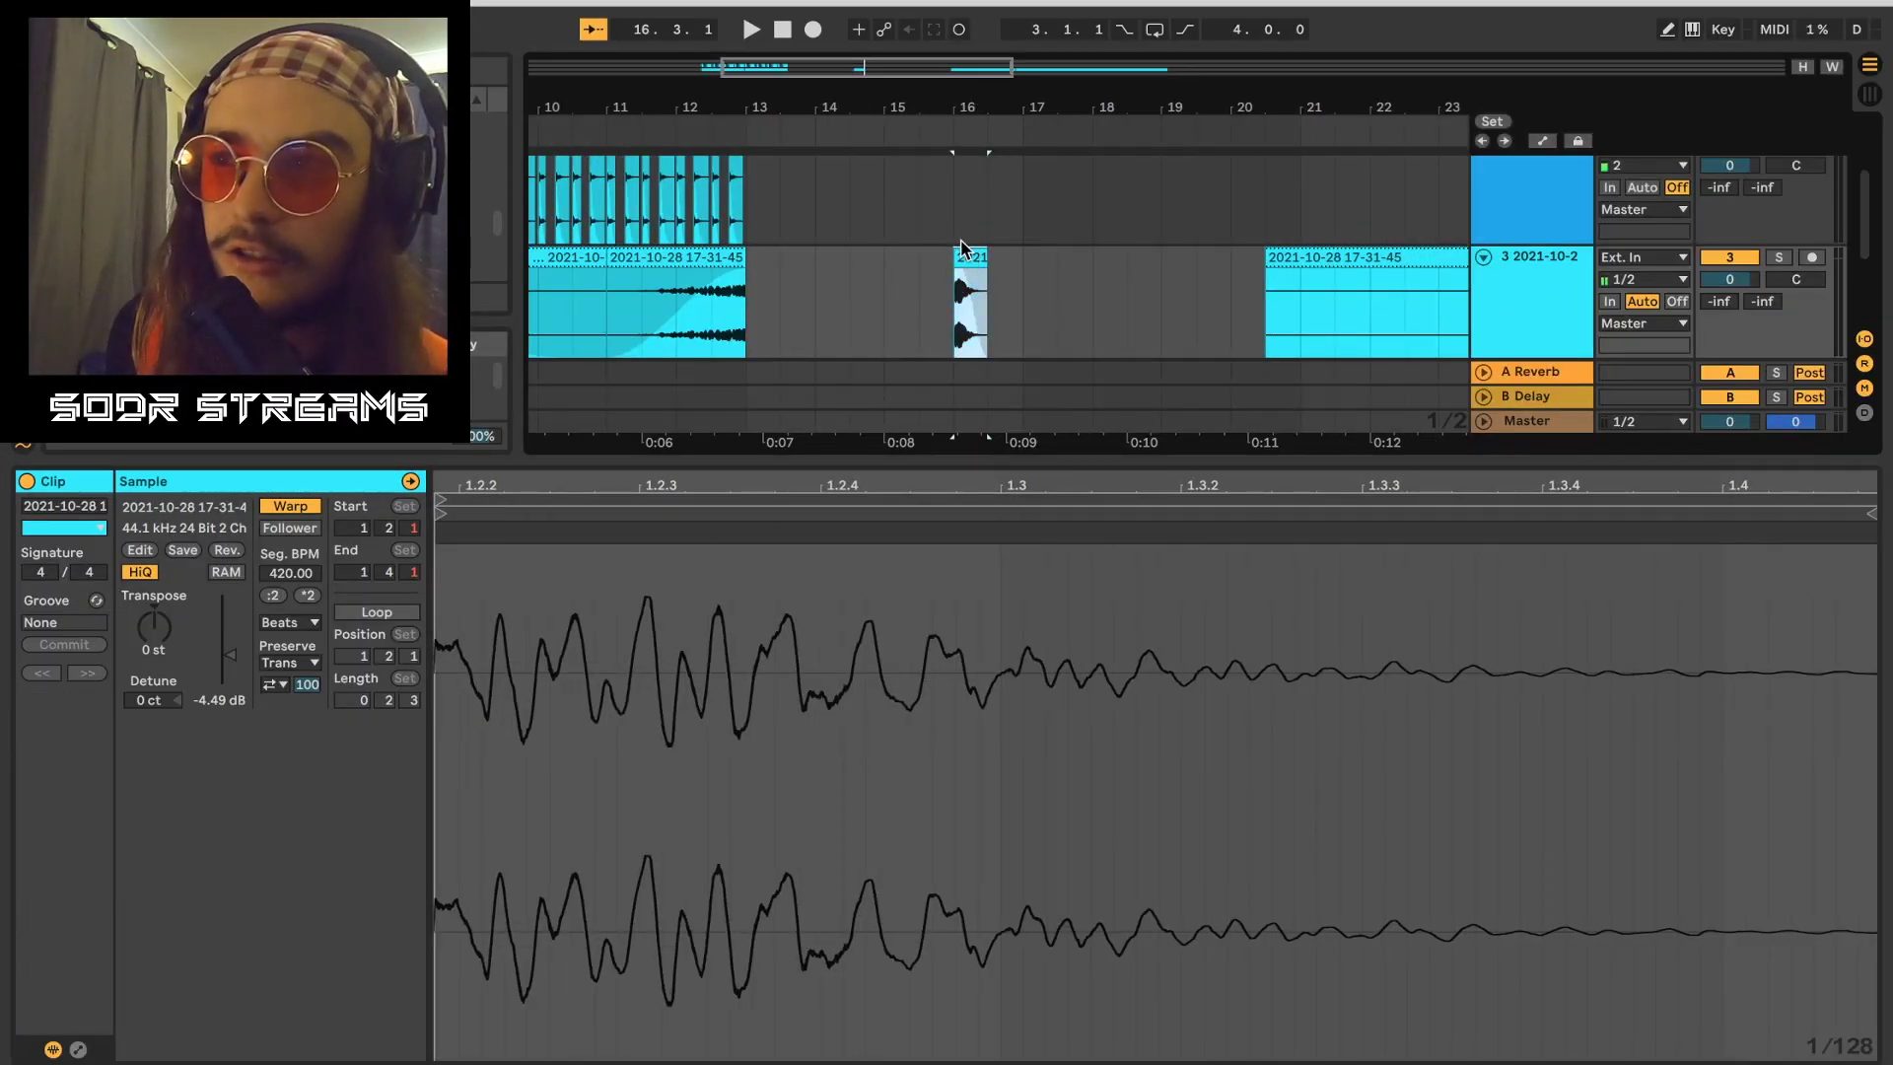
{"action": "left_click_drag", "start_coordinate": [969, 114], "coordinate": [1042, 94]}
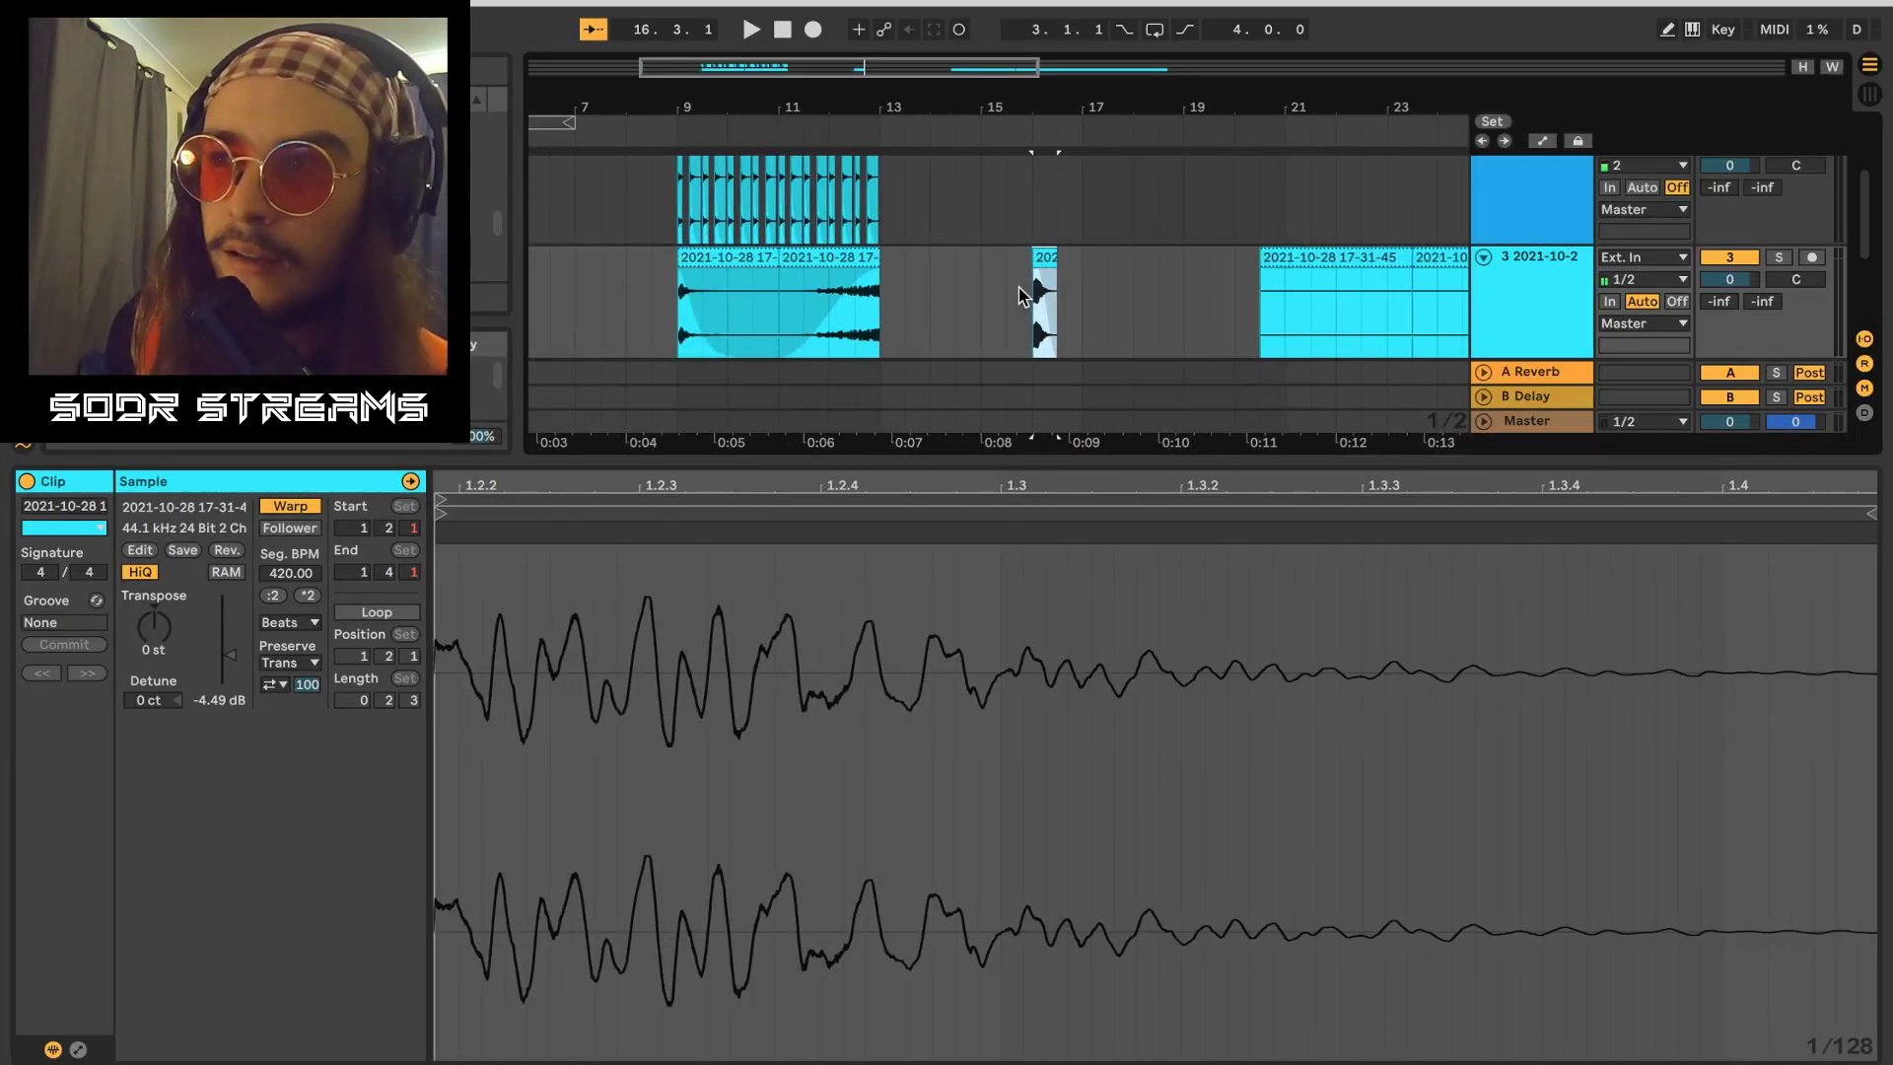
{"action": "left_click", "coordinate": [702, 258]}
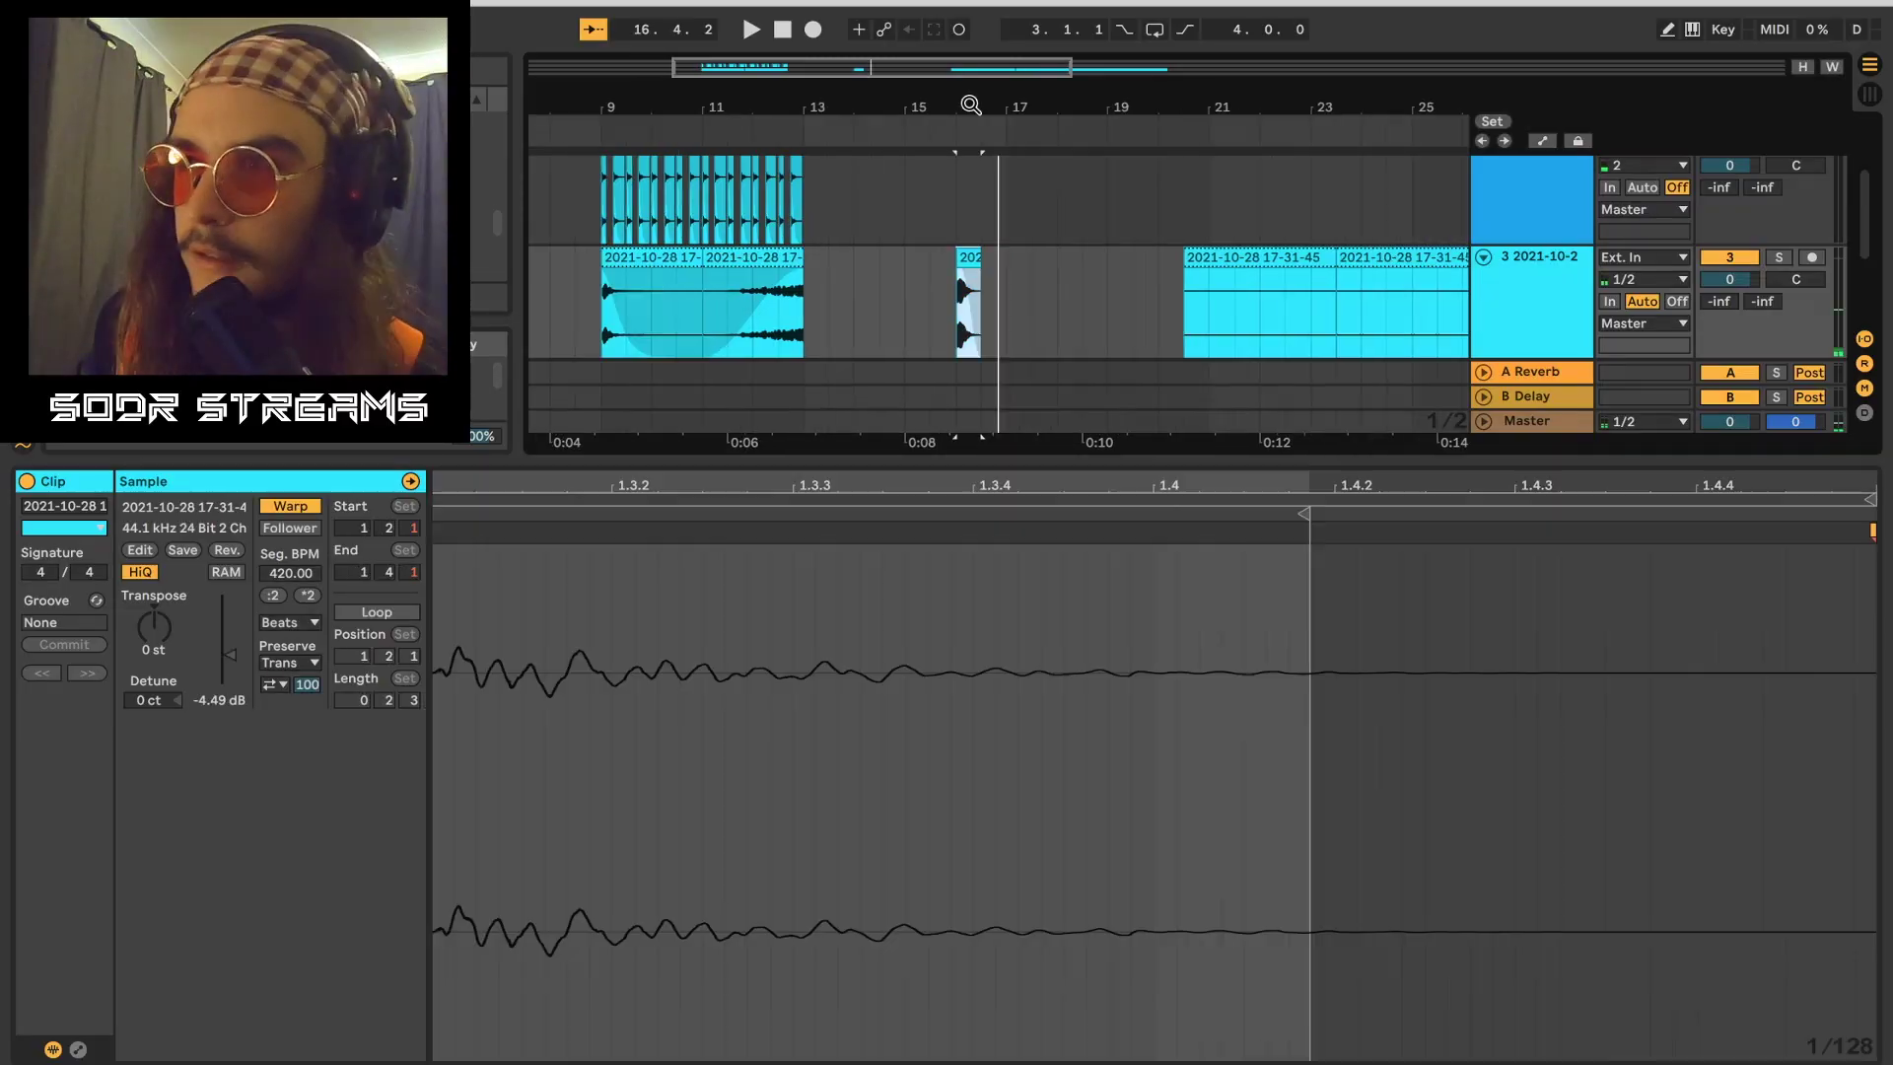
{"action": "left_click_drag", "start_coordinate": [970, 103], "coordinate": [955, 199]}
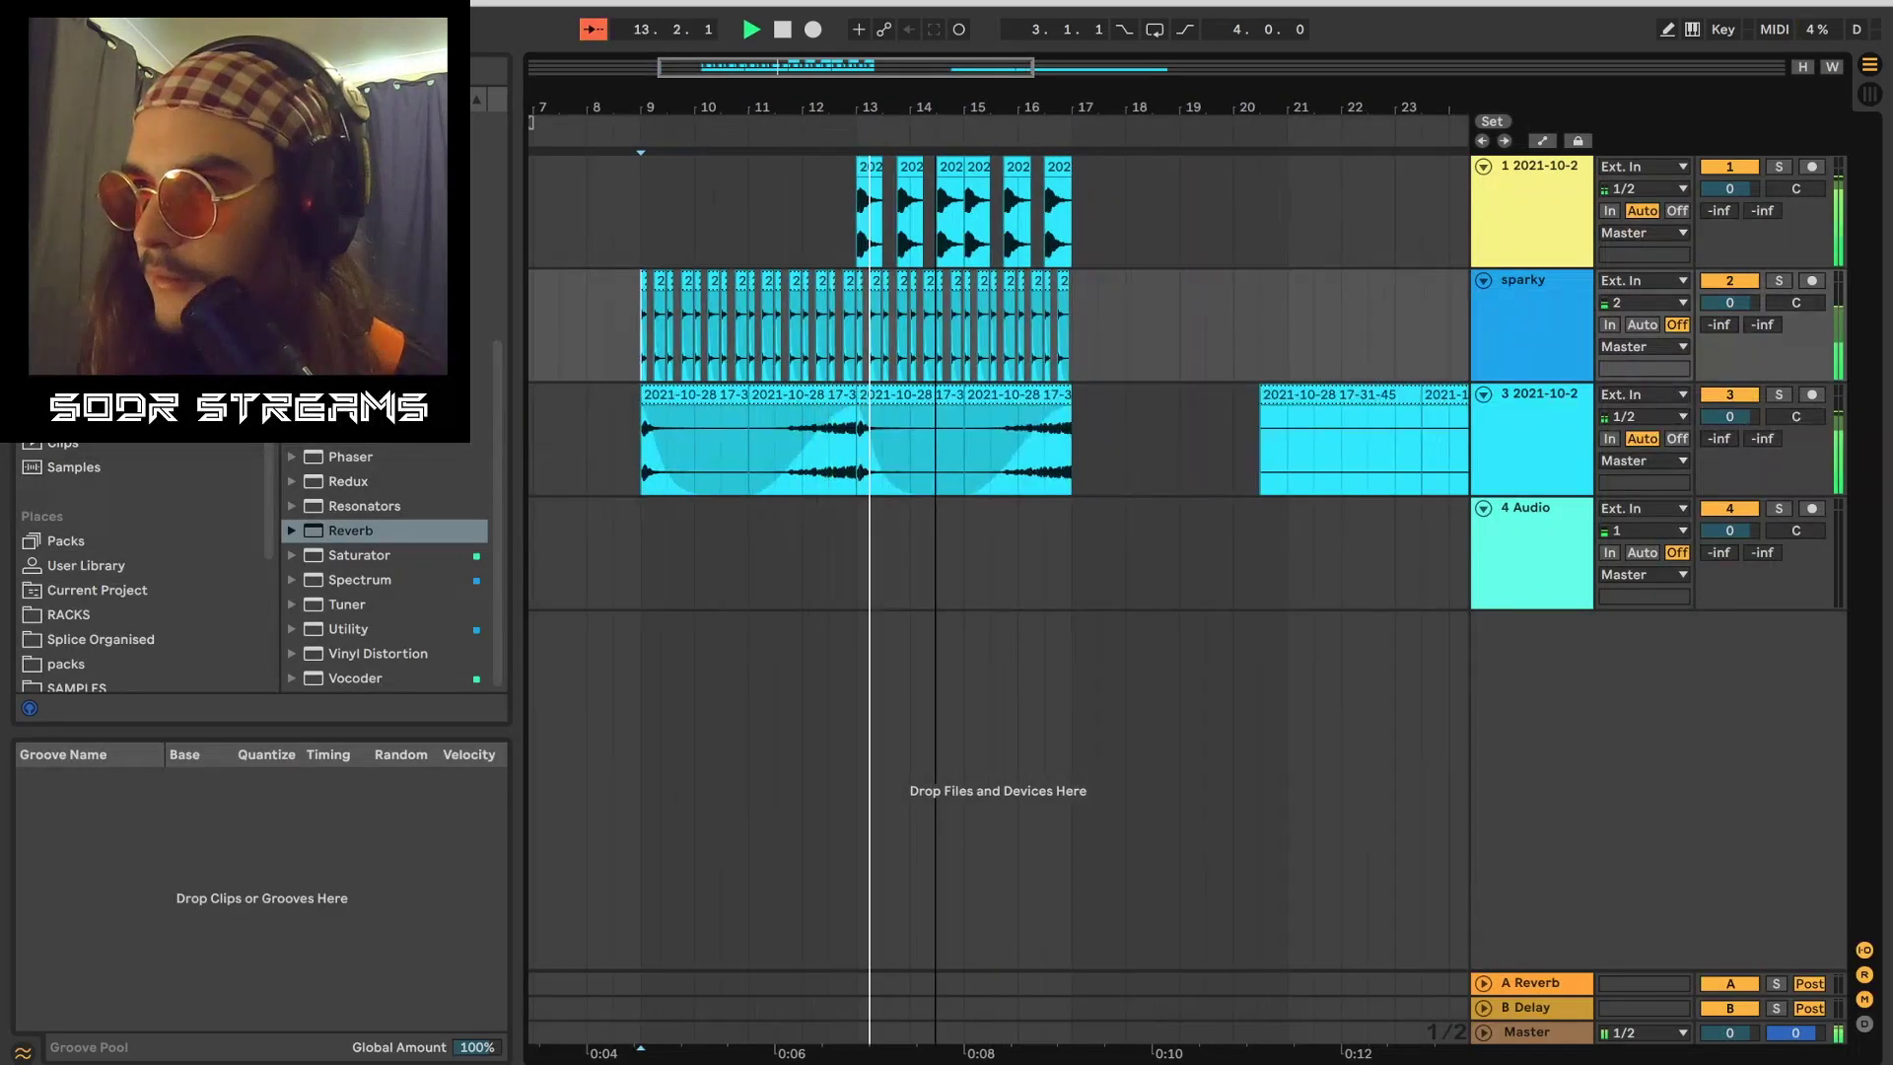
Step: Play back the layered three-track pattern from bar 9
{"action": "scroll", "coordinate": [897, 326], "scroll_direction": "down", "scroll_amount": 1}
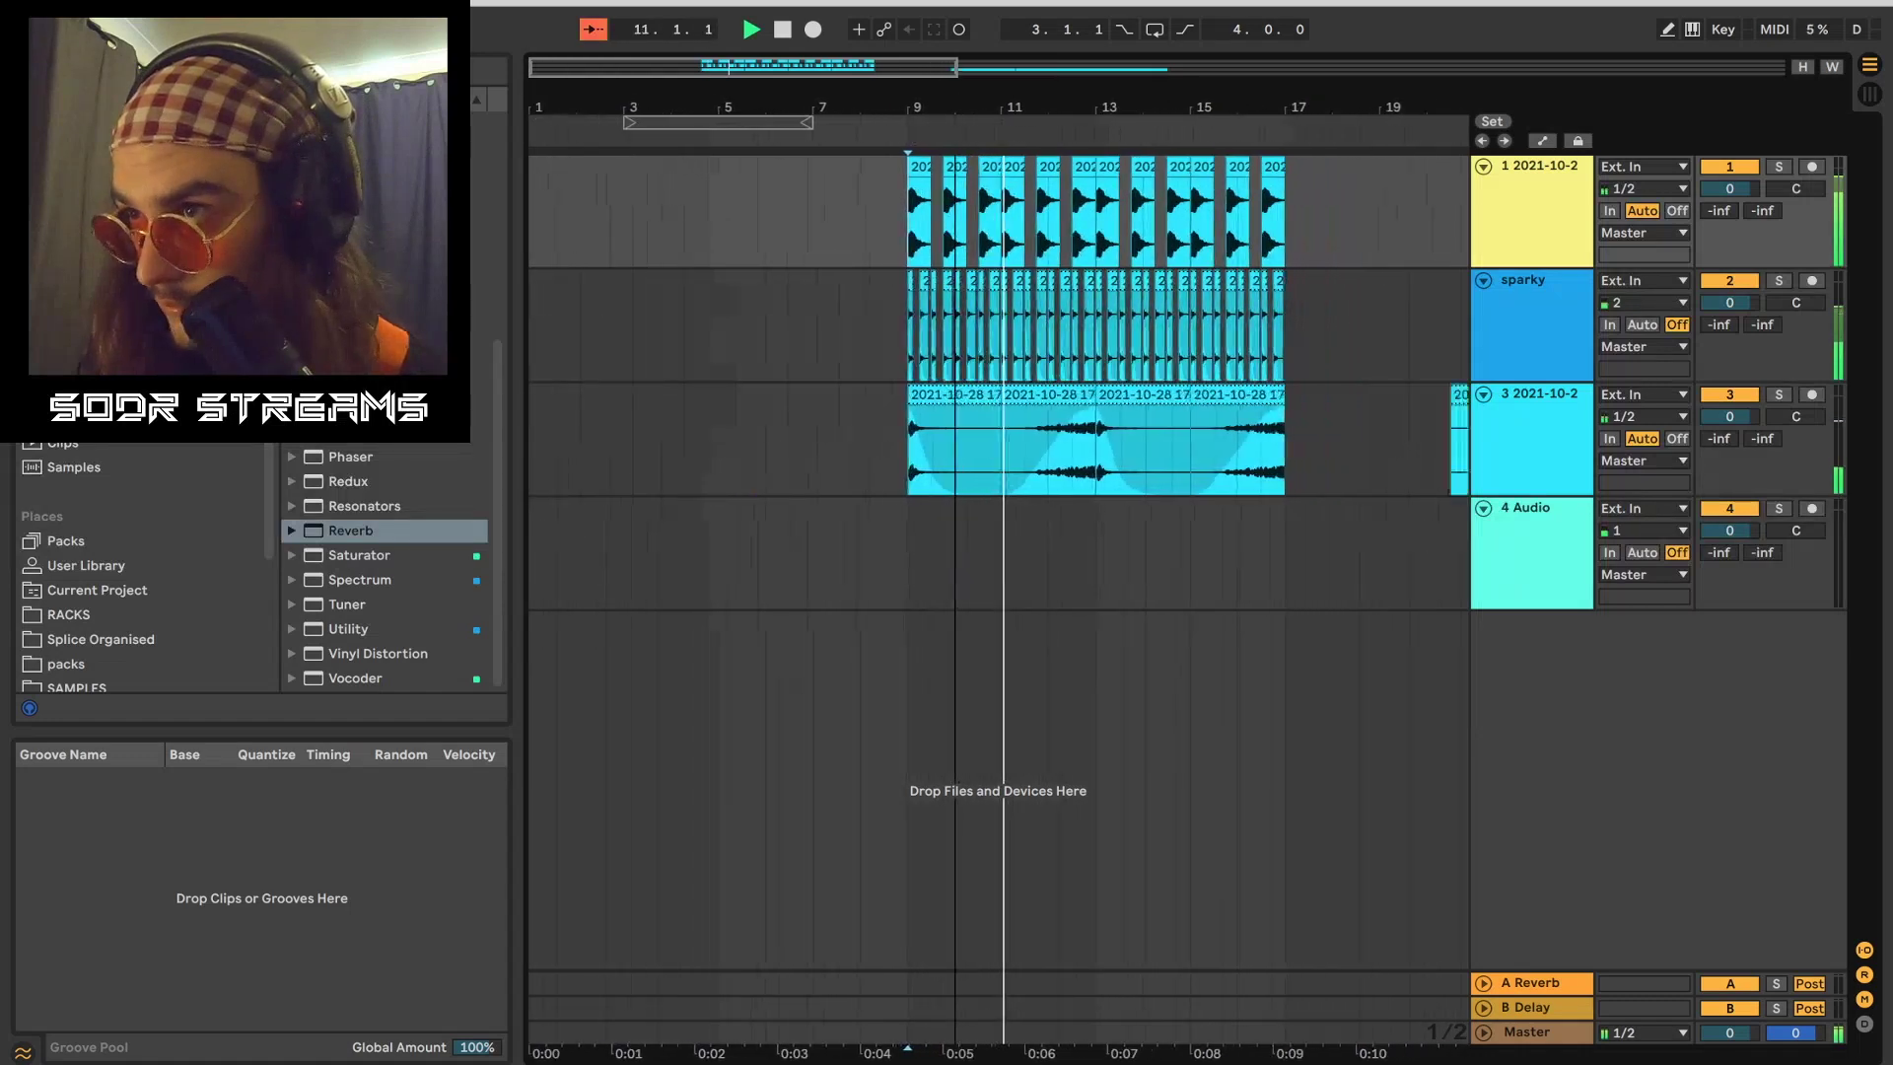
{"action": "key", "text": "minus"}
{"action": "left_click_drag", "start_coordinate": [842, 107], "coordinate": [787, 83]}
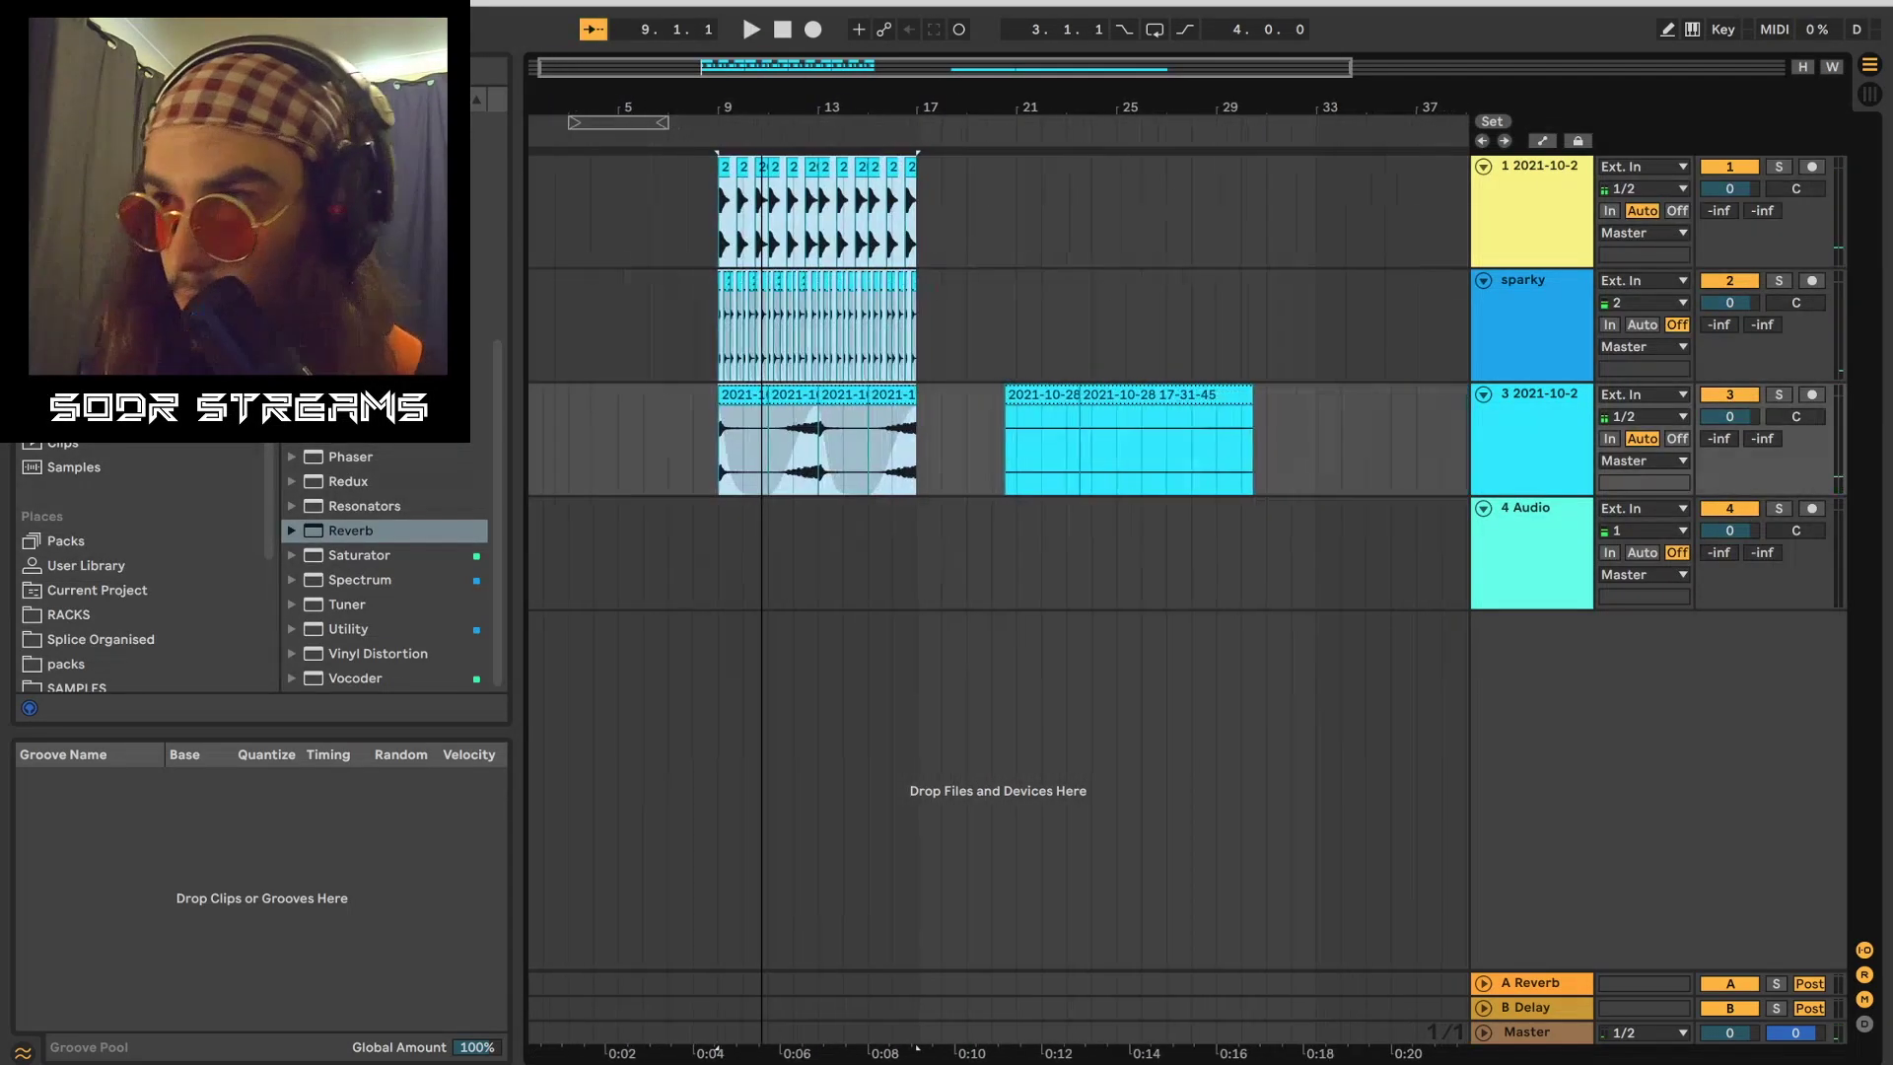
{"action": "scroll", "coordinate": [1002, 440], "scroll_direction": "down", "scroll_amount": 1}
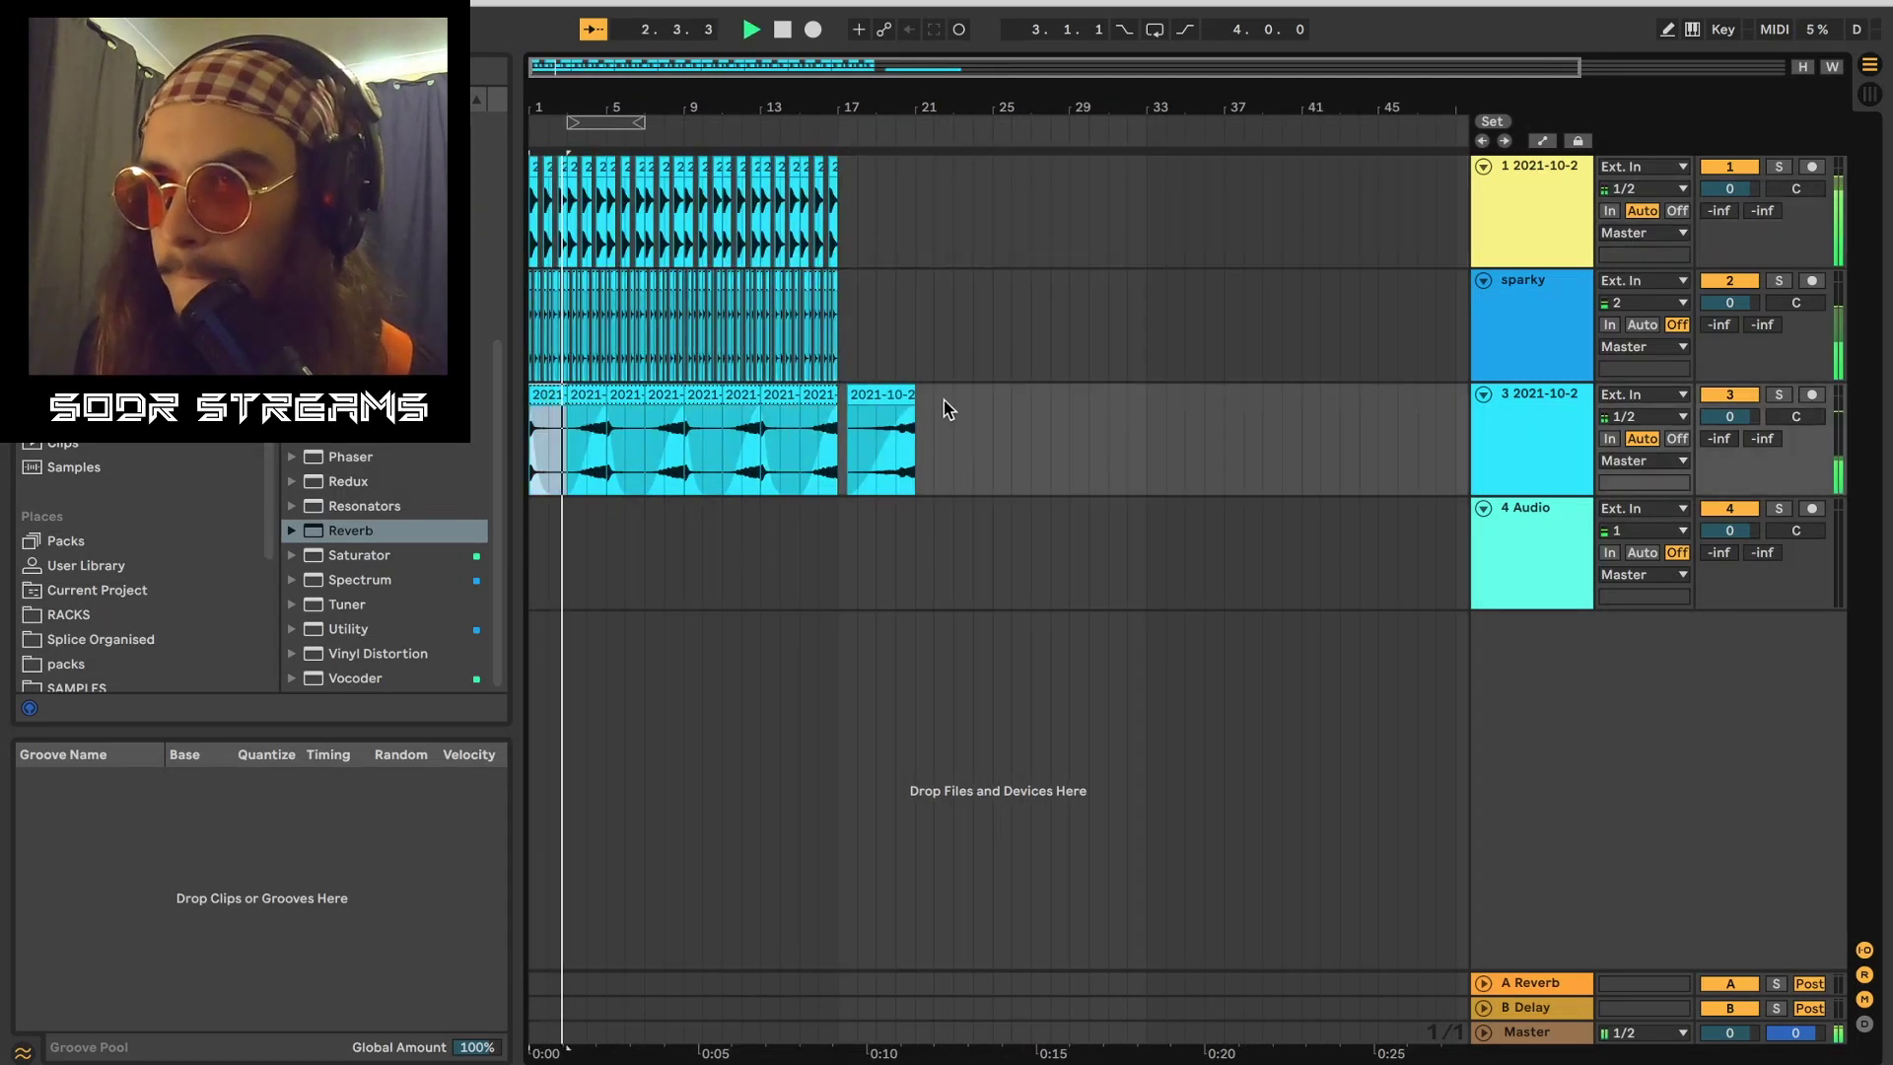
Step: Select the fading-in clip after bar 17 on track 3 and audition the transition leading into it
{"action": "left_click_drag", "start_coordinate": [851, 113], "coordinate": [852, 178]}
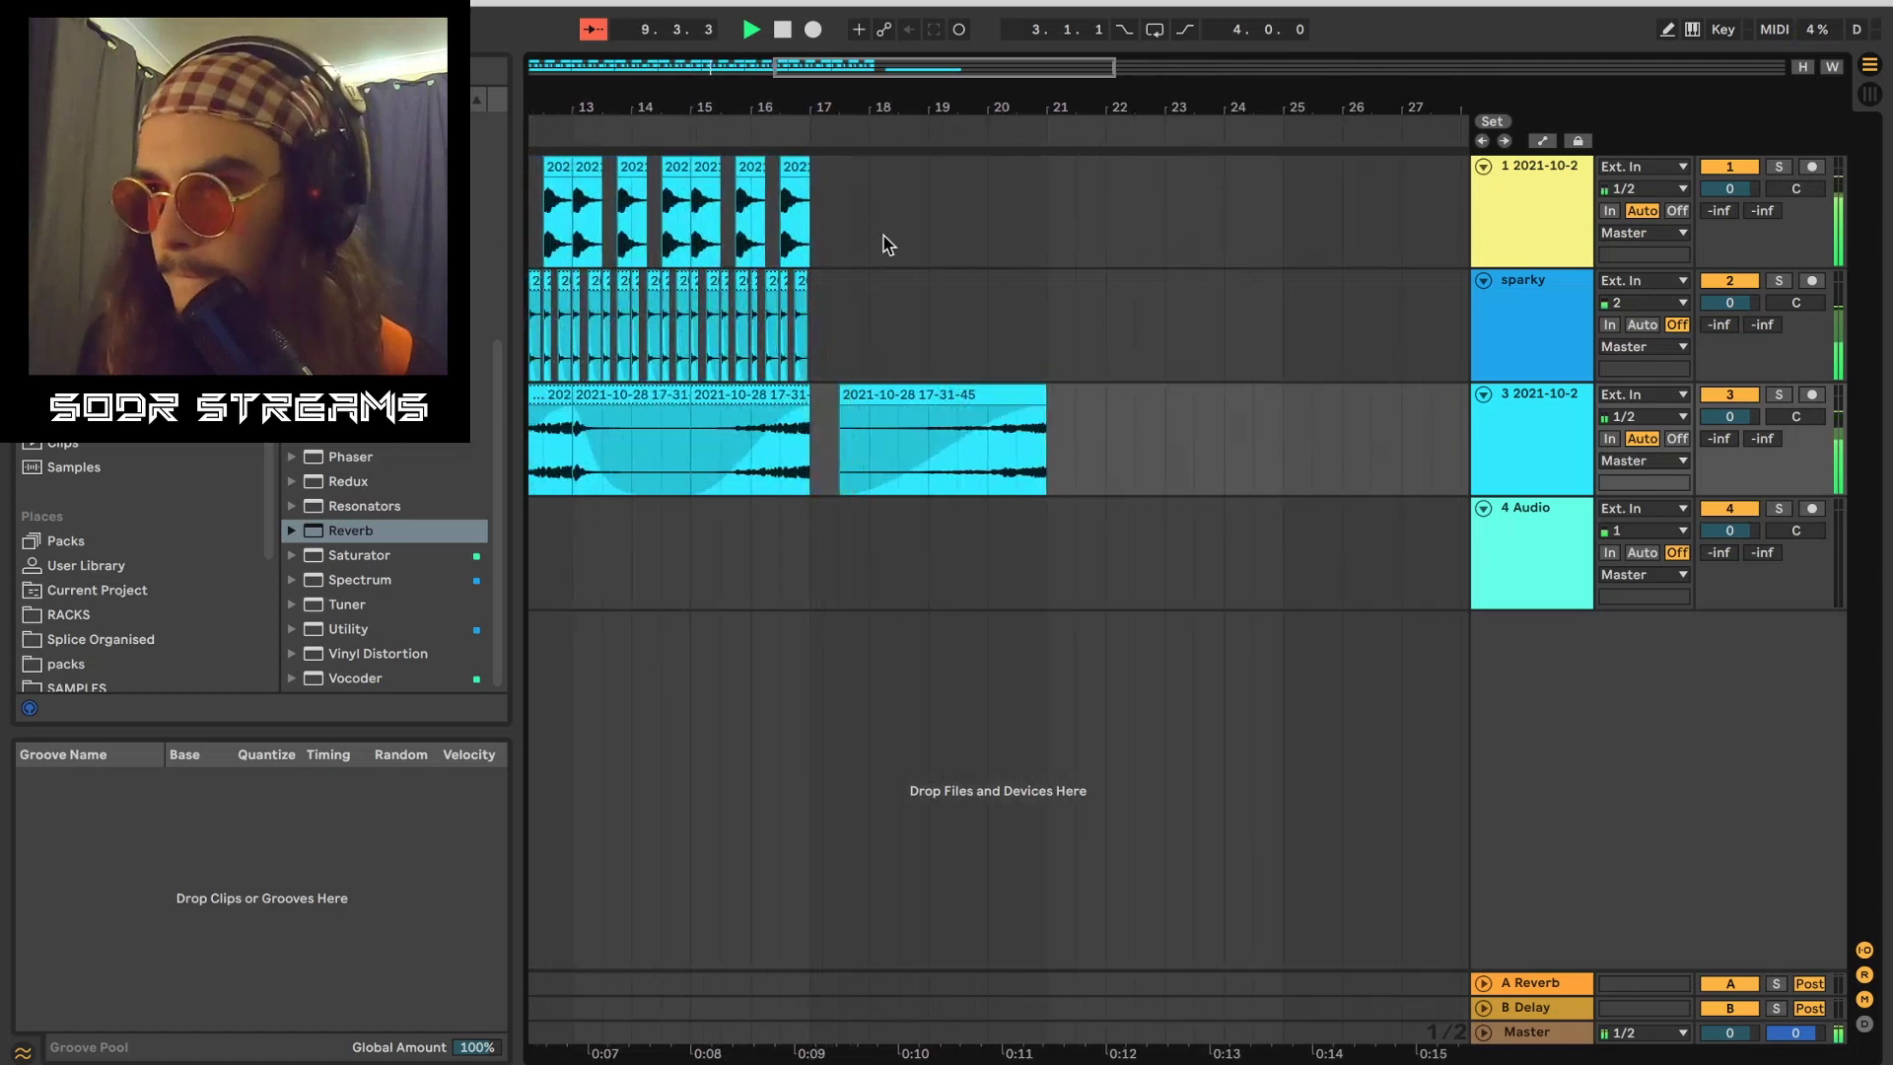
{"action": "left_click", "coordinate": [972, 392]}
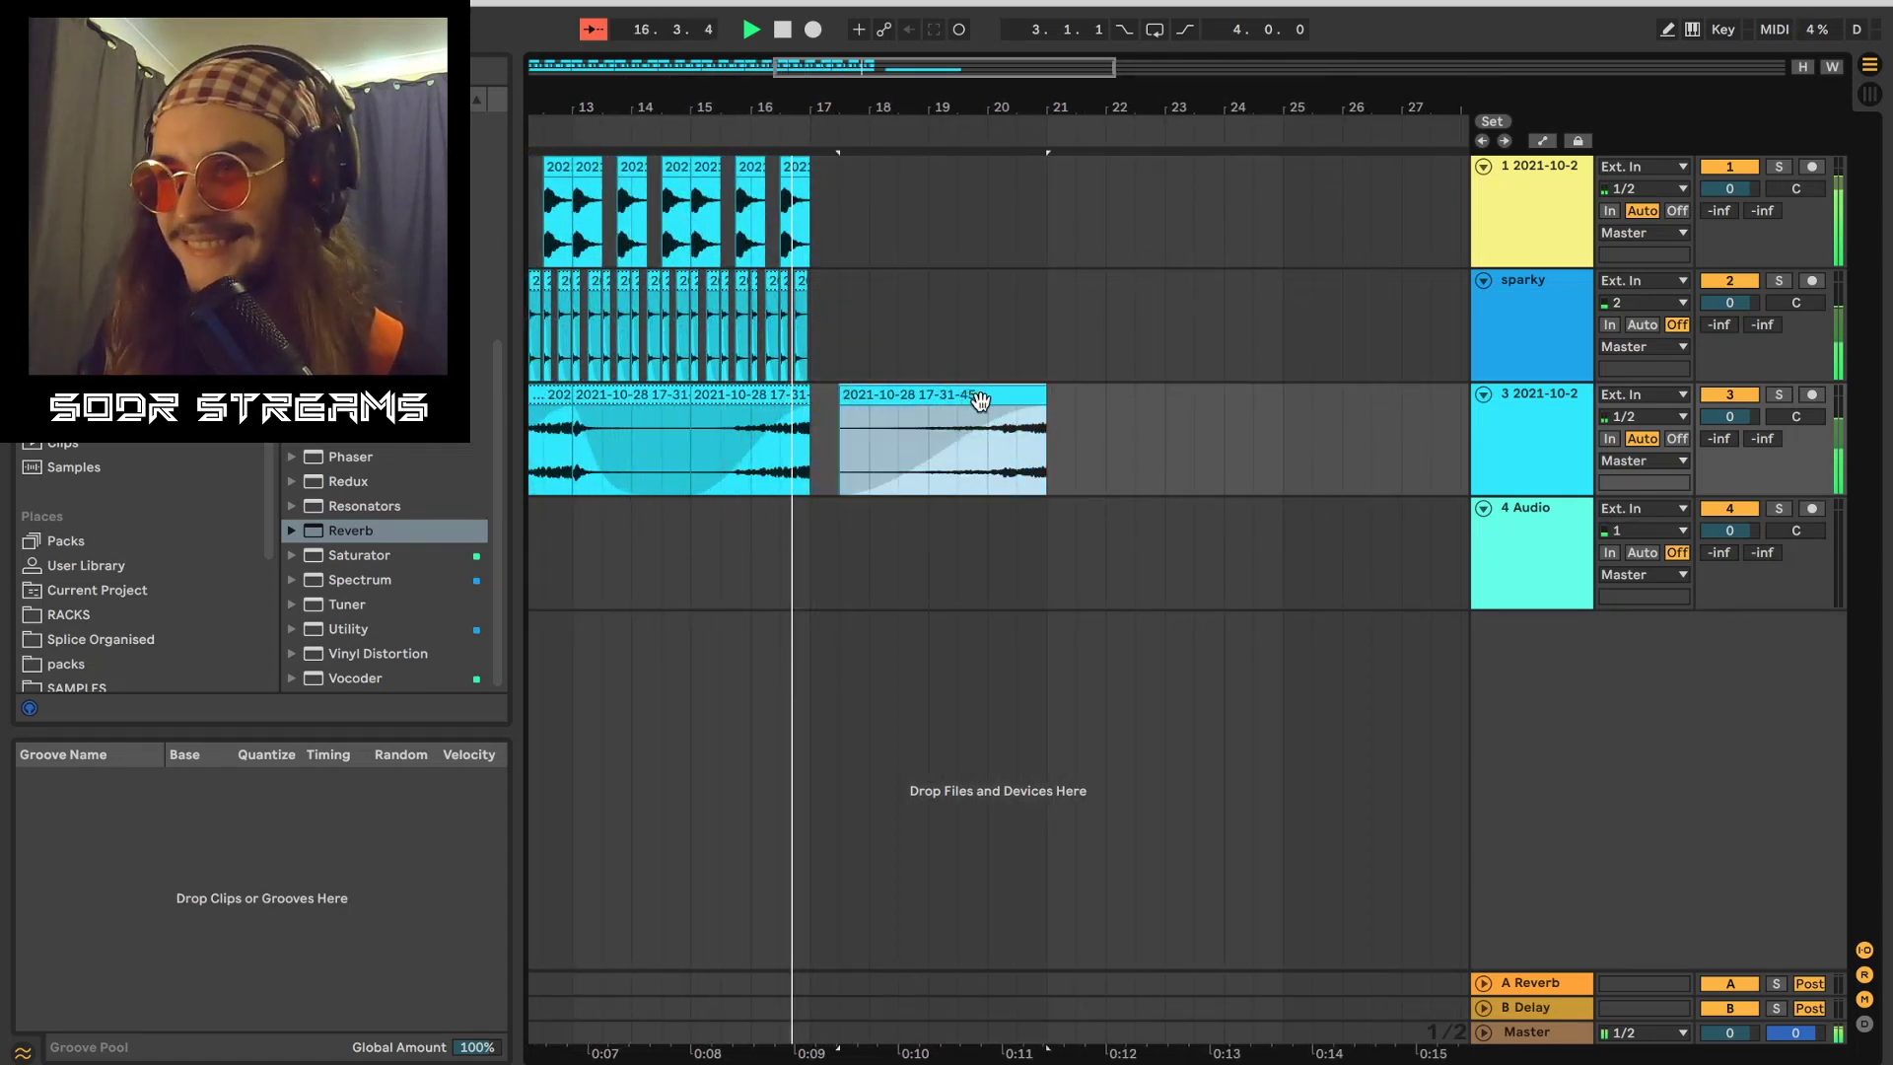
{"action": "left_click", "coordinate": [852, 315]}
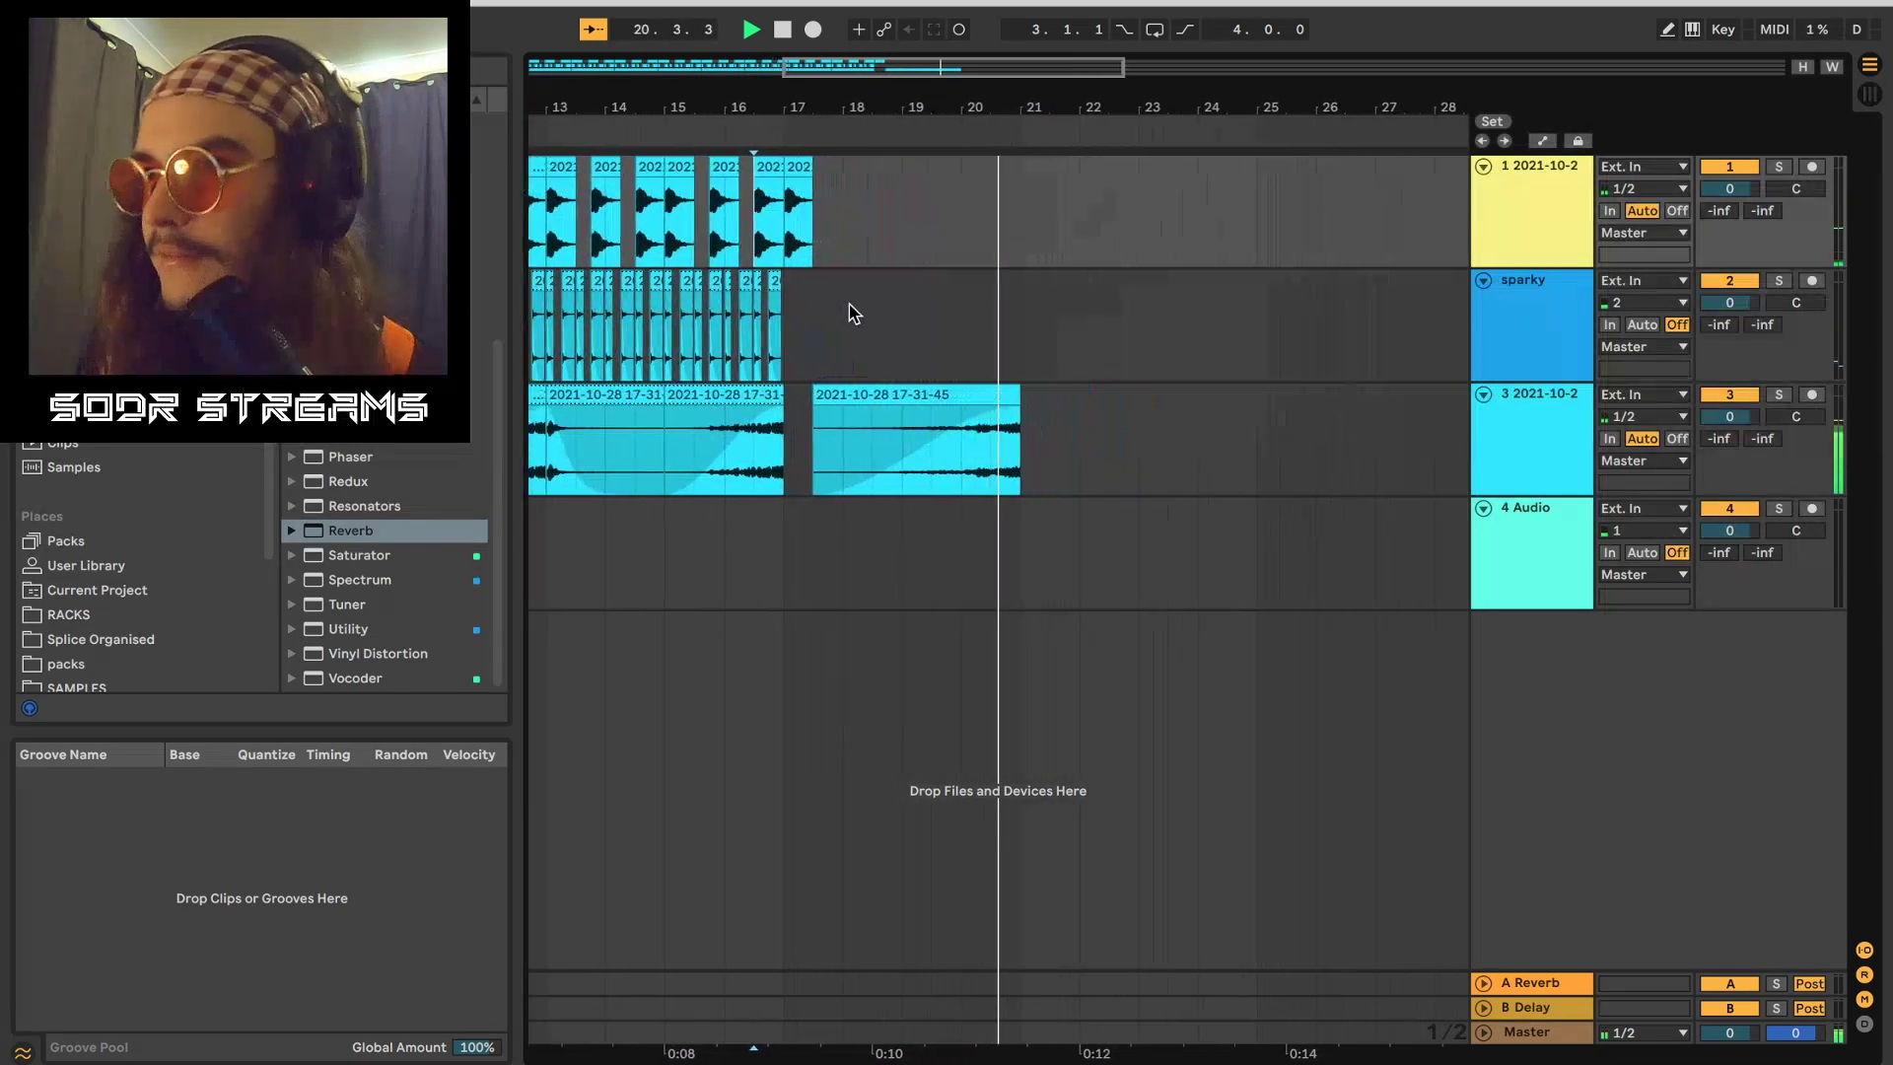
Step: Place a section about two bars long from the recording on track 4 near bar 17
{"action": "left_click_drag", "start_coordinate": [839, 104], "coordinate": [913, 87]}
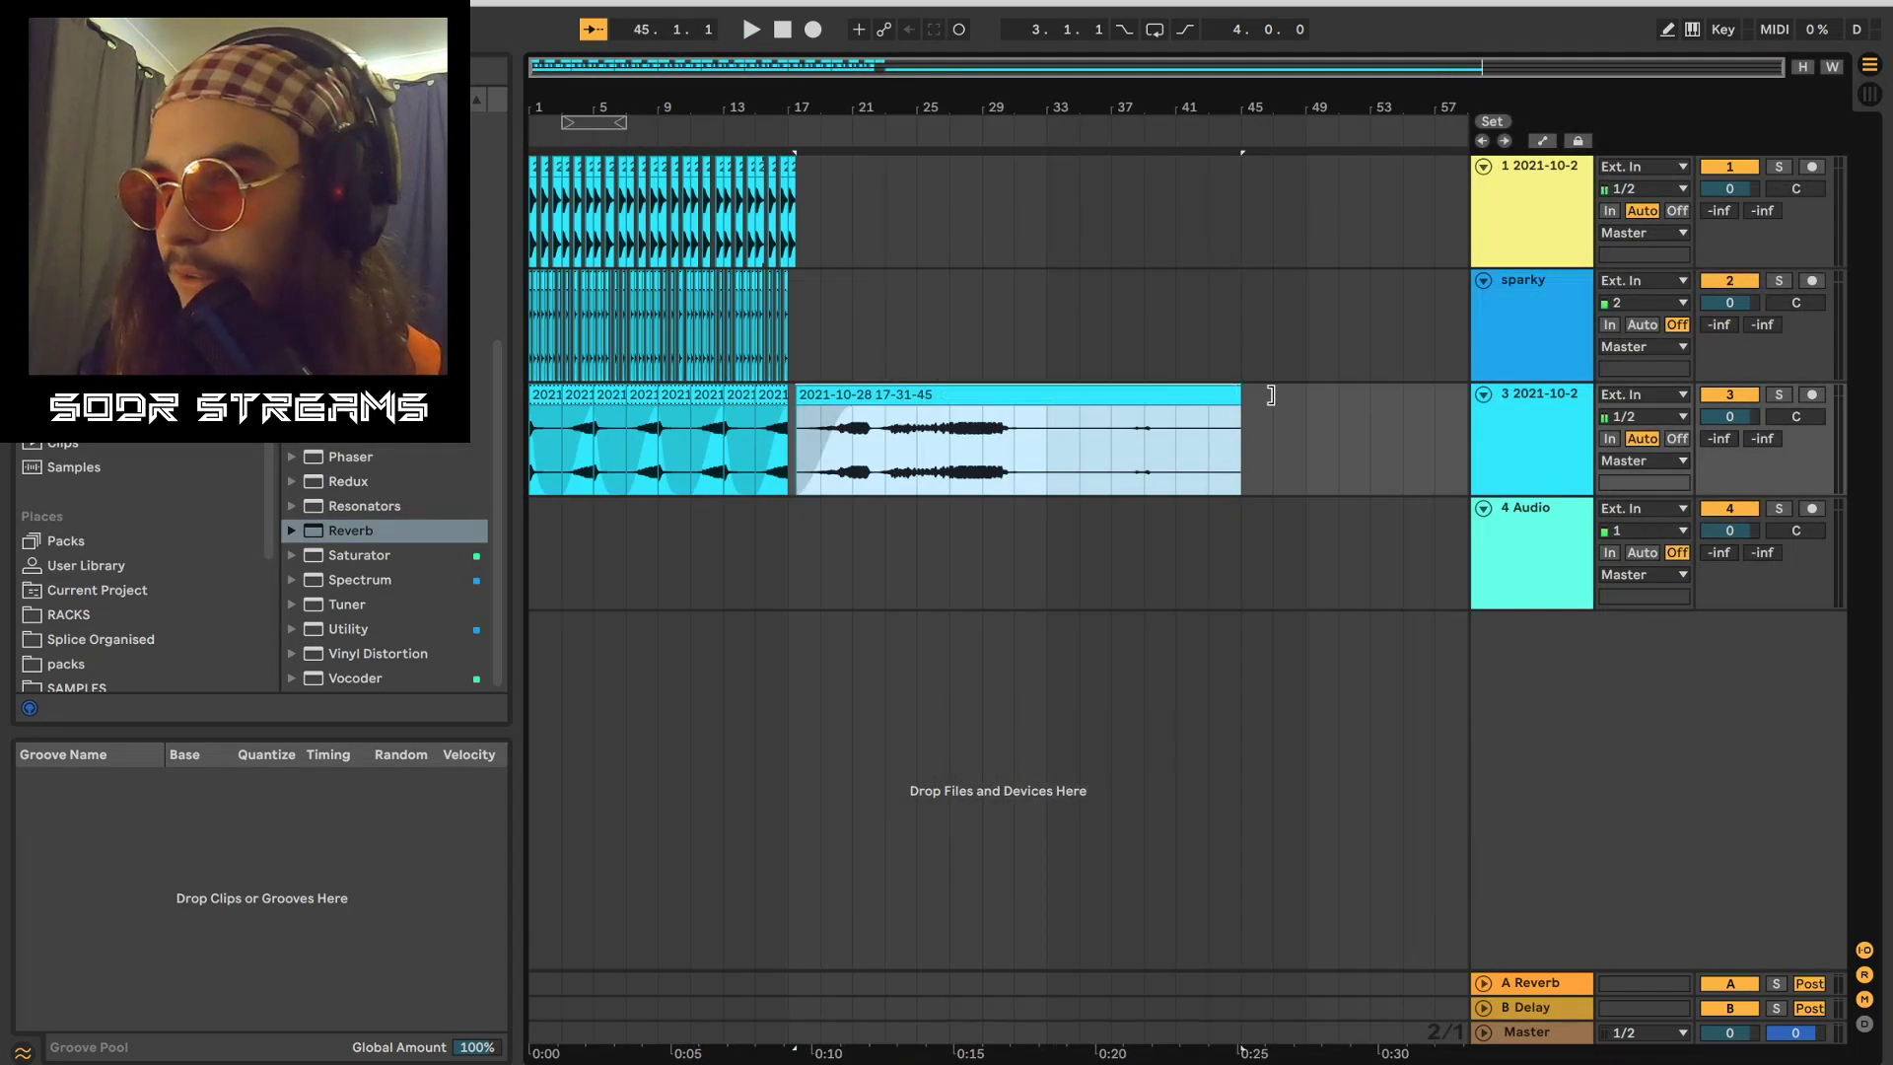
{"action": "left_click_drag", "start_coordinate": [1271, 394], "coordinate": [1462, 394]}
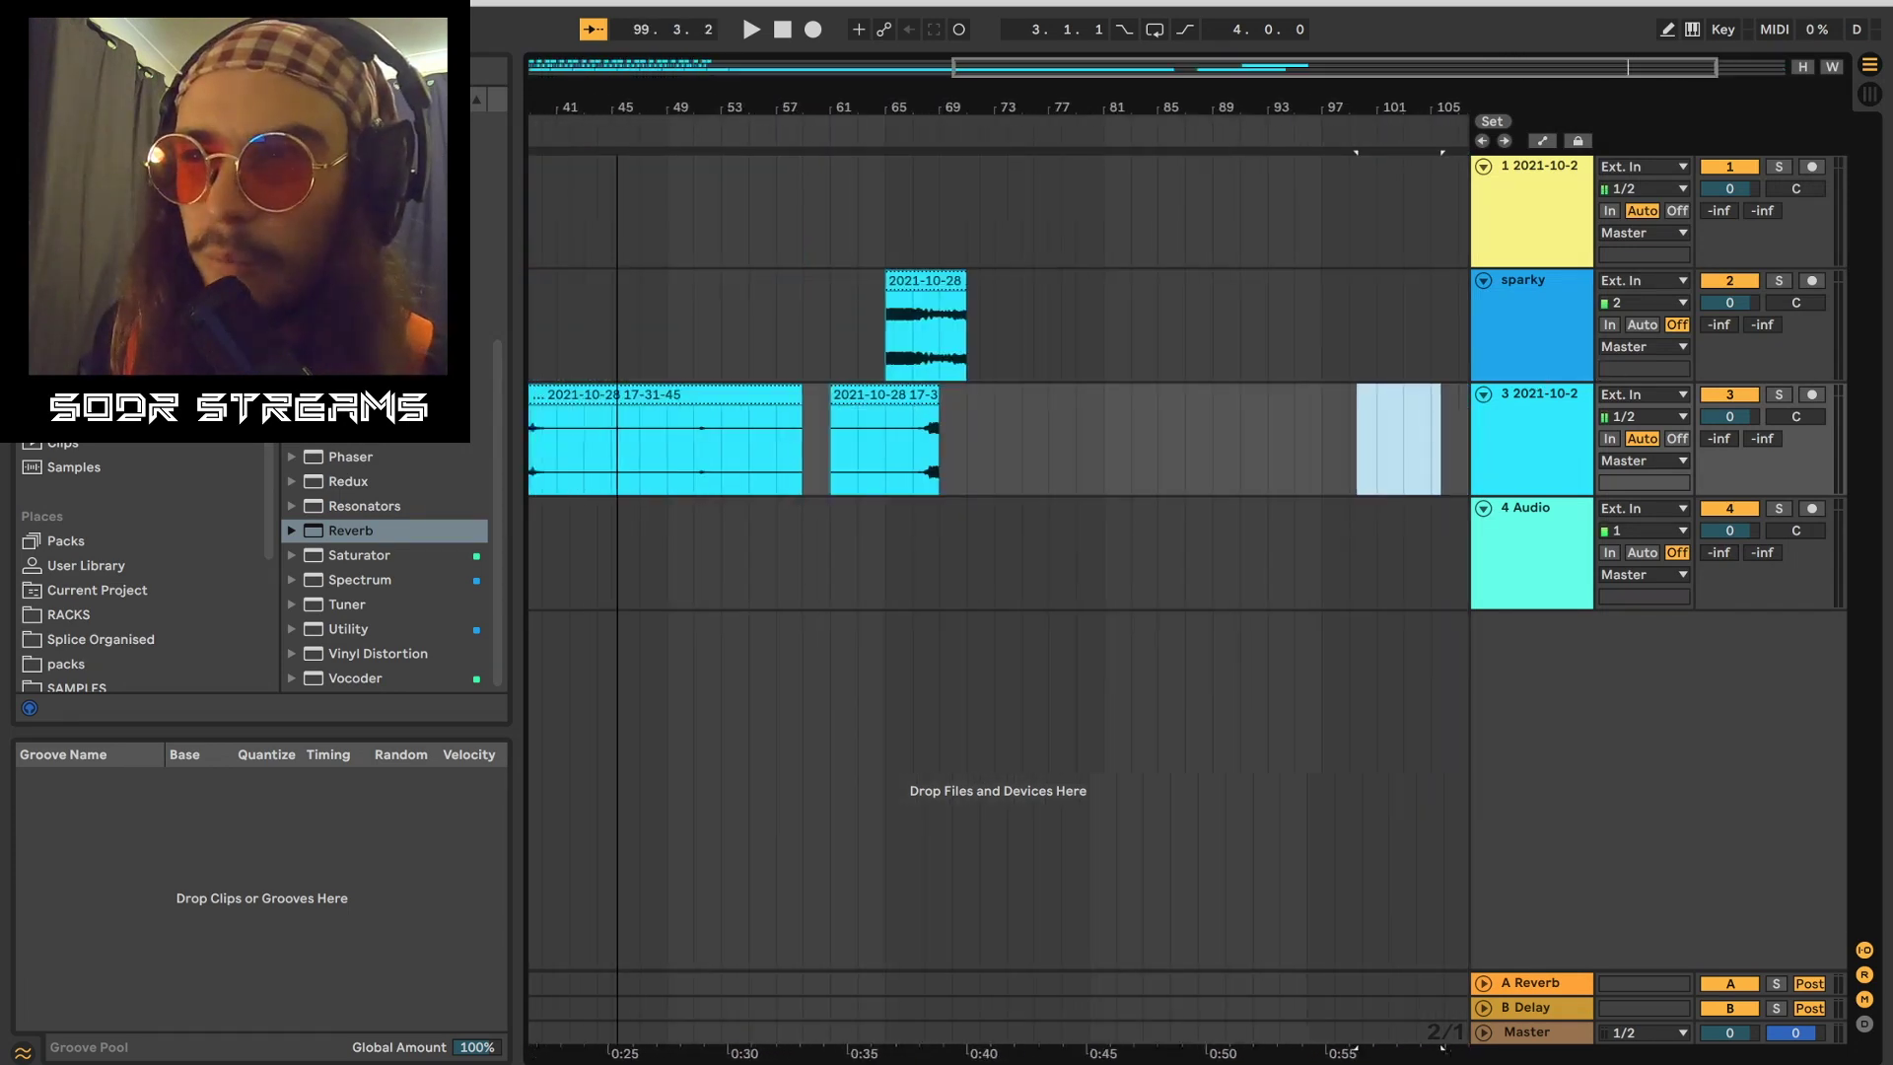
{"action": "left_click_drag", "start_coordinate": [552, 106], "coordinate": [929, 102]}
{"action": "left_click_drag", "start_coordinate": [764, 101], "coordinate": [761, 182]}
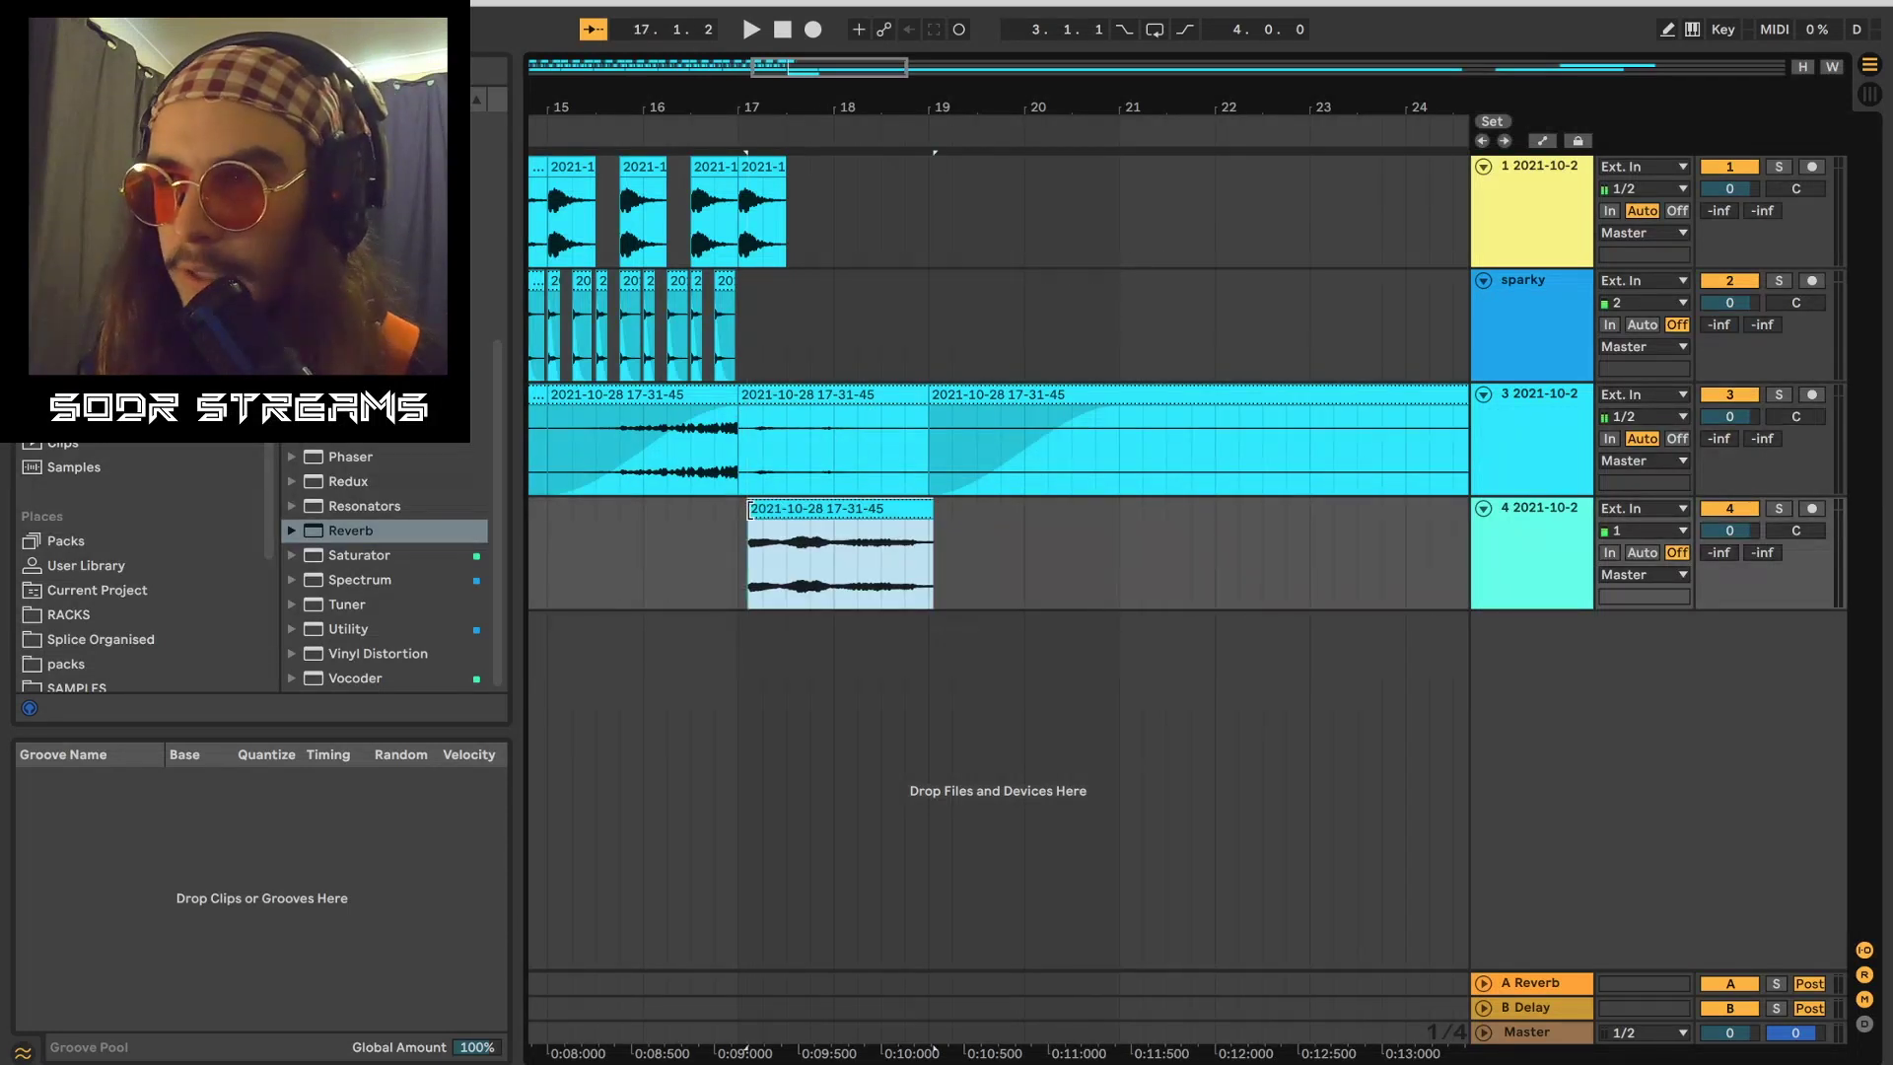
Step: Transpose the track 4 clip to -5 st, repeat a short piece of it up to bar 37, and audition from bar 17
{"action": "key", "text": "space"}
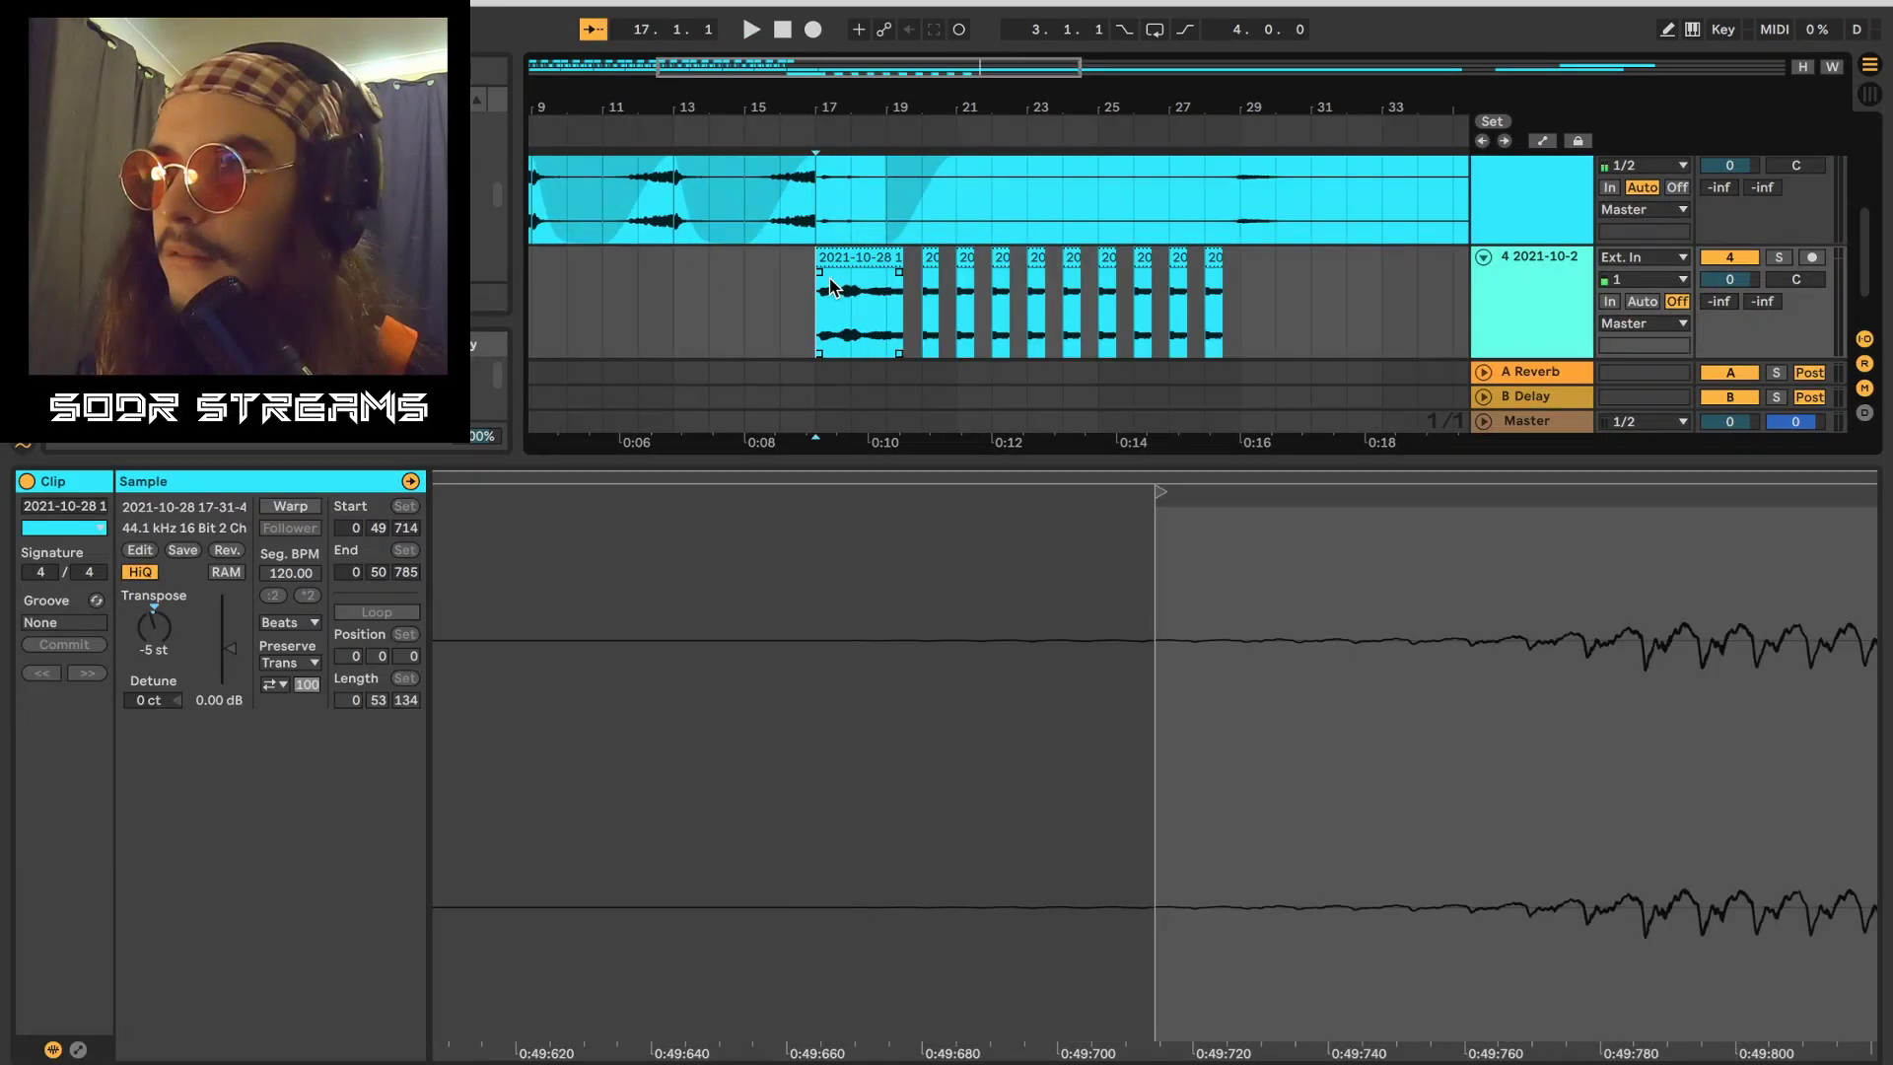
{"action": "key", "text": "space"}
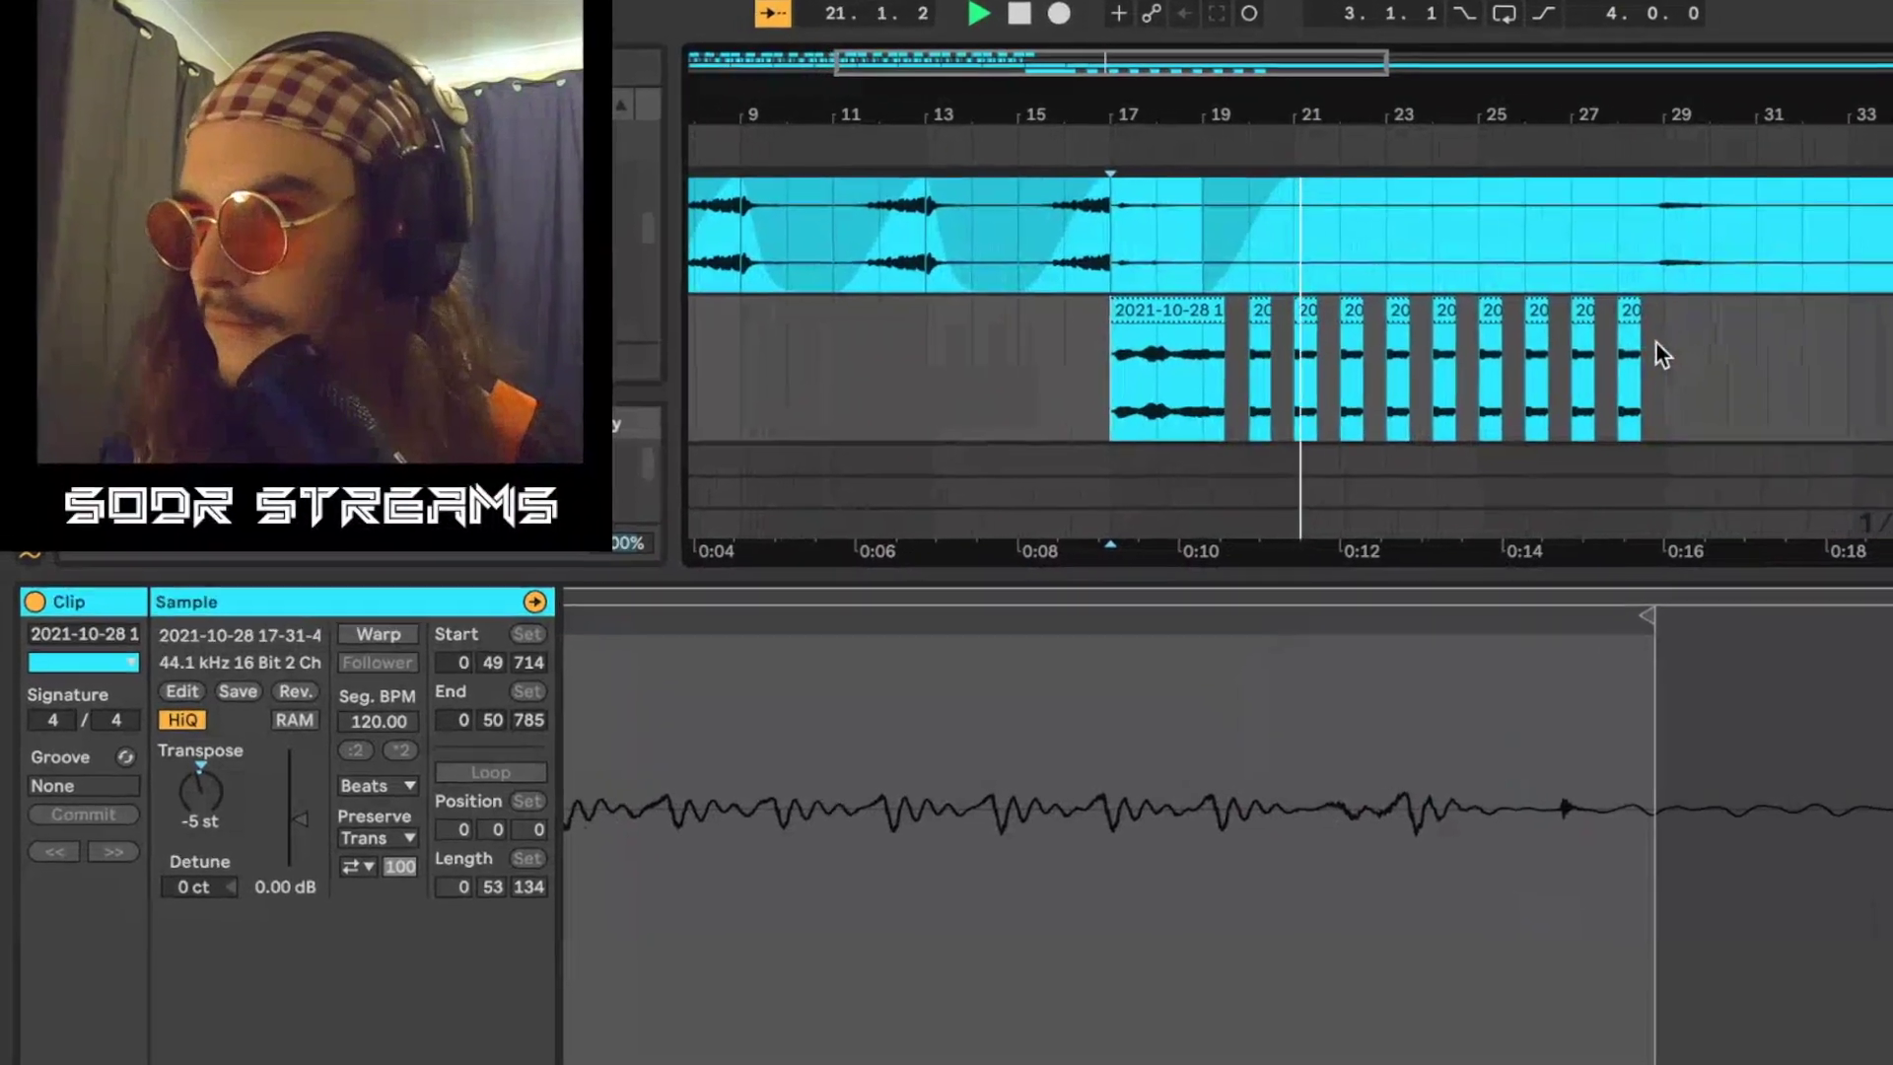
{"action": "left_click_drag", "start_coordinate": [1401, 306], "coordinate": [1364, 313]}
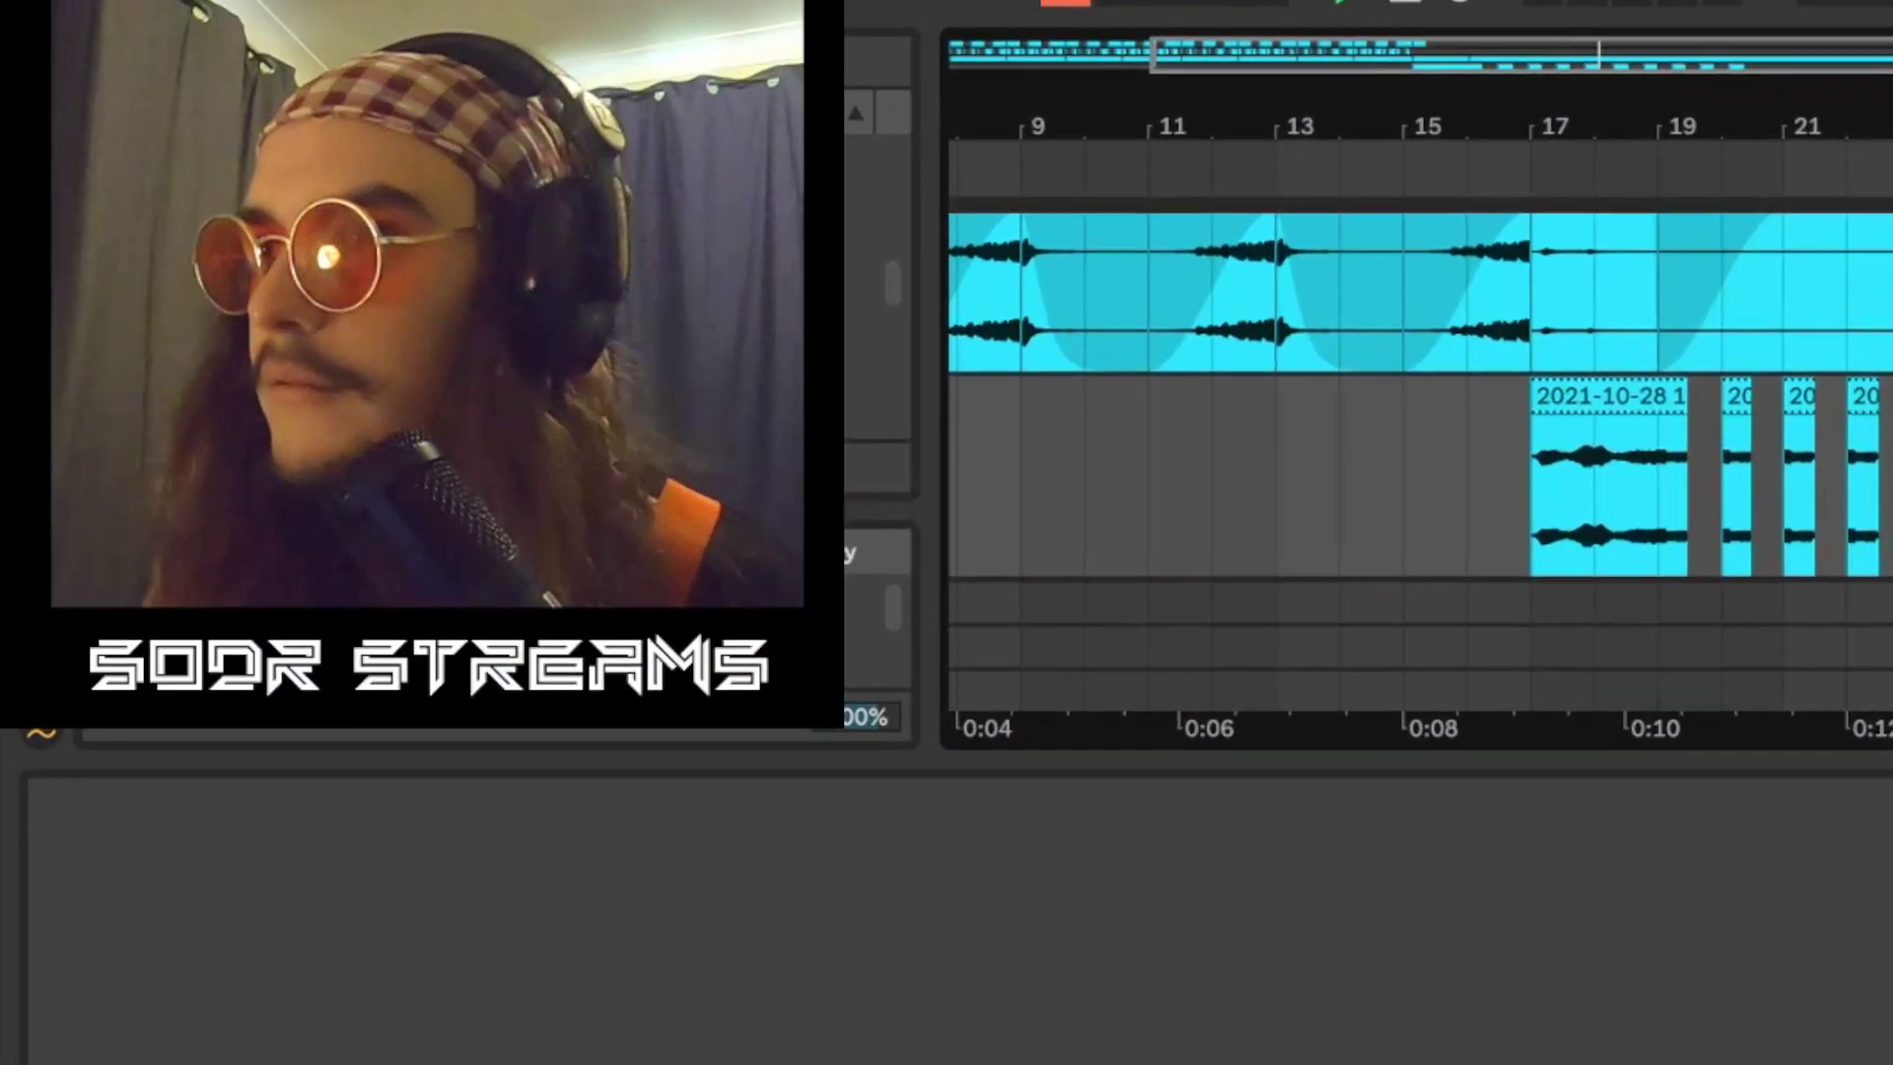
{"action": "left_click_drag", "start_coordinate": [1890, 444], "coordinate": [1853, 444]}
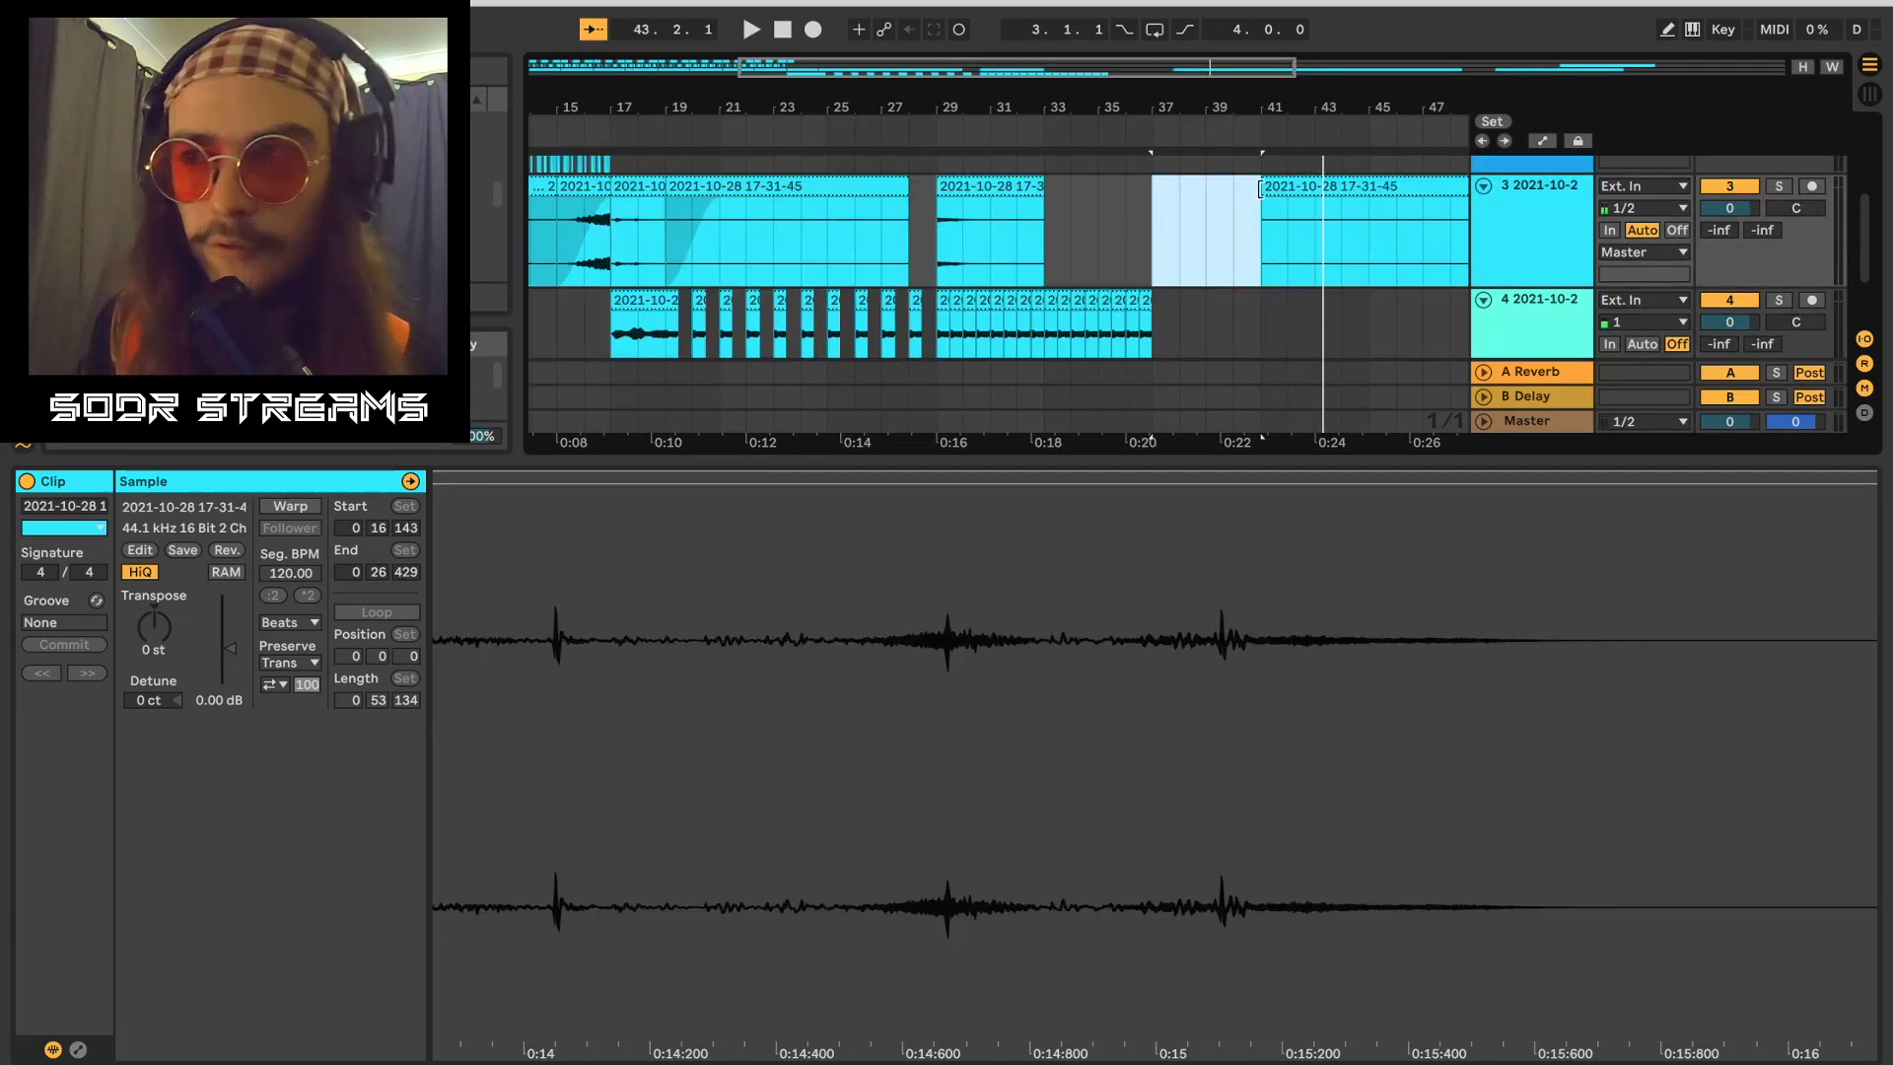
Step: Place a single percussion hit on track 1 at bar 17 and repeat it at bar 25
{"action": "left_click", "coordinate": [1281, 177]}
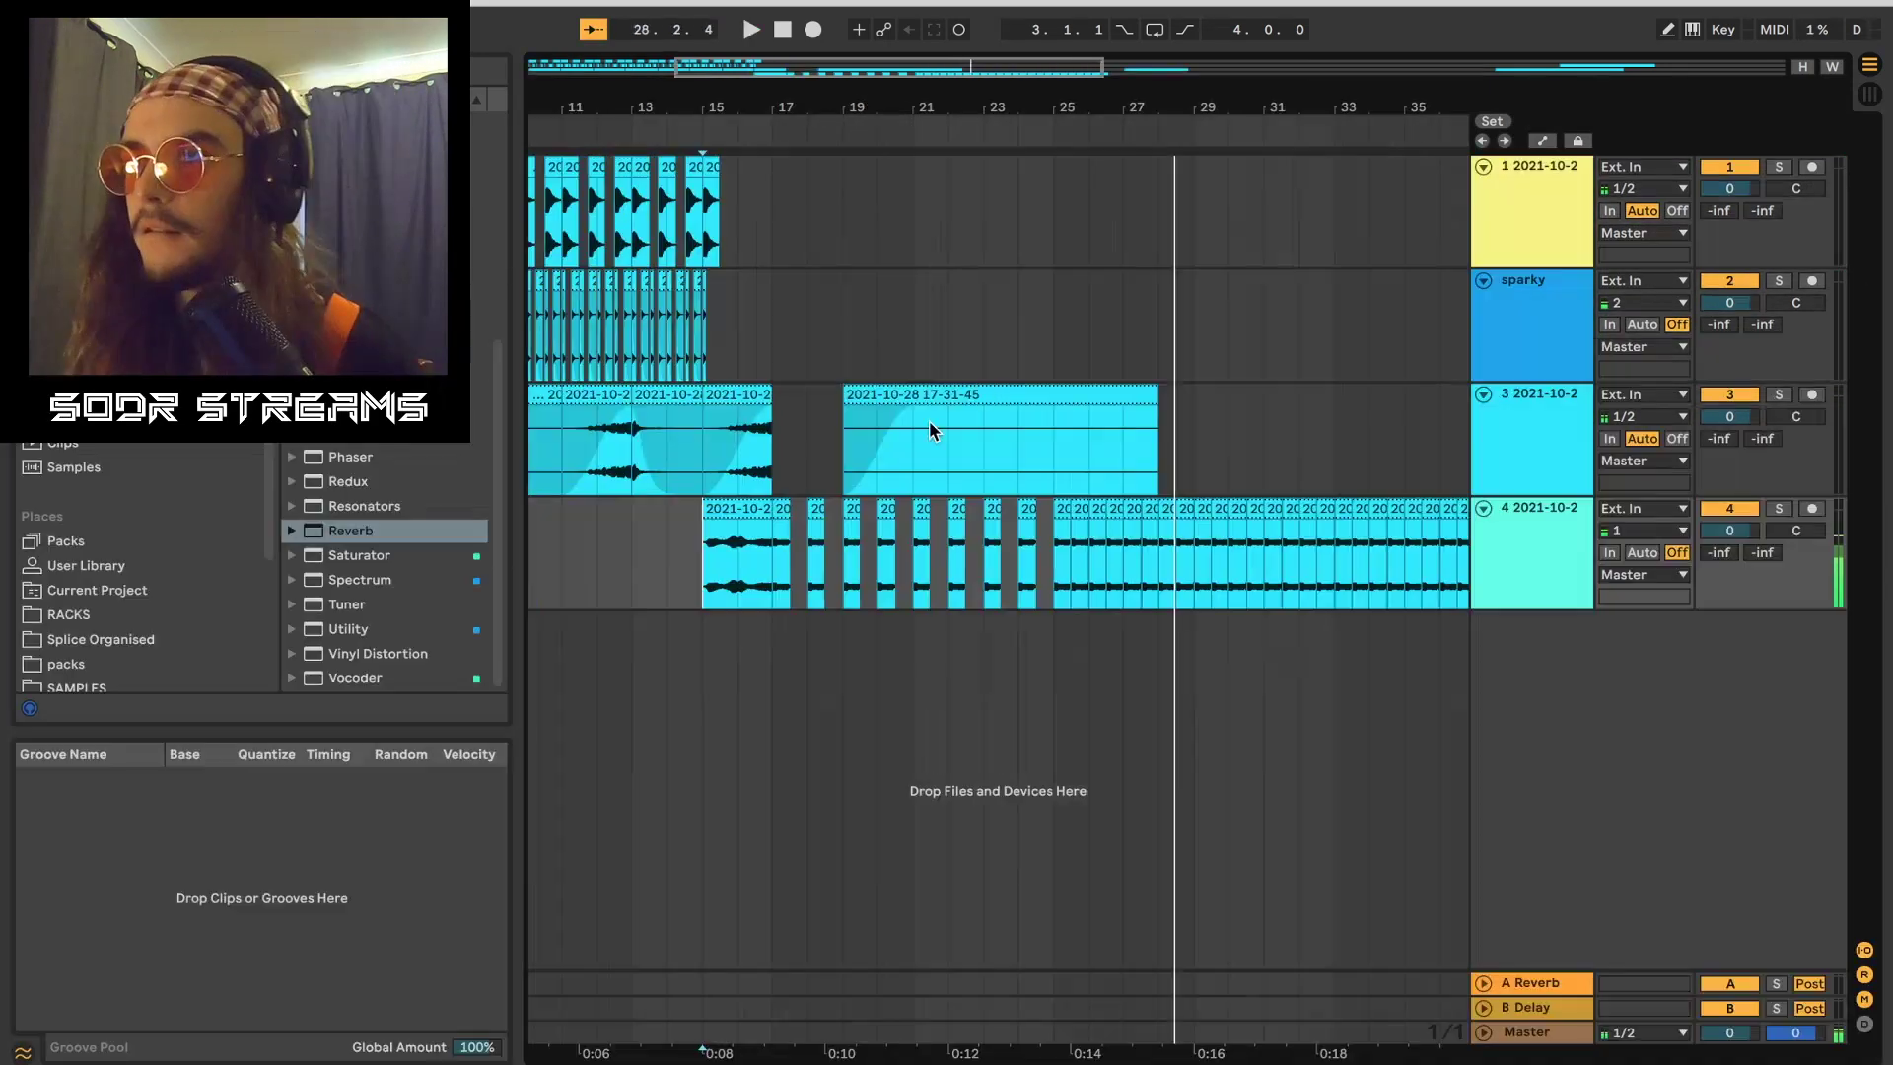
{"action": "left_click", "coordinate": [1044, 394]}
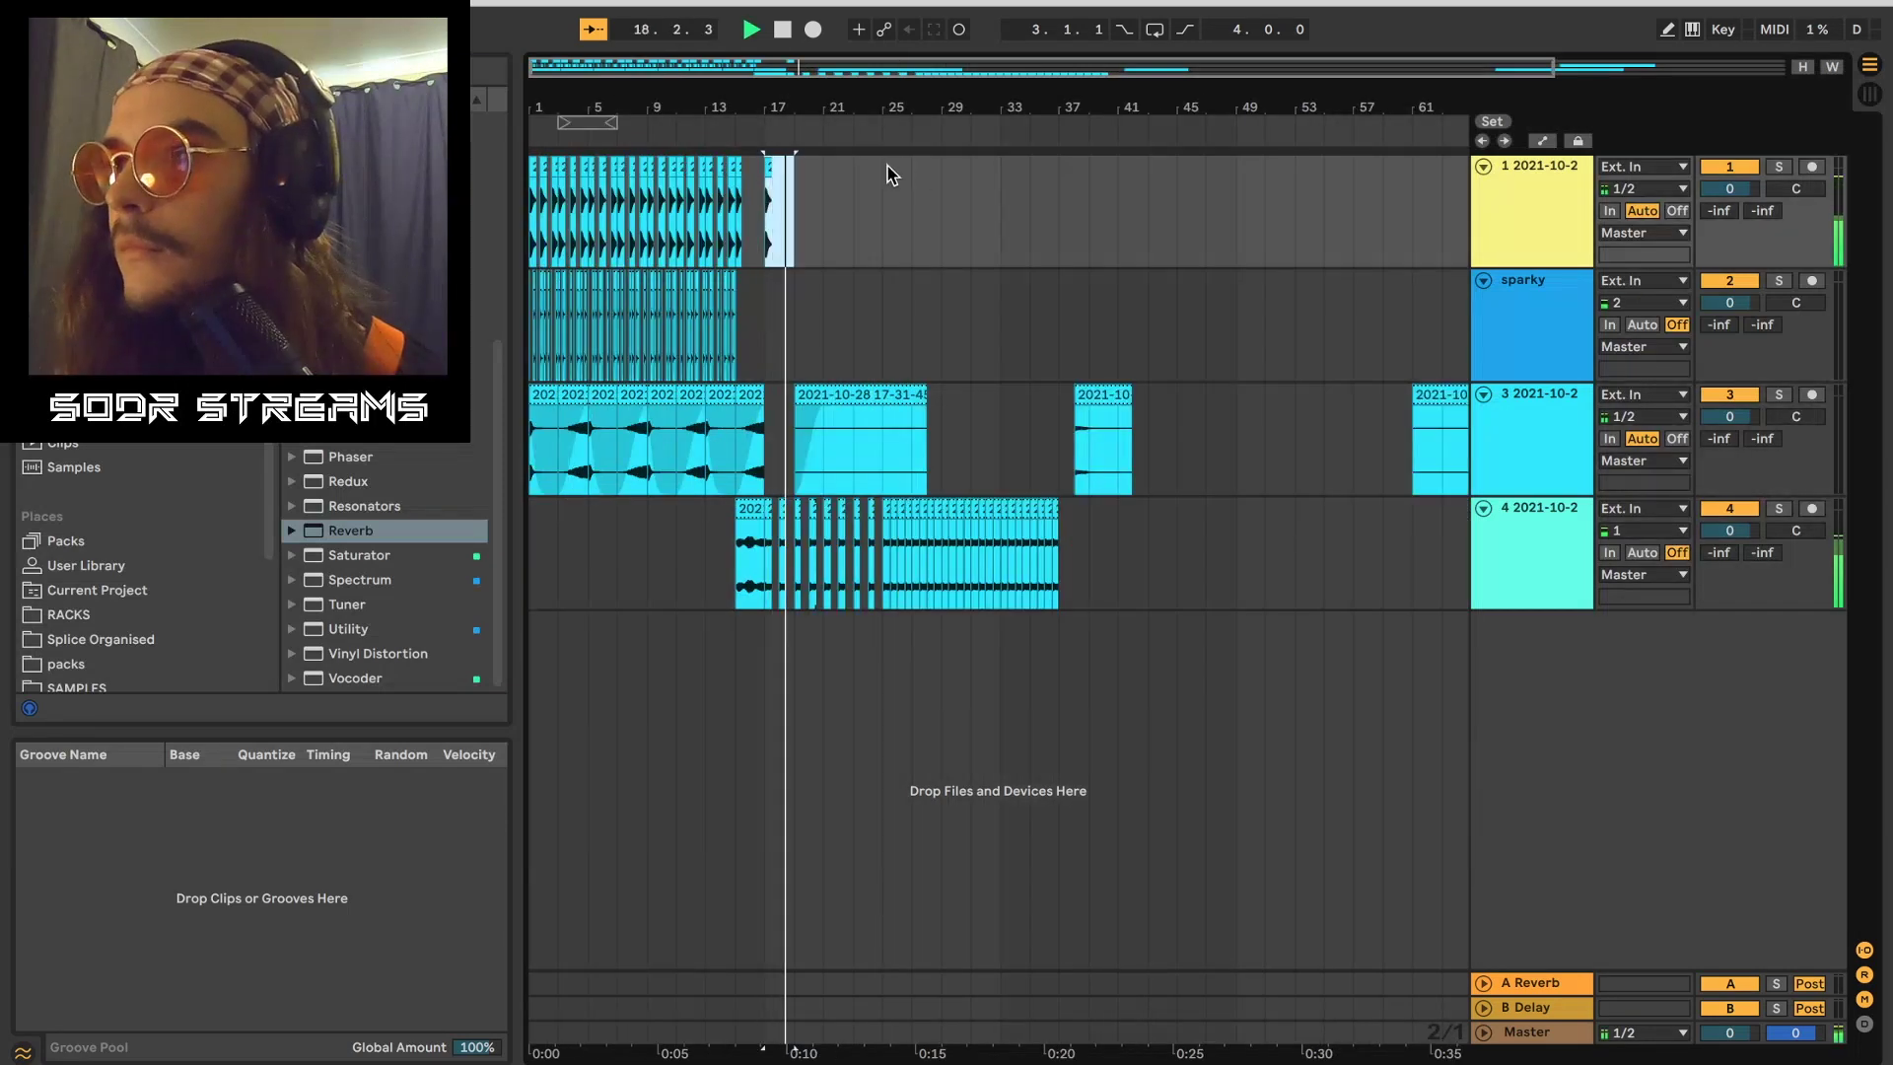
{"action": "mouse_move", "coordinate": [887, 177]}
{"action": "left_mouse_down"}
{"action": "mouse_move", "coordinate": [789, 194]}
{"action": "mouse_move", "coordinate": [886, 195]}
{"action": "left_mouse_up"}
{"action": "key", "text": "super+d"}
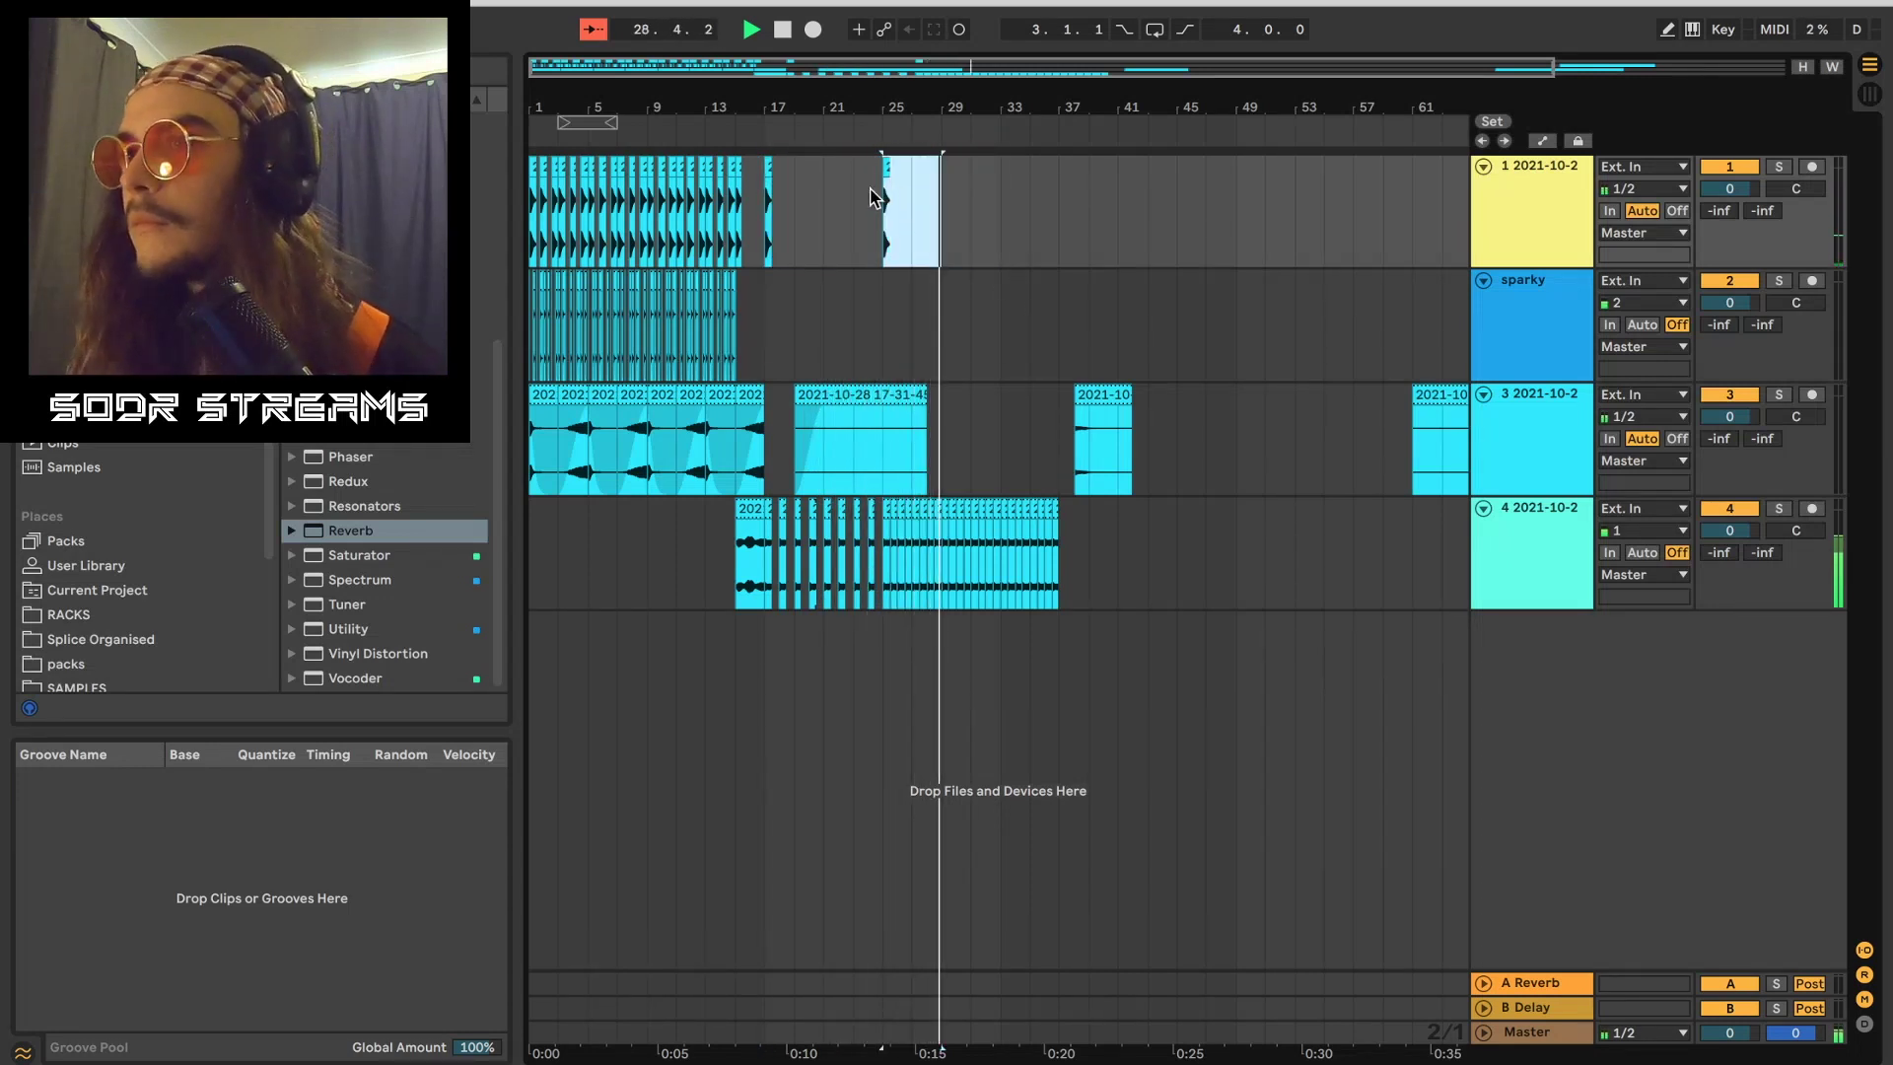
Step: Duplicate the track 1 hit at ever shorter spacing from bar 29, with back-to-back half-bar hits from bar 41, and audition them
{"action": "key", "text": "ctrl+d"}
{"action": "key", "text": "ctrl+d"}
{"action": "left_click_drag", "start_coordinate": [1030, 111], "coordinate": [990, 197]}
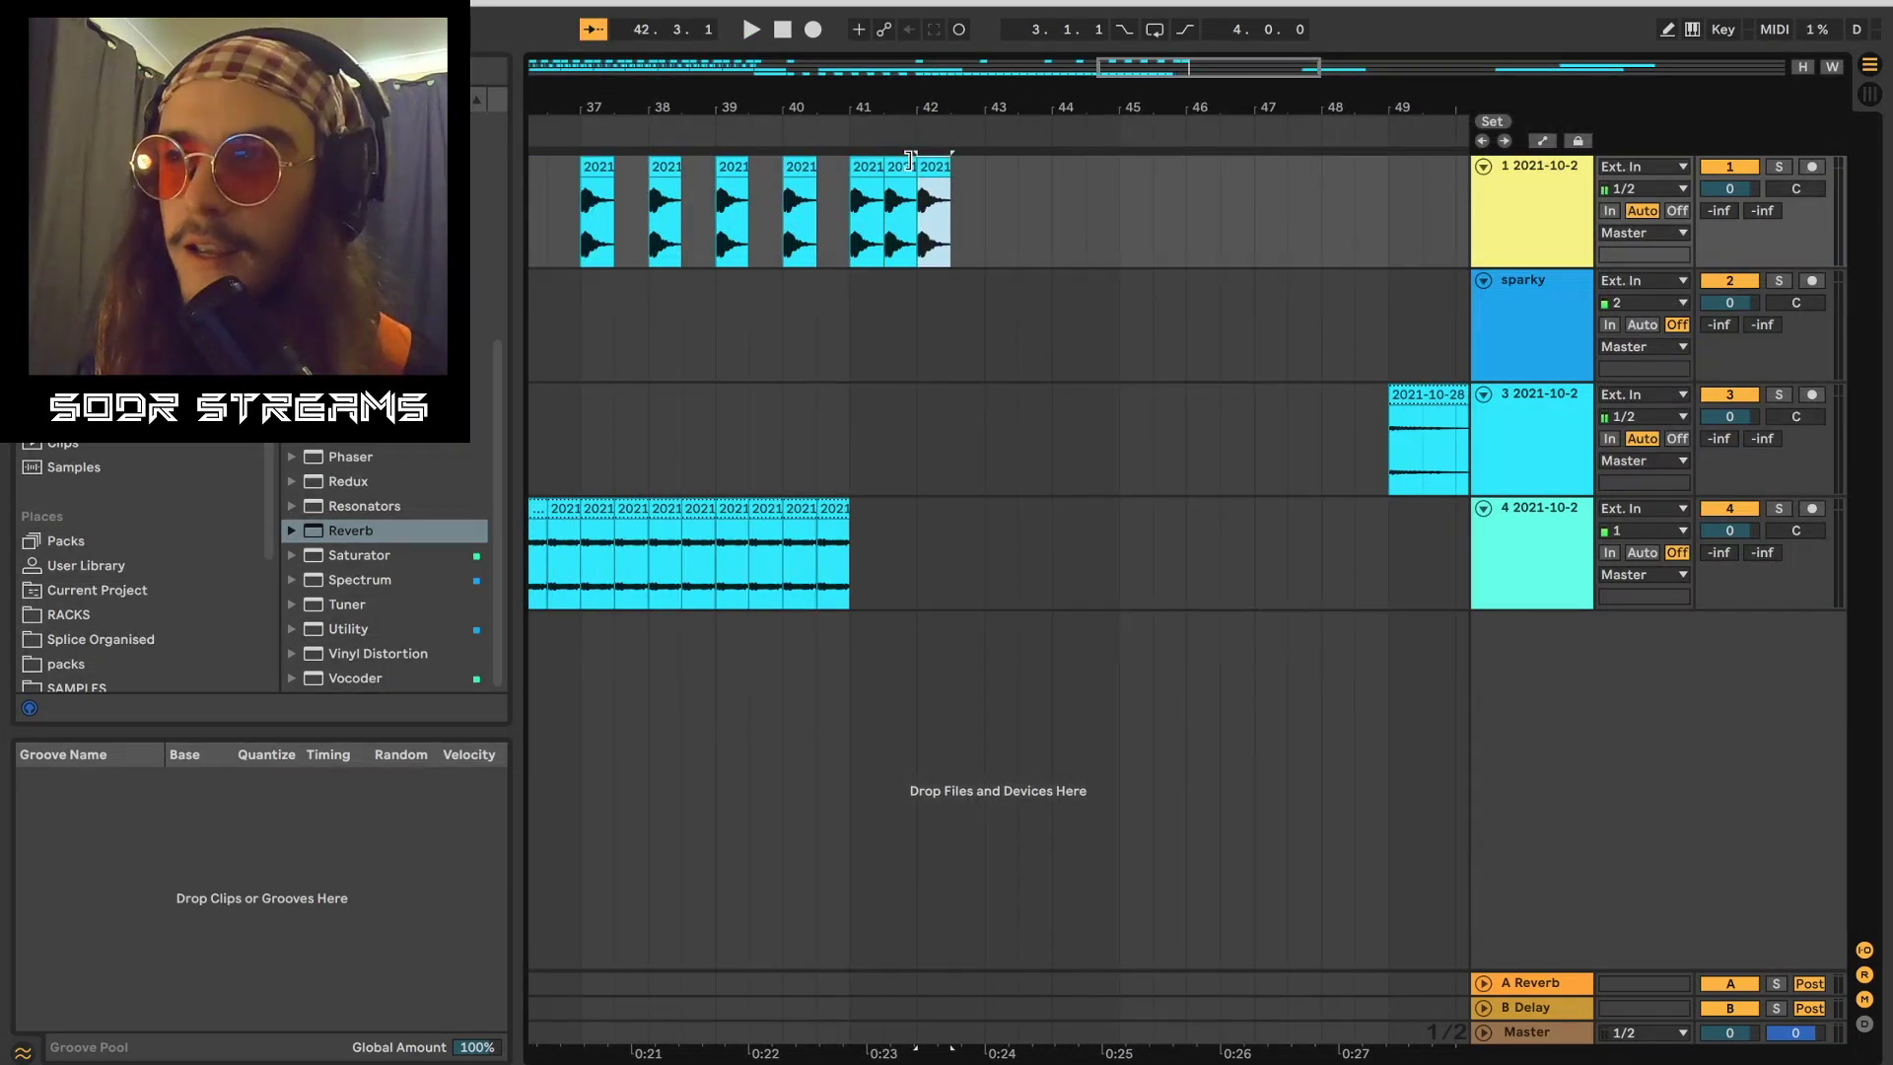
{"action": "key", "text": "space"}
{"action": "left_click_drag", "start_coordinate": [867, 110], "coordinate": [865, 51]}
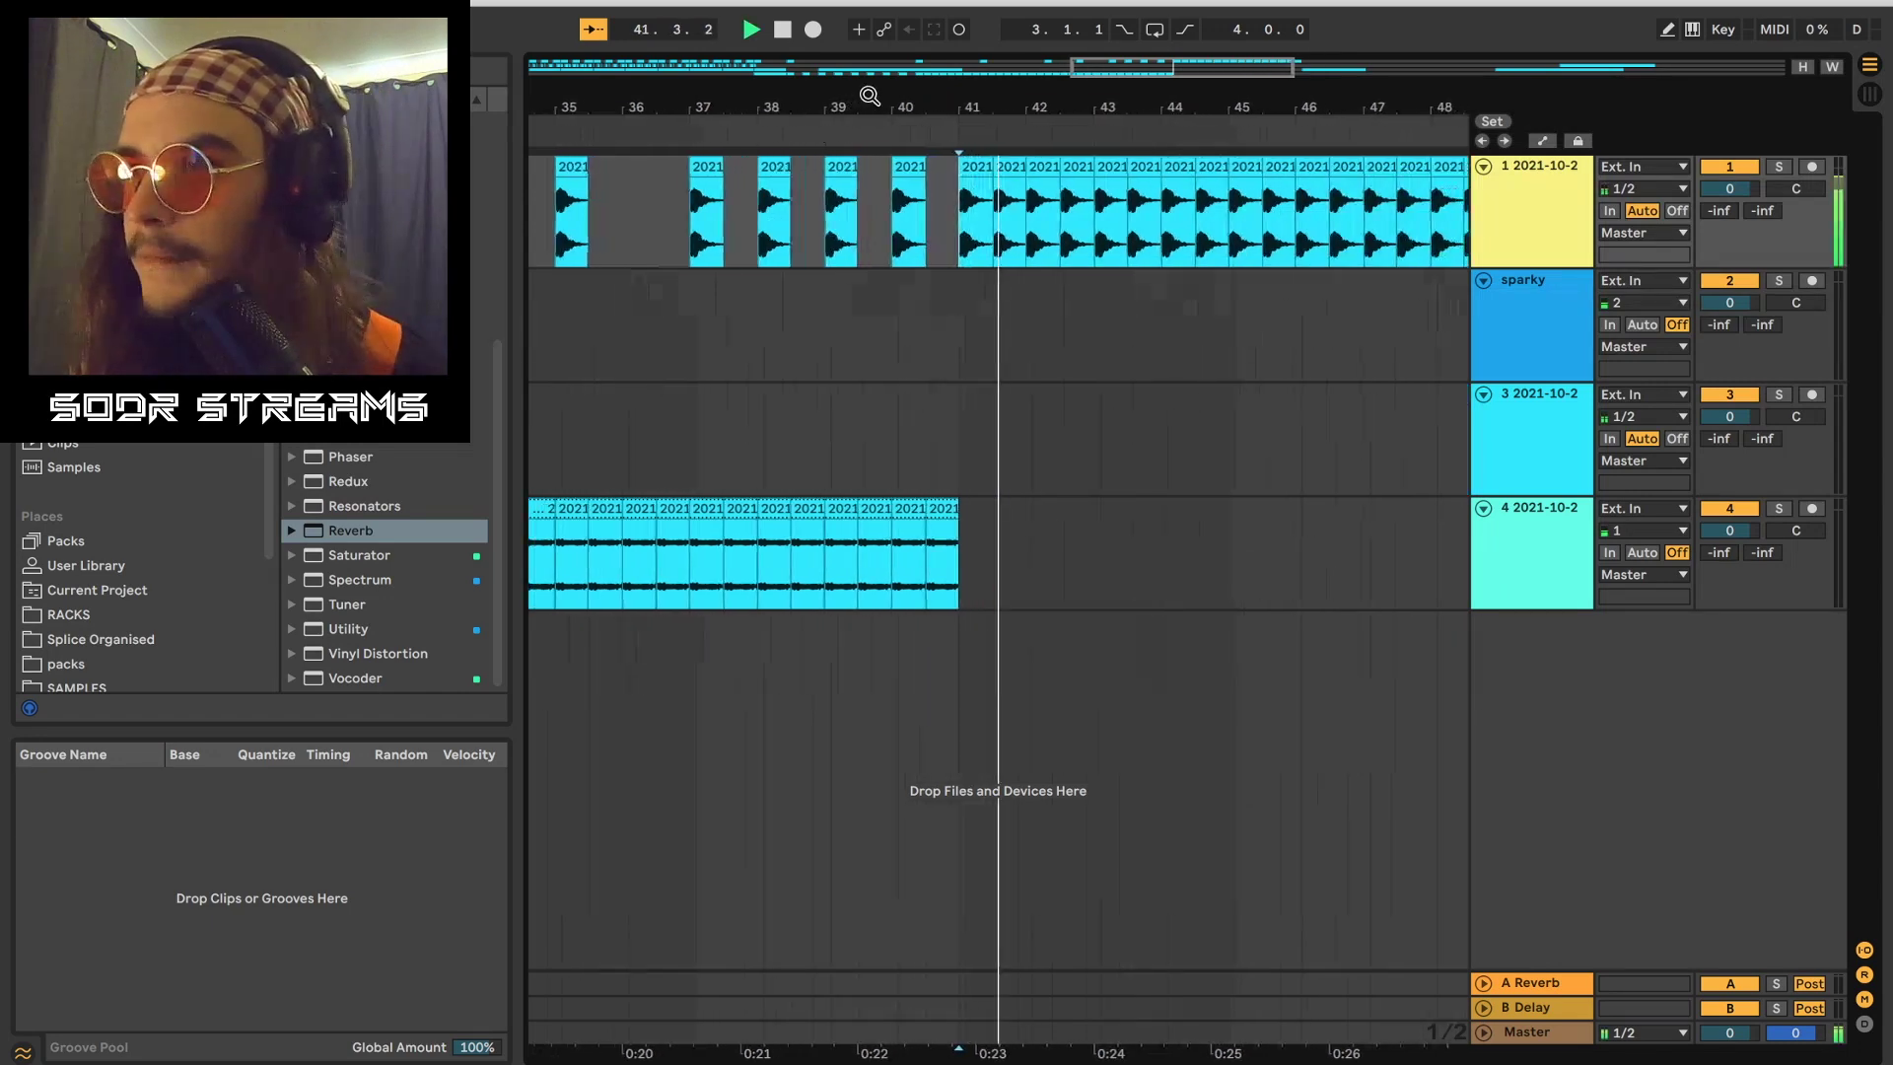
Step: Extend the half-bar repeats on track 4 to bar 49
{"action": "left_click", "coordinate": [905, 509]}
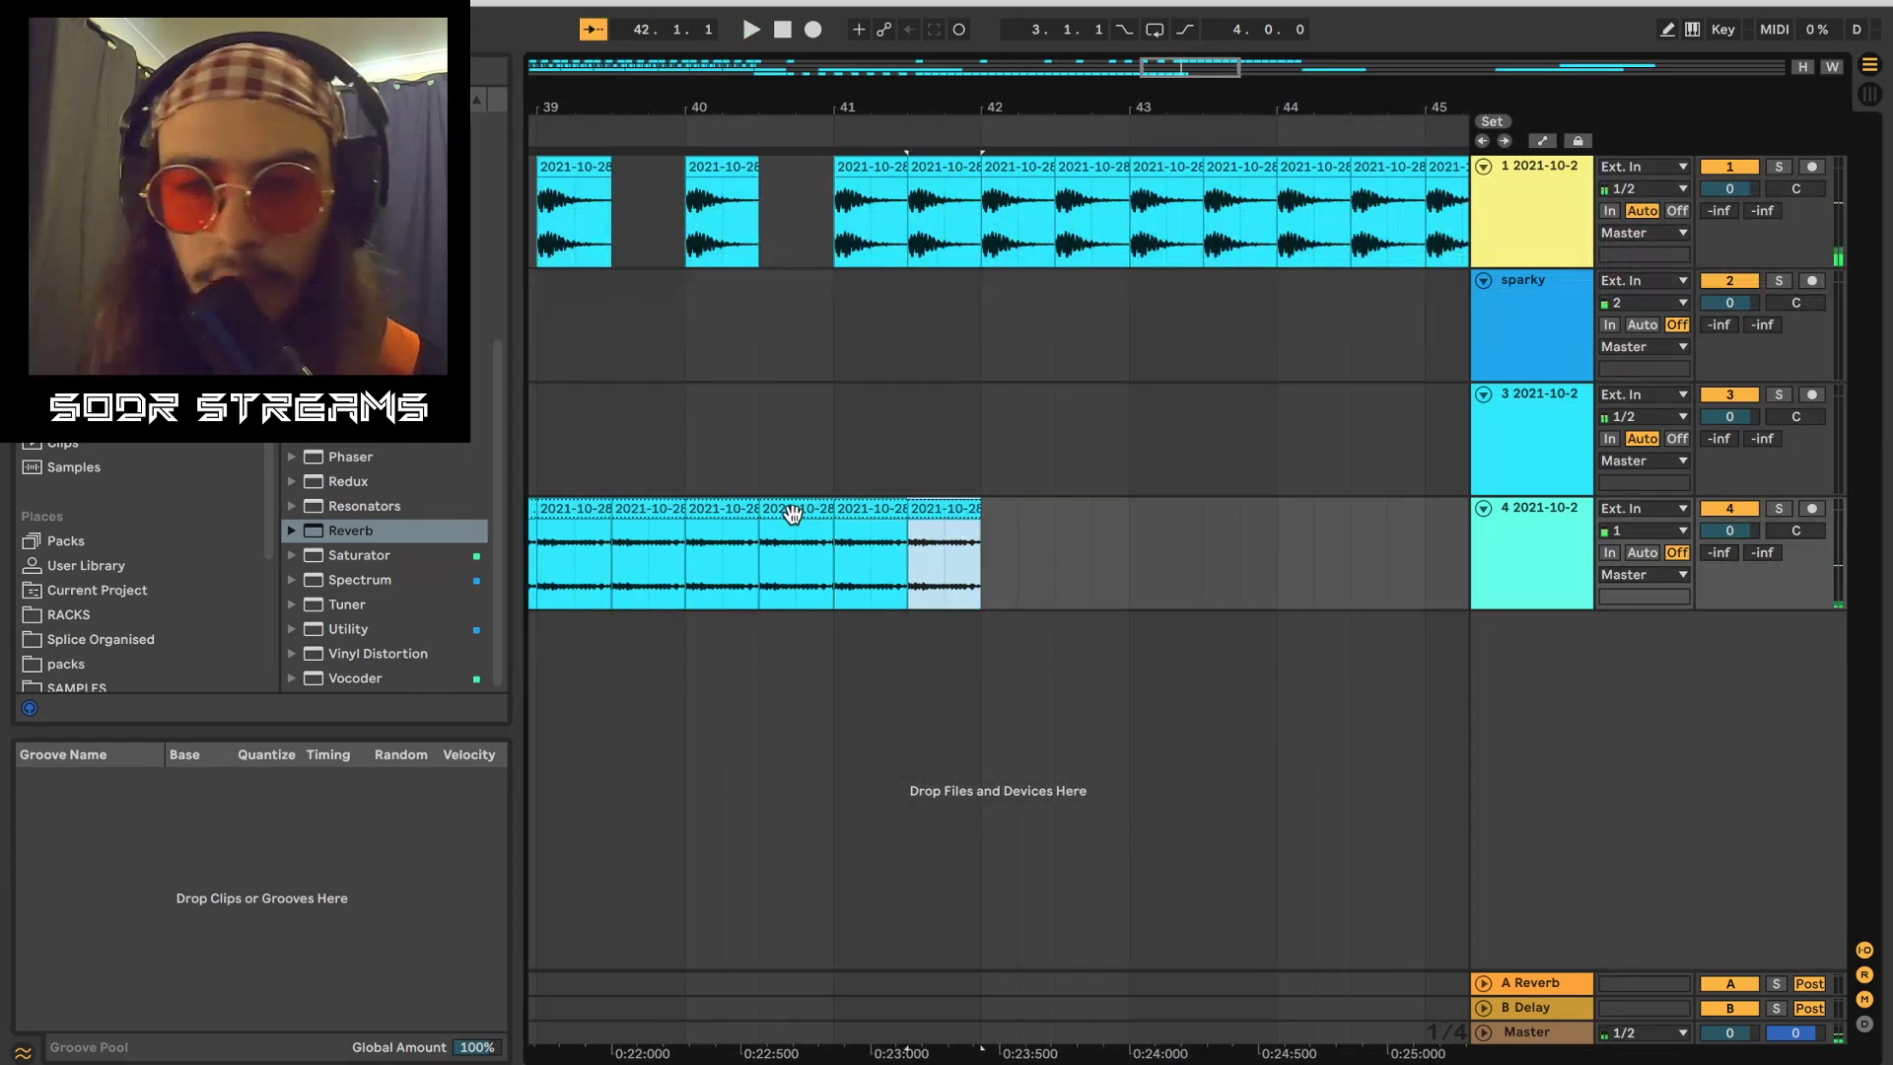
{"action": "key", "text": "super+d"}
{"action": "key", "text": "super+d"}
{"action": "key", "text": "super+d"}
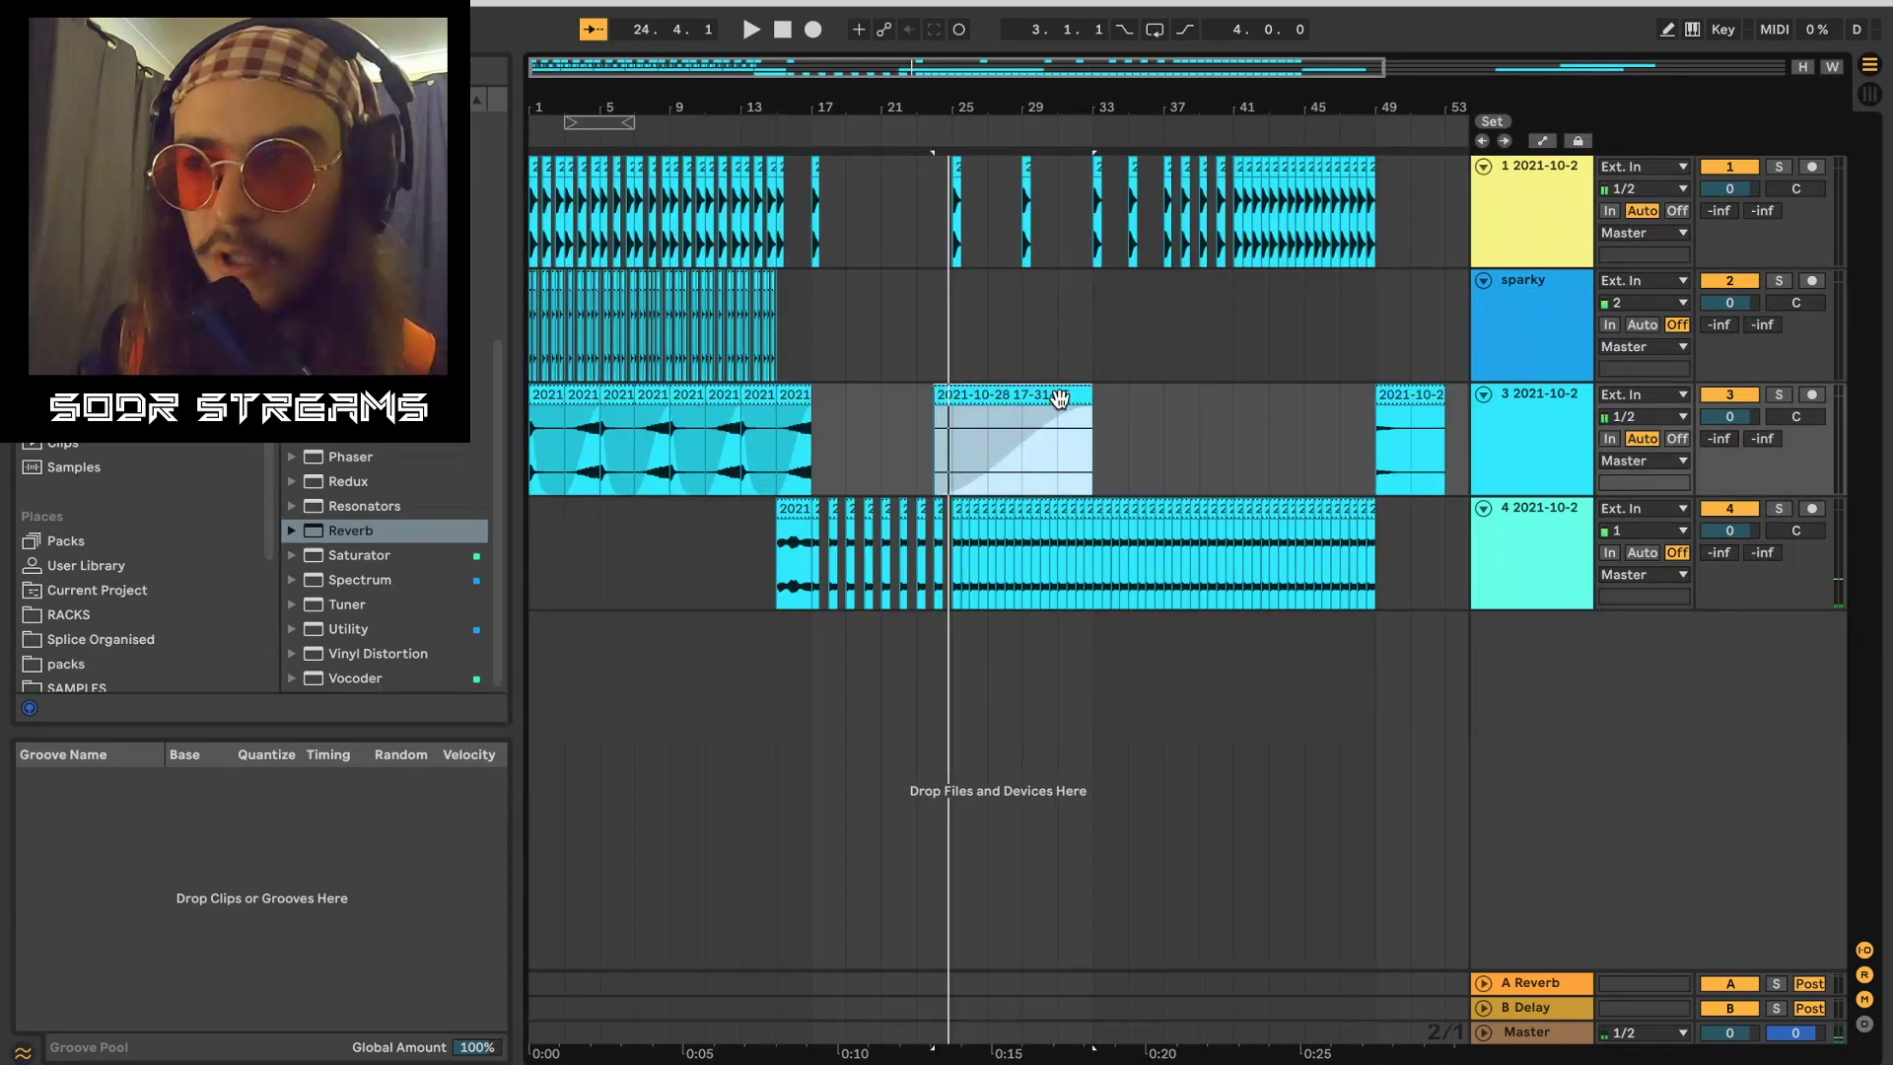
Step: Move the fading-in clip from track 3 to a new audio track and add Overdrive with drive and tone at 100%
{"action": "double_click", "coordinate": [1060, 397]}
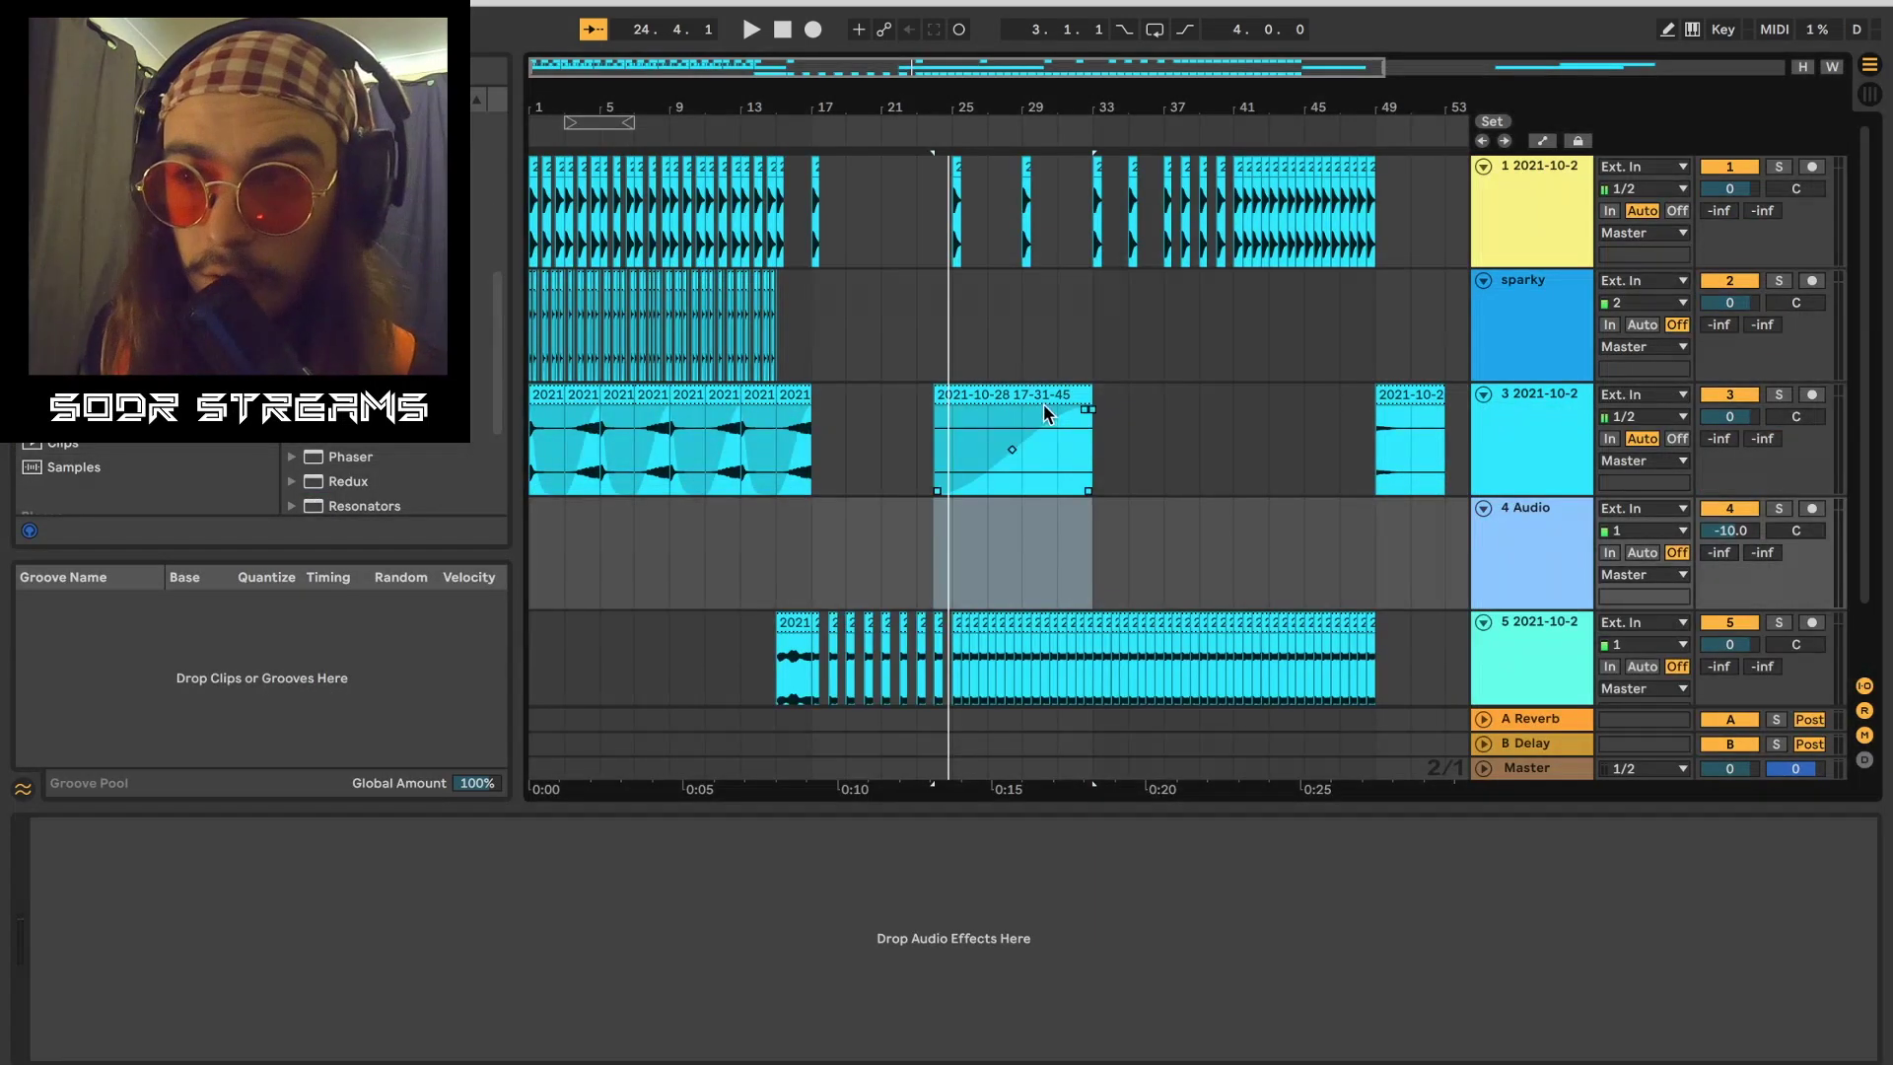
{"action": "left_click_drag", "start_coordinate": [1046, 412], "coordinate": [1015, 514]}
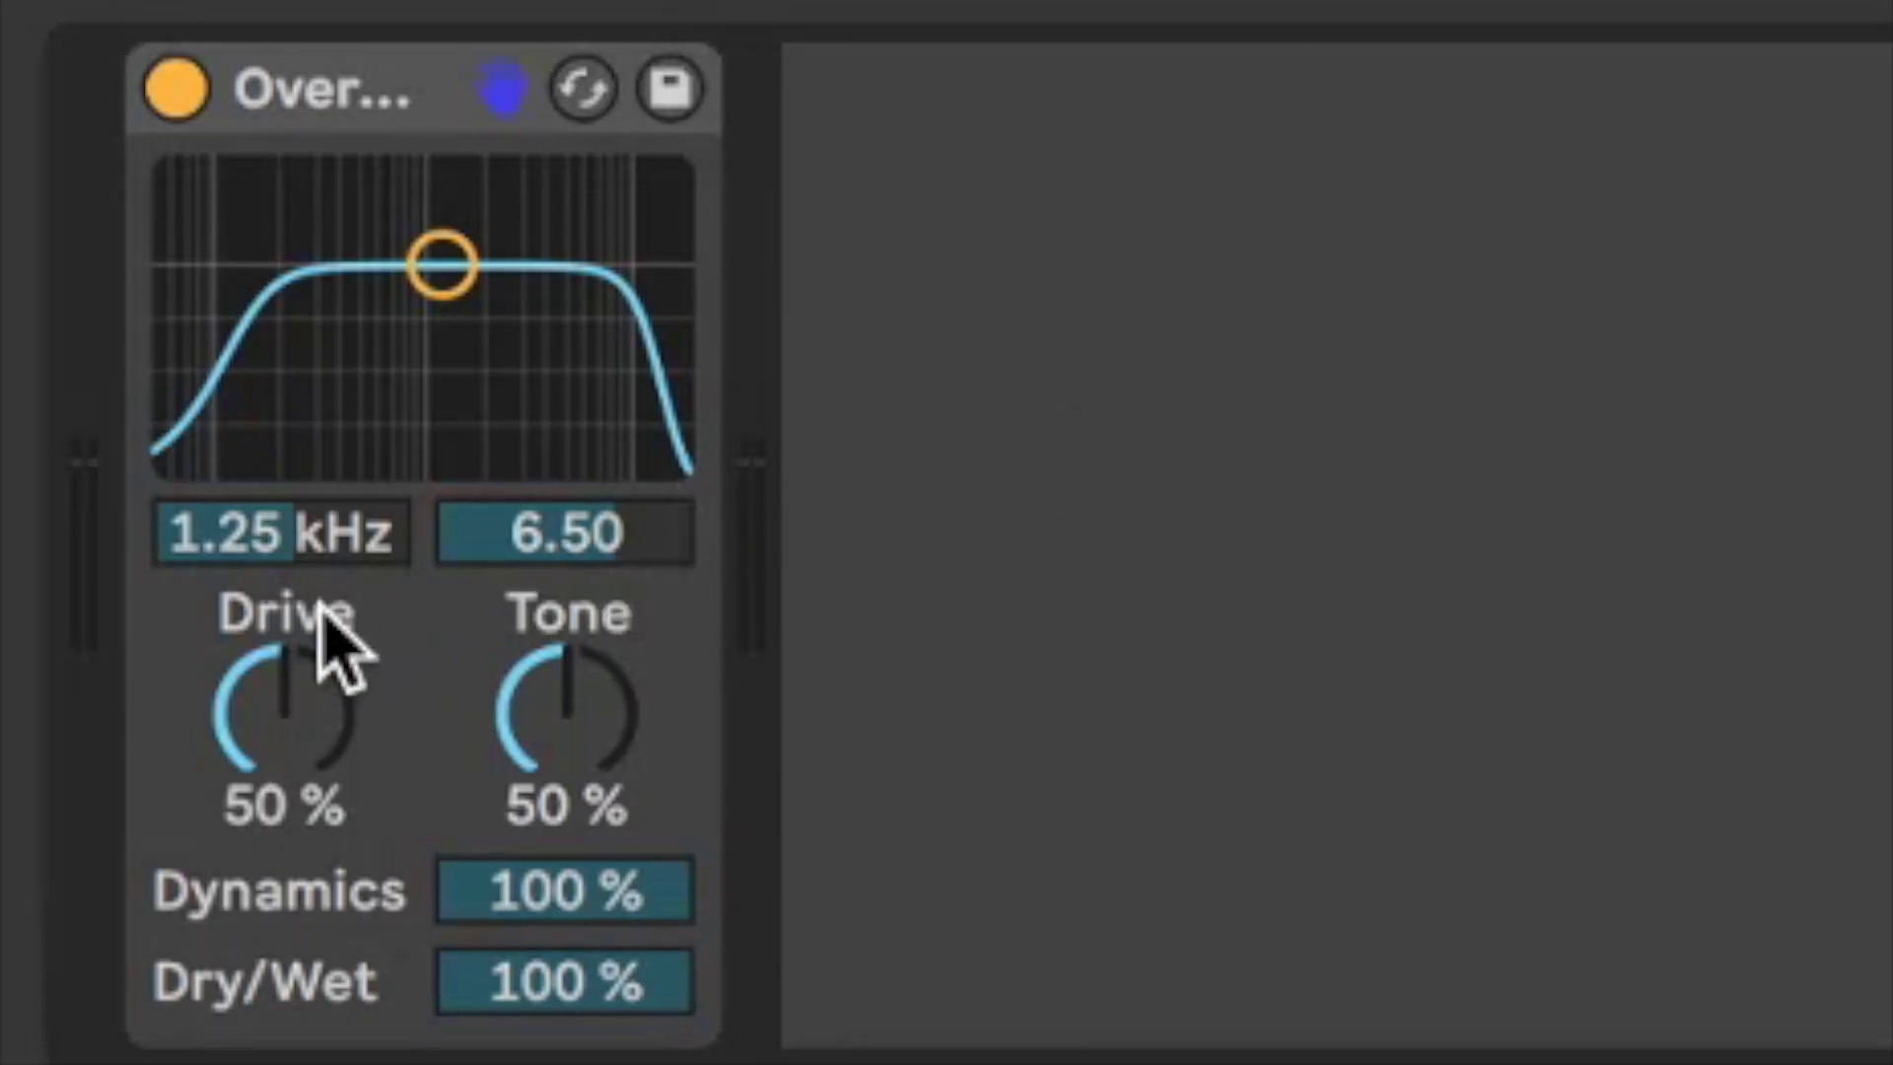
{"action": "left_click_drag", "start_coordinate": [255, 687], "coordinate": [255, 592]}
{"action": "left_click_drag", "start_coordinate": [567, 710], "coordinate": [567, 611]}
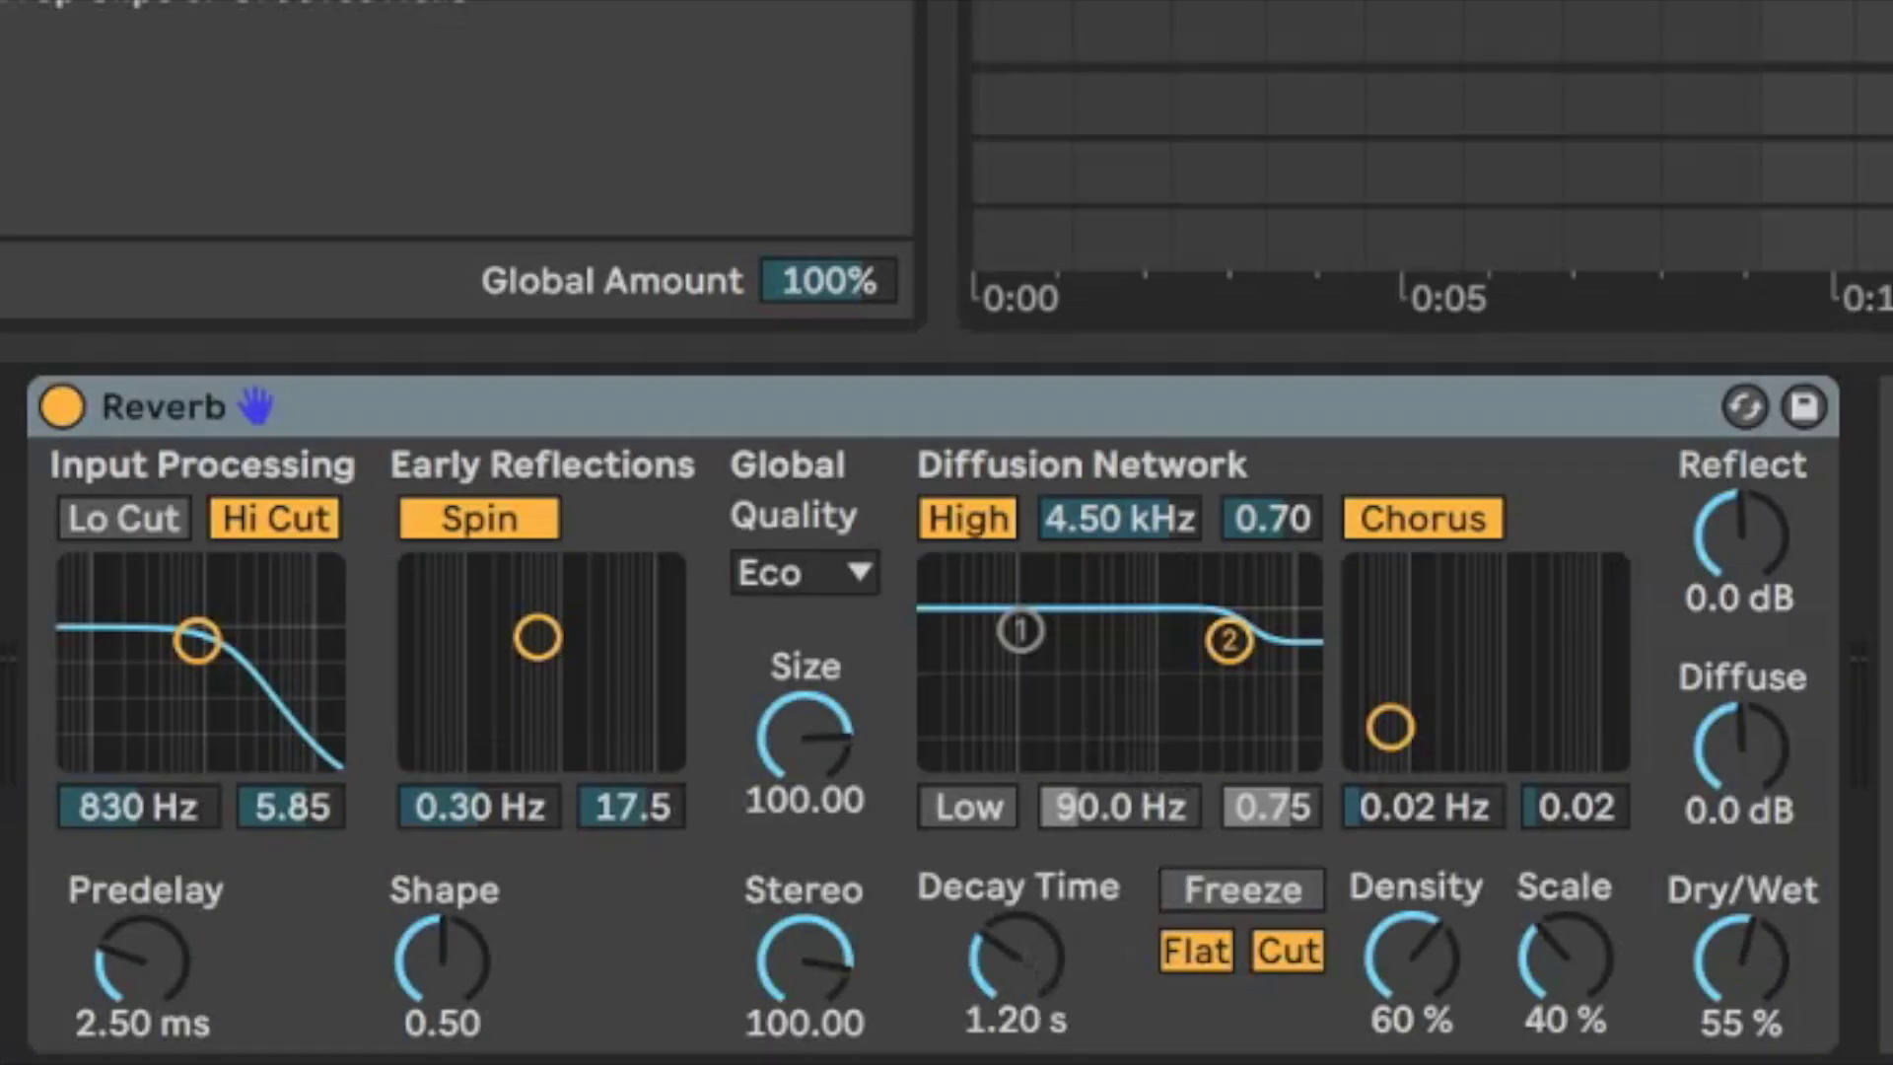
Step: Follow the Overdrive with a Reverb at 4.98 s decay and 100% wet, and a Saturator with 36 dB drive
{"action": "left_click_drag", "start_coordinate": [1022, 961], "coordinate": [1022, 867]}
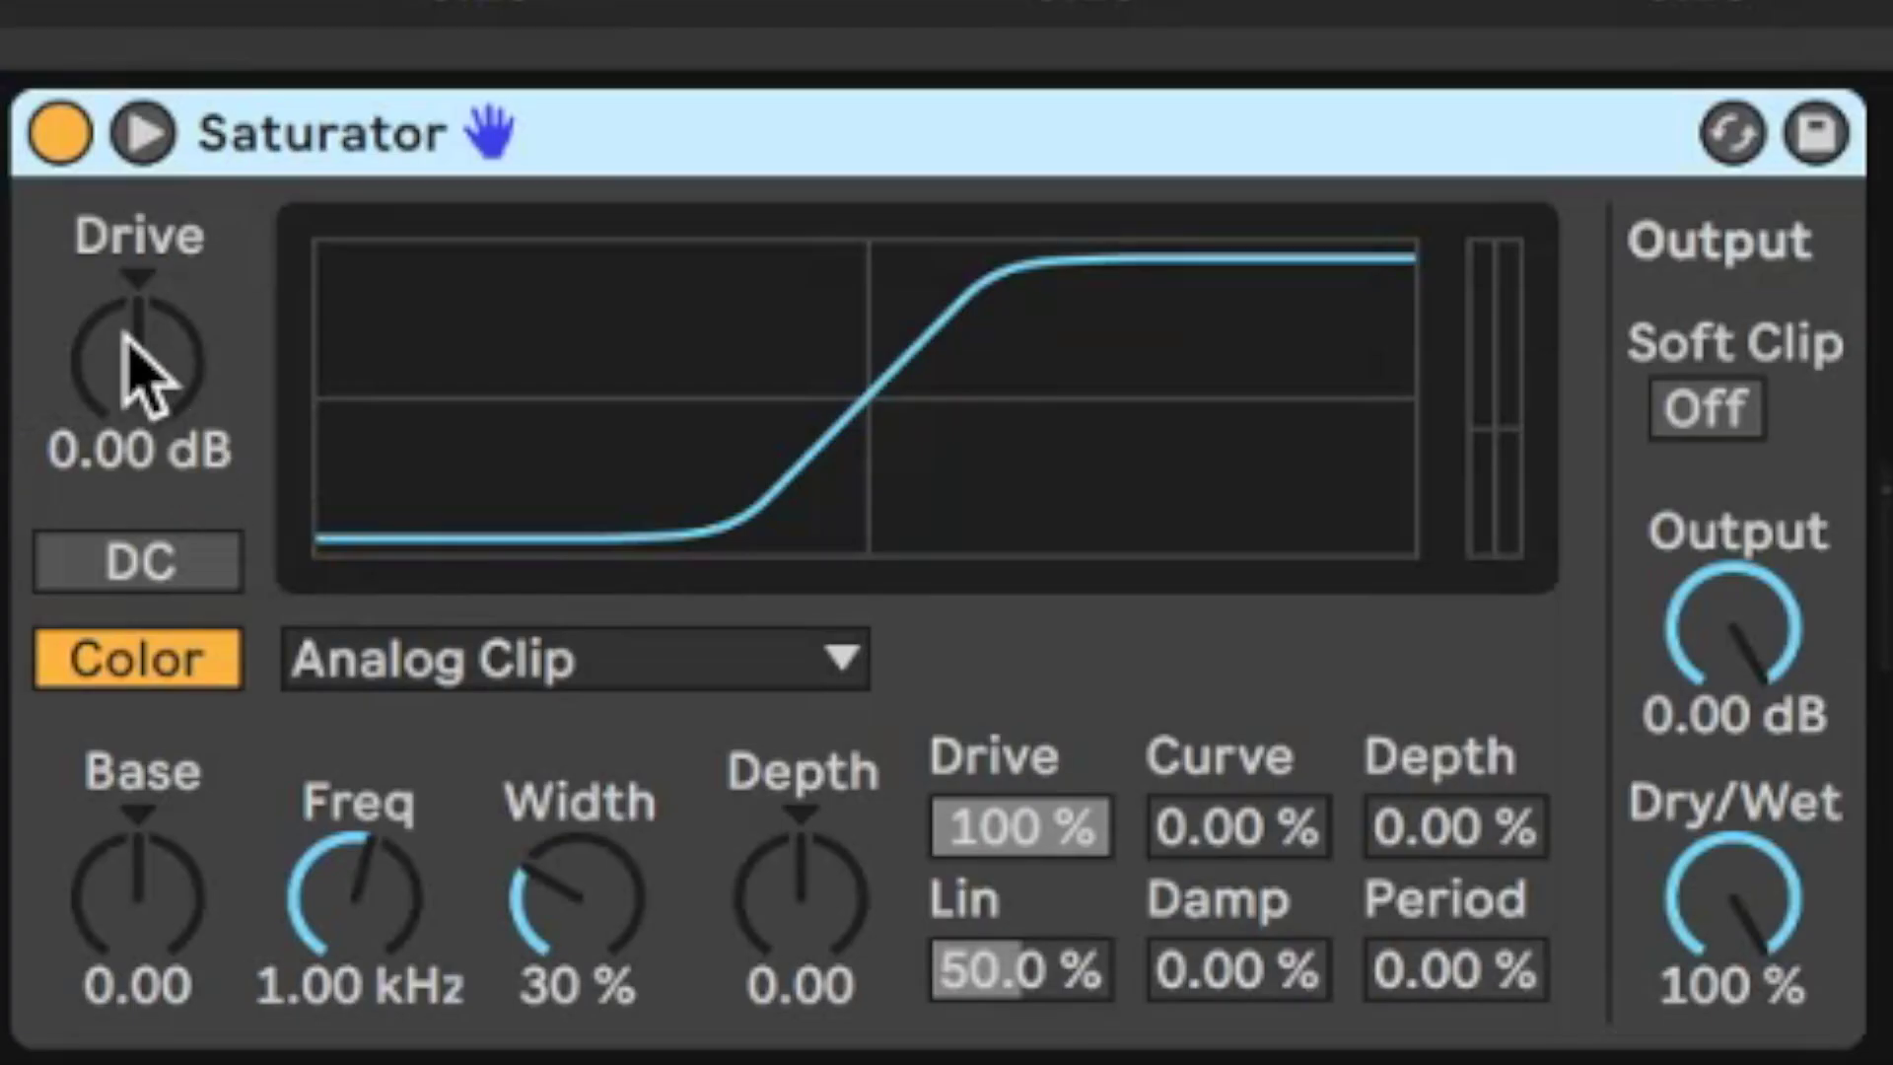
{"action": "left_click_drag", "start_coordinate": [148, 371], "coordinate": [148, 256]}
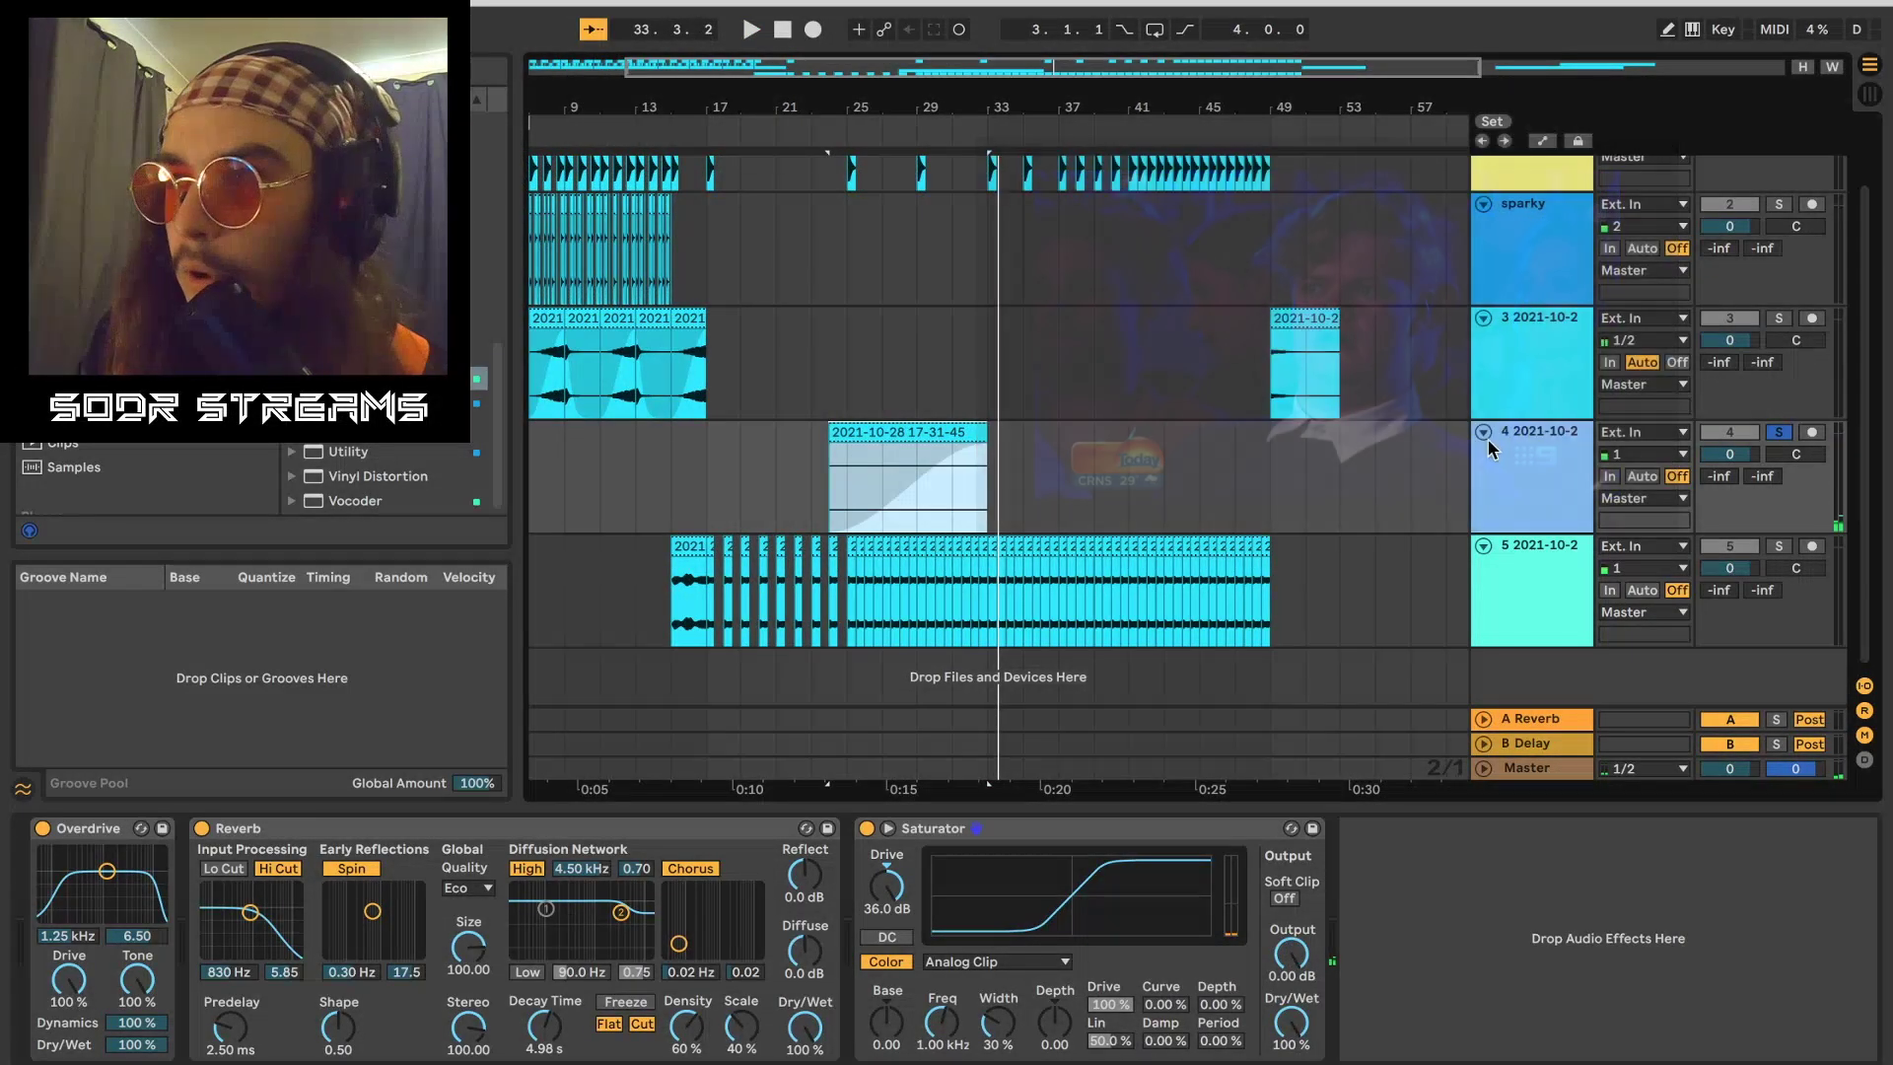
Step: Audition the soloed, processed clip on track 4 through its reverb tail after bar 33
{"action": "left_click", "coordinate": [1505, 453]}
{"action": "left_click_drag", "start_coordinate": [950, 100], "coordinate": [950, 153]}
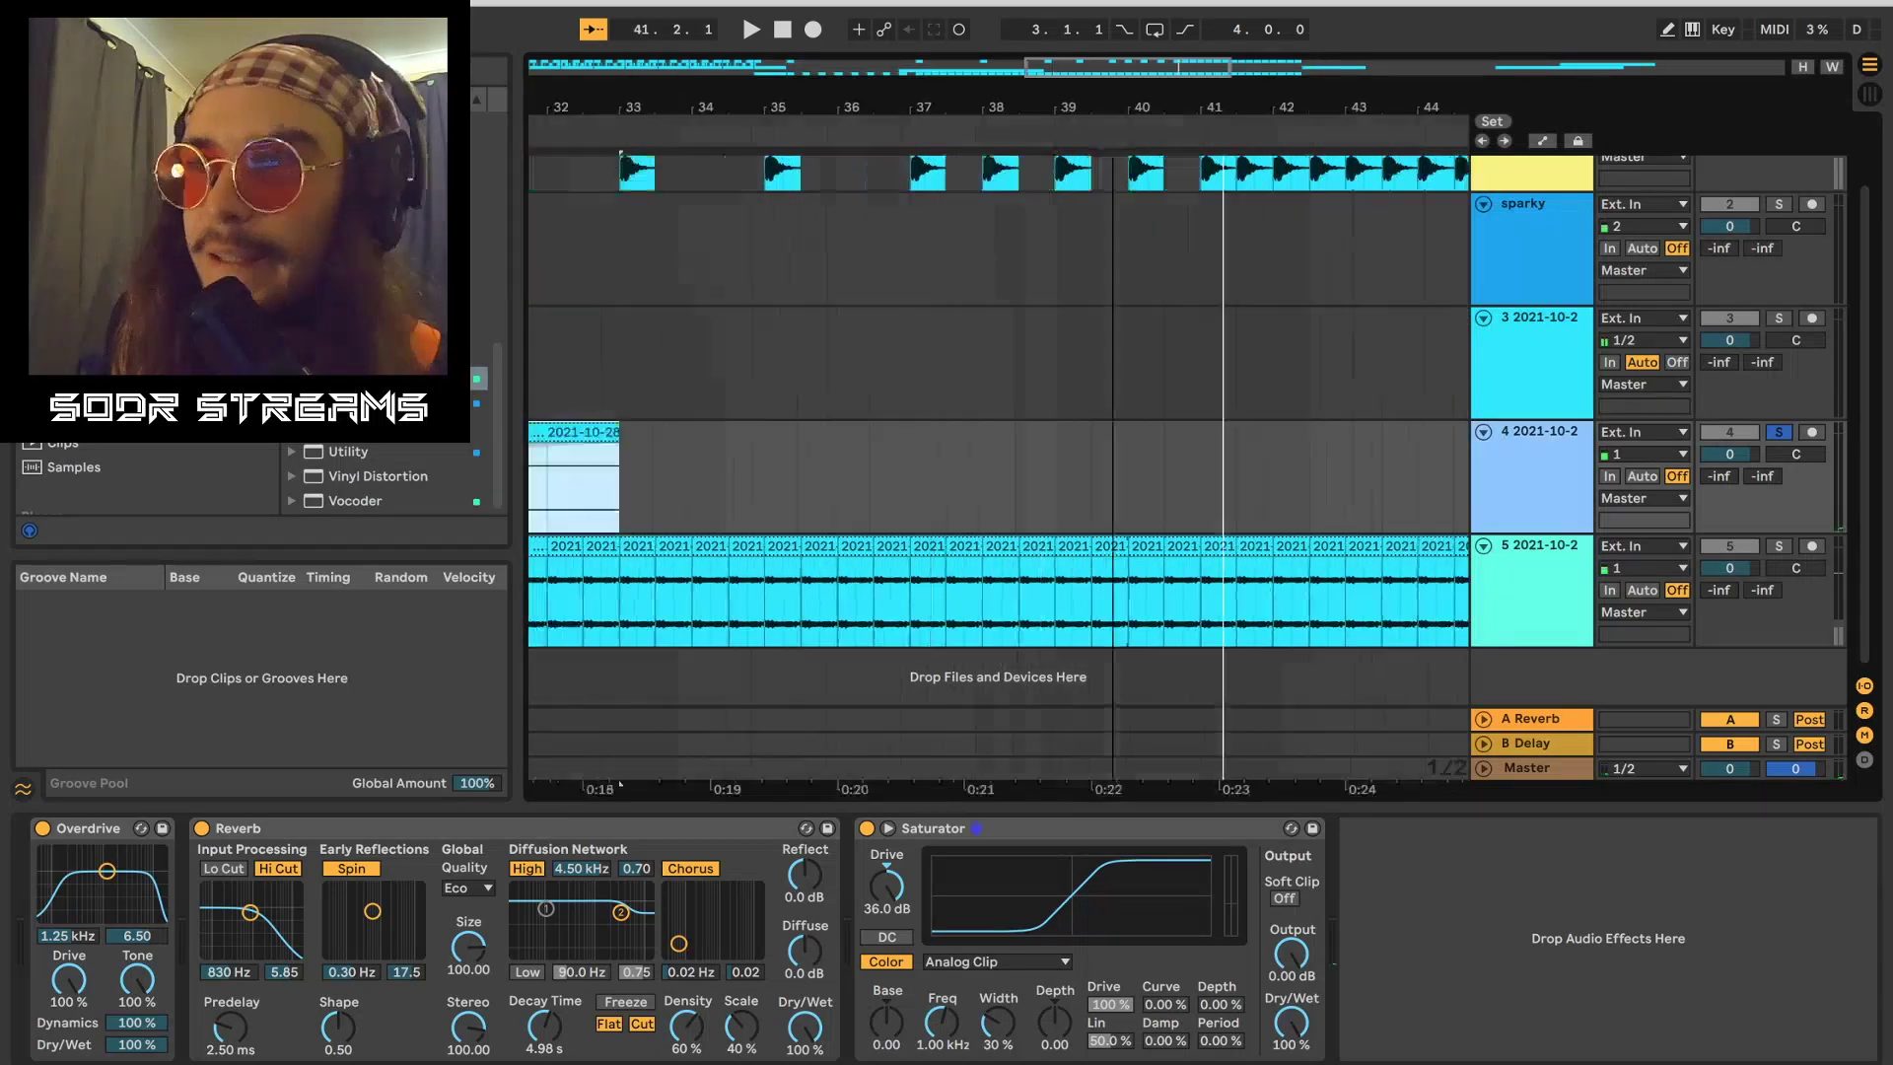
{"action": "left_click_drag", "start_coordinate": [1232, 110], "coordinate": [1238, 69]}
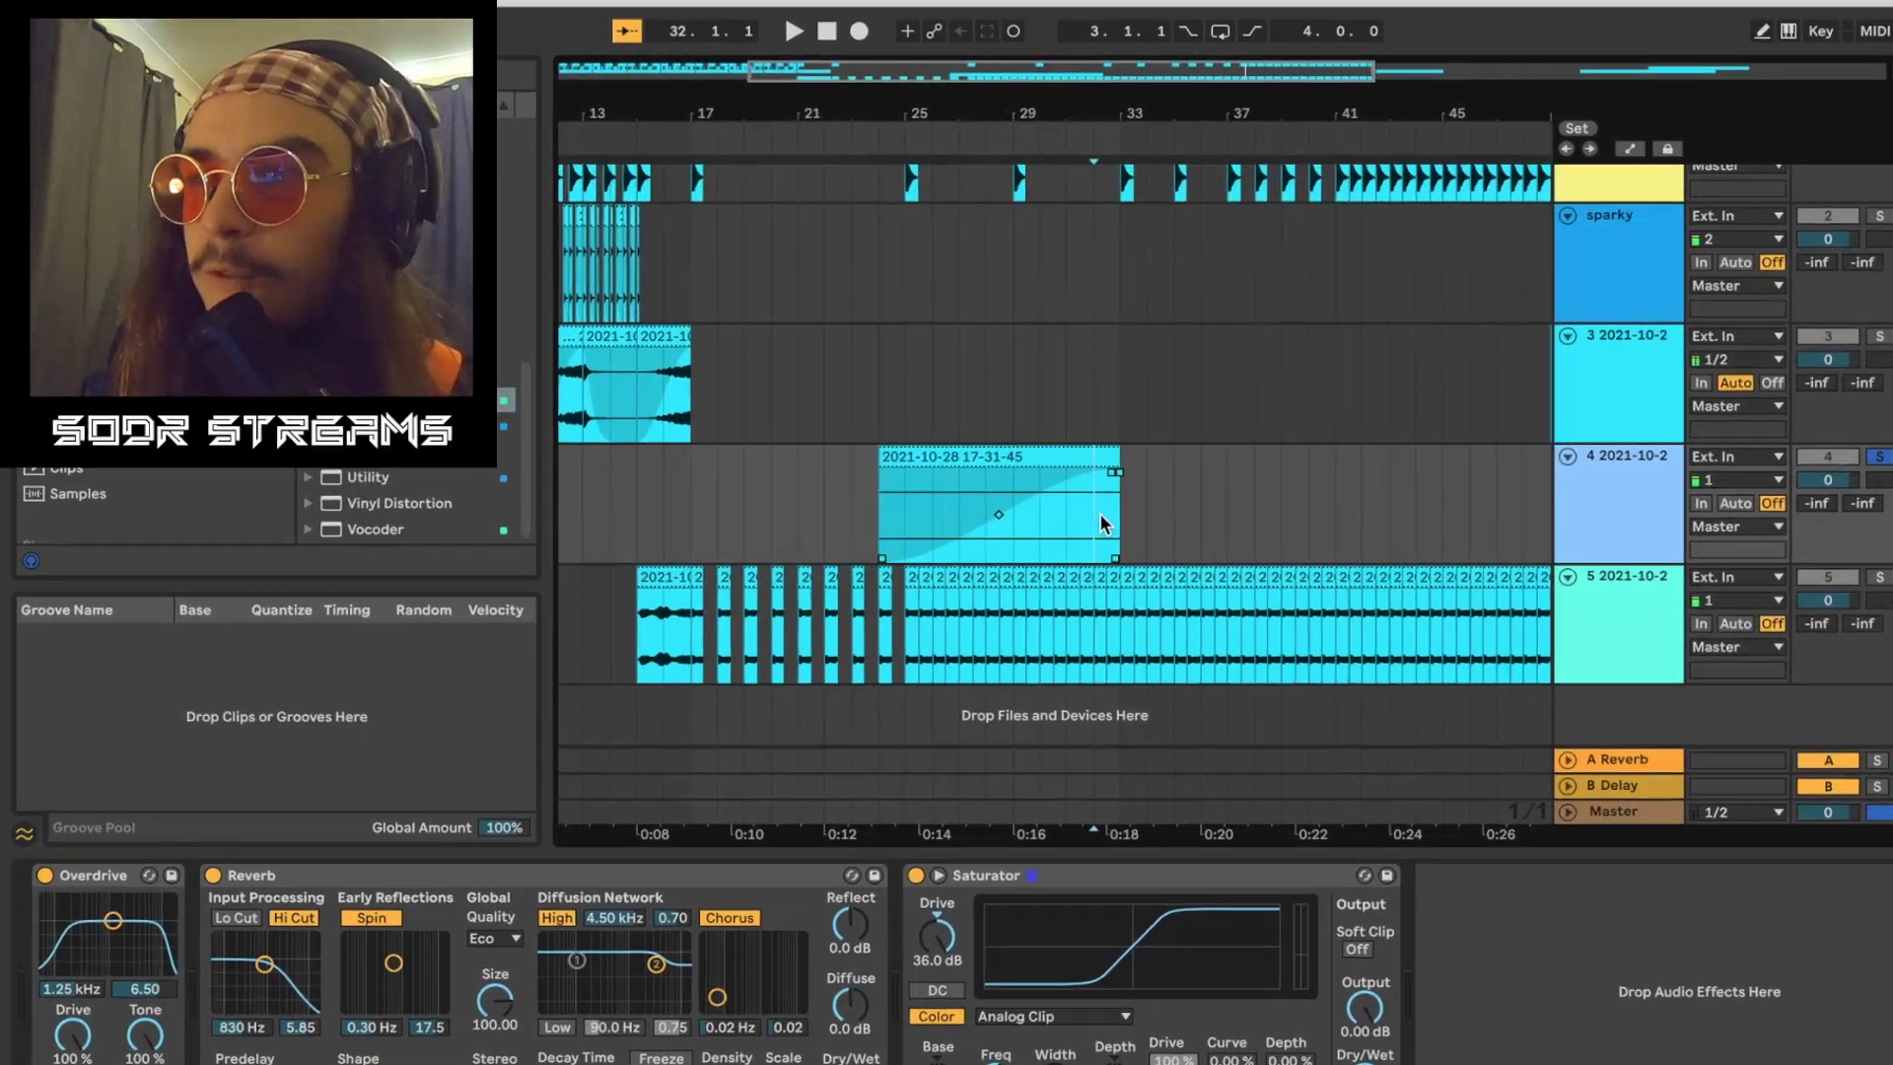
Step: Add OTT after the Saturator on track 4 and audition the end of the clip from bar 32
{"action": "left_click", "coordinate": [1070, 501]}
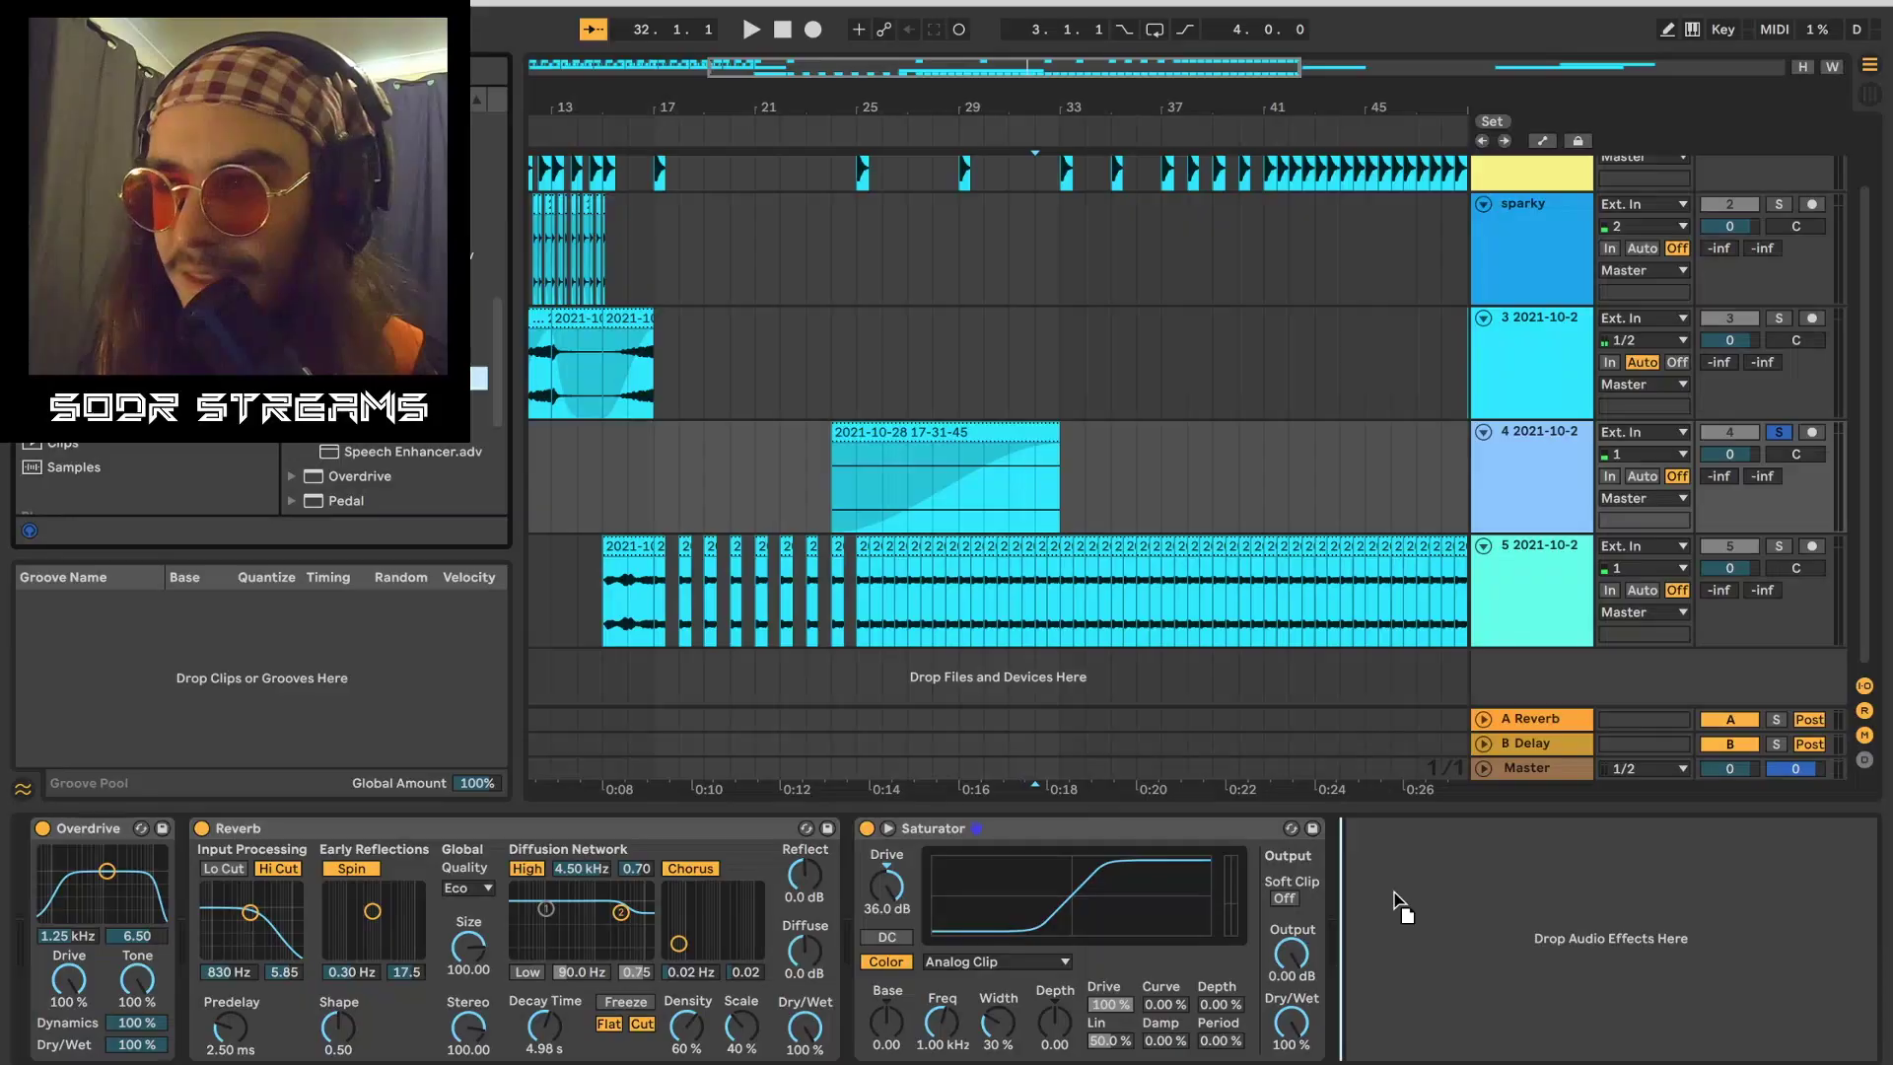
{"action": "left_click_drag", "start_coordinate": [379, 377], "coordinate": [1399, 901]}
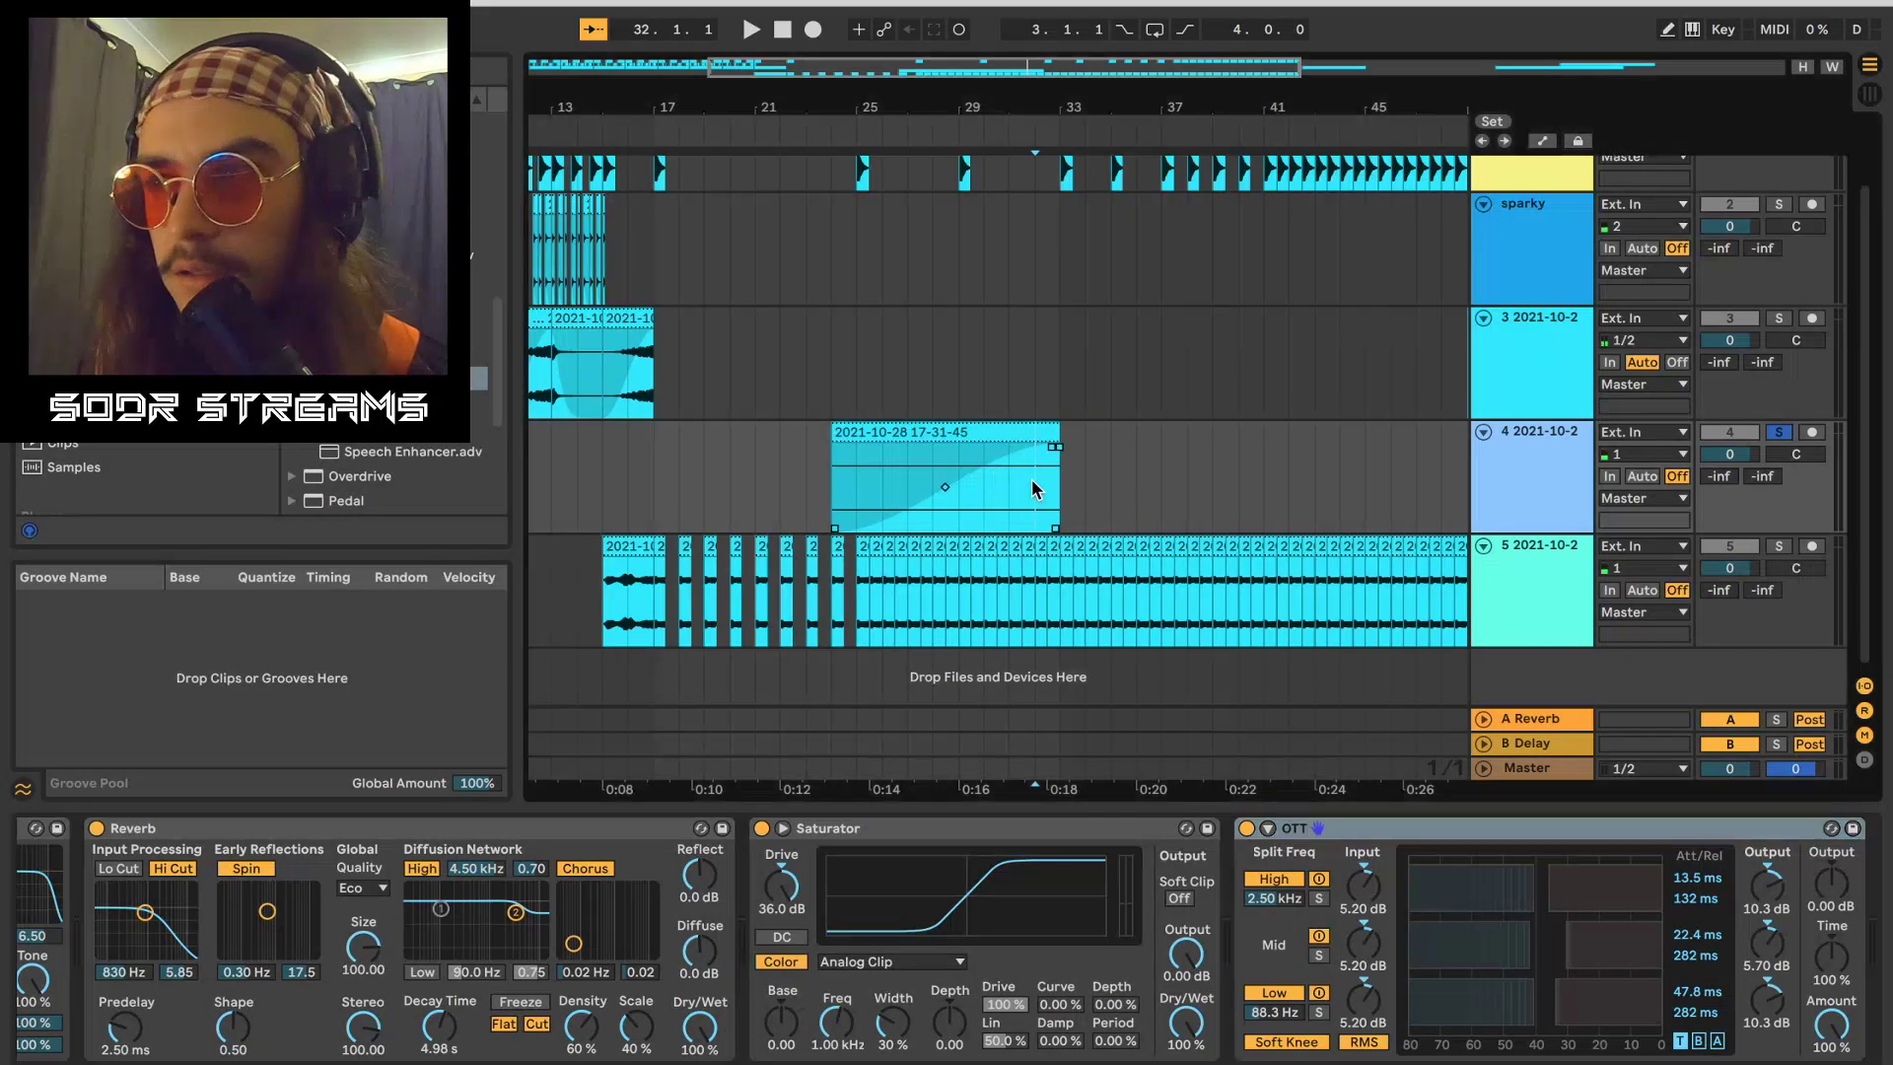
{"action": "key", "text": "space"}
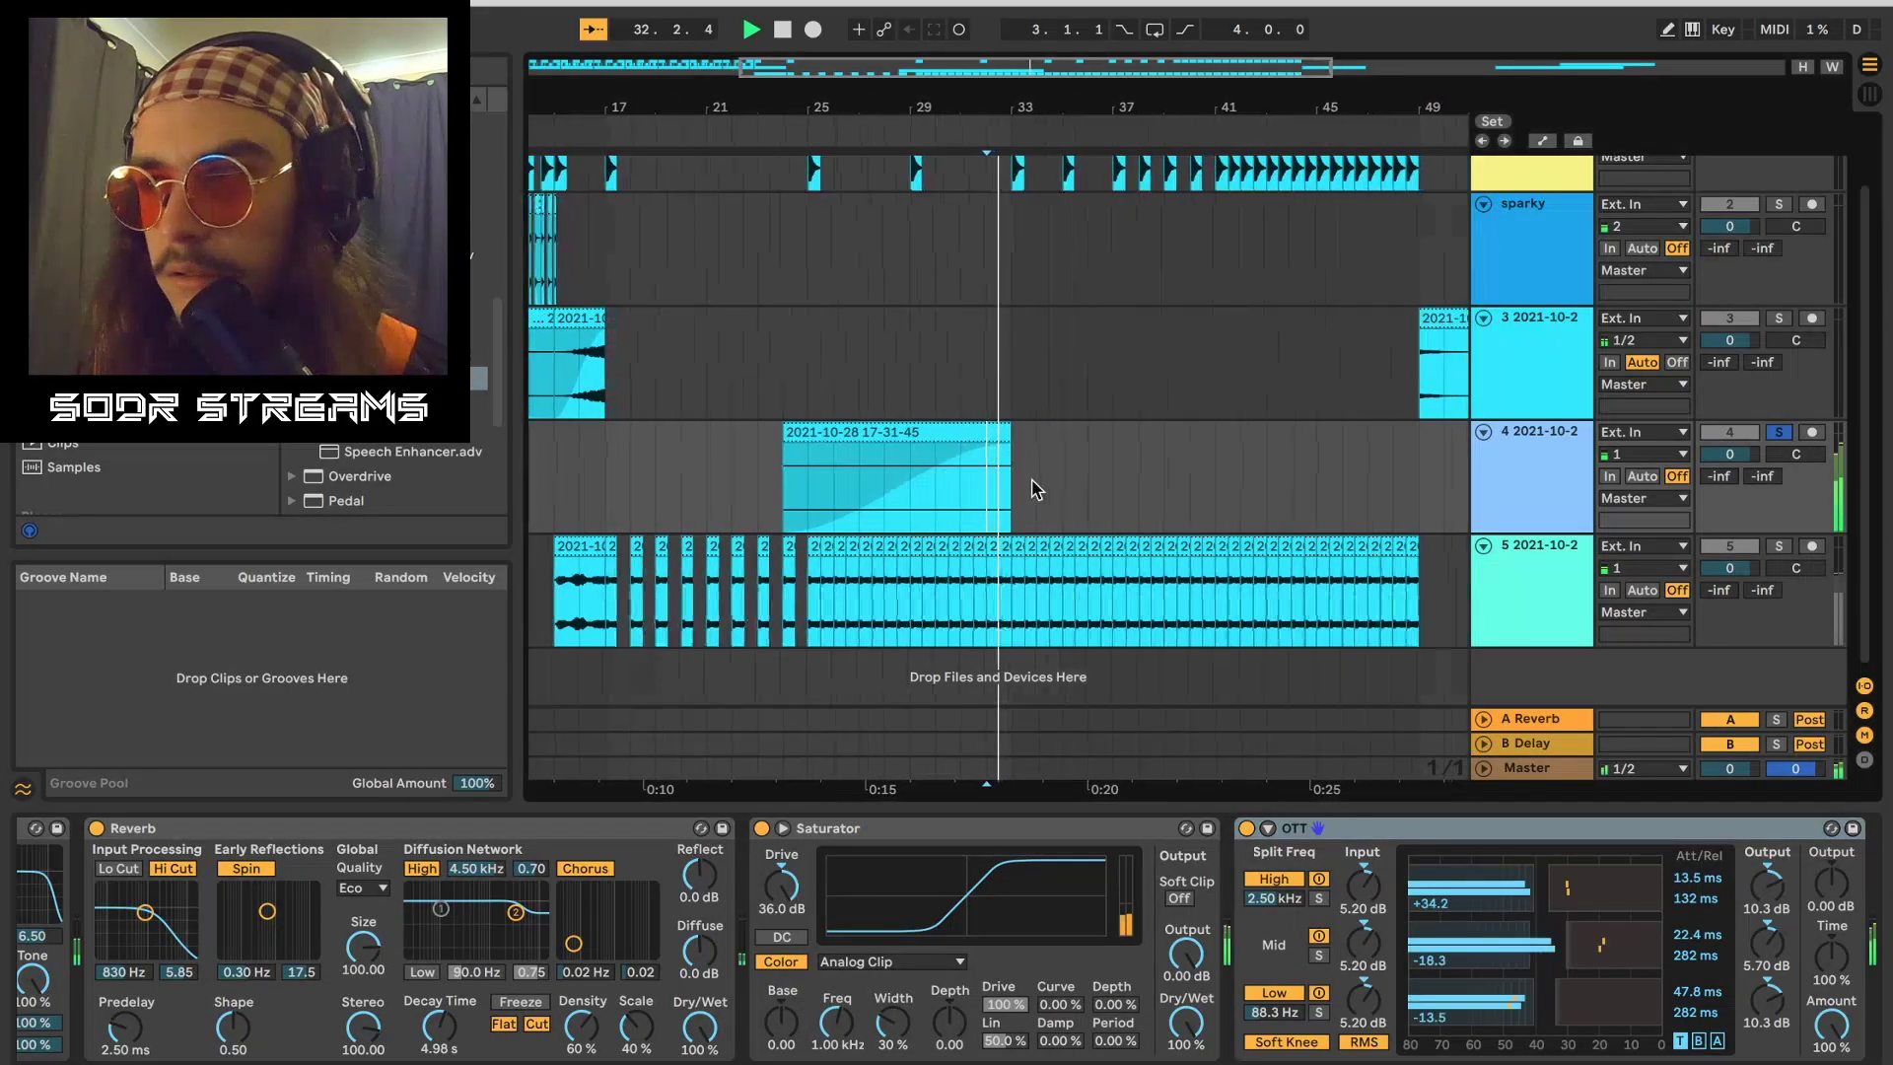
{"action": "key", "text": "space"}
{"action": "left_click", "coordinate": [841, 497]}
{"action": "key", "text": "space"}
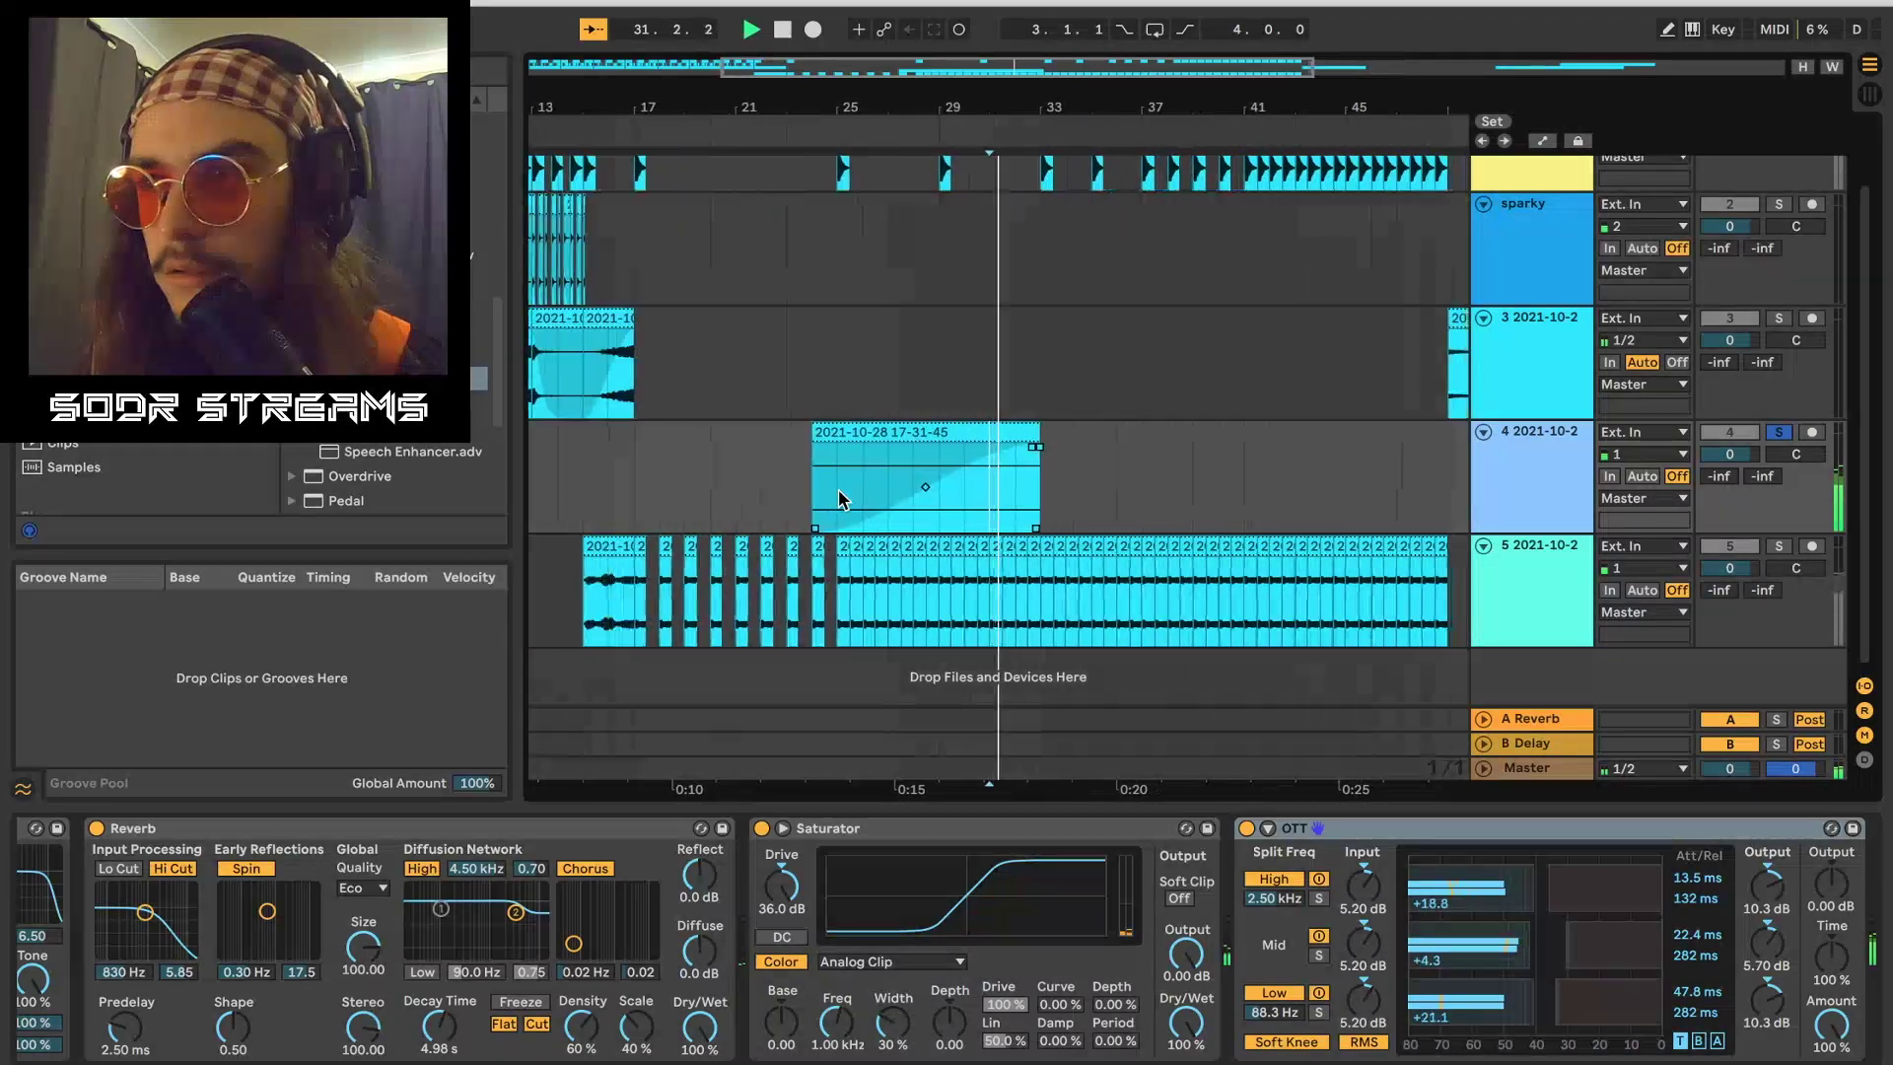
Step: Select the last bar of the track 4 clip, from bar 32 to 33, and listen to the tail that follows
{"action": "left_click_drag", "start_coordinate": [918, 104], "coordinate": [680, 364]}
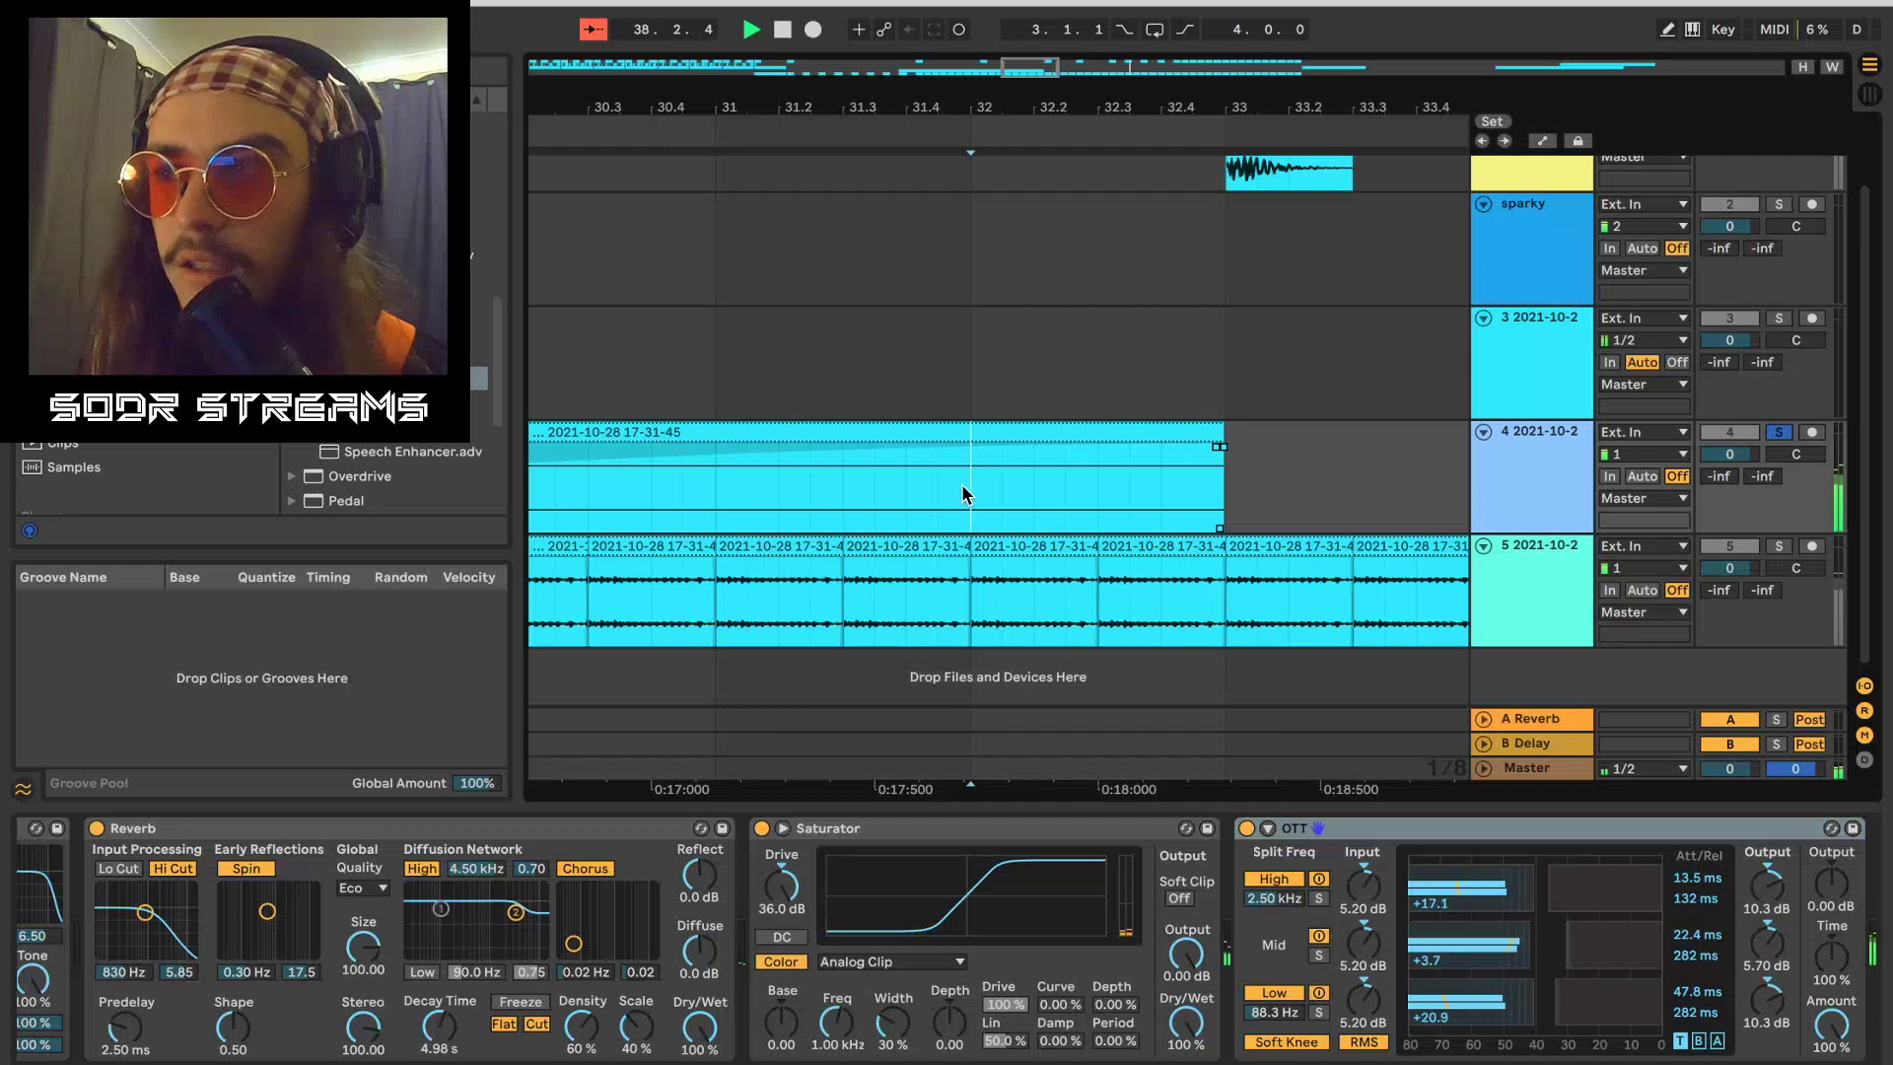
{"action": "left_click_drag", "start_coordinate": [962, 492], "coordinate": [1226, 490]}
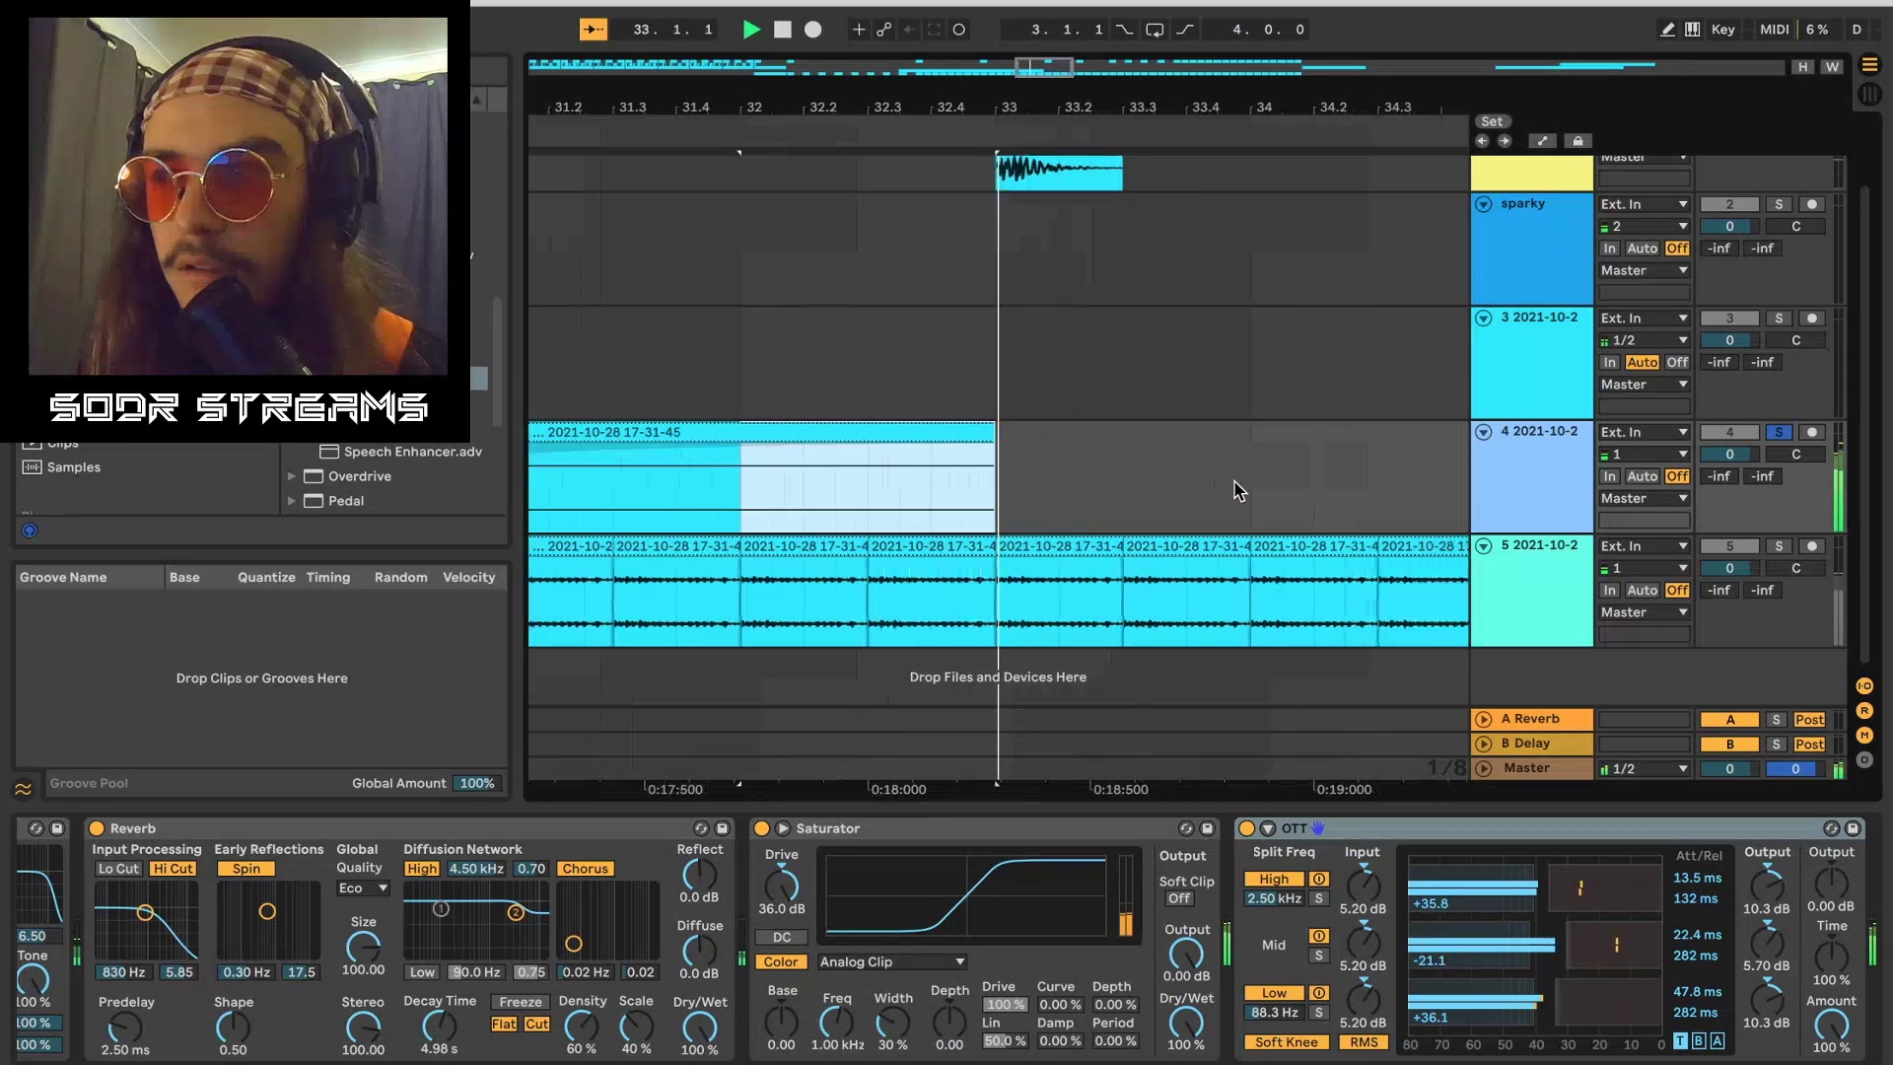
{"action": "key", "text": "space"}
{"action": "left_click_drag", "start_coordinate": [994, 105], "coordinate": [994, 22]}
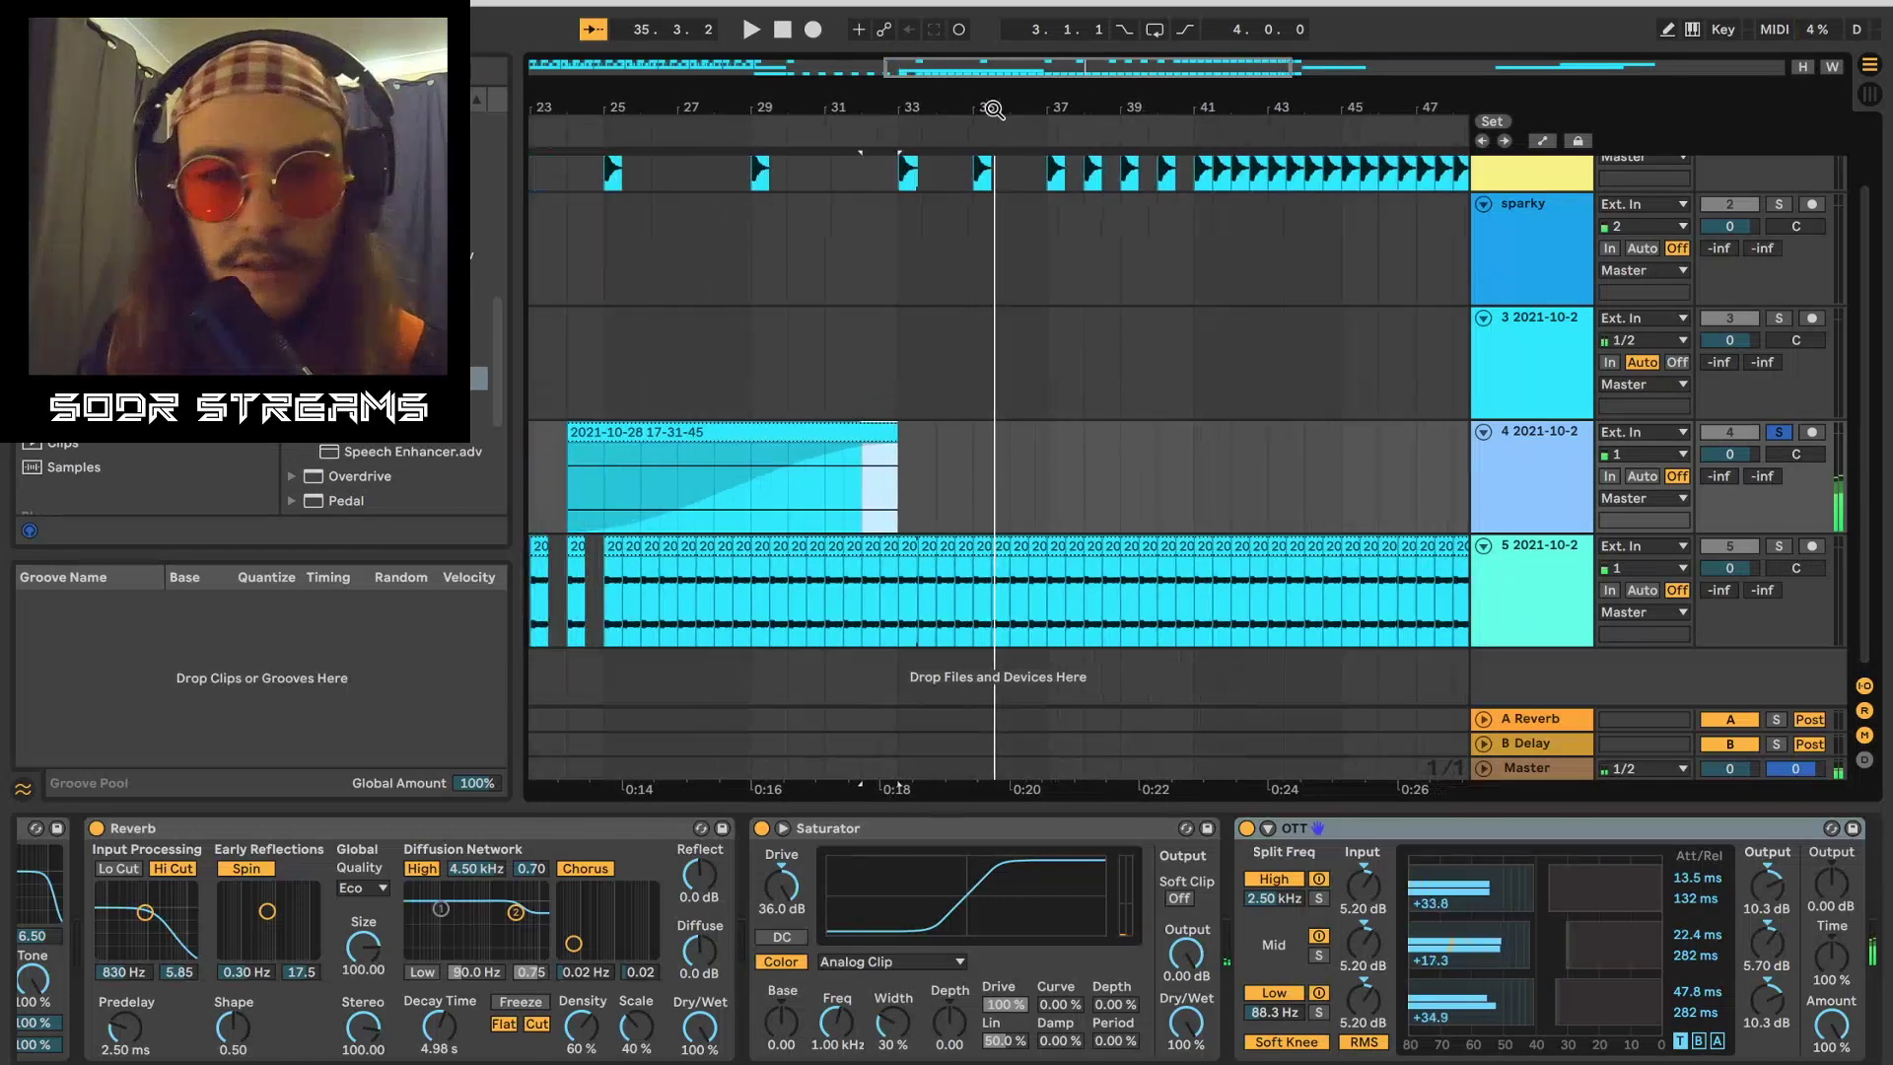
Step: Freeze and flatten track 4, and place the rendered freeze tail at bar 17
{"action": "right_click", "coordinate": [1511, 463]}
{"action": "left_click", "coordinate": [1576, 621]}
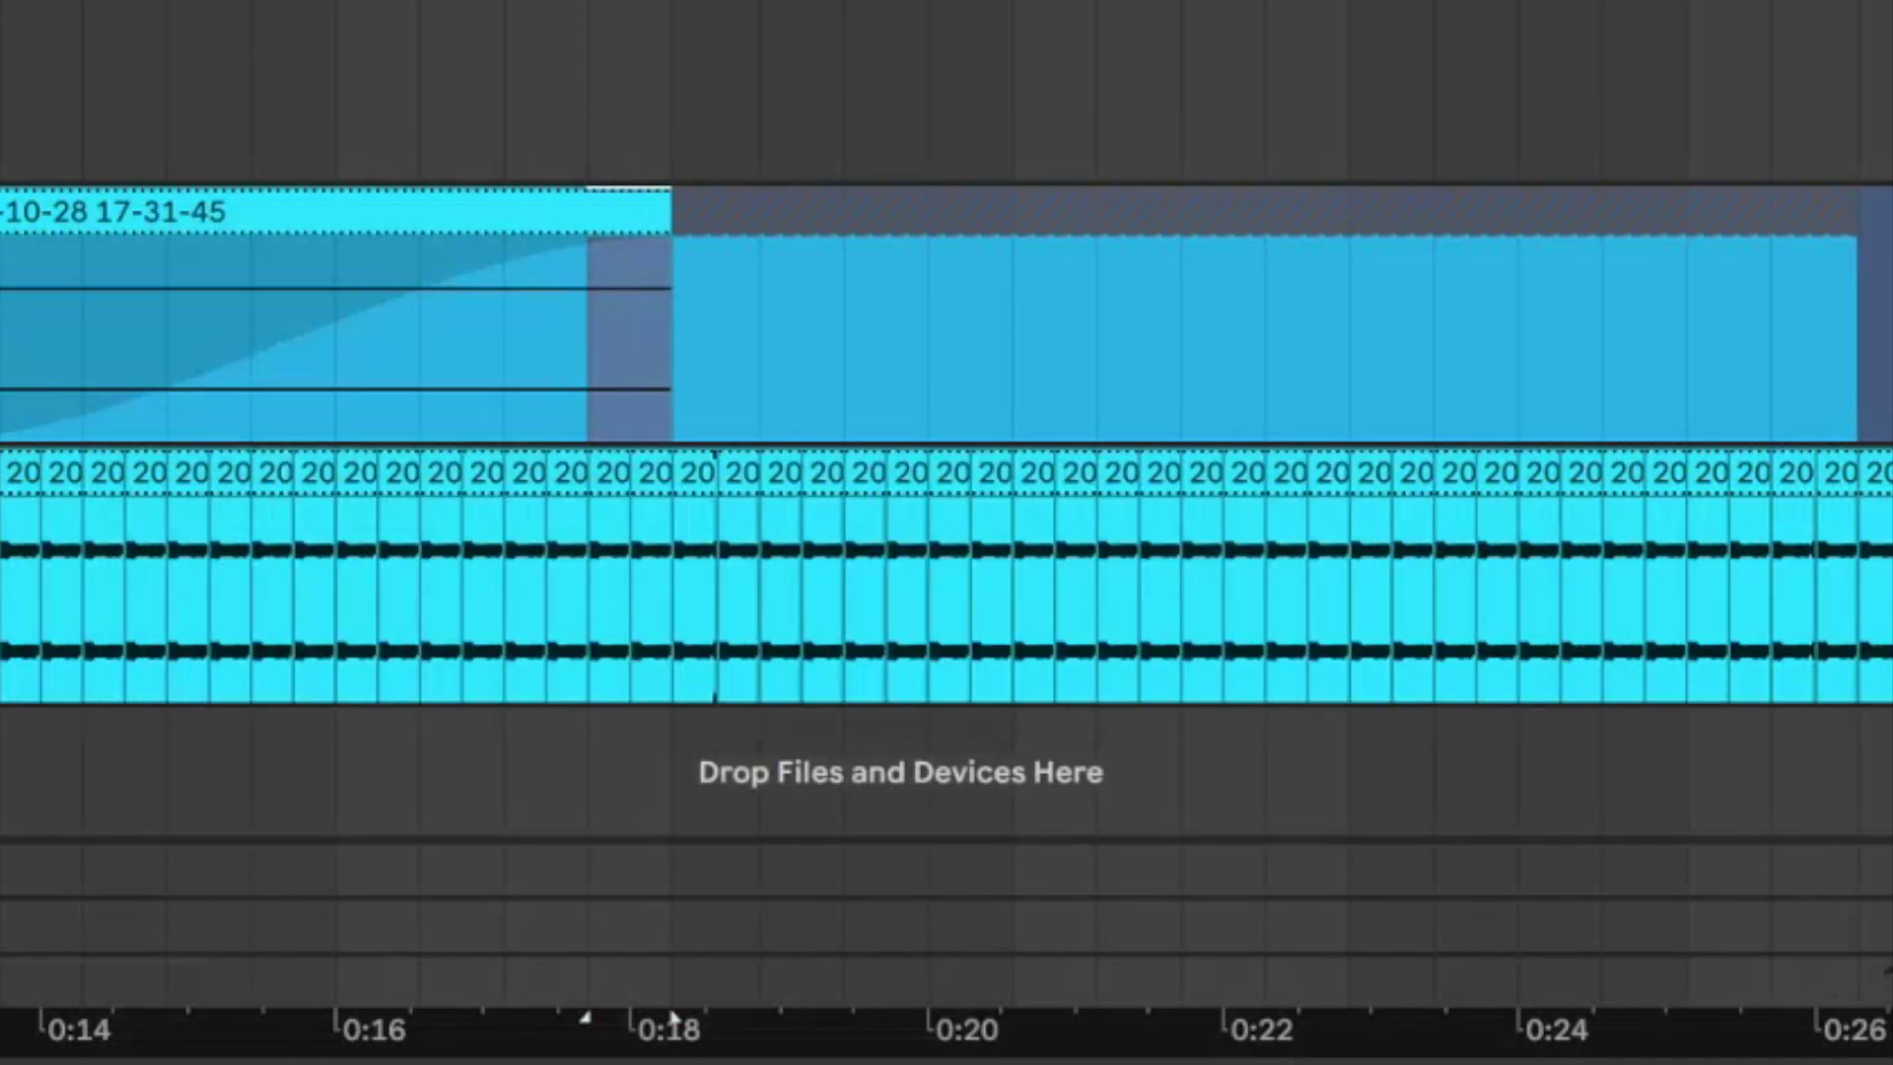
{"action": "key", "text": "super+z"}
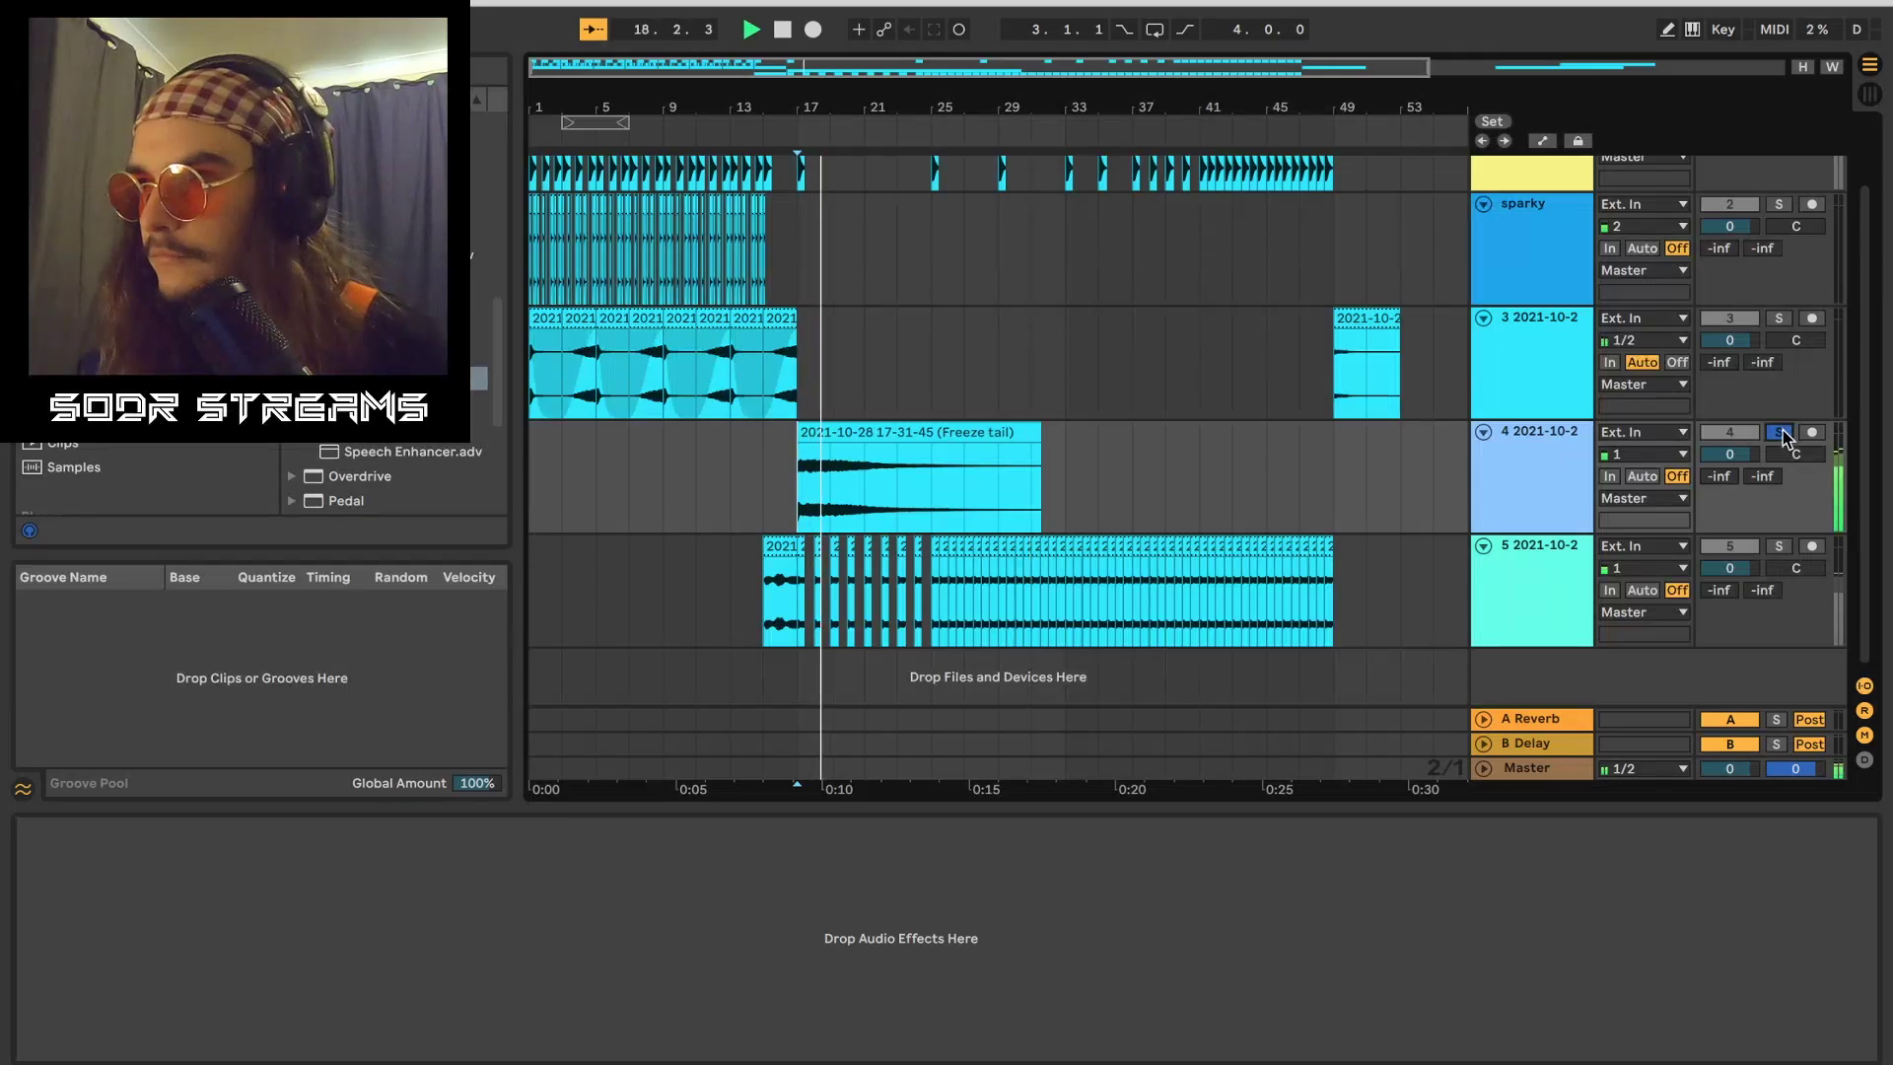
Step: Unsolo track 4 and lower its volume to -8.9 dB during playback
{"action": "left_click", "coordinate": [1780, 432]}
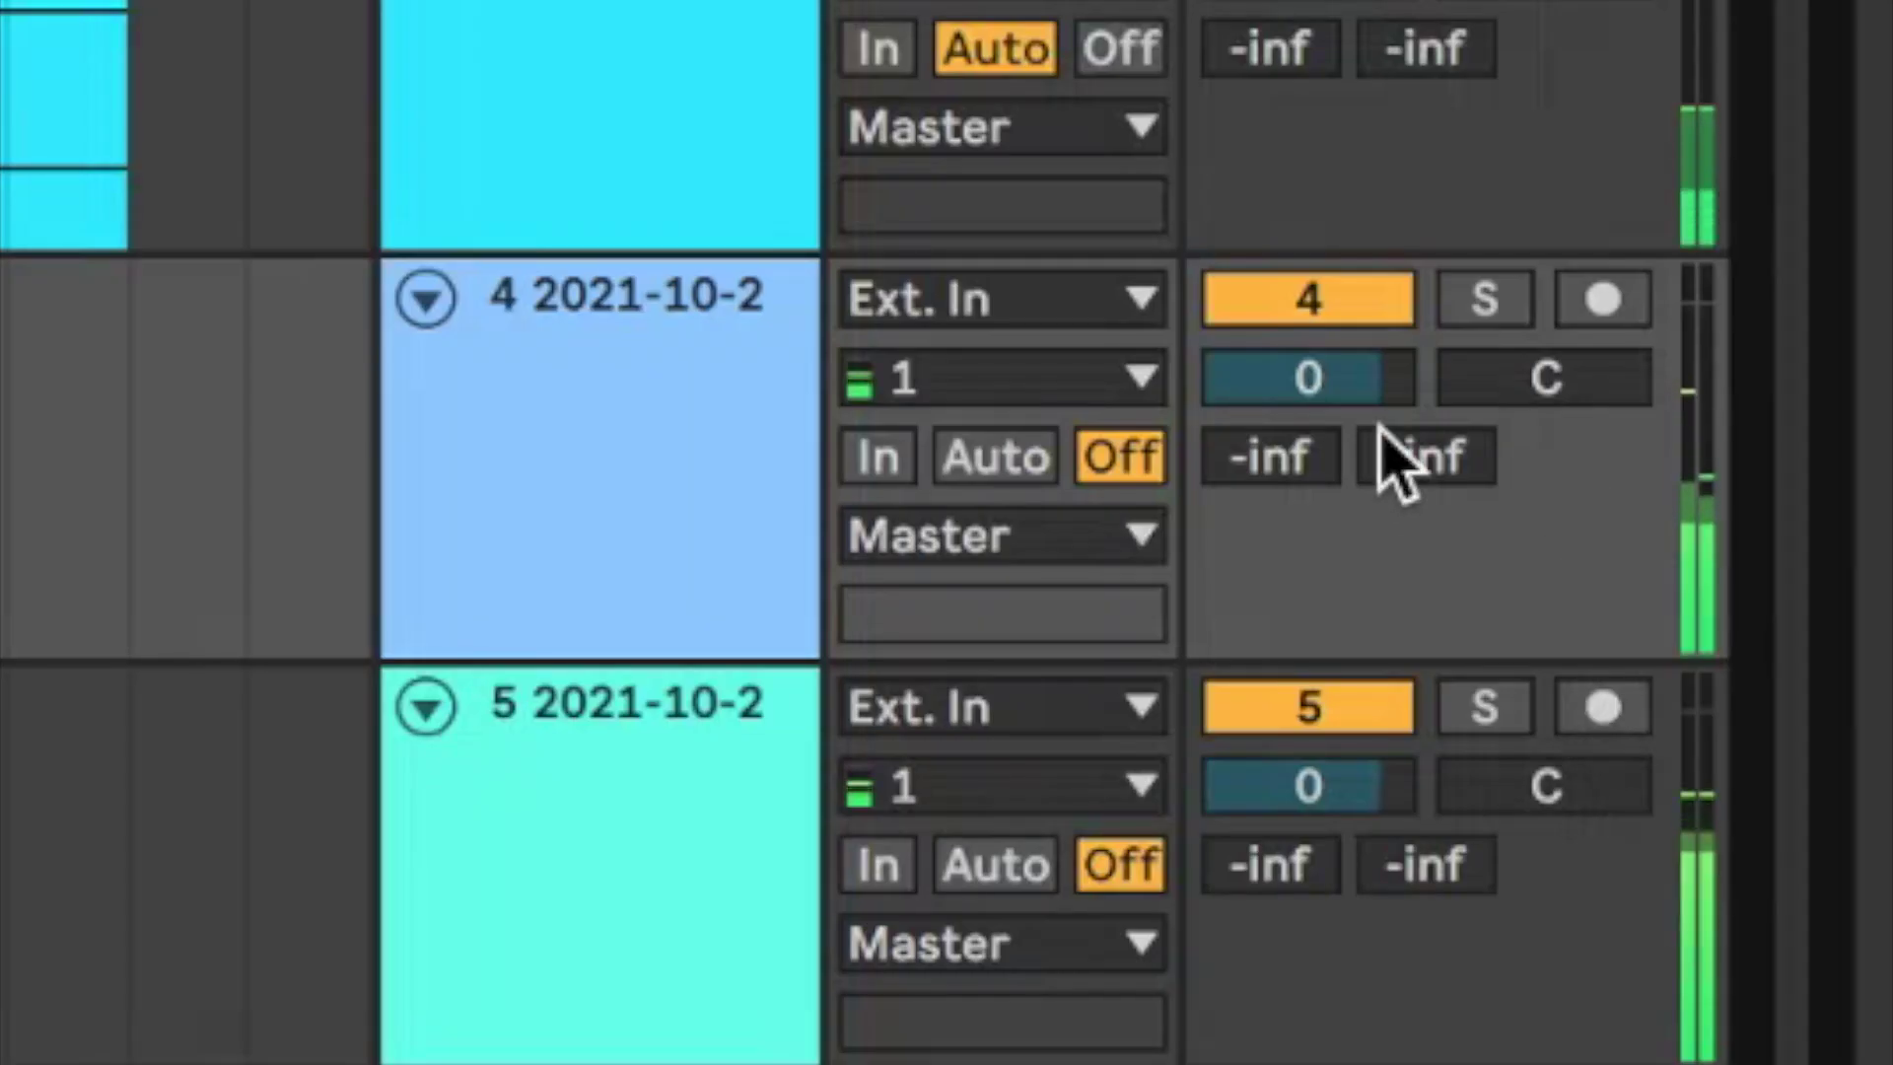
{"action": "left_click_drag", "start_coordinate": [1737, 457], "coordinate": [1737, 485]}
{"action": "left_click_drag", "start_coordinate": [1309, 378], "coordinate": [1309, 375]}
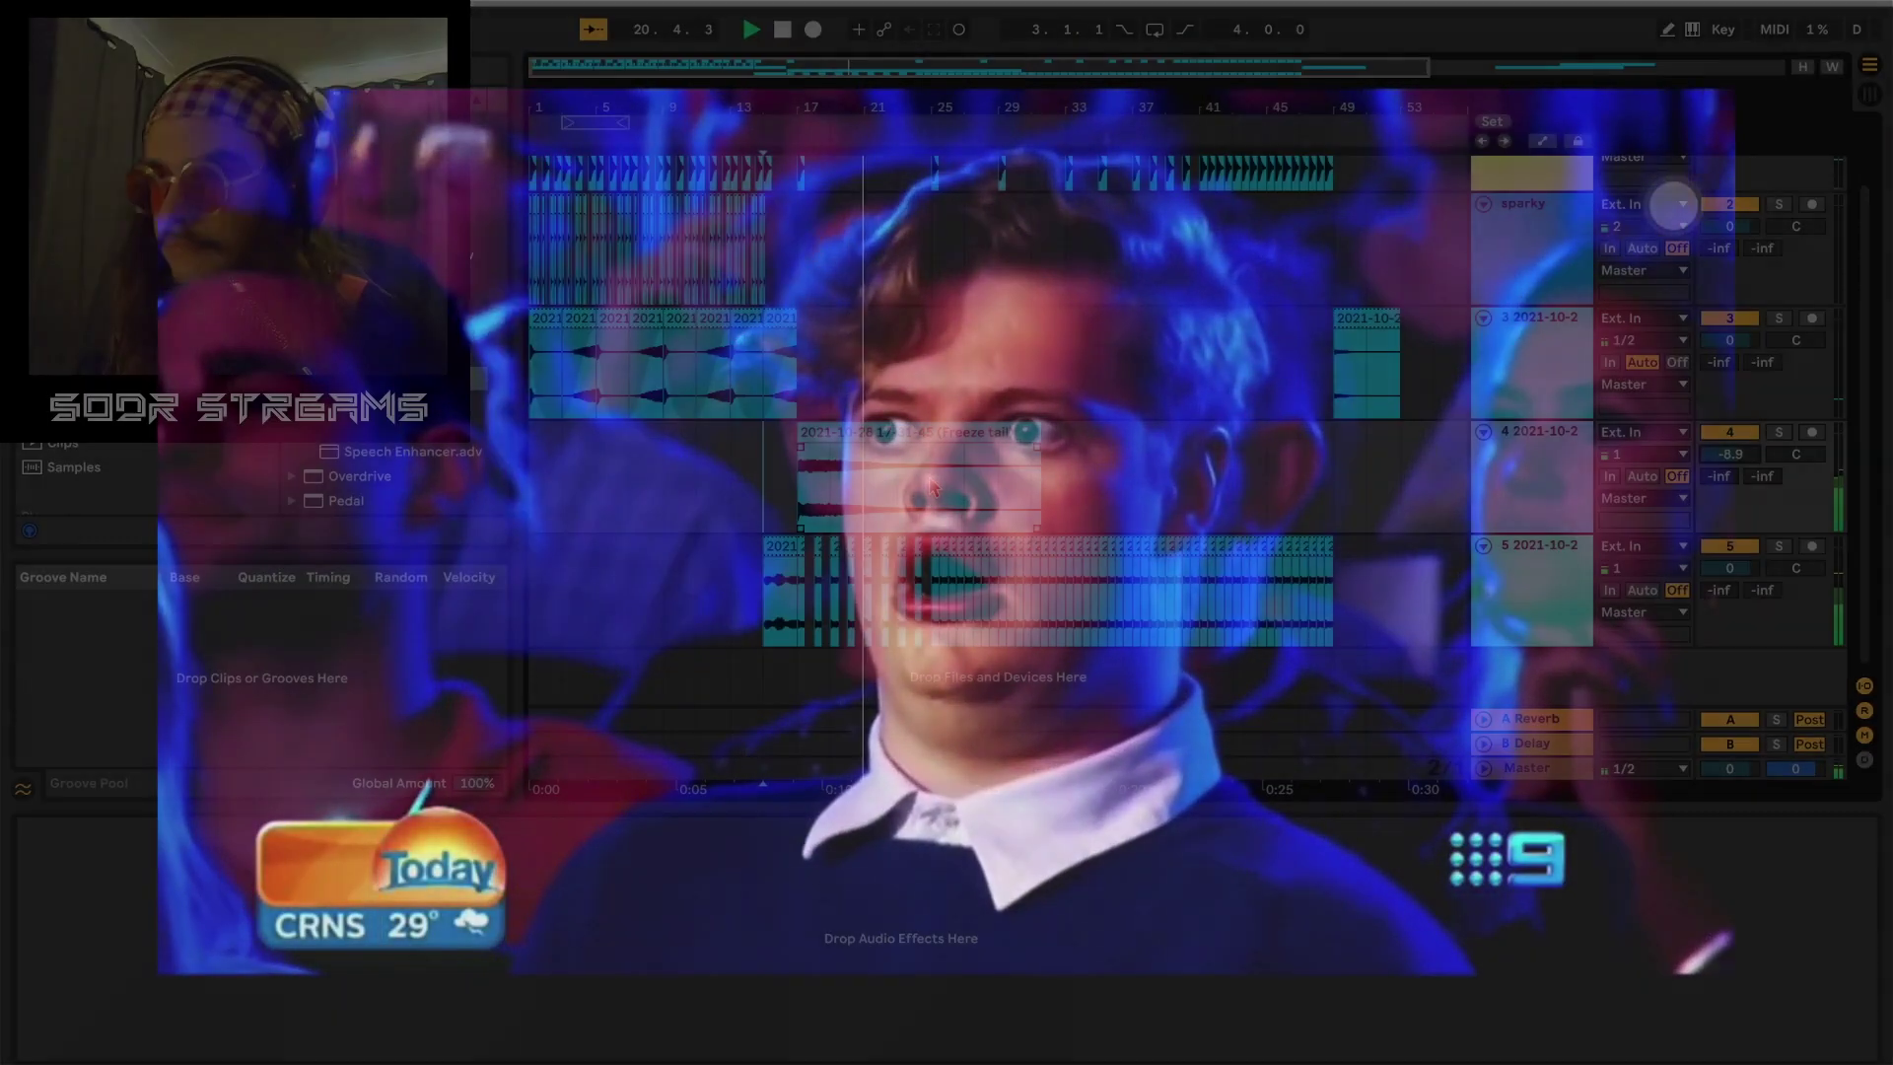
Step: Select the tail on track 4 from bar 17 to 25 and duplicate it at bars 25 and 33
{"action": "left_click_drag", "start_coordinate": [933, 487], "coordinate": [797, 481]}
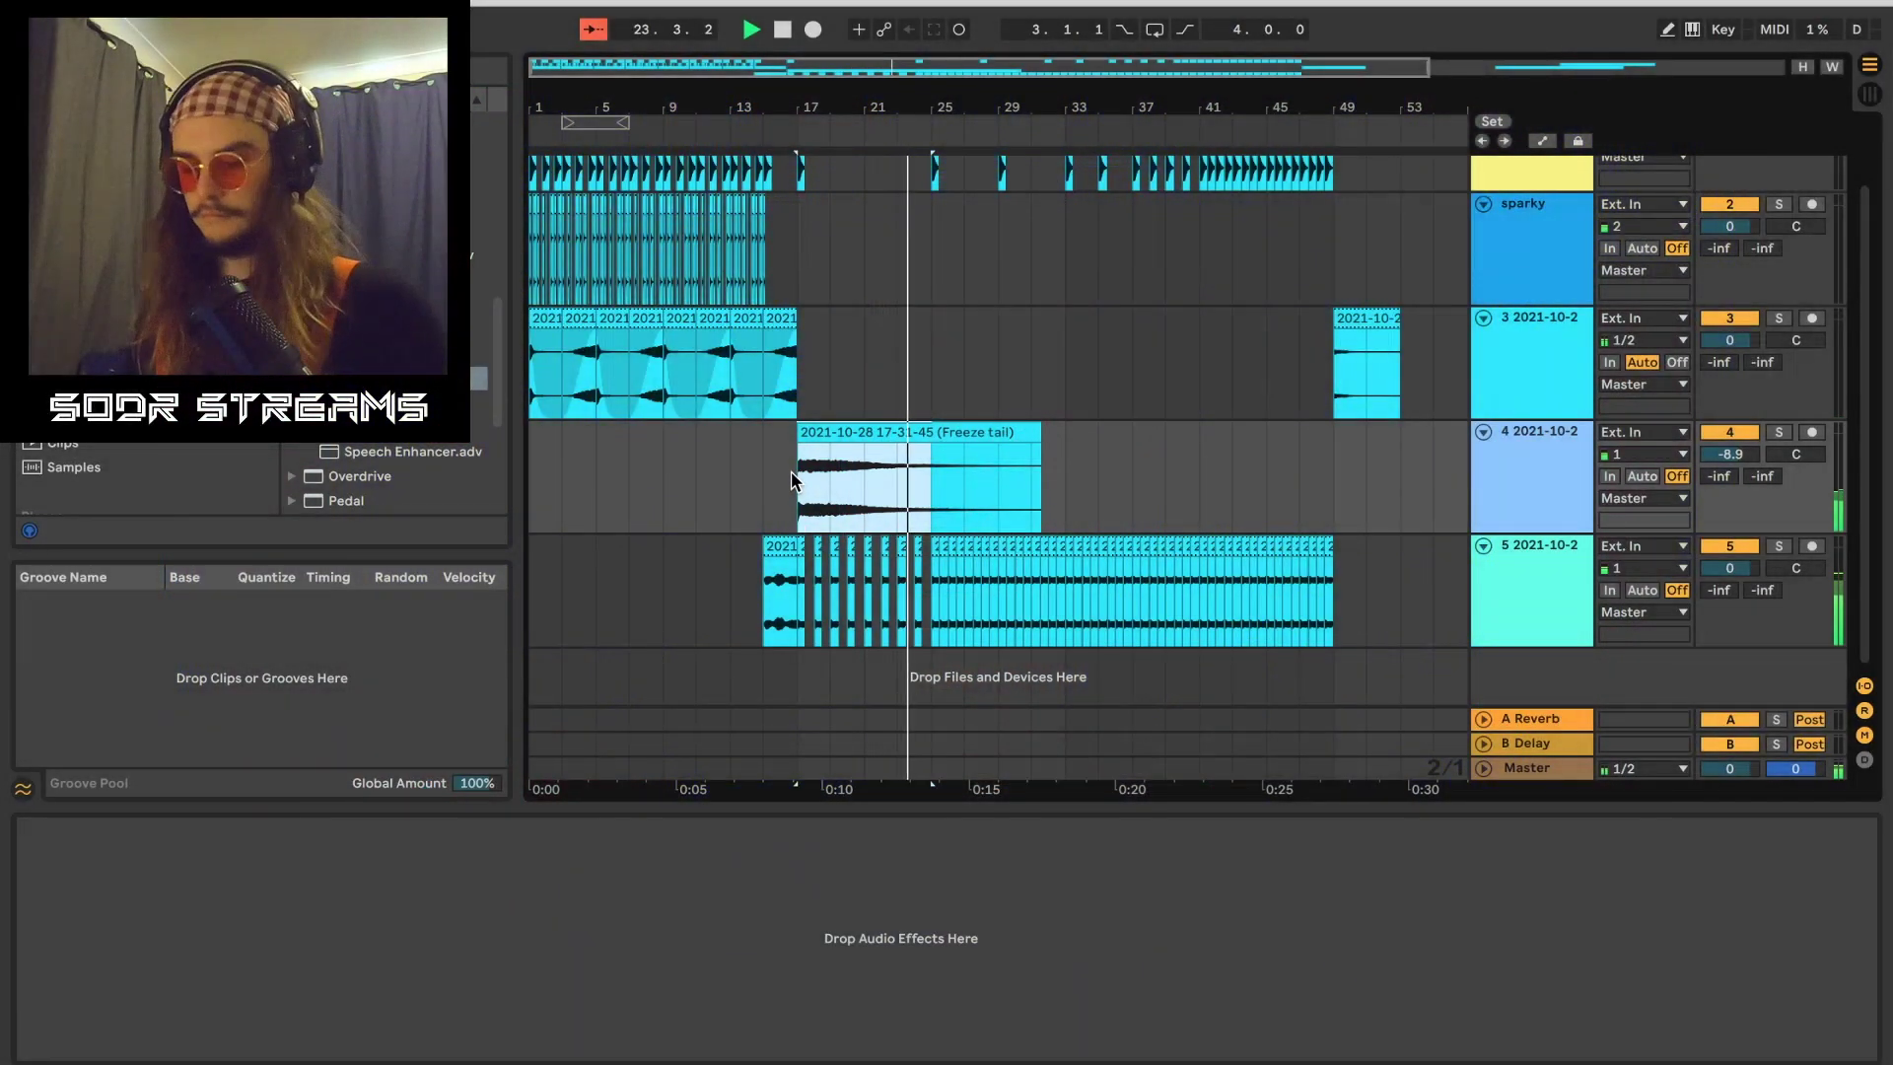
{"action": "key", "text": "super+d"}
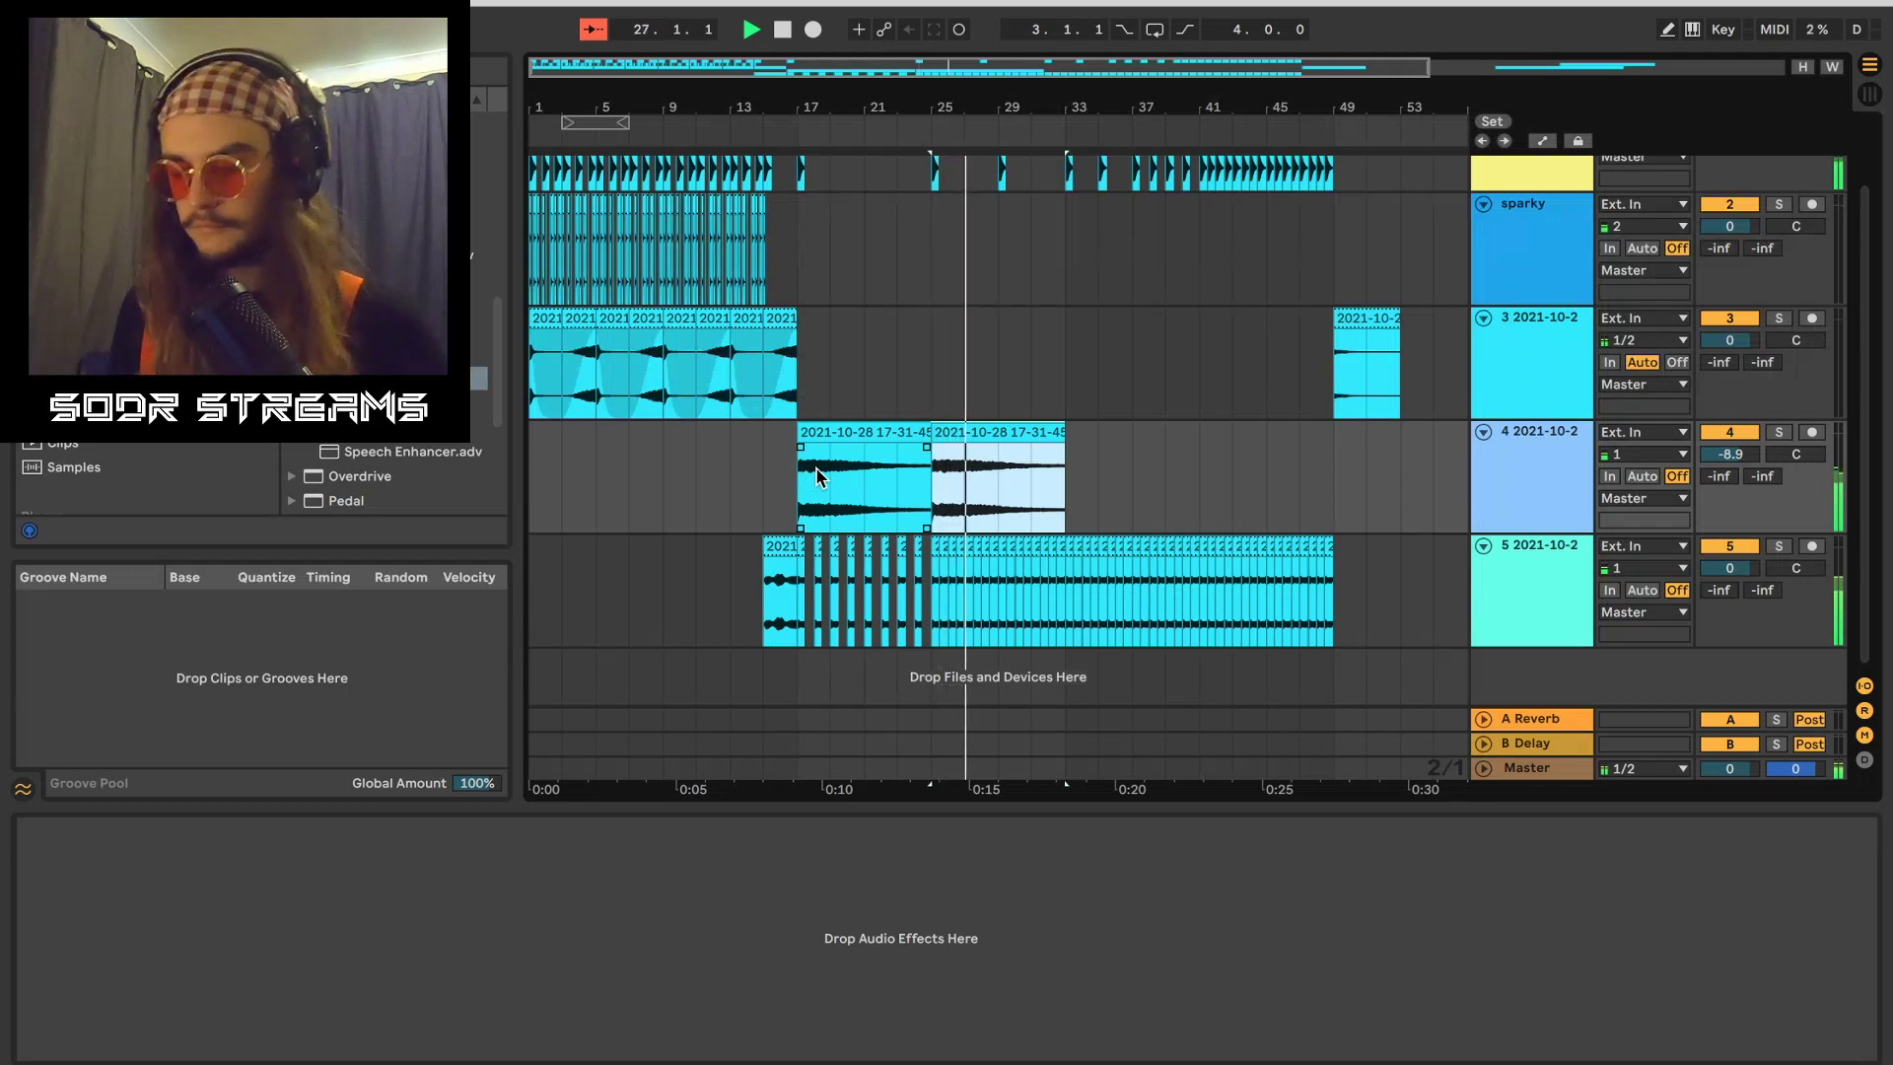
{"action": "key", "text": "ctrl+d"}
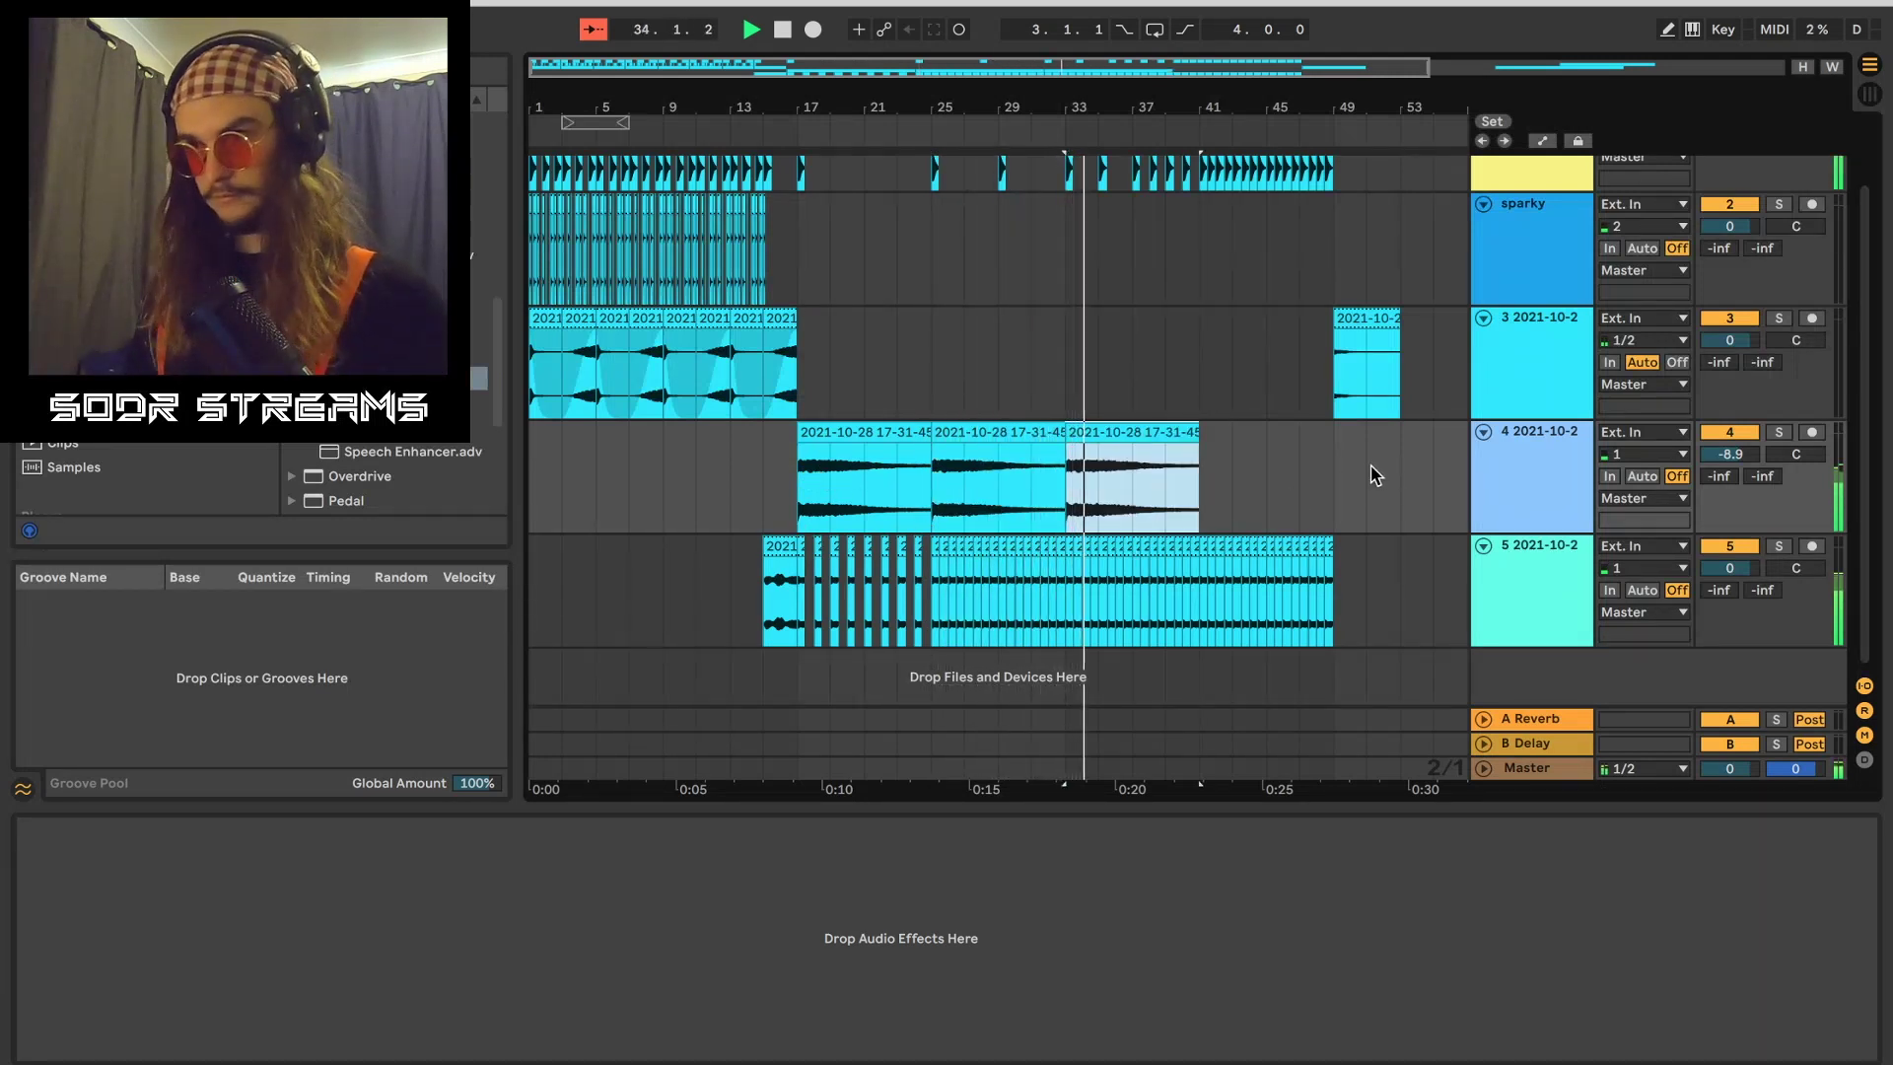
Step: On track 4, duplicate the four-bar piece from bar 33 at bars 37 and 41, and repeat a two-bar piece from bar 41
{"action": "left_click_drag", "start_coordinate": [1115, 476], "coordinate": [1078, 457]}
{"action": "key", "text": "super+d"}
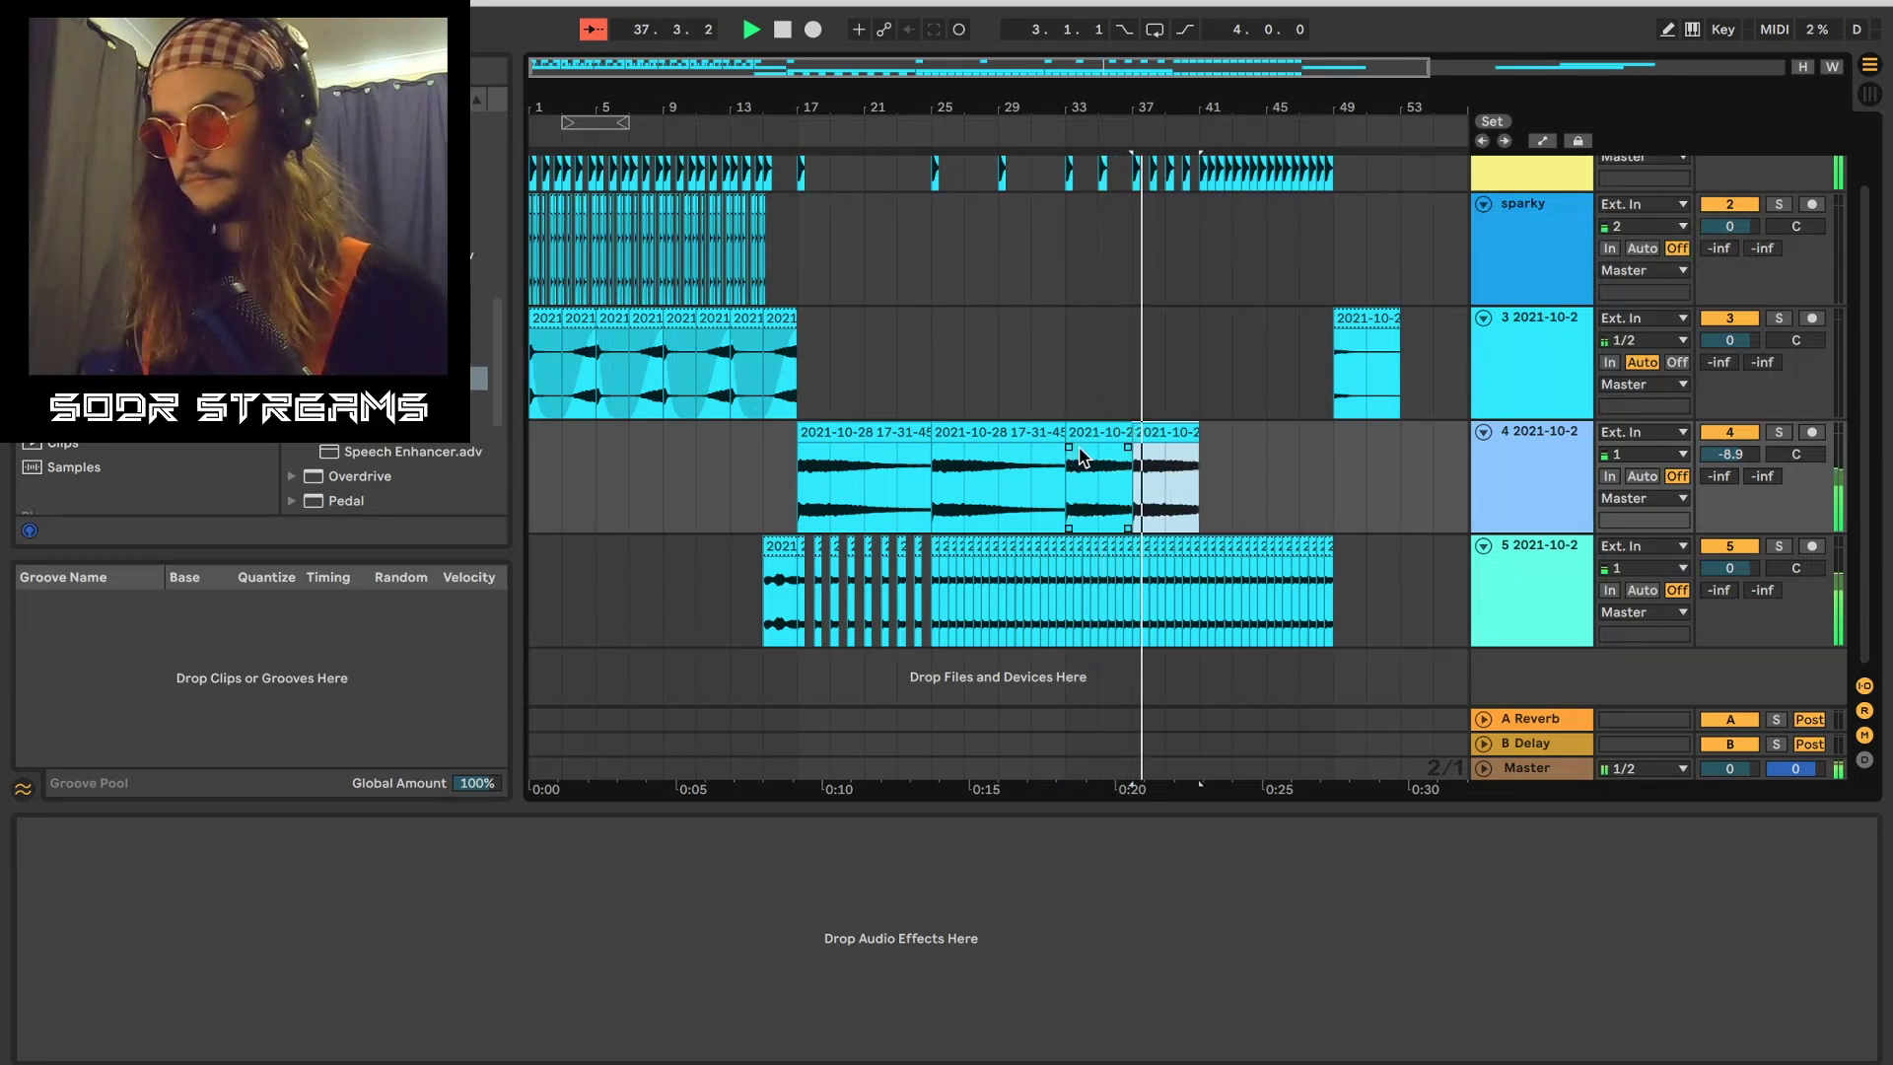
{"action": "key", "text": "super+d"}
{"action": "left_click_drag", "start_coordinate": [1229, 468], "coordinate": [1196, 452]}
{"action": "key", "text": "super+d"}
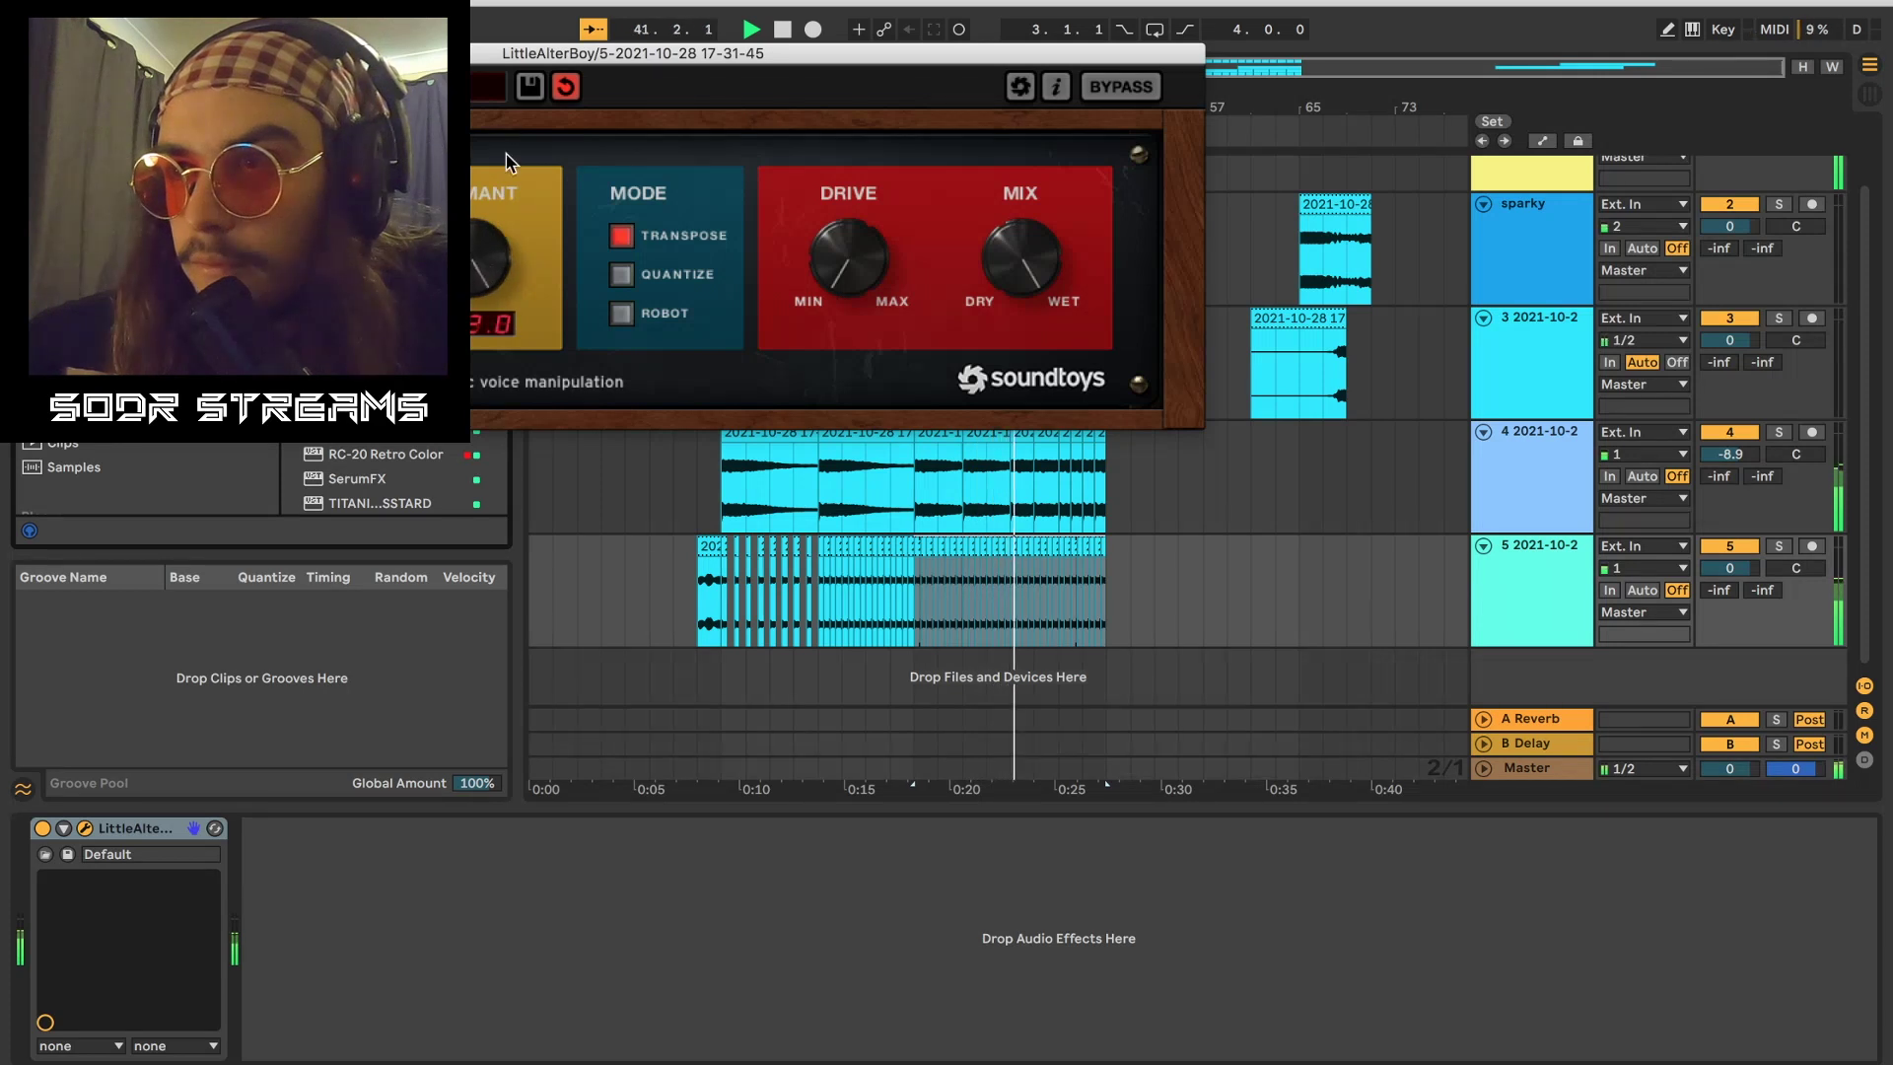
Step: Automate LittleAlterBoy's Formant on track 5 to ramp up steadily from bar 17 to bar 49
{"action": "left_click", "coordinate": [74, 53]}
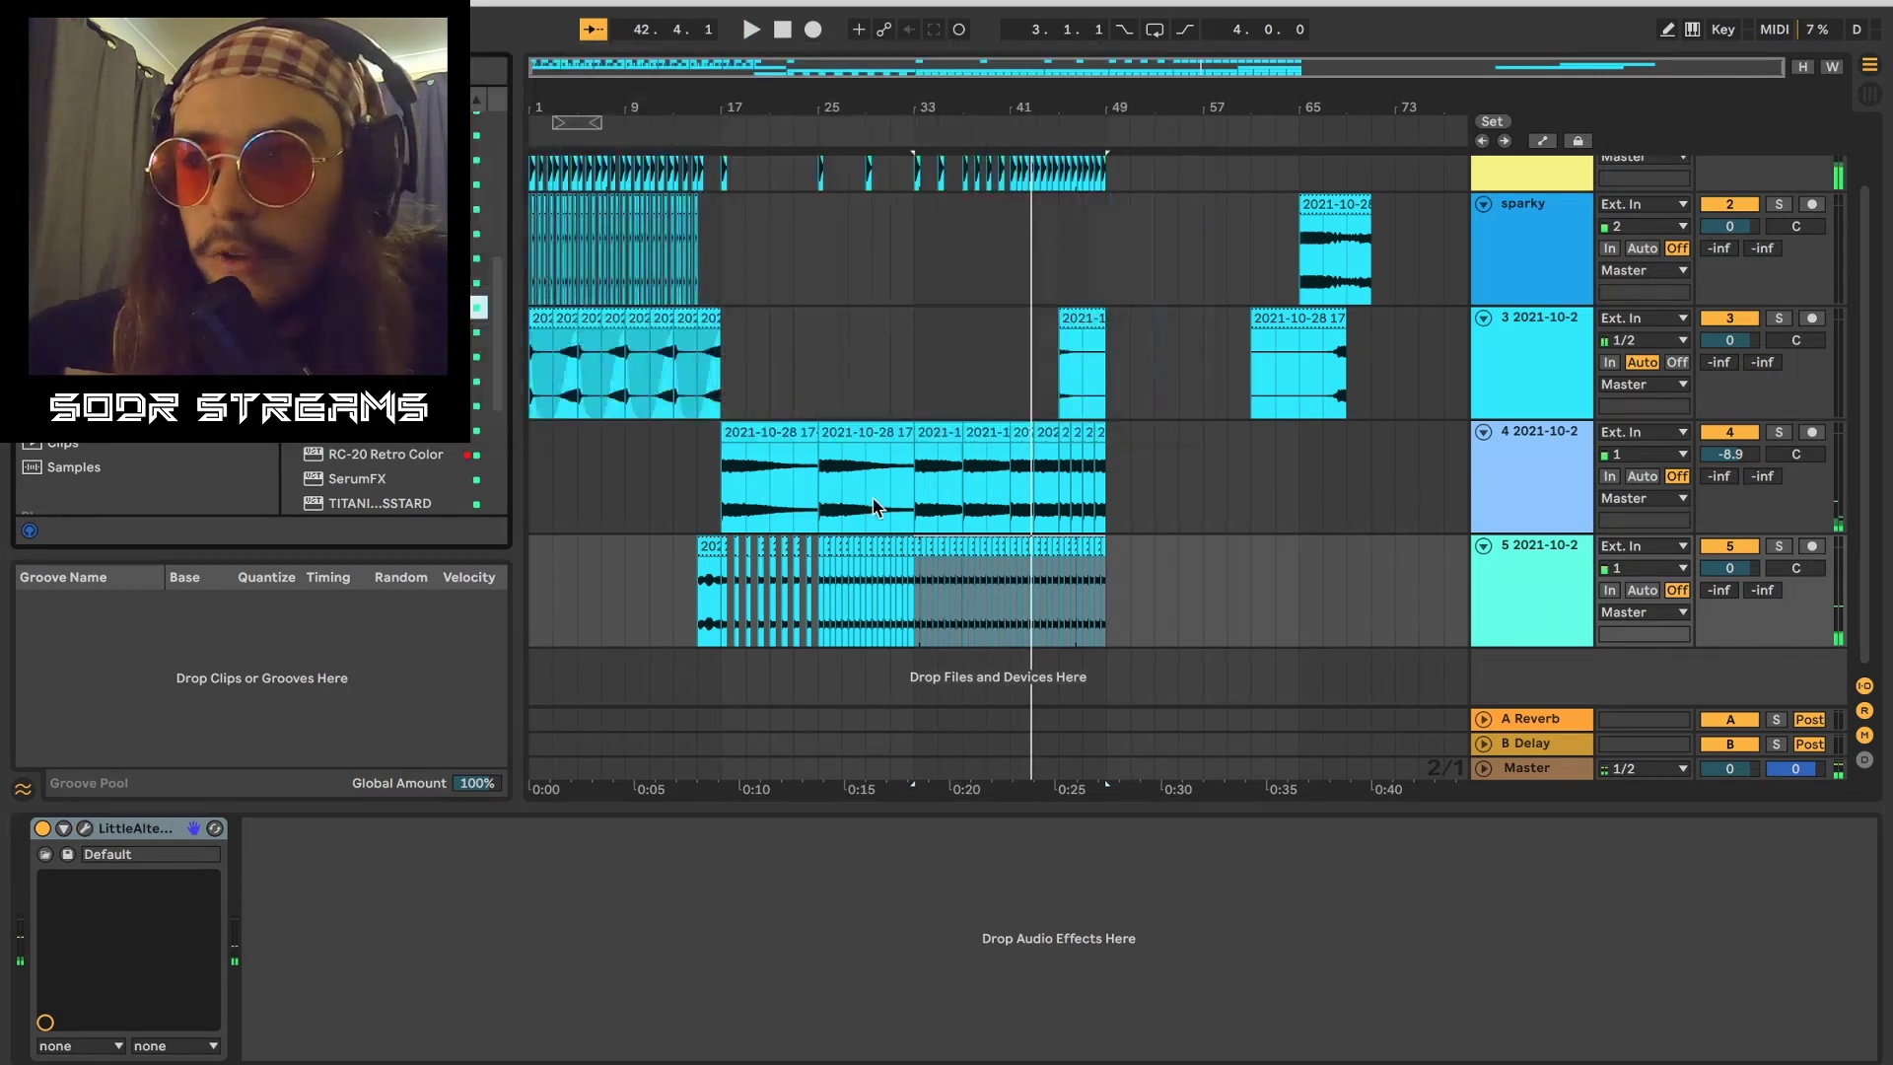
{"action": "key", "text": "a"}
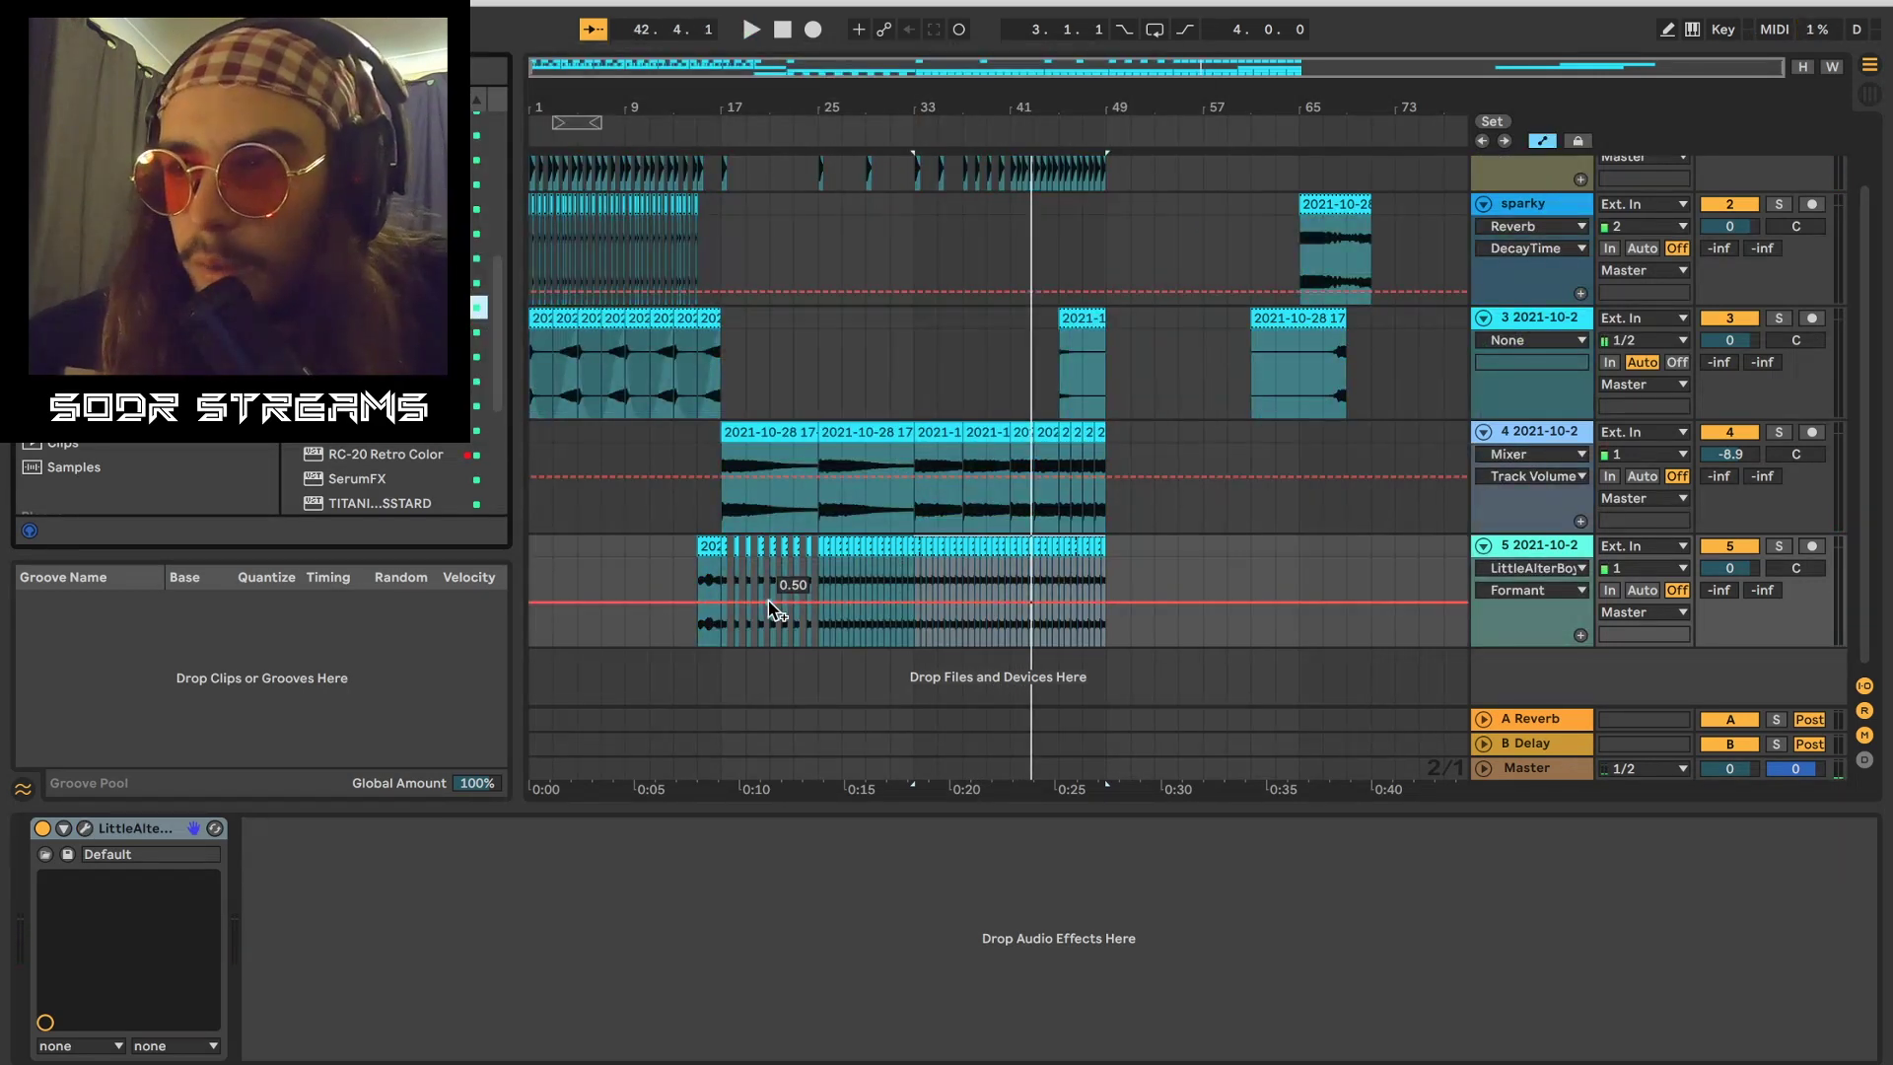
{"action": "left_click_drag", "start_coordinate": [729, 608], "coordinate": [923, 583]}
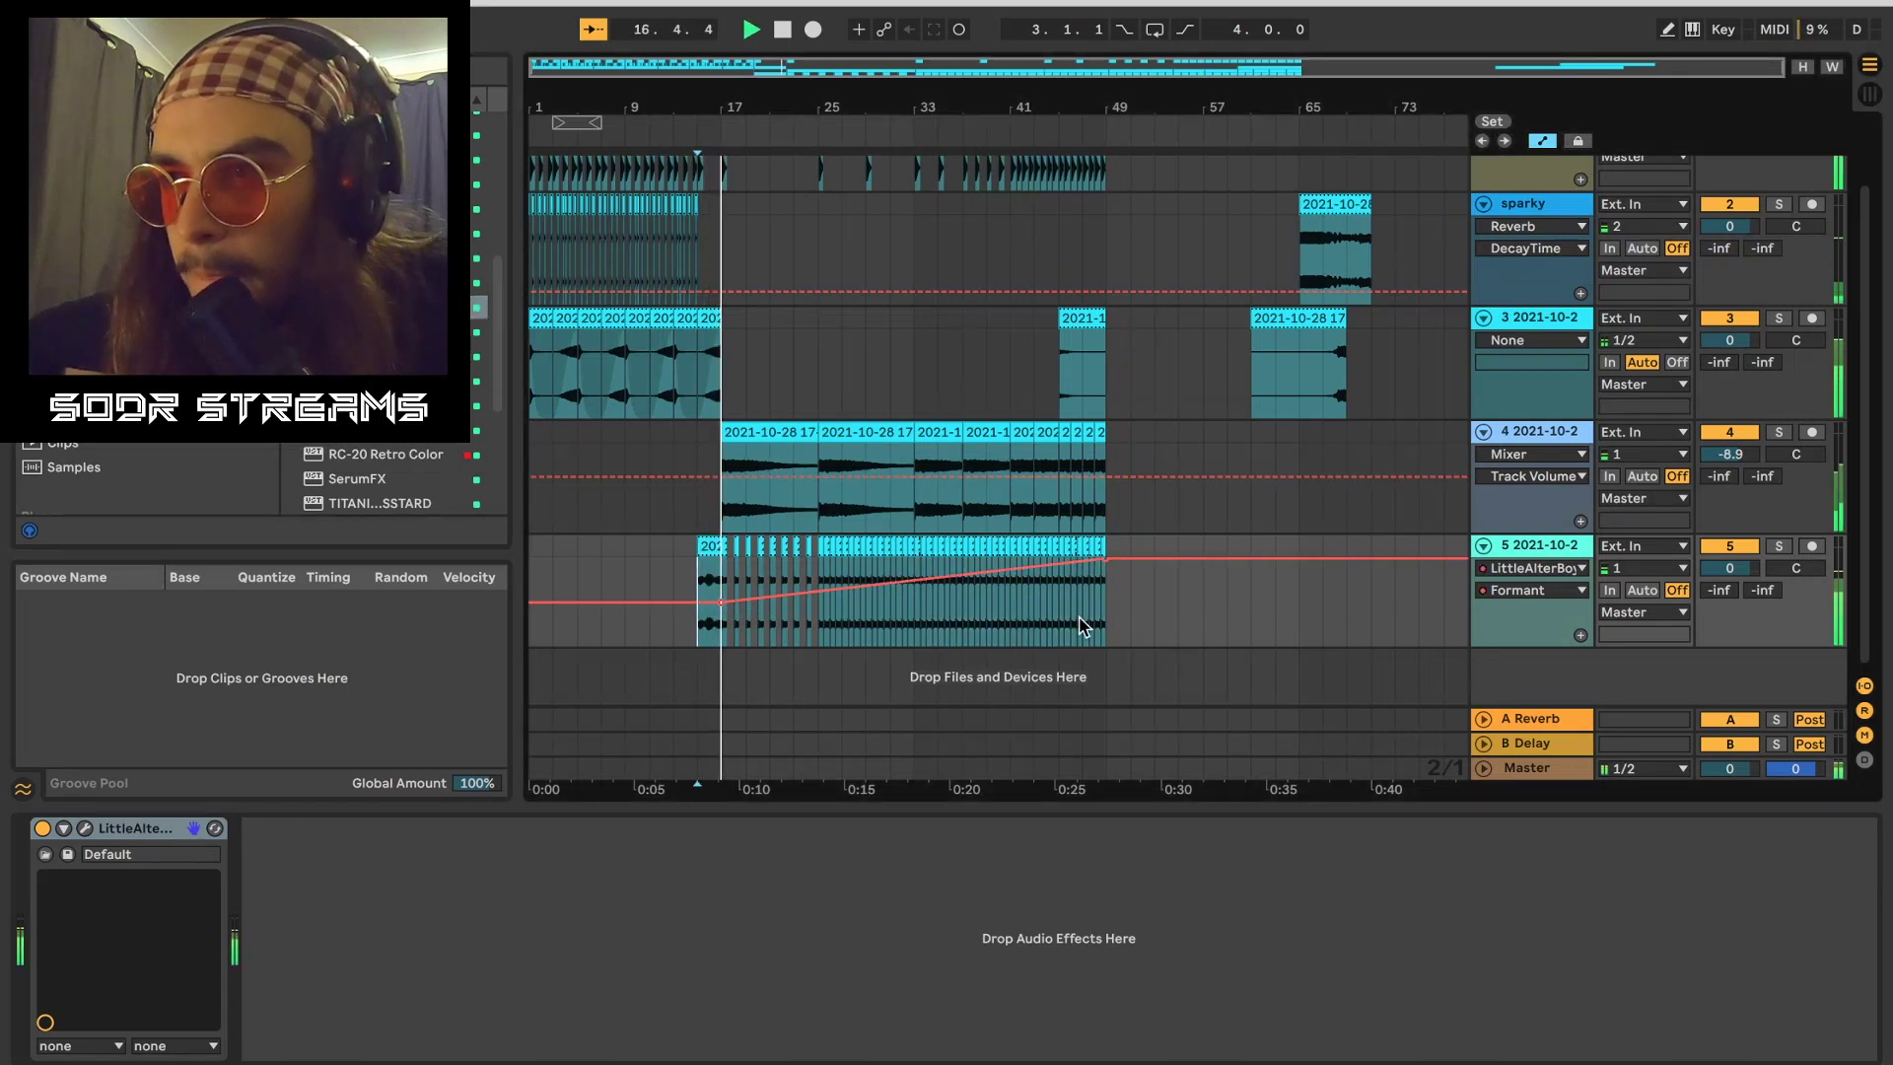
{"action": "key", "text": "a"}
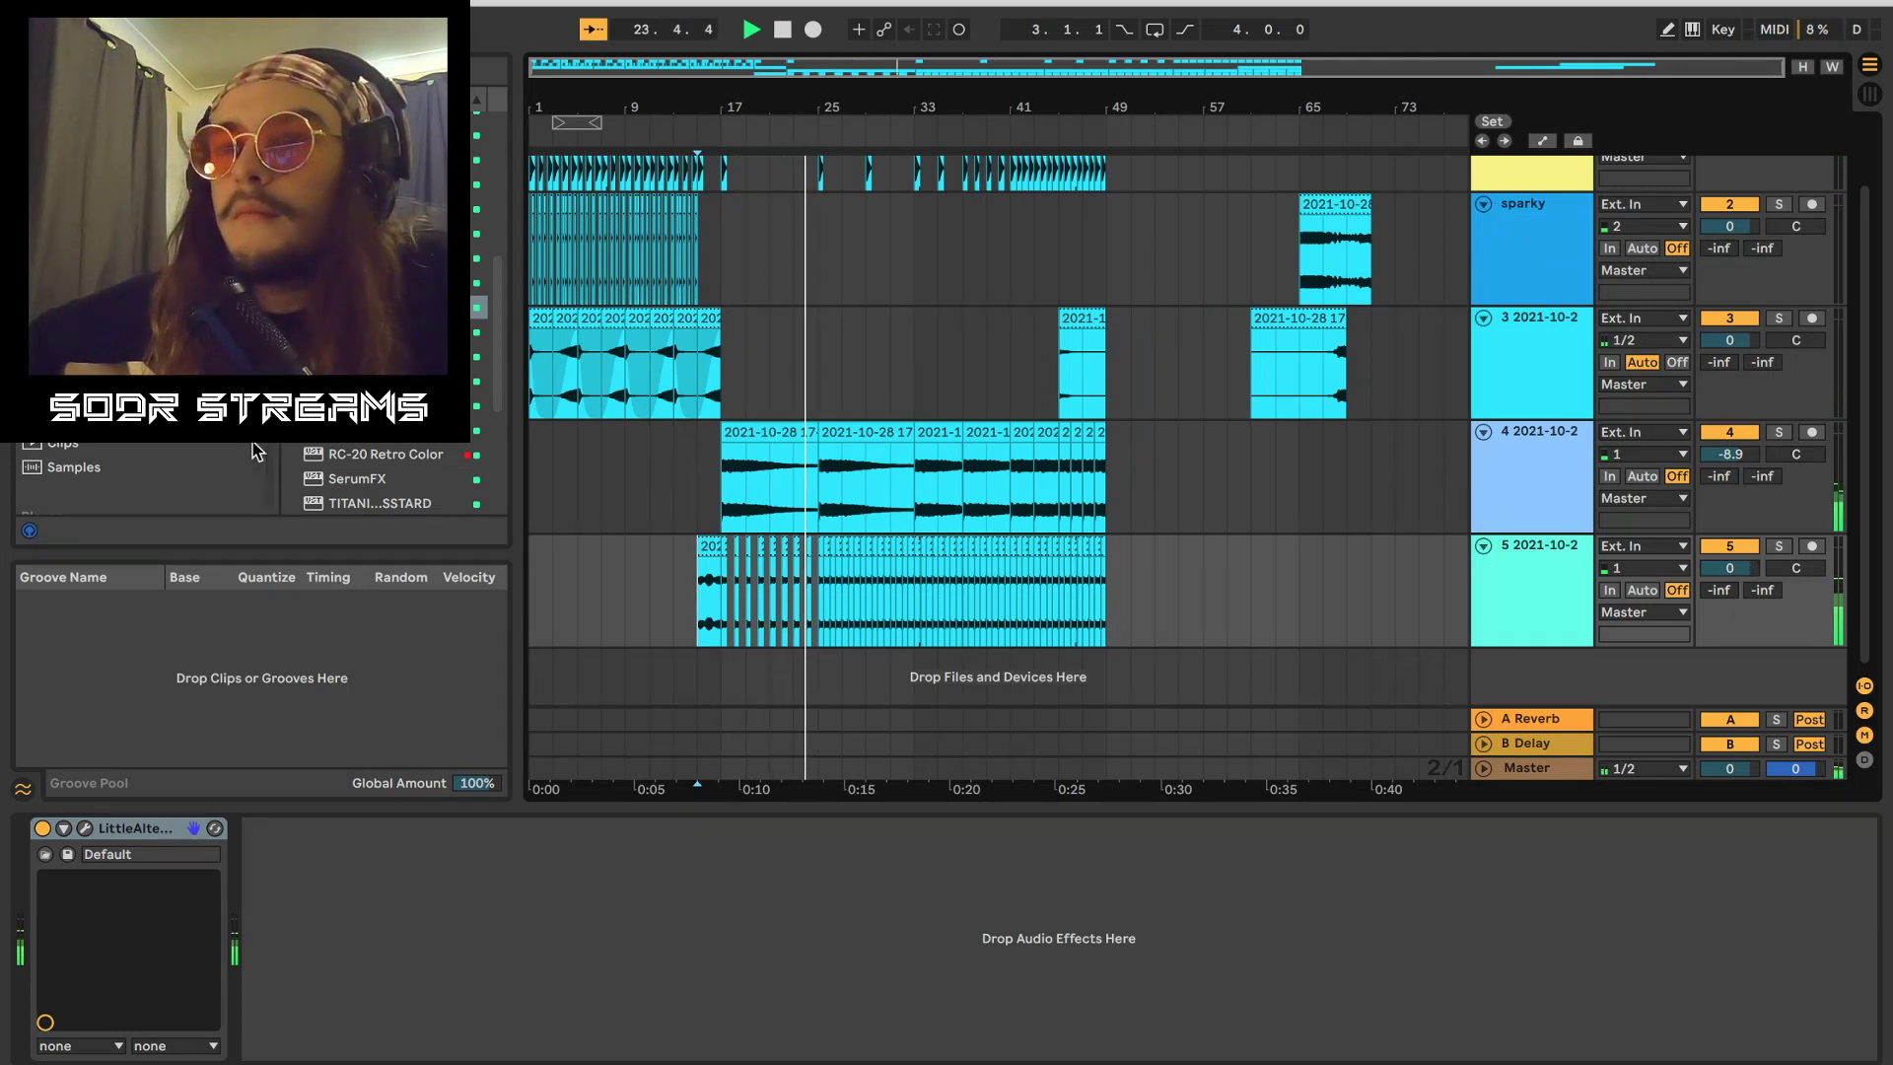
Step: Add a Saturator after LittleAlterBoy on track 5 and raise its drive during playback
{"action": "left_click", "coordinate": [89, 344]}
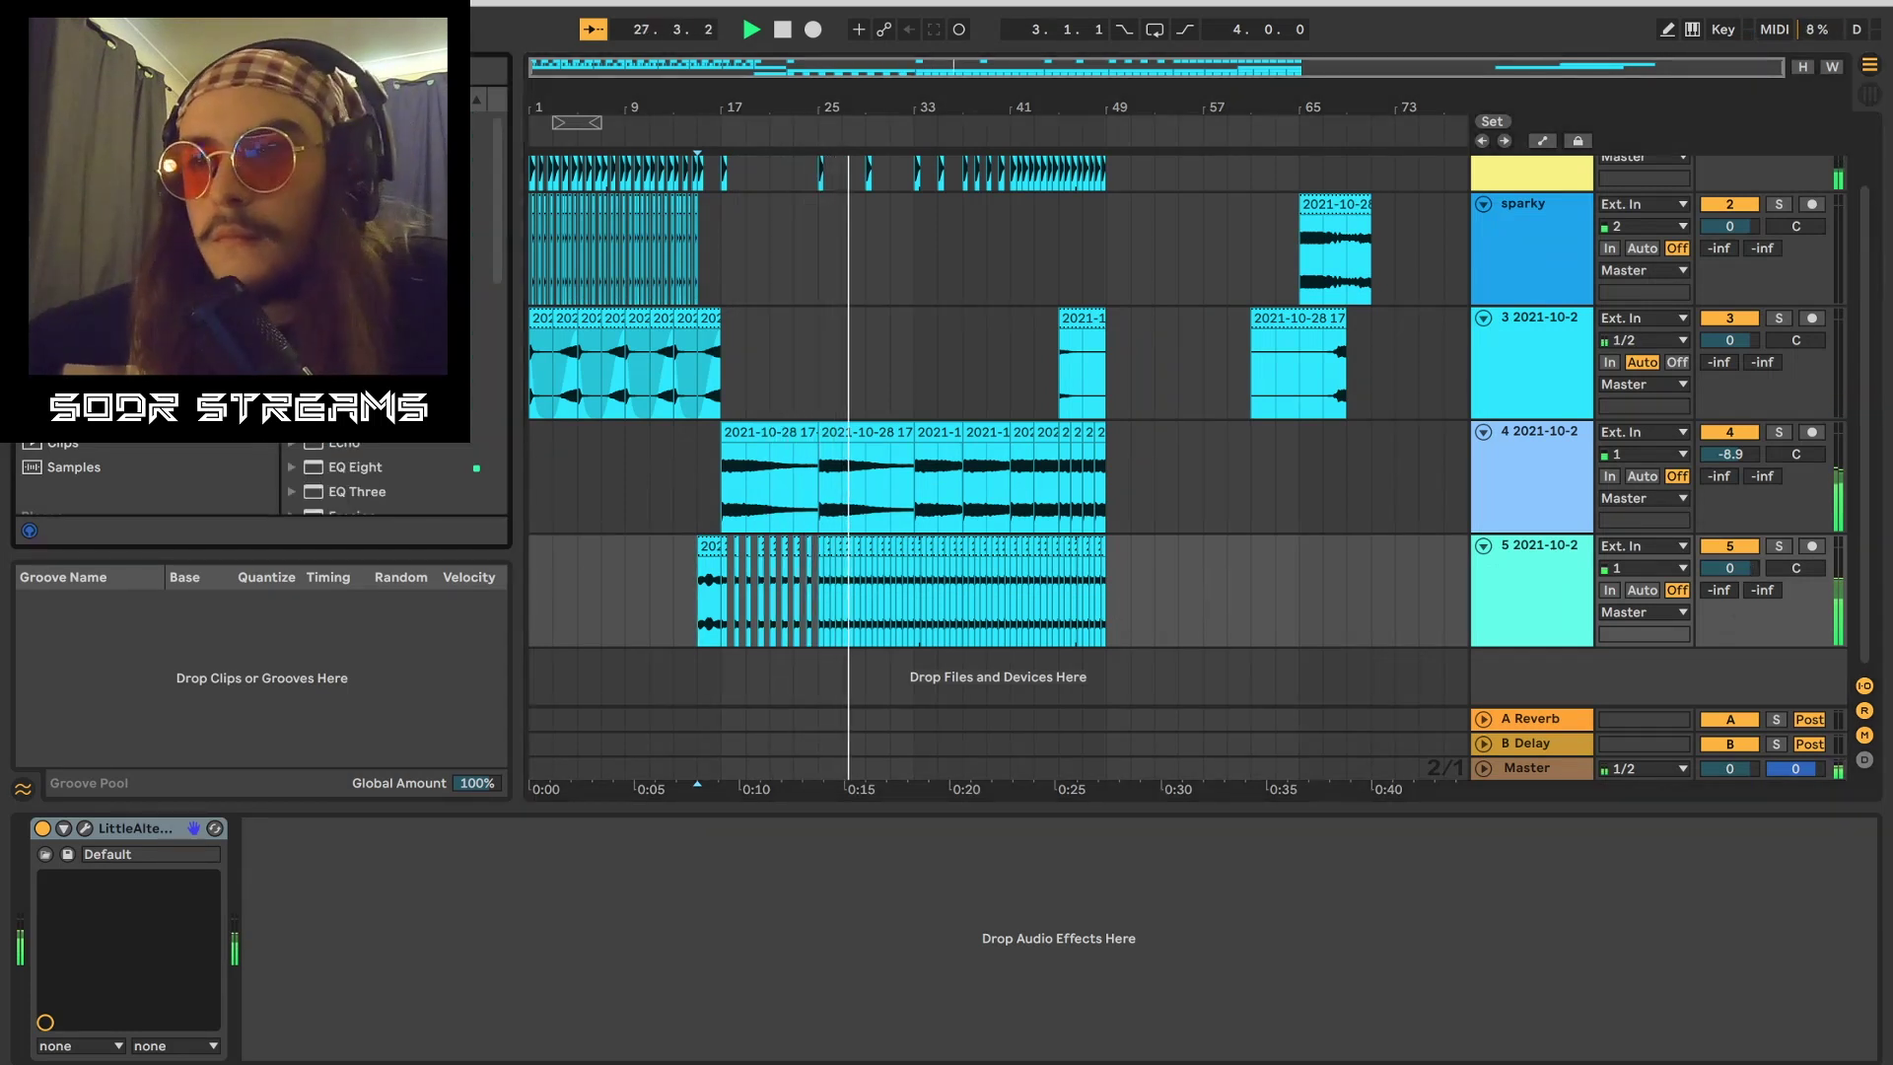
{"action": "scroll", "coordinate": [394, 325], "scroll_direction": "down", "scroll_amount": 10}
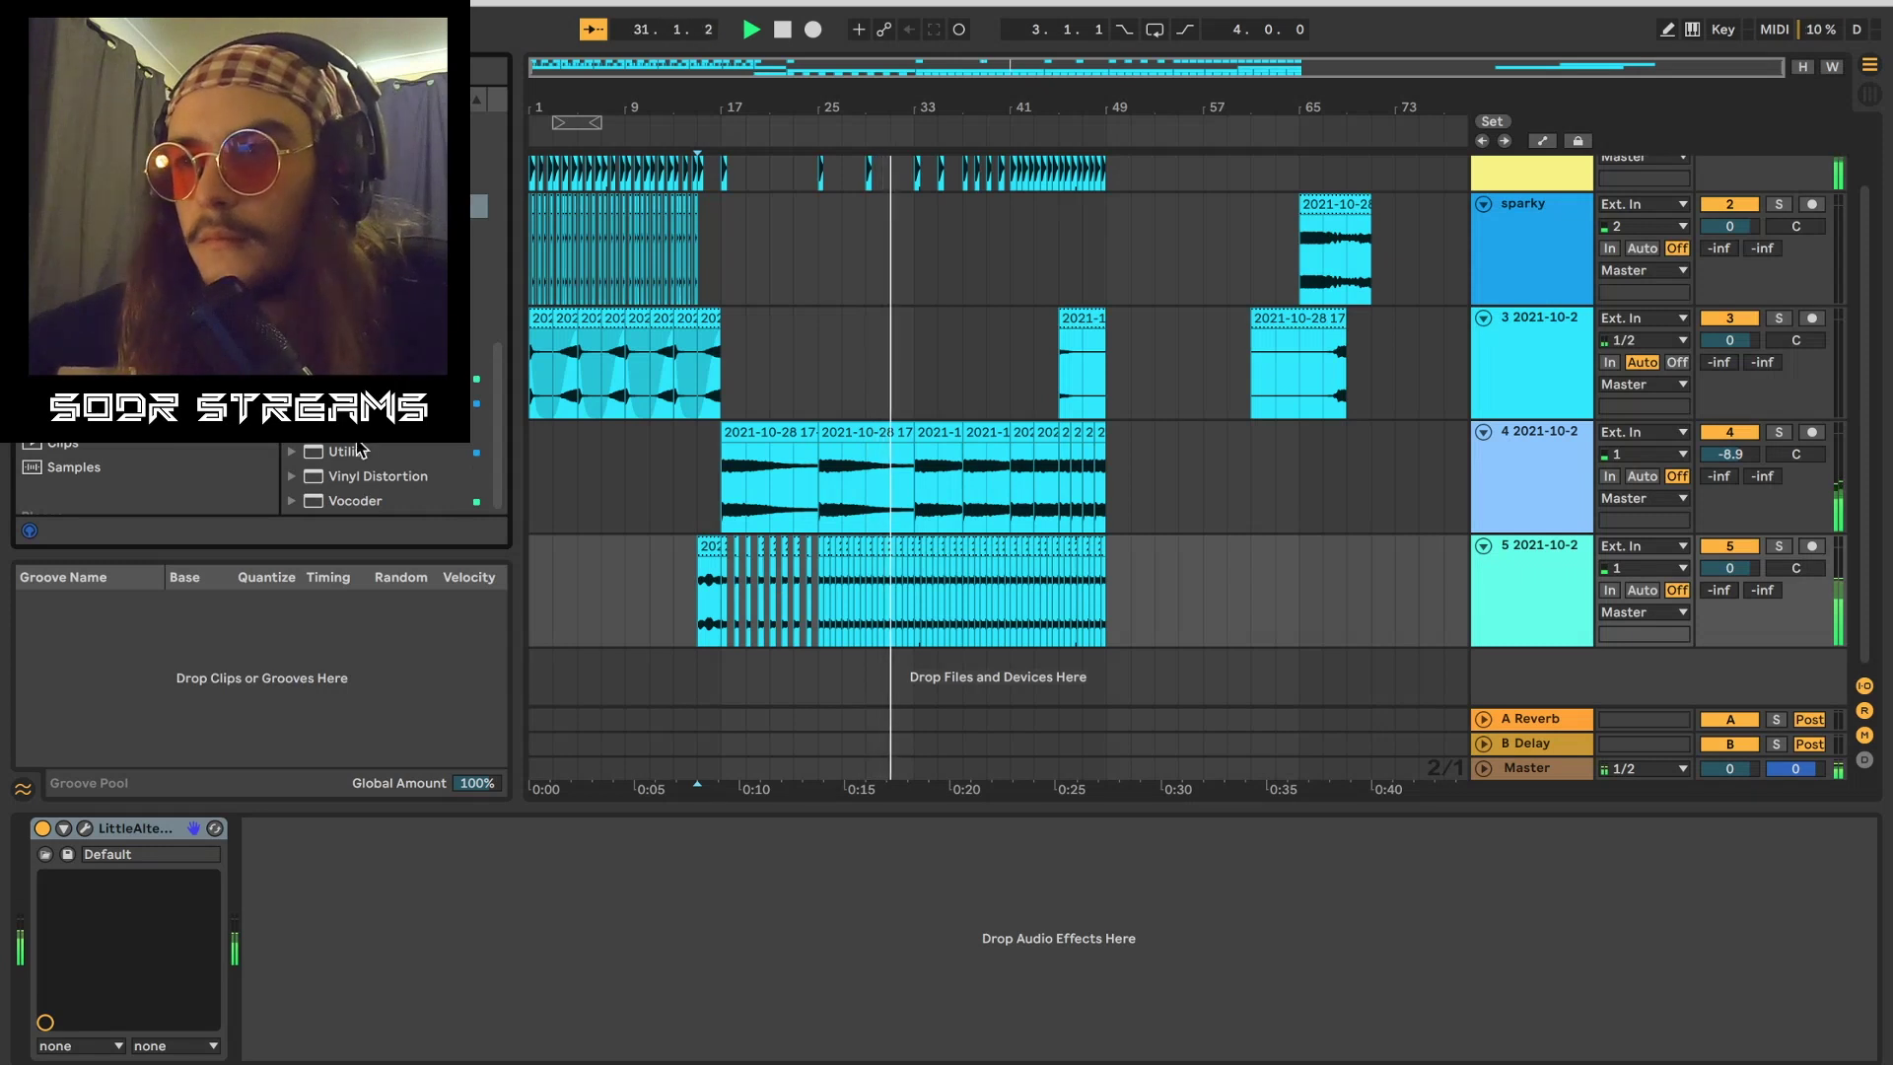
{"action": "left_click_drag", "start_coordinate": [353, 455], "coordinate": [548, 949]}
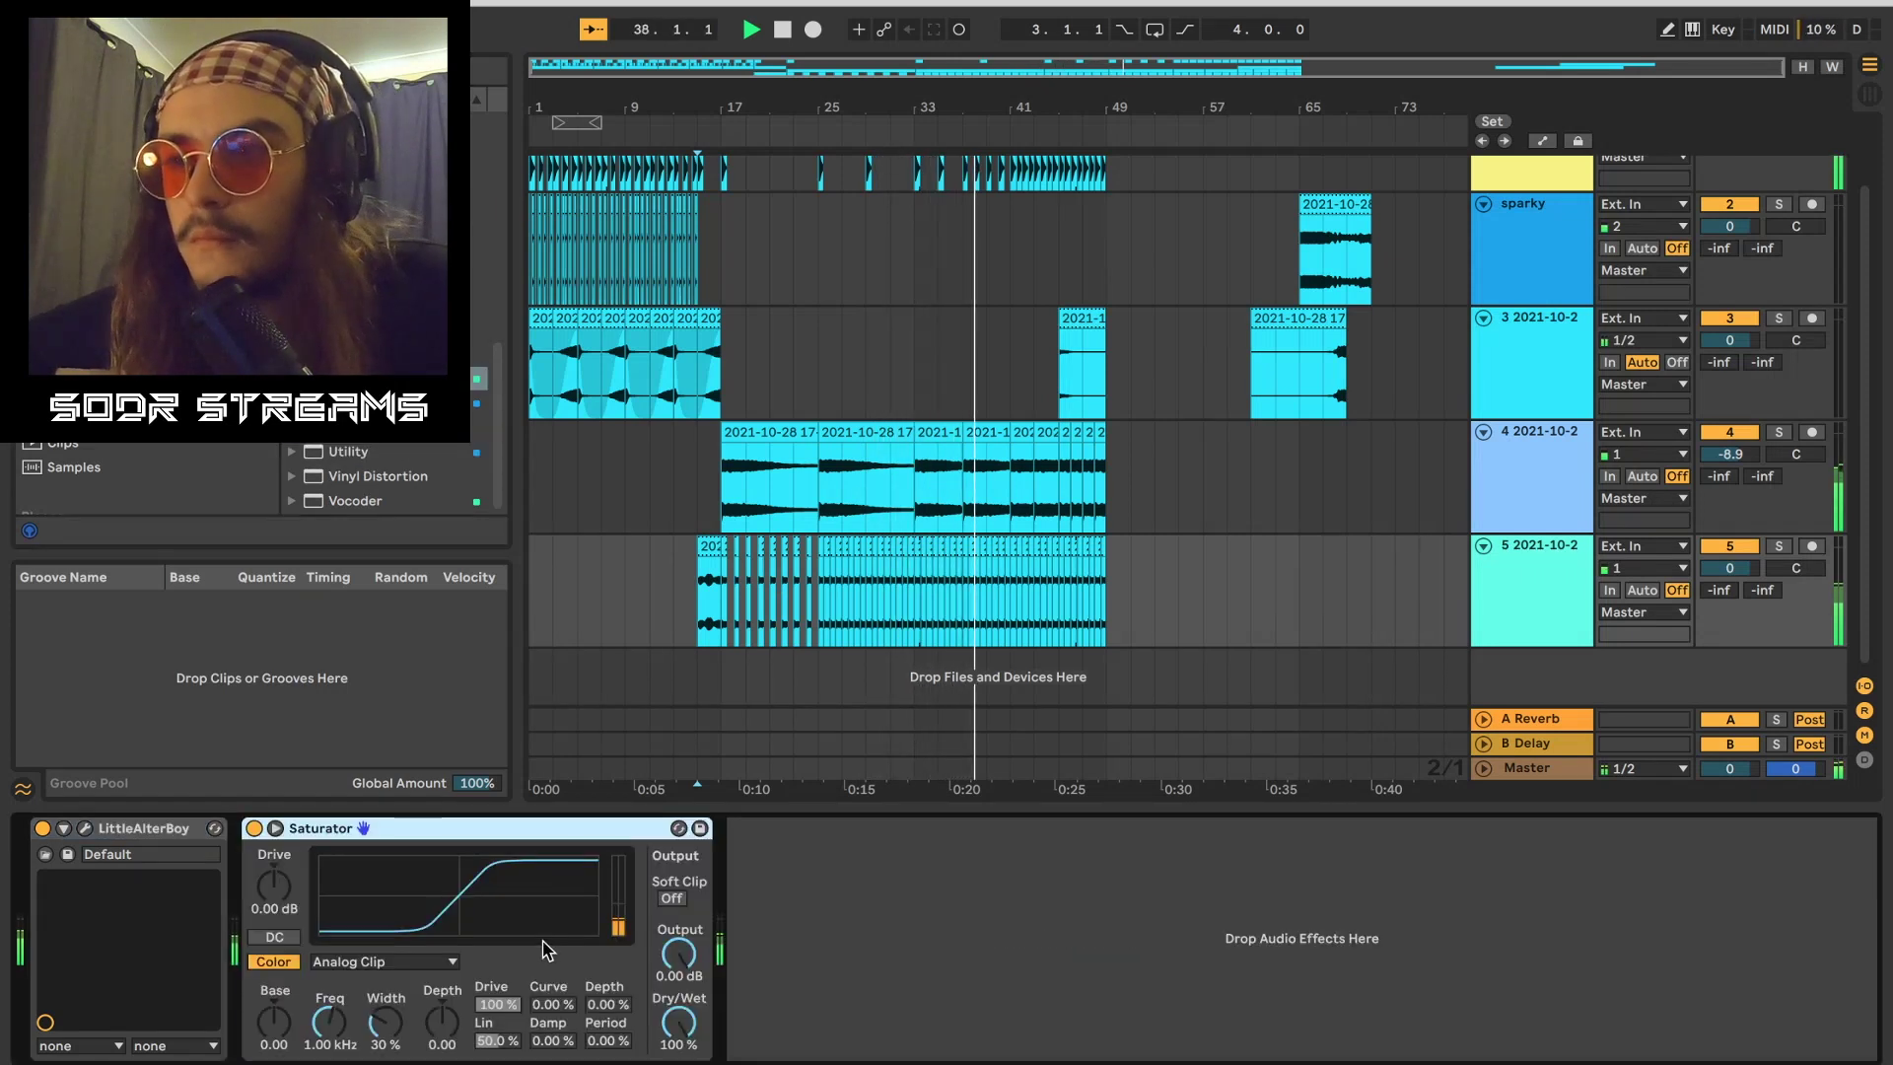
{"action": "left_click_drag", "start_coordinate": [260, 899], "coordinate": [260, 867]}
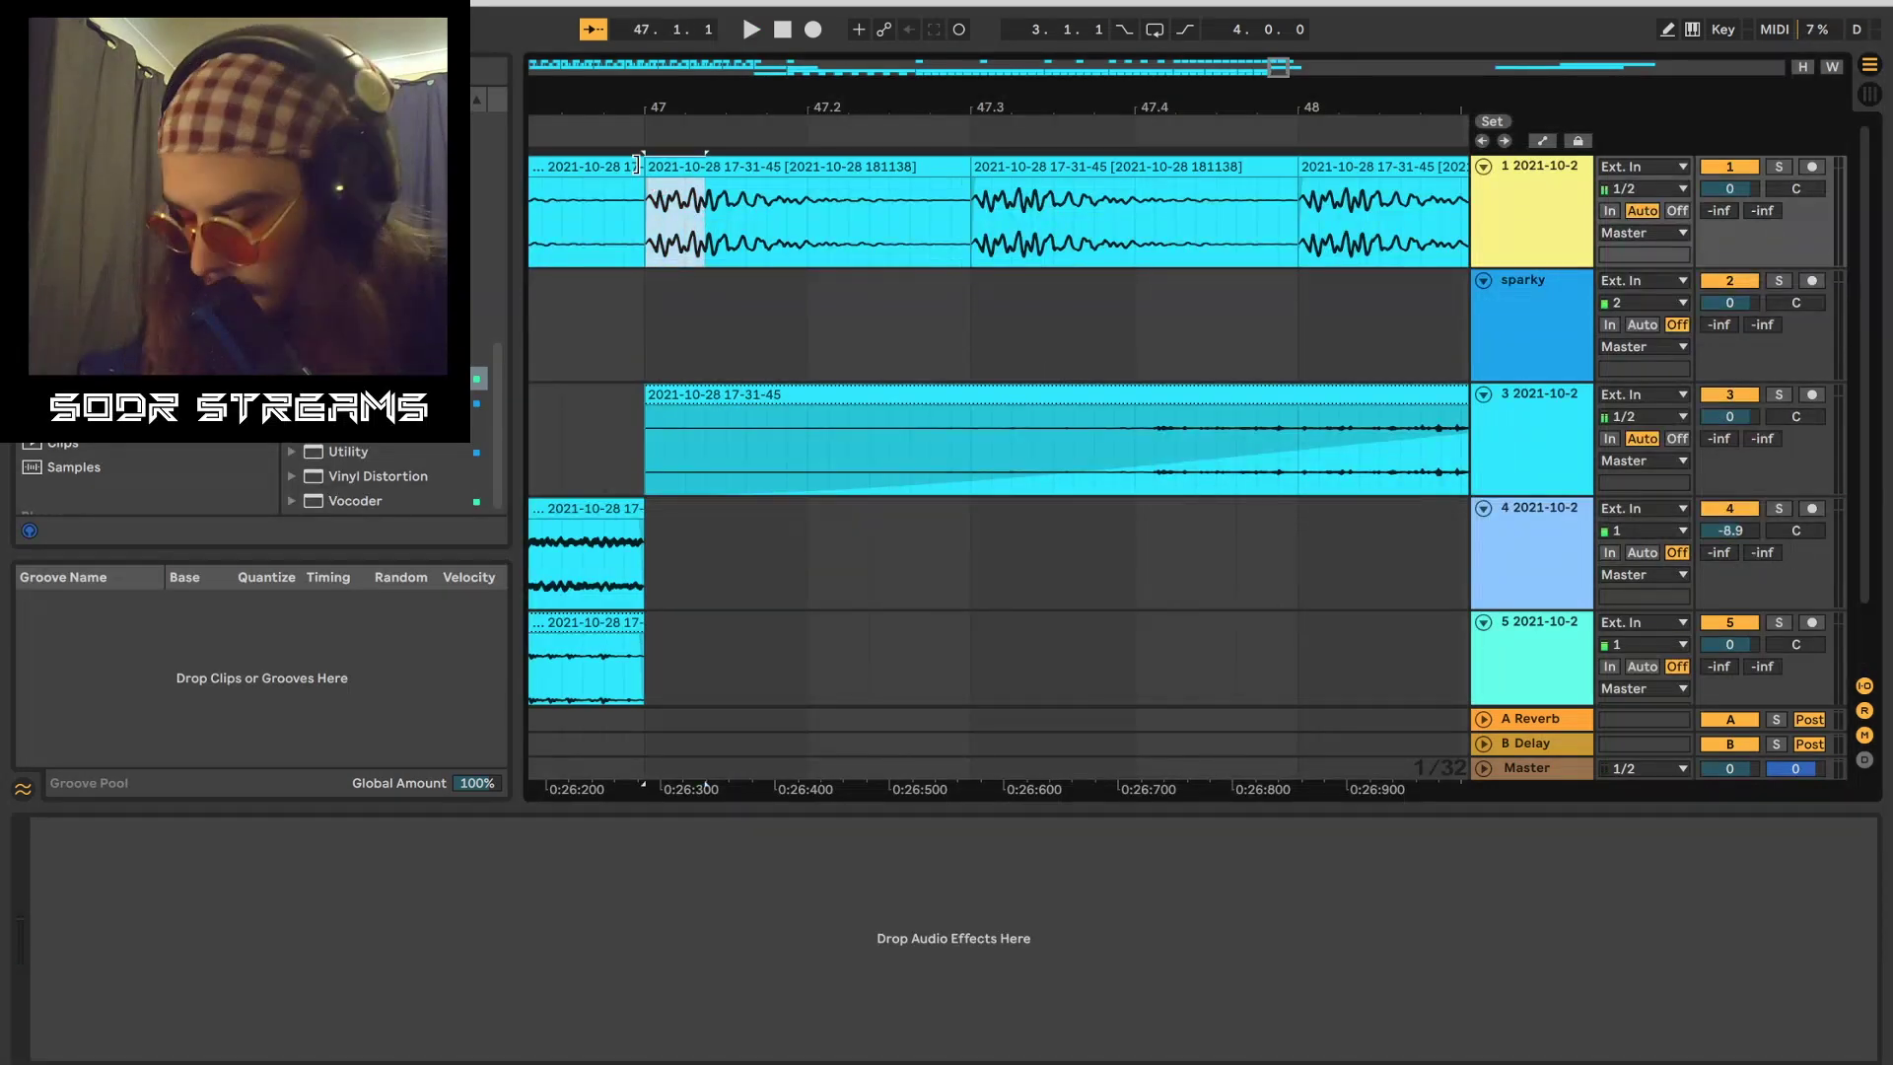
Step: Paste the copied start of the bar 47 hit between the track 1 hits and consolidate the stuttered pattern from bar 47 to 49
{"action": "left_click", "coordinate": [893, 199]}
{"action": "left_click", "coordinate": [908, 203]}
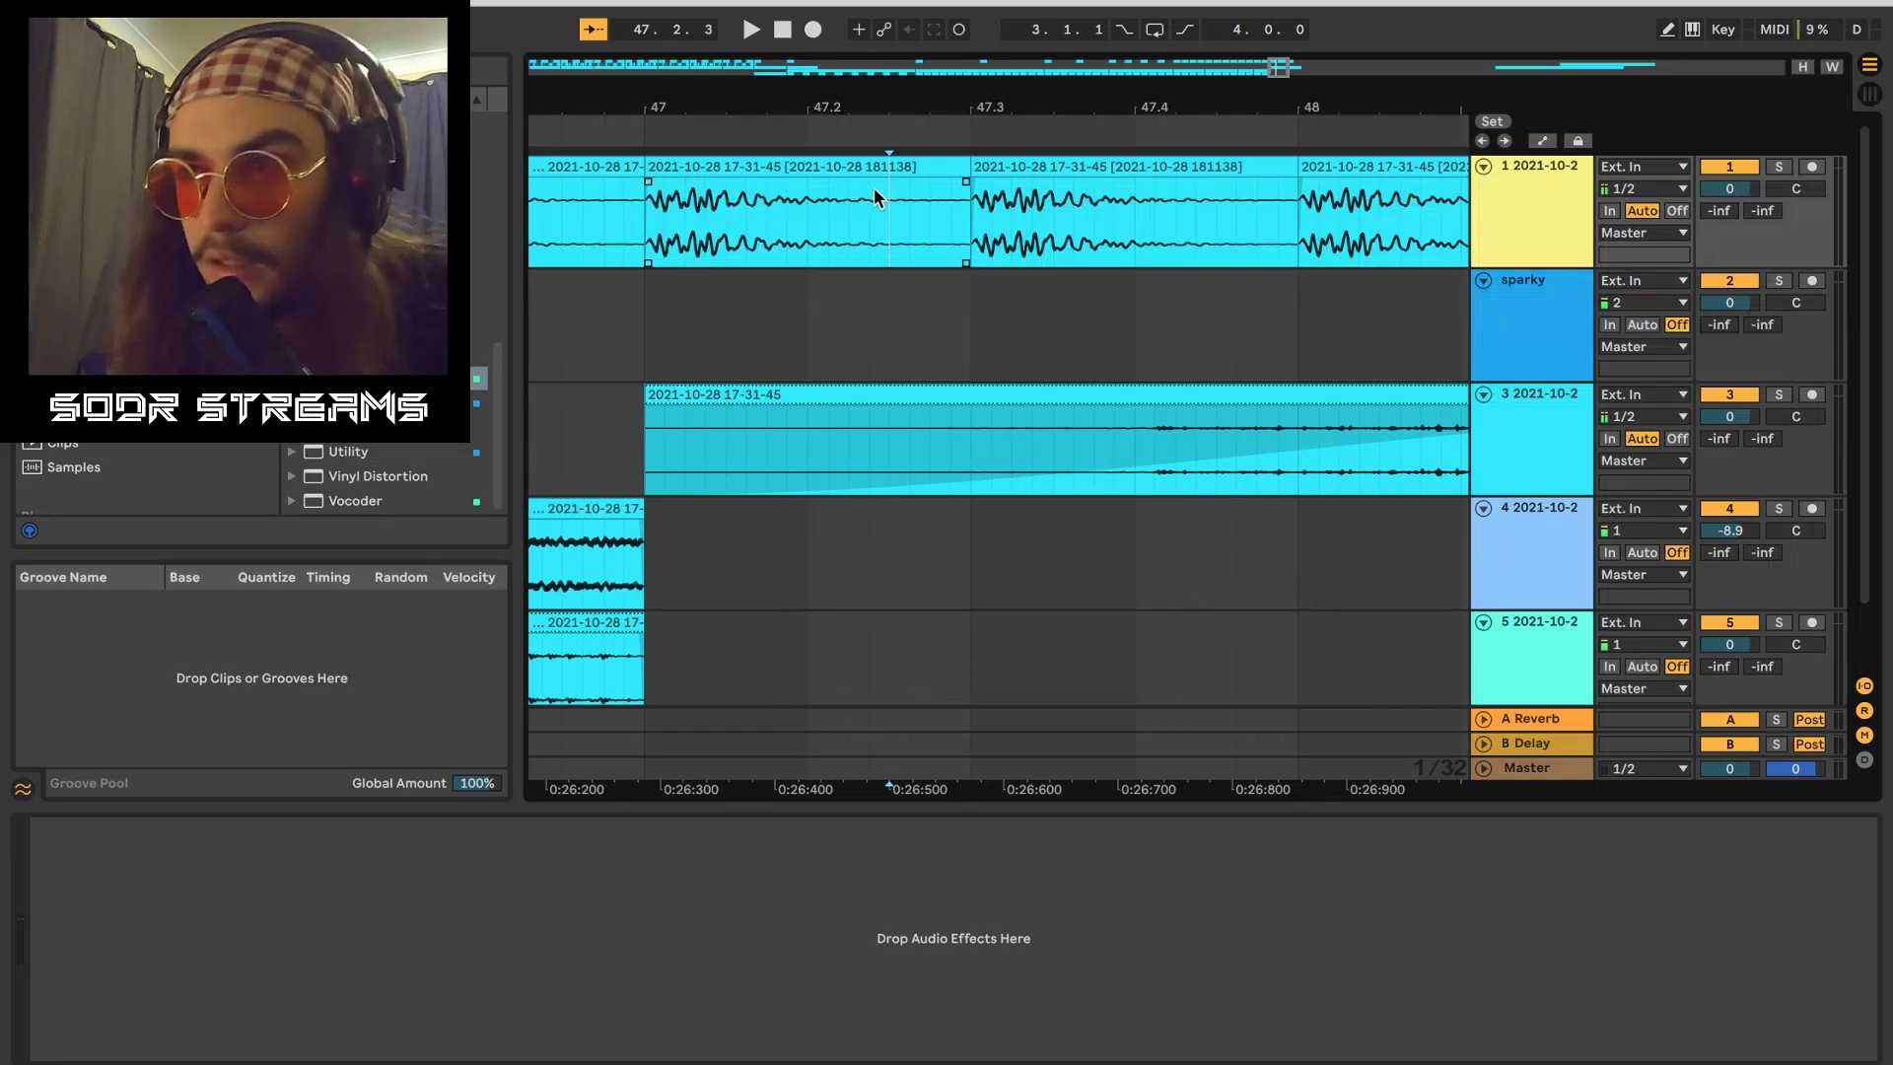
{"action": "key", "text": "super+v"}
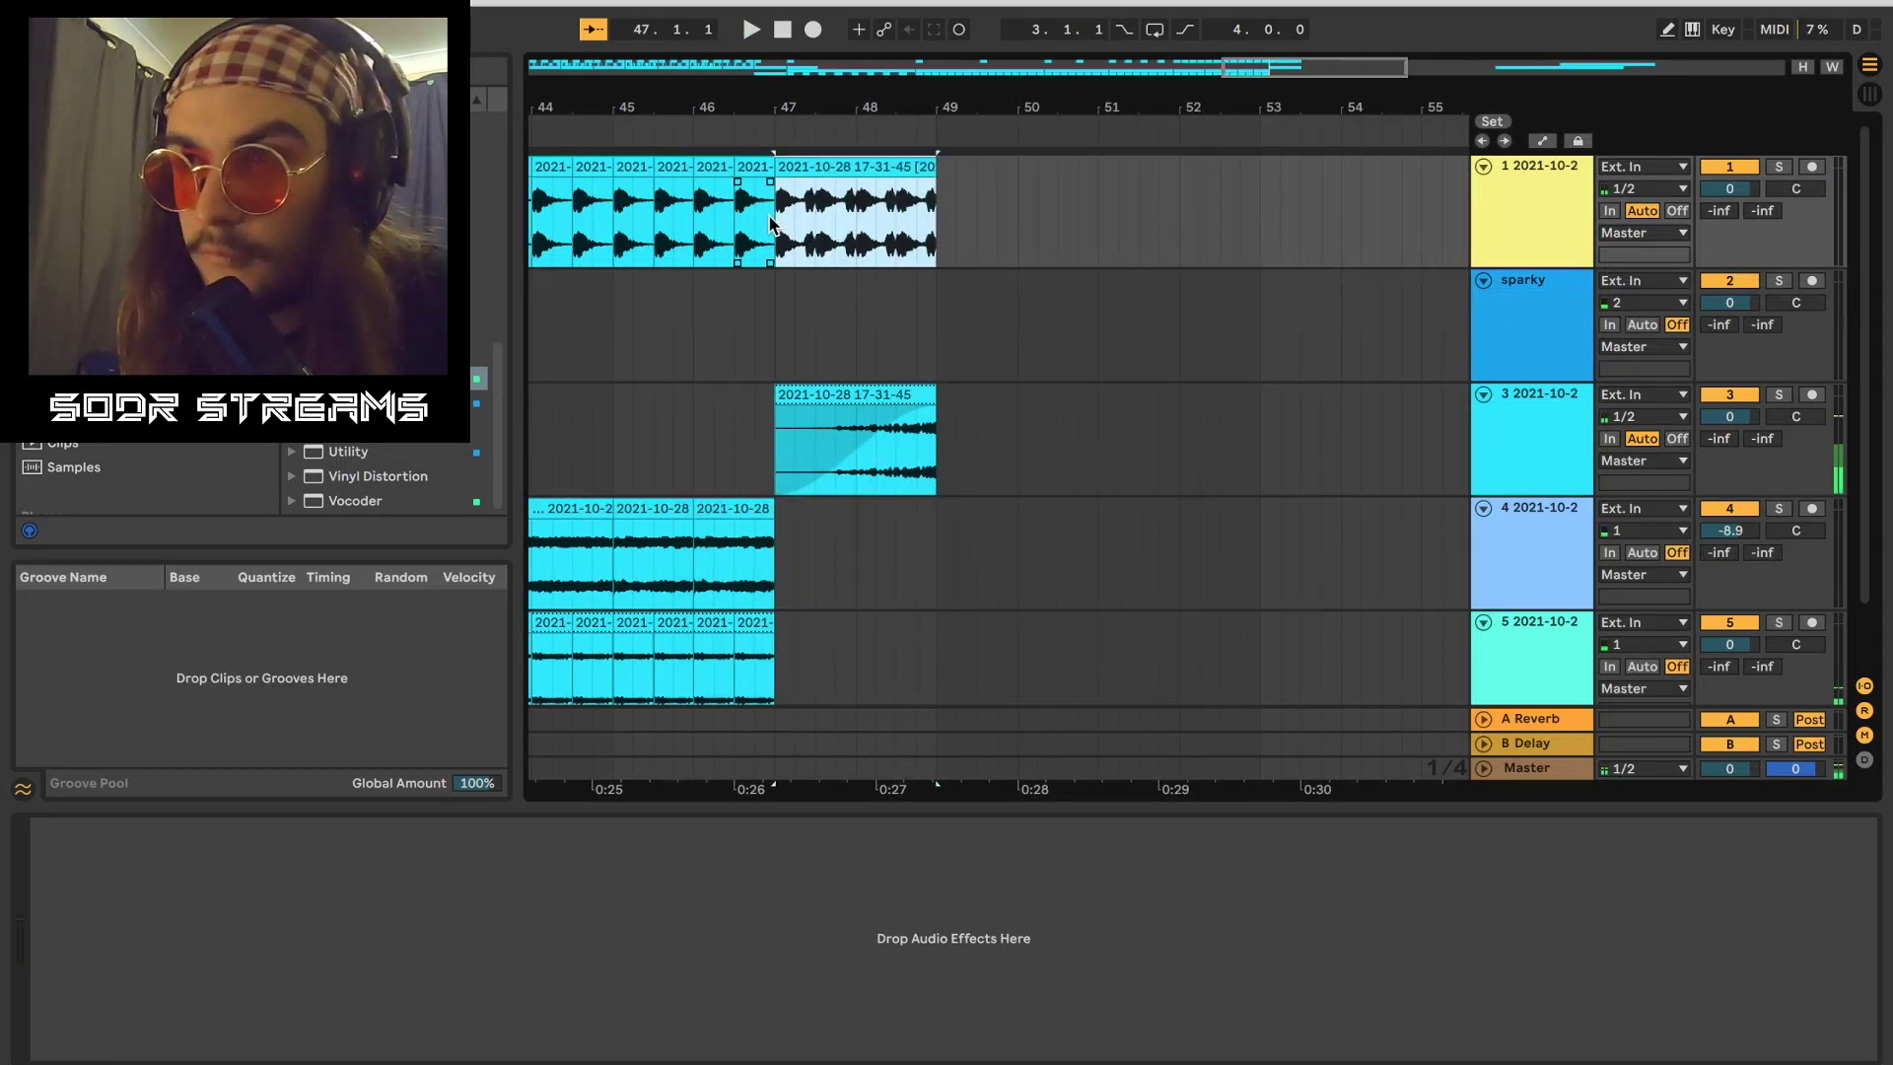
Step: Shape a curved fade-out on the track 1 stutter clip from bar 47 to 49 and play the section
{"action": "left_click_drag", "start_coordinate": [931, 182], "coordinate": [727, 197]}
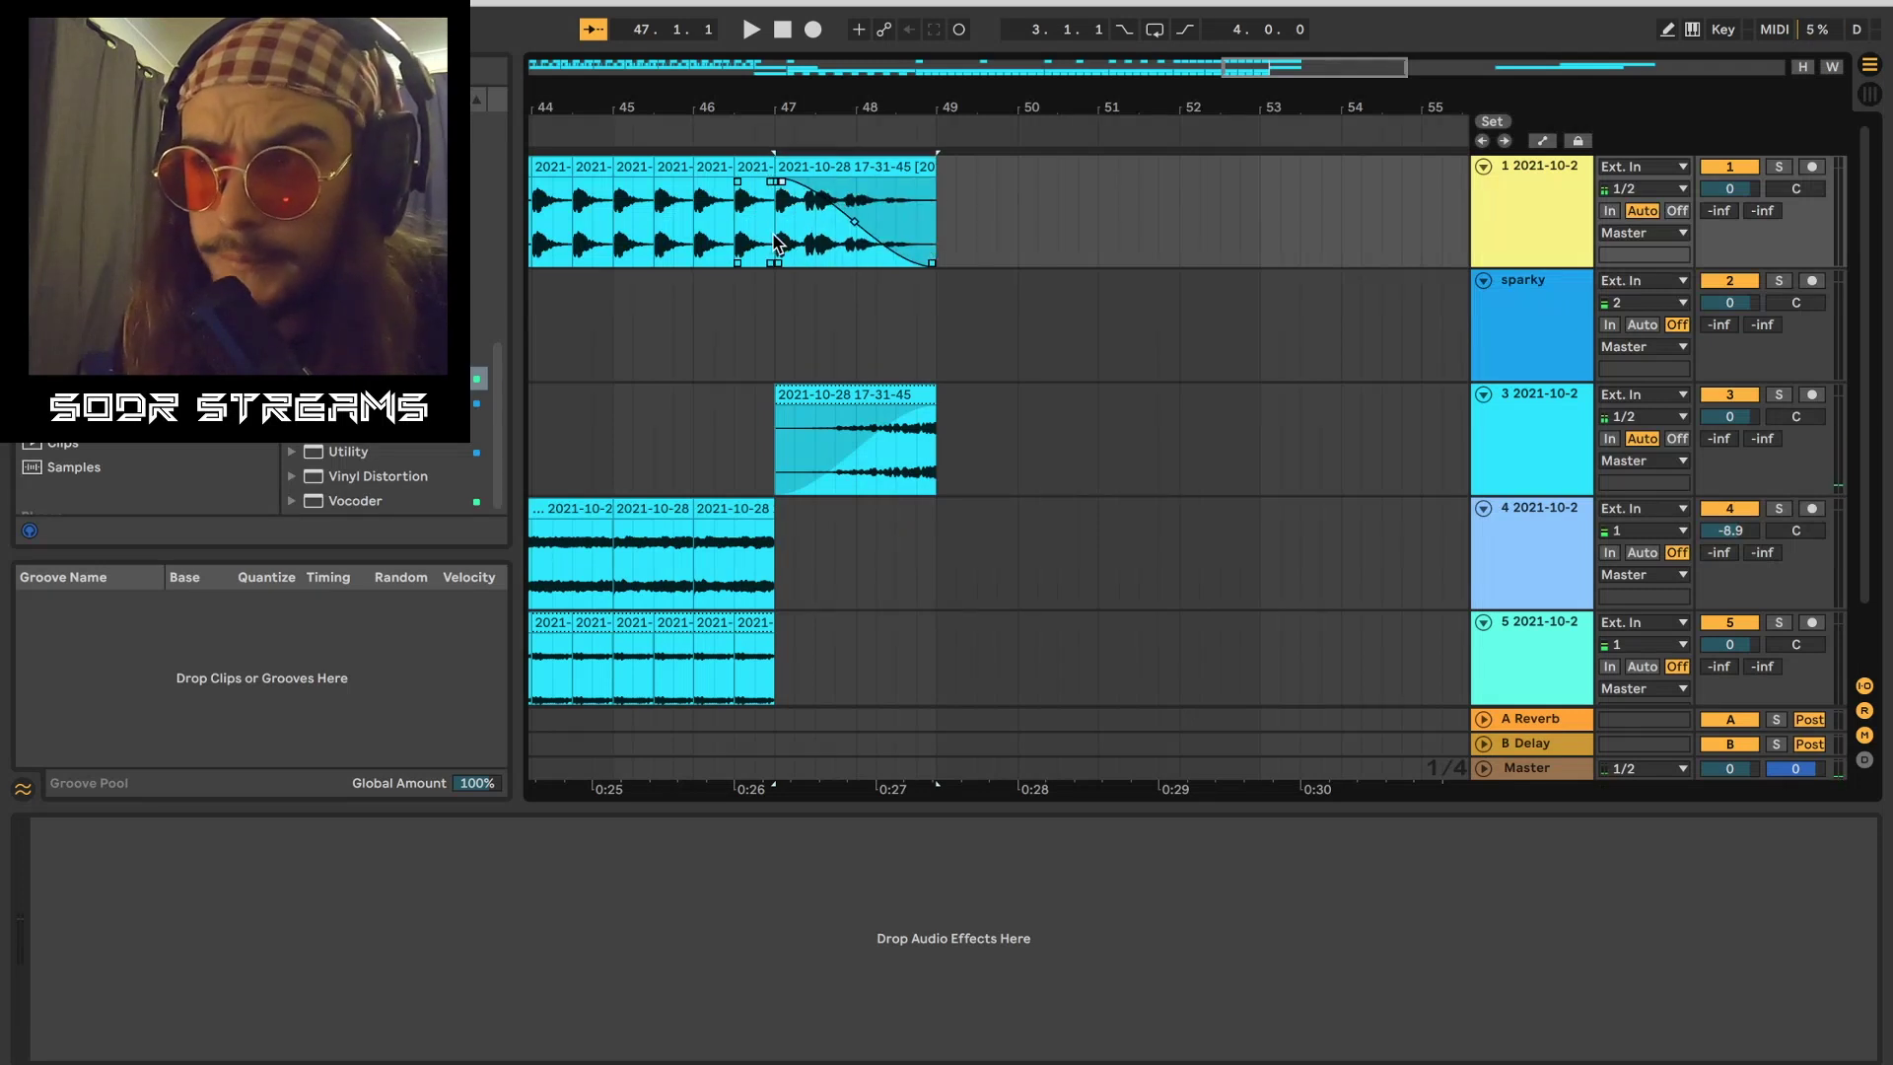
{"action": "key", "text": "space"}
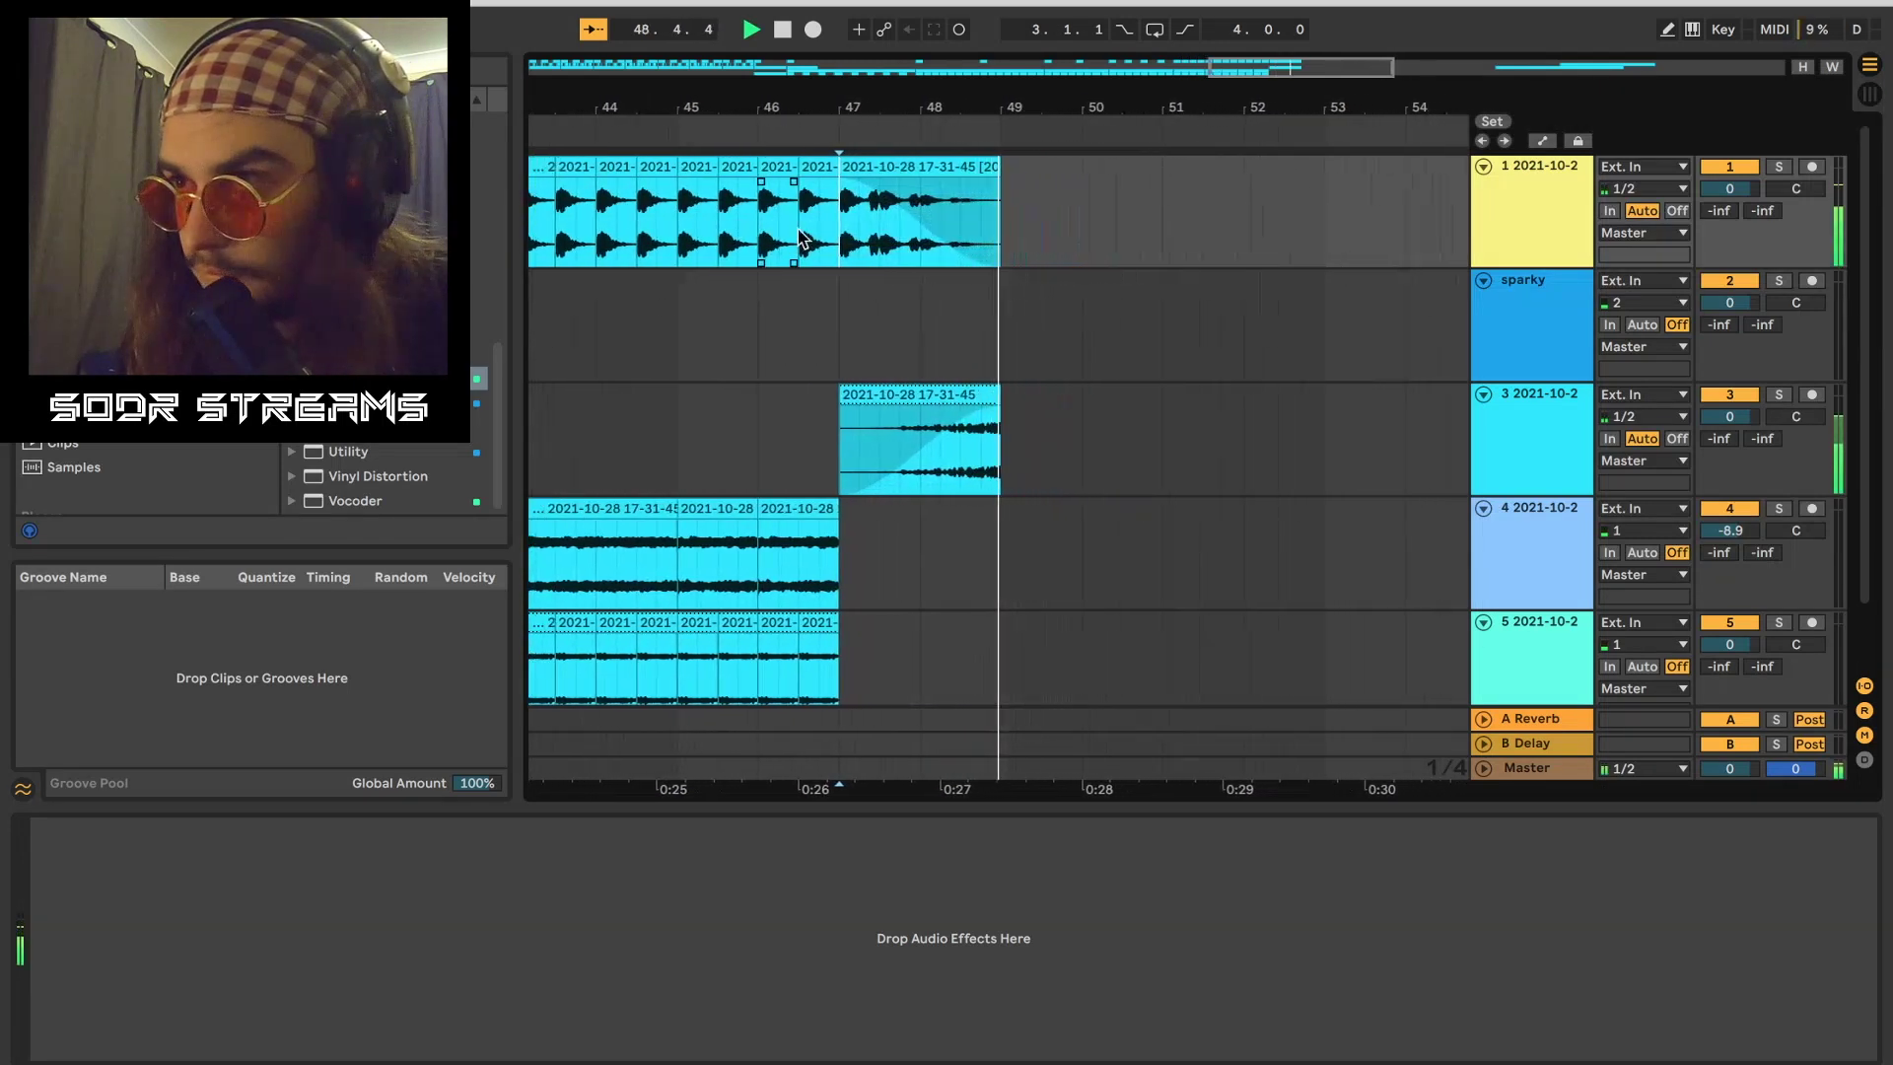
{"action": "key", "text": "space"}
{"action": "key", "text": "space"}
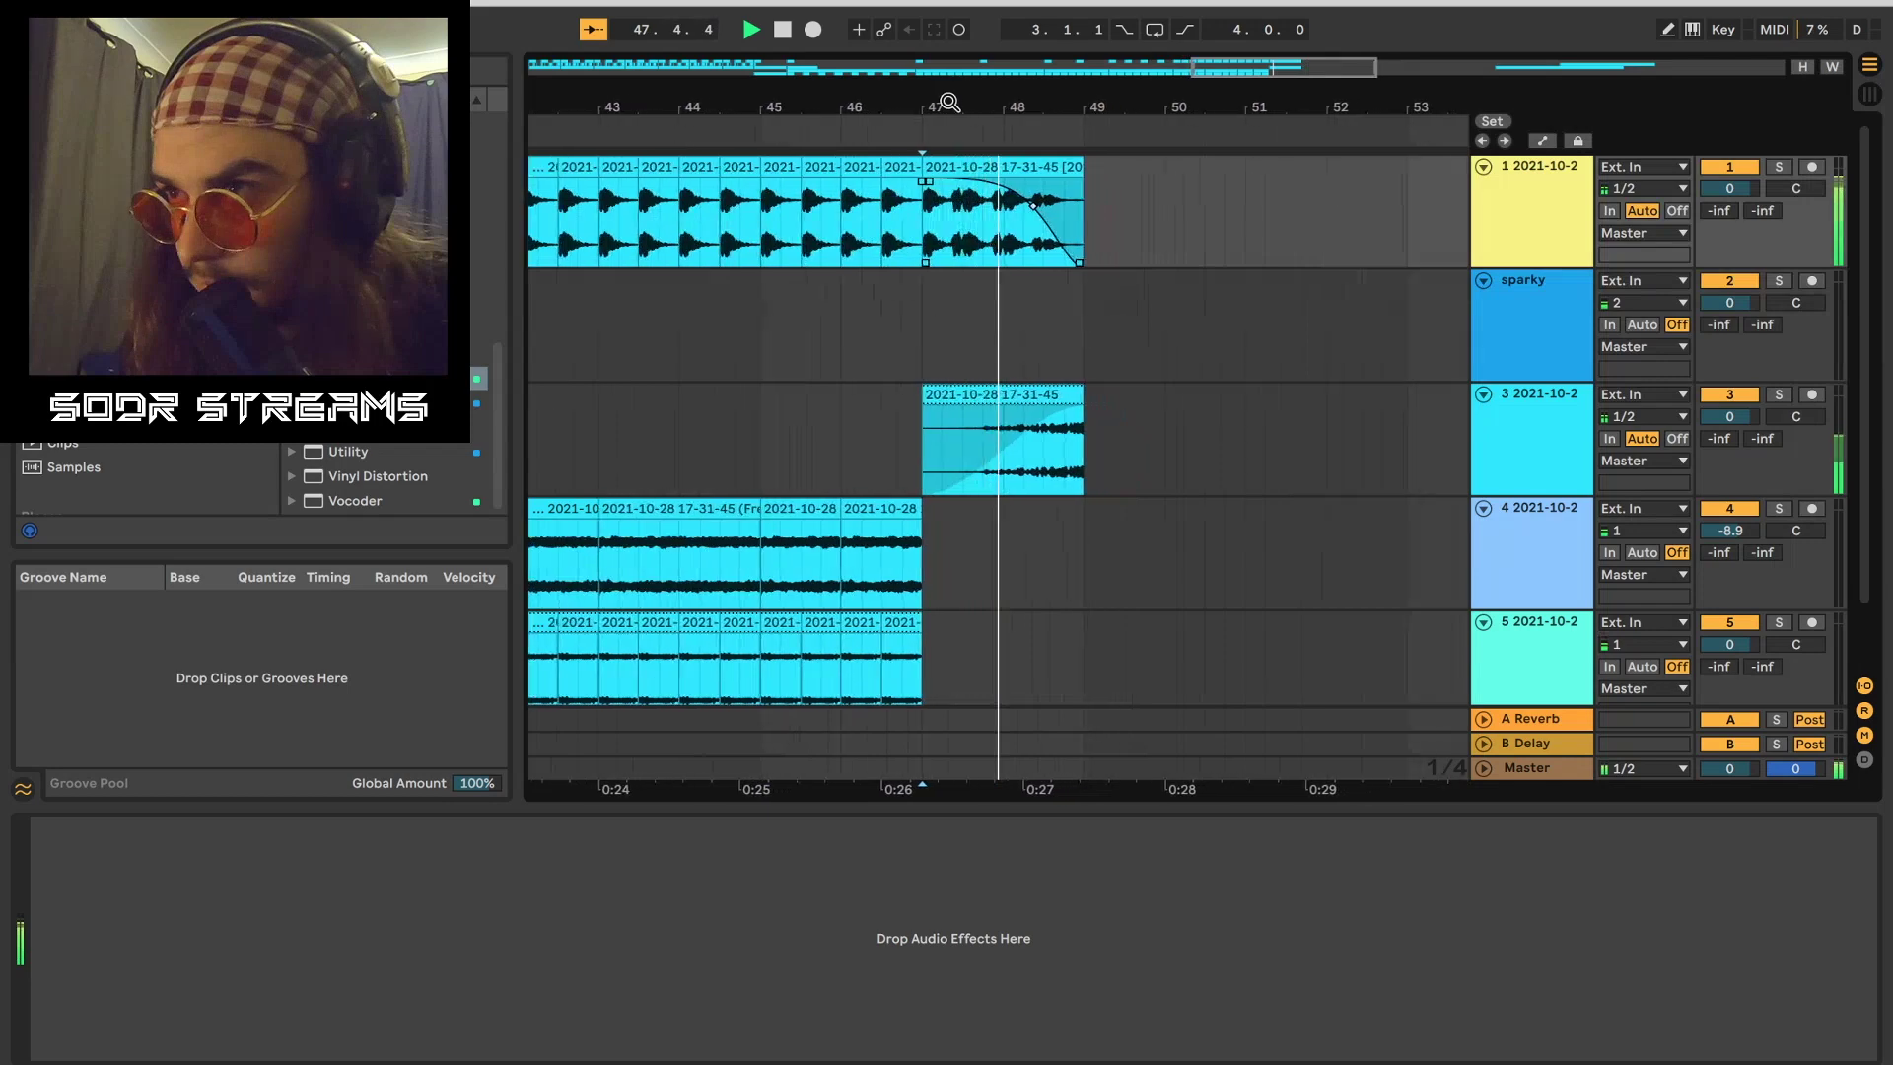
{"action": "left_click_drag", "start_coordinate": [951, 103], "coordinate": [1083, 105]}
{"action": "key", "text": "space"}
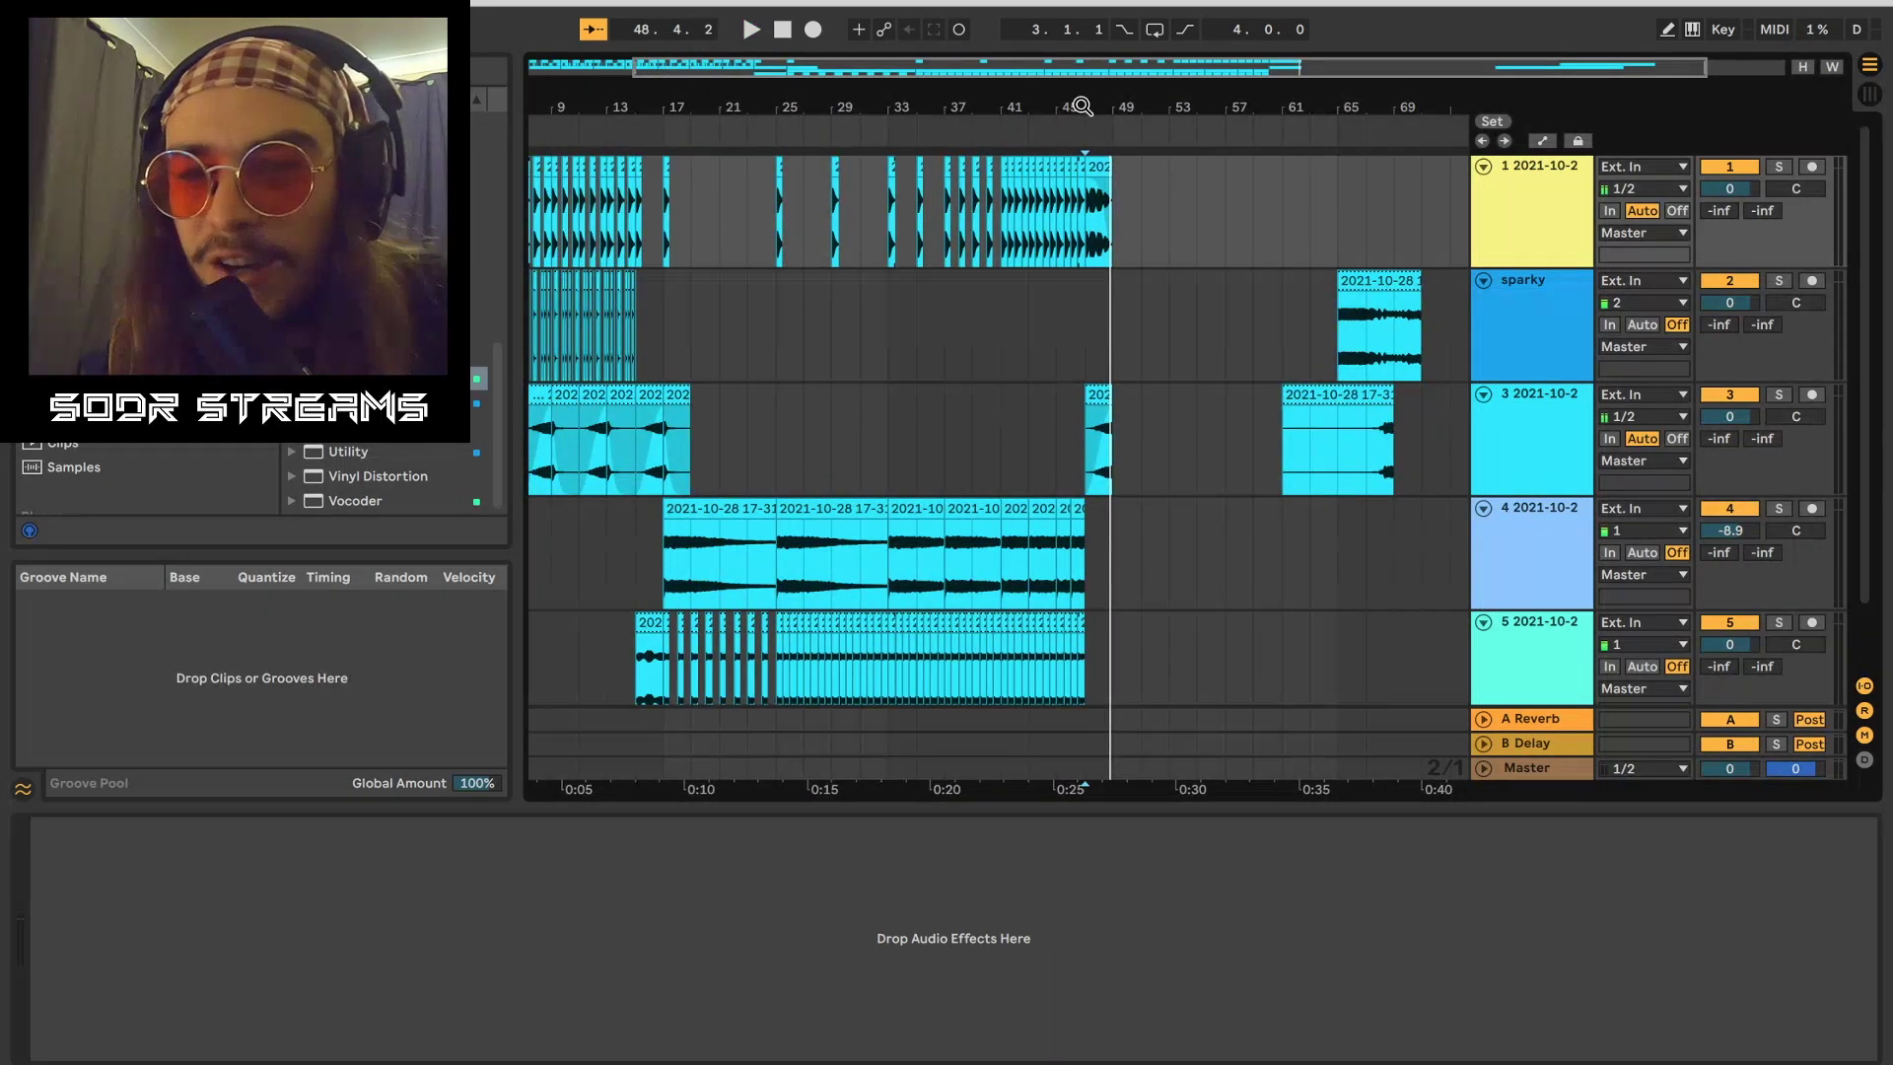
Step: Place a faded-in texture on the sparky track from bar 45 to 49 and a half-bar hit at bar 49 on its own top track
{"action": "left_click_drag", "start_coordinate": [1075, 105], "coordinate": [1080, 93]}
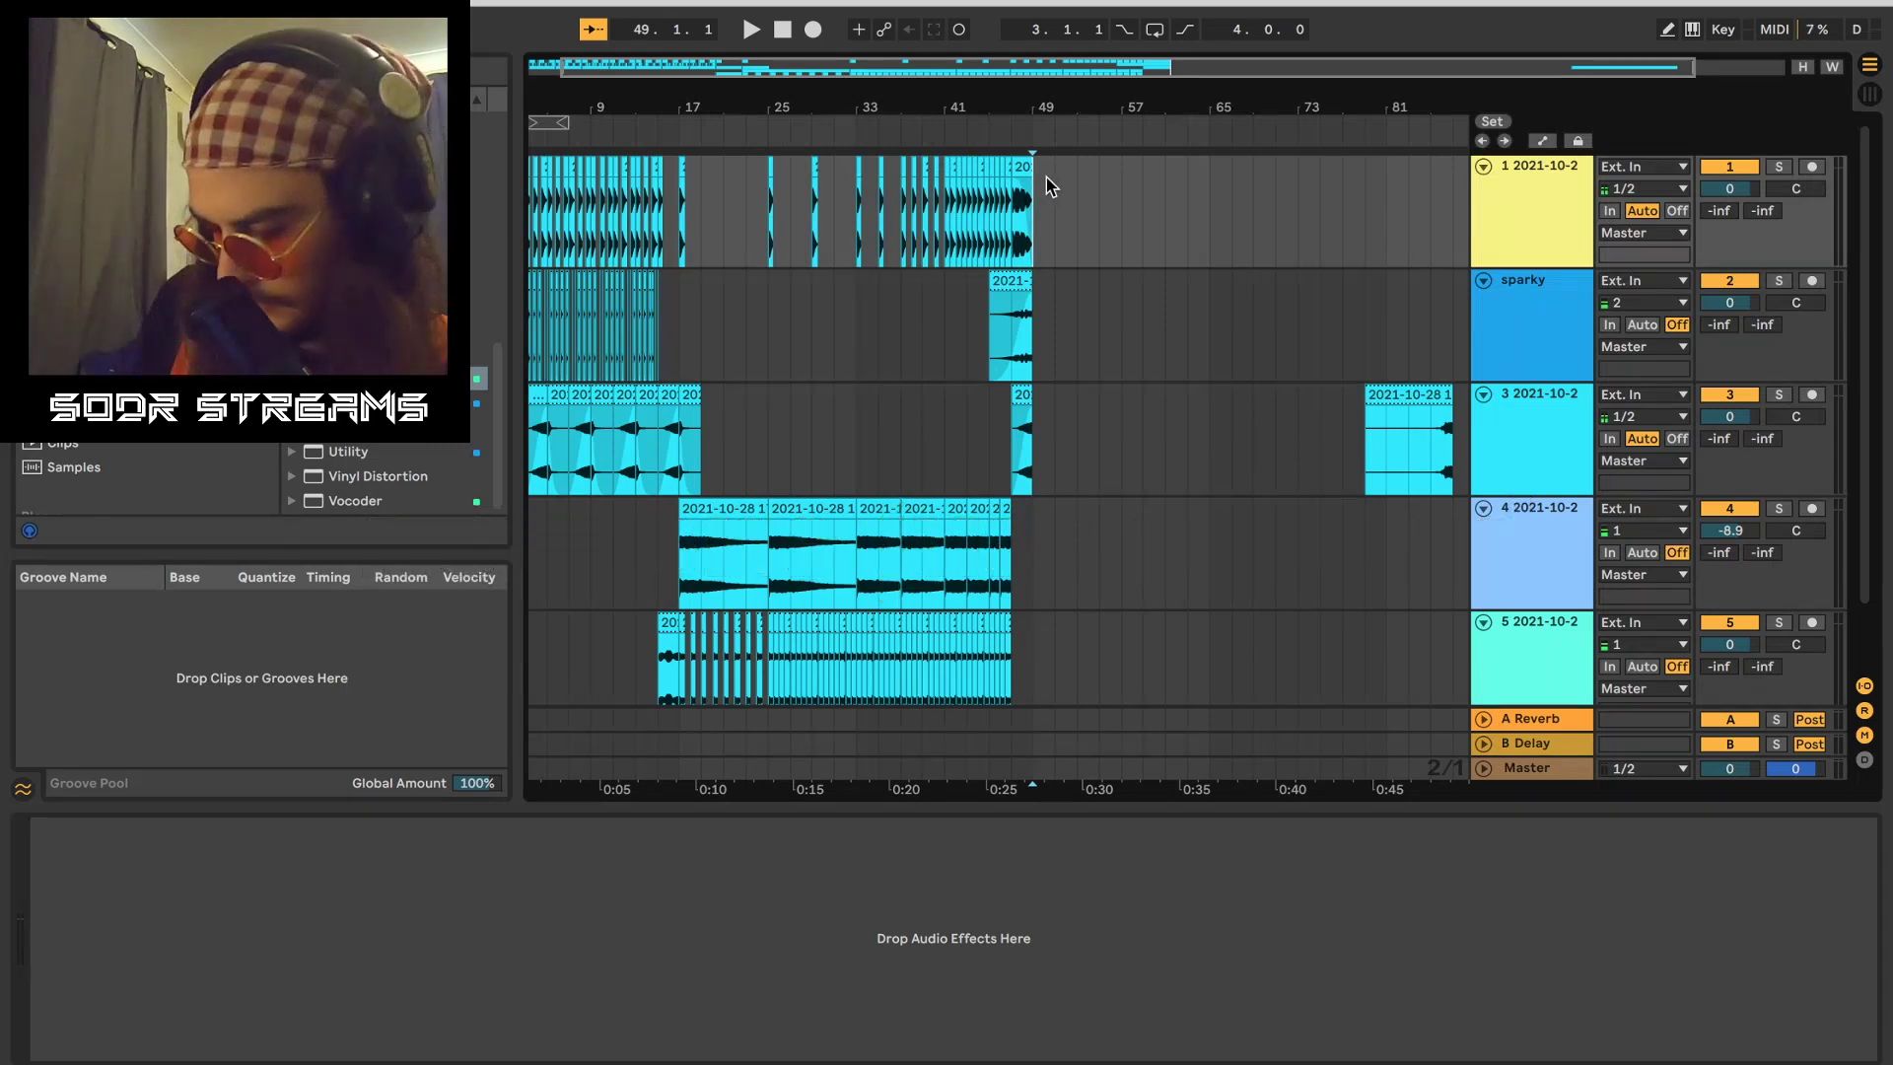
{"action": "left_click_drag", "start_coordinate": [1032, 100], "coordinate": [1033, 103]}
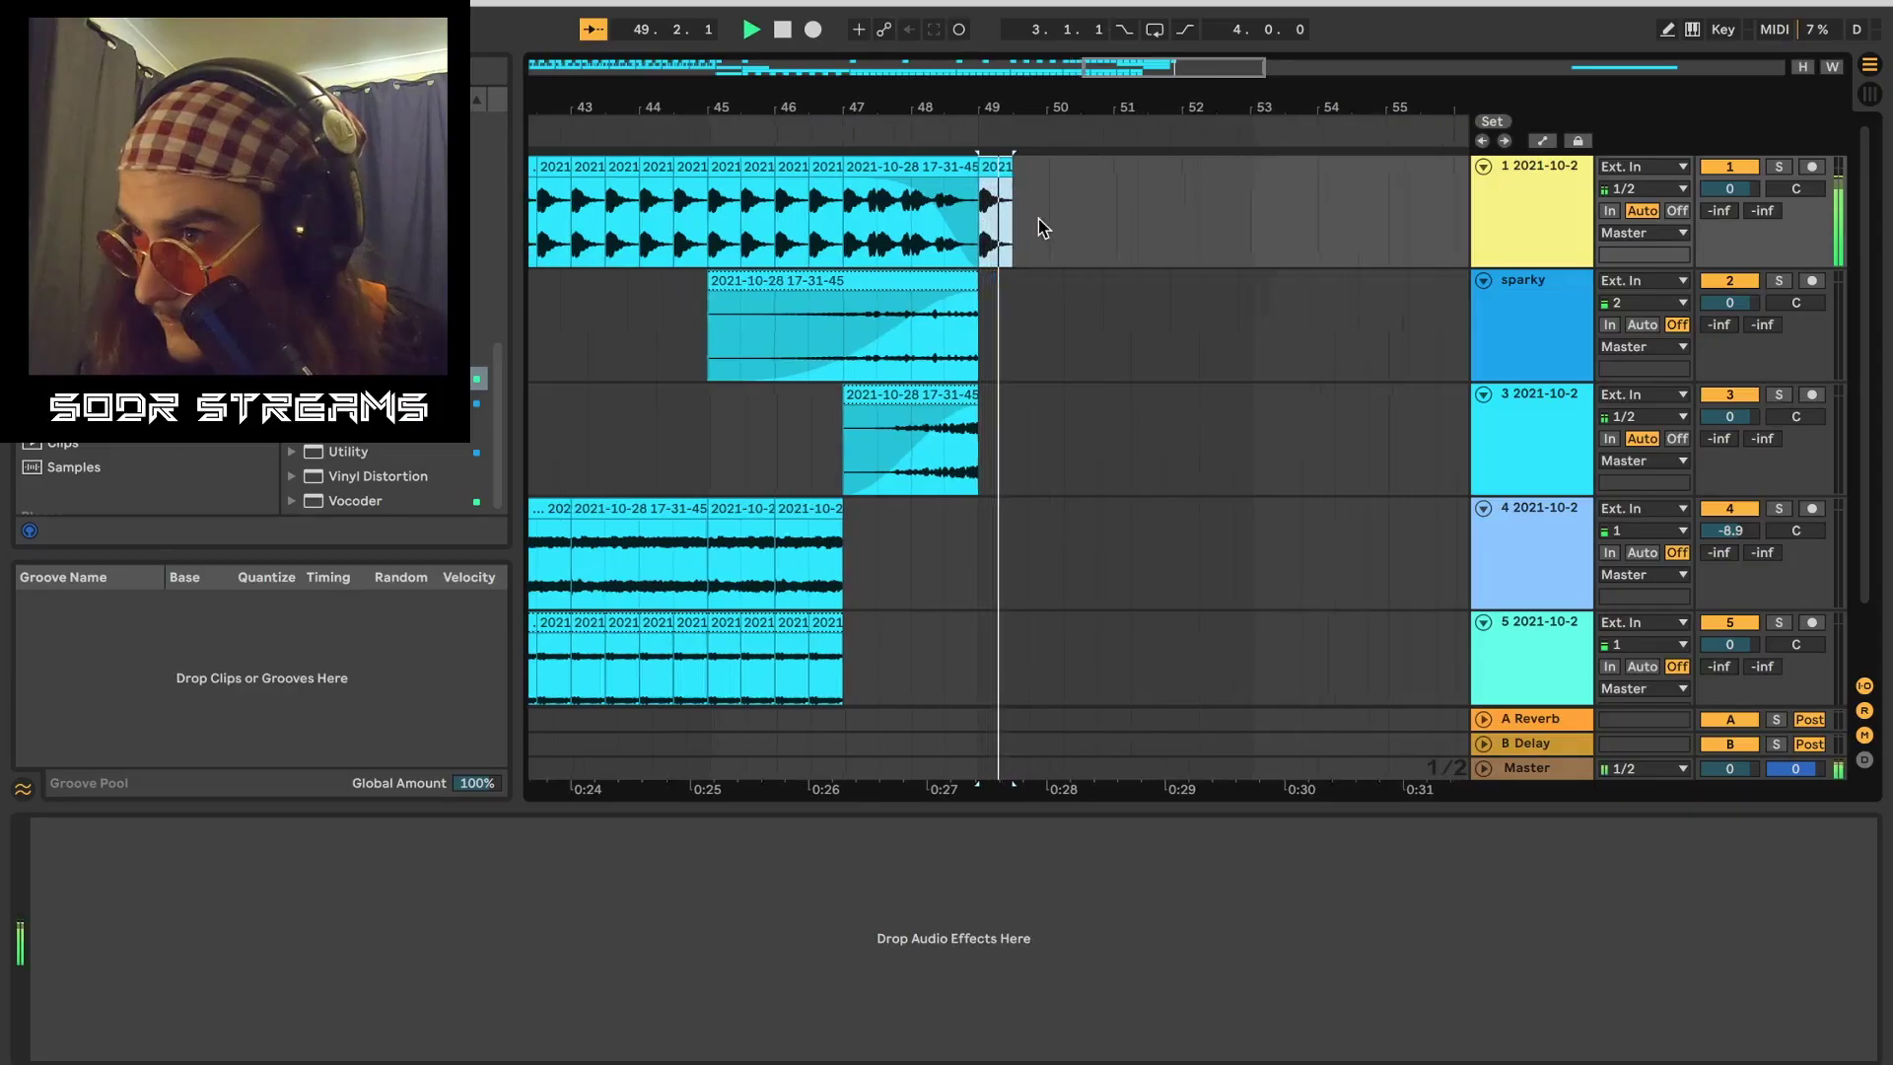
{"action": "left_click_drag", "start_coordinate": [1502, 285], "coordinate": [1462, 180]}
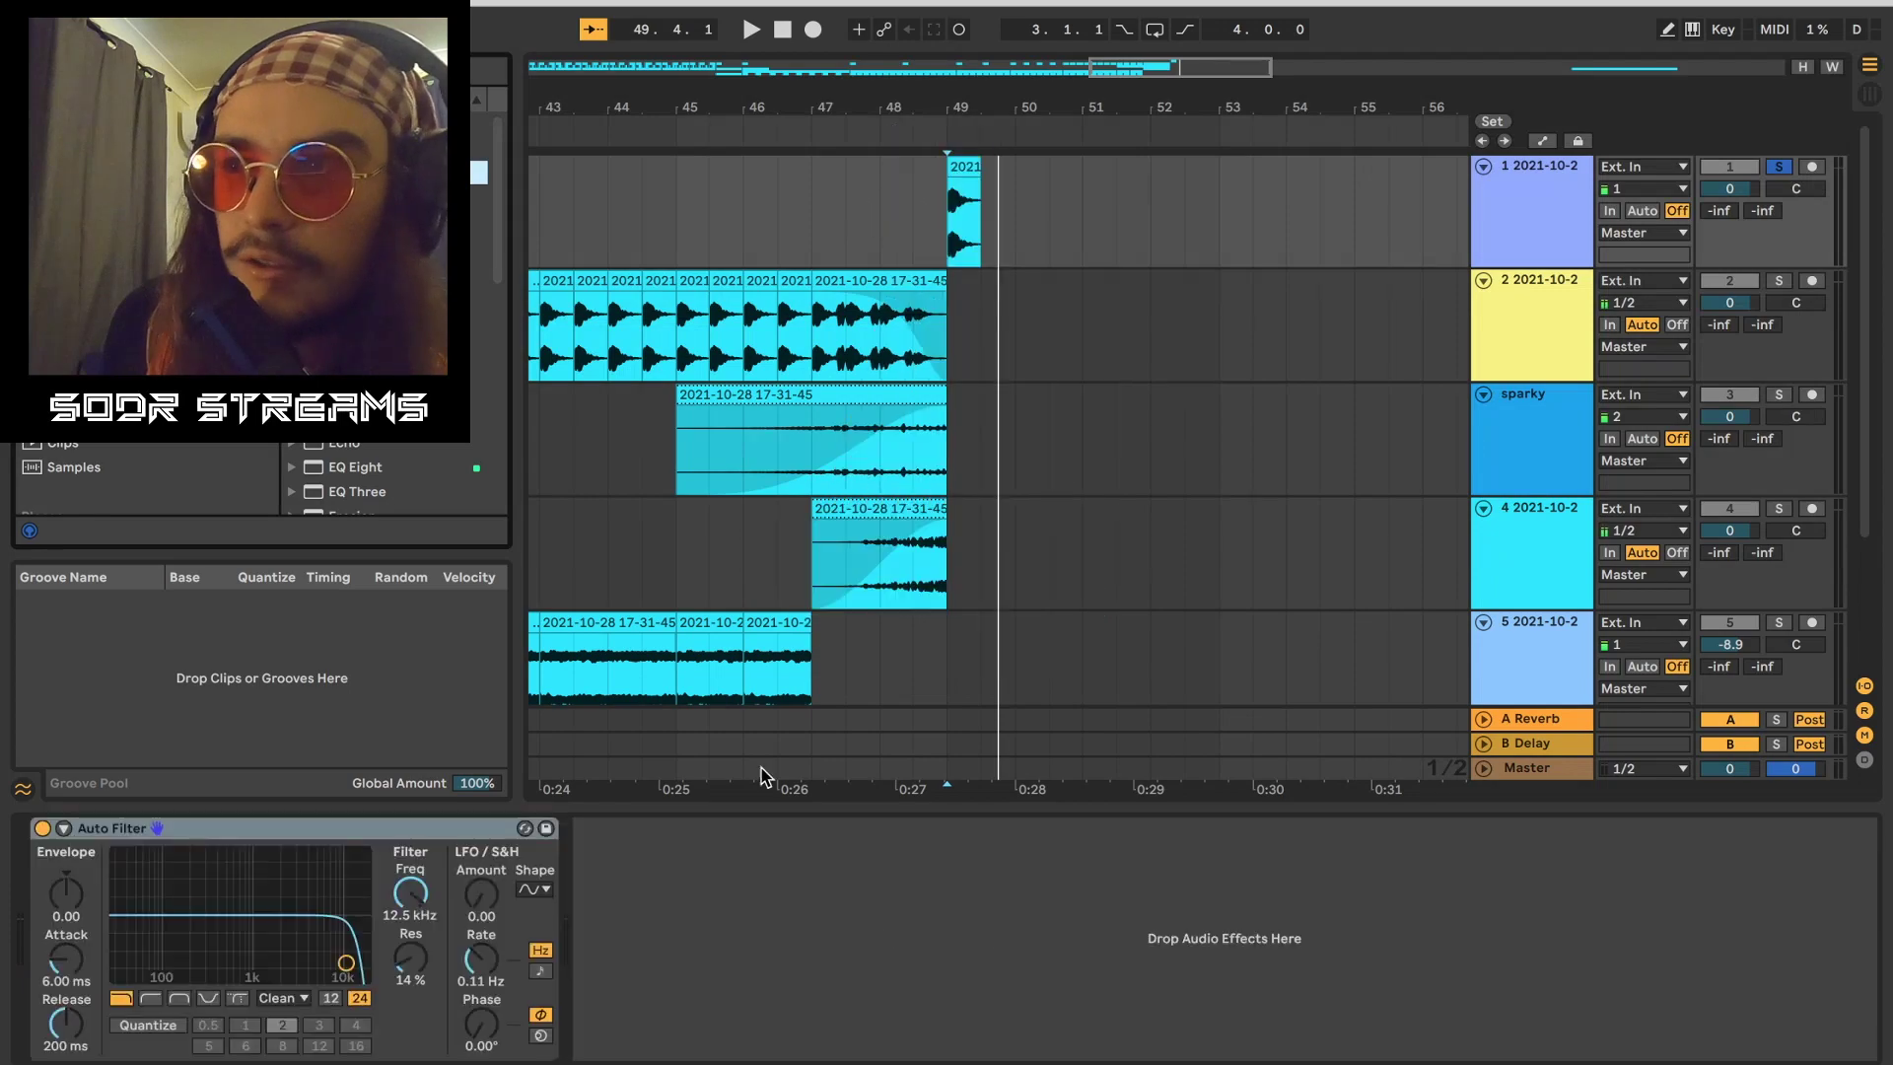
Step: Set the Auto Filter's resonance to 0% on the soloed hit track and automate its frequency down to 26 Hz across the bar 49 hit
{"action": "left_click_drag", "start_coordinate": [418, 952], "coordinate": [418, 985]}
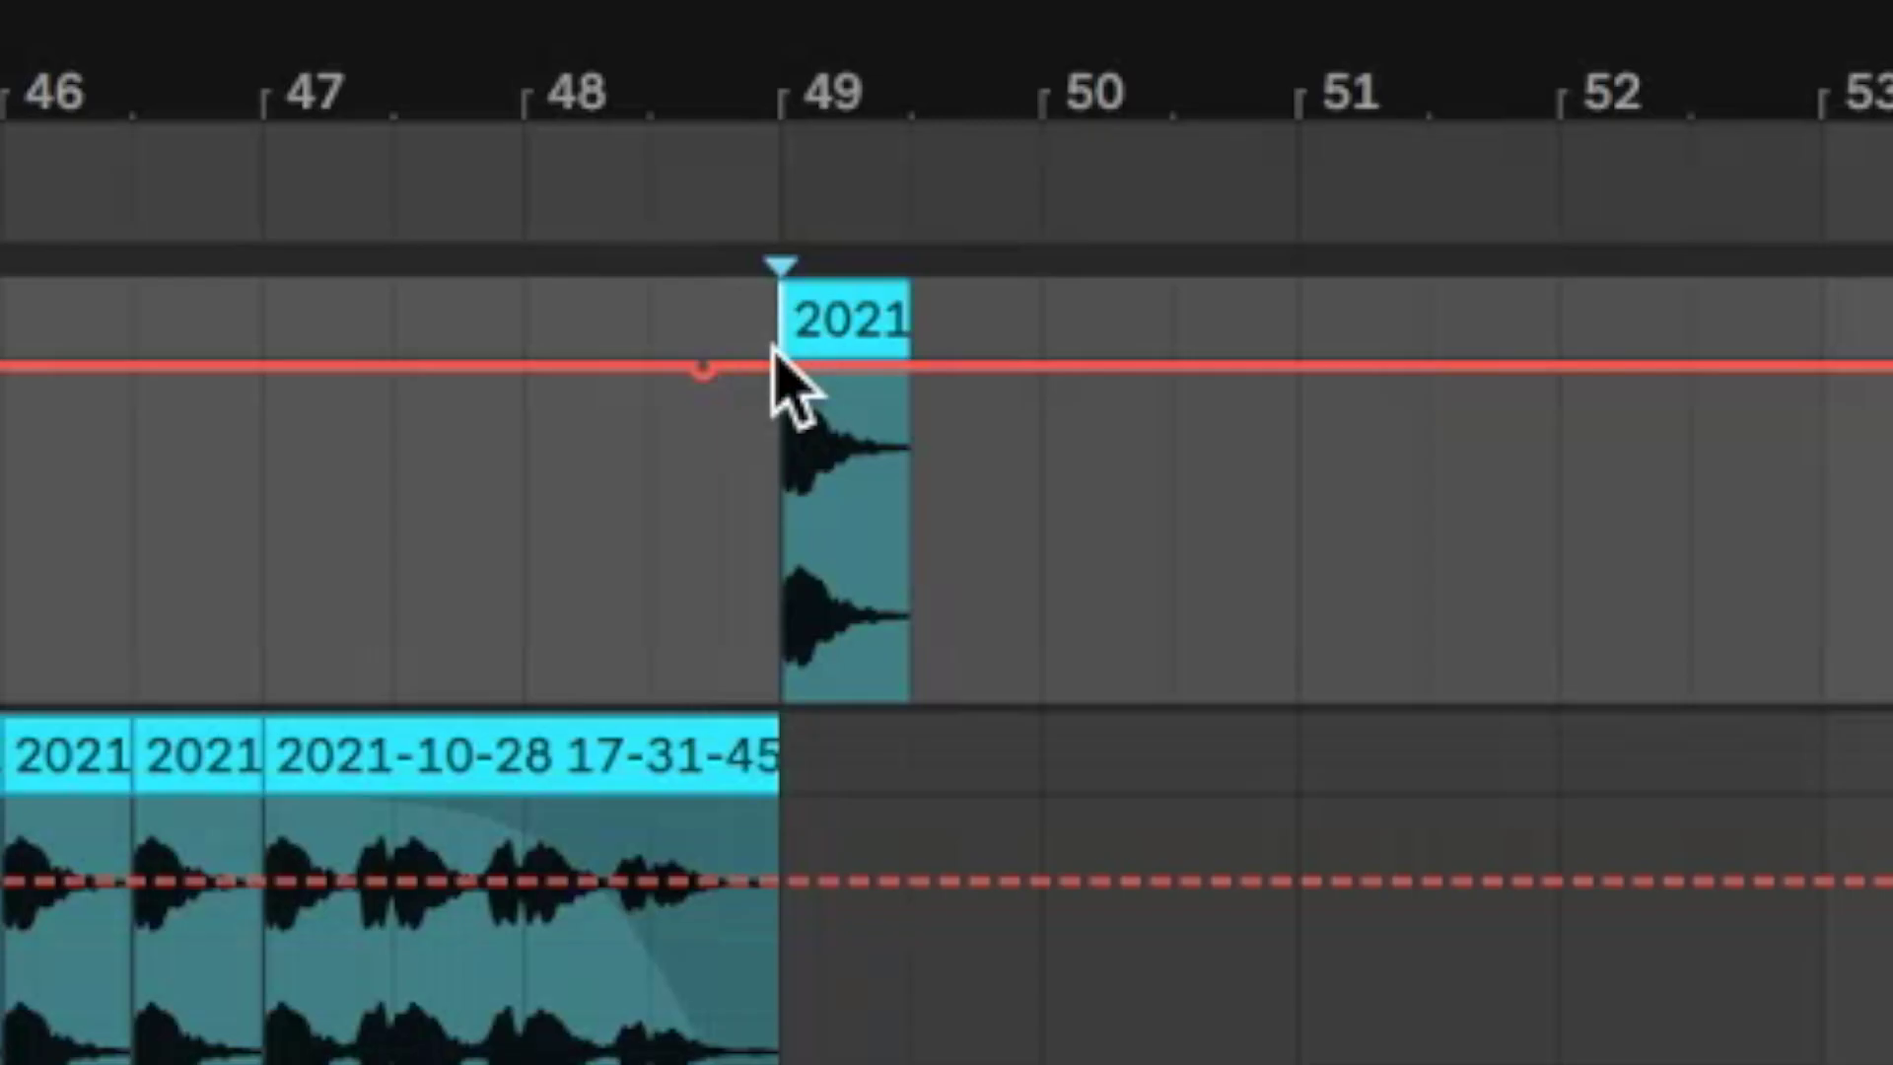
{"action": "left_click", "coordinate": [870, 372]}
{"action": "left_click_drag", "start_coordinate": [870, 371], "coordinate": [907, 695]}
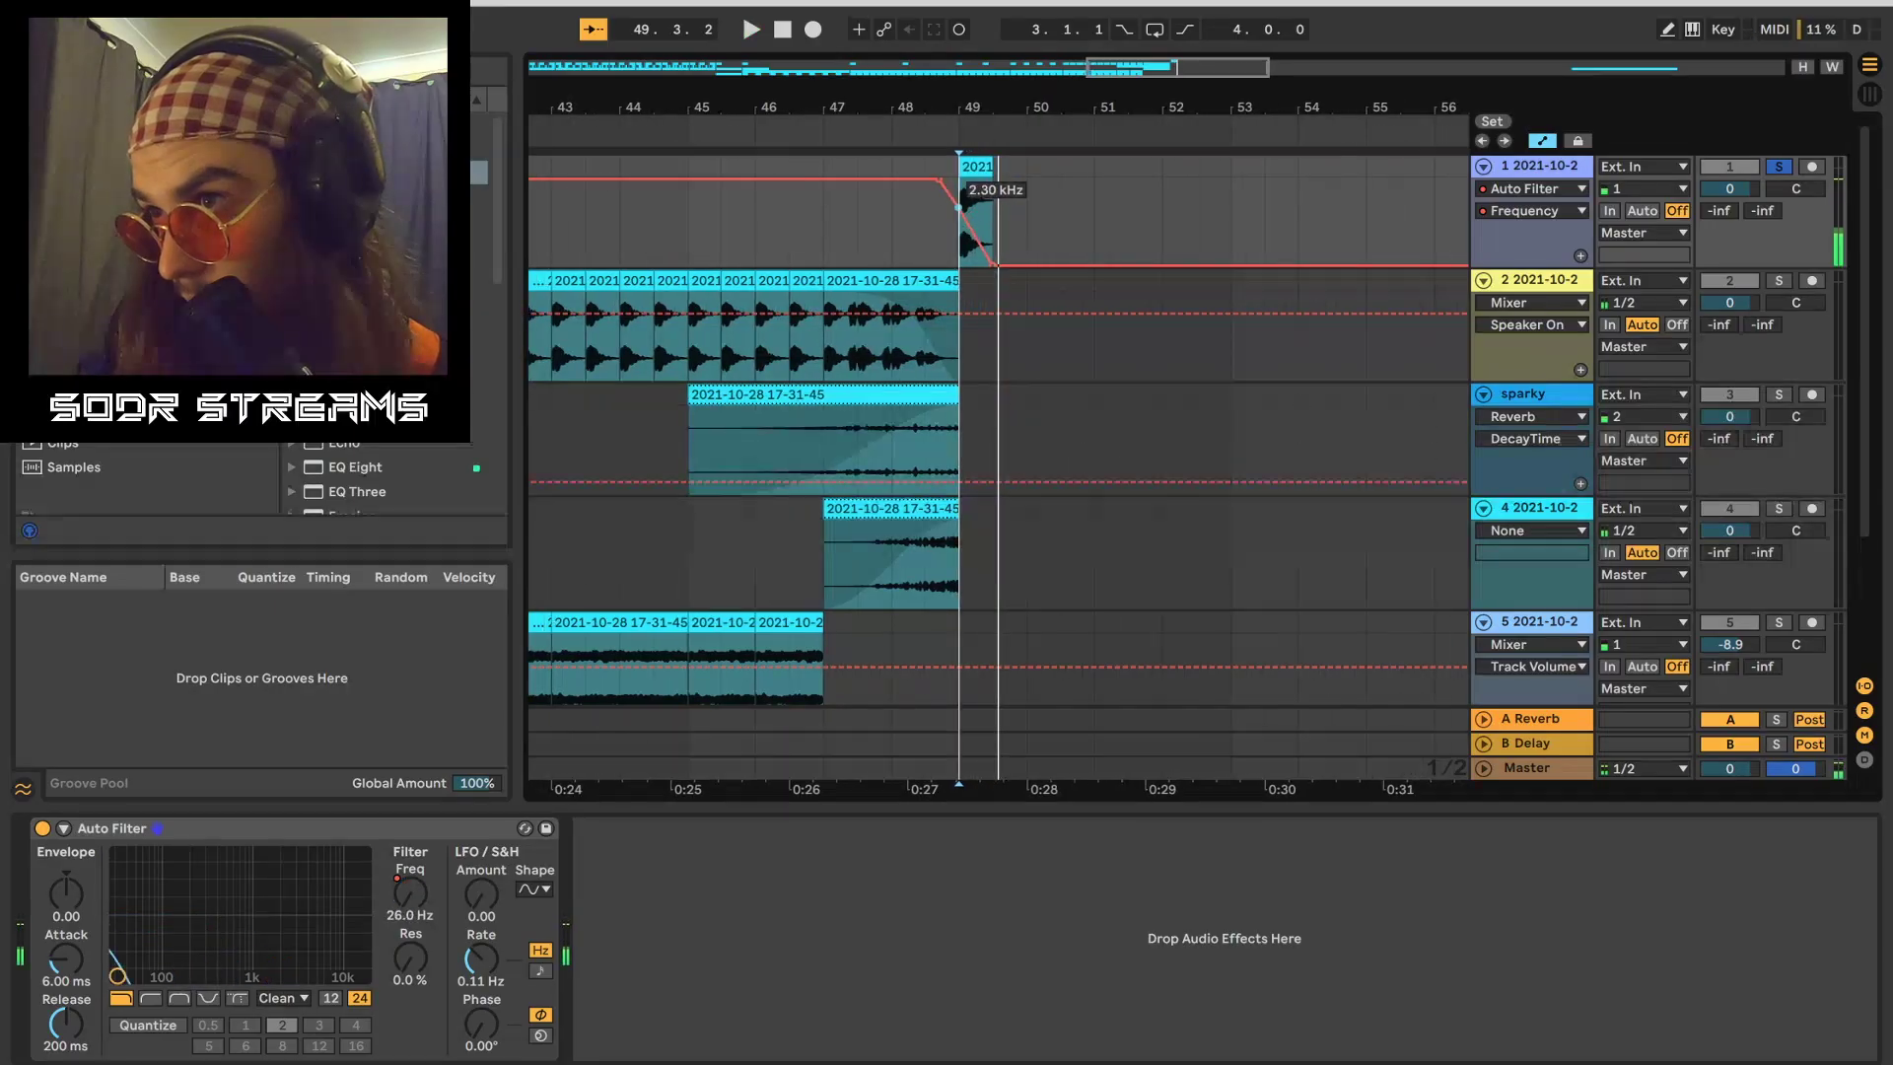
Step: Lower the filter frequency at bar 49 to 942 Hz during test playback and delete the breakpoint just before it
{"action": "left_click_drag", "start_coordinate": [958, 206], "coordinate": [958, 218]}
{"action": "key", "text": "space"}
{"action": "key", "text": "space"}
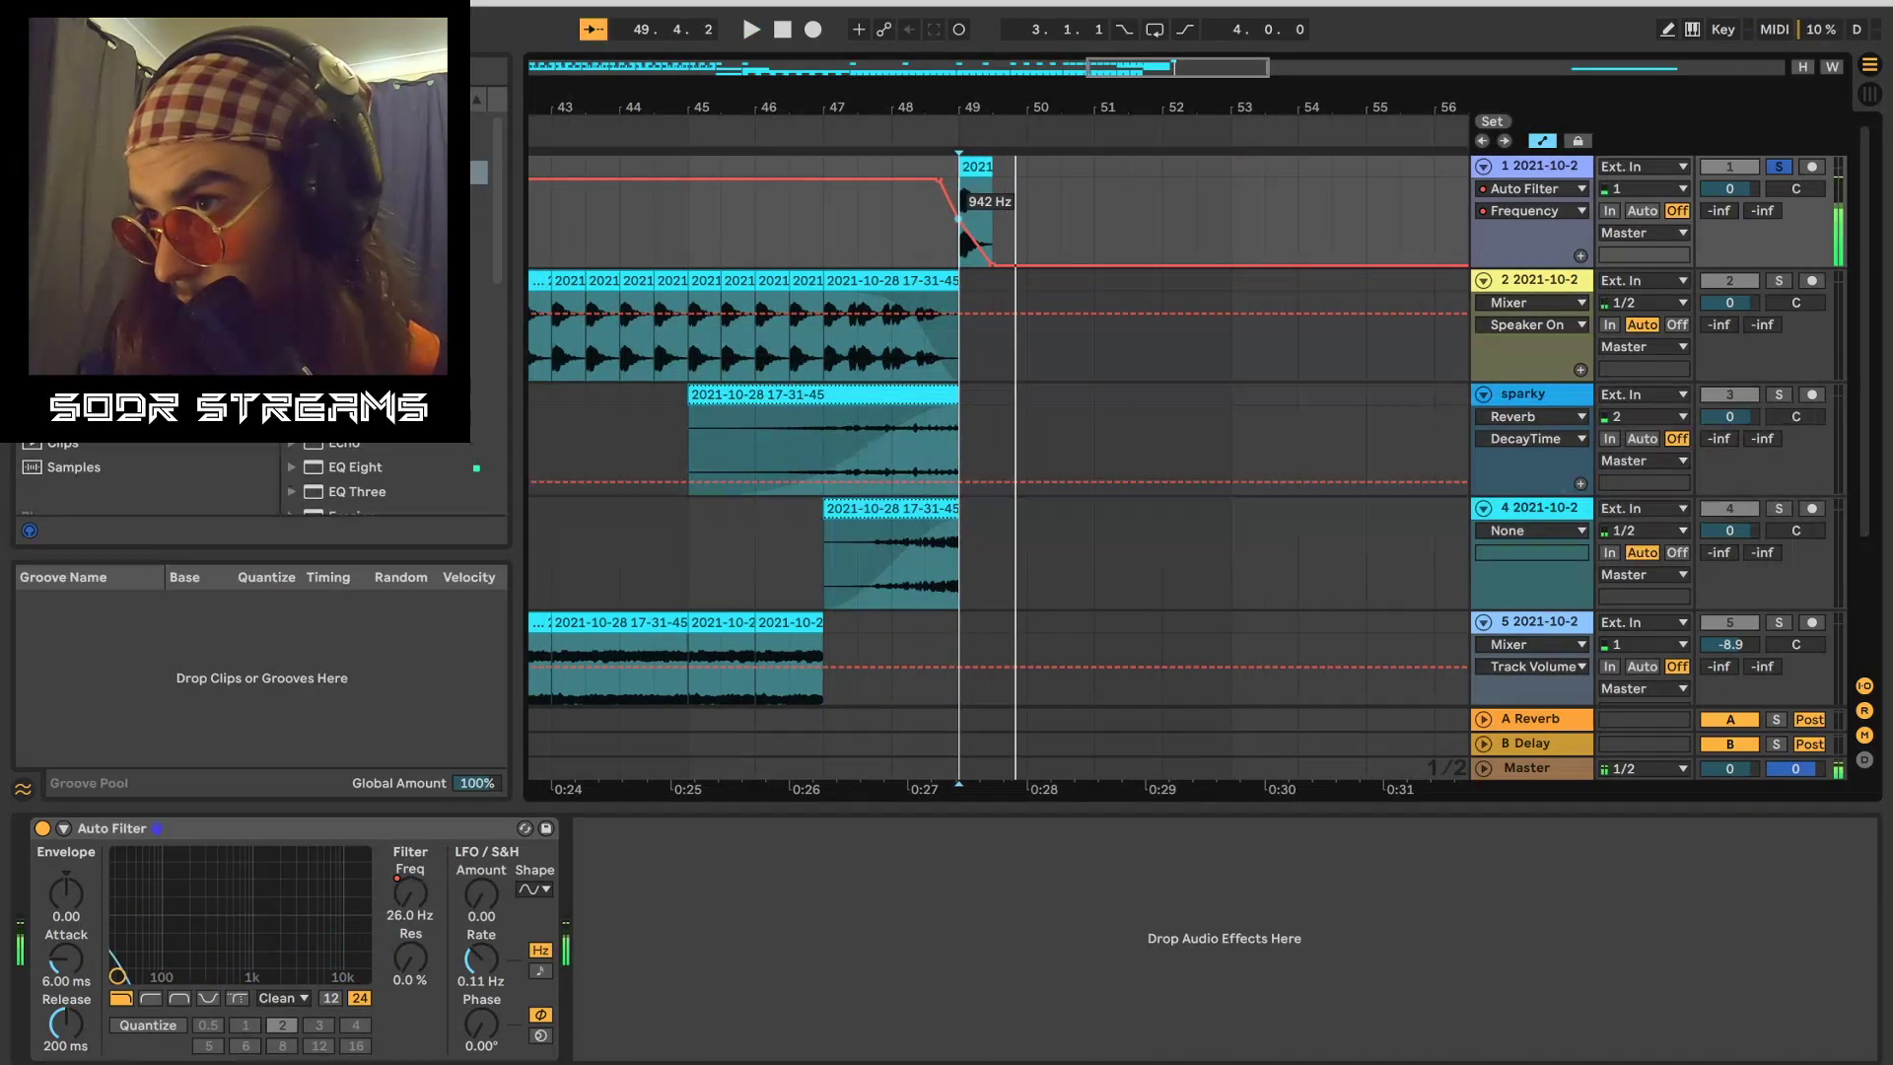
{"action": "key", "text": "space"}
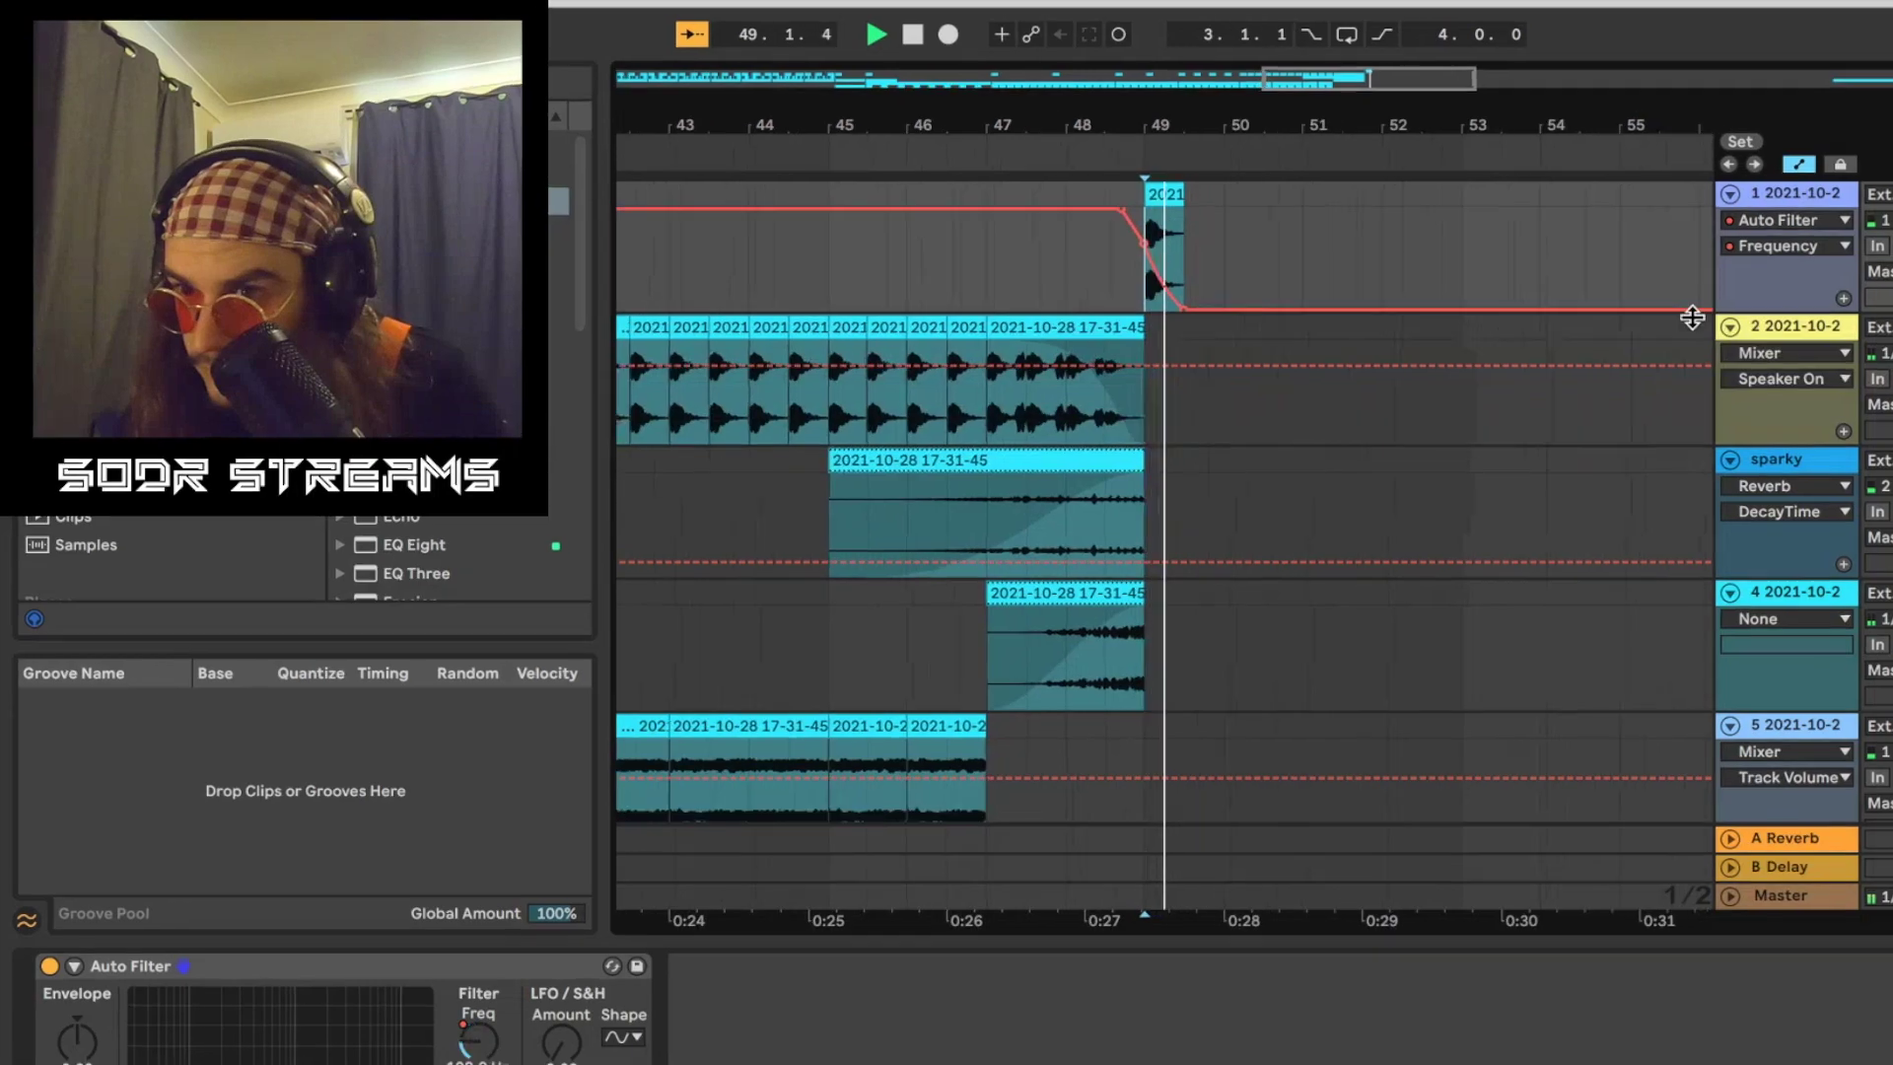
{"action": "key", "text": "space"}
{"action": "key", "text": "space"}
{"action": "key", "text": "space"}
{"action": "left_click", "coordinate": [1122, 209]}
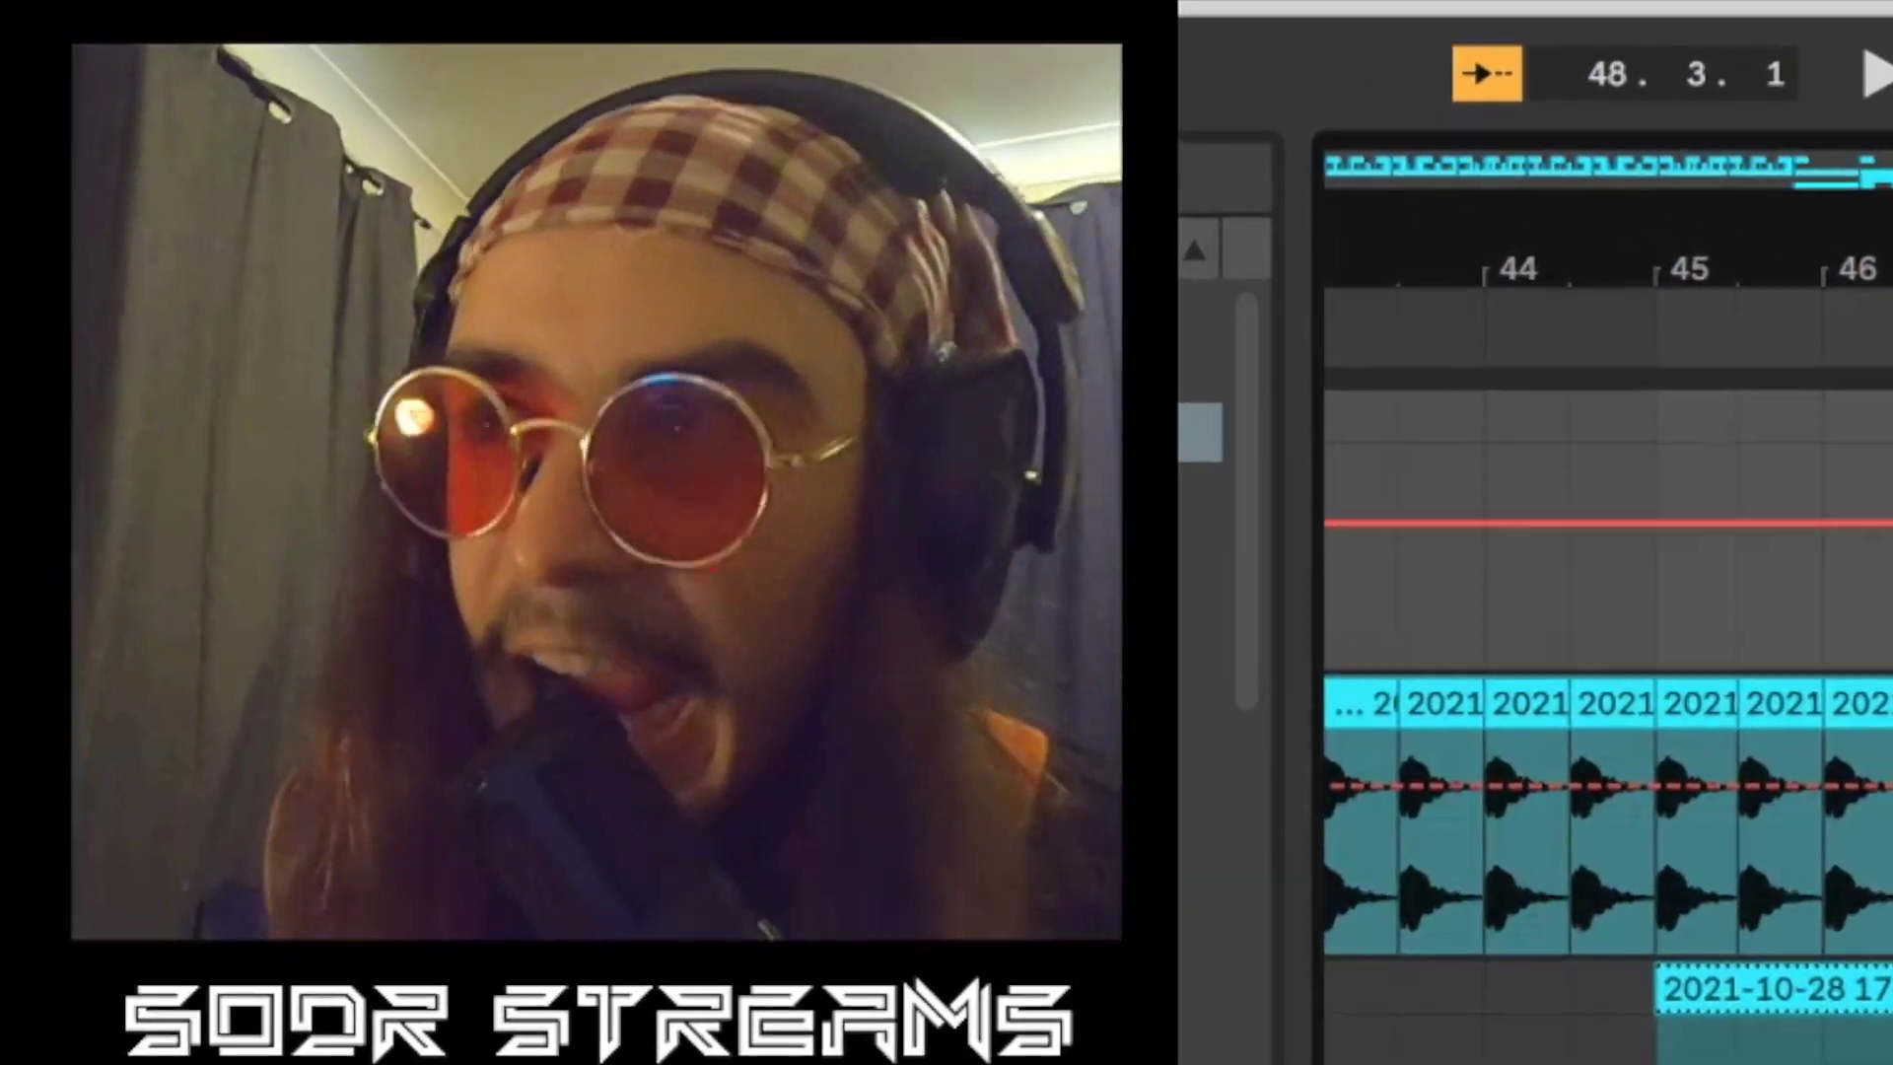
Step: Try to freeze and flatten the filtered hit's track
{"action": "right_click", "coordinate": [1541, 168]}
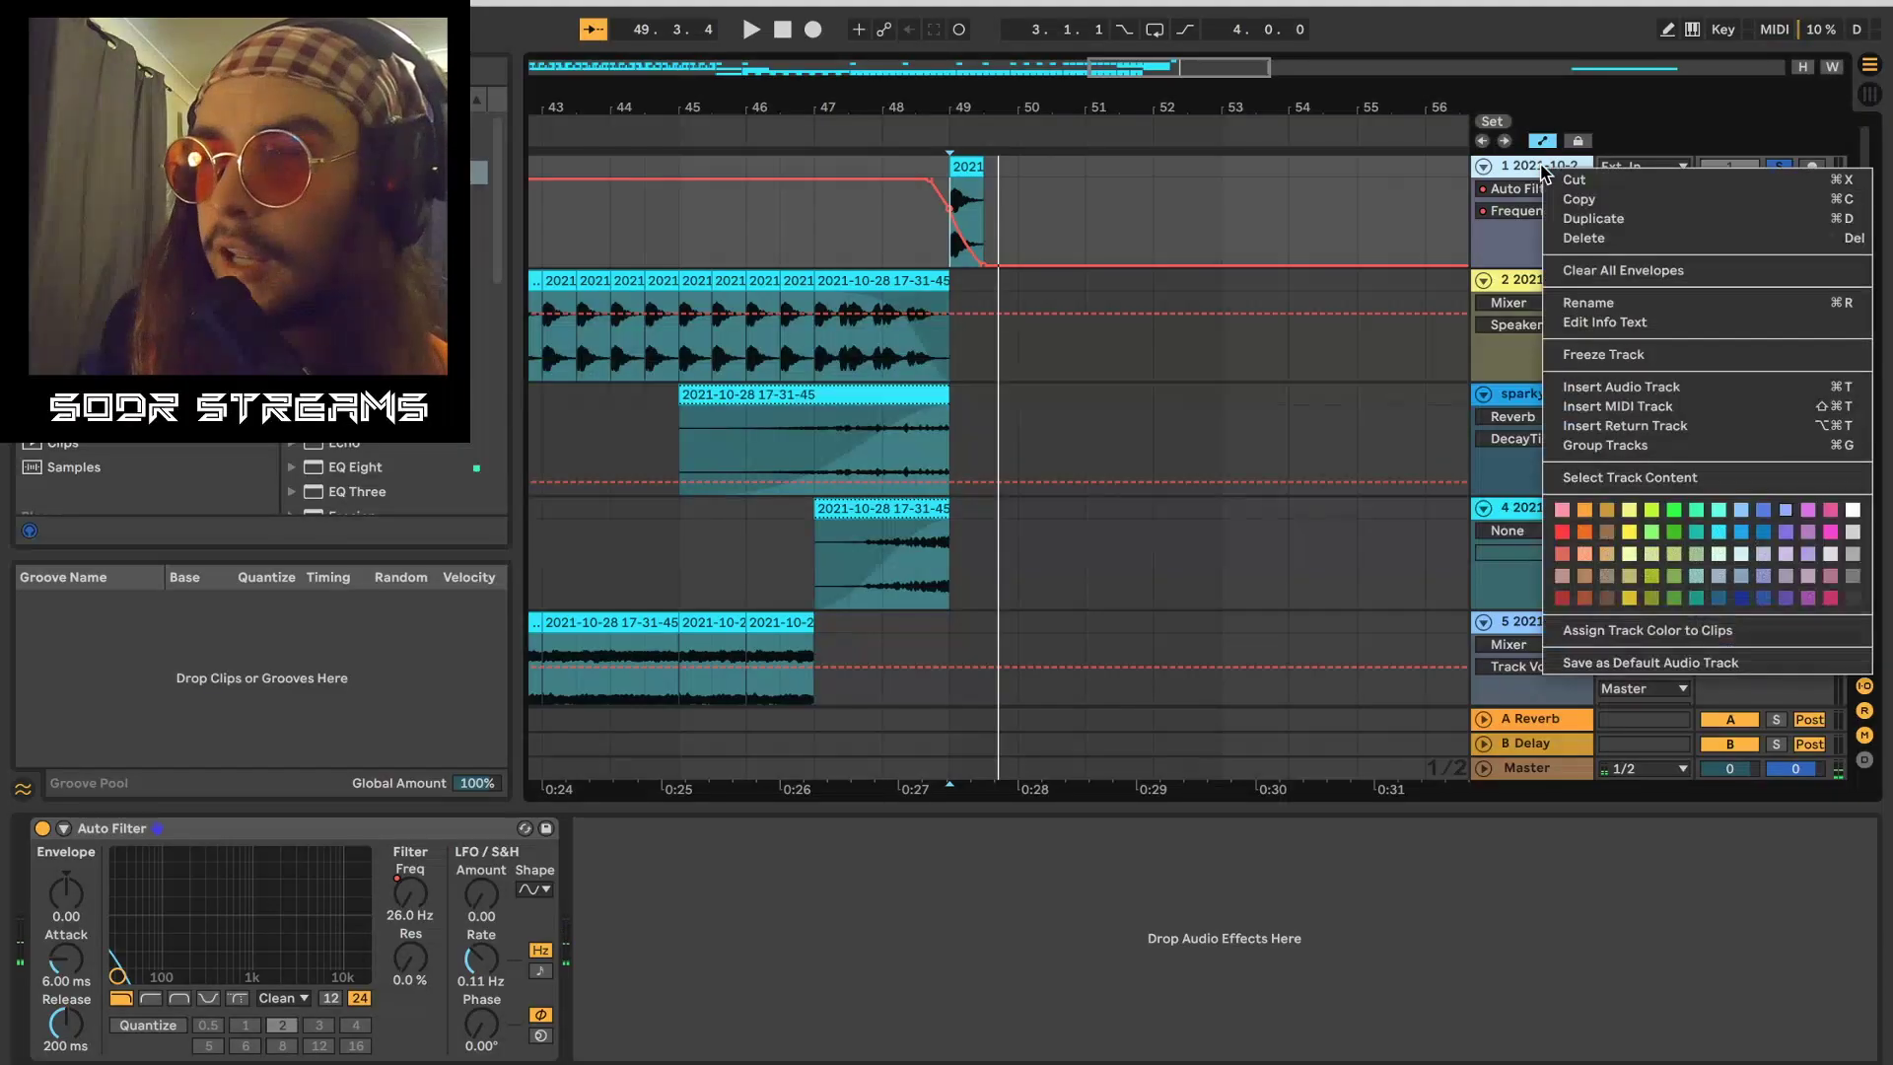
{"action": "left_click", "coordinate": [1609, 354]}
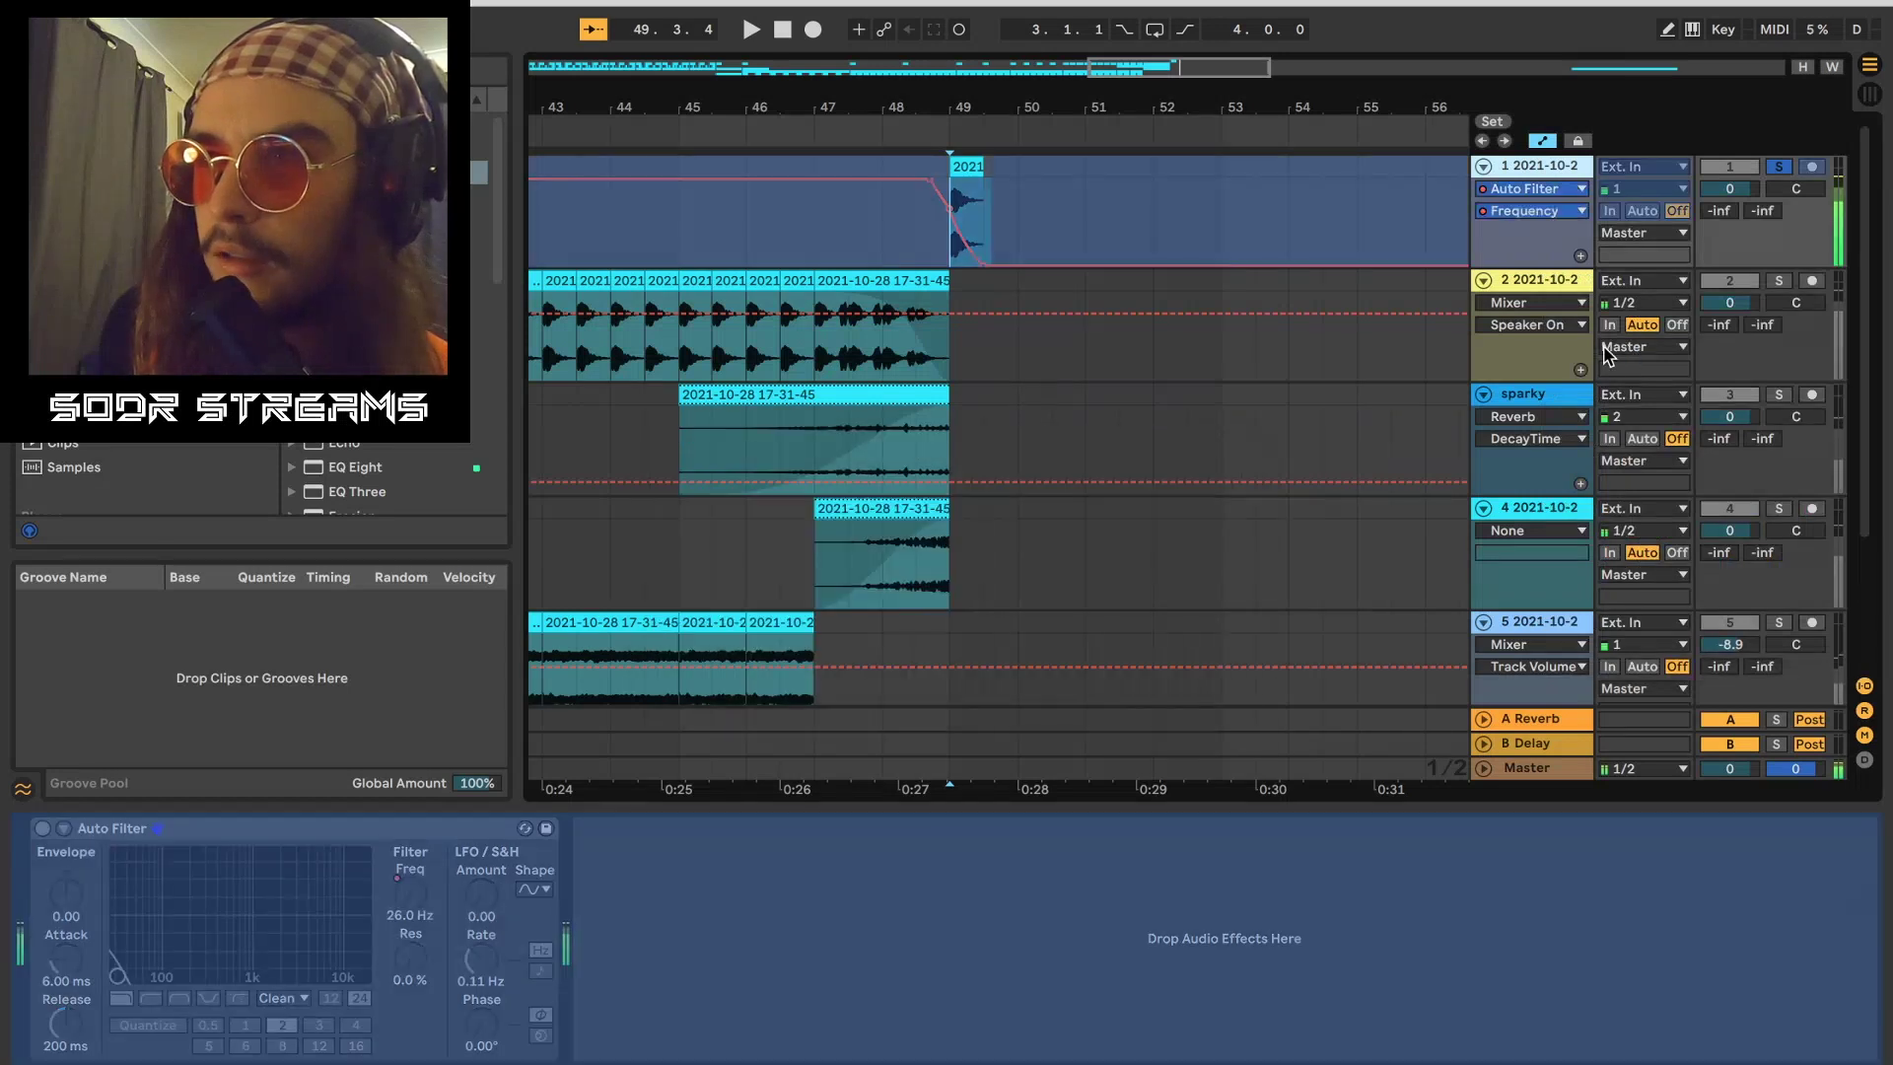
{"action": "right_click", "coordinate": [1543, 167]}
{"action": "left_click", "coordinate": [1588, 323]}
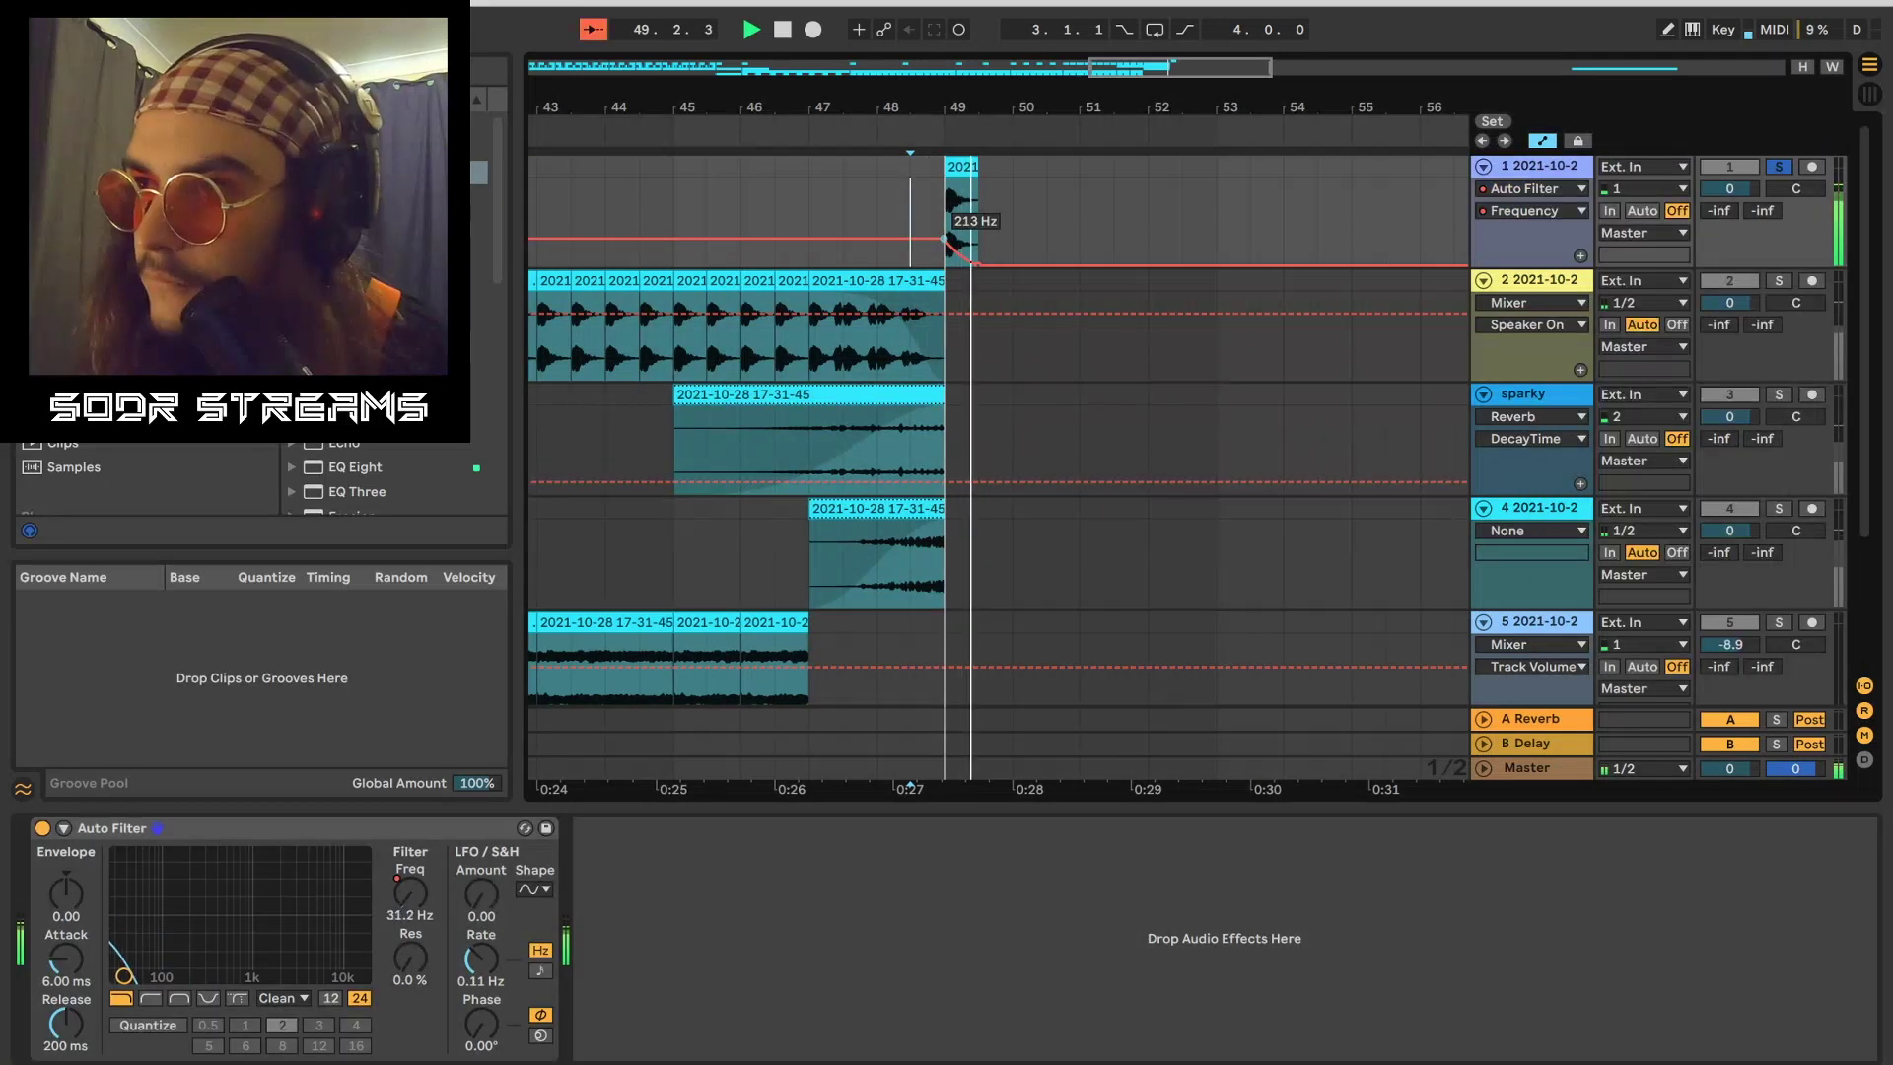
Step: Raise the filter frequency point at the start of the bar 49 hit to 426 Hz and play the hit
{"action": "left_click_drag", "start_coordinate": [944, 237], "coordinate": [943, 228]}
{"action": "key", "text": "space"}
{"action": "key", "text": "space"}
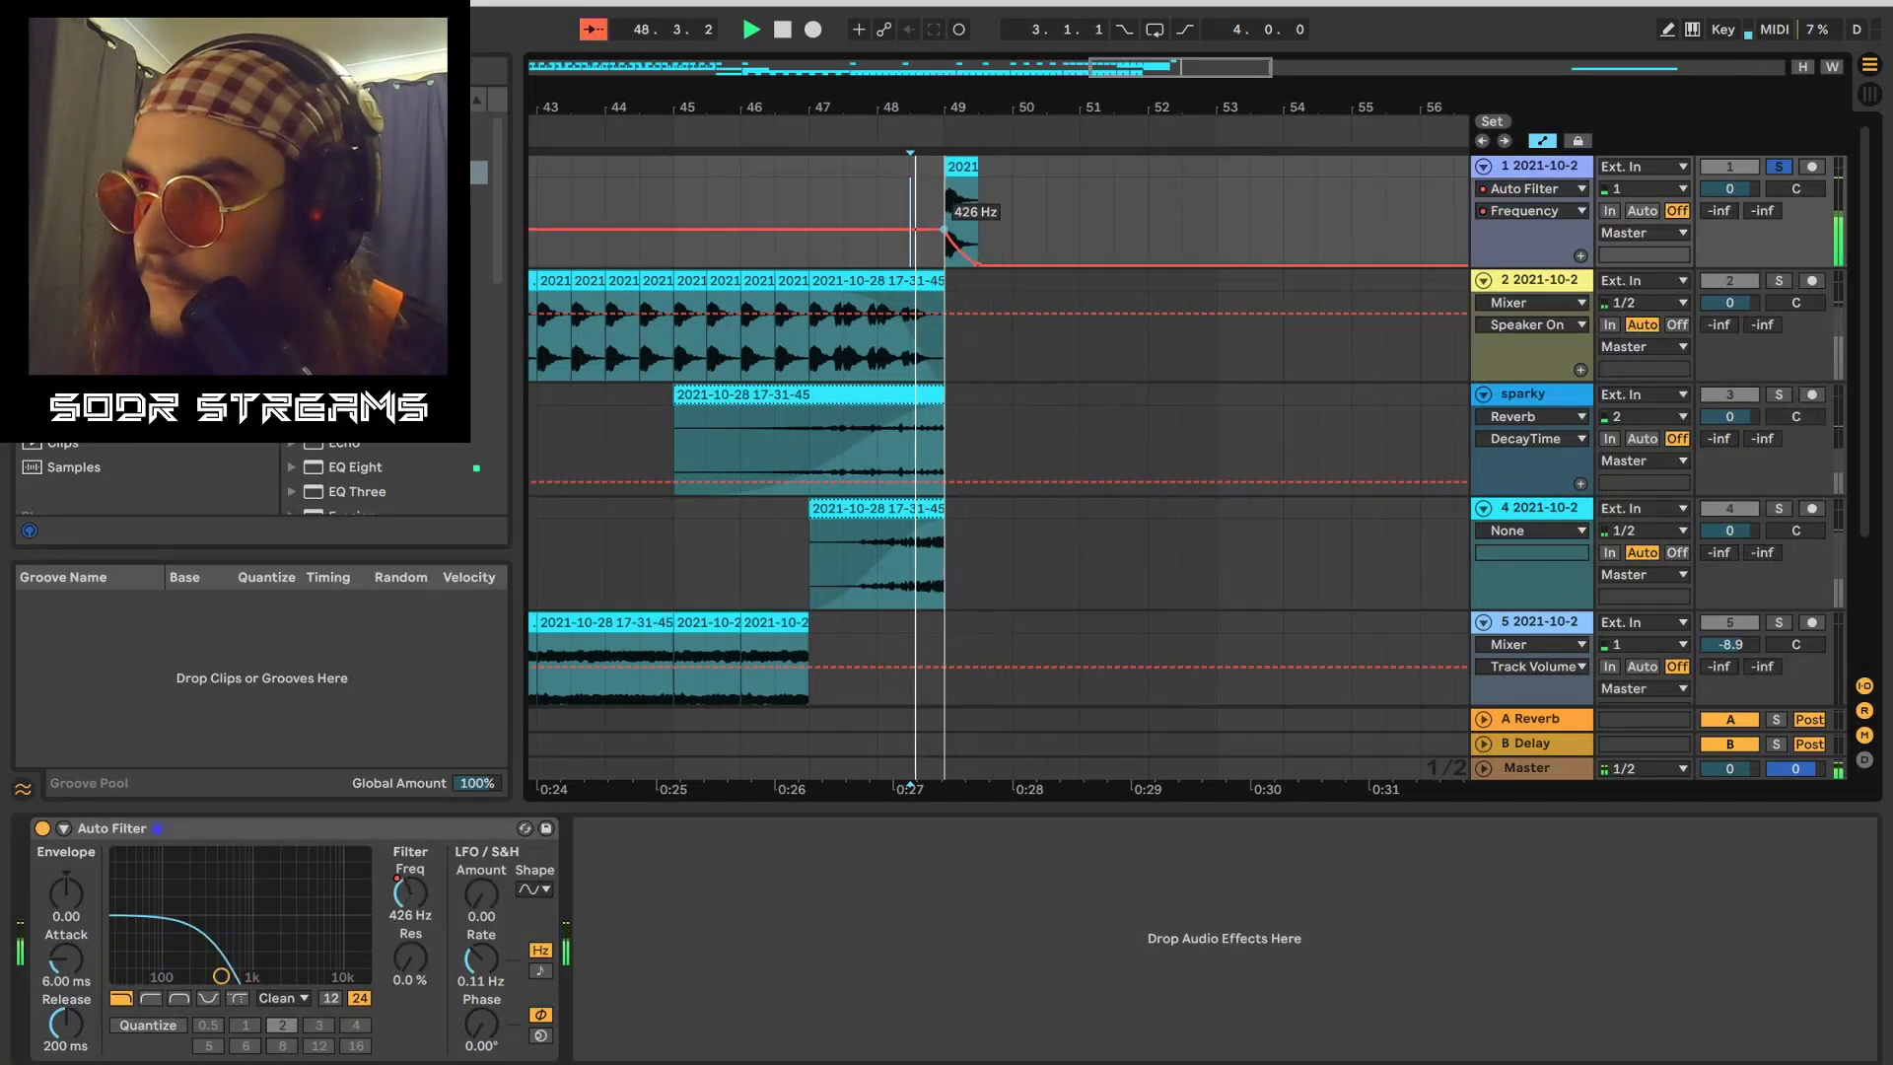
{"action": "key", "text": "space"}
{"action": "key", "text": "space"}
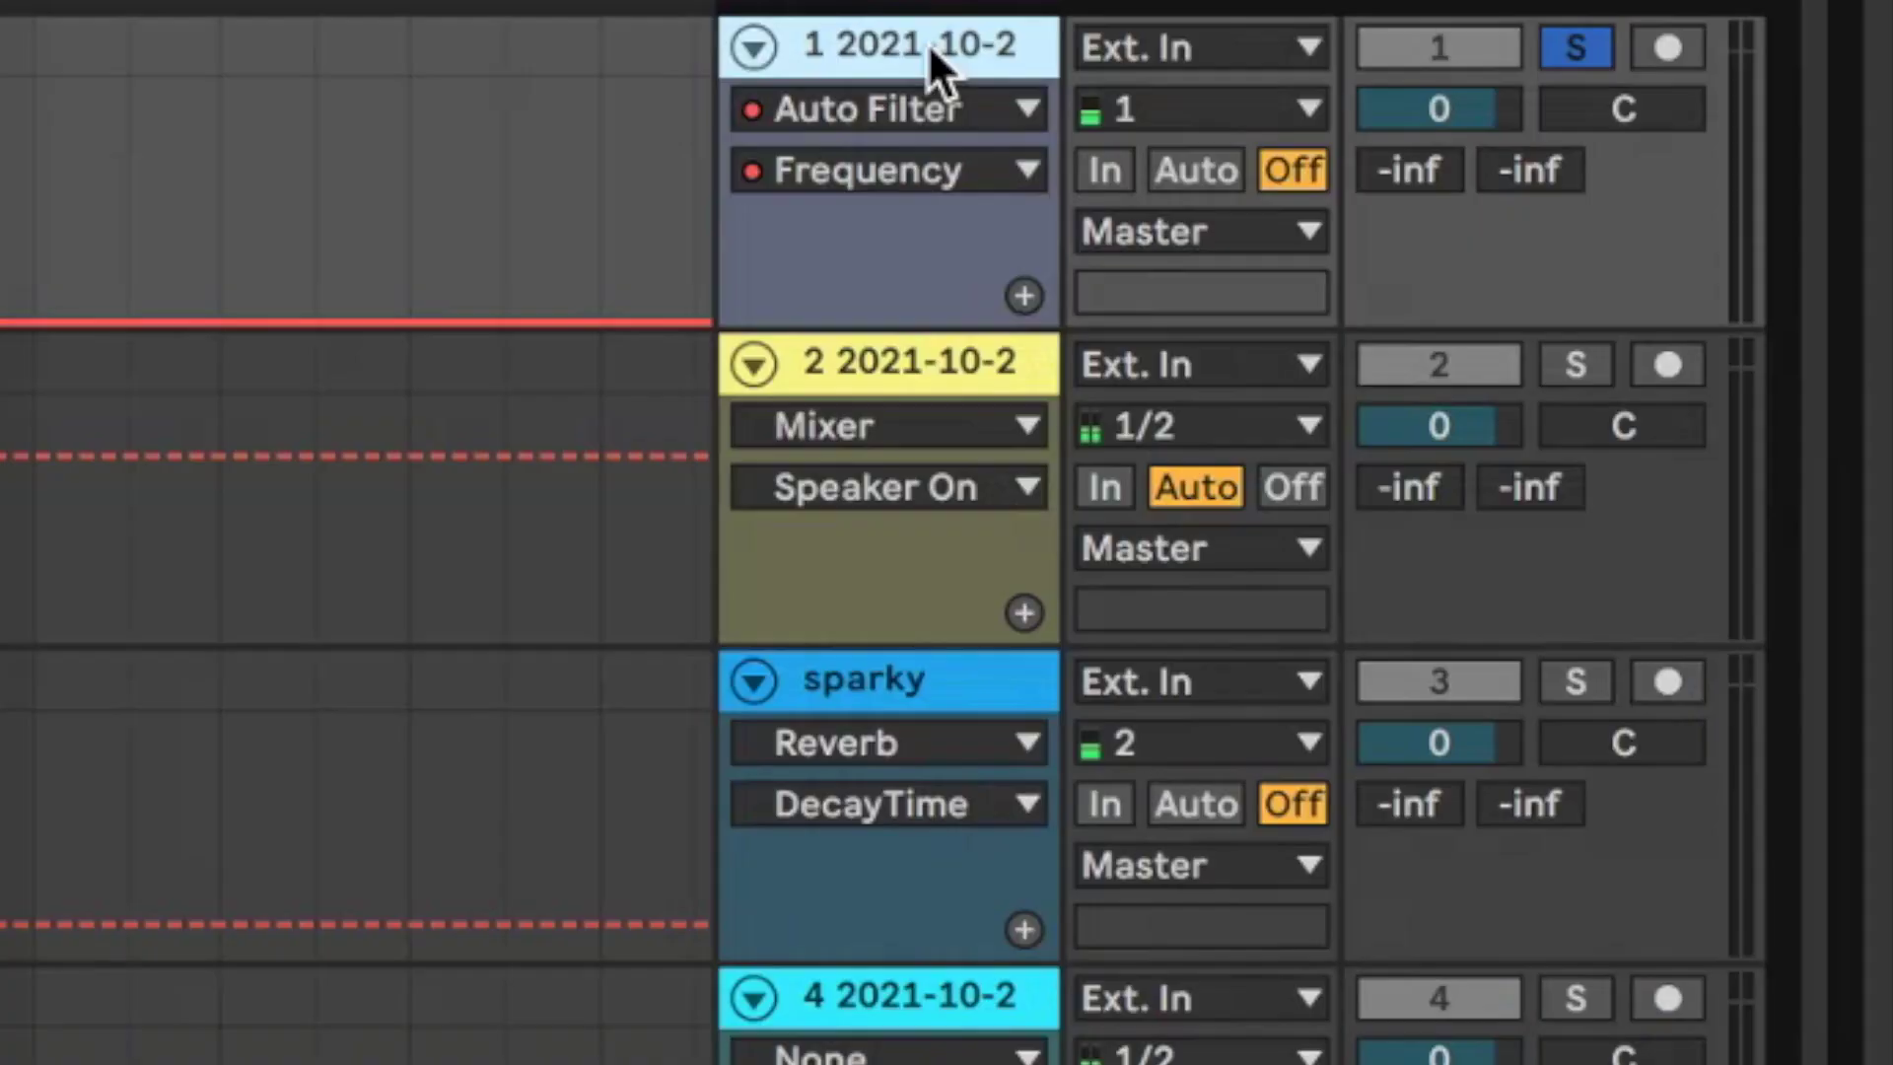
Step: Freeze and flatten track 1 to render the filter sweep into the hit
{"action": "right_click", "coordinate": [1546, 169]}
{"action": "left_click", "coordinate": [1096, 564]}
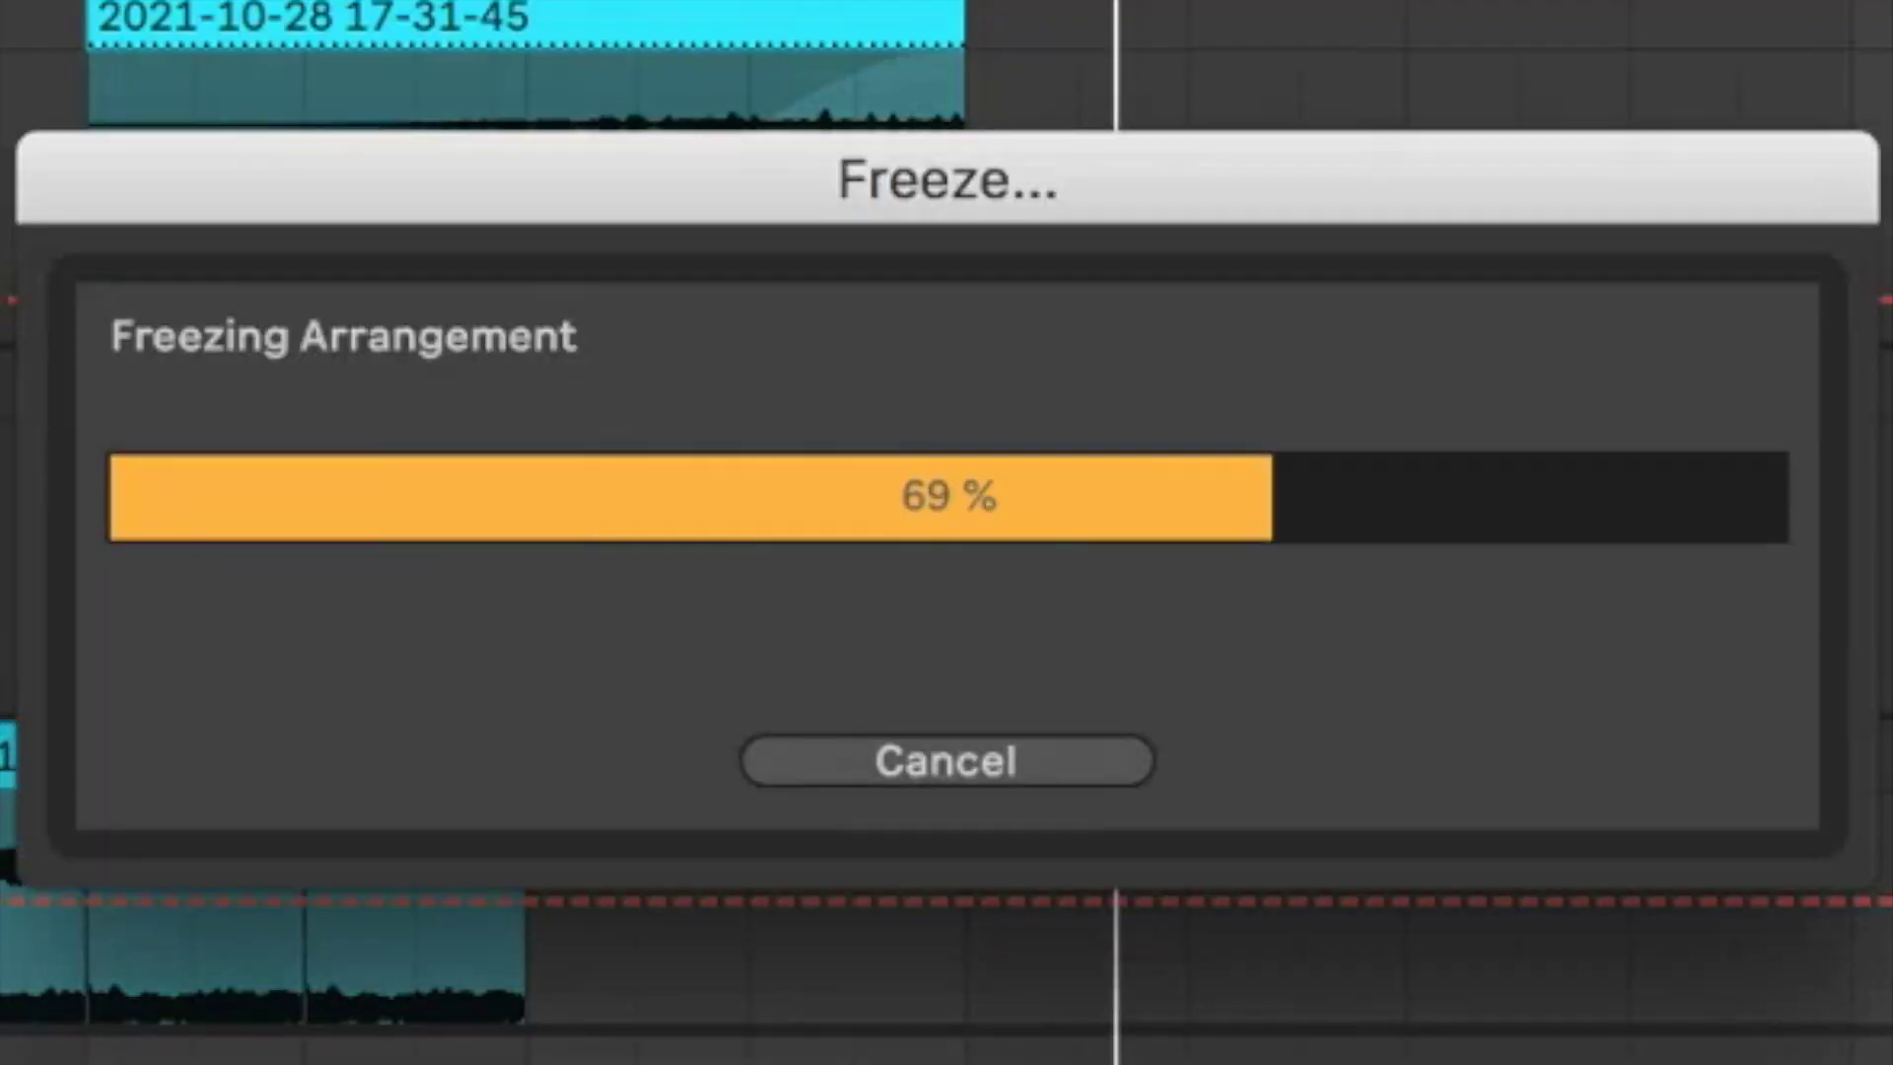
{"action": "right_click", "coordinate": [868, 45]}
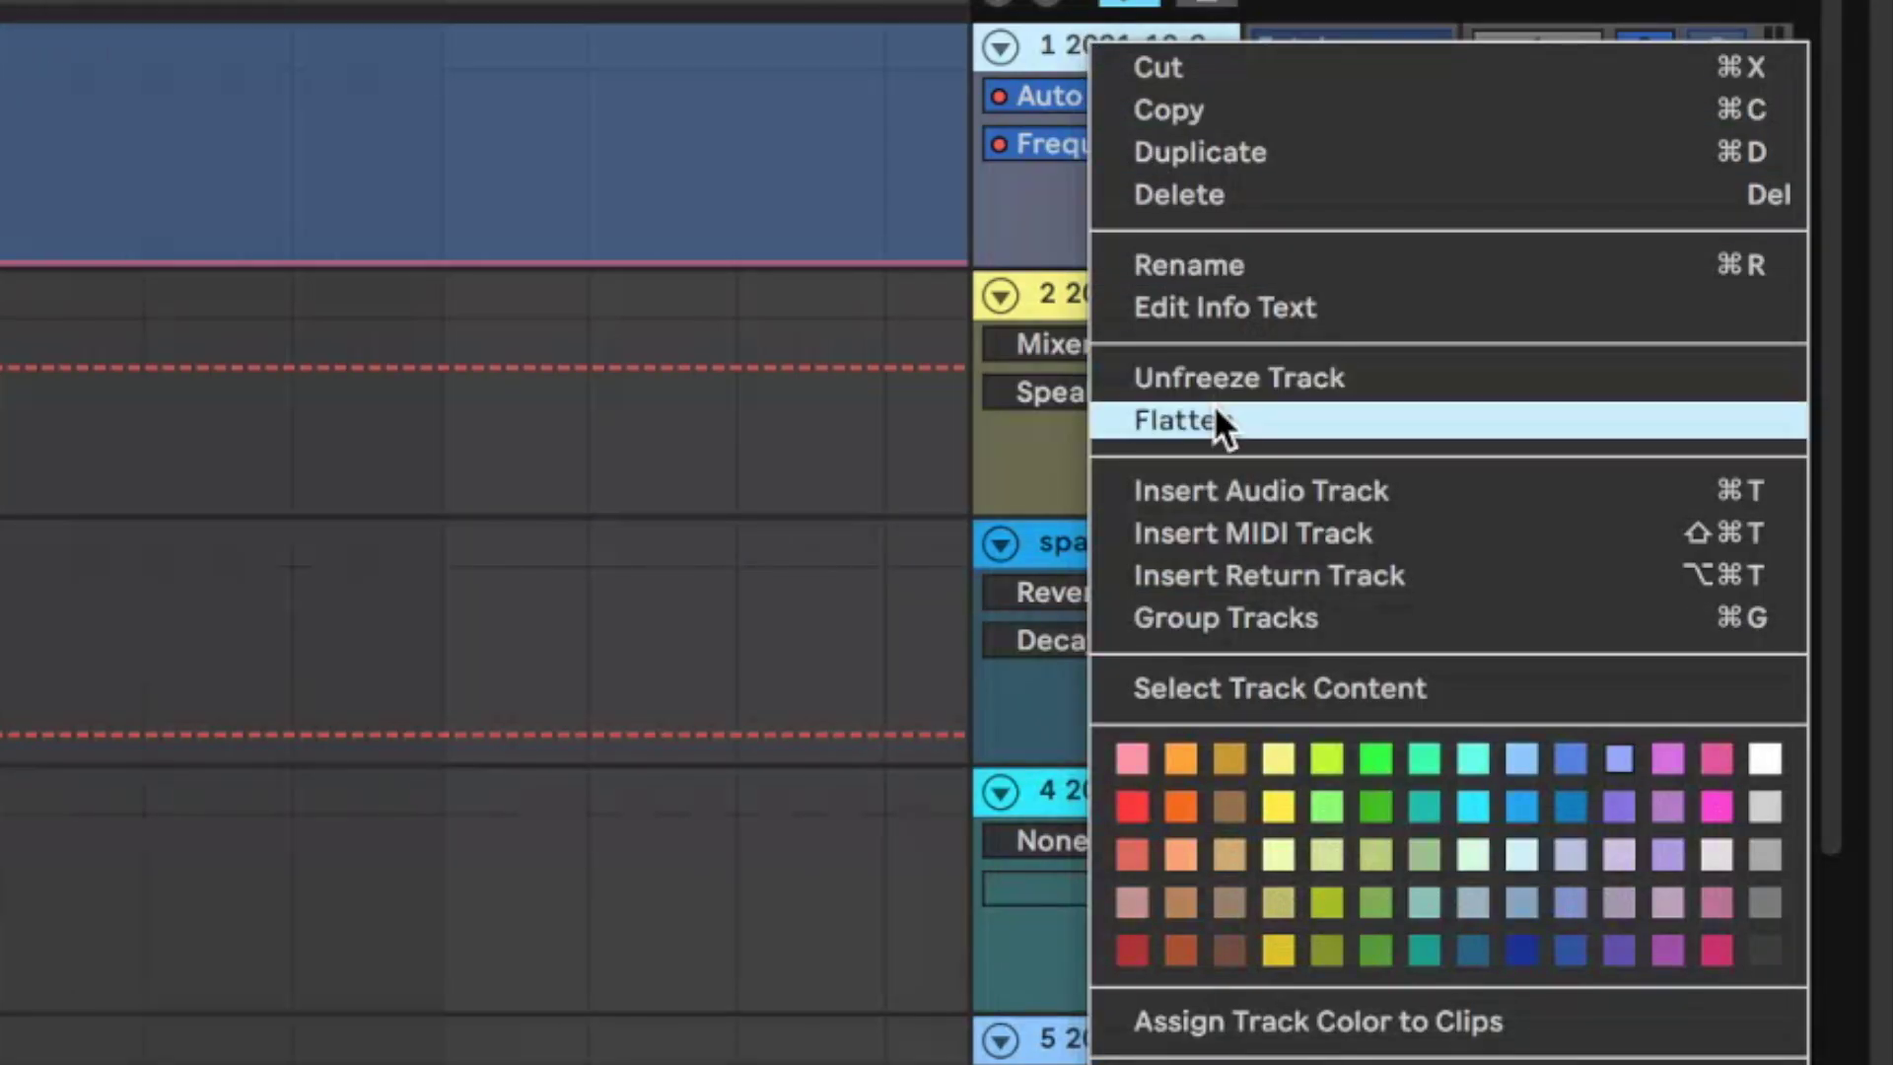
{"action": "left_click", "coordinate": [1214, 420]}
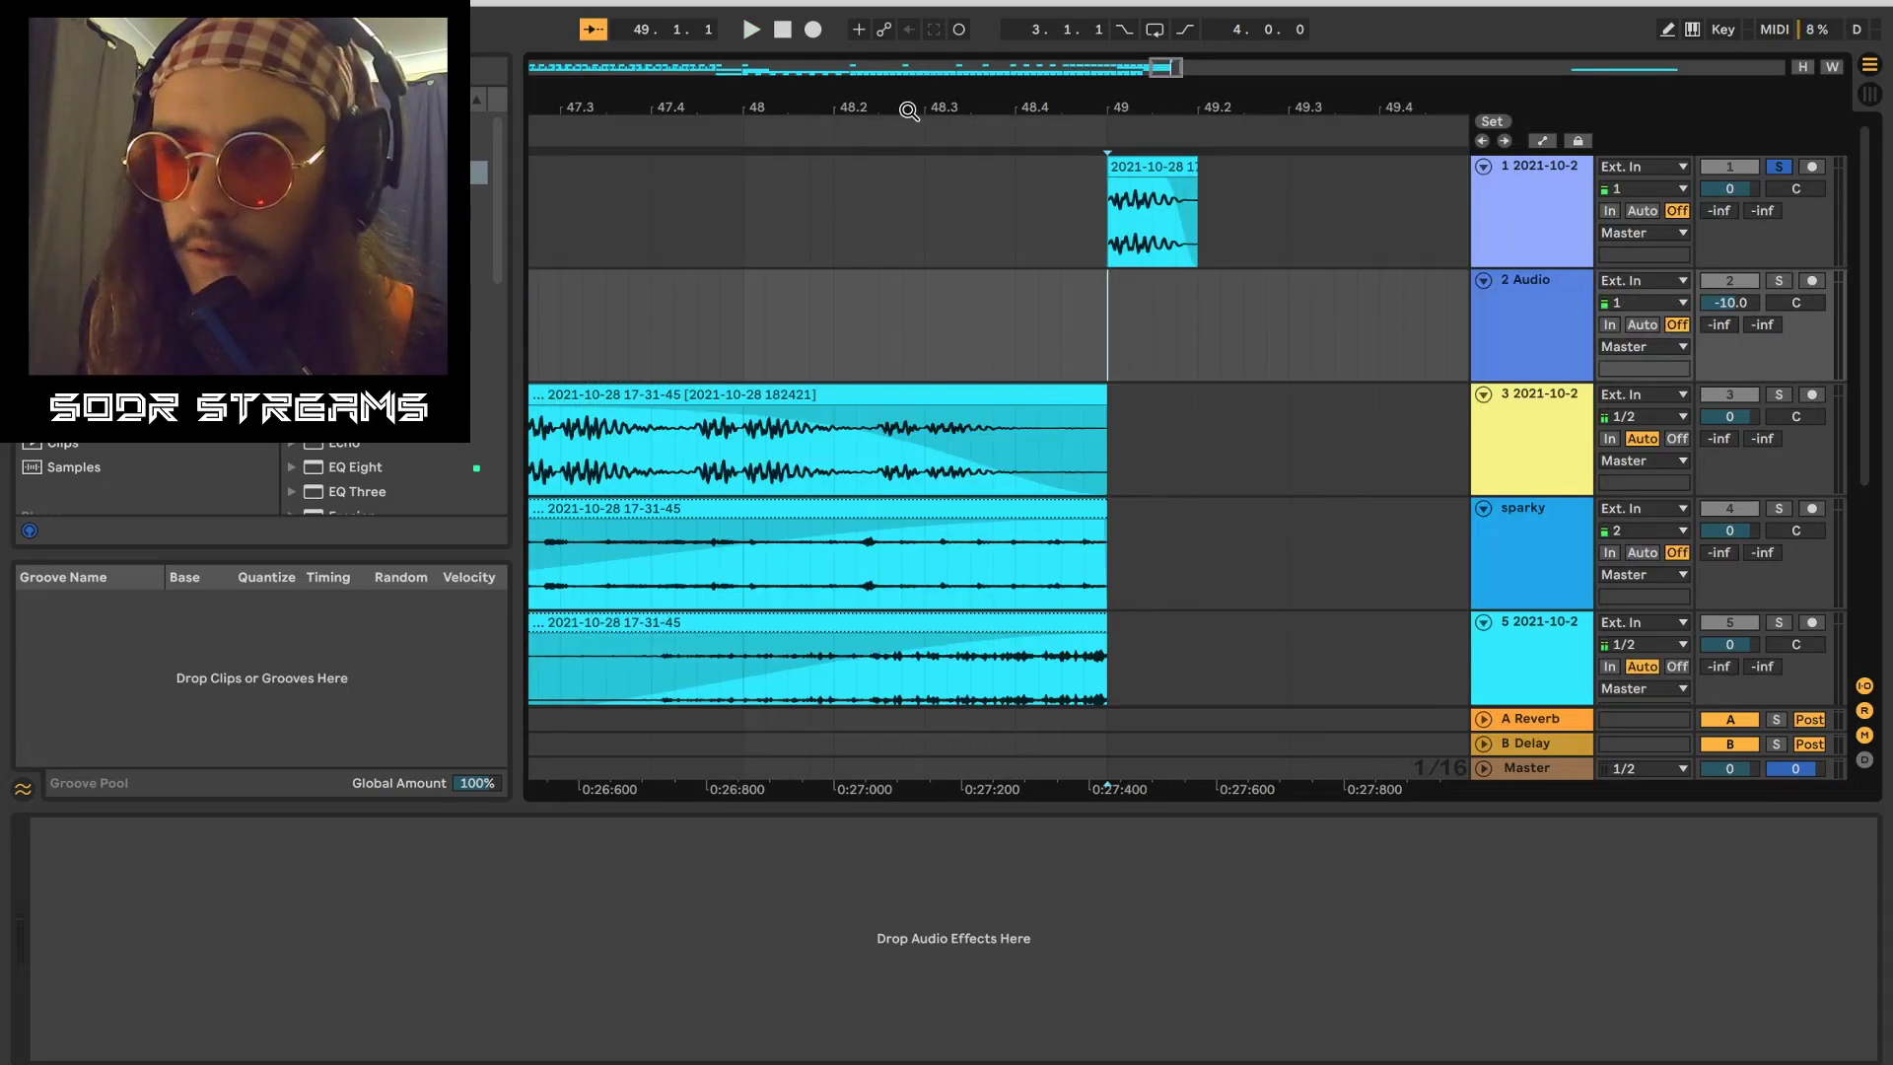
Step: Layer an unfiltered copy of the hit at bar 49 on a new track 2 and solo it with track 1 for playback
{"action": "left_click_drag", "start_coordinate": [908, 111], "coordinate": [908, 89]}
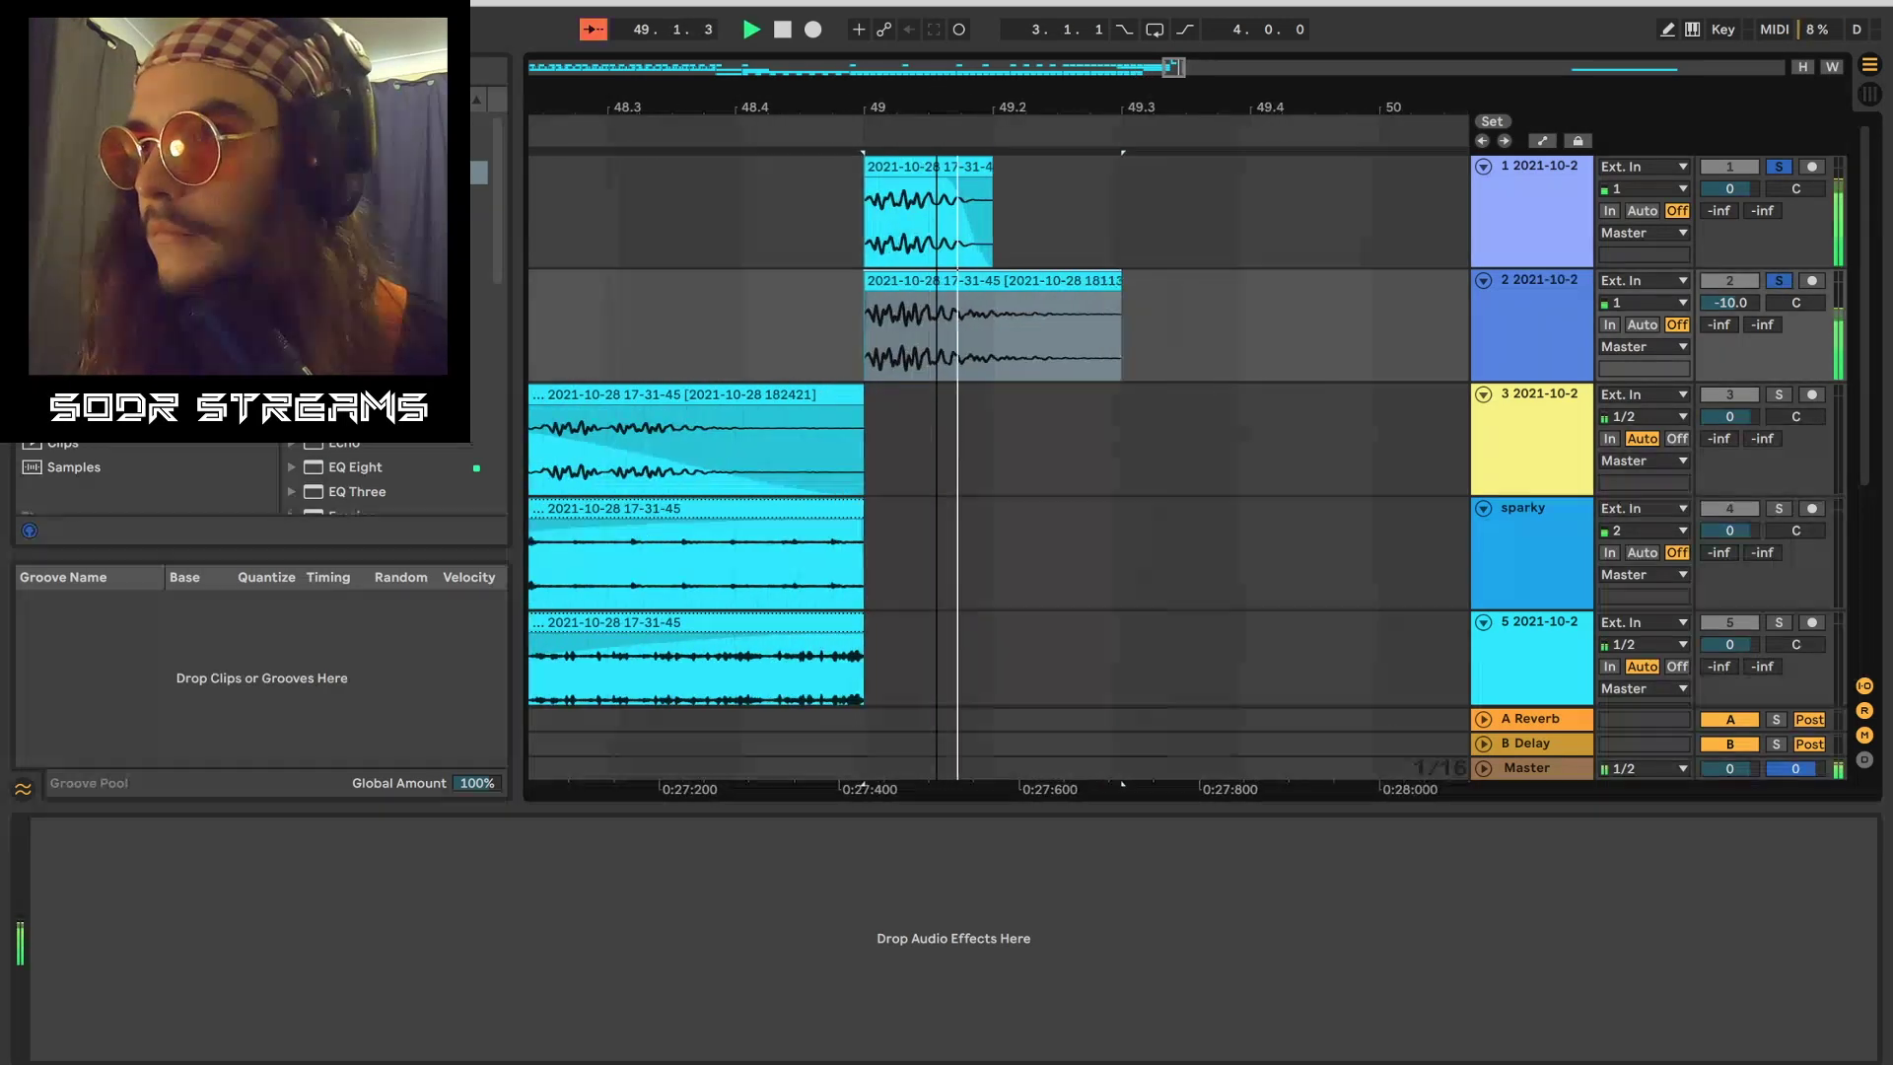
{"action": "scroll", "coordinate": [960, 174], "scroll_direction": "up", "scroll_amount": 2}
{"action": "key", "text": "space"}
{"action": "scroll", "coordinate": [963, 174], "scroll_direction": "right", "scroll_amount": 4}
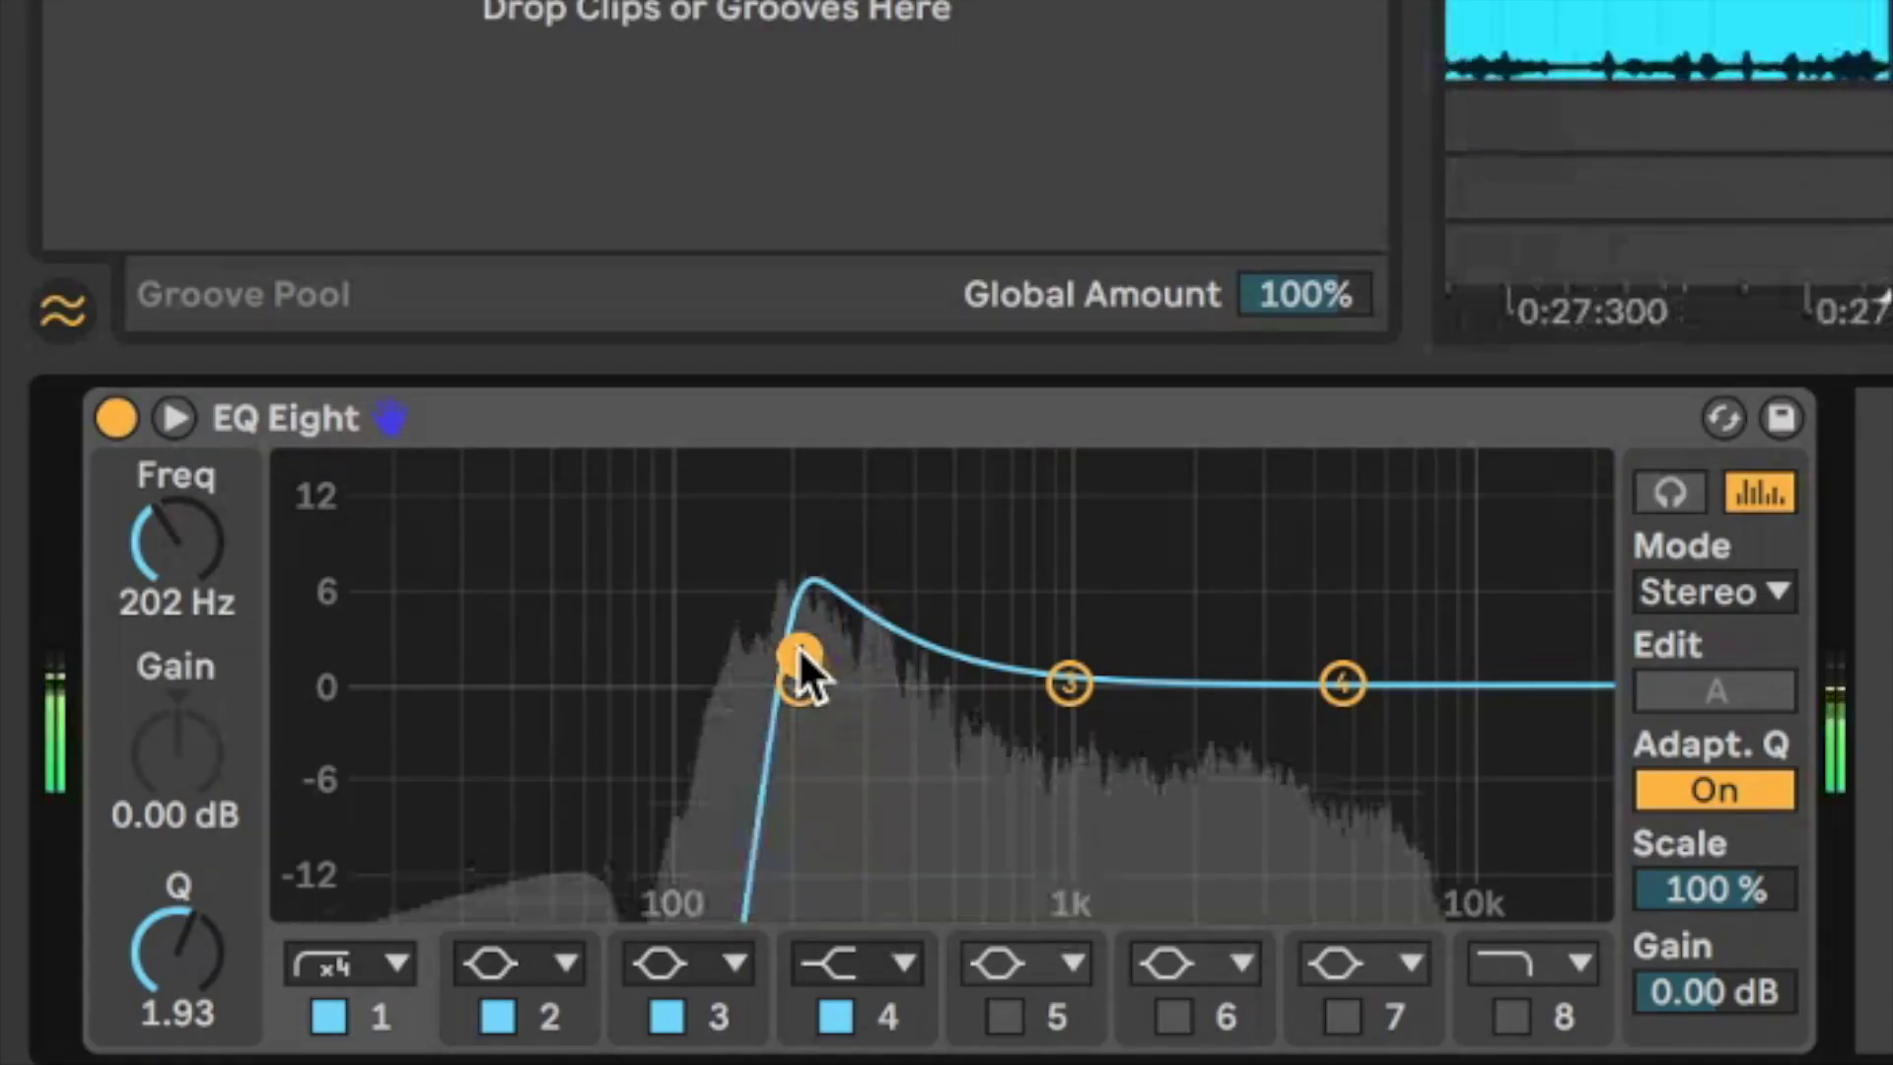
Step: Shape the layered hit in EQ Eight with a steep low cut, a roughly 12 dB dip near 400 Hz and a -5.08 dB high shelf at 5.05 kHz
{"action": "left_click_drag", "start_coordinate": [274, 932], "coordinate": [253, 919]}
{"action": "left_click_drag", "start_coordinate": [749, 631], "coordinate": [803, 631]}
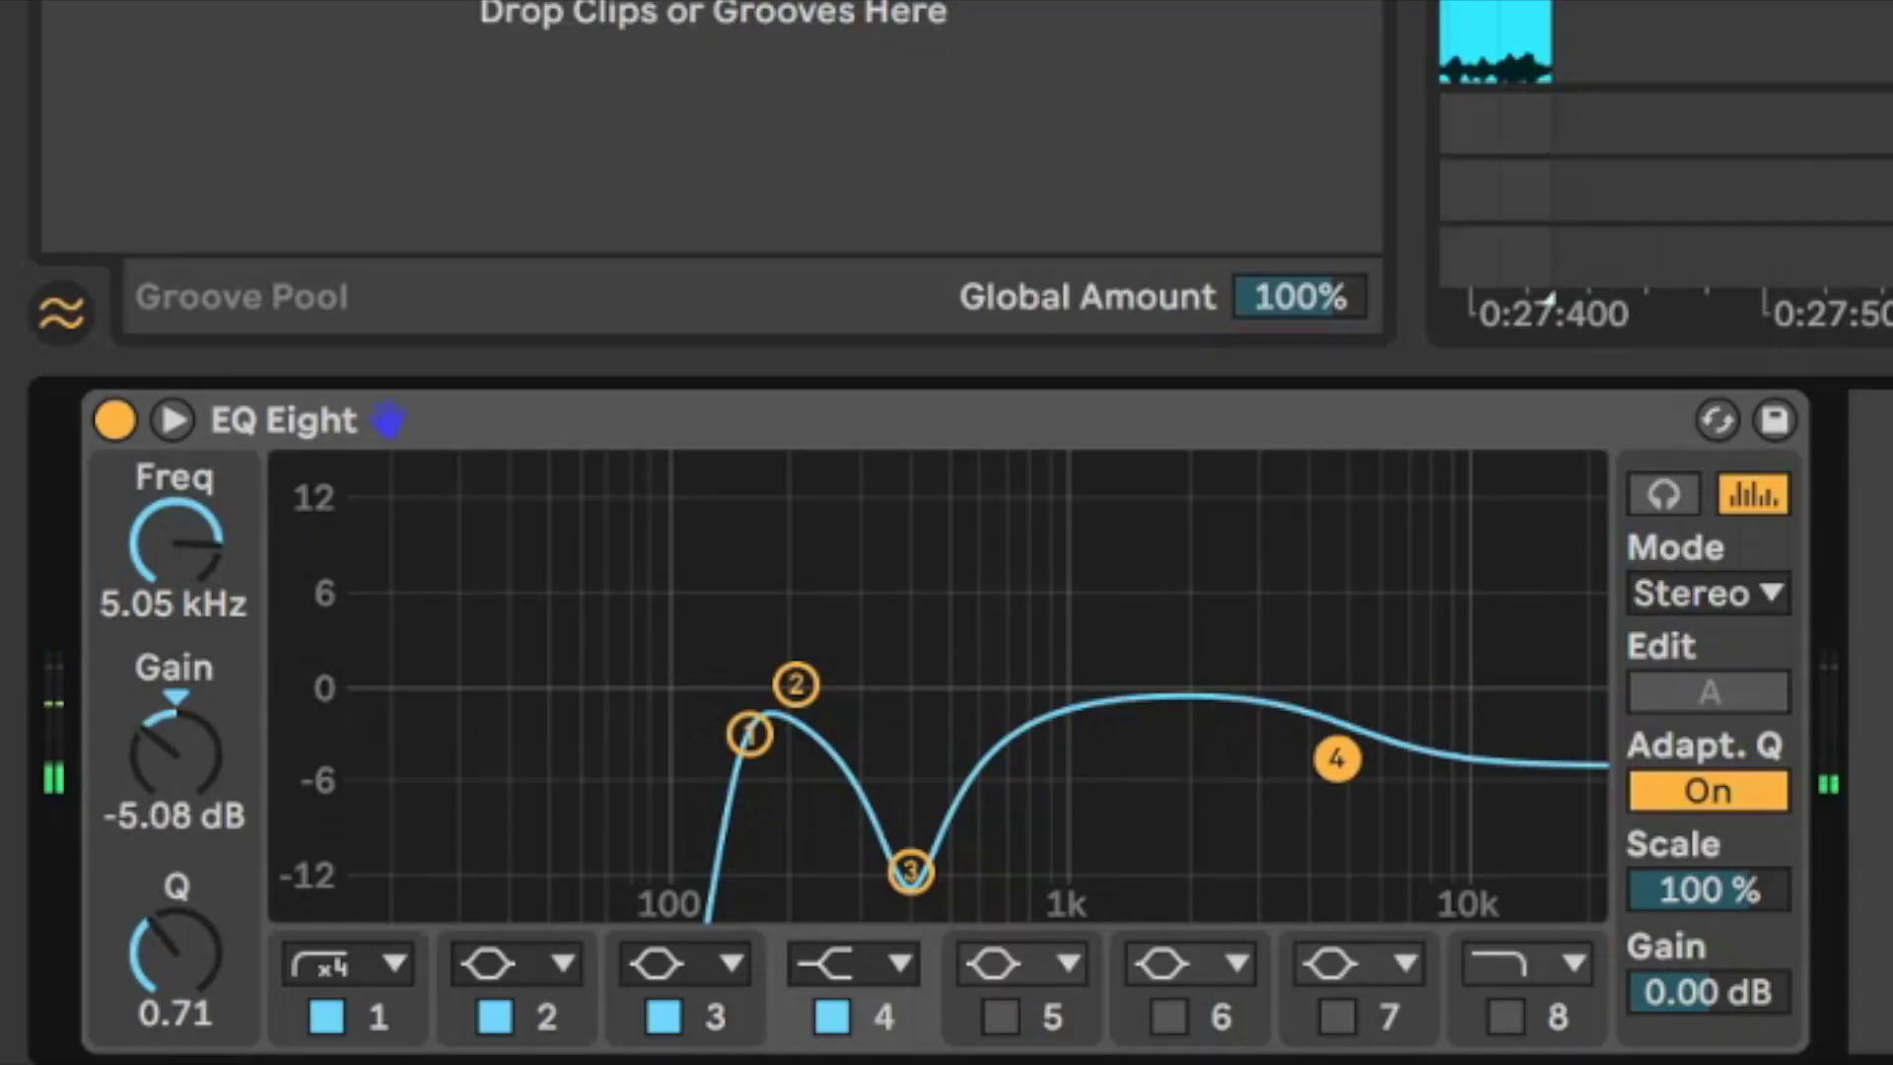
Step: Lower the layered hit's EQ Eight high shelf to -9.55 dB at 1.14 kHz and set track 2's volume to -5.4 dB
{"action": "left_click_drag", "start_coordinate": [1335, 756], "coordinate": [1180, 817]}
{"action": "key", "text": "space"}
{"action": "left_click_drag", "start_coordinate": [1067, 841], "coordinate": [999, 848]}
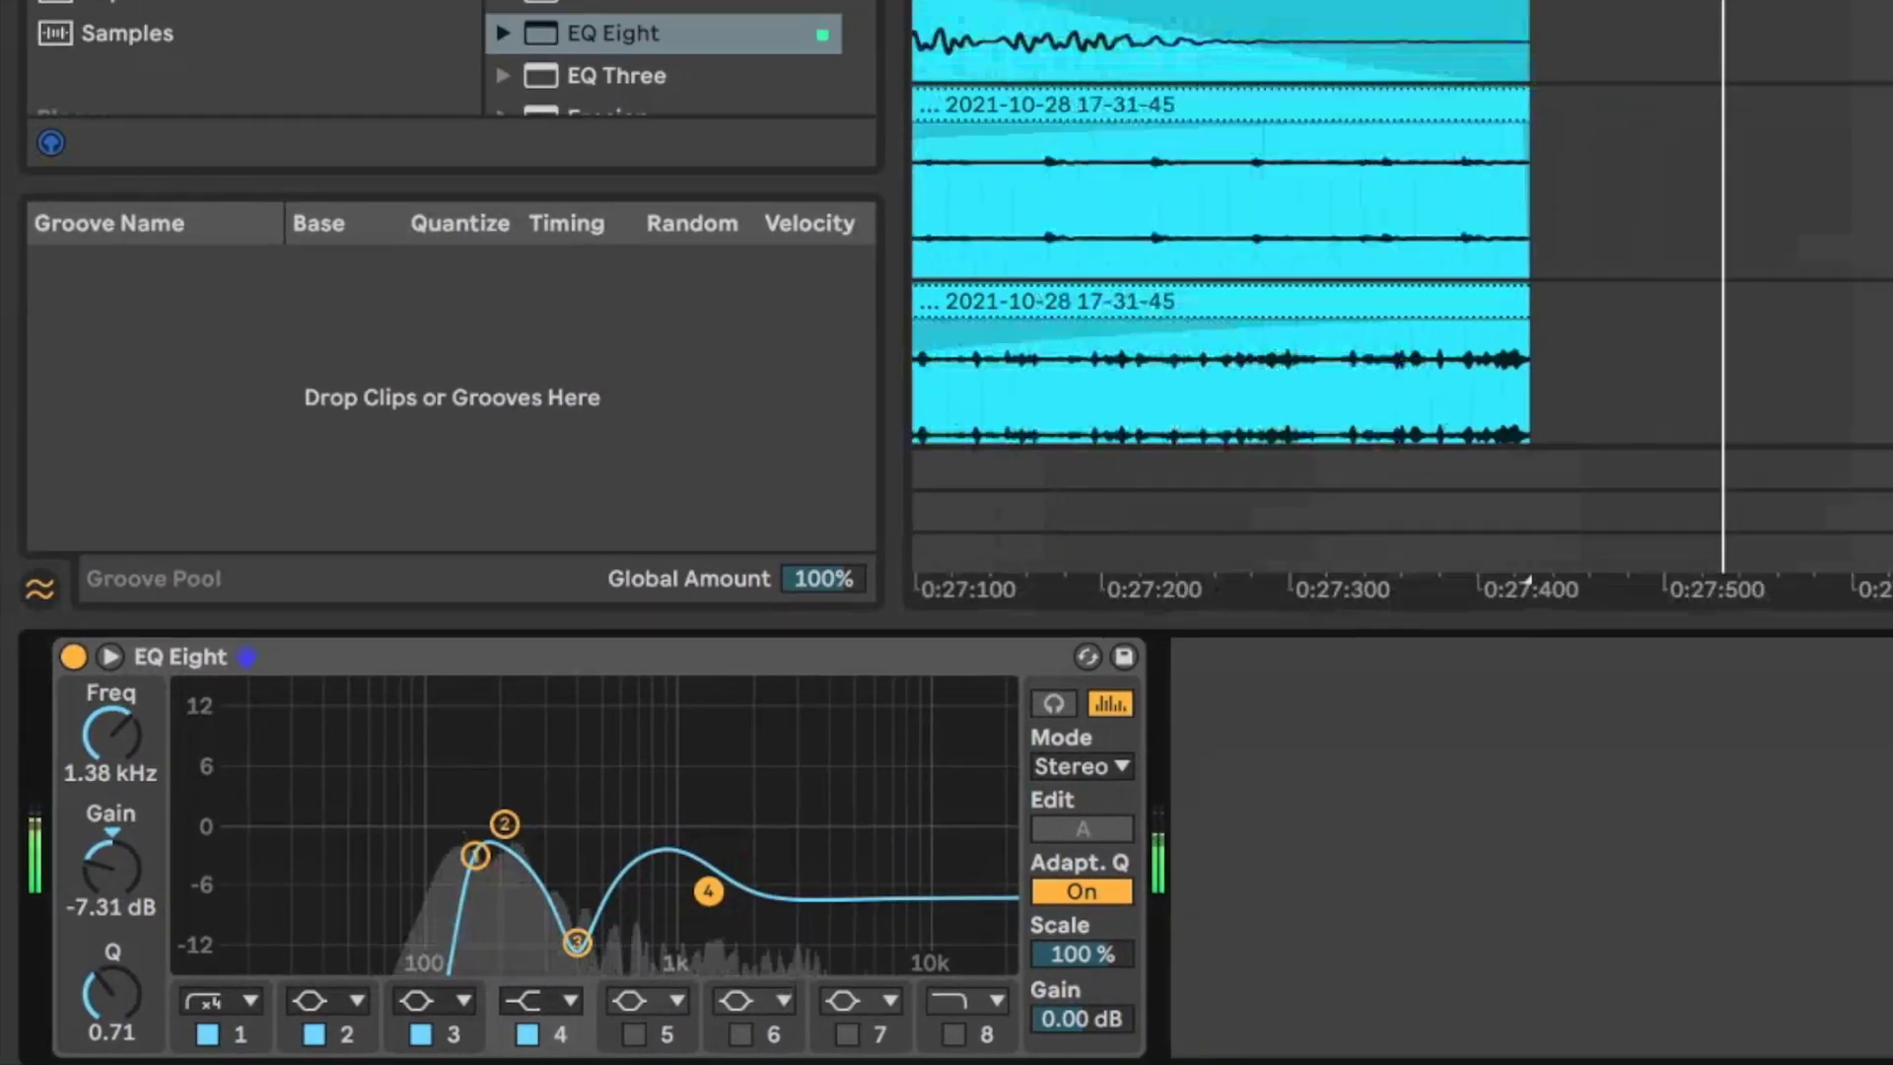
{"action": "left_click_drag", "start_coordinate": [536, 947], "coordinate": [521, 948]}
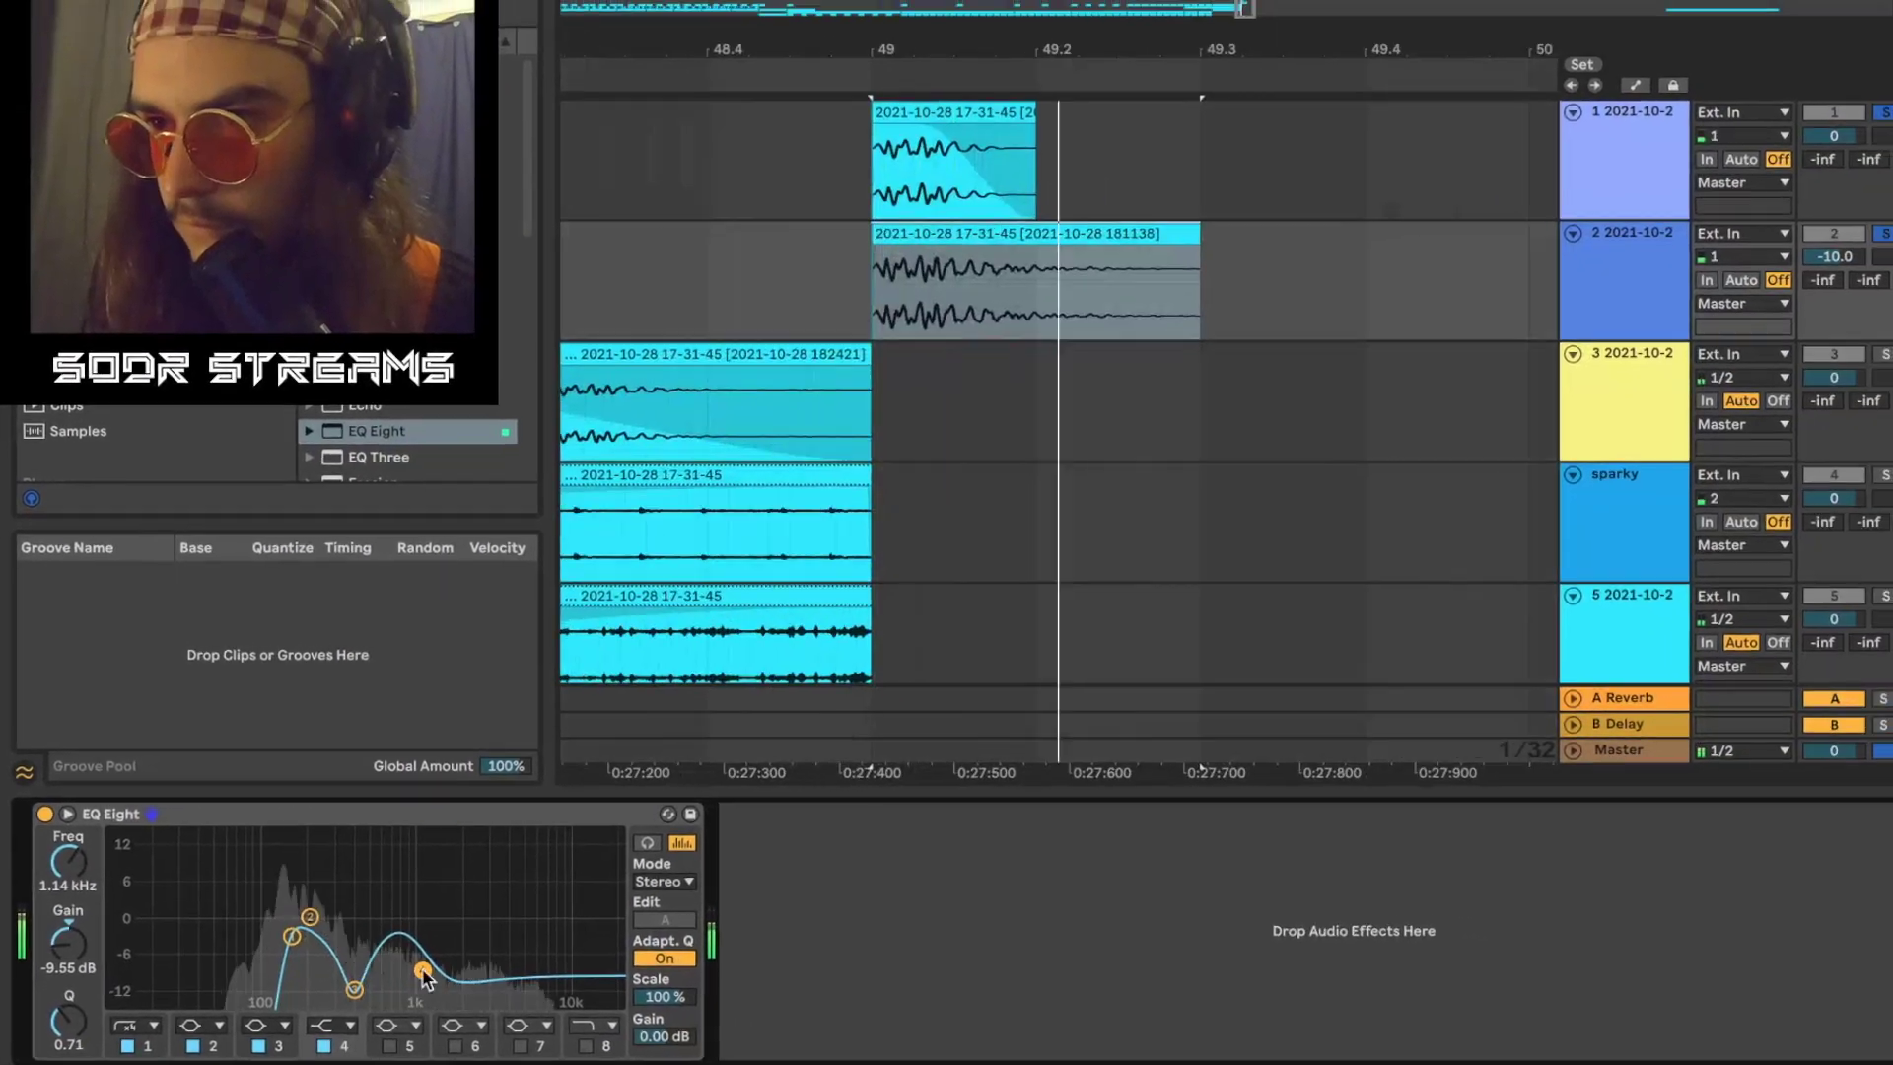
{"action": "left_click_drag", "start_coordinate": [1730, 303], "coordinate": [1730, 283]}
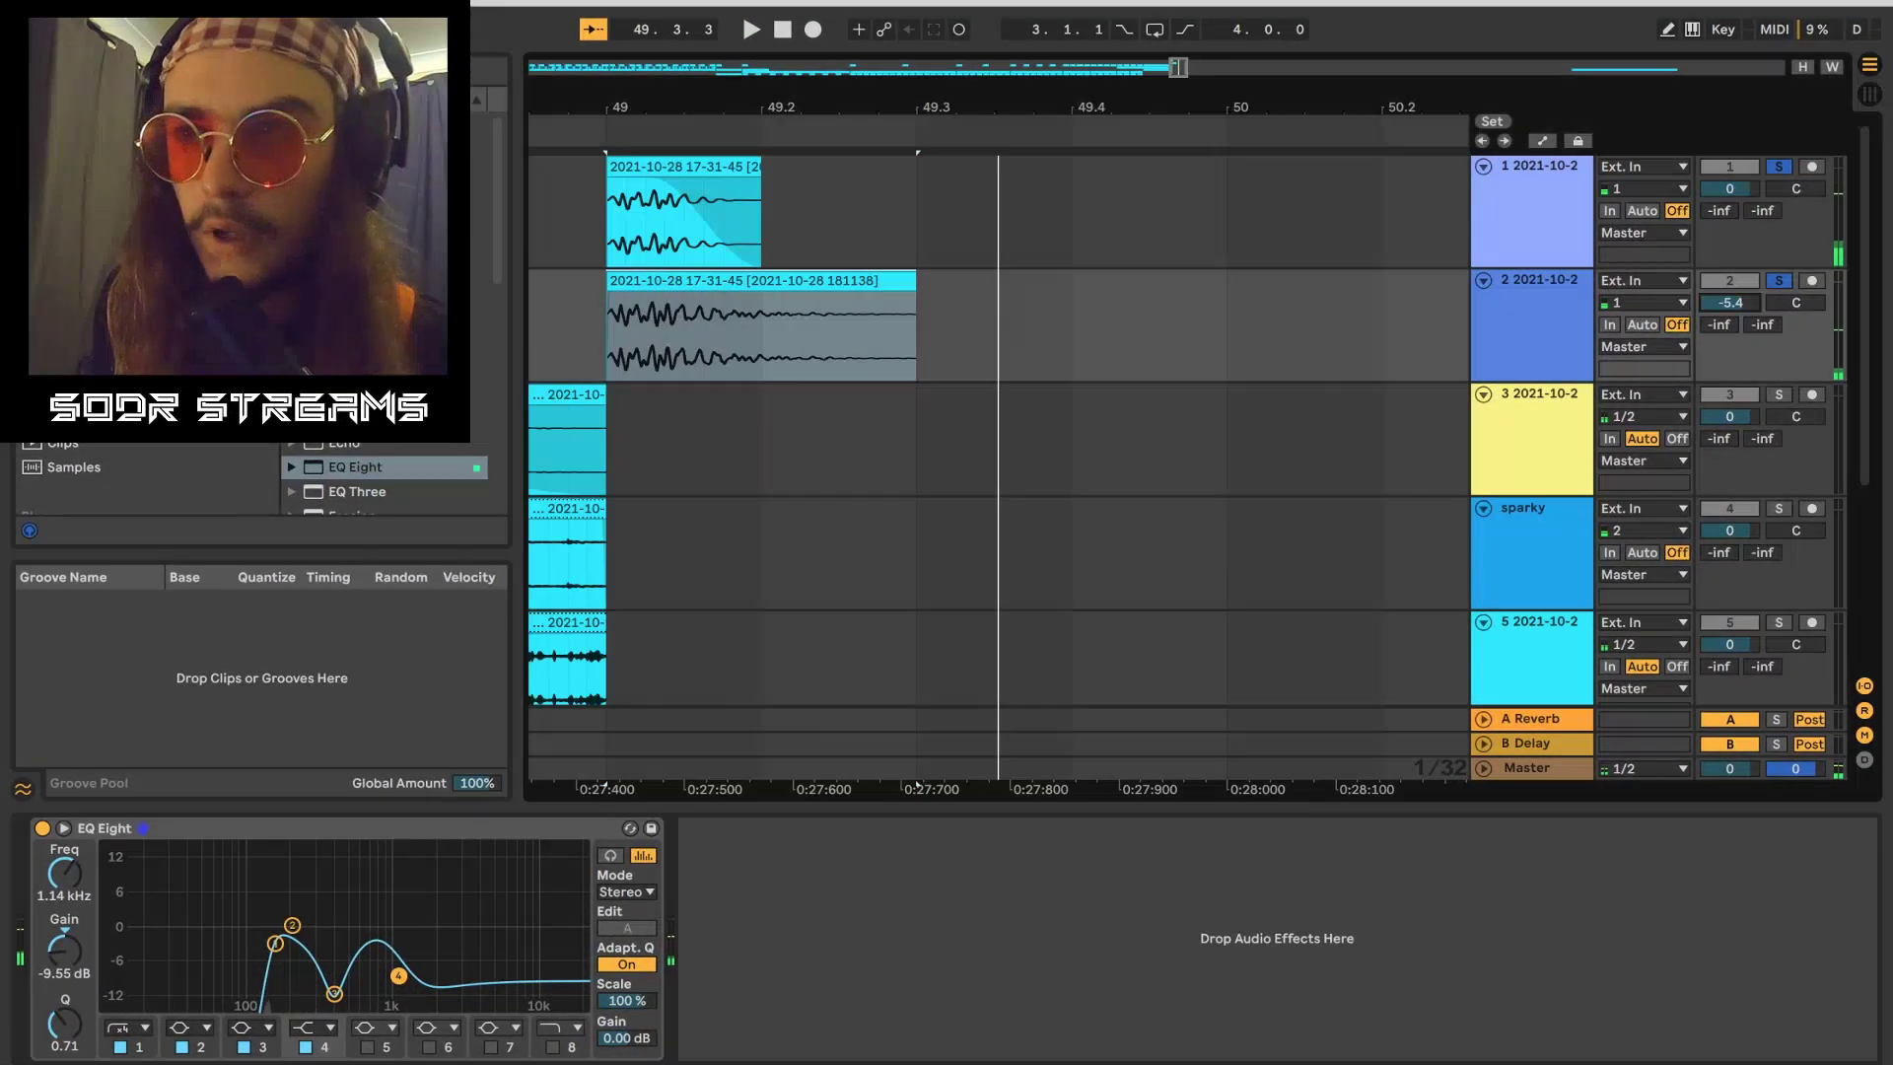
Step: Add a Compressor to tracks 1 and 2, with track 1's threshold at -19.1 dB and track 2's fully lowered, and adjust track 2's ratio
{"action": "left_click_drag", "start_coordinate": [365, 319], "coordinate": [808, 205]}
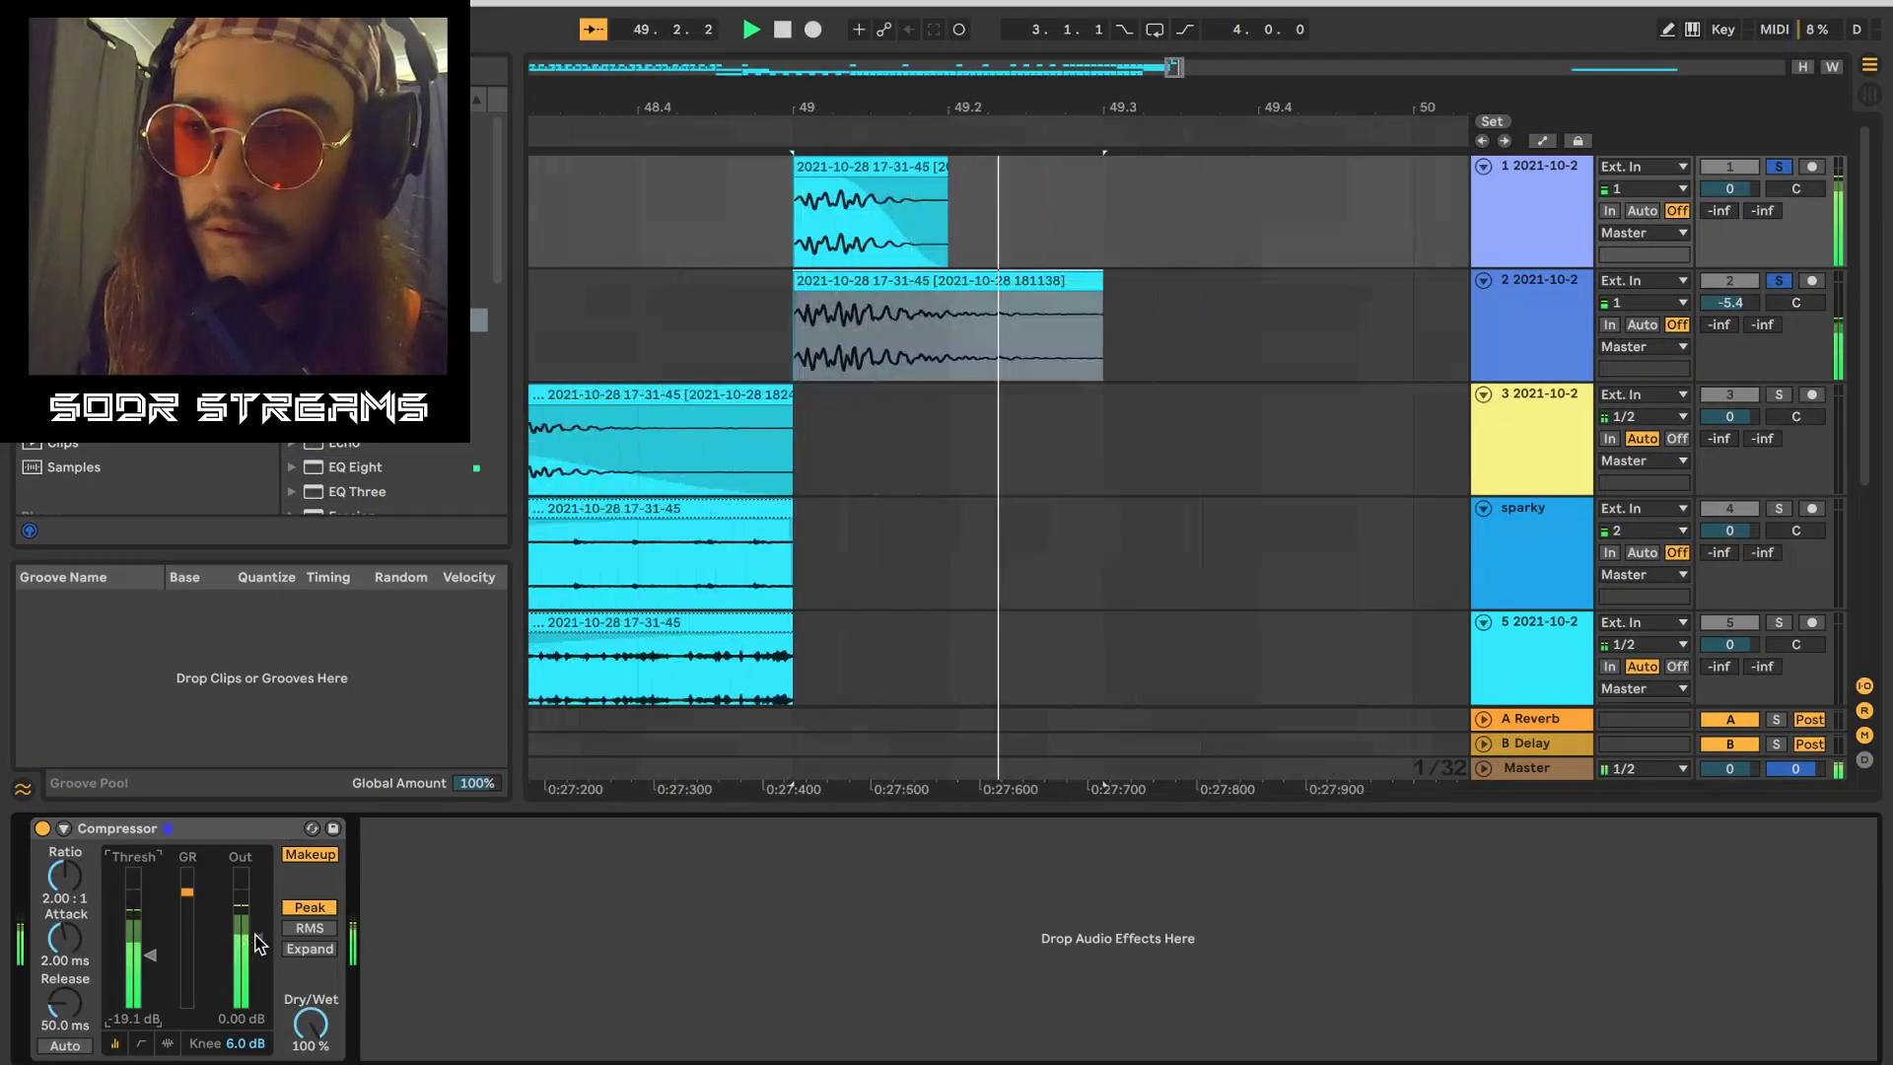
{"action": "left_click", "coordinate": [621, 325]}
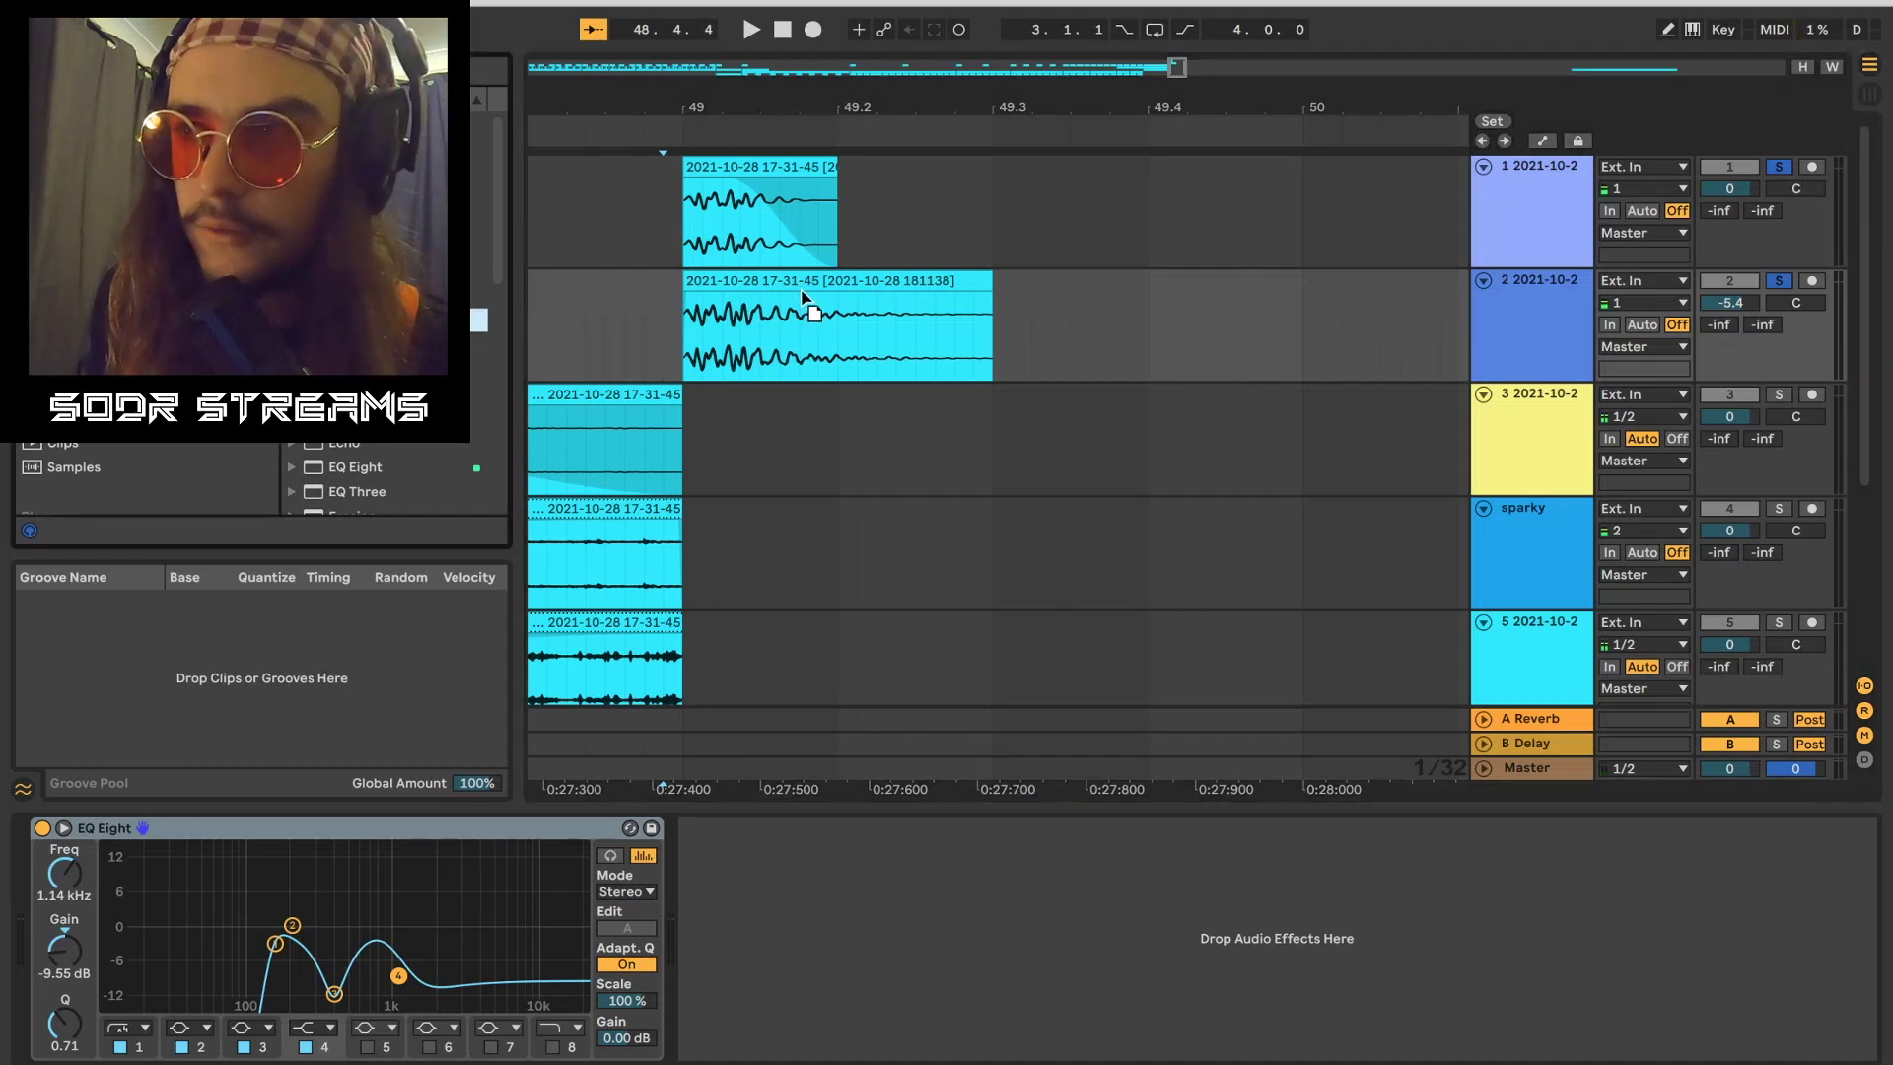
{"action": "left_click_drag", "start_coordinate": [801, 292], "coordinate": [803, 295]}
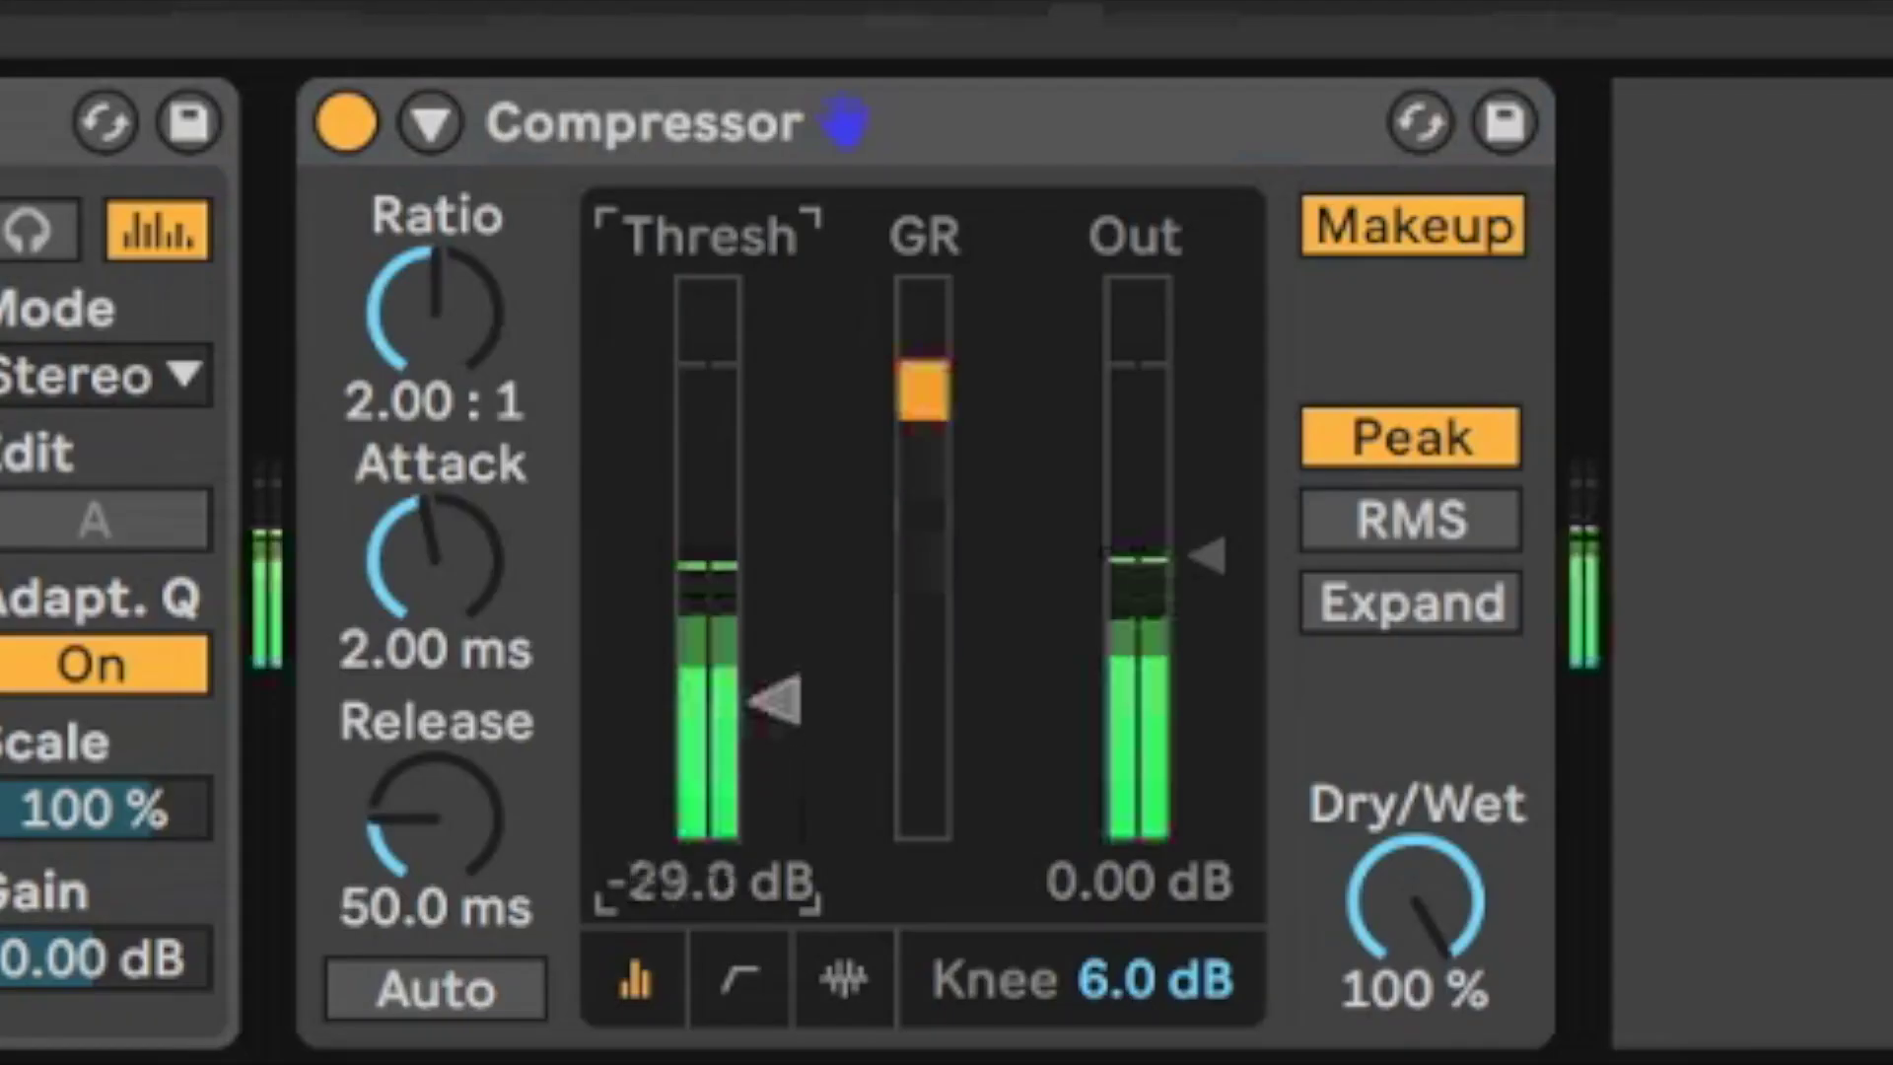
{"action": "left_click_drag", "start_coordinate": [771, 697], "coordinate": [773, 833]}
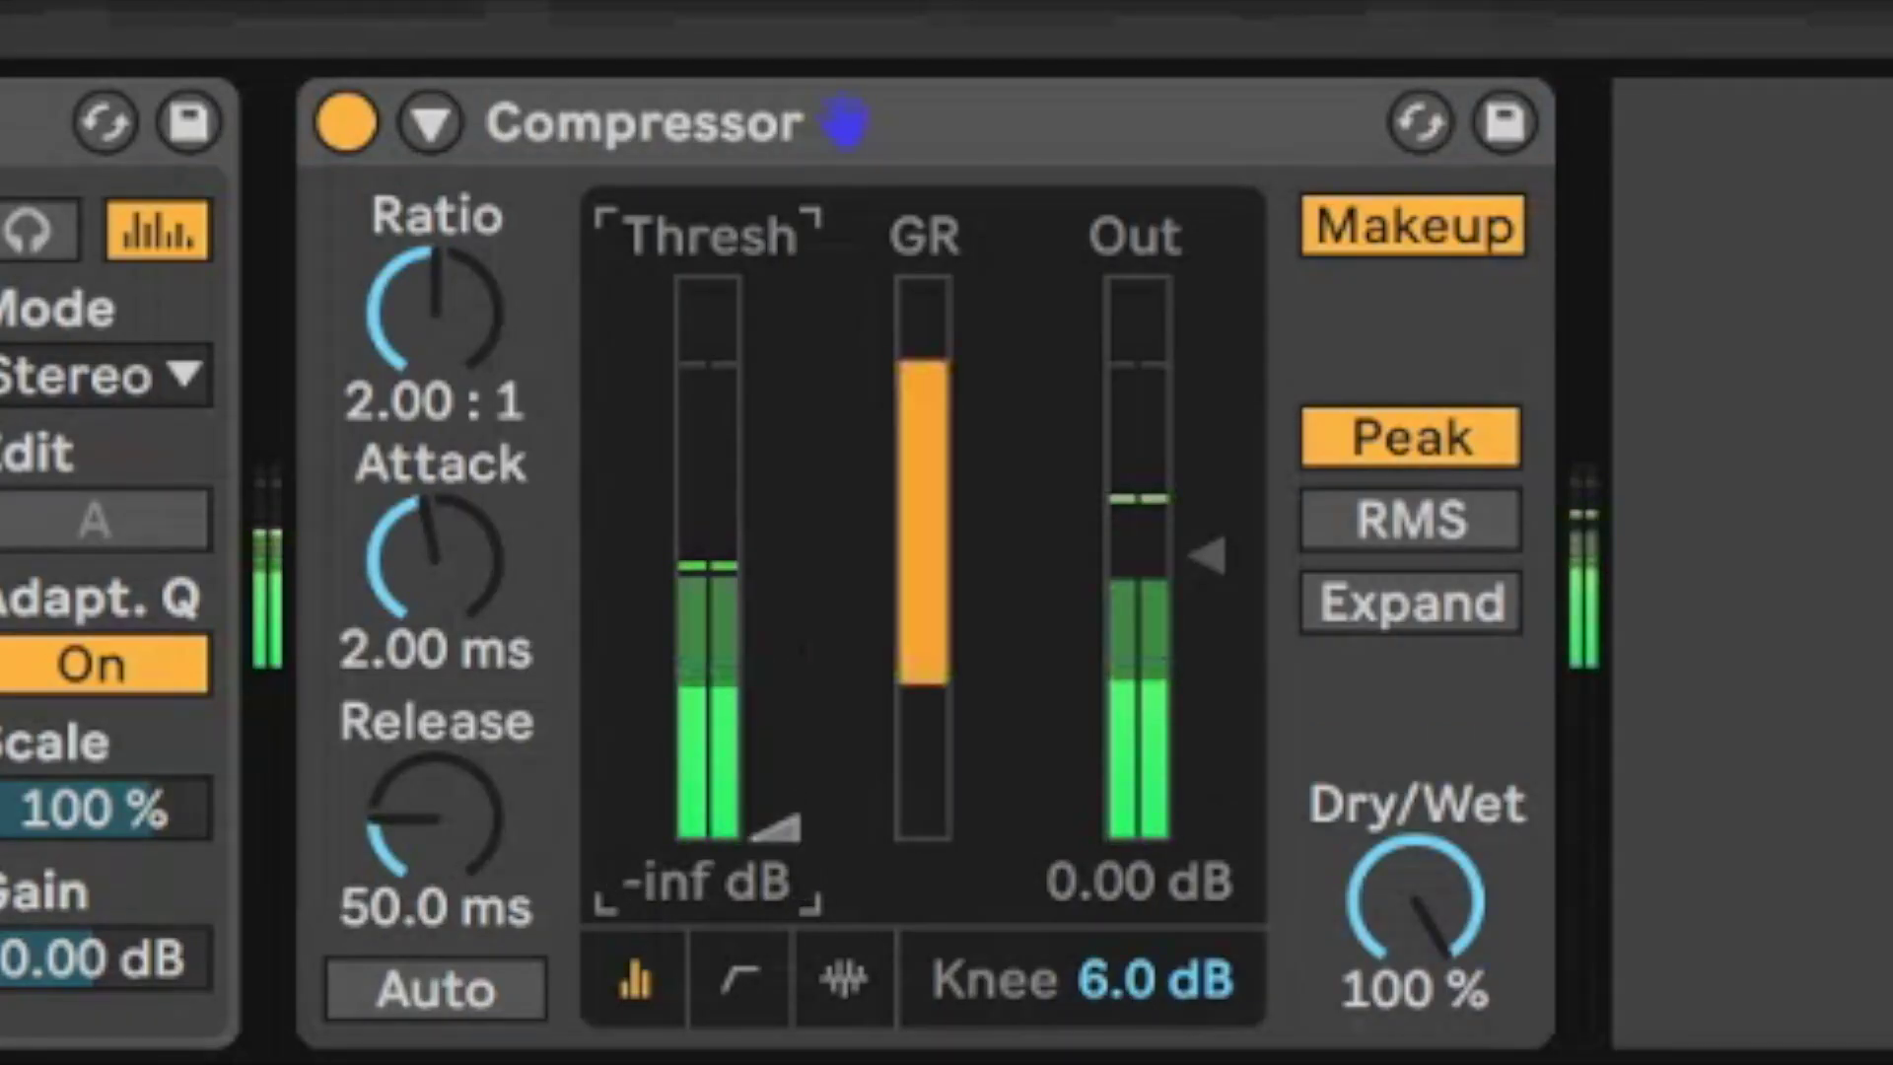
{"action": "left_click_drag", "start_coordinate": [434, 315], "coordinate": [433, 286]}
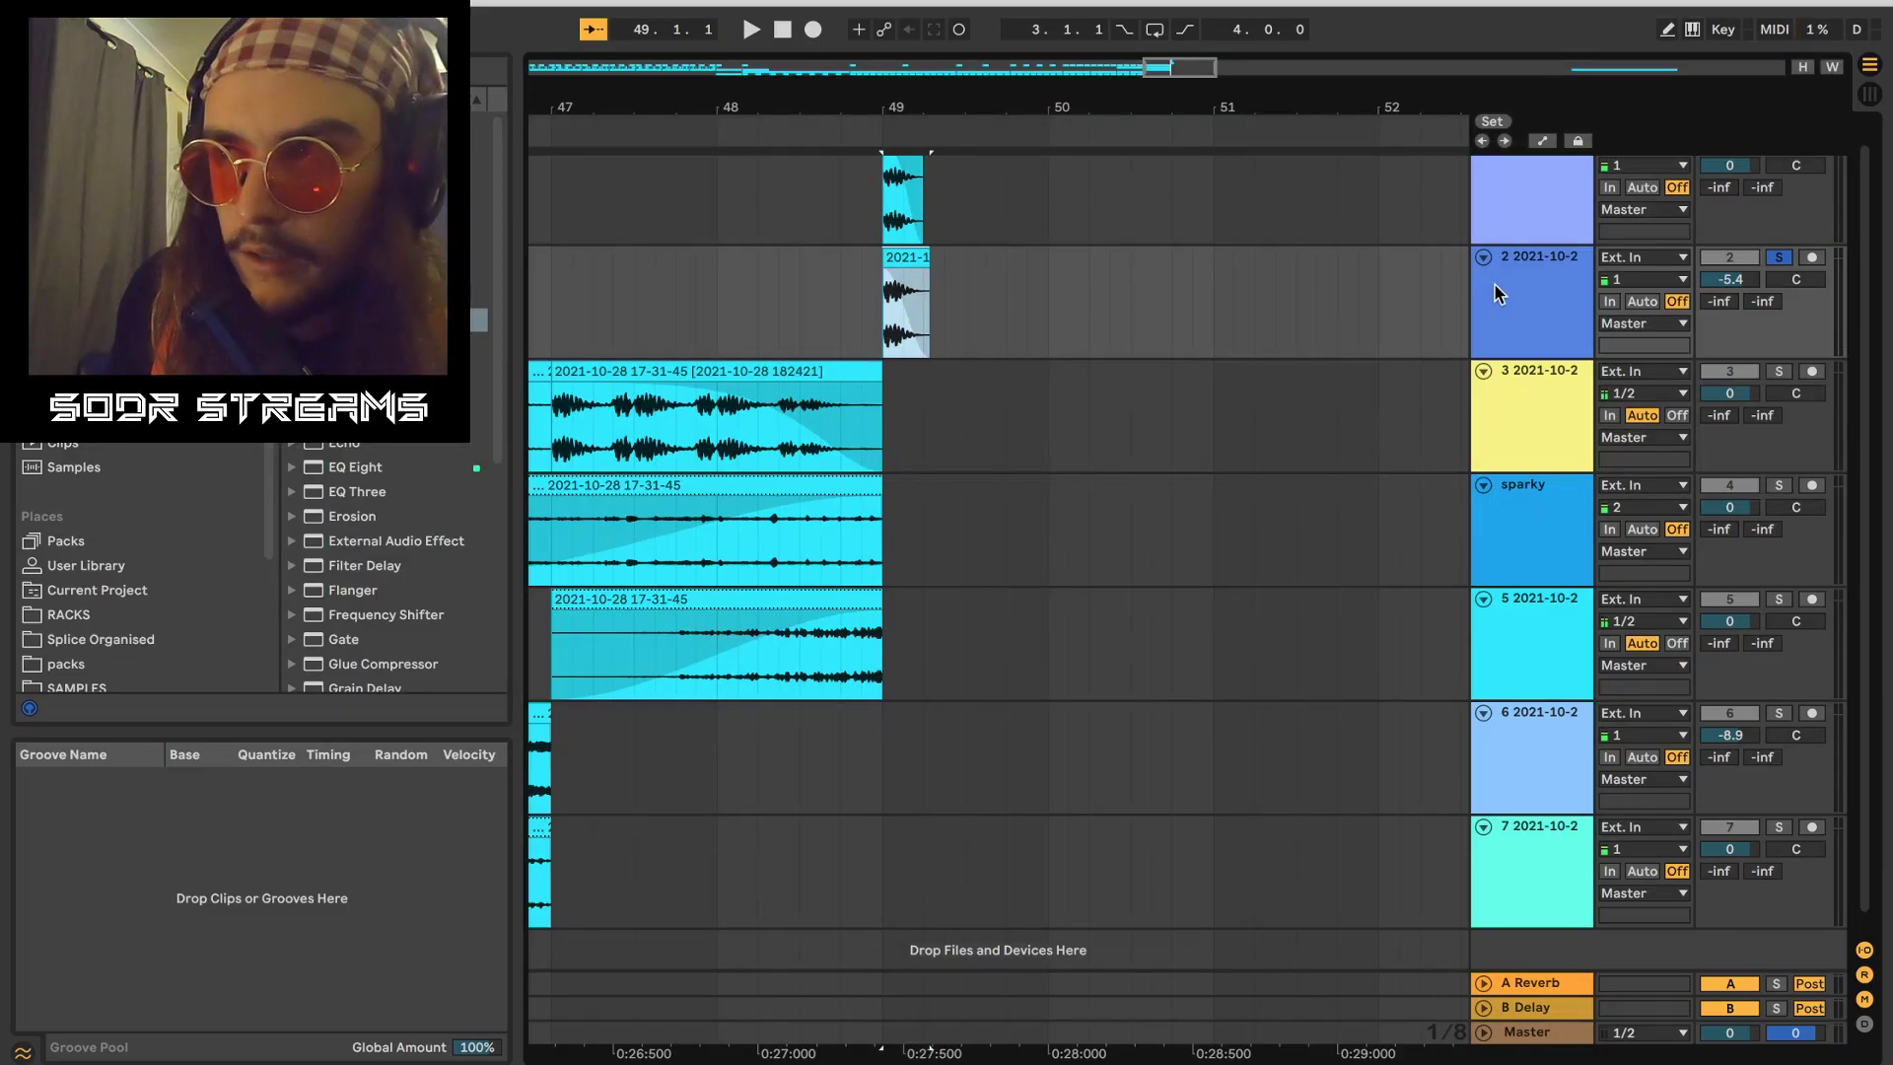
Step: Create a third hit layer on a new track 3 with a steep EQ Eight low cut at 245 Hz and a Compressor threshold of -16.0 dB
{"action": "left_click", "coordinate": [1493, 281]}
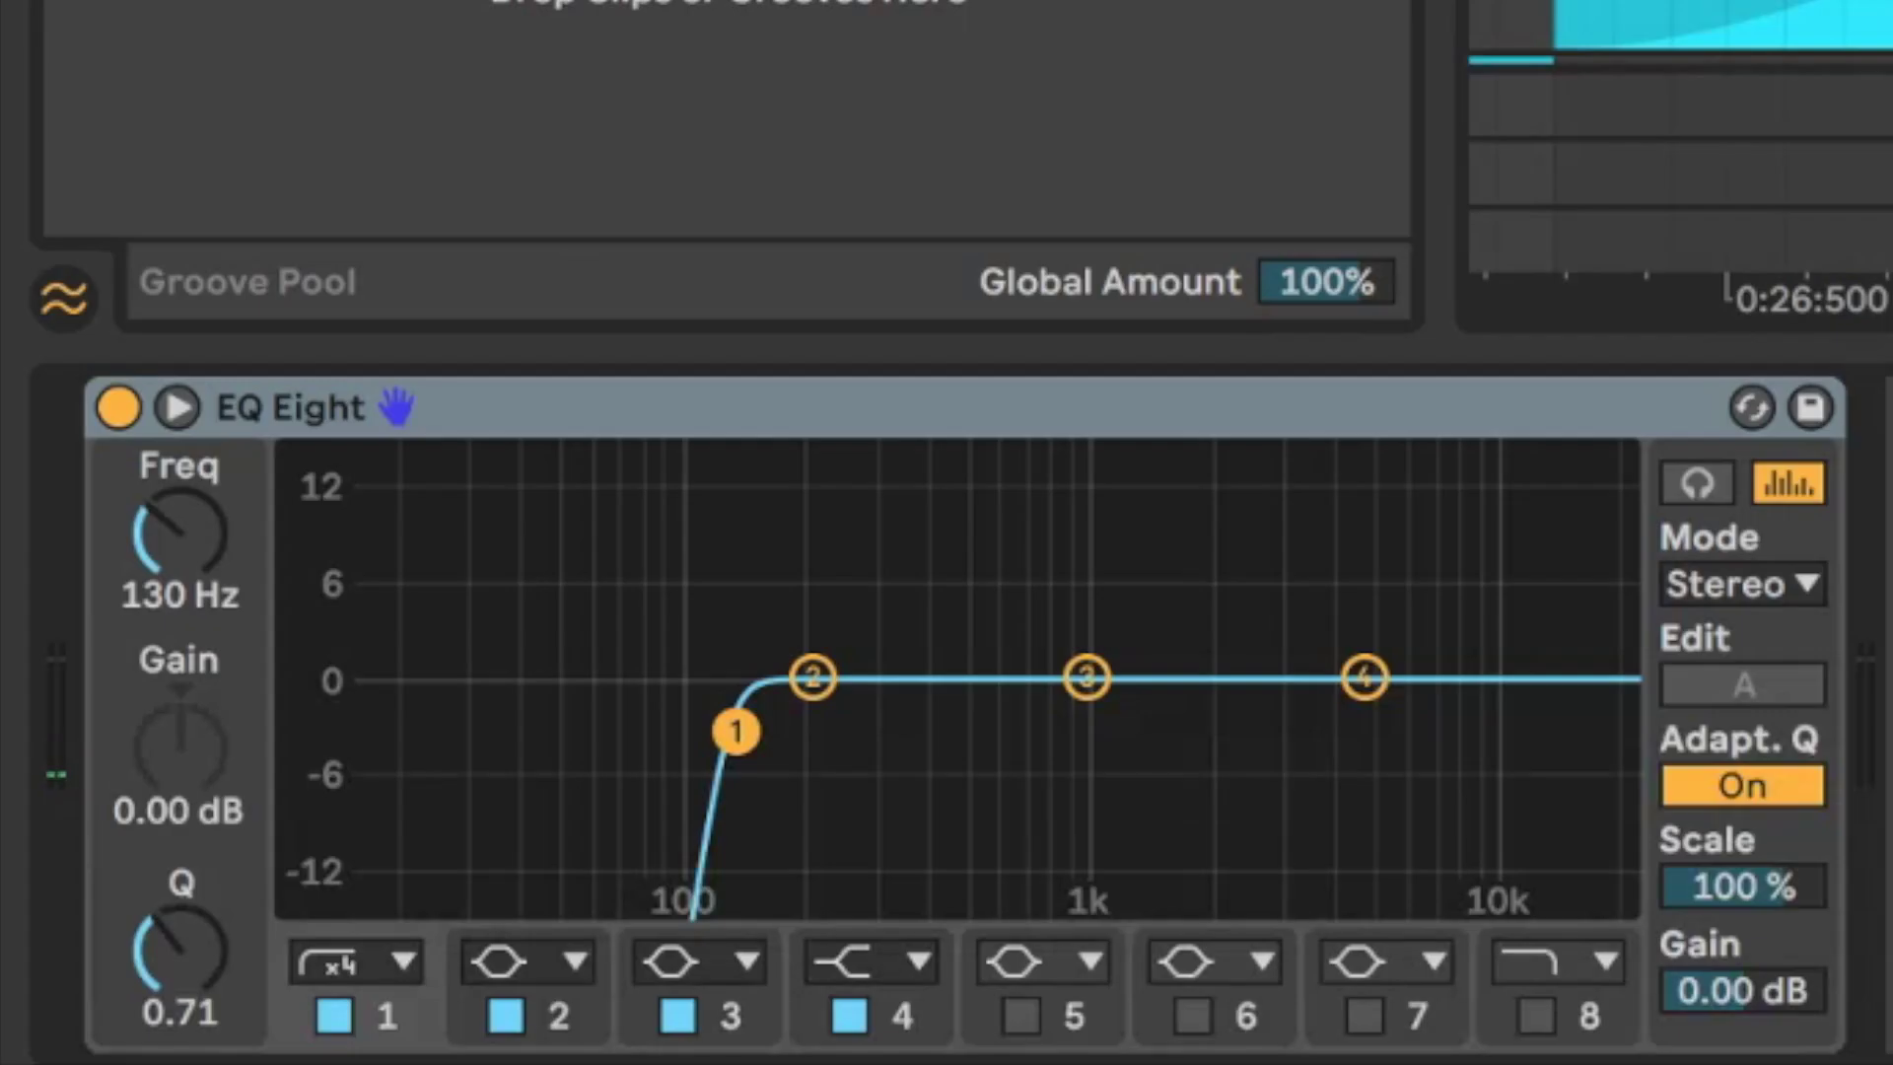
{"action": "left_click_drag", "start_coordinate": [727, 755], "coordinate": [996, 701]}
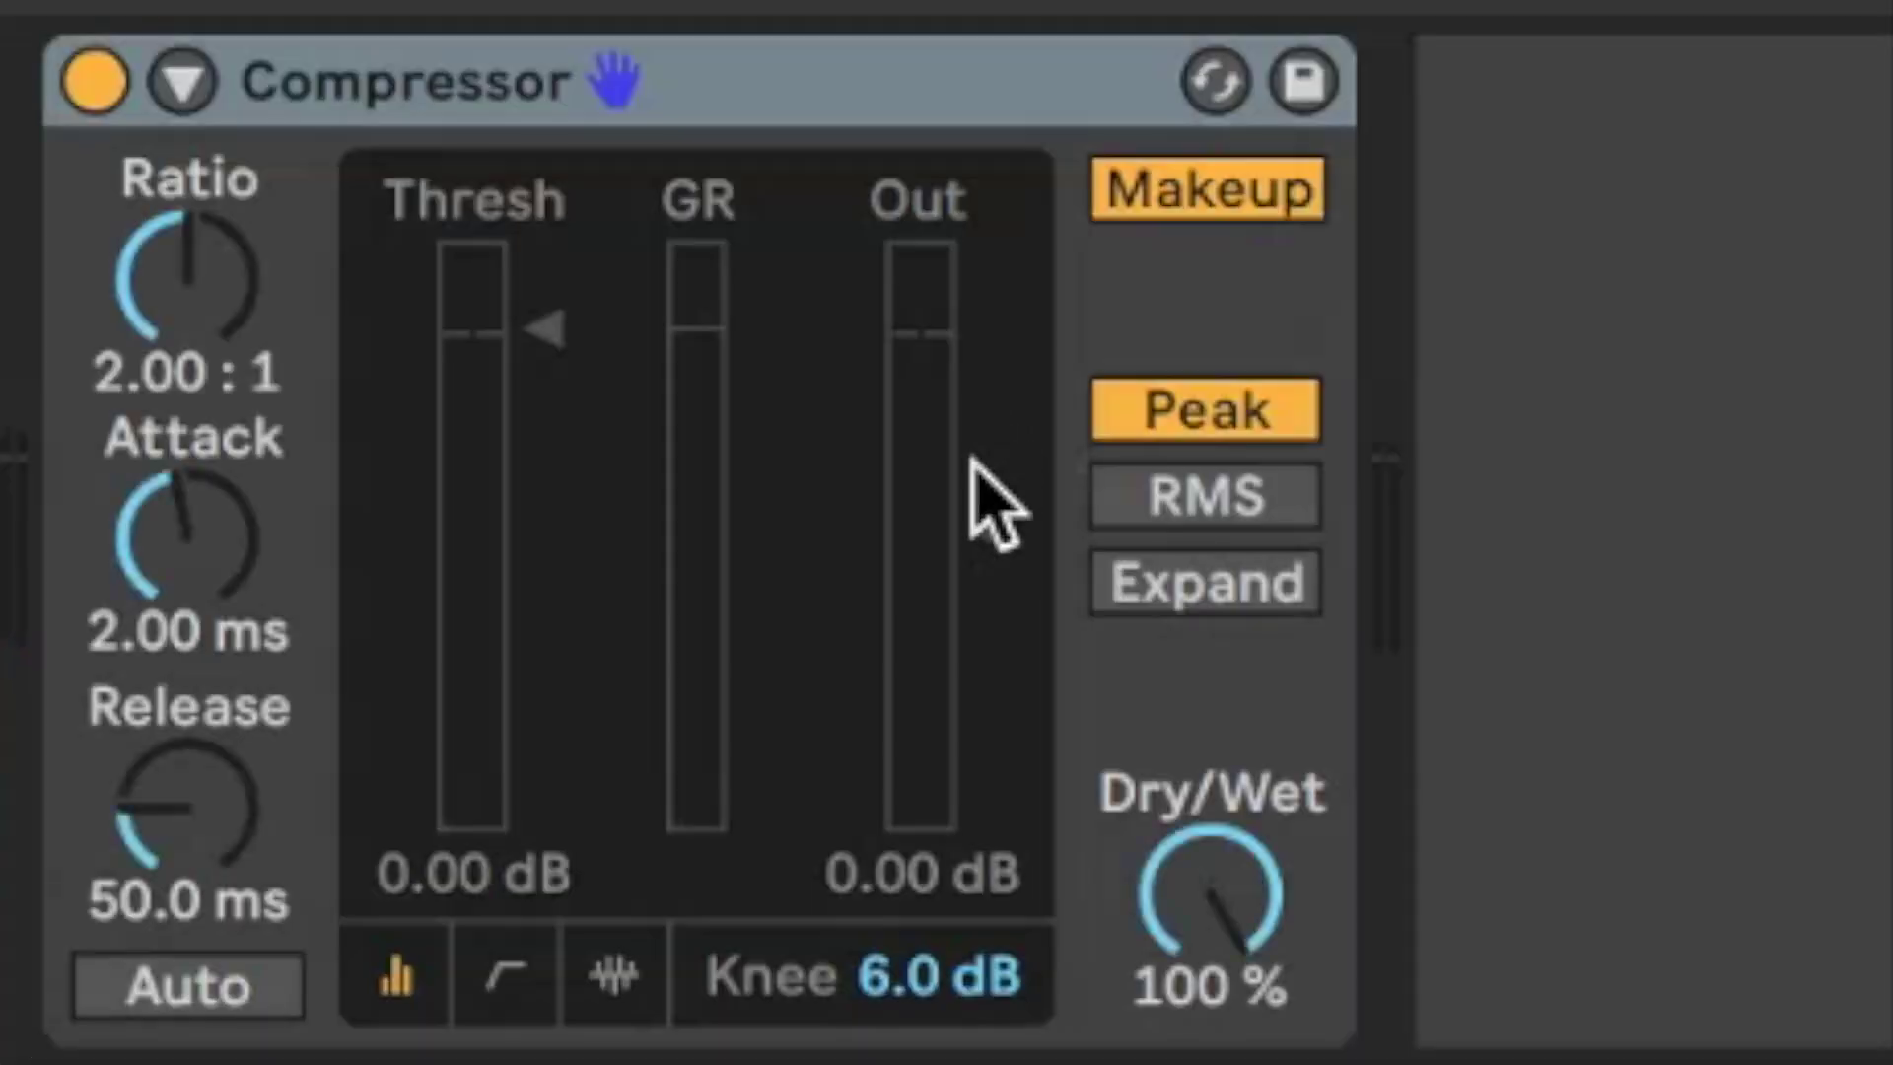
{"action": "left_click_drag", "start_coordinate": [545, 328], "coordinate": [544, 701]}
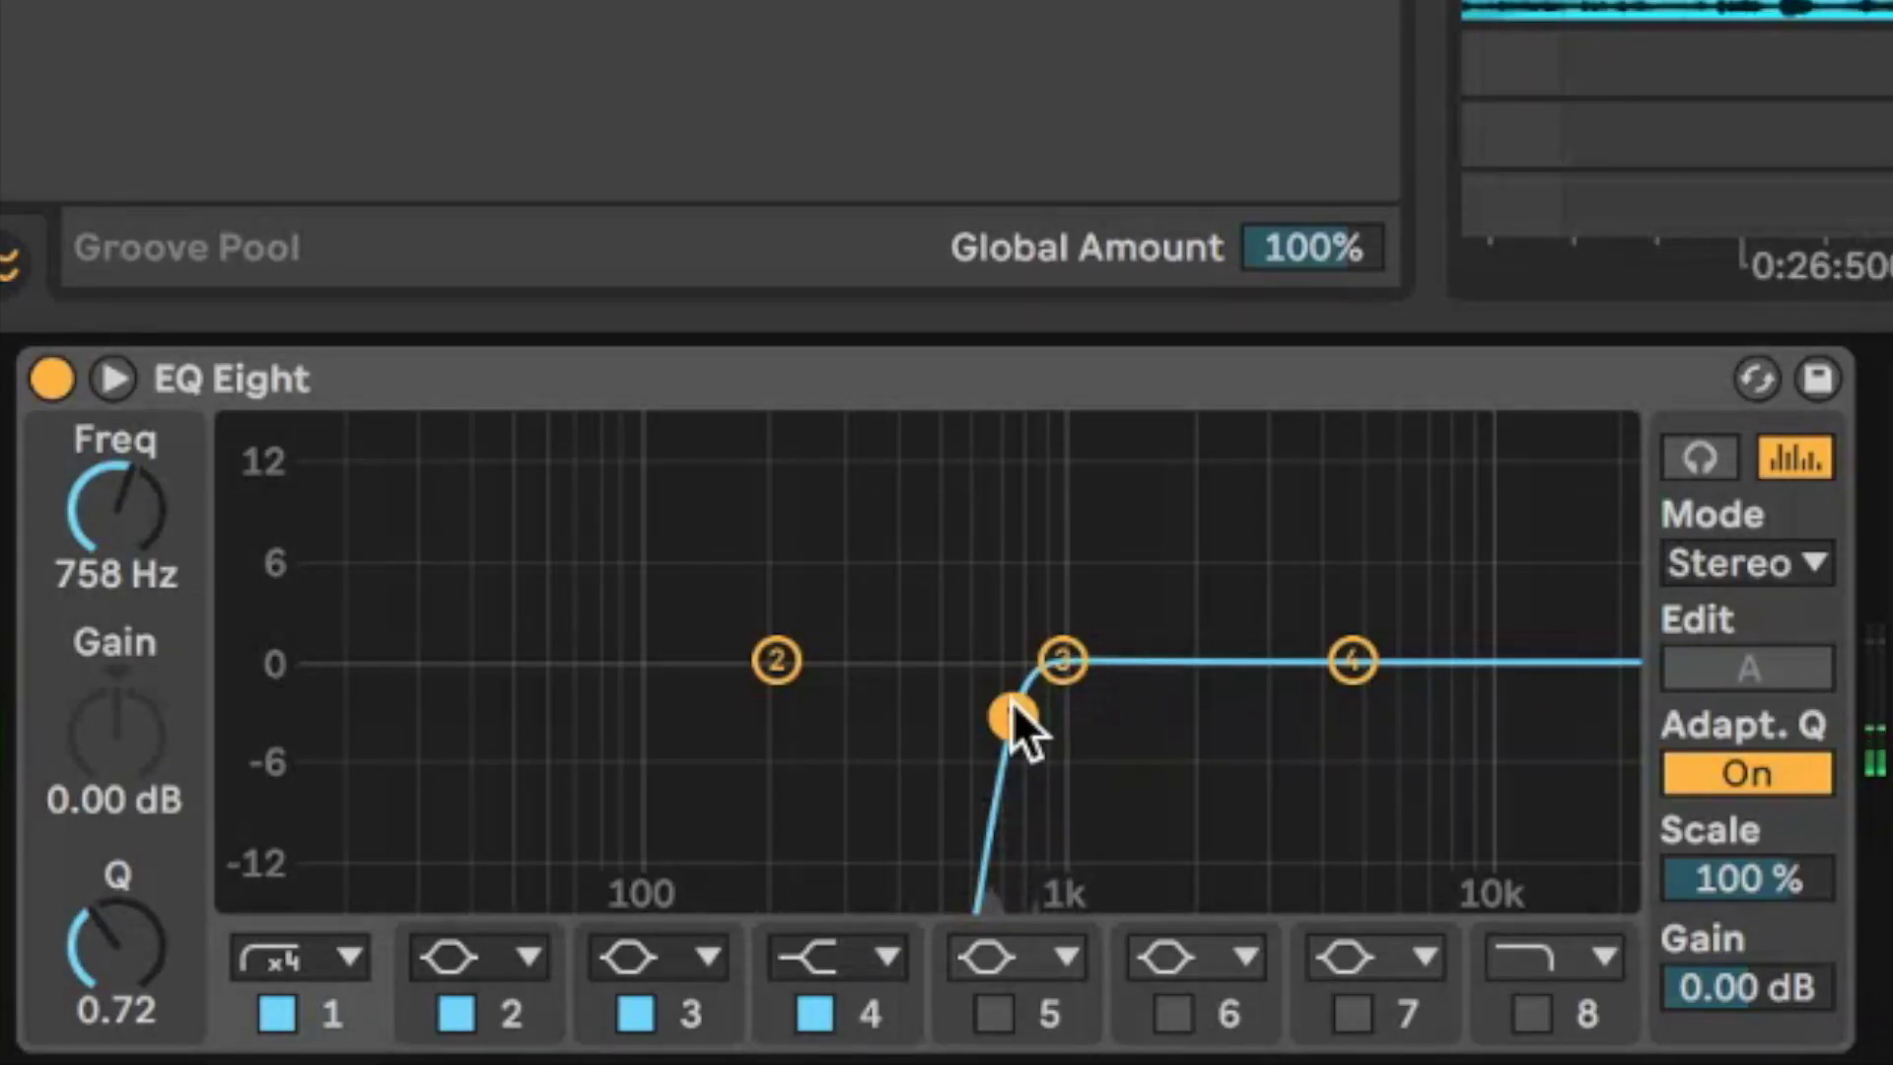
{"action": "left_click_drag", "start_coordinate": [1012, 701], "coordinate": [858, 641]}
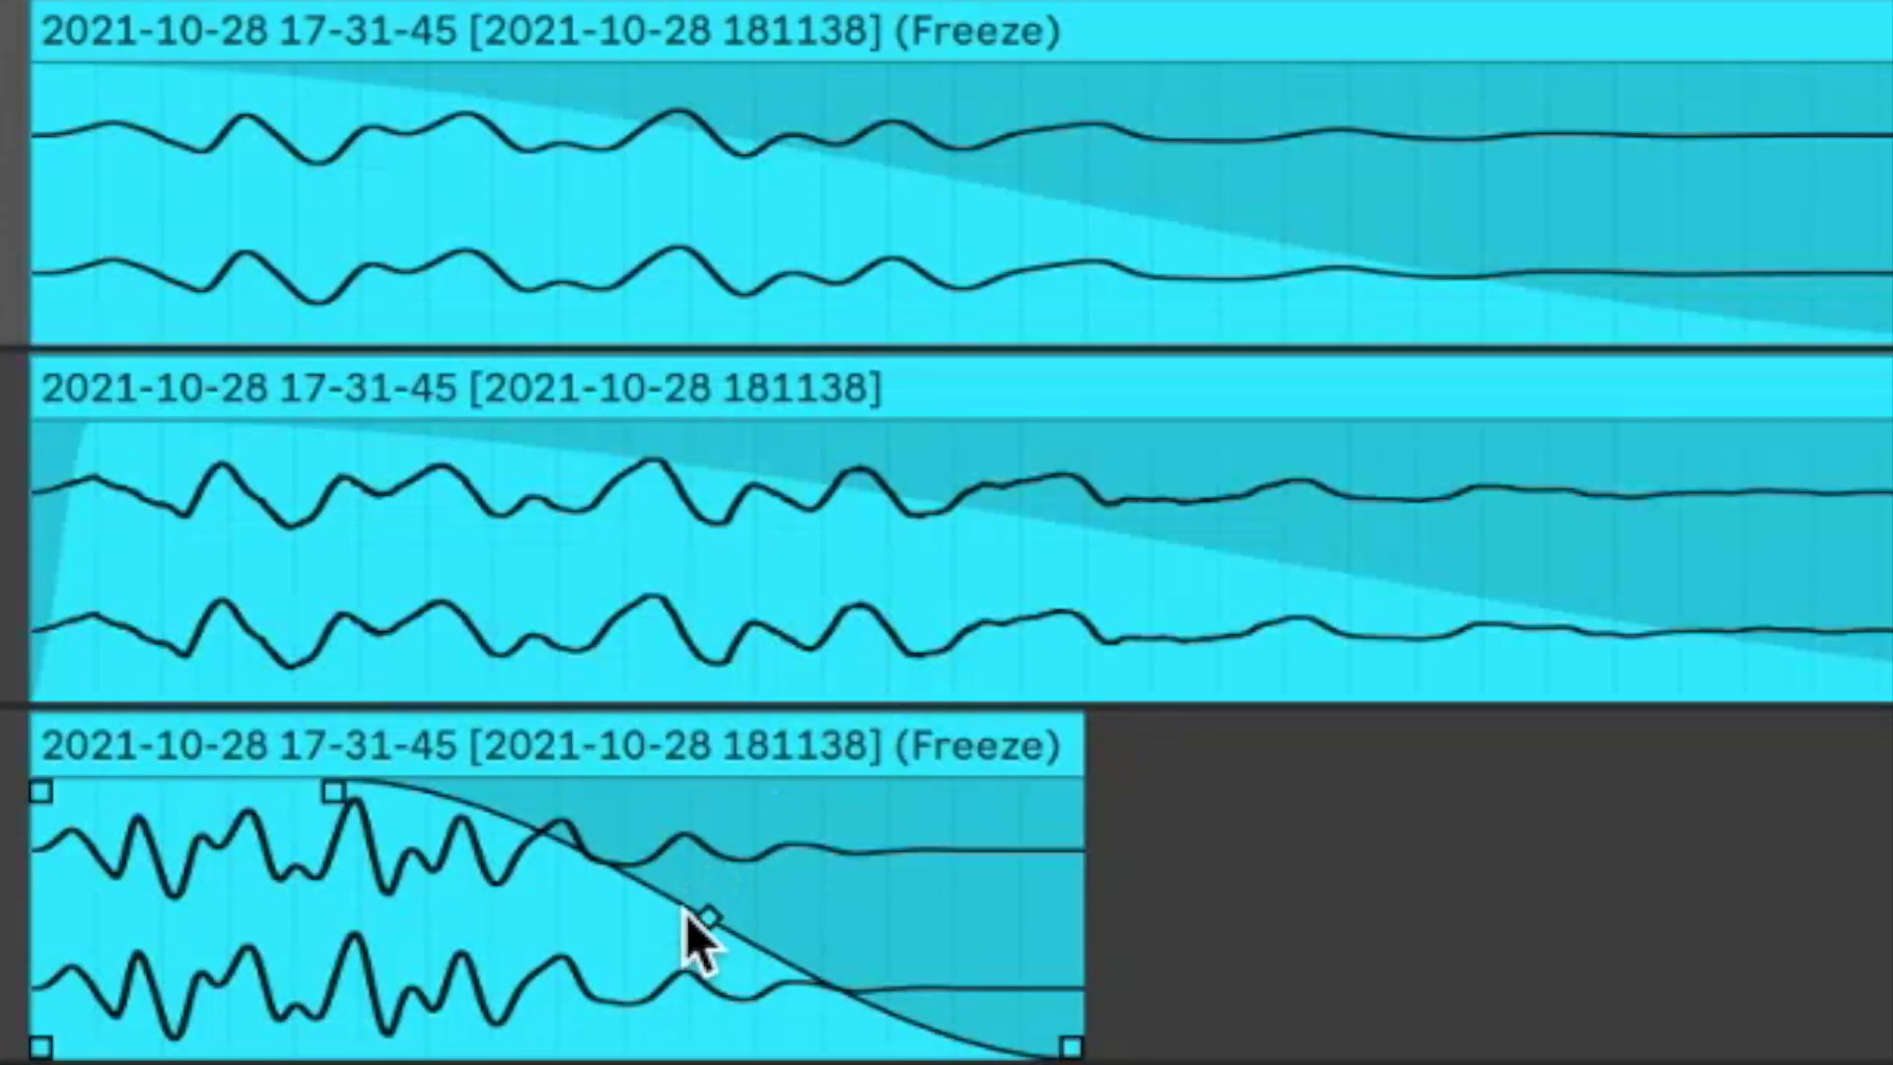
Step: Make the third layer's fade-out start earlier and fall more steeply, and play the layered hit
{"action": "left_click_drag", "start_coordinate": [688, 912], "coordinate": [498, 971]}
{"action": "left_click_drag", "start_coordinate": [335, 793], "coordinate": [188, 793]}
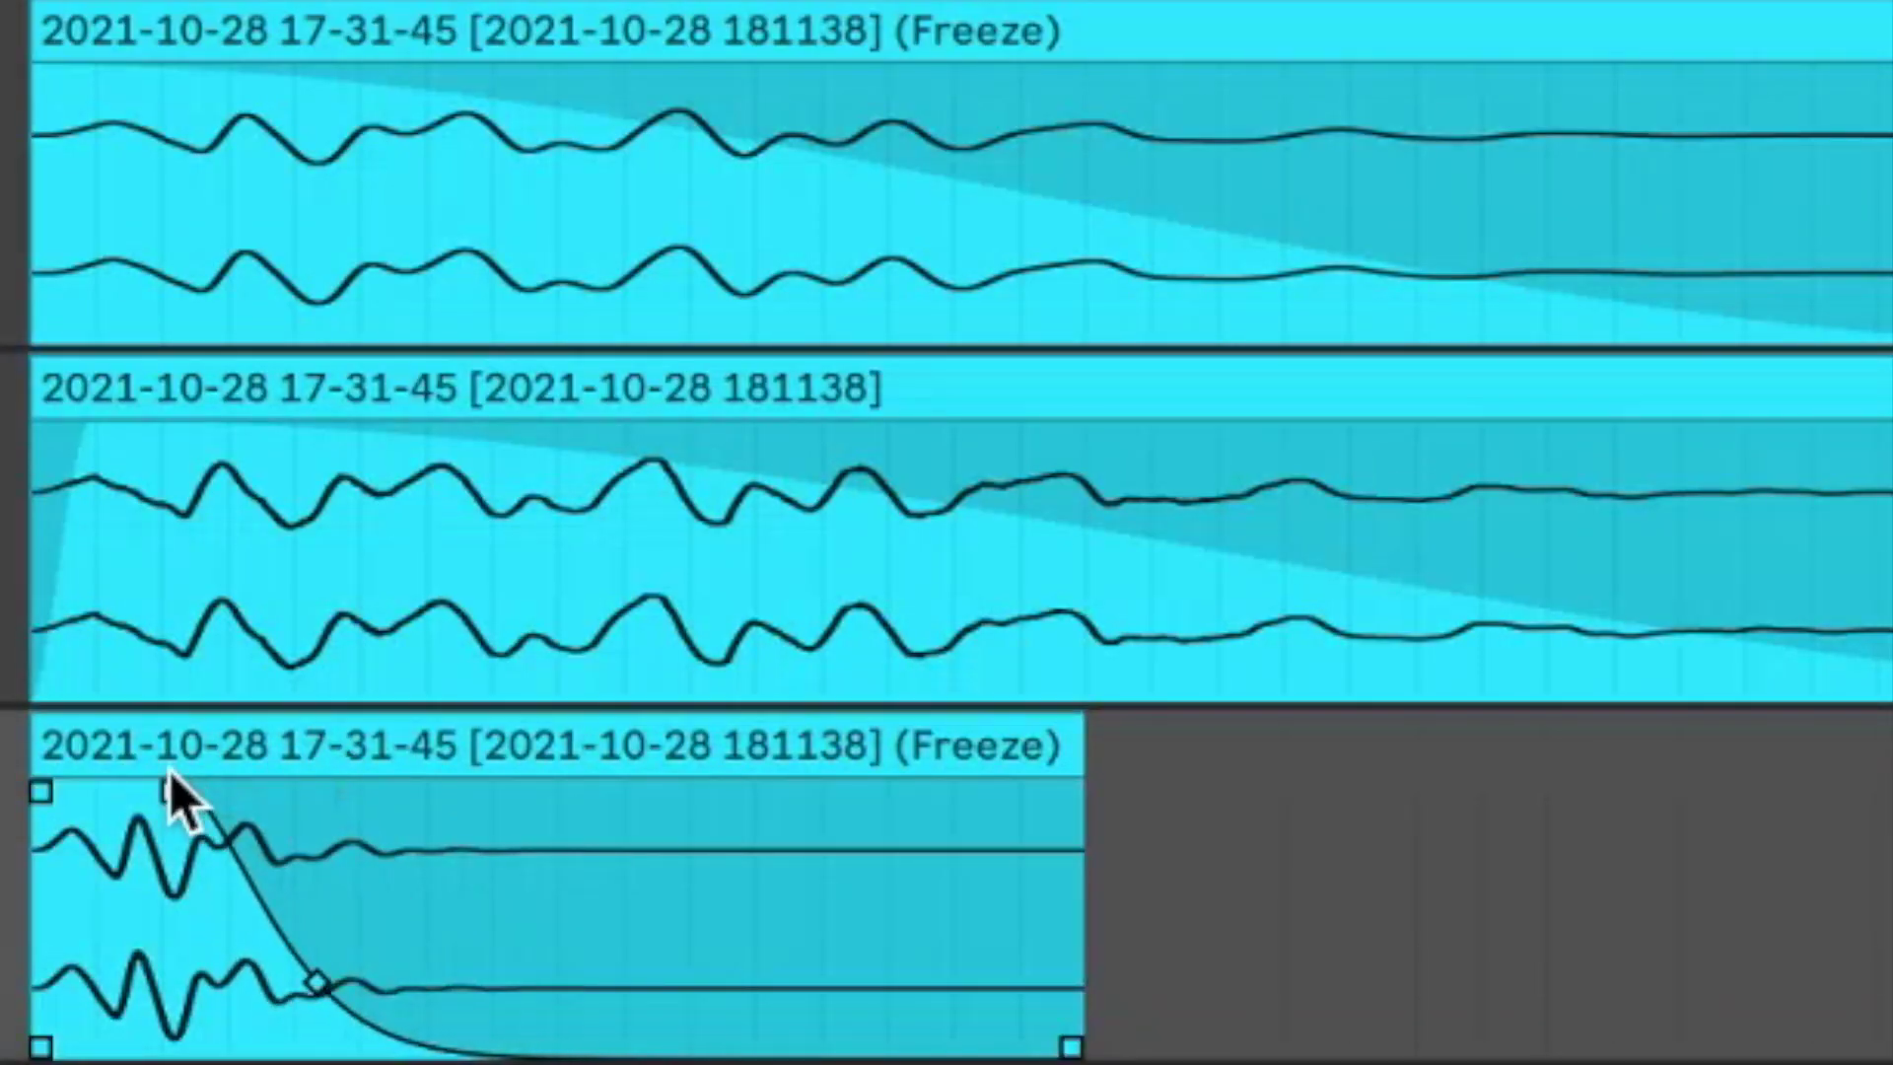
{"action": "key", "text": "space"}
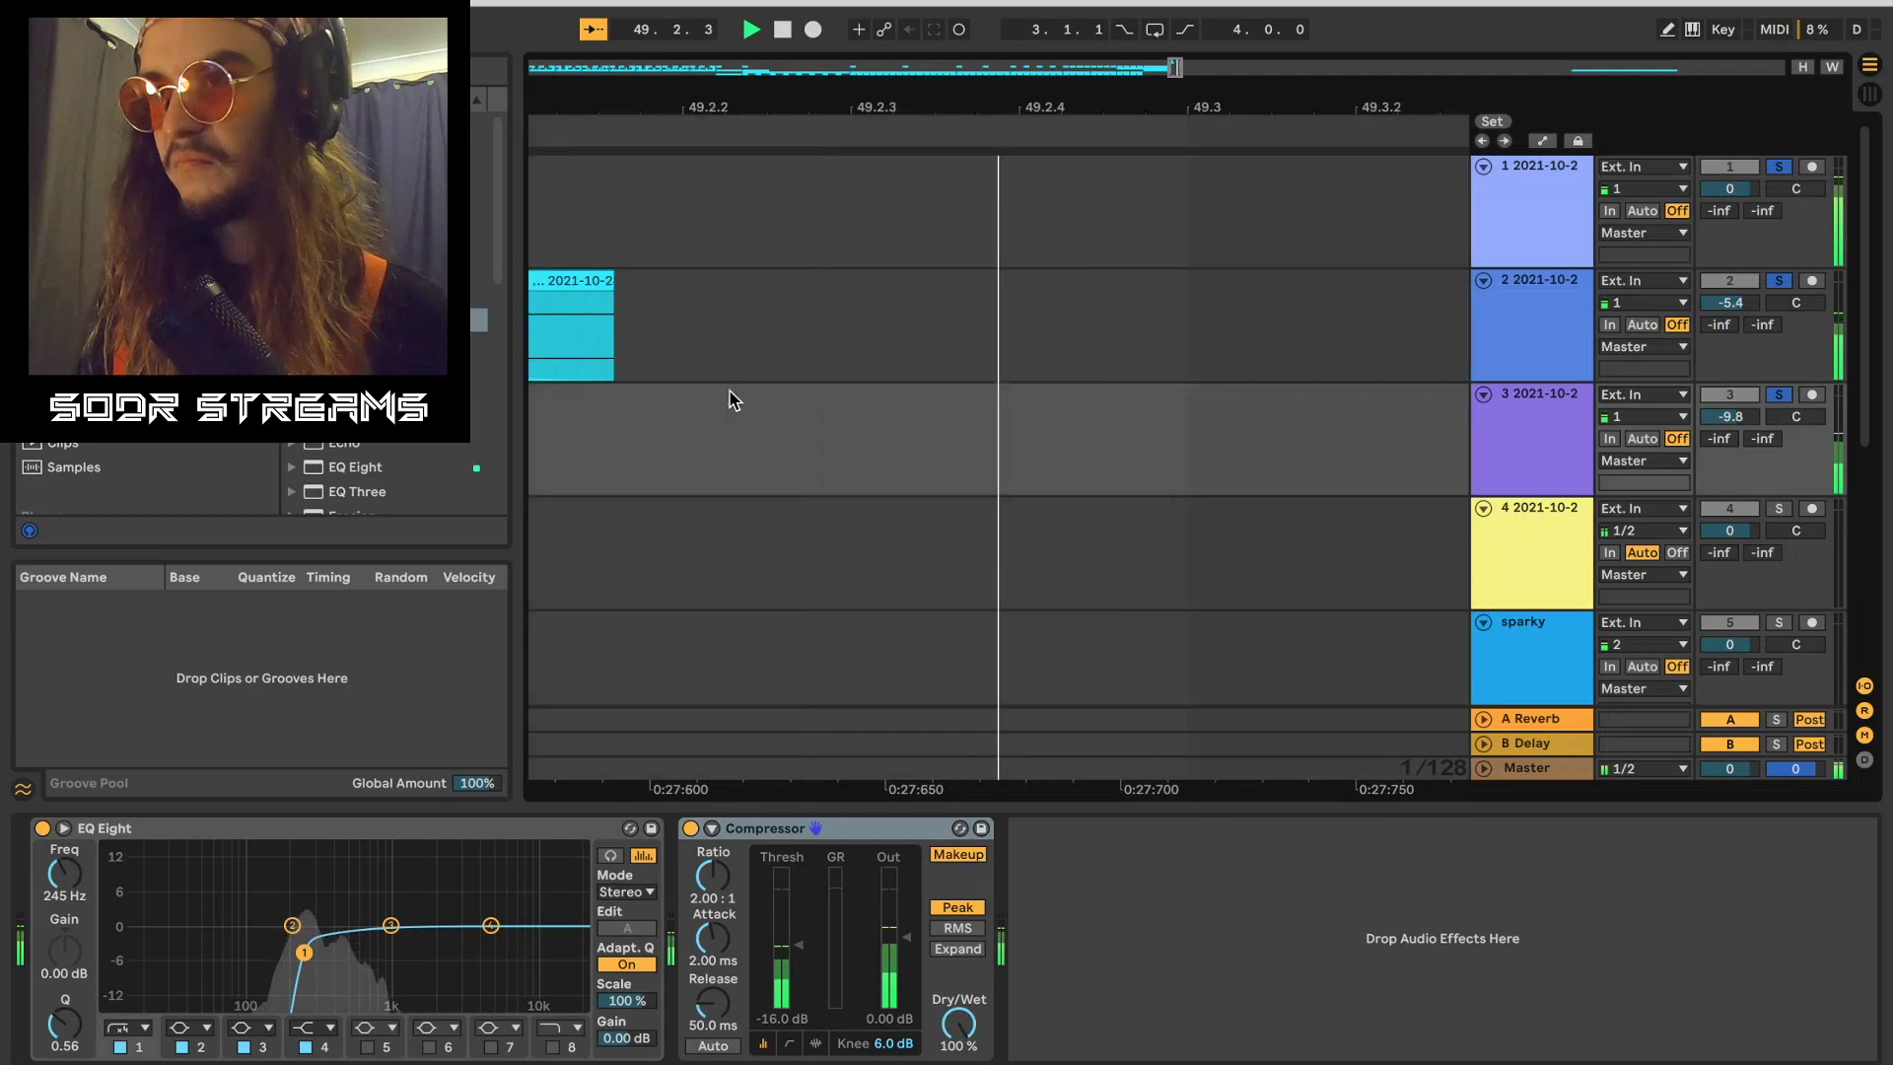
{"action": "key", "text": "space"}
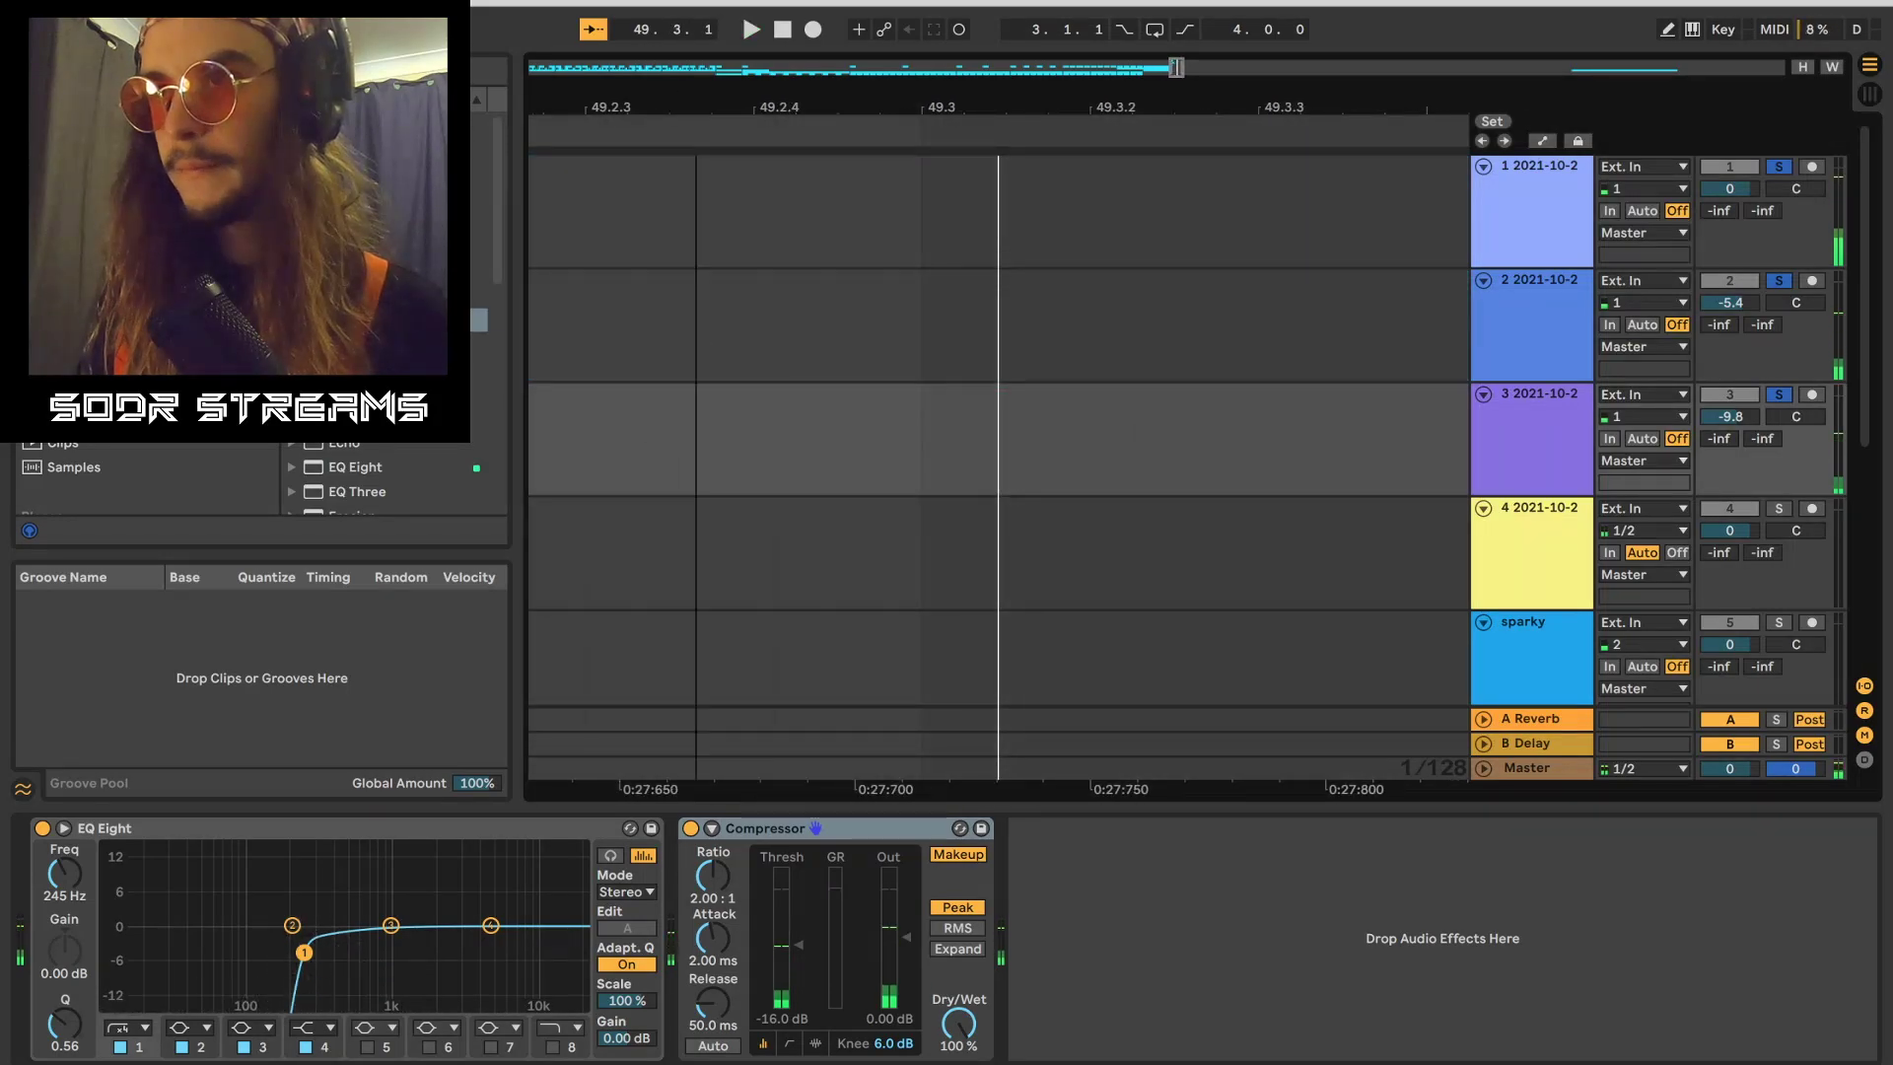
Step: Insert a Reverb before track 3's Compressor with 38% Dry/Wet and a decay time of 567 ms
{"action": "left_click_drag", "start_coordinate": [1416, 110], "coordinate": [1416, 40]}
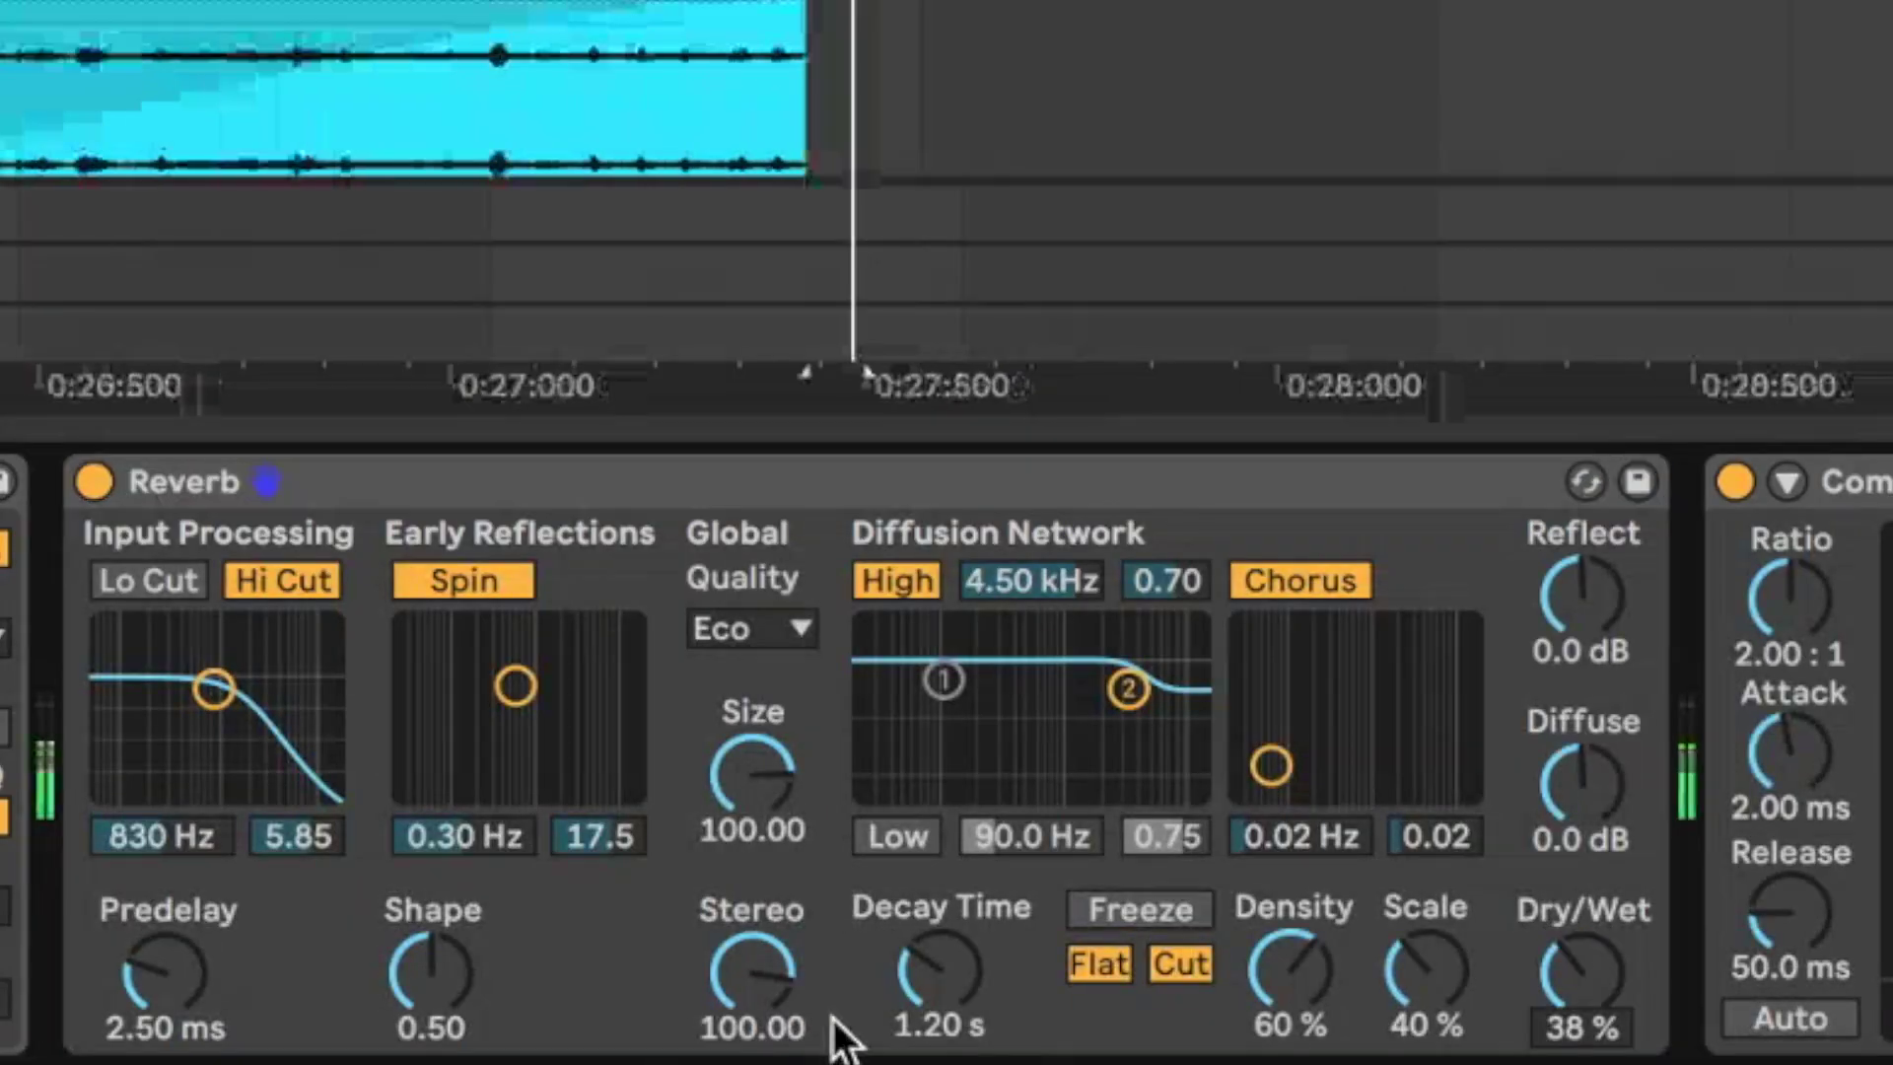
{"action": "left_click_drag", "start_coordinate": [939, 969], "coordinate": [939, 1039]}
{"action": "left_click_drag", "start_coordinate": [596, 372], "coordinate": [534, 372]}
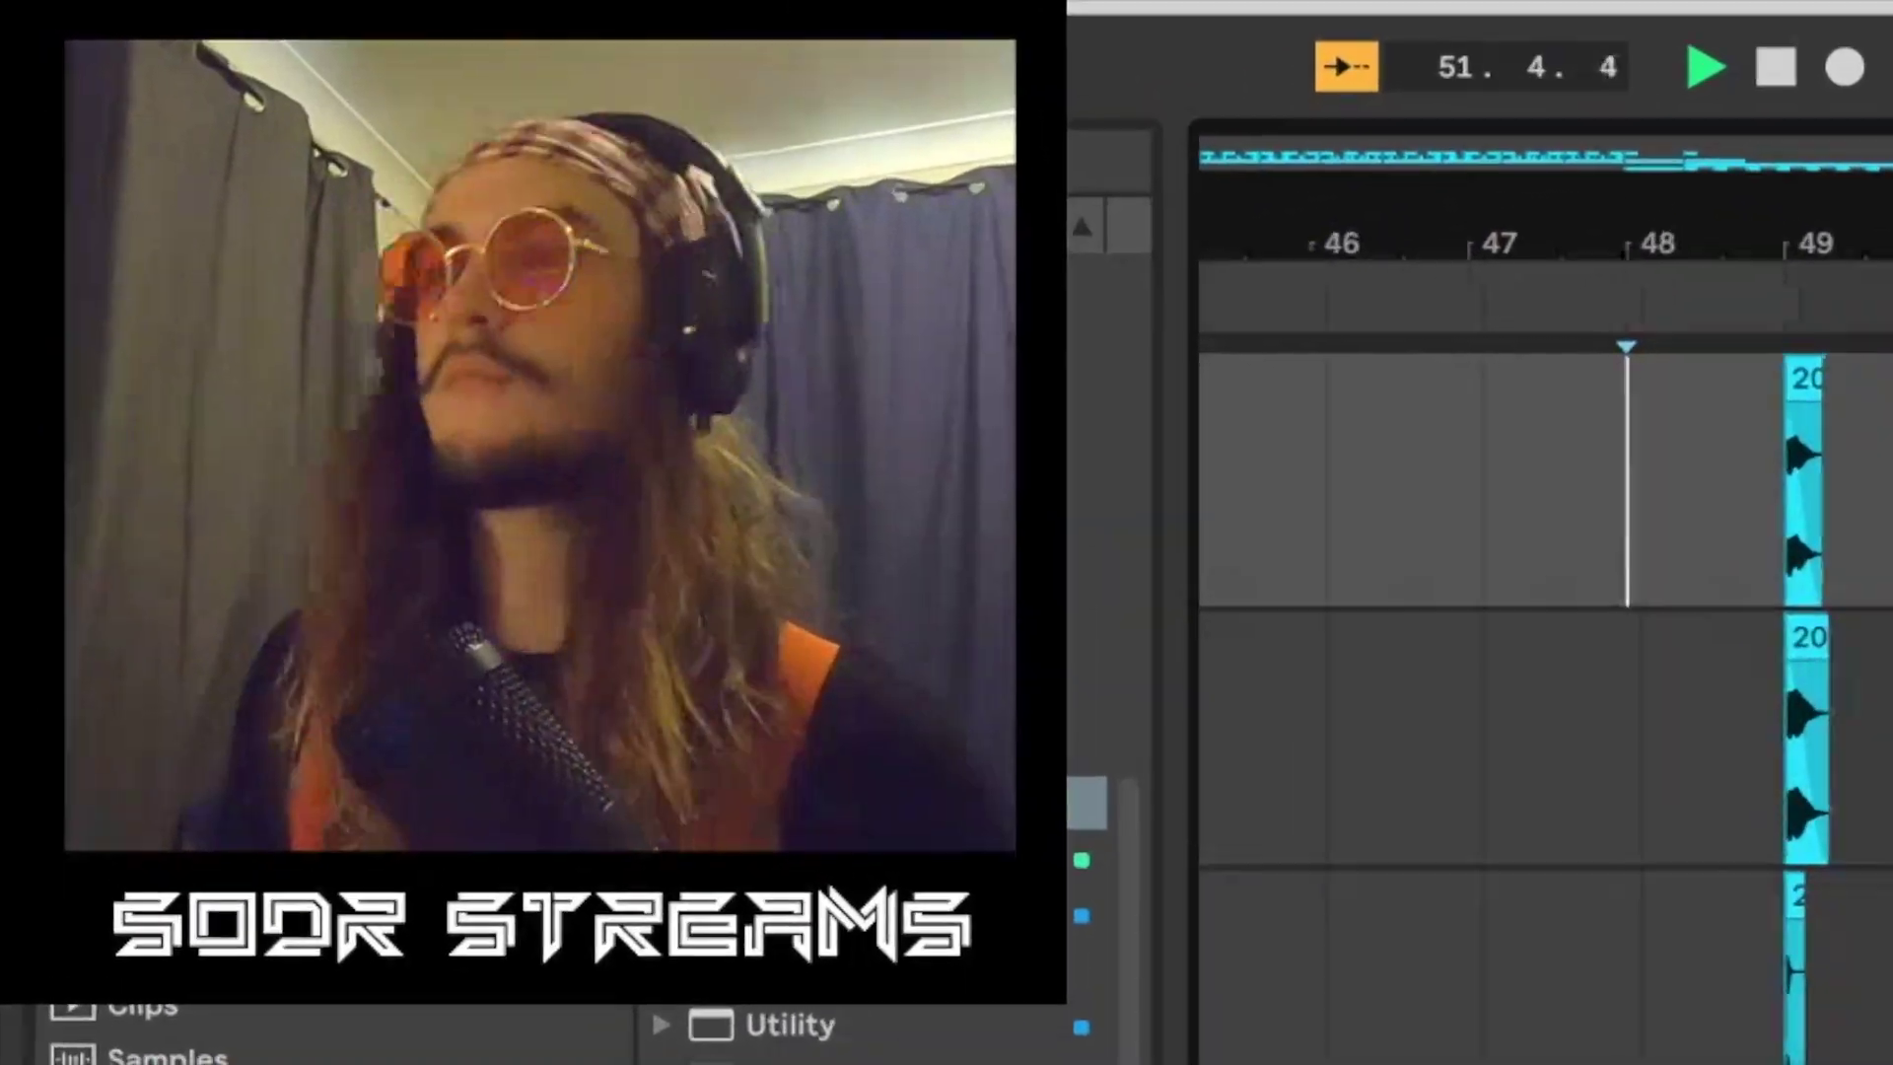
Step: Arrange the layered hits on tracks 1 and 2 at 49, 49.4 and 51.3, and repeat the pattern from bar 53
{"action": "key", "text": "space"}
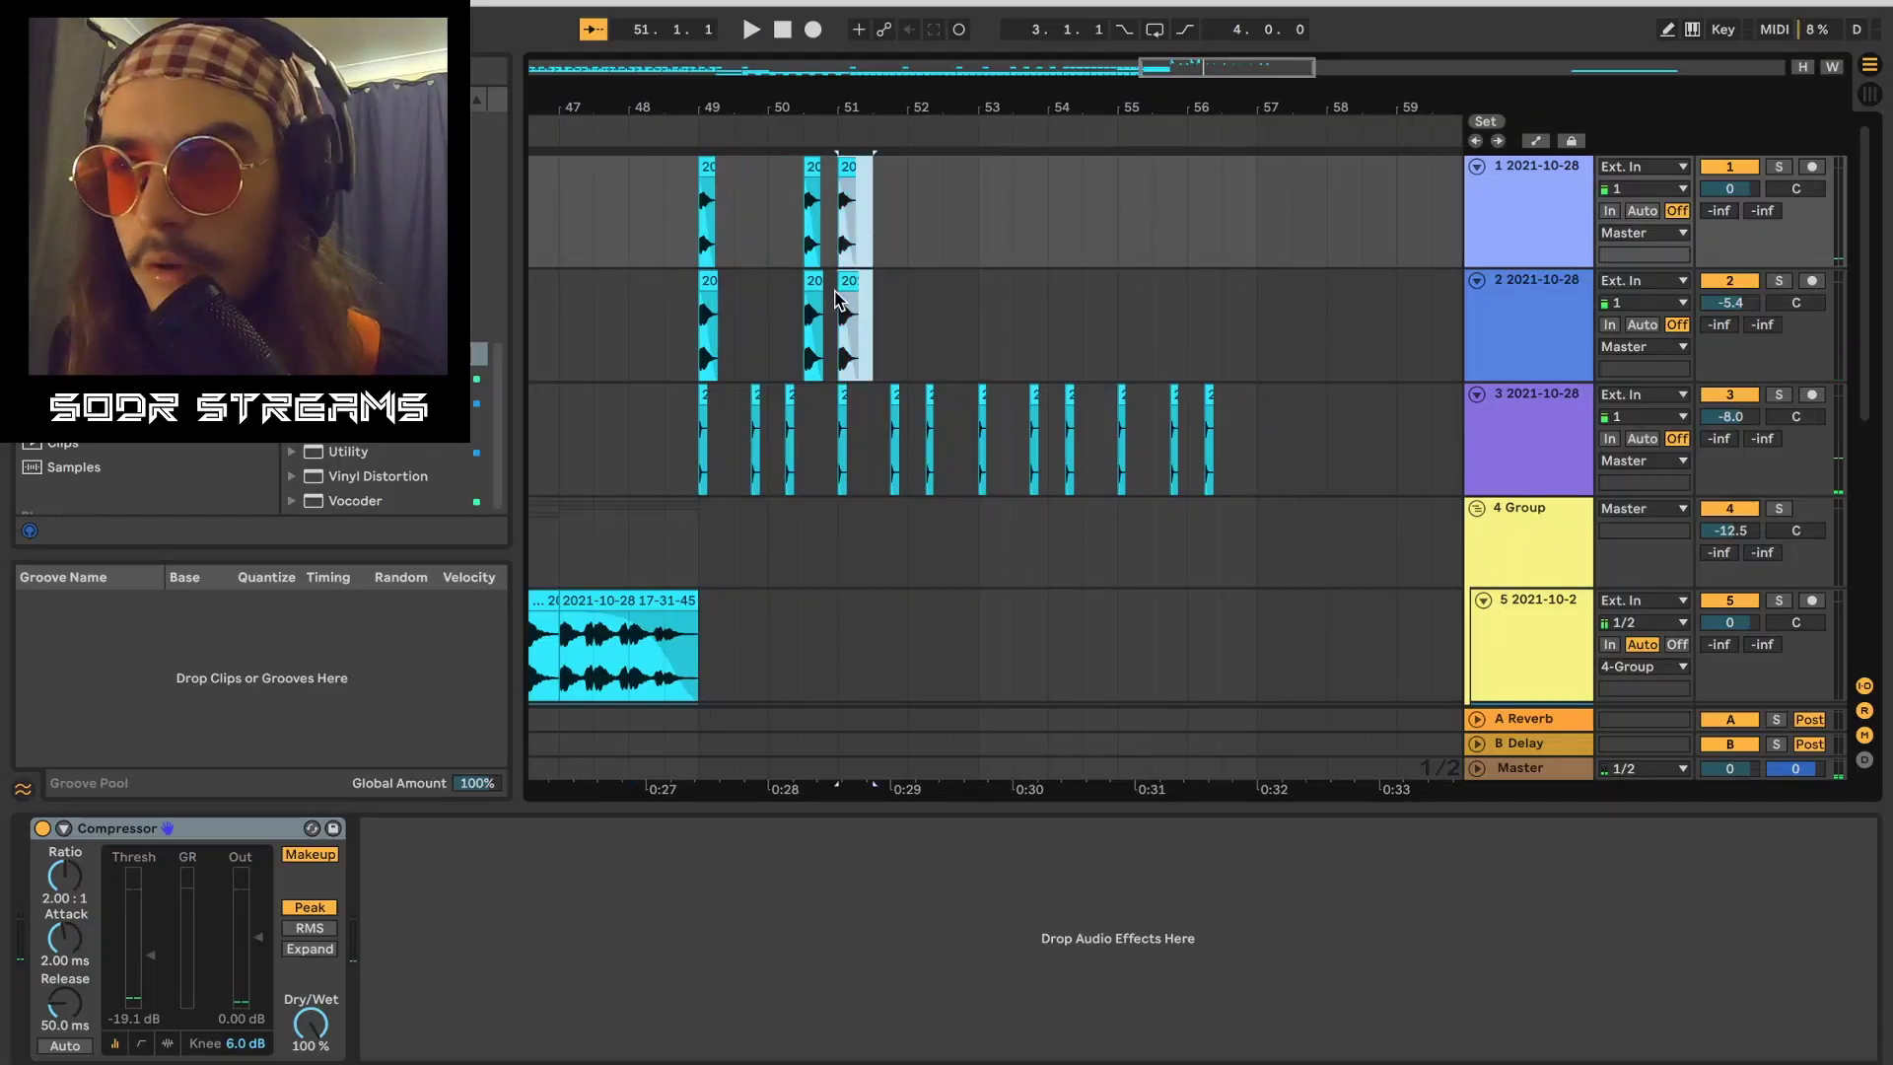
{"action": "left_click", "coordinate": [837, 298]}
{"action": "left_click_drag", "start_coordinate": [898, 283], "coordinate": [997, 295]}
{"action": "left_click_drag", "start_coordinate": [996, 296], "coordinate": [968, 296]}
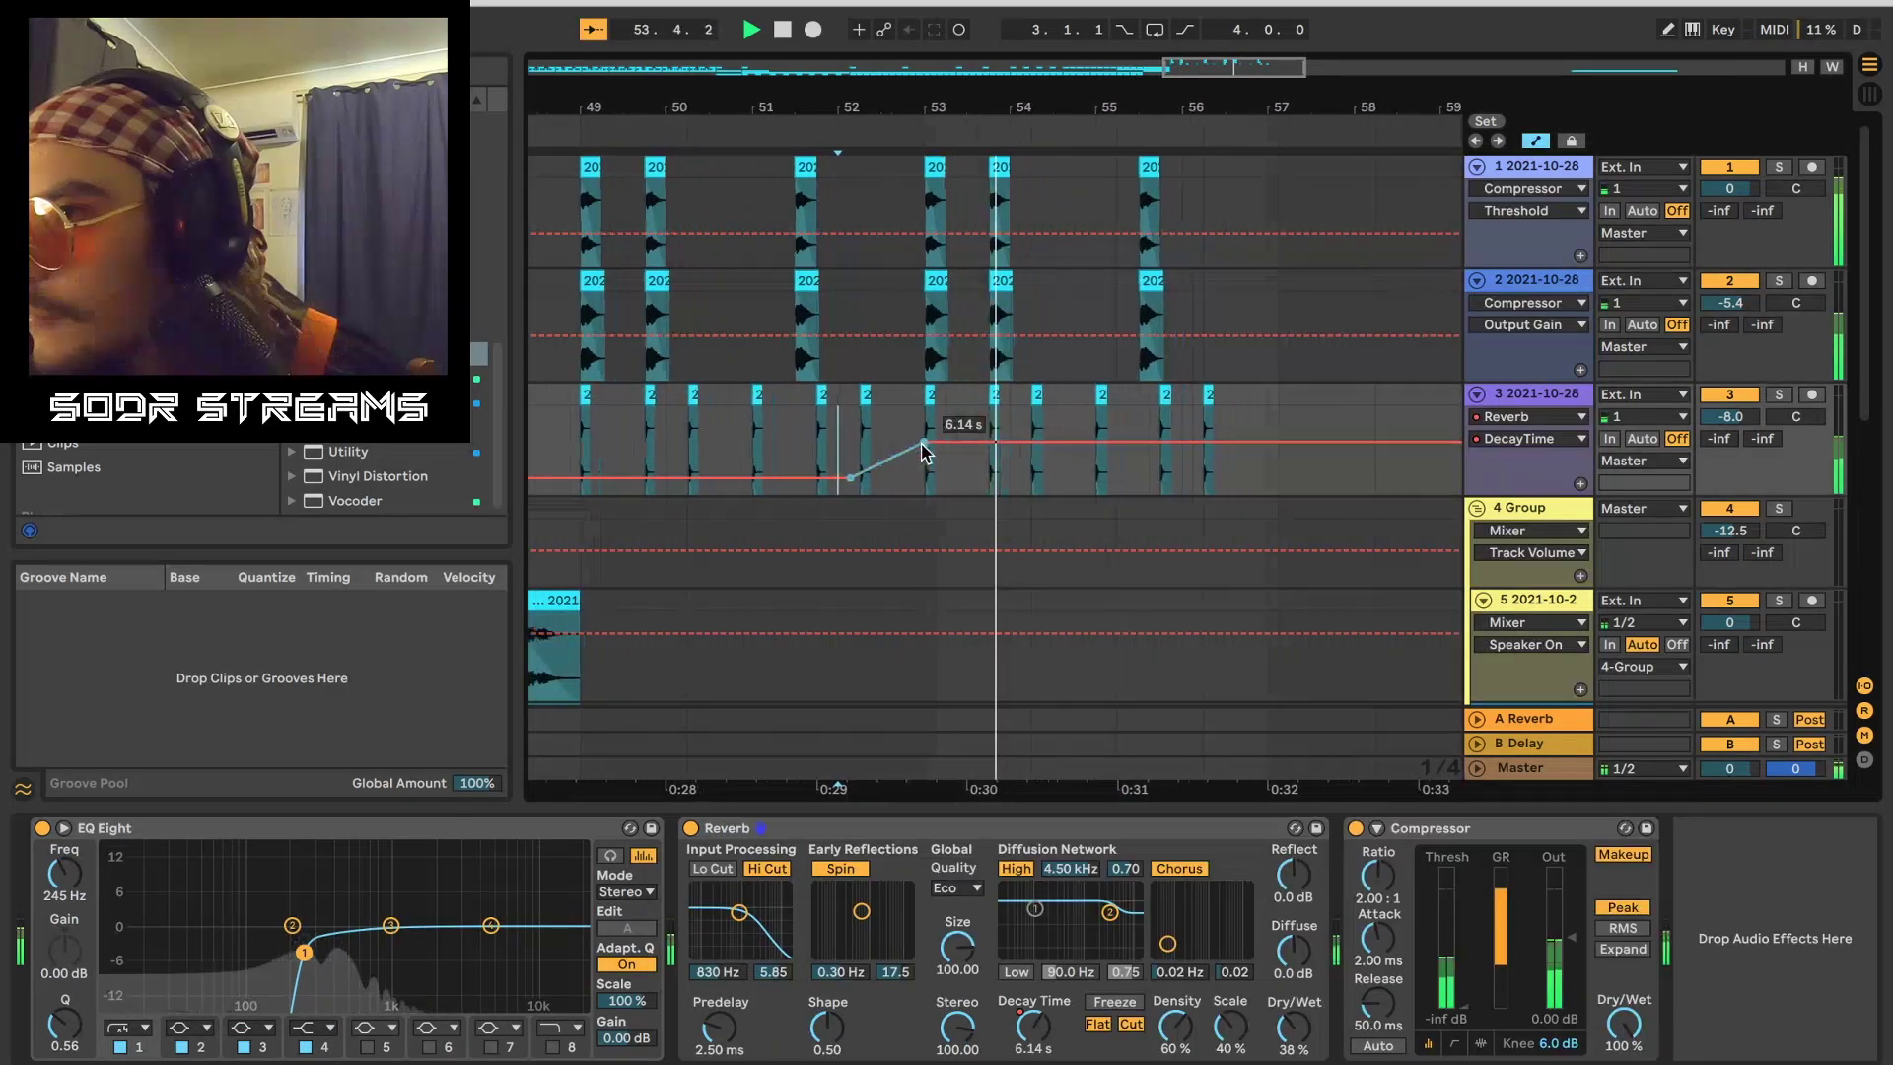
Step: Automate track 3's Reverb Dry/Wet to dip at the last hit before bar 53, rise up to bar 53 and drop back there
{"action": "key", "text": "space"}
{"action": "key", "text": "space"}
{"action": "left_click", "coordinate": [1286, 1020]}
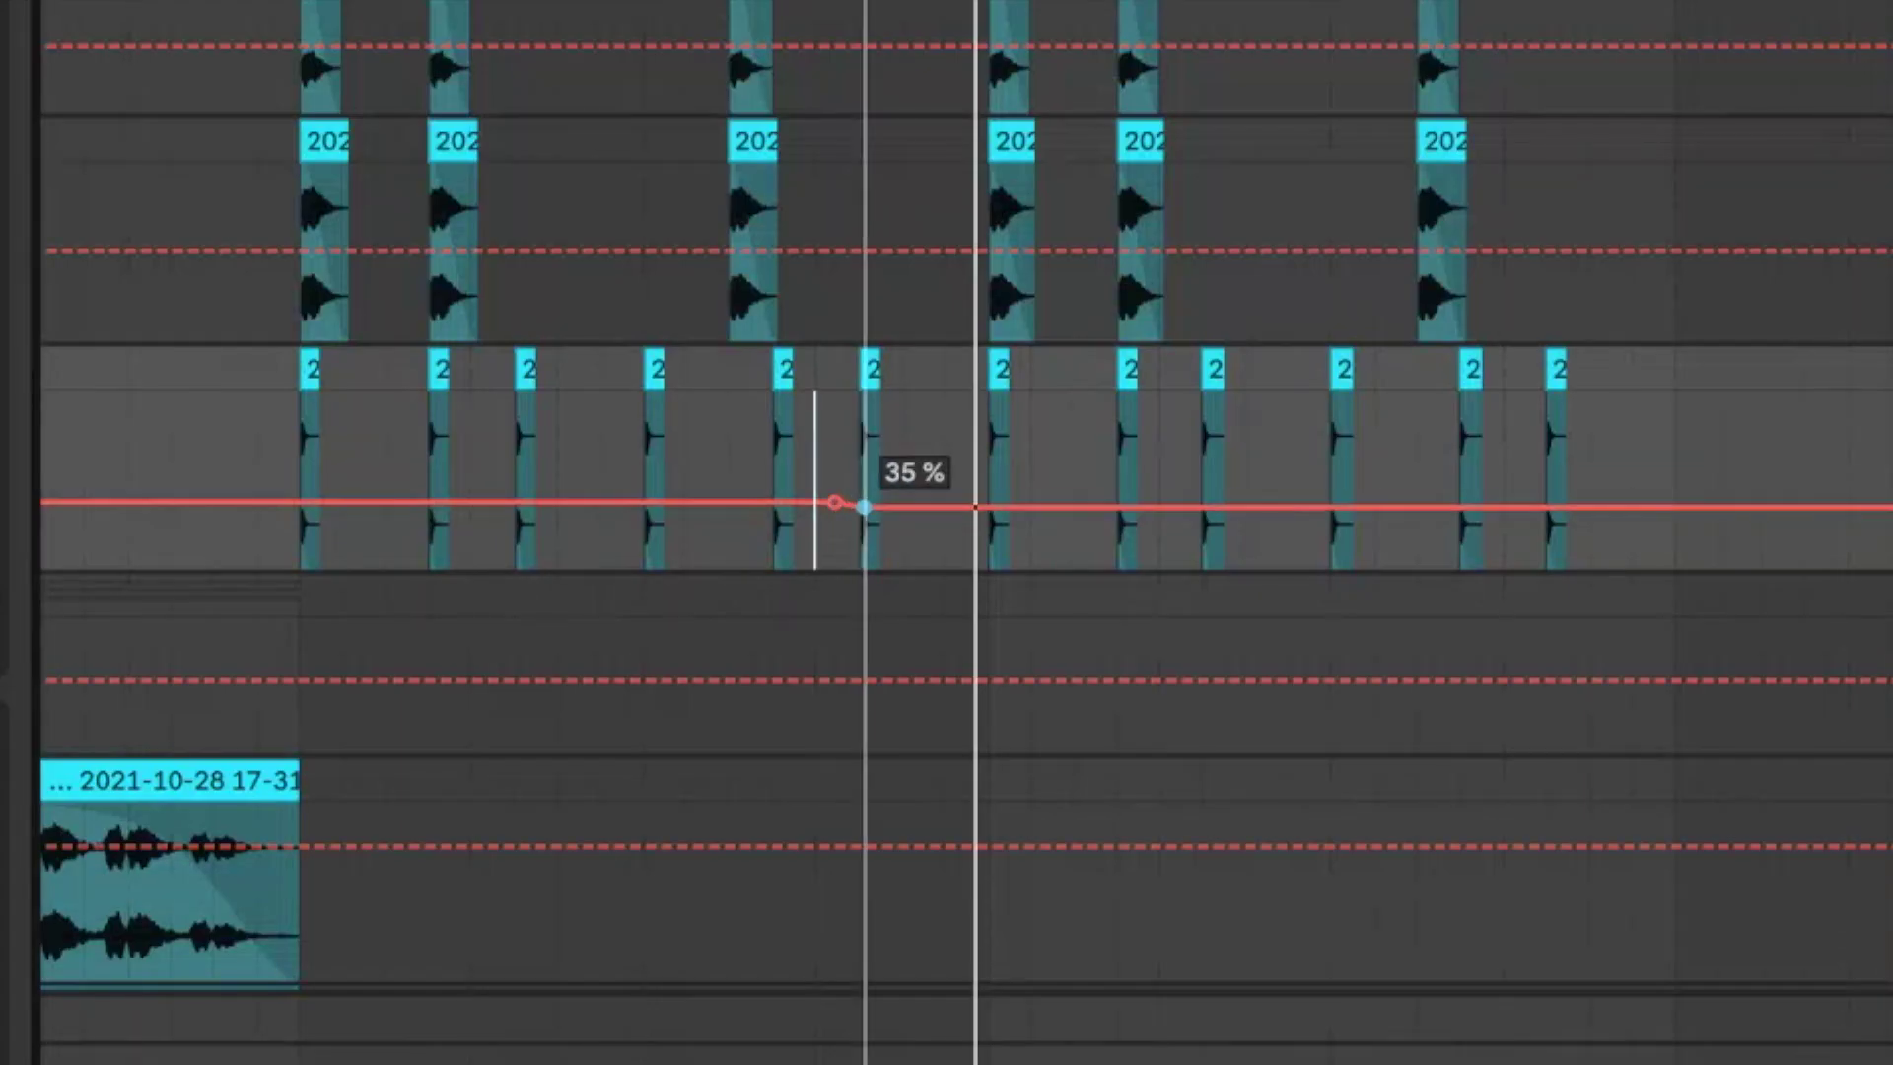
{"action": "left_click_drag", "start_coordinate": [986, 443], "coordinate": [952, 419]}
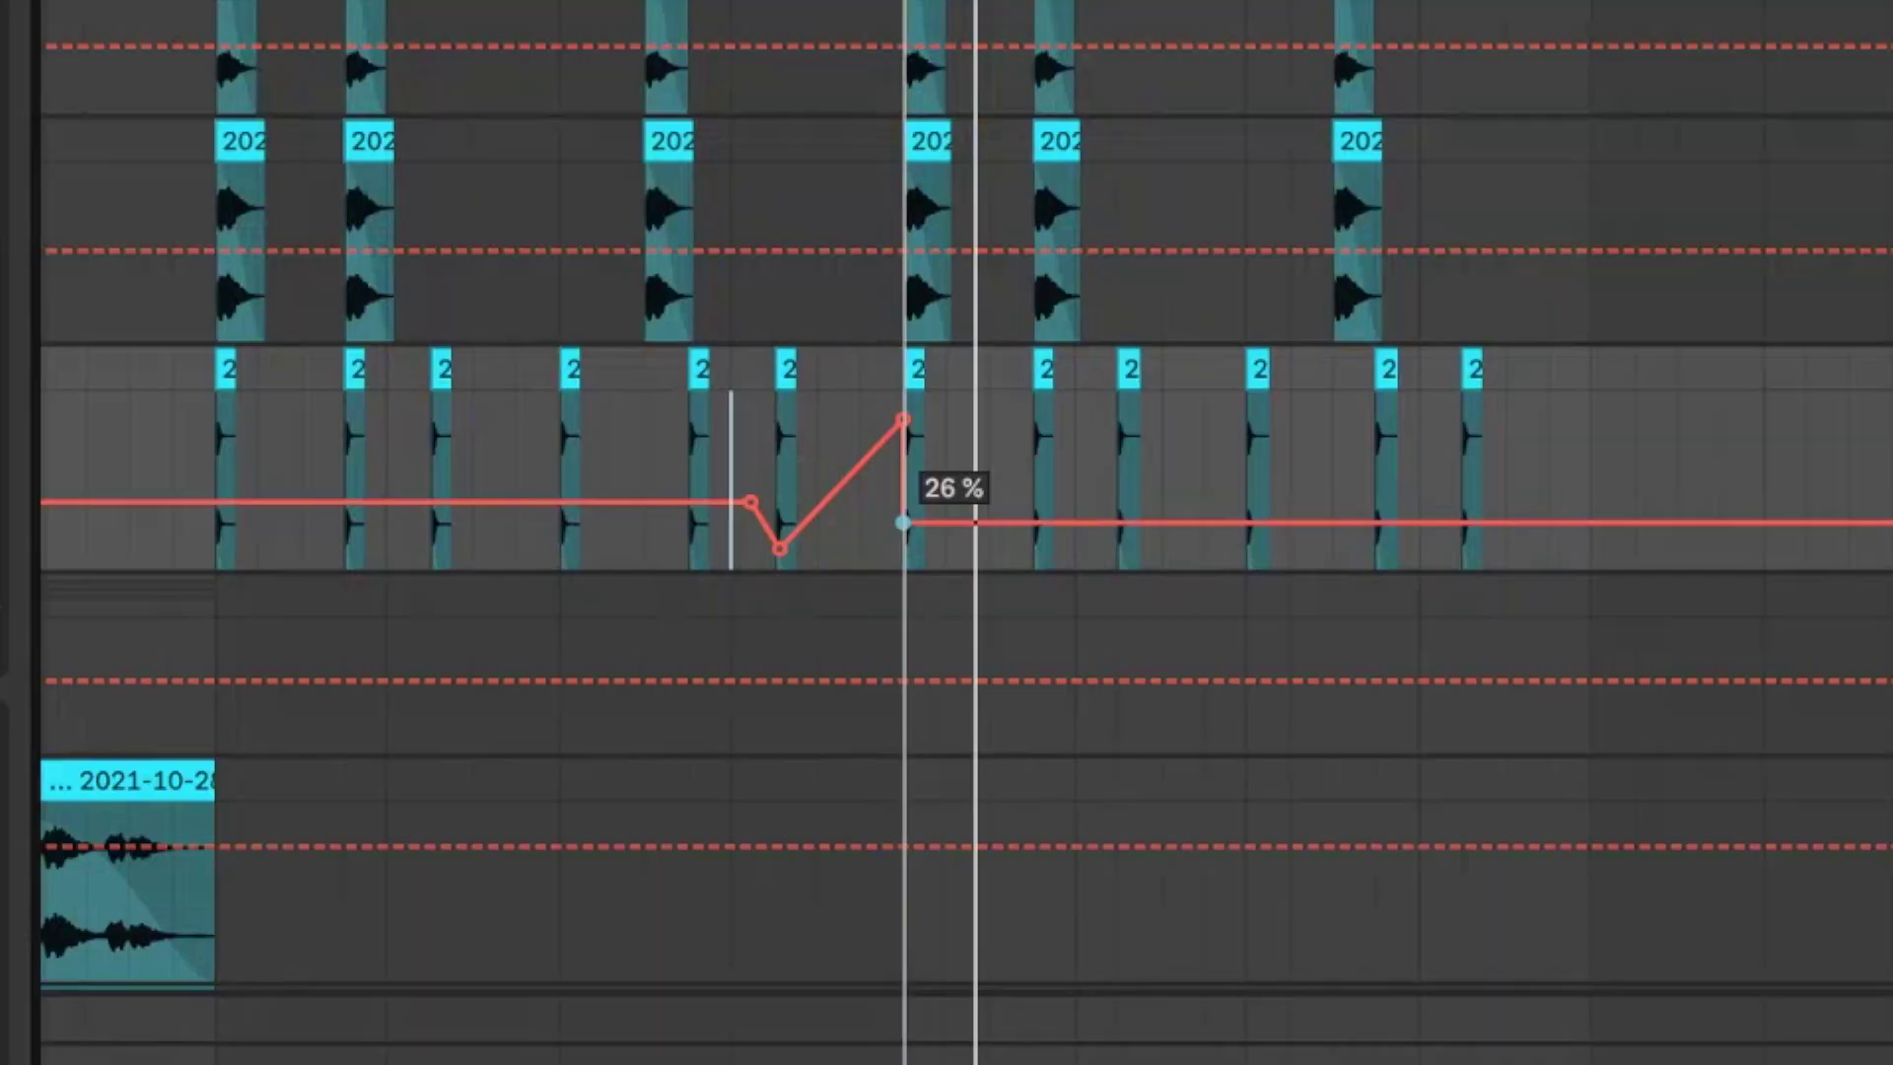
Step: Raise the Reverb decay automation to 14.4 s on the last hit before bar 53, drop it back, and duplicate the bars 49–53 automation
{"action": "left_click", "coordinate": [866, 830]}
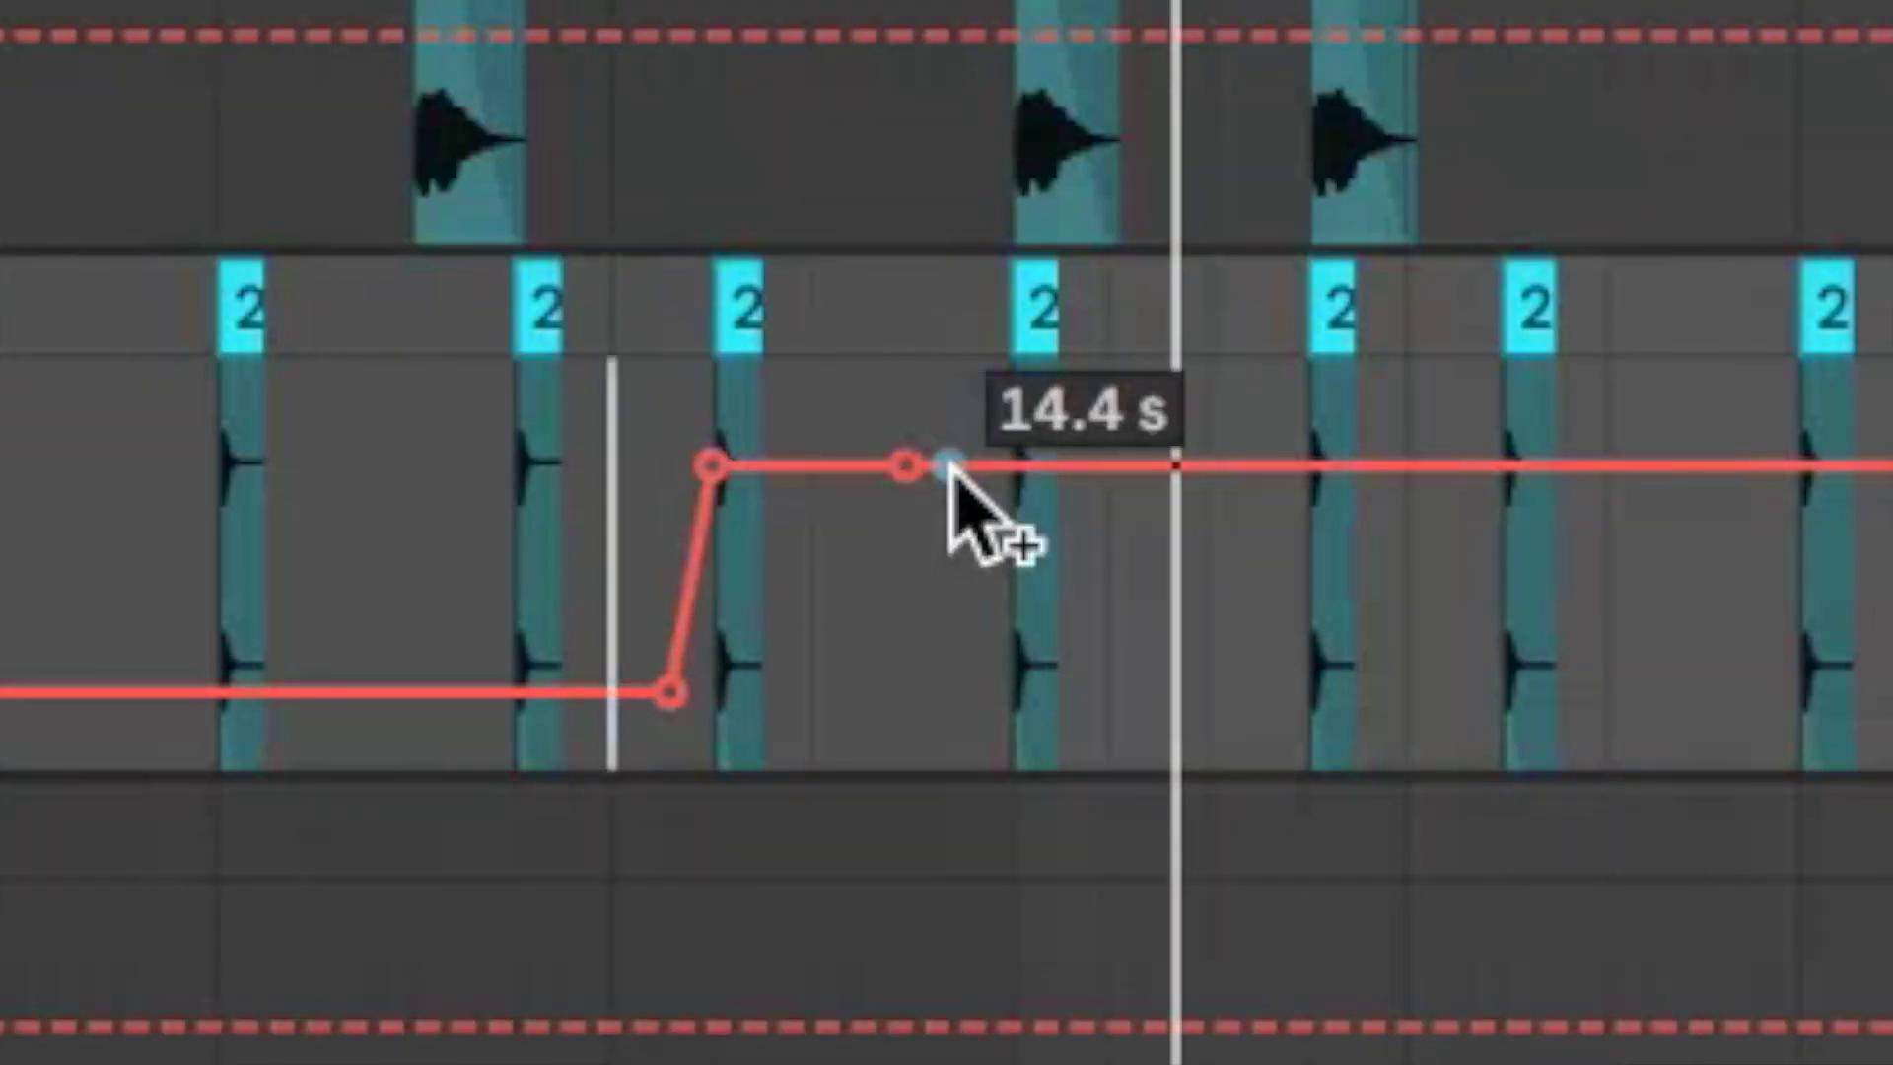
{"action": "left_click_drag", "start_coordinate": [948, 464], "coordinate": [1006, 702]}
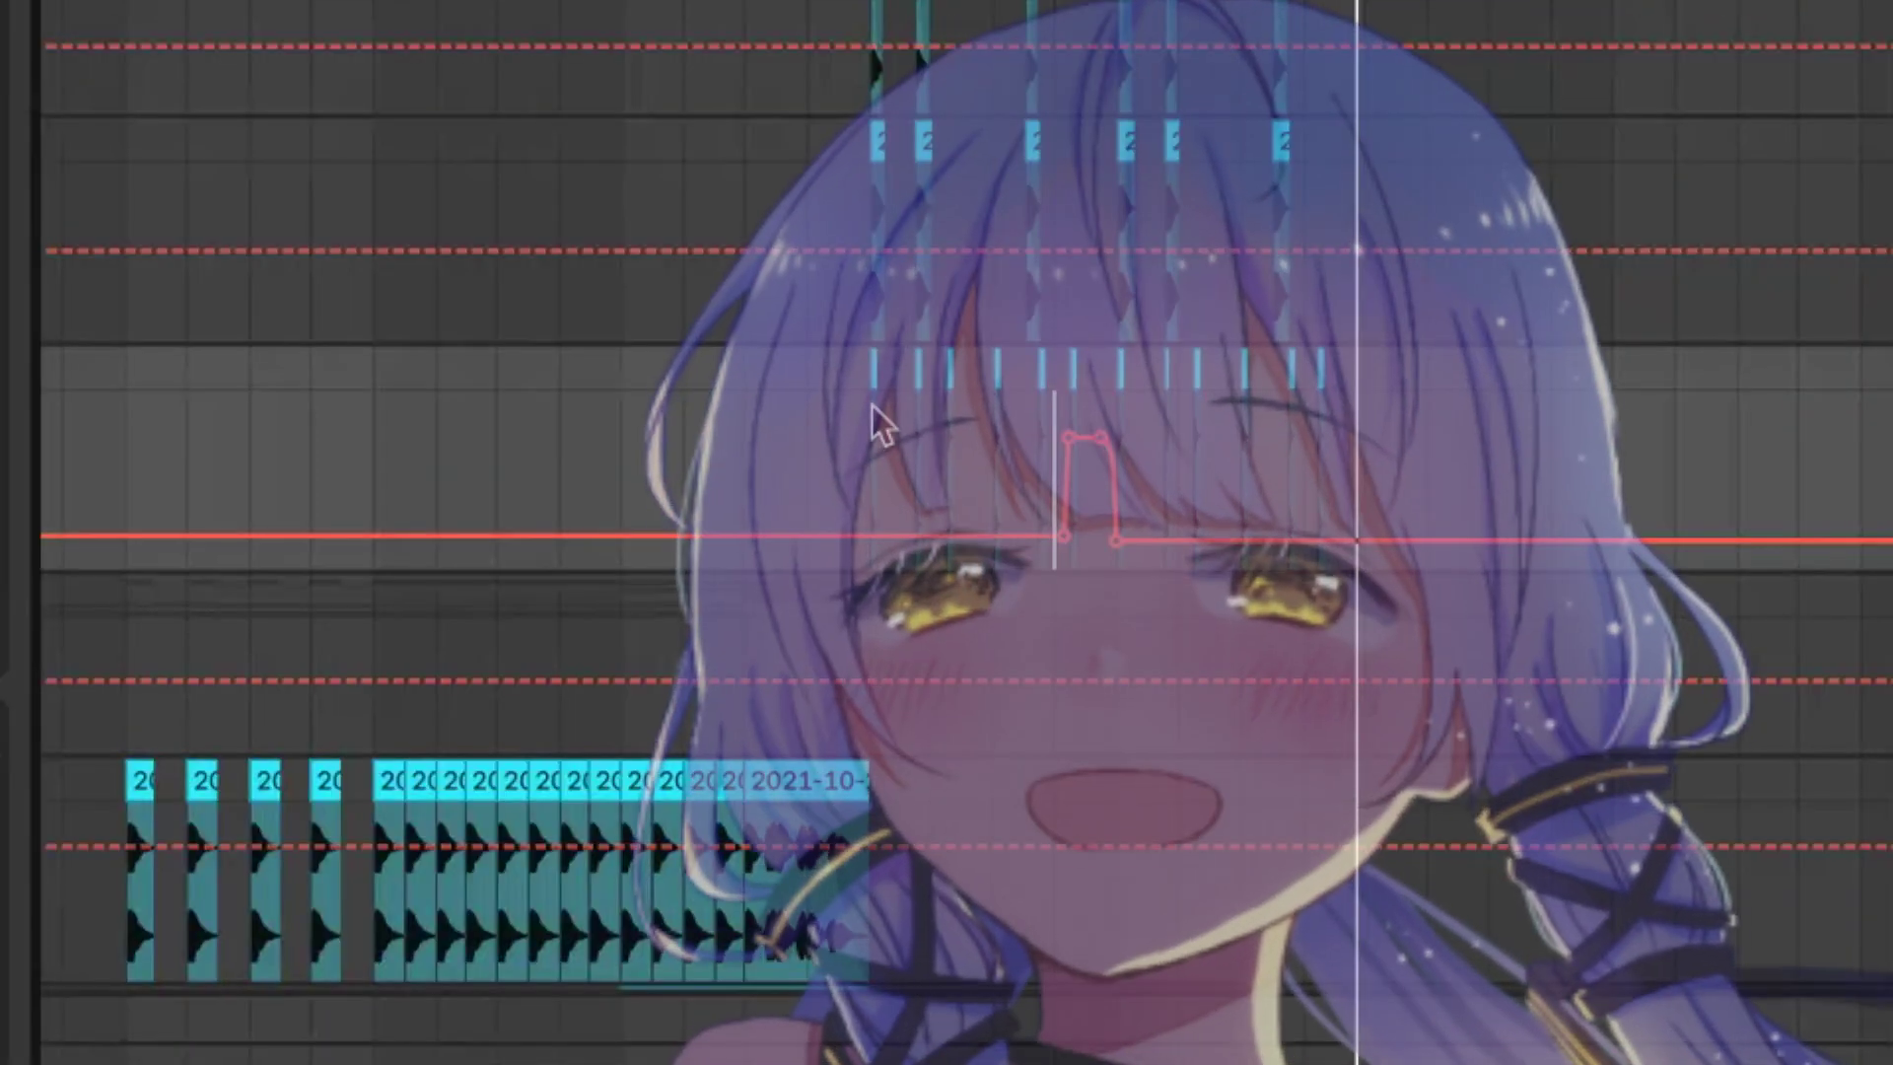
{"action": "left_click_drag", "start_coordinate": [871, 405], "coordinate": [1112, 405]}
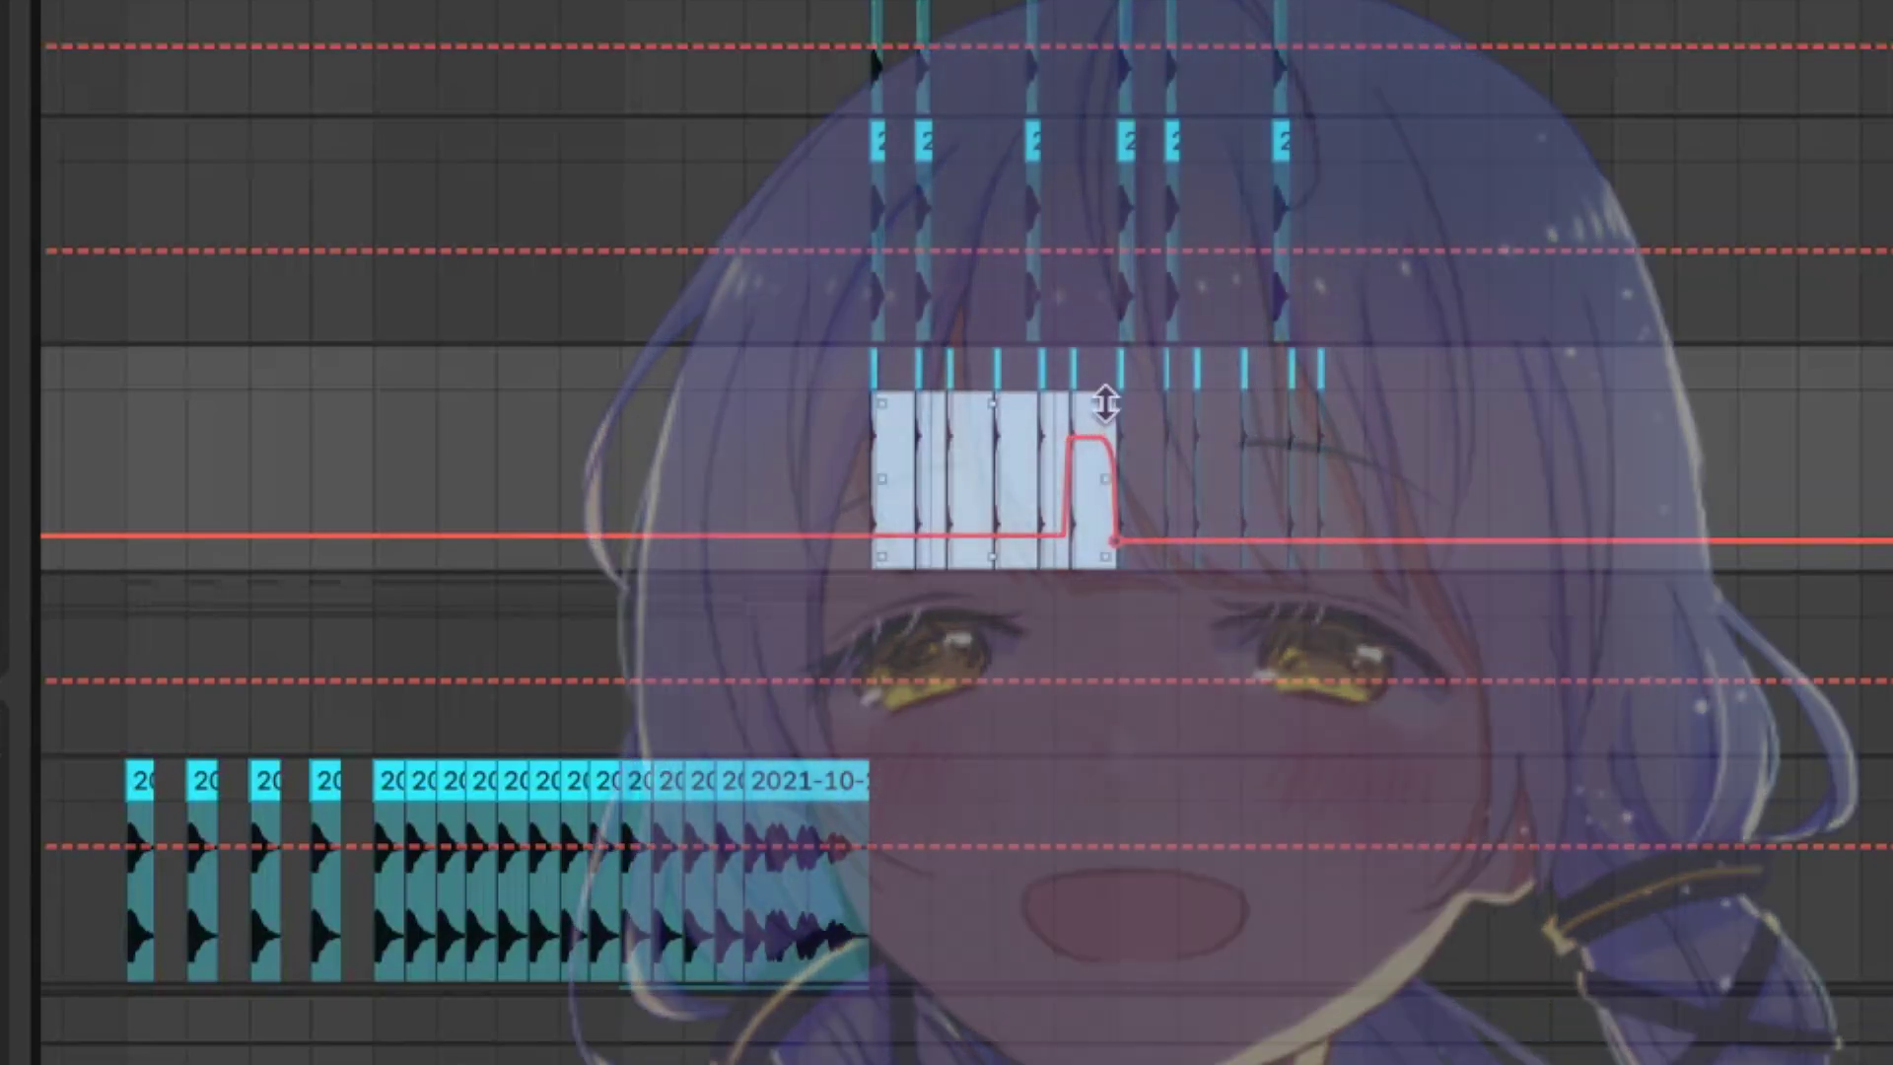
{"action": "key", "text": "ctrl+d"}
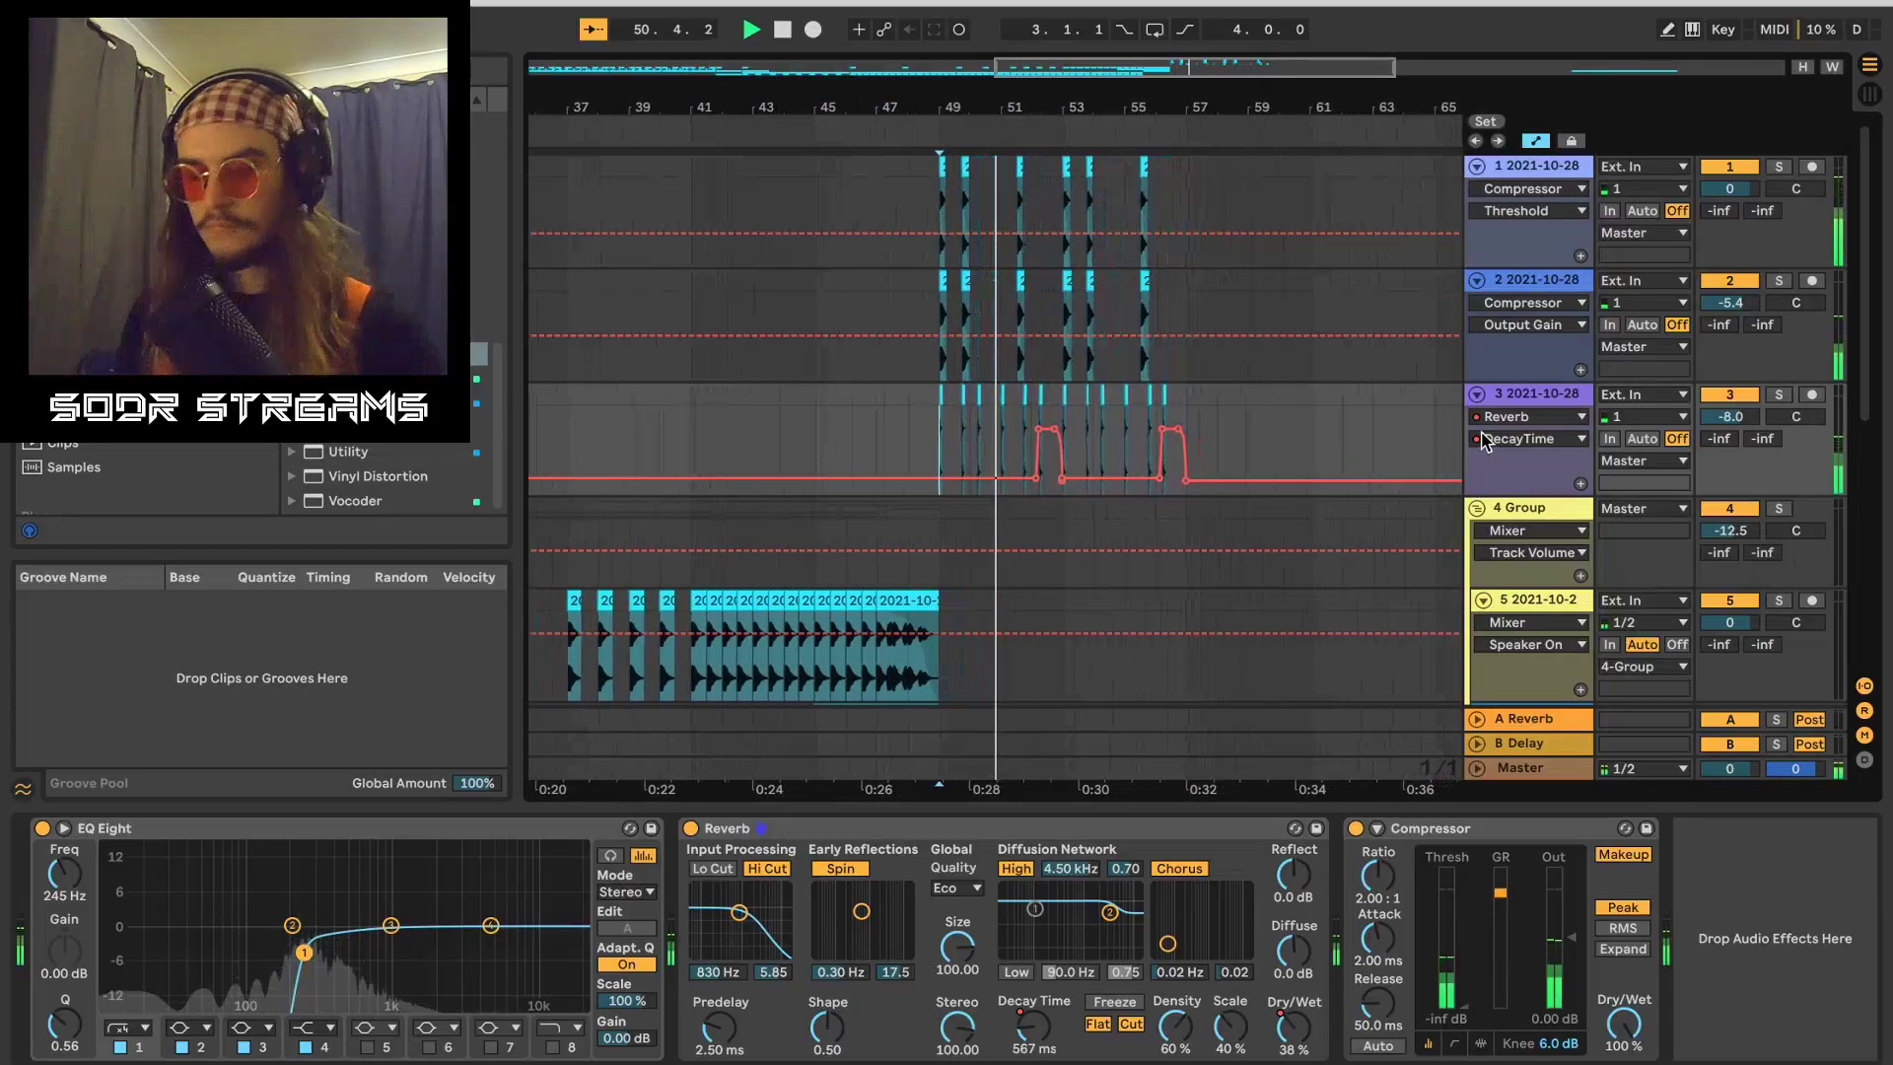
{"action": "key", "text": "a"}
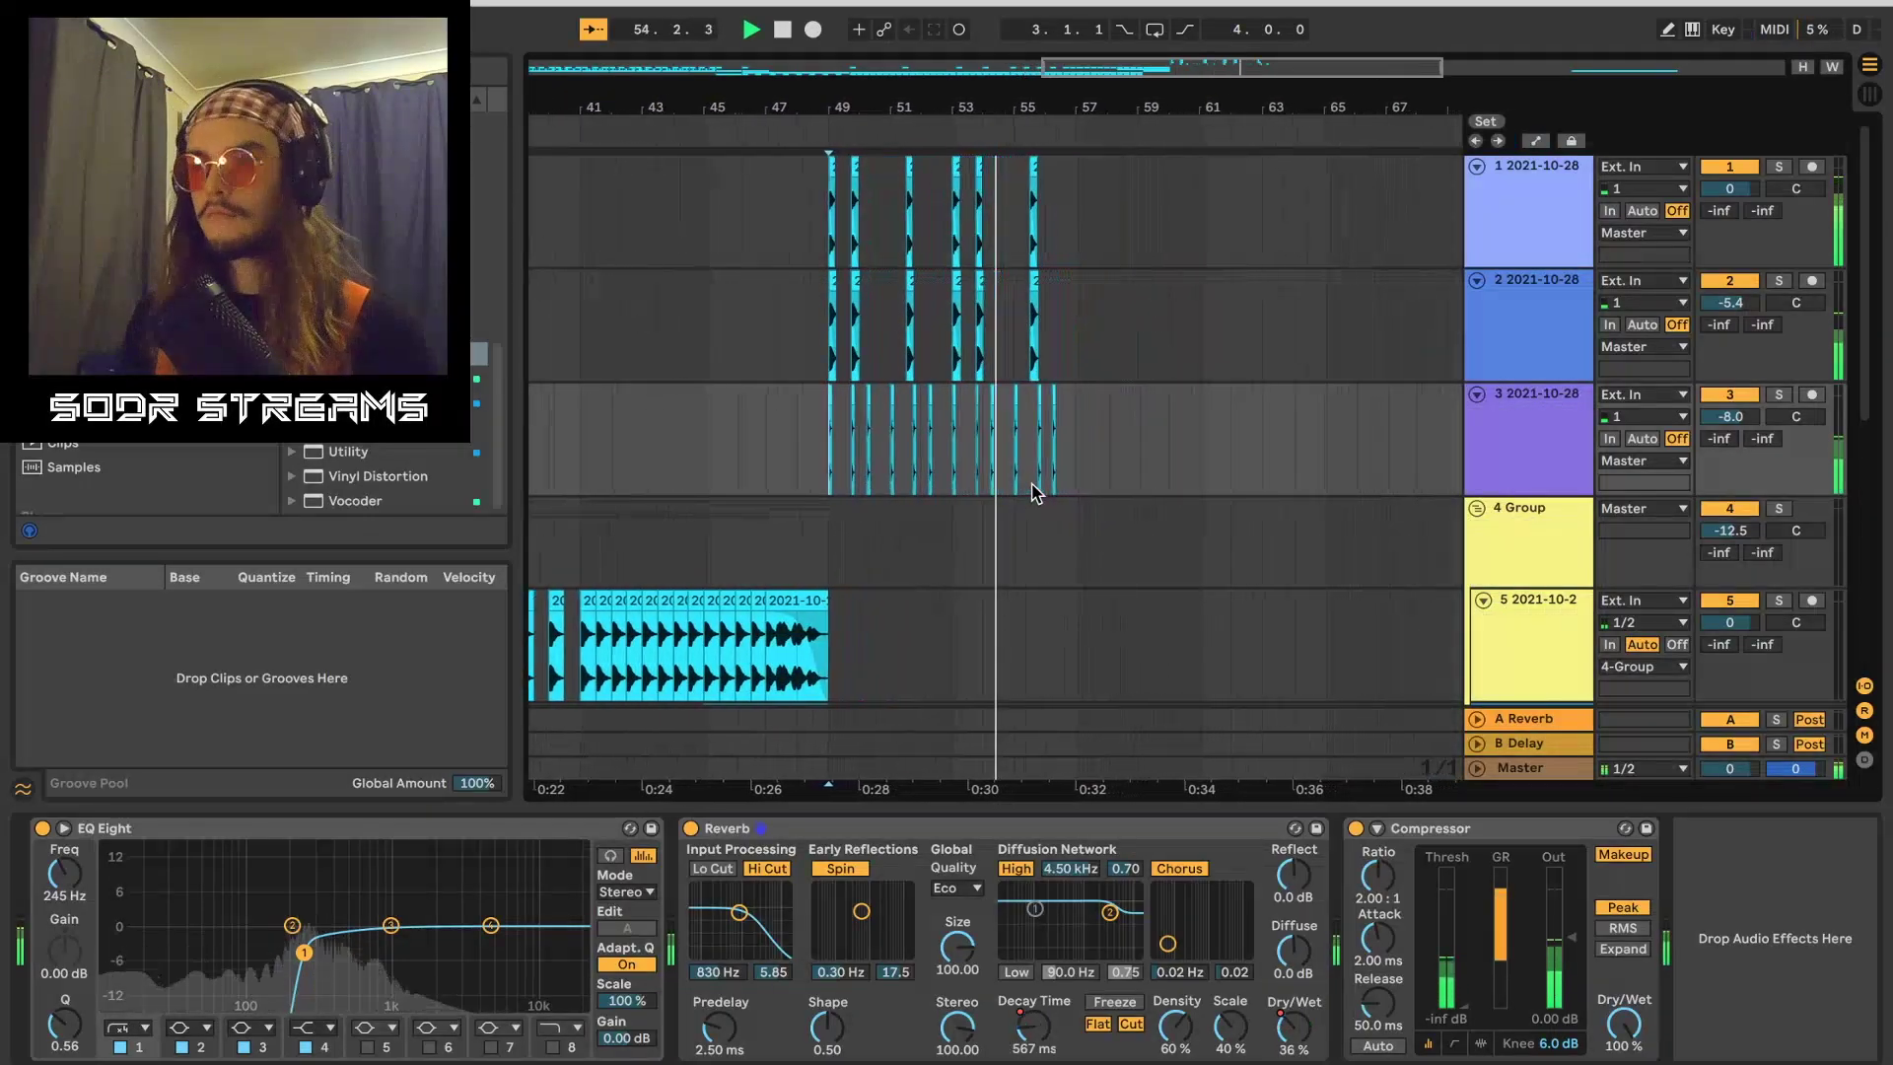
Step: Add a hit at bar 50 on a new track 3 at -10.0 dB, transposed up 24 semitones with warping off
{"action": "left_click_drag", "start_coordinate": [841, 96], "coordinate": [1148, 153]}
{"action": "key", "text": "space"}
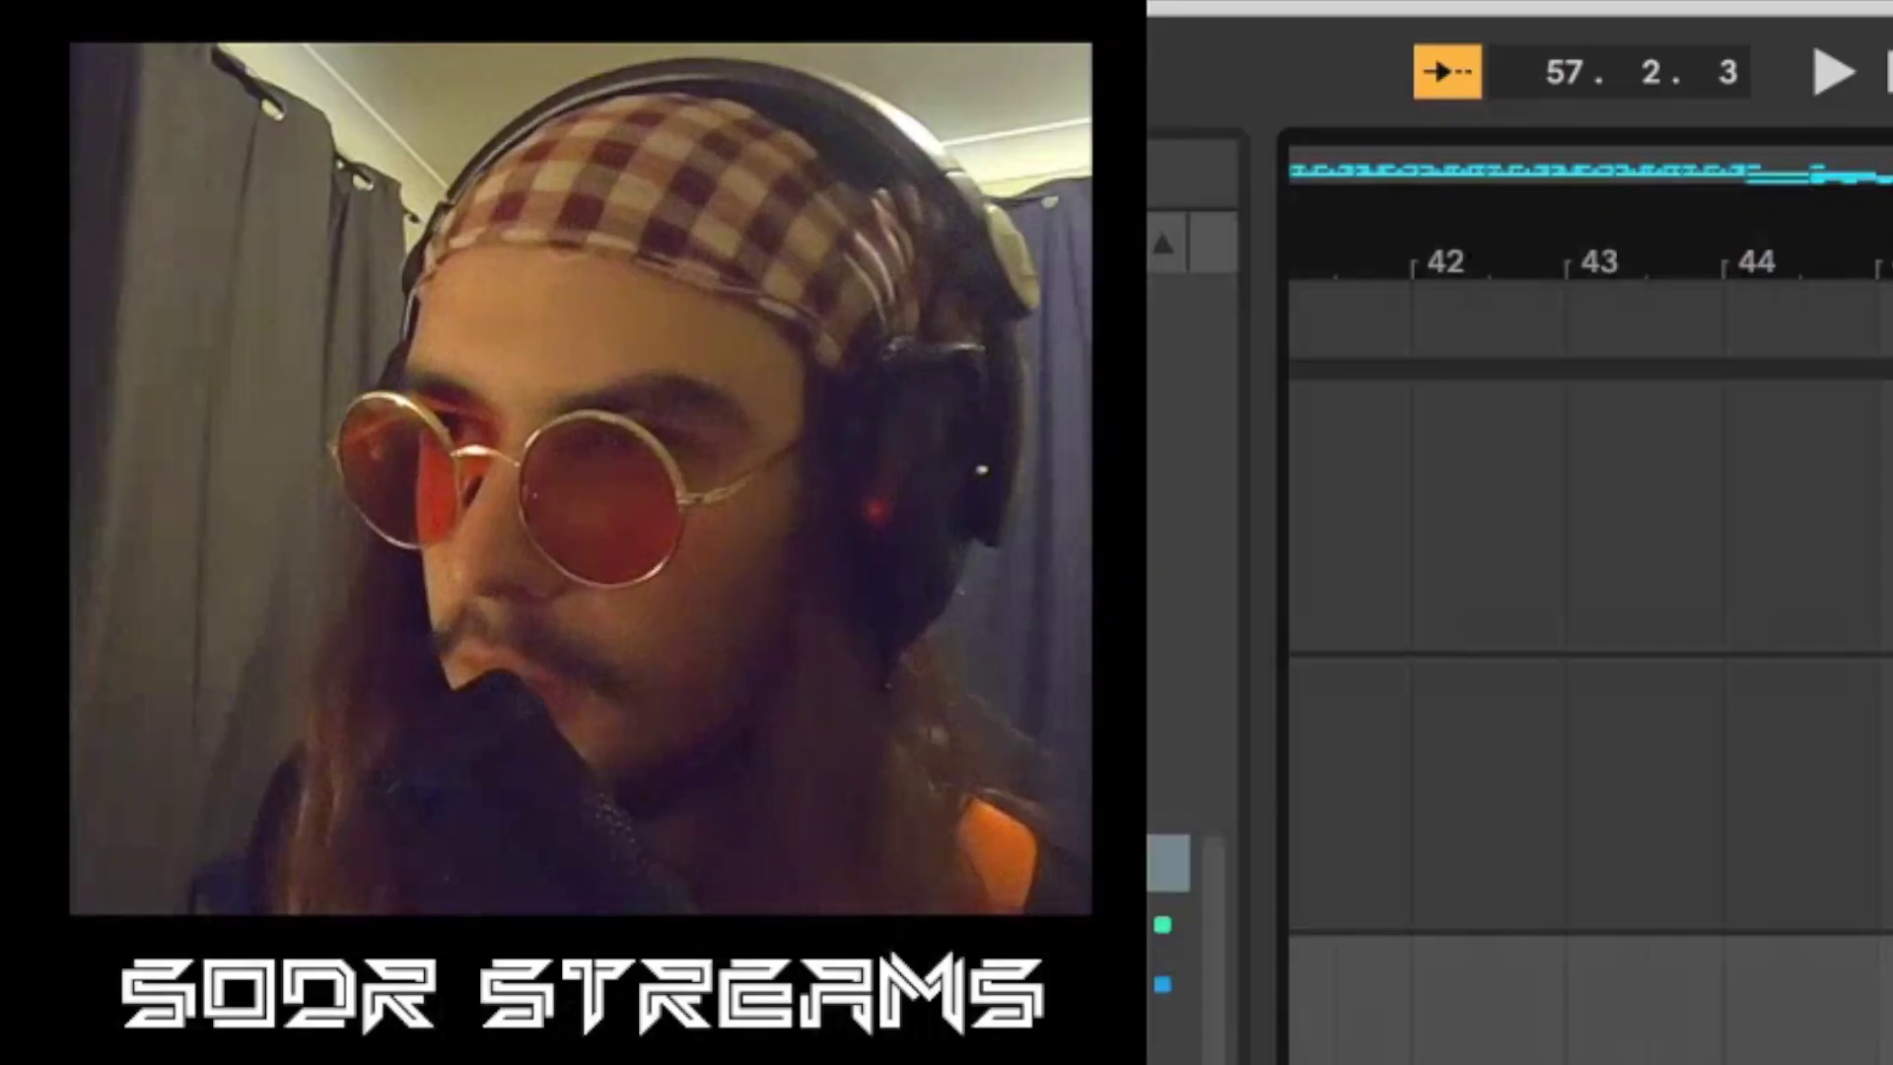
{"action": "key", "text": "w"}
{"action": "scroll", "coordinate": [1587, 680], "scroll_direction": "up", "scroll_amount": 5}
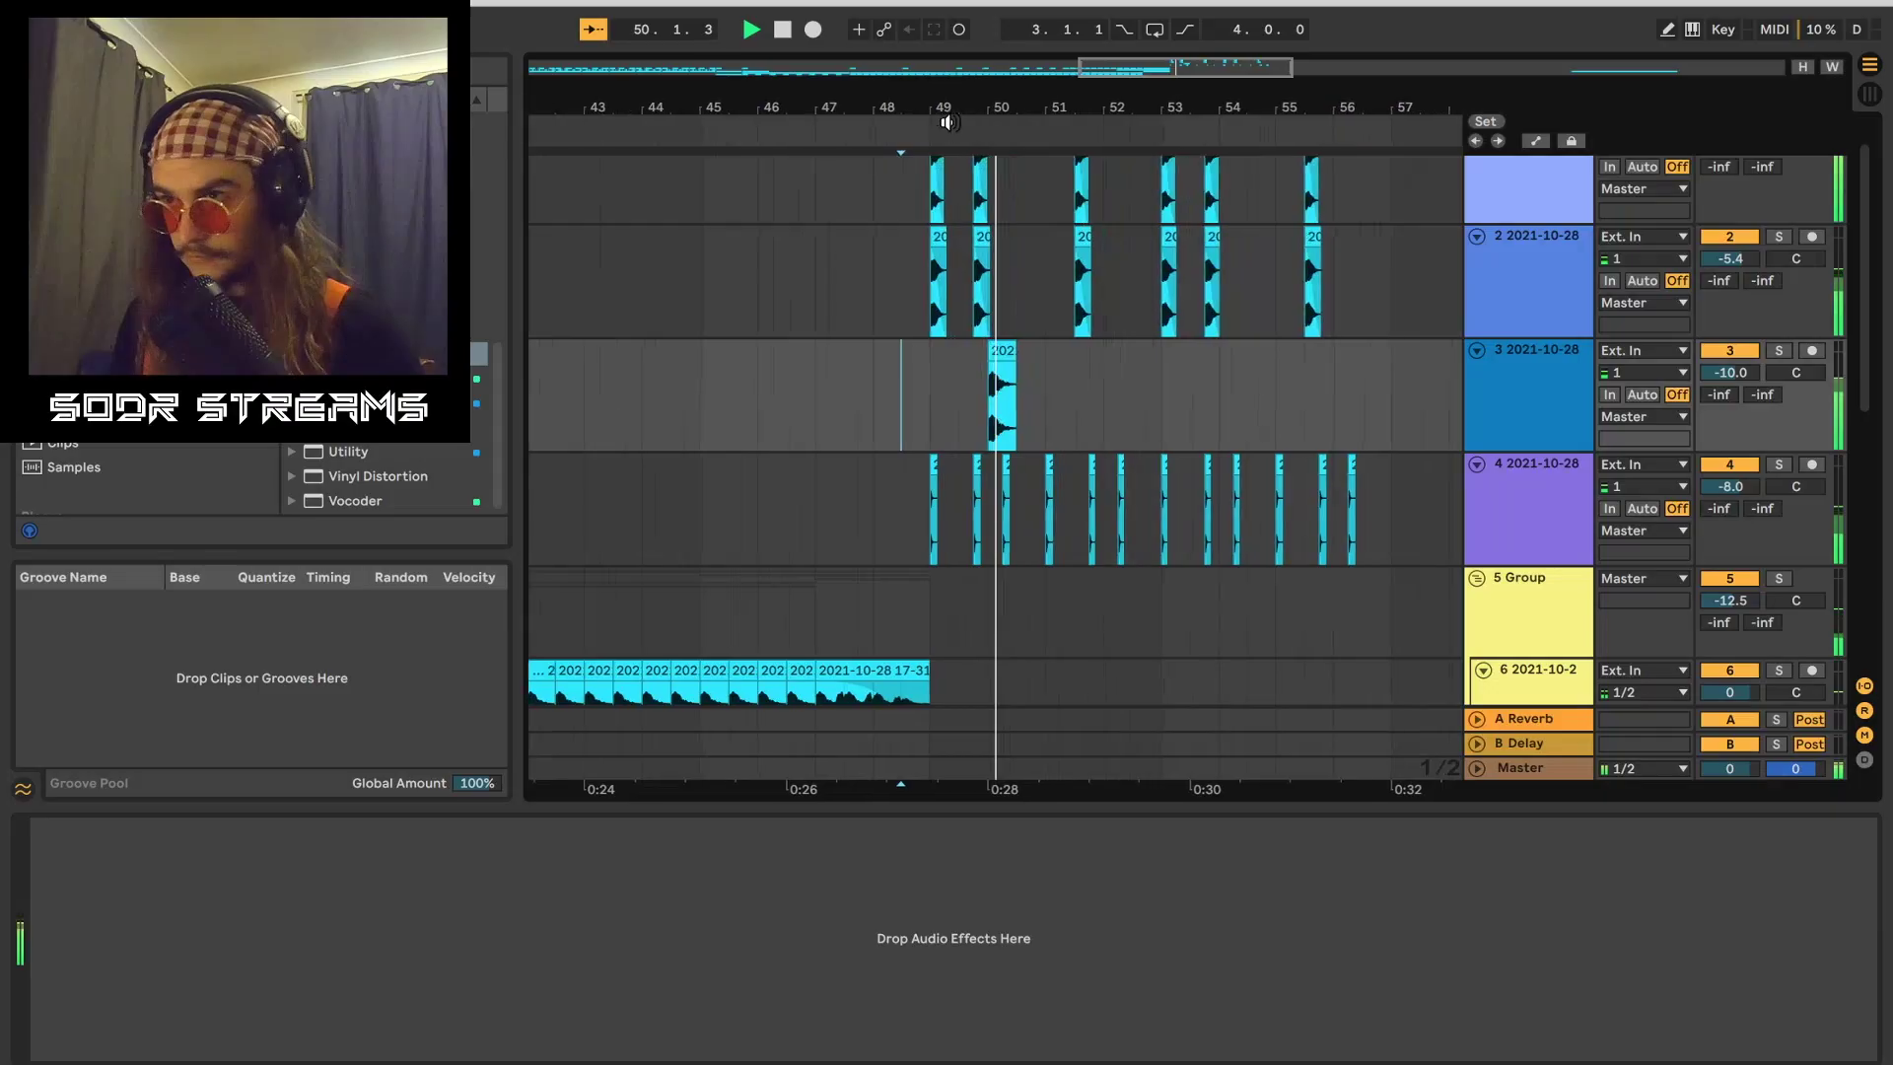
{"action": "left_click_drag", "start_coordinate": [944, 112], "coordinate": [942, 163]}
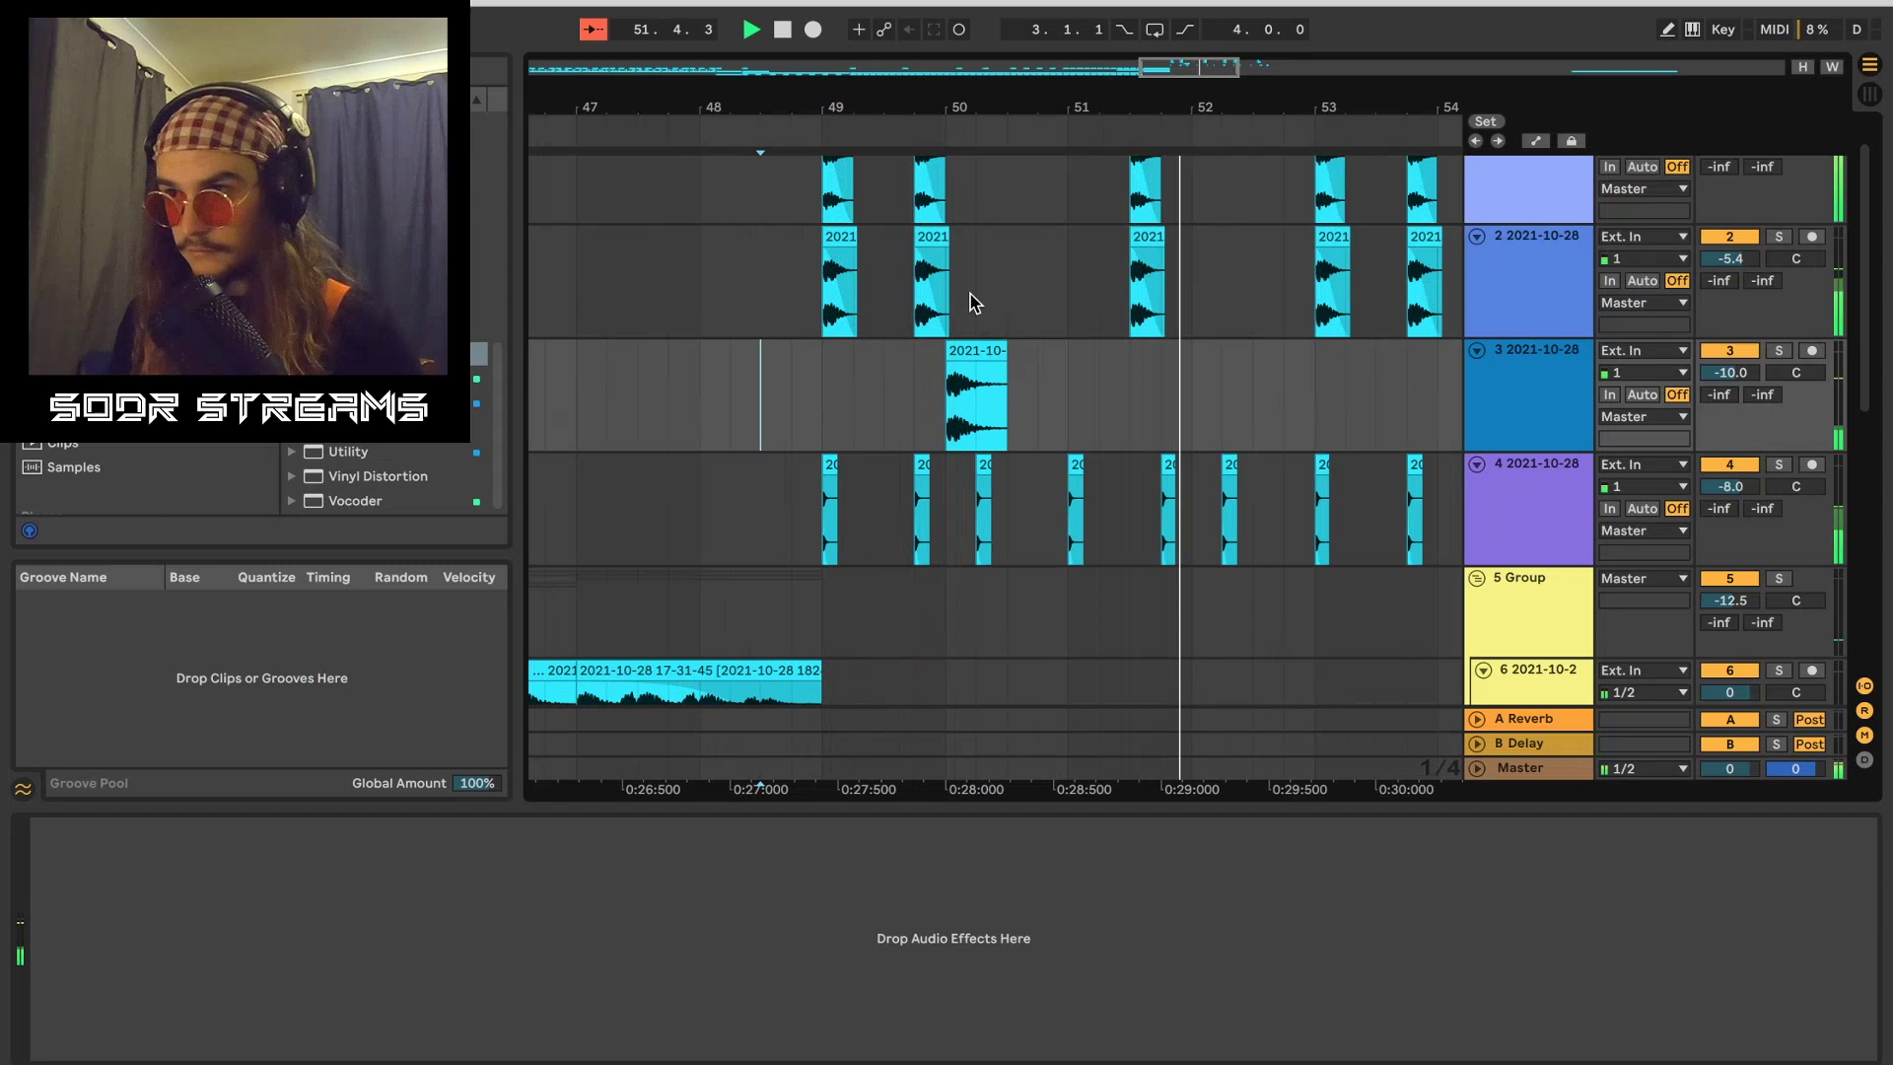
{"action": "double_click", "coordinate": [975, 353]}
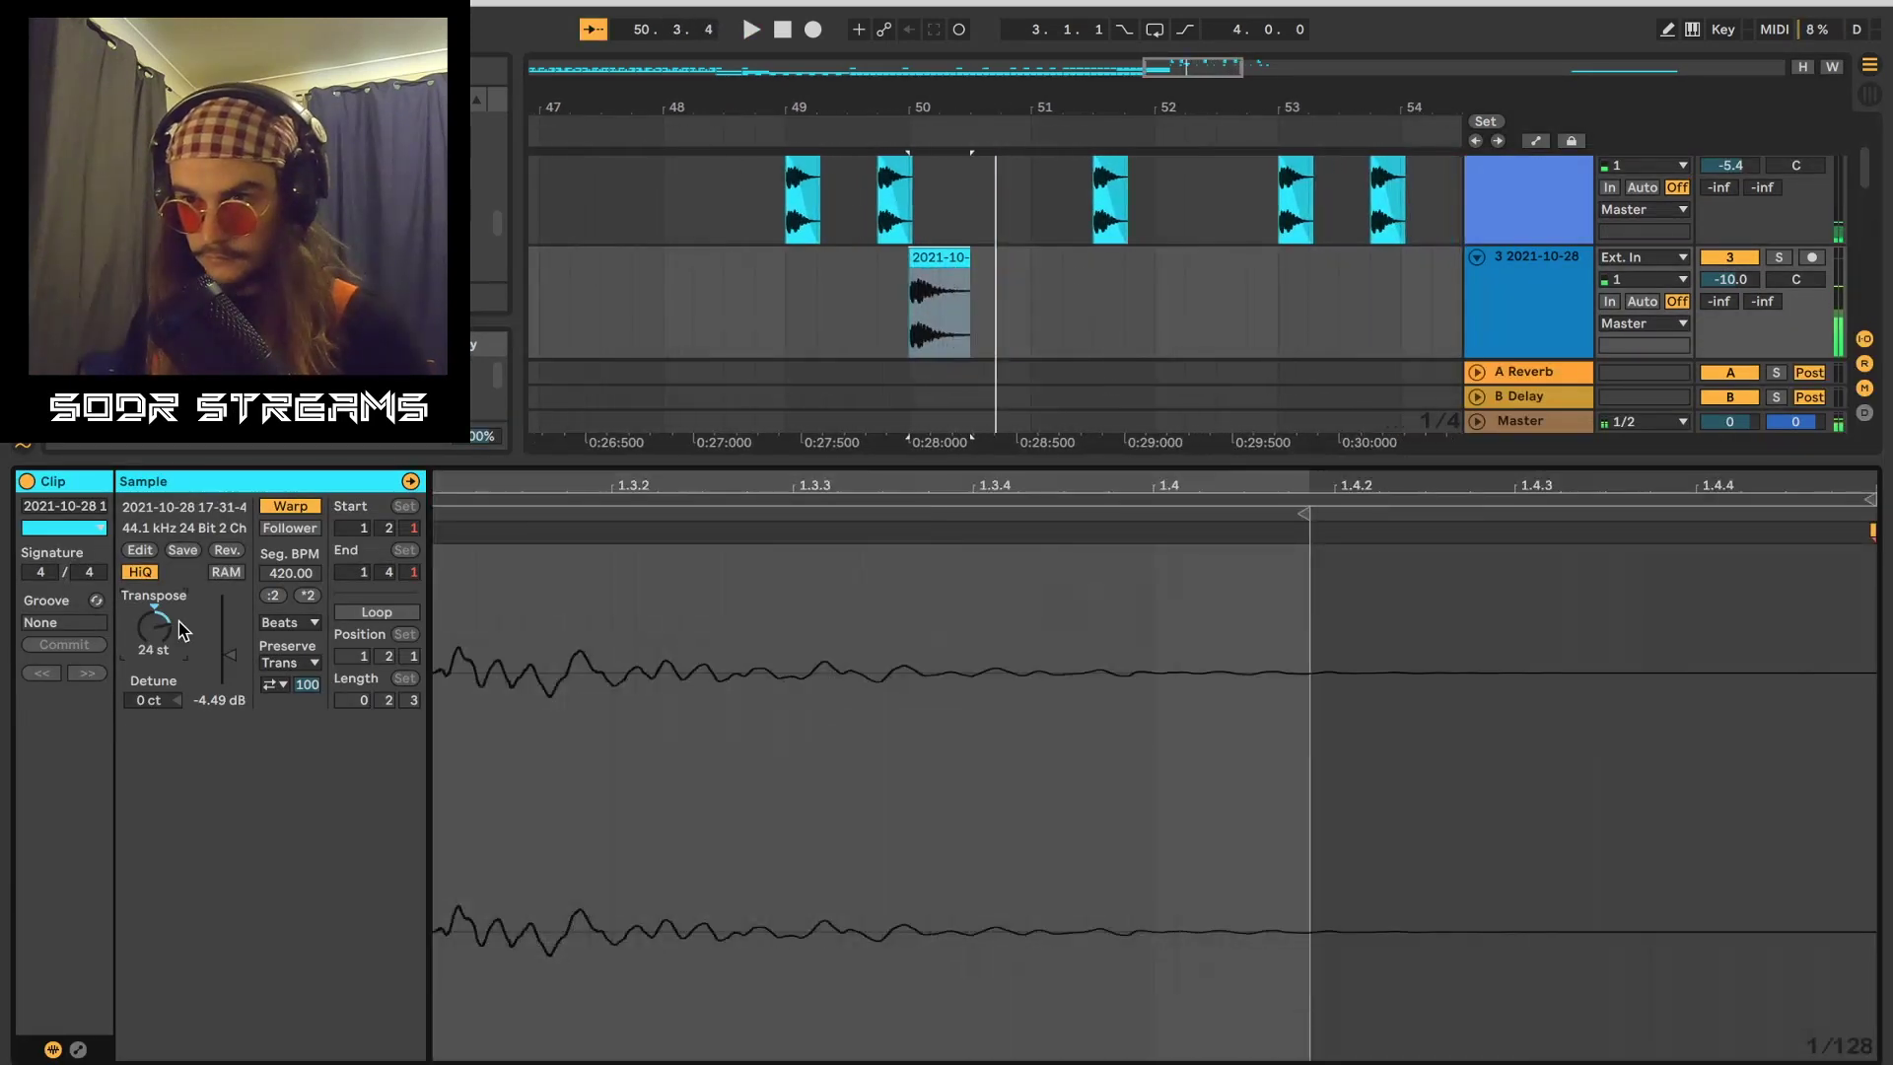
{"action": "left_click", "coordinate": [291, 506]}
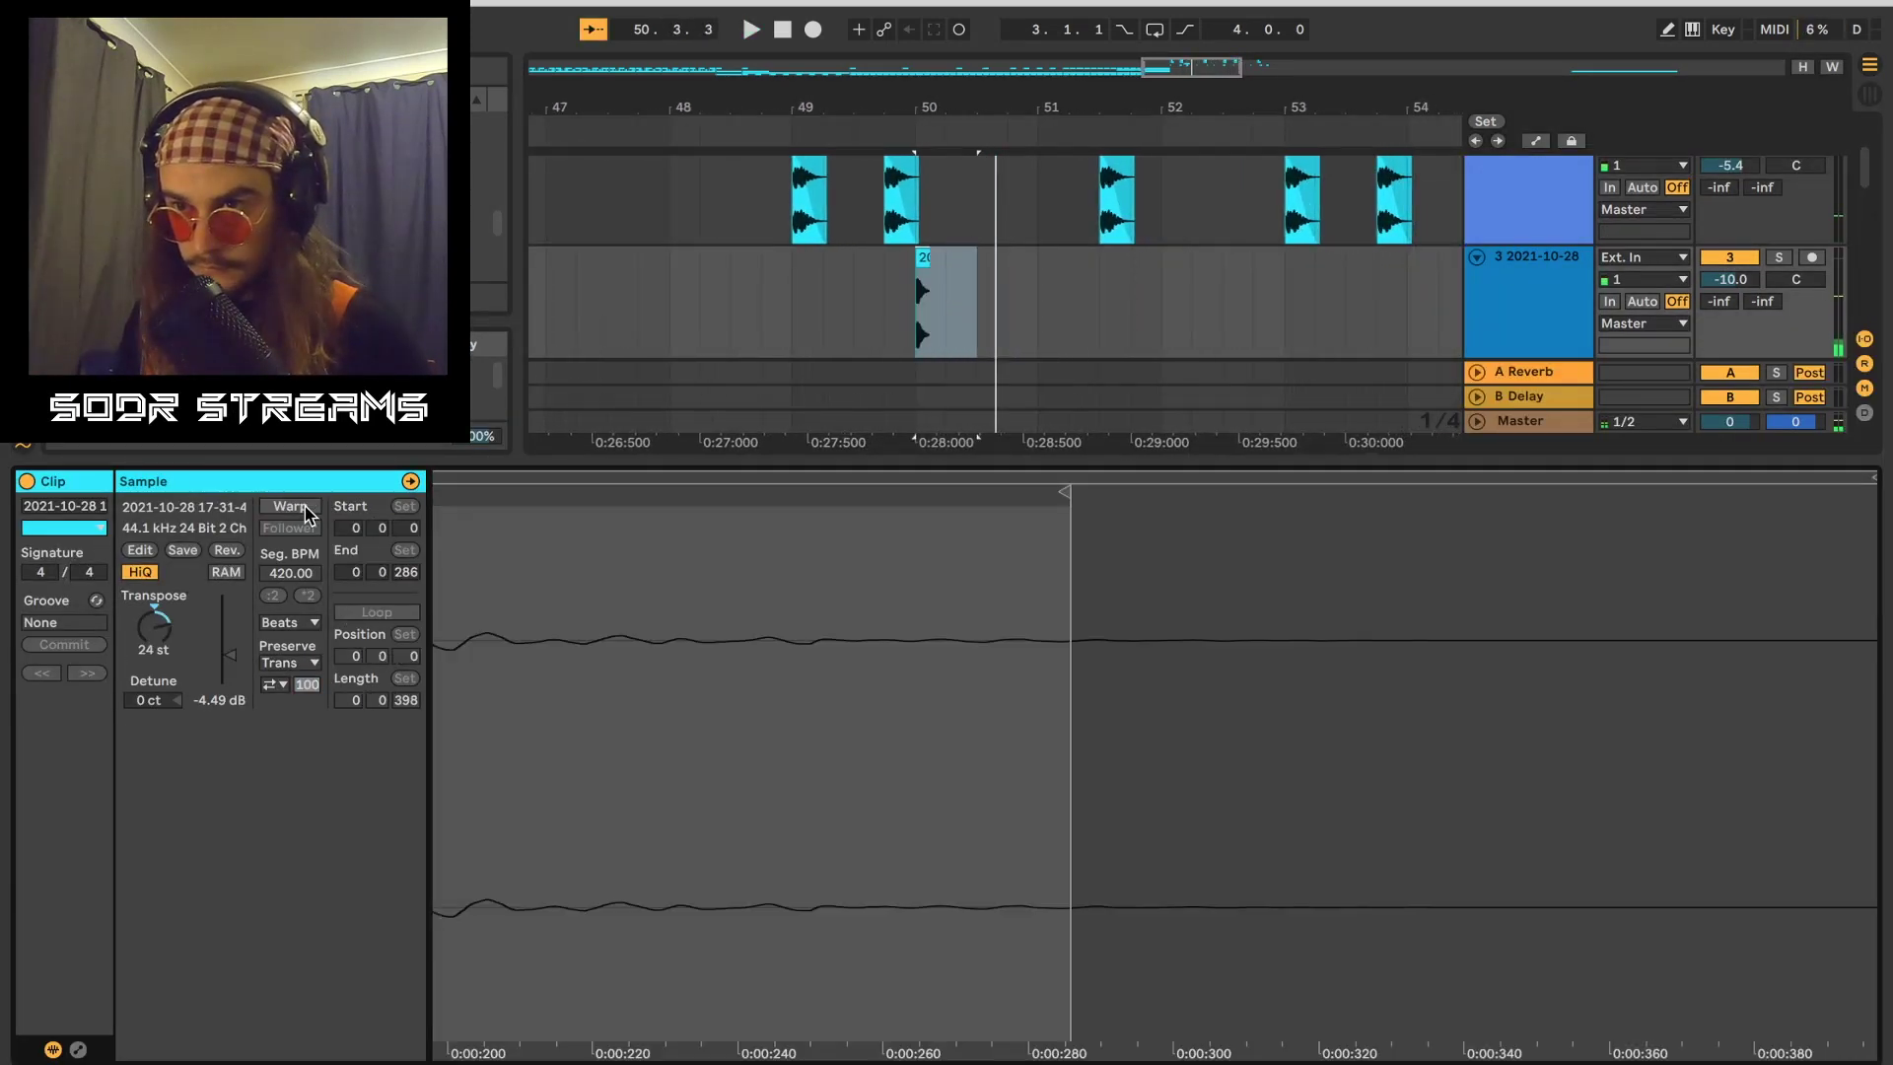
Step: Play the beat with the bar 50 hit, repeat the hit at bar 52, and set a loop over bars 49 to 53
{"action": "left_click", "coordinate": [699, 300]}
{"action": "key", "text": "space"}
{"action": "left_click_drag", "start_coordinate": [1059, 108], "coordinate": [1060, 138]}
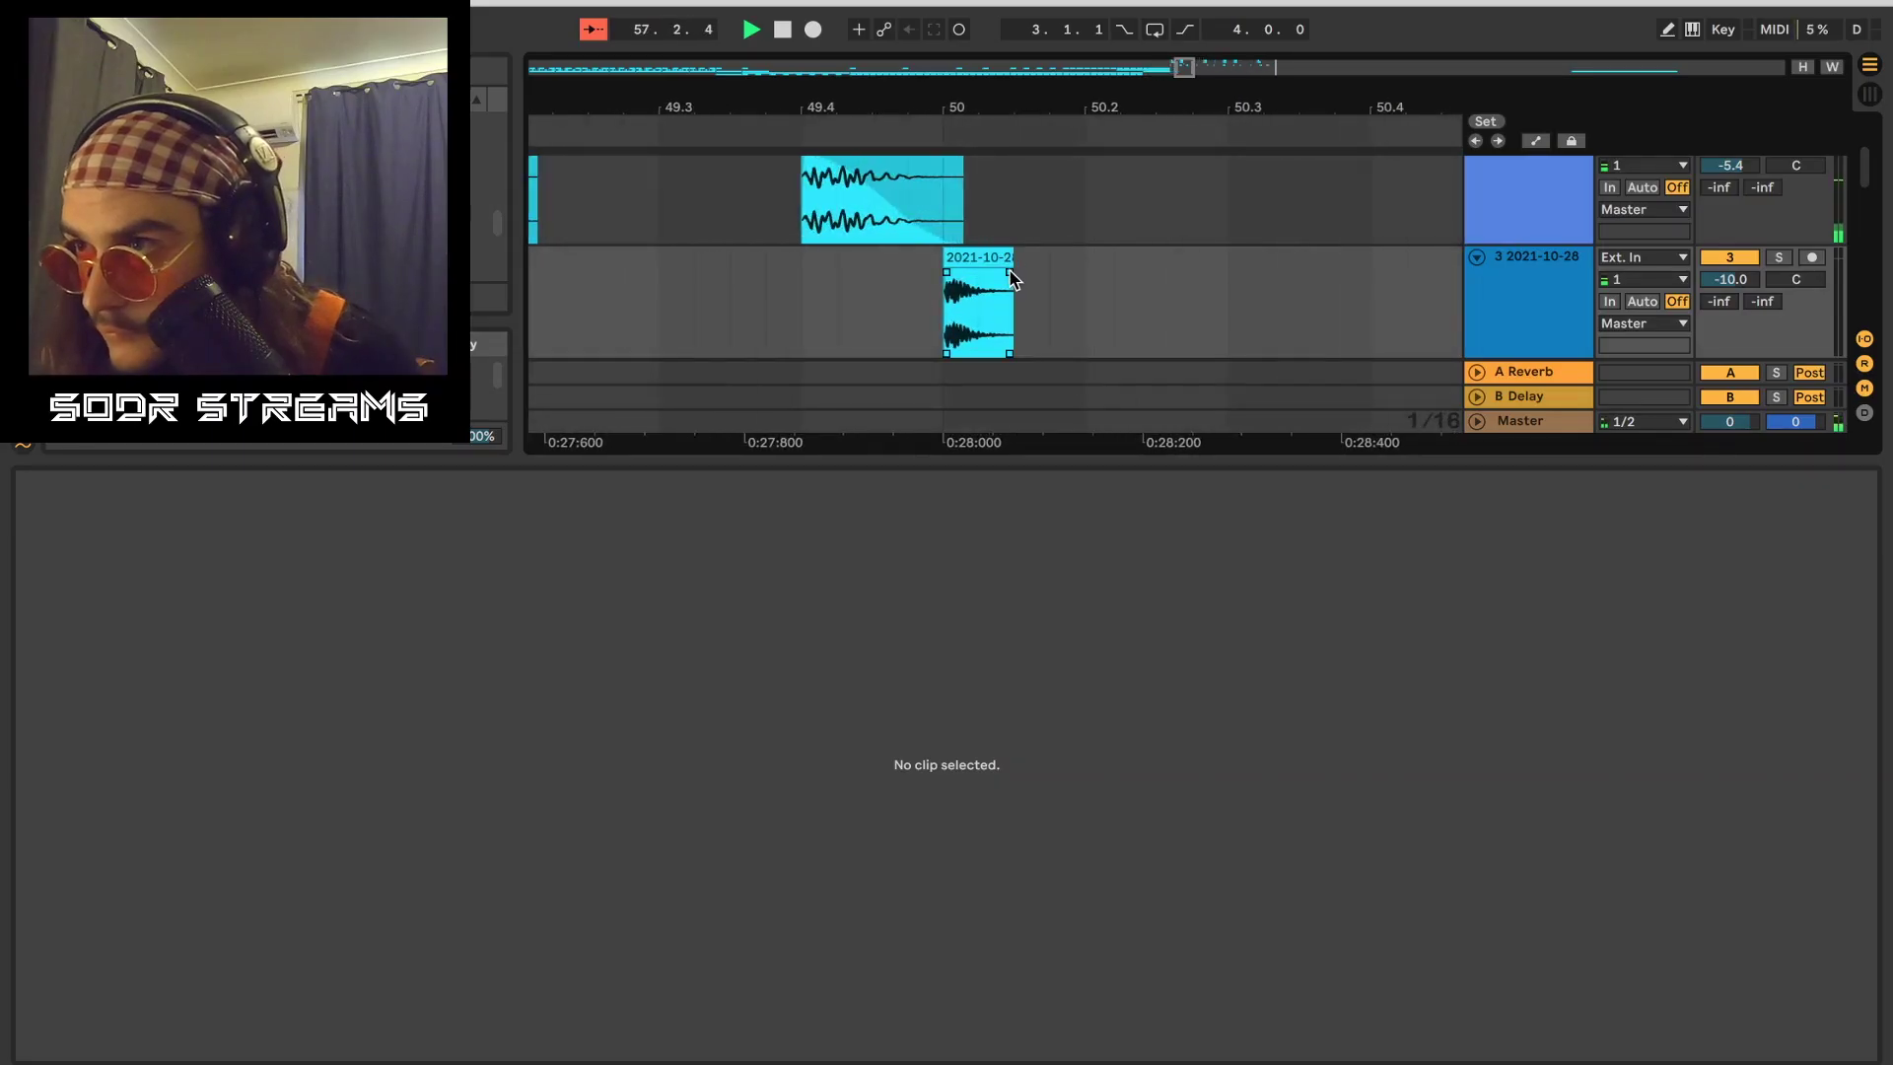
{"action": "left_click", "coordinate": [1009, 276]}
{"action": "key", "text": "space"}
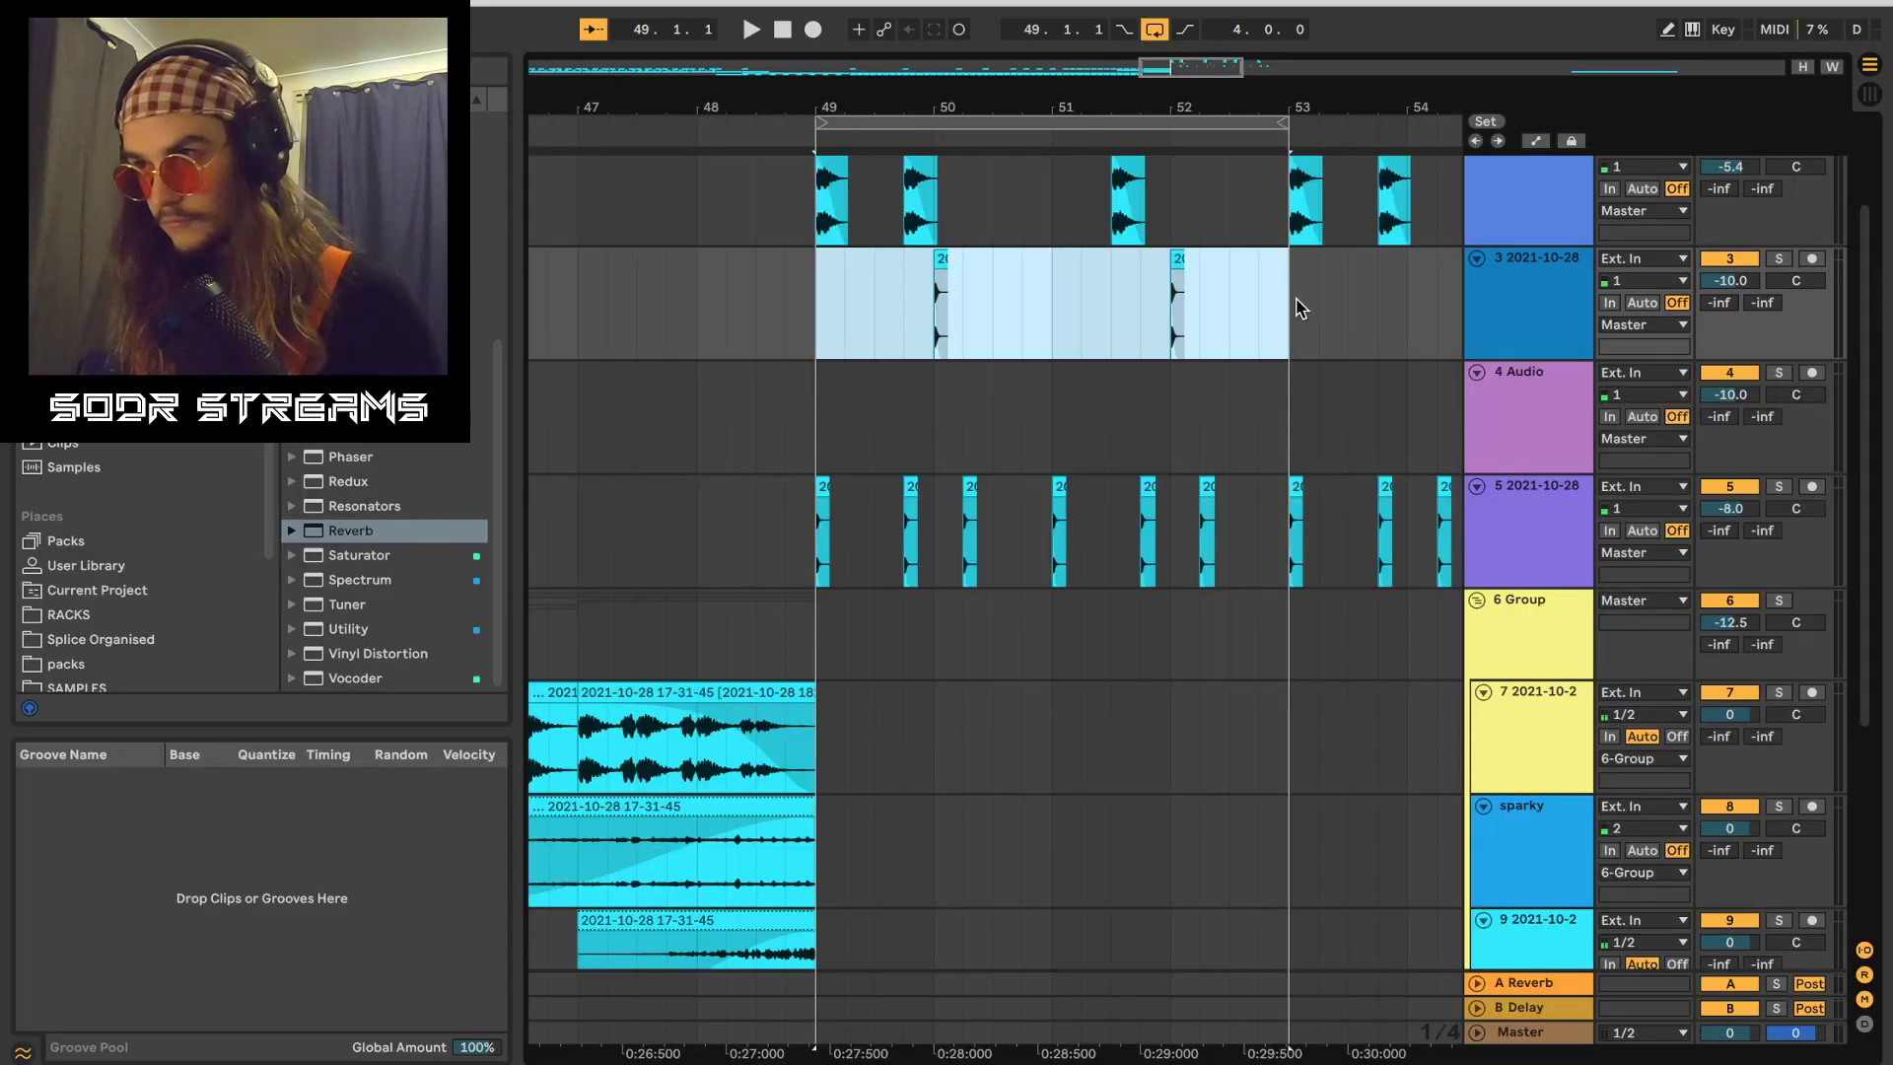
Step: Play the looped section and copy the bar 50 hit onto track 4 as another layer with its clip settings open
{"action": "key", "text": "space"}
{"action": "scroll", "coordinate": [1077, 808], "scroll_direction": "up", "scroll_amount": 2}
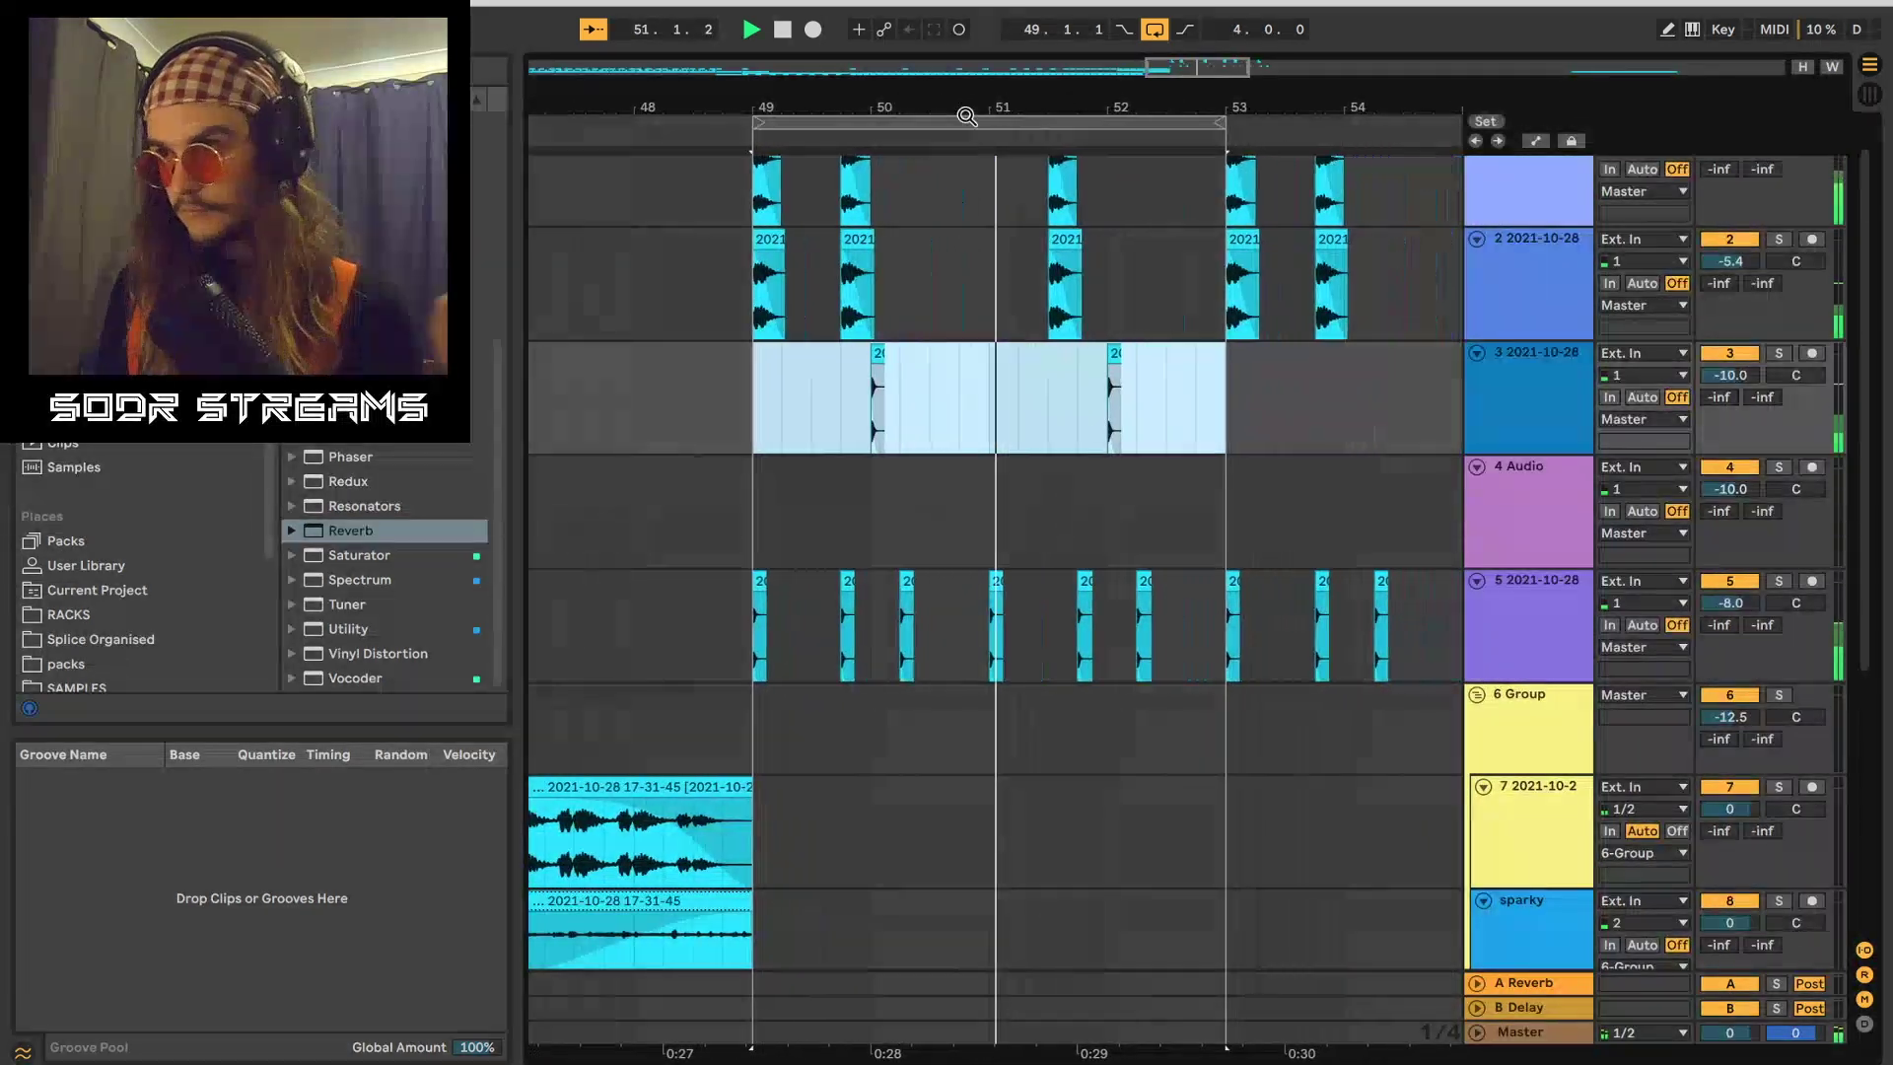
{"action": "left_click_drag", "start_coordinate": [983, 100], "coordinate": [984, 65]}
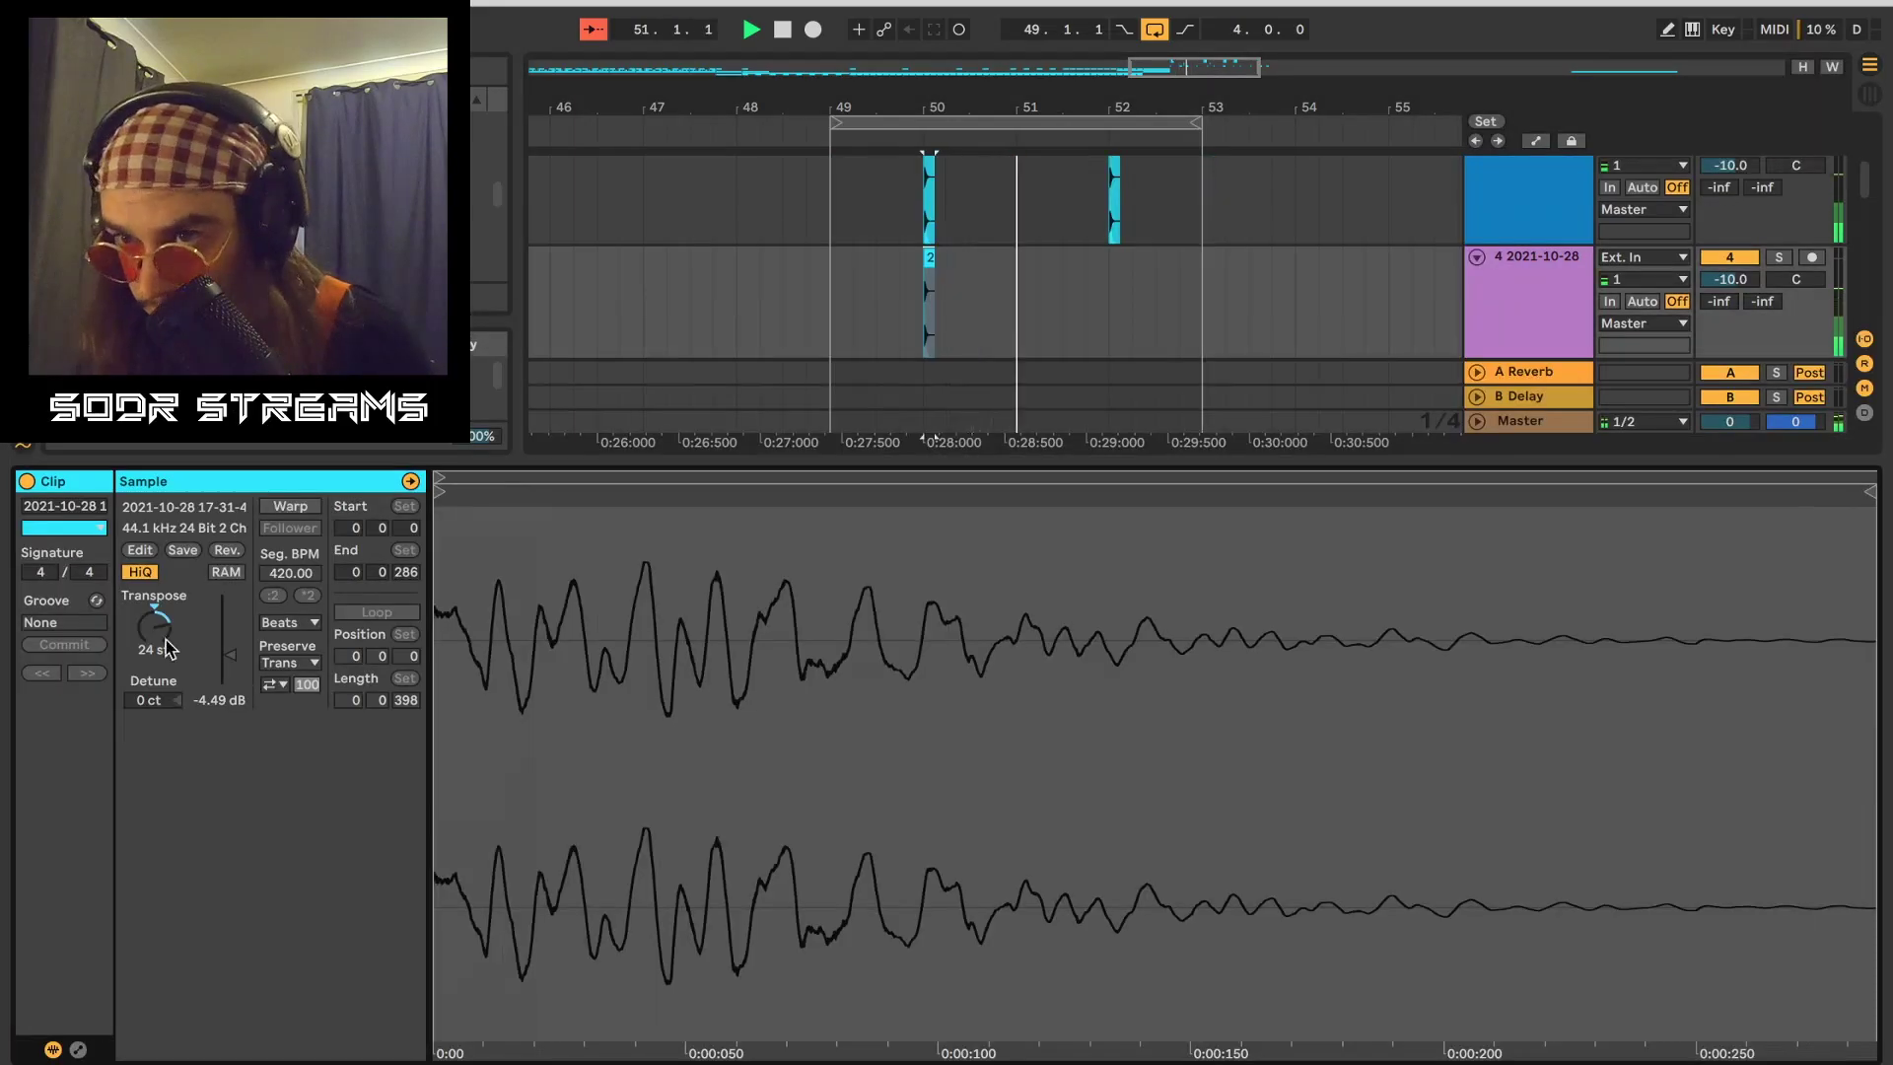
Step: Lower the transposition of the track 4 hit at bar 50 and extend the end of its clip
{"action": "left_click_drag", "start_coordinate": [157, 627], "coordinate": [158, 636]}
{"action": "left_click_drag", "start_coordinate": [887, 106], "coordinate": [837, 148]}
{"action": "left_click", "coordinate": [829, 295]}
{"action": "left_click_drag", "start_coordinate": [818, 272], "coordinate": [831, 273]}
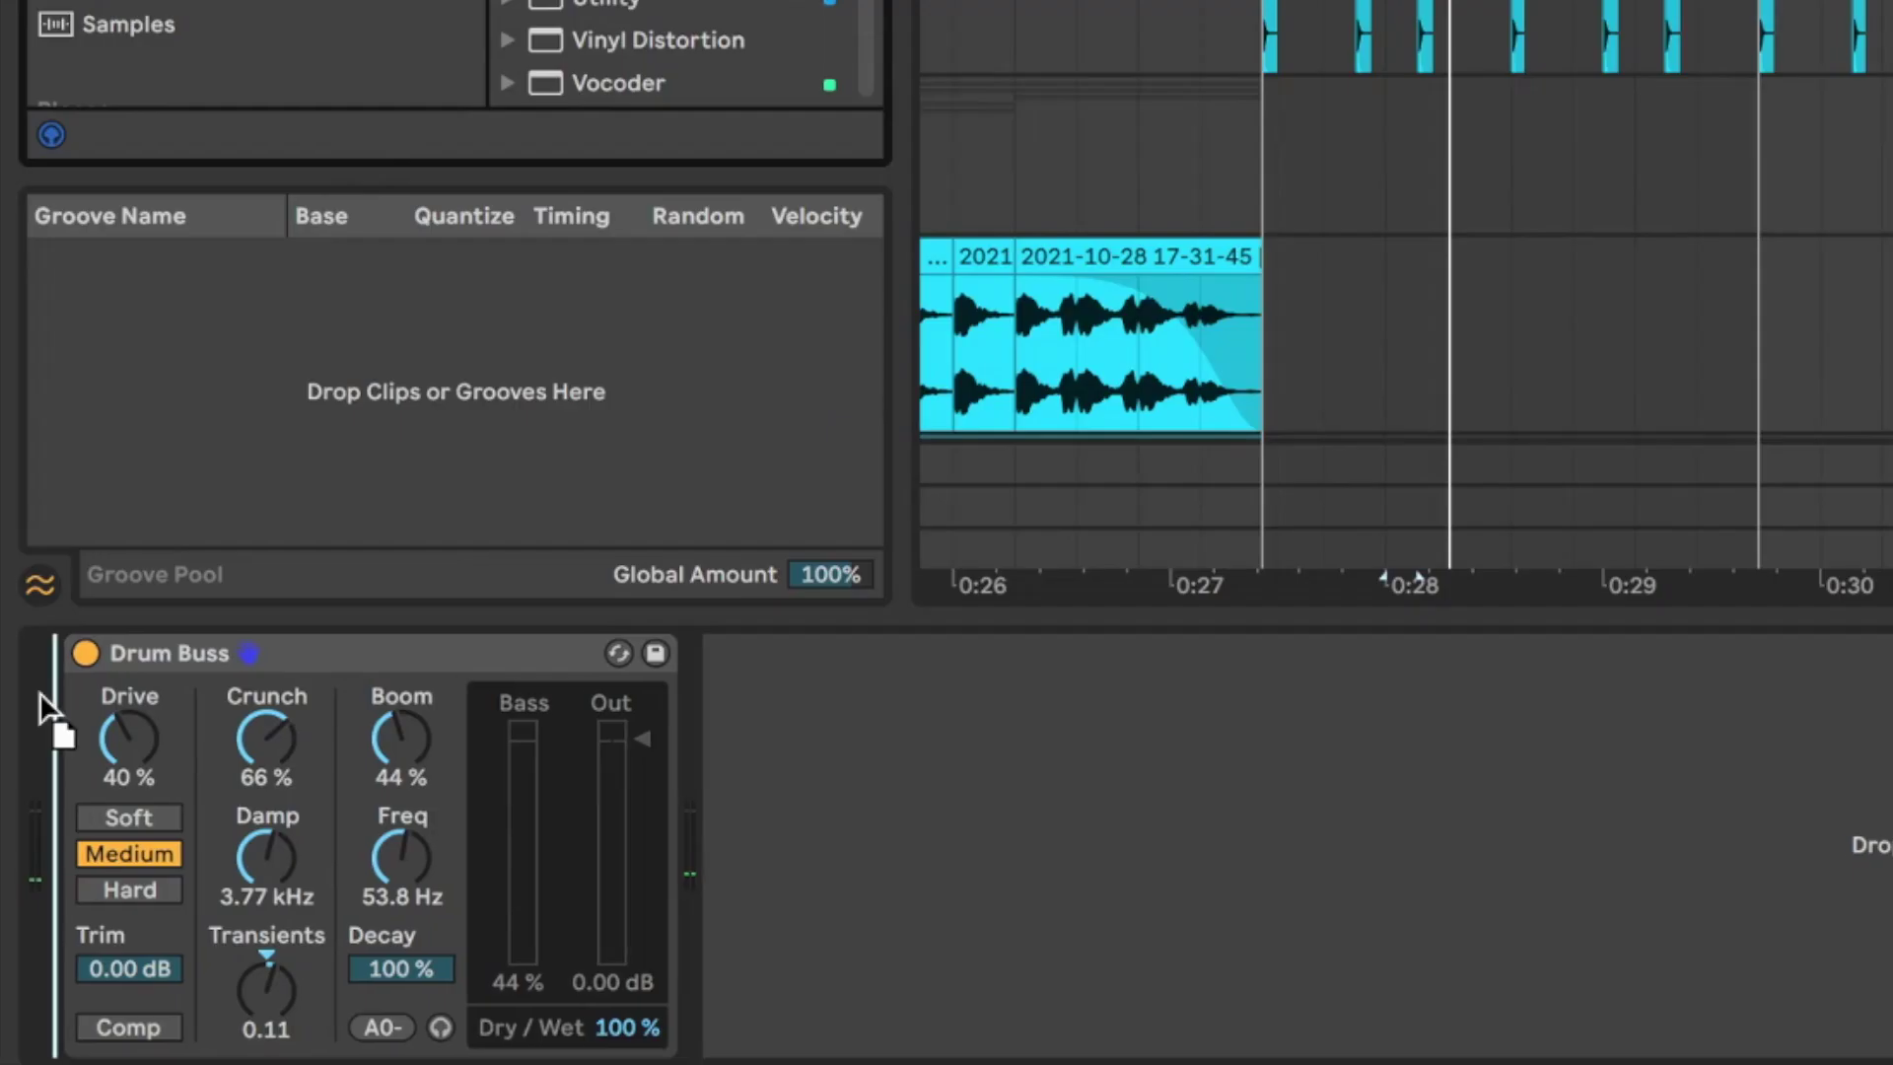
Step: Insert a short Reverb before the Drum Buss with size 5.37, decay time 344 ms and 13% dry/wet
{"action": "left_click_drag", "start_coordinate": [41, 696], "coordinate": [43, 700]}
{"action": "left_click_drag", "start_coordinate": [671, 997], "coordinate": [672, 1028]}
{"action": "left_click_drag", "start_coordinate": [108, 1025], "coordinate": [108, 1047]}
{"action": "left_click_drag", "start_coordinate": [539, 859], "coordinate": [538, 907]}
{"action": "left_click_drag", "start_coordinate": [1124, 998], "coordinate": [1123, 1035]}
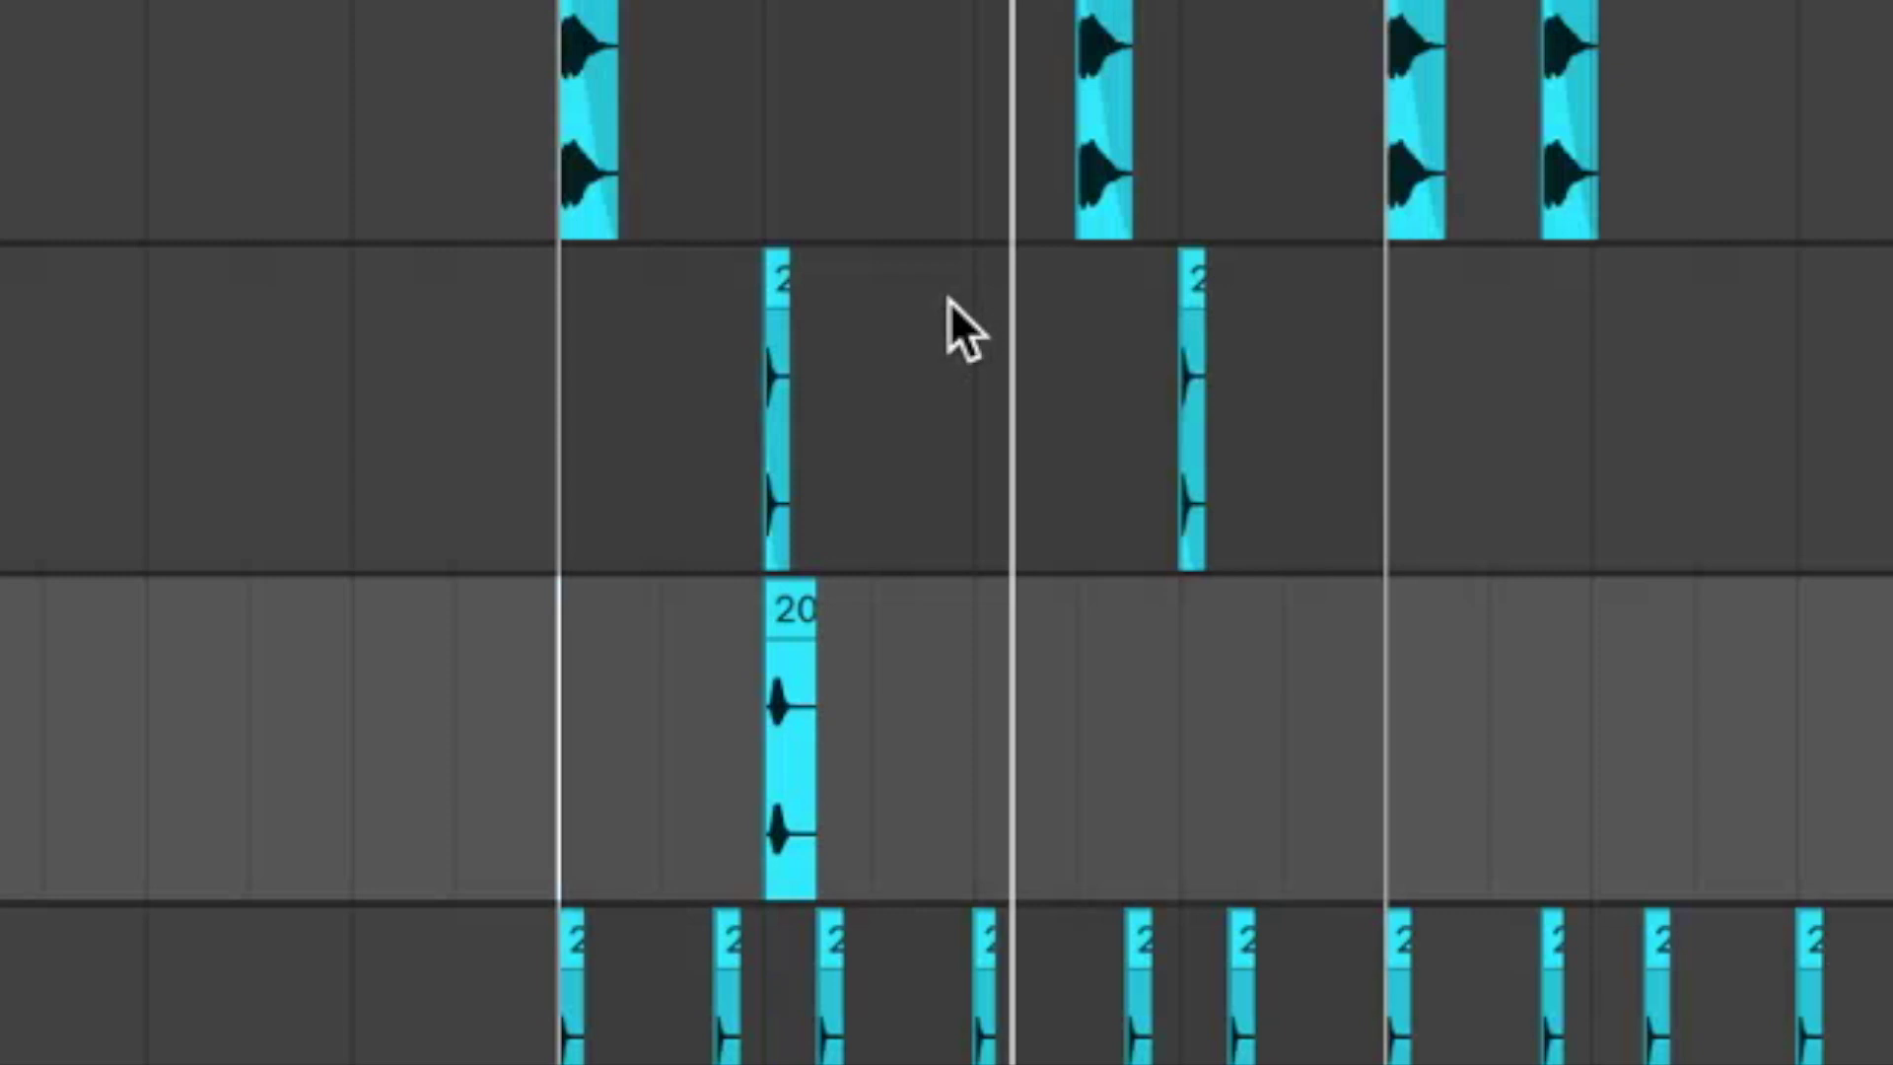
Step: Repeat the track 4 hit at bar 52, and during playback lower track 3 to -16.4 dB along with track 4's volume
{"action": "mouse_move", "coordinate": [950, 302]}
{"action": "left_mouse_down"}
{"action": "mouse_move", "coordinate": [611, 567]}
{"action": "mouse_move", "coordinate": [607, 601]}
{"action": "left_mouse_up"}
{"action": "key", "text": "super+d"}
{"action": "left_click", "coordinate": [493, 560]}
{"action": "key", "text": "space"}
{"action": "scroll", "coordinate": [286, 778], "scroll_direction": "up", "scroll_amount": 1}
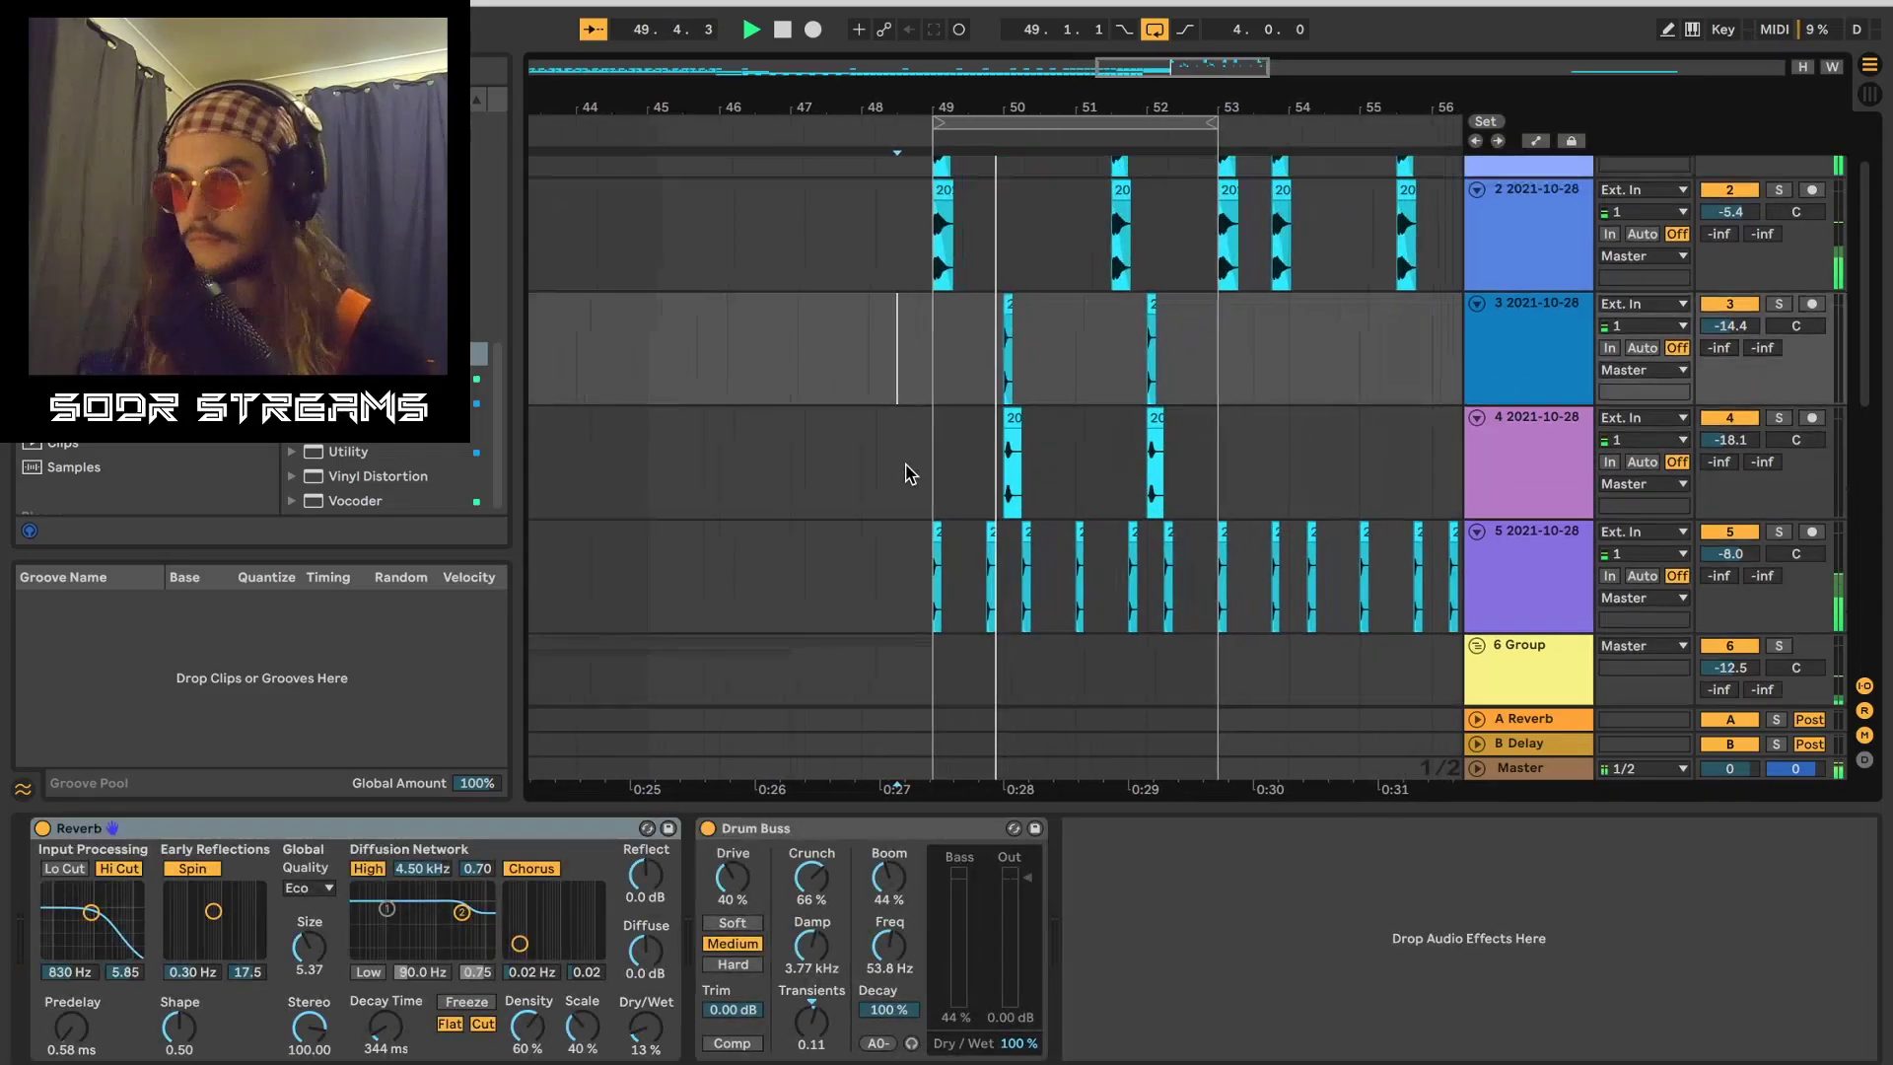
{"action": "left_click_drag", "start_coordinate": [1726, 329], "coordinate": [1725, 342]}
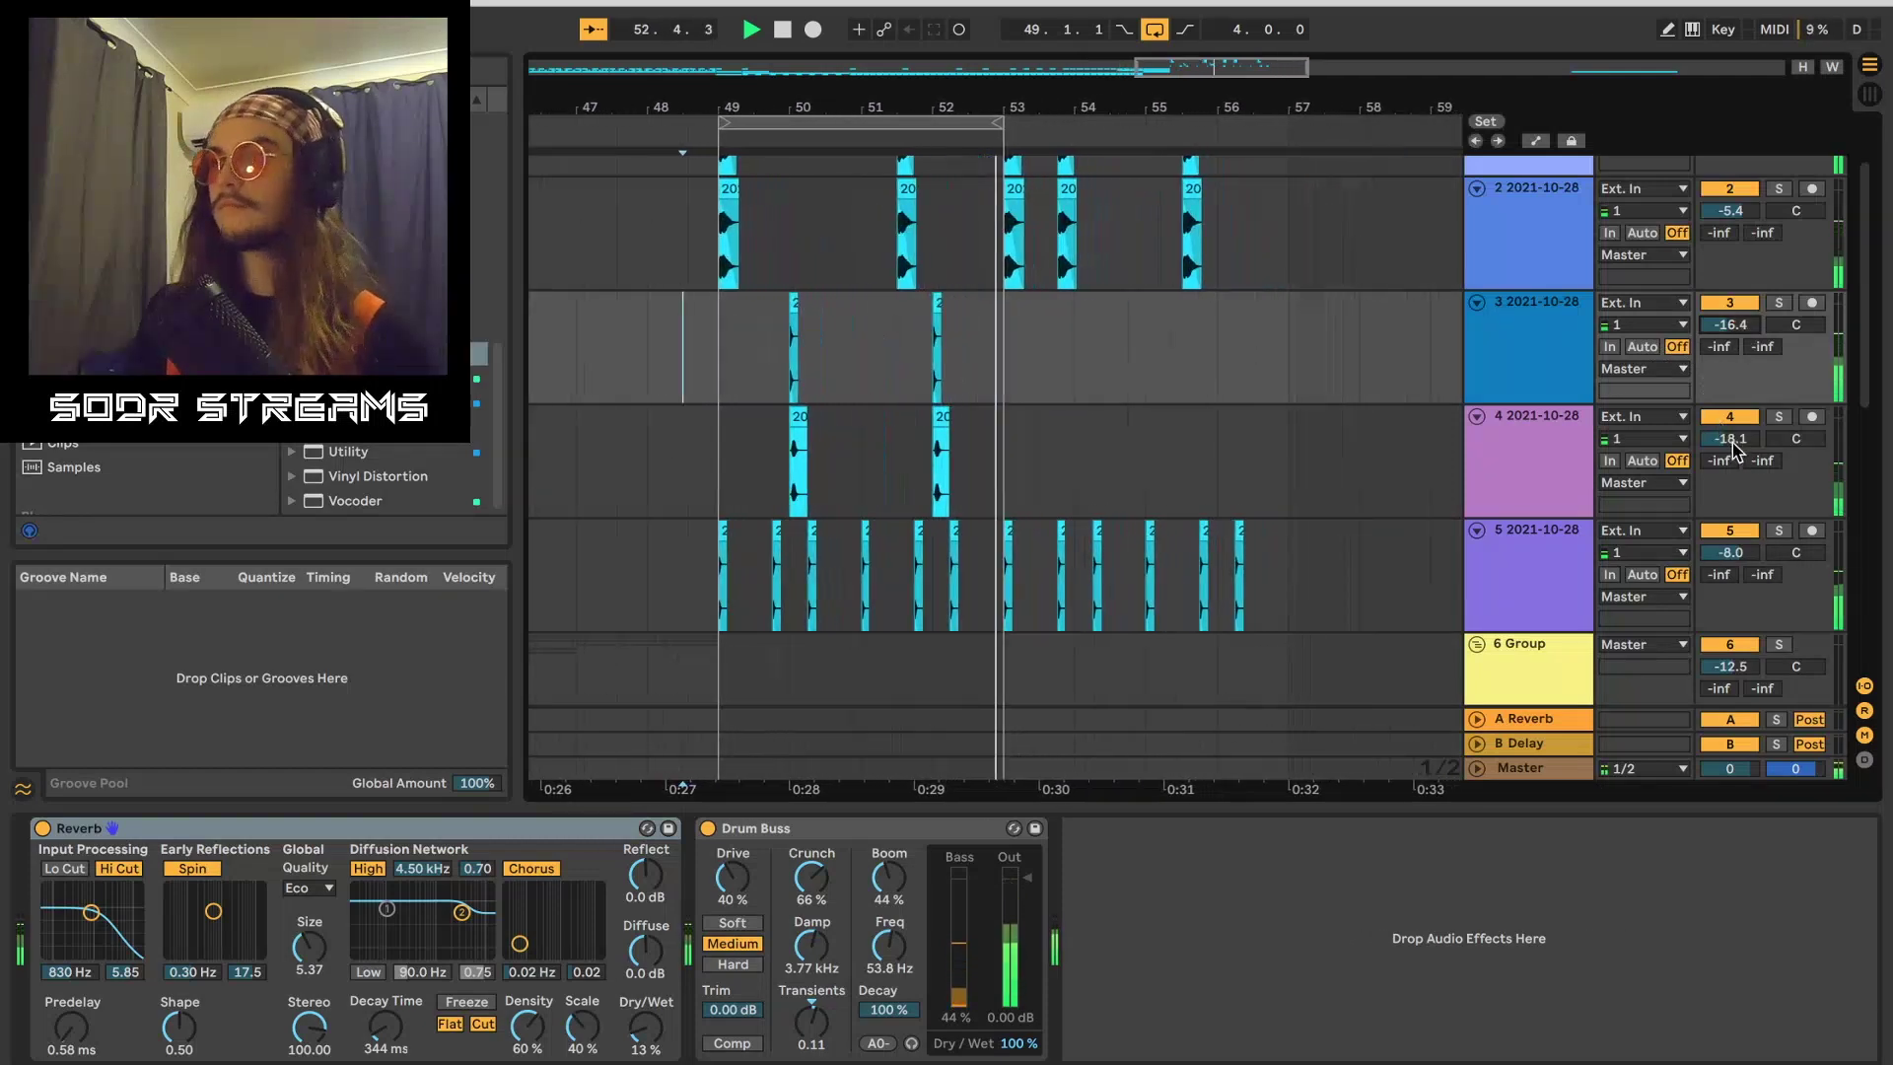
{"action": "left_click_drag", "start_coordinate": [1734, 448], "coordinate": [1735, 460]}
Step: Copy the sparky hits into bars 49–53 of the drop and play the loop with them
{"action": "scroll", "coordinate": [1196, 460], "scroll_direction": "up", "scroll_amount": 2}
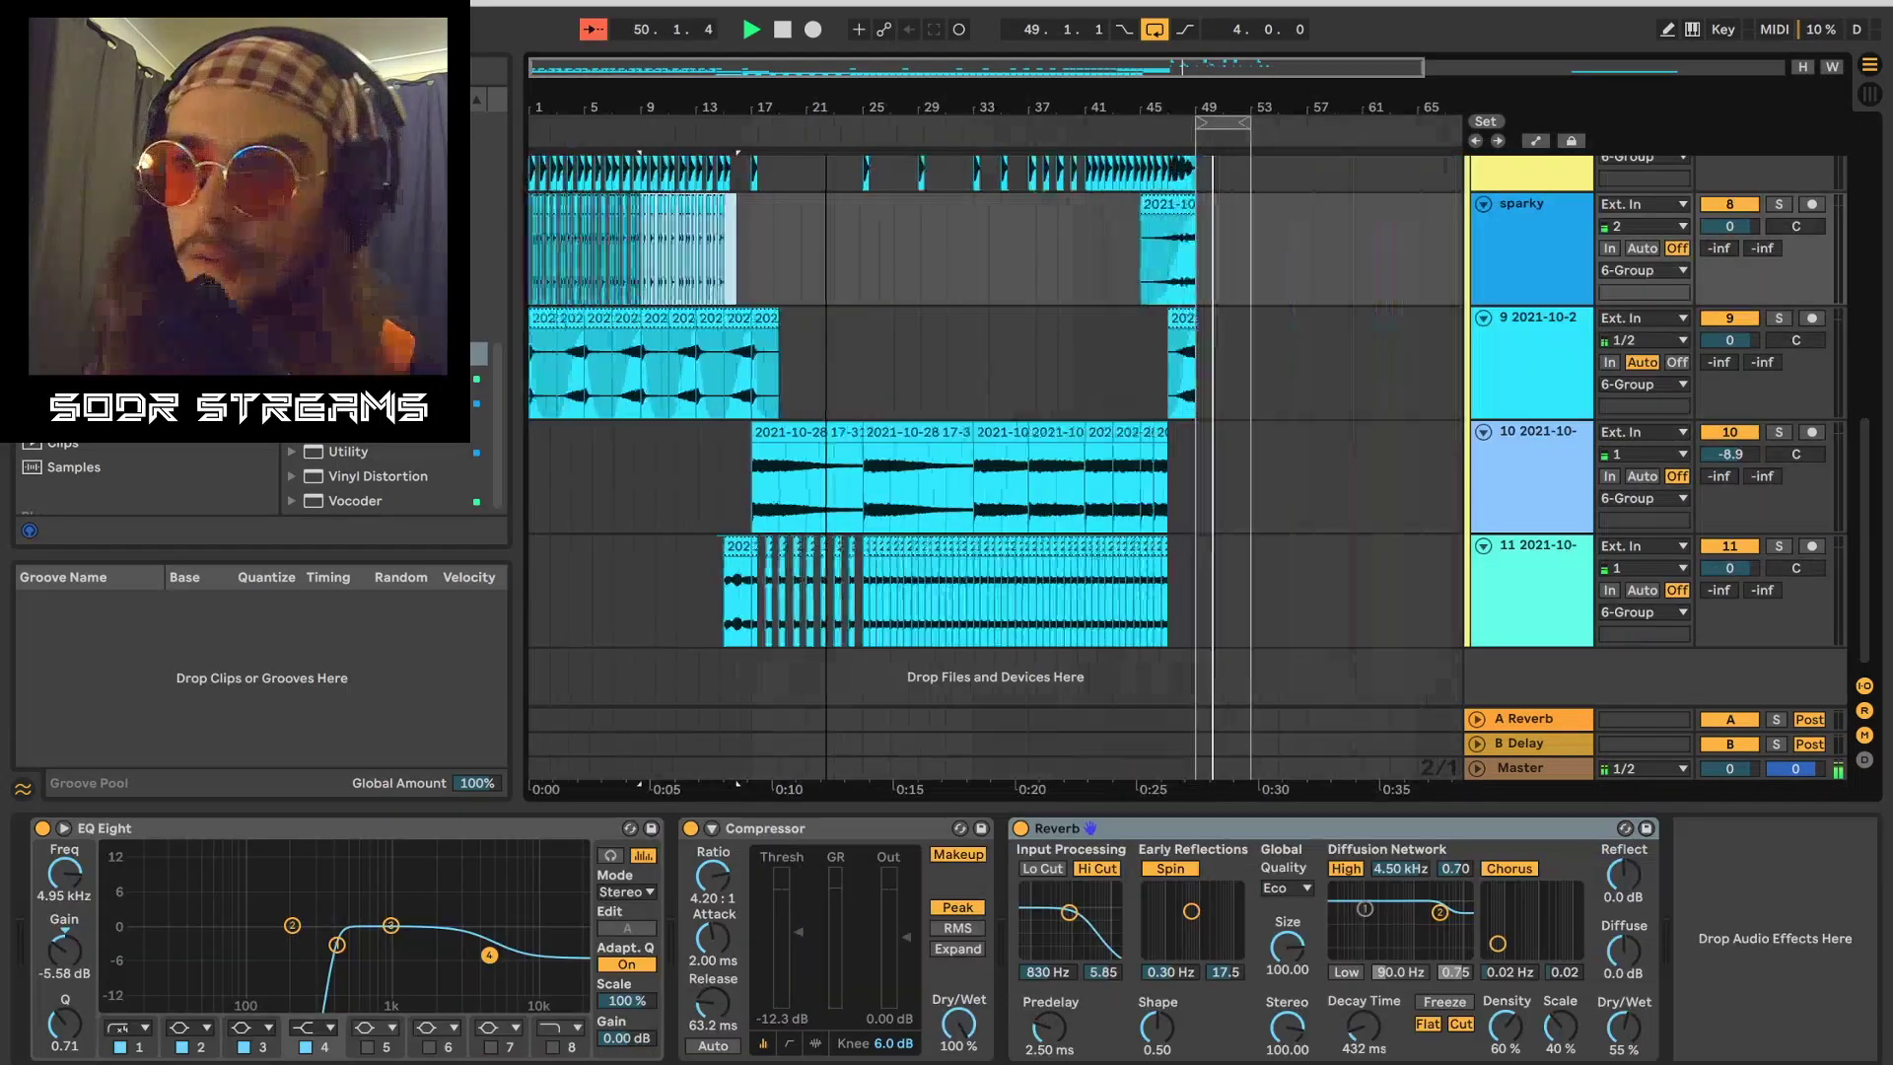
{"action": "scroll", "coordinate": [922, 239], "scroll_direction": "right", "scroll_amount": 2}
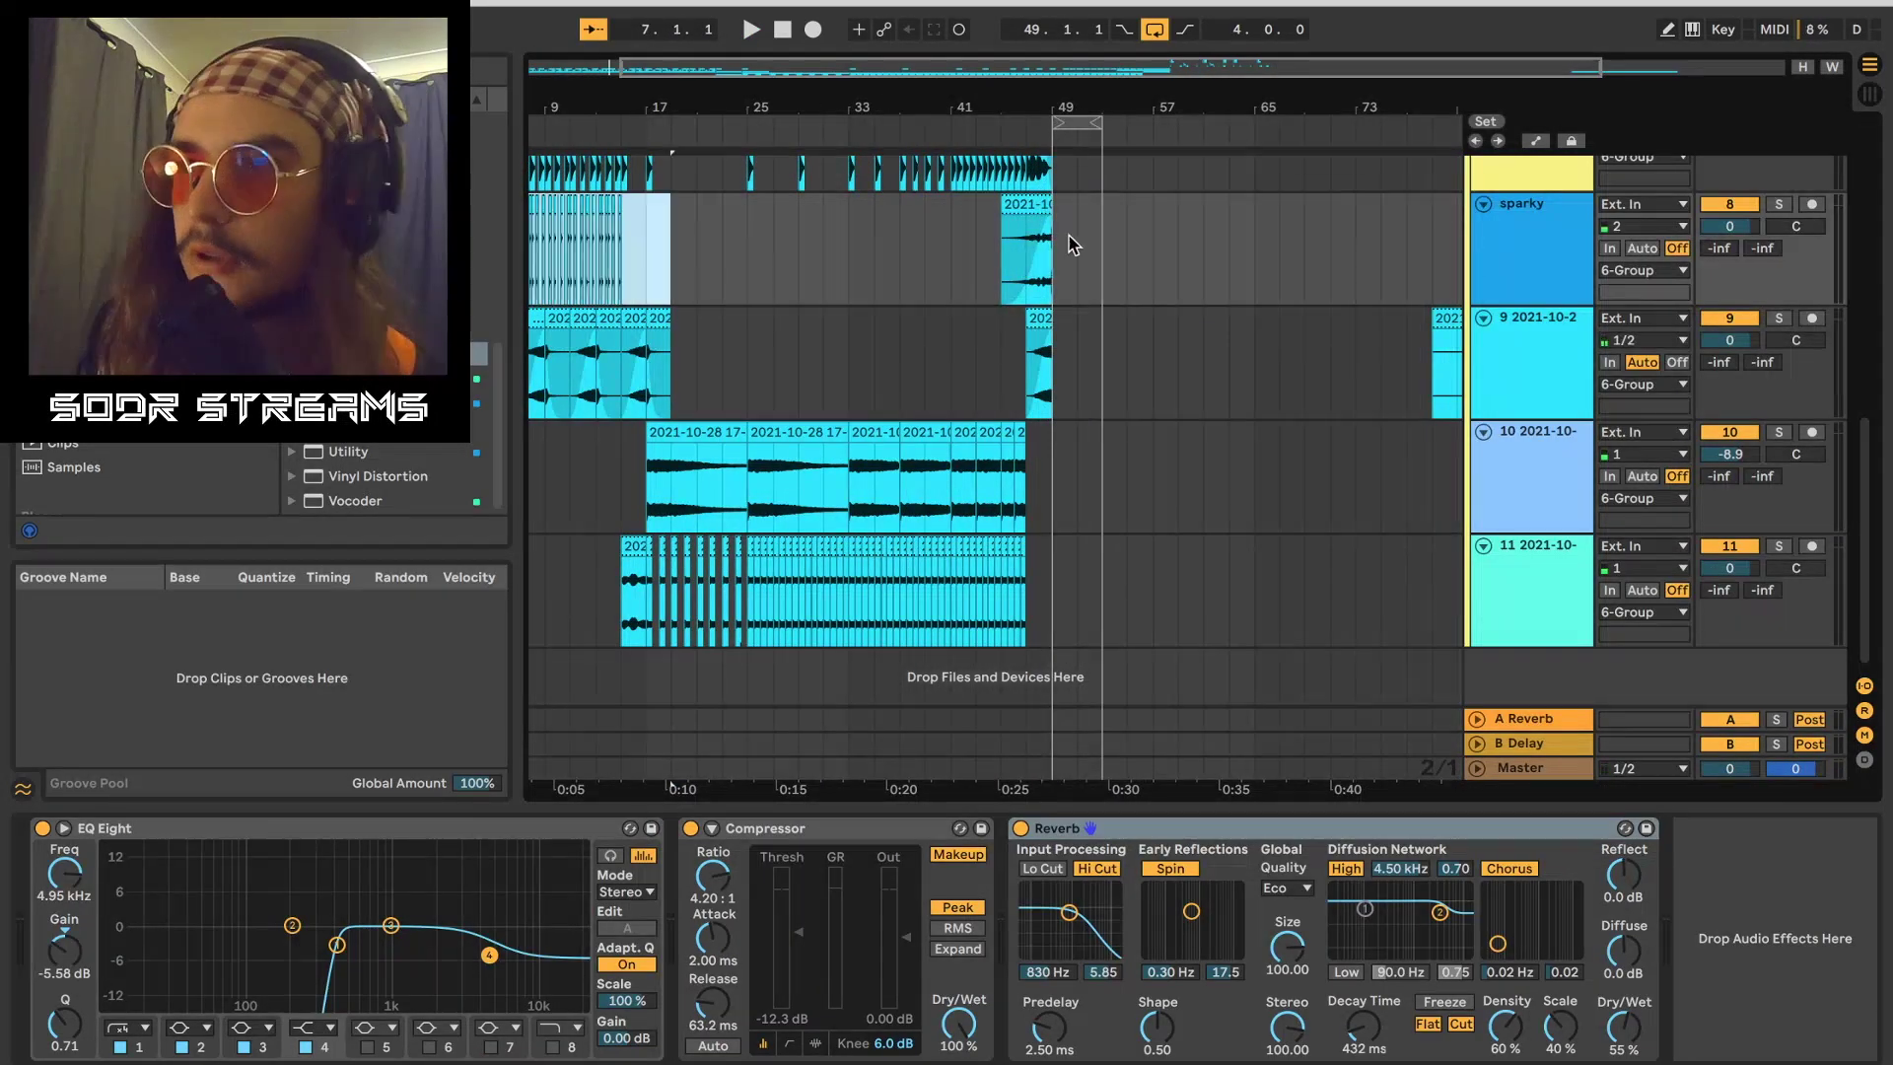
{"action": "key", "text": "space"}
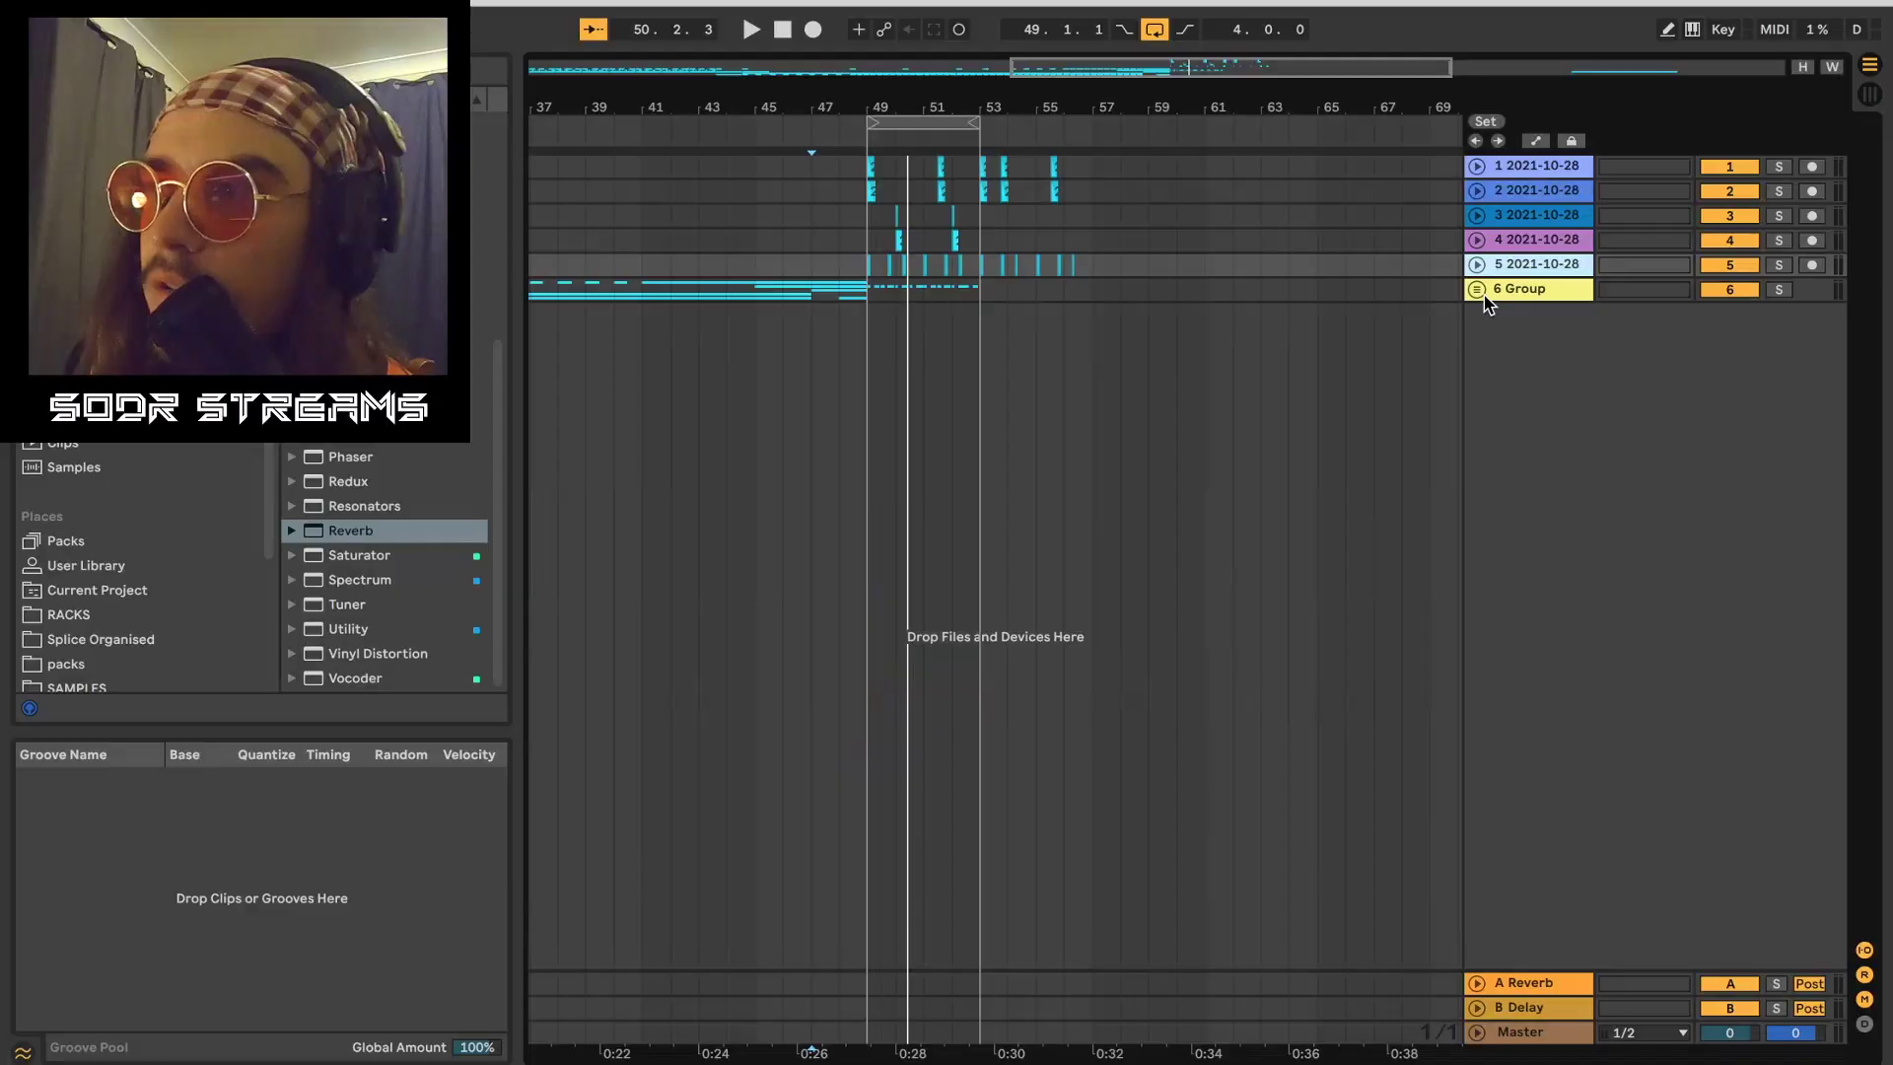
{"action": "left_click", "coordinate": [1478, 290]}
{"action": "left_click", "coordinate": [1477, 290]}
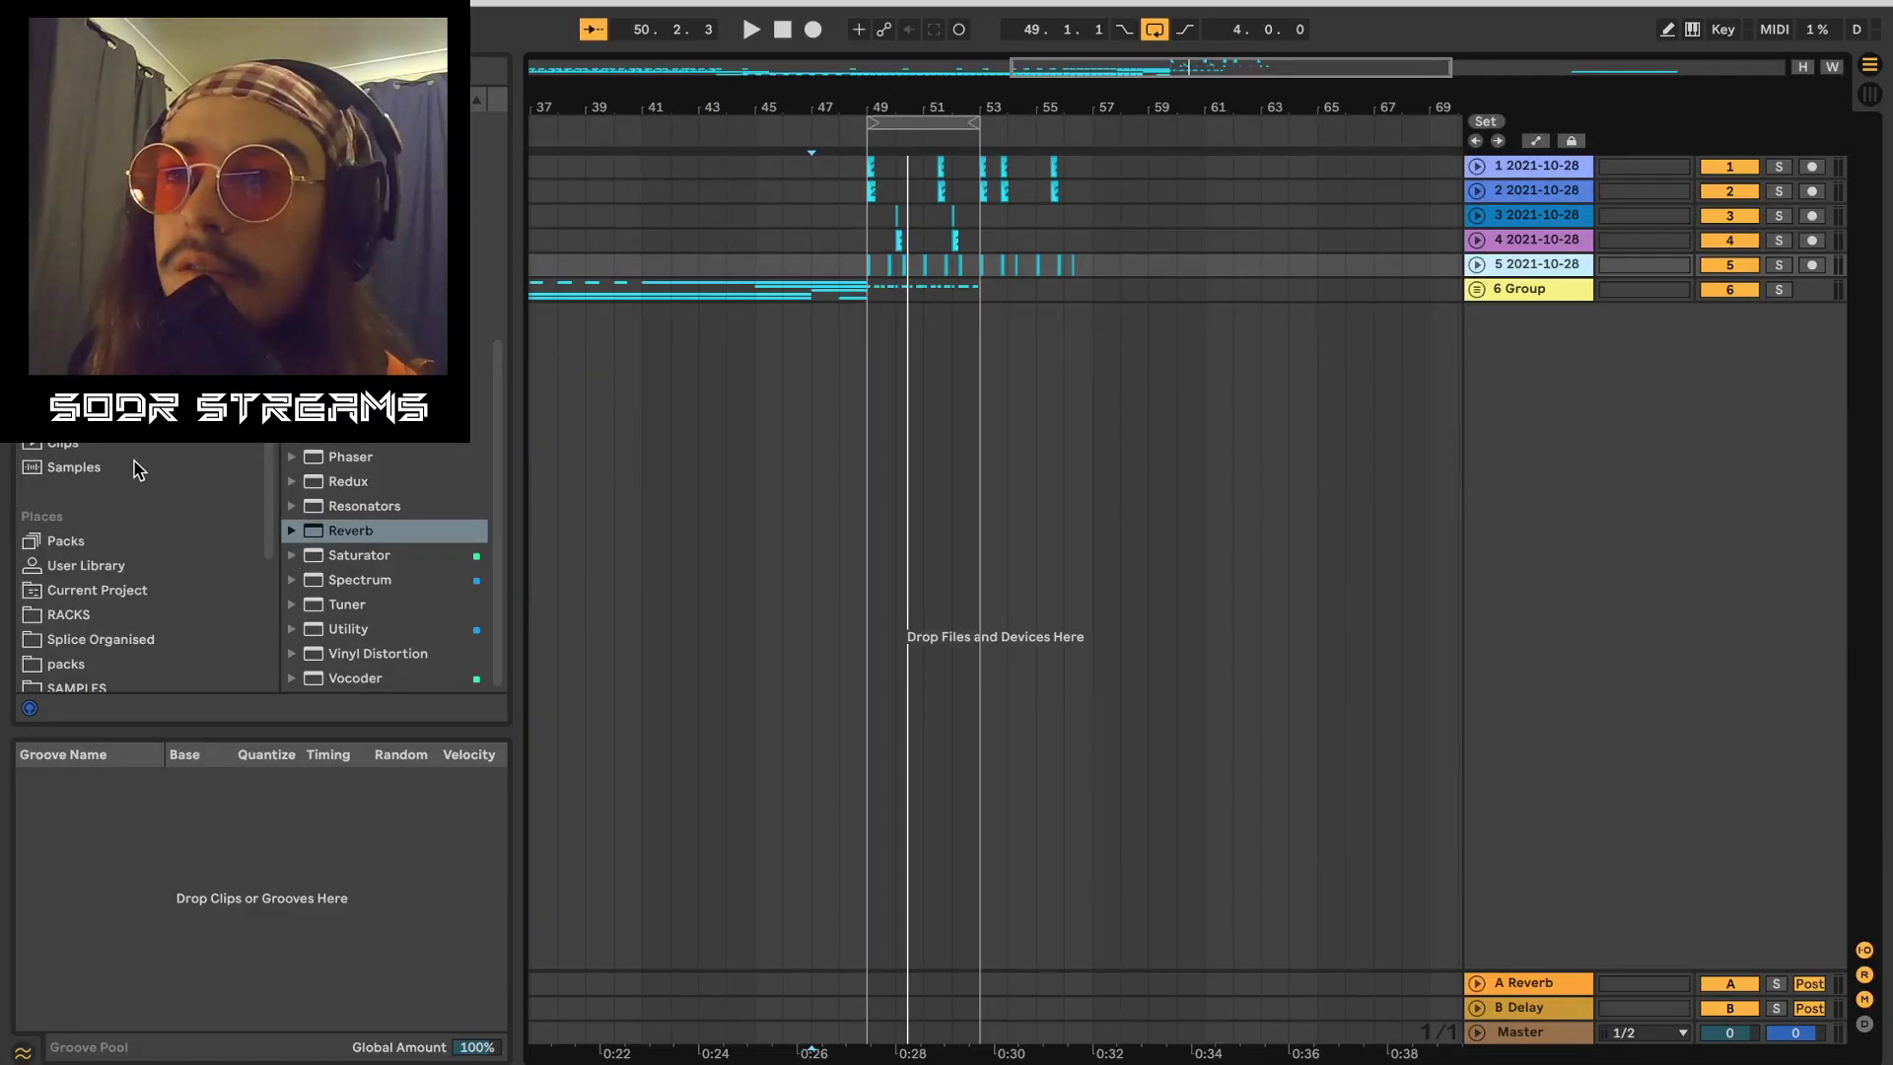
Step: Load Serum on a new MIDI track, import the recording into oscillator A as an FFT wavetable, and solo the track
{"action": "left_click", "coordinate": [99, 122]}
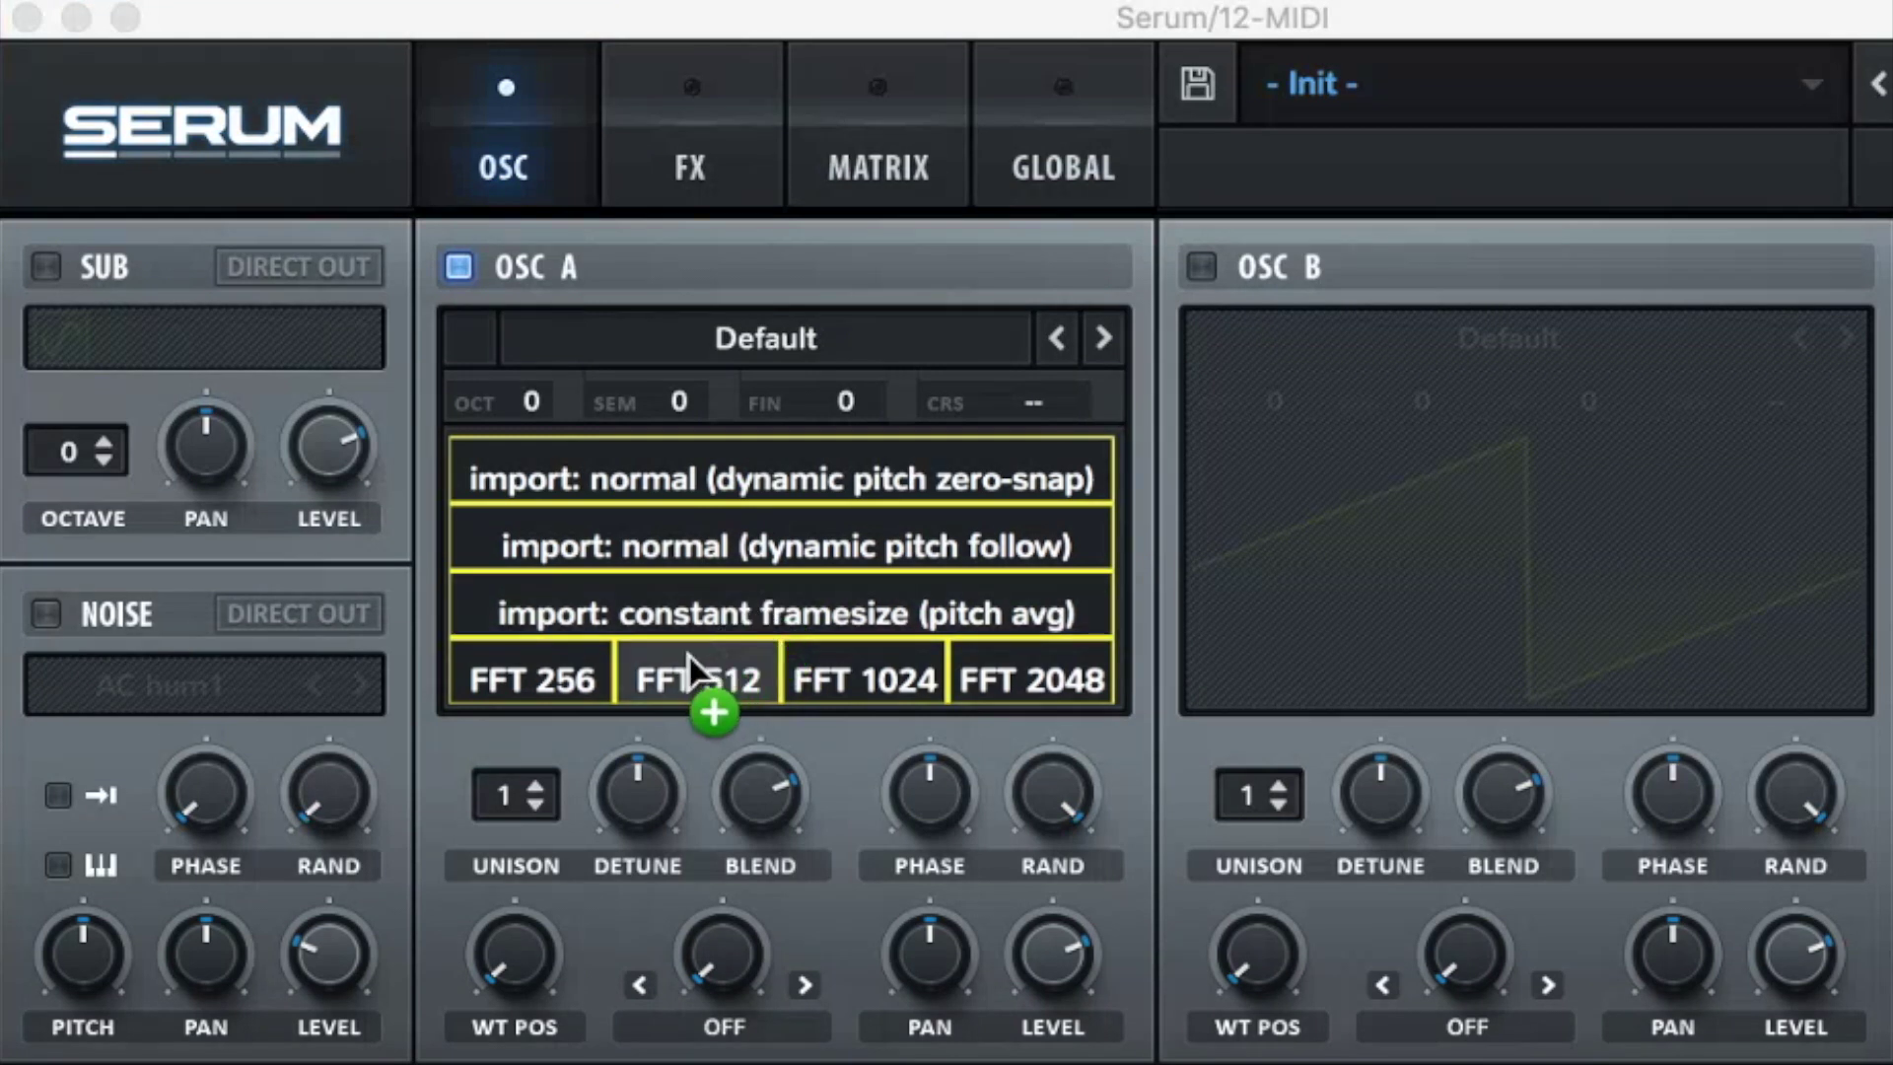
{"action": "left_click_drag", "start_coordinate": [806, 696], "coordinate": [595, 687]}
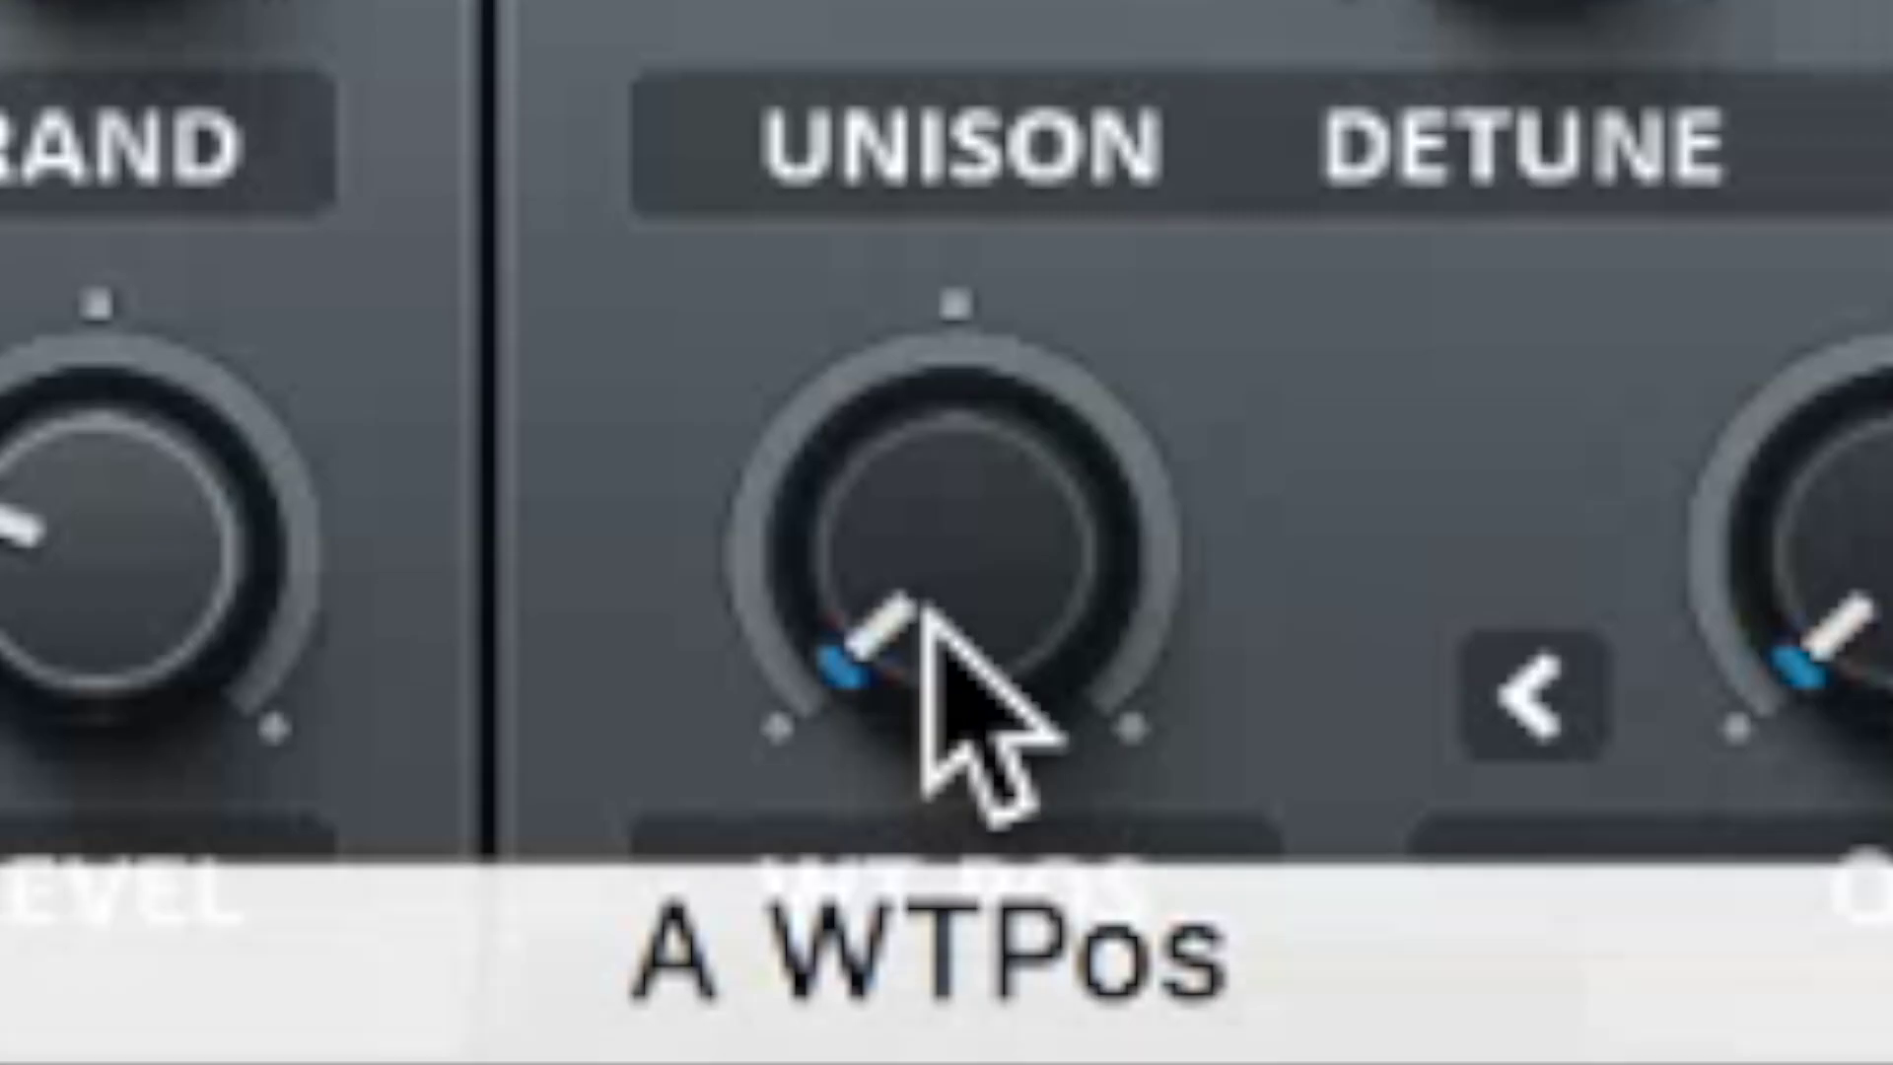
{"action": "left_click_drag", "start_coordinate": [741, 989], "coordinate": [741, 927]}
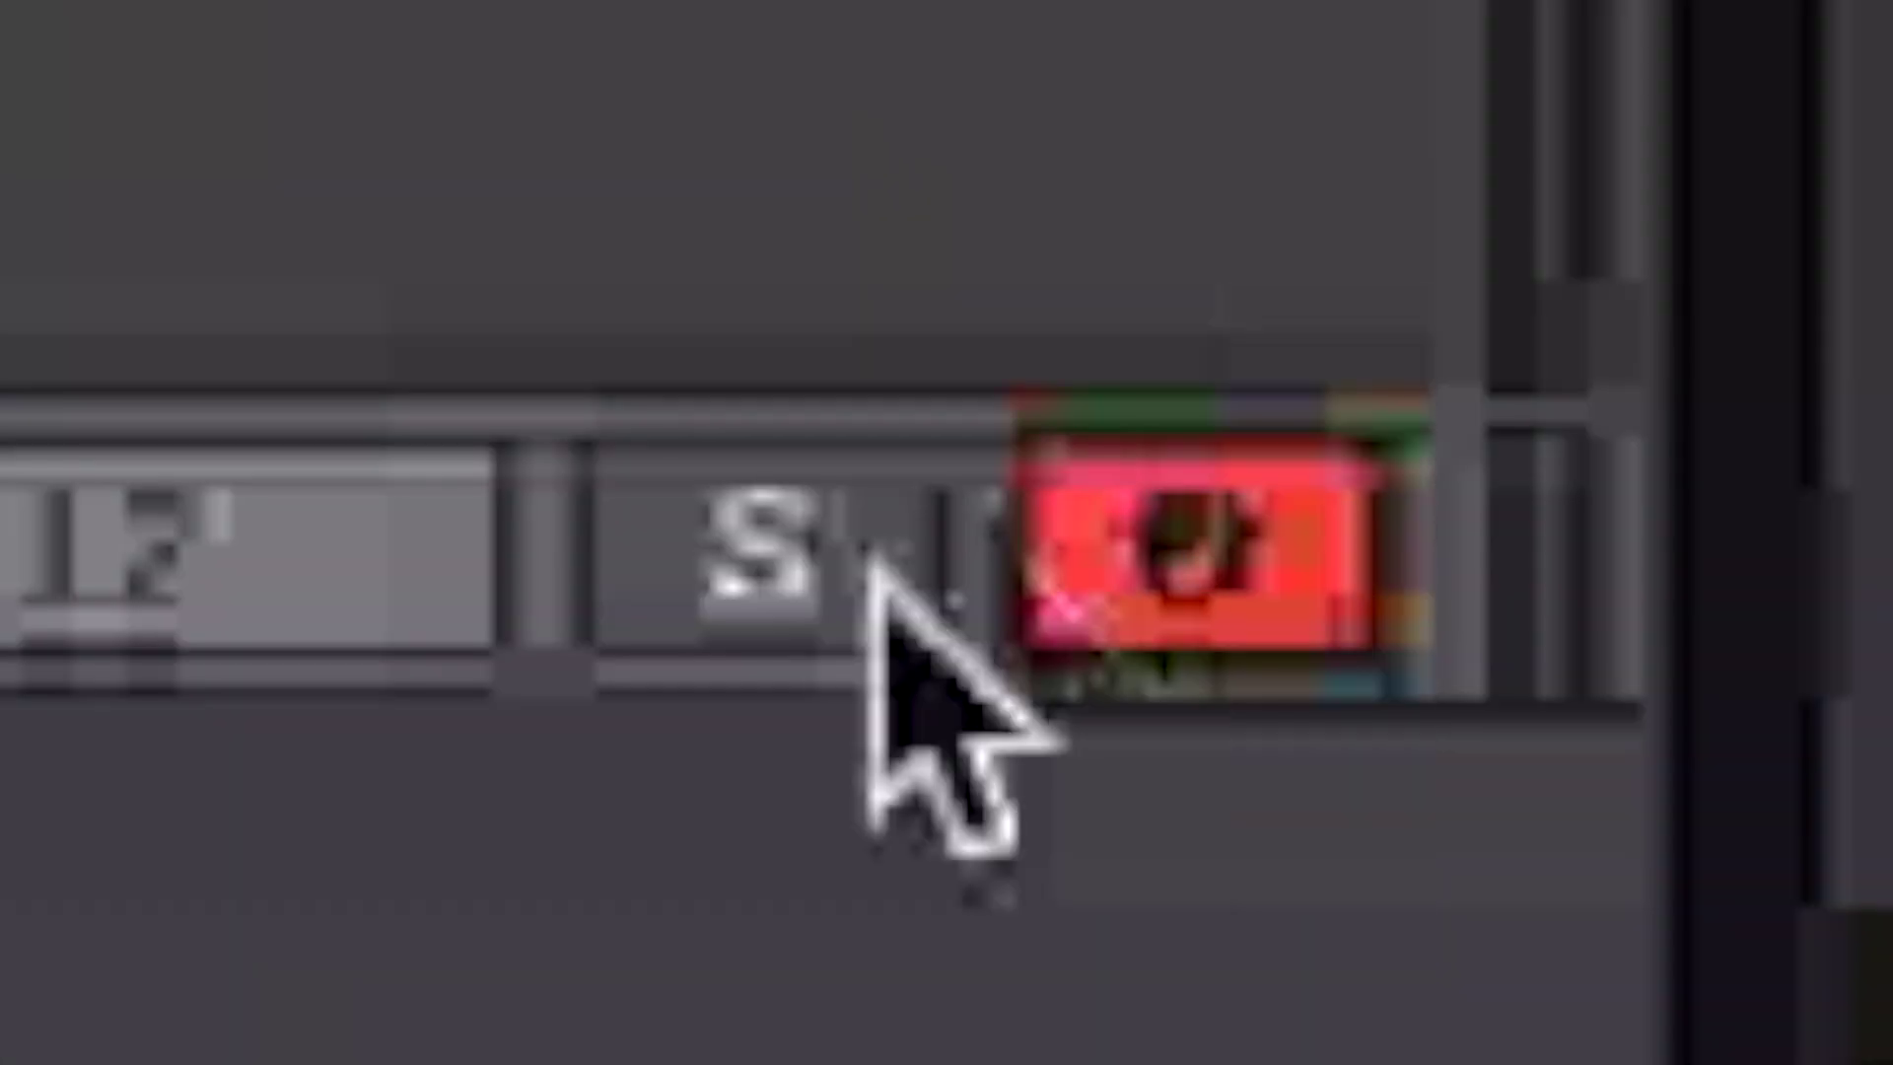
{"action": "left_click", "coordinate": [874, 557]}
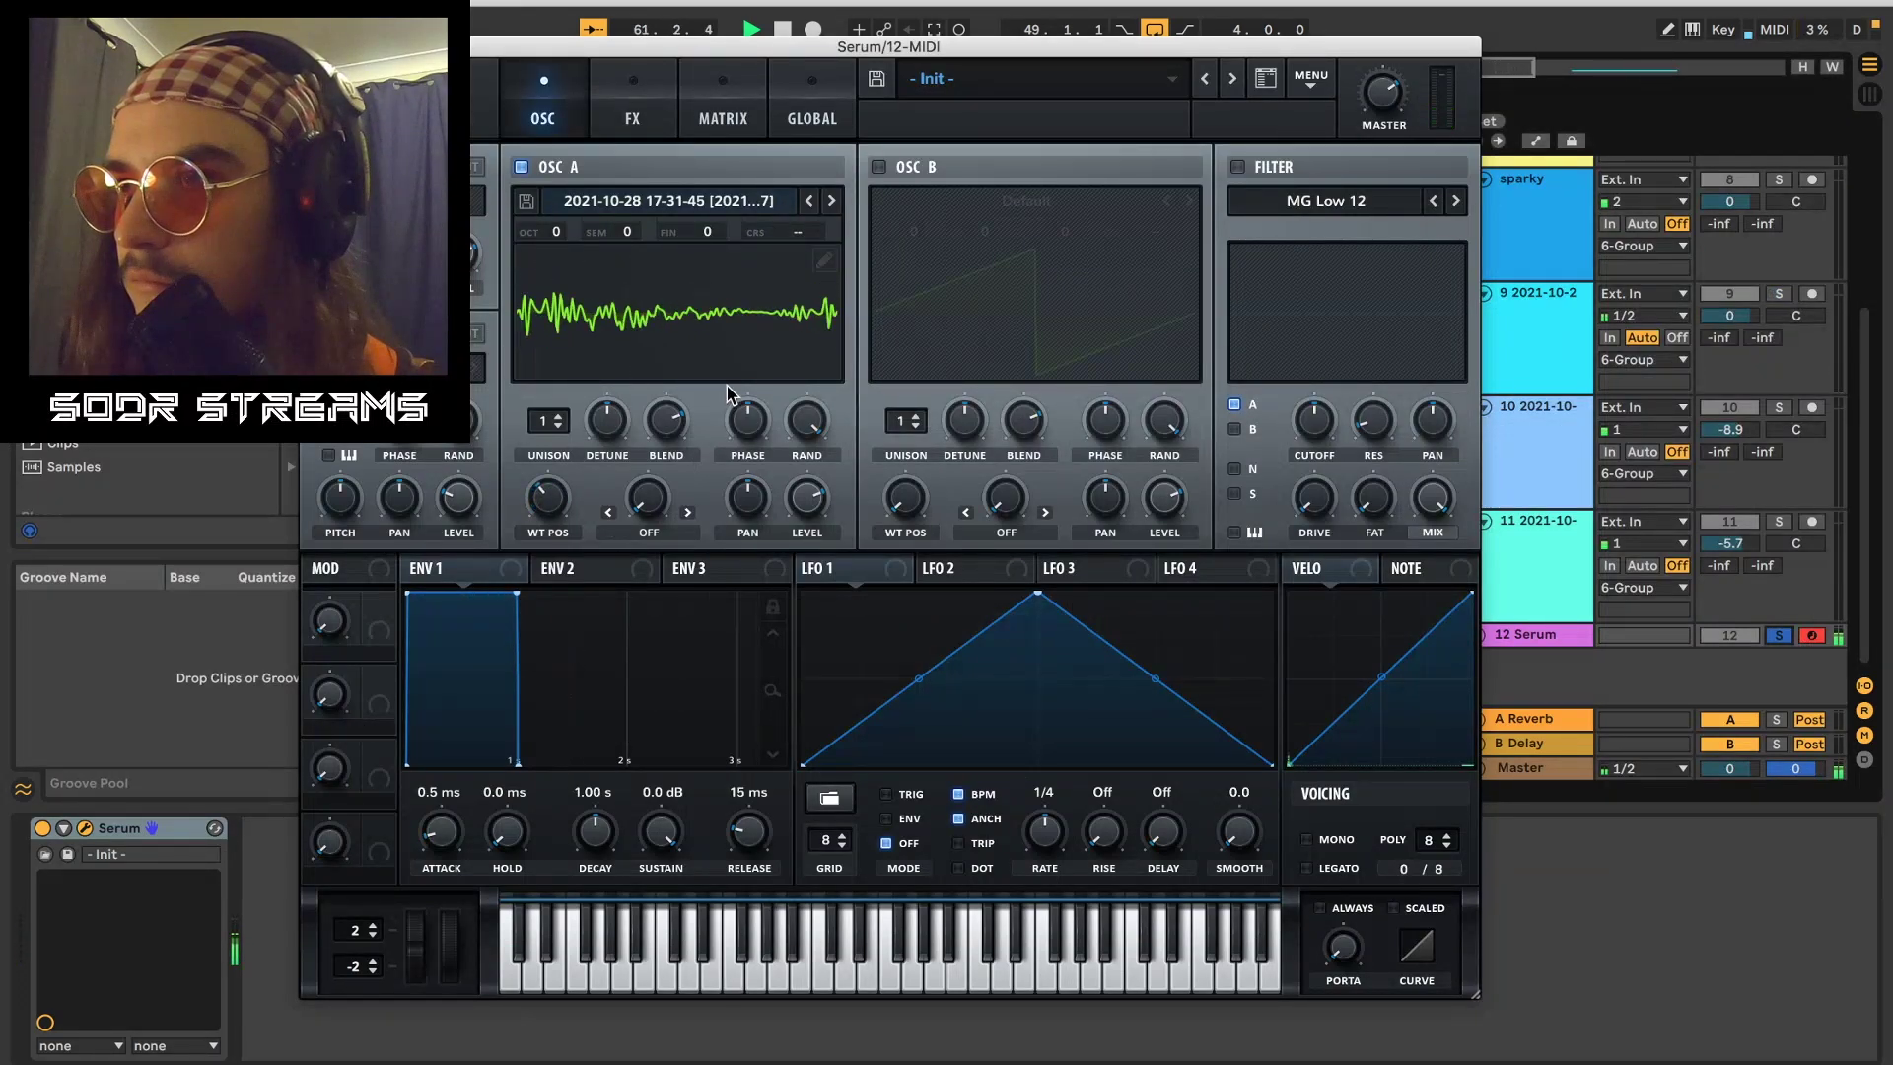
Step: Switch oscillator A to the 3D wavetable view and open its table editor
{"action": "left_click_drag", "start_coordinate": [540, 44], "coordinate": [572, 135]}
{"action": "left_click", "coordinate": [825, 380]}
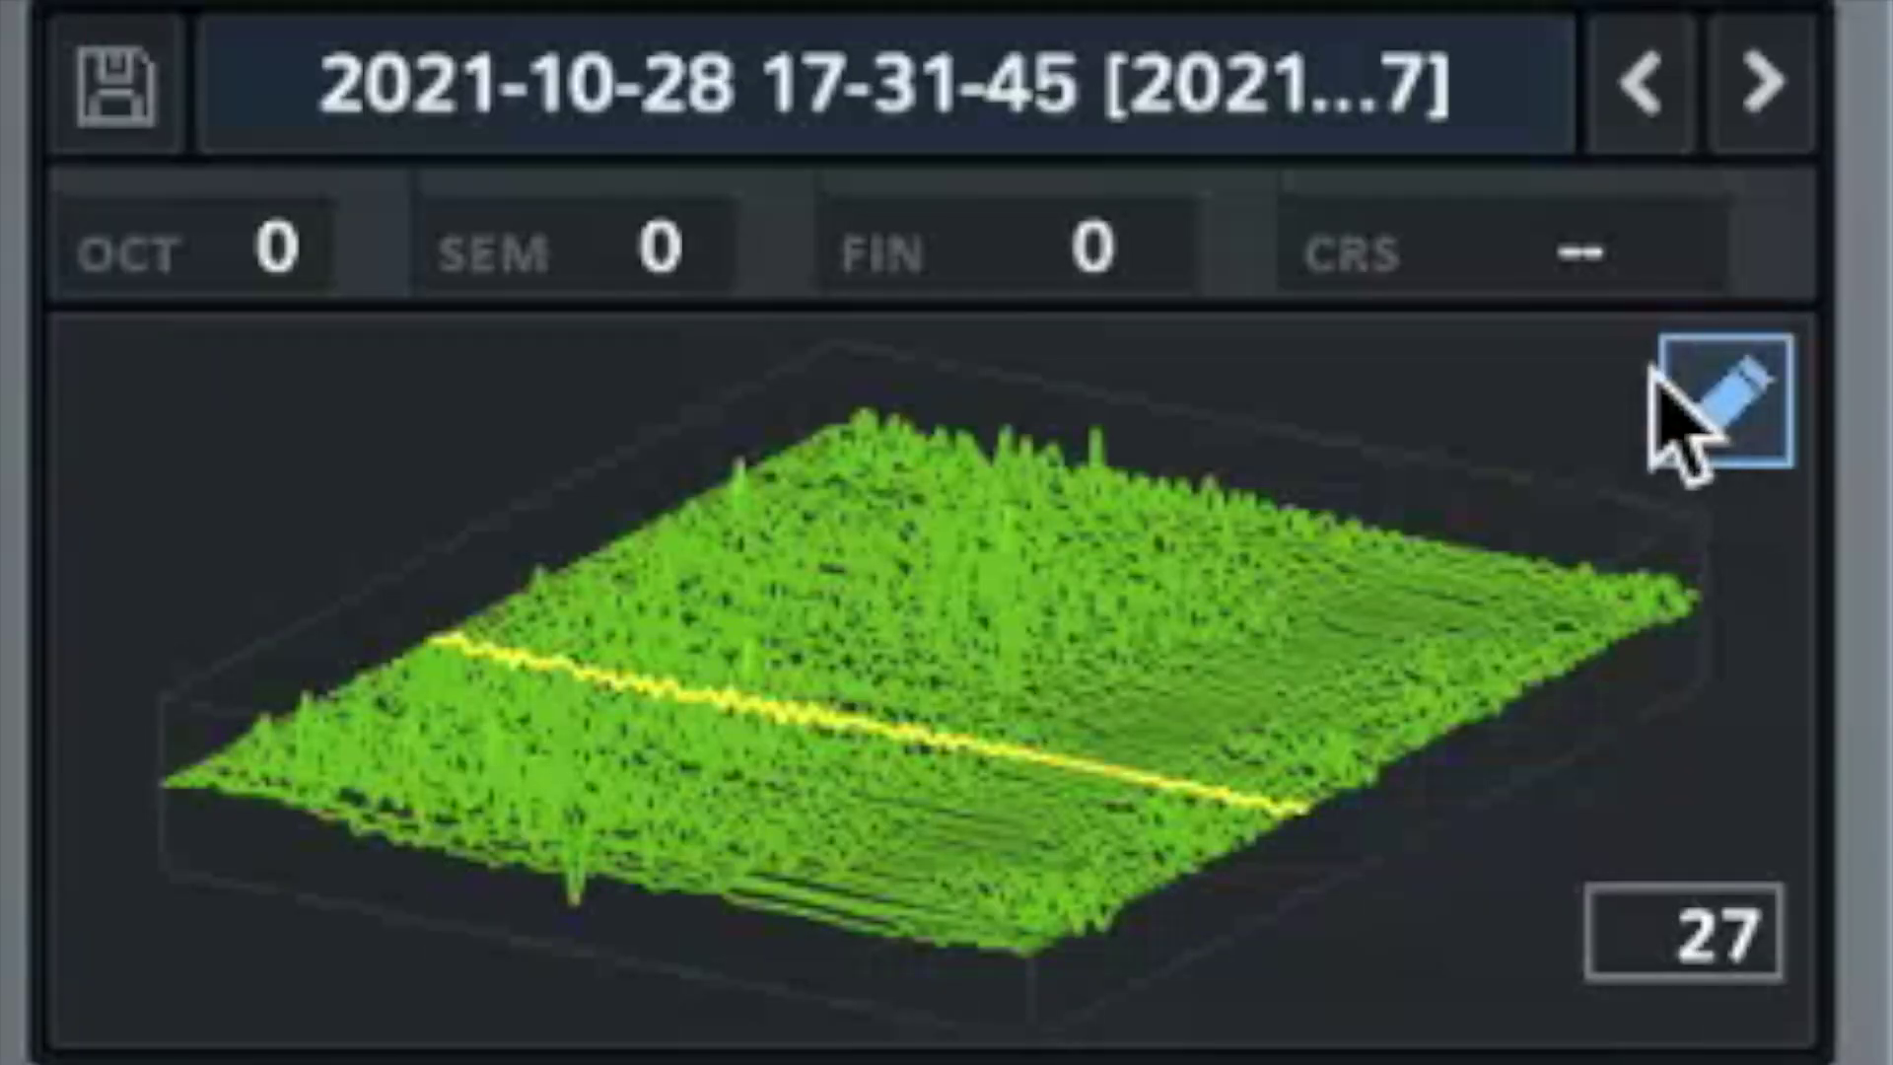
{"action": "left_click", "coordinate": [1656, 380]}
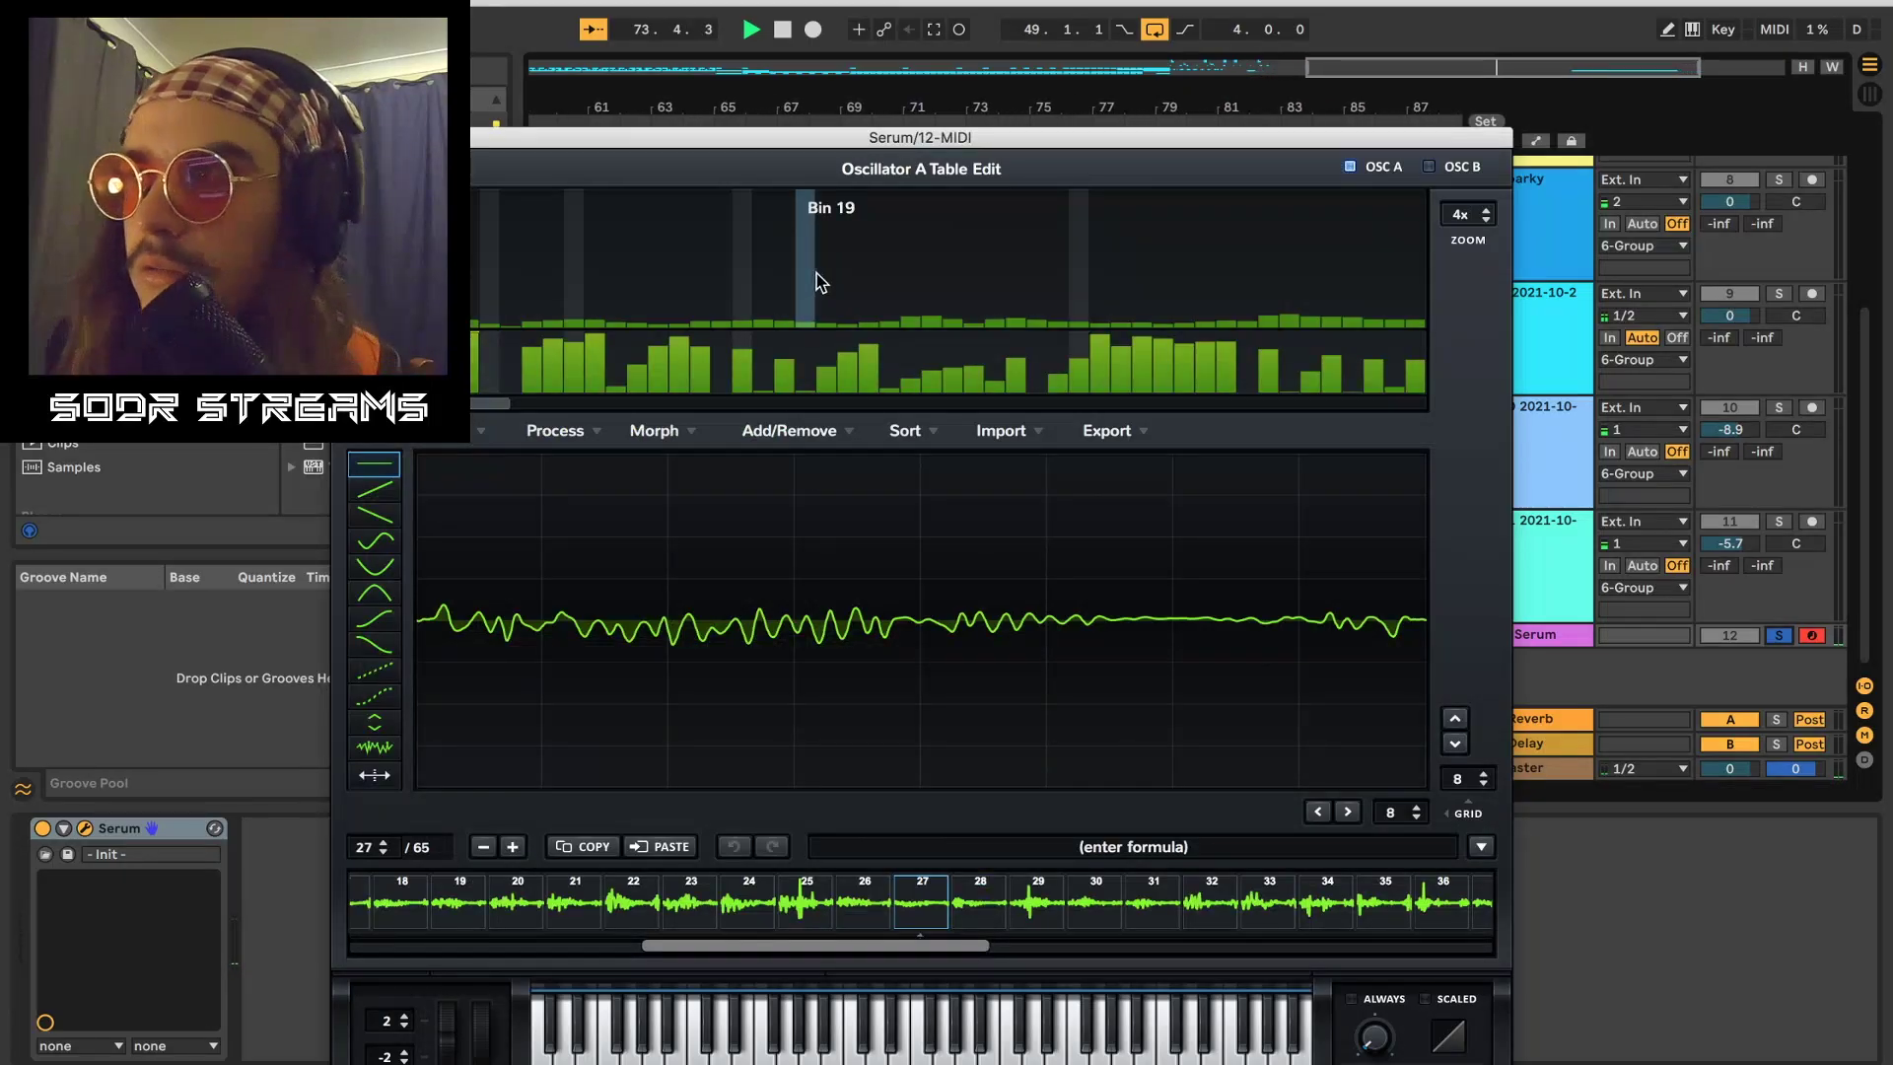
Step: Morph oscillator A's wavetable across 256 frames, normalize the frames, and return to the oscillator page
{"action": "left_click", "coordinate": [1480, 845]}
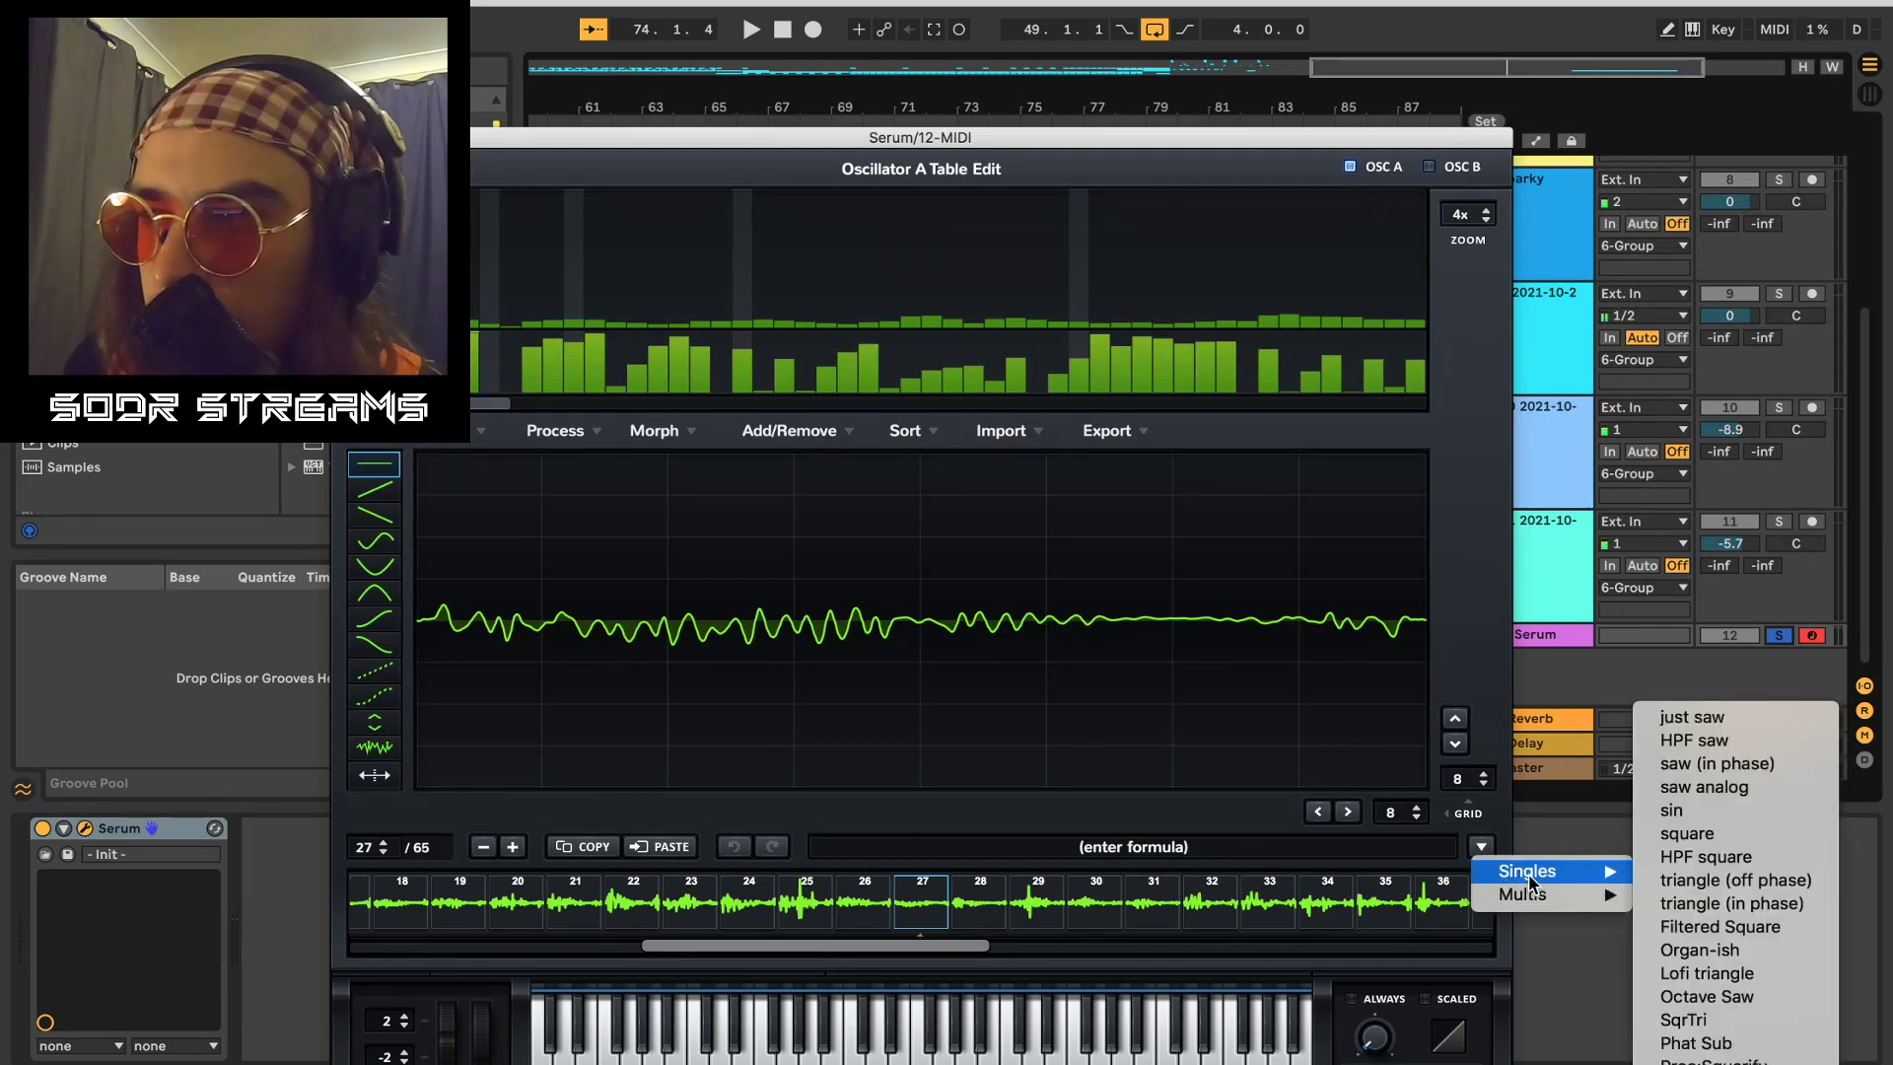
{"action": "mouse_move", "coordinate": [1533, 902]}
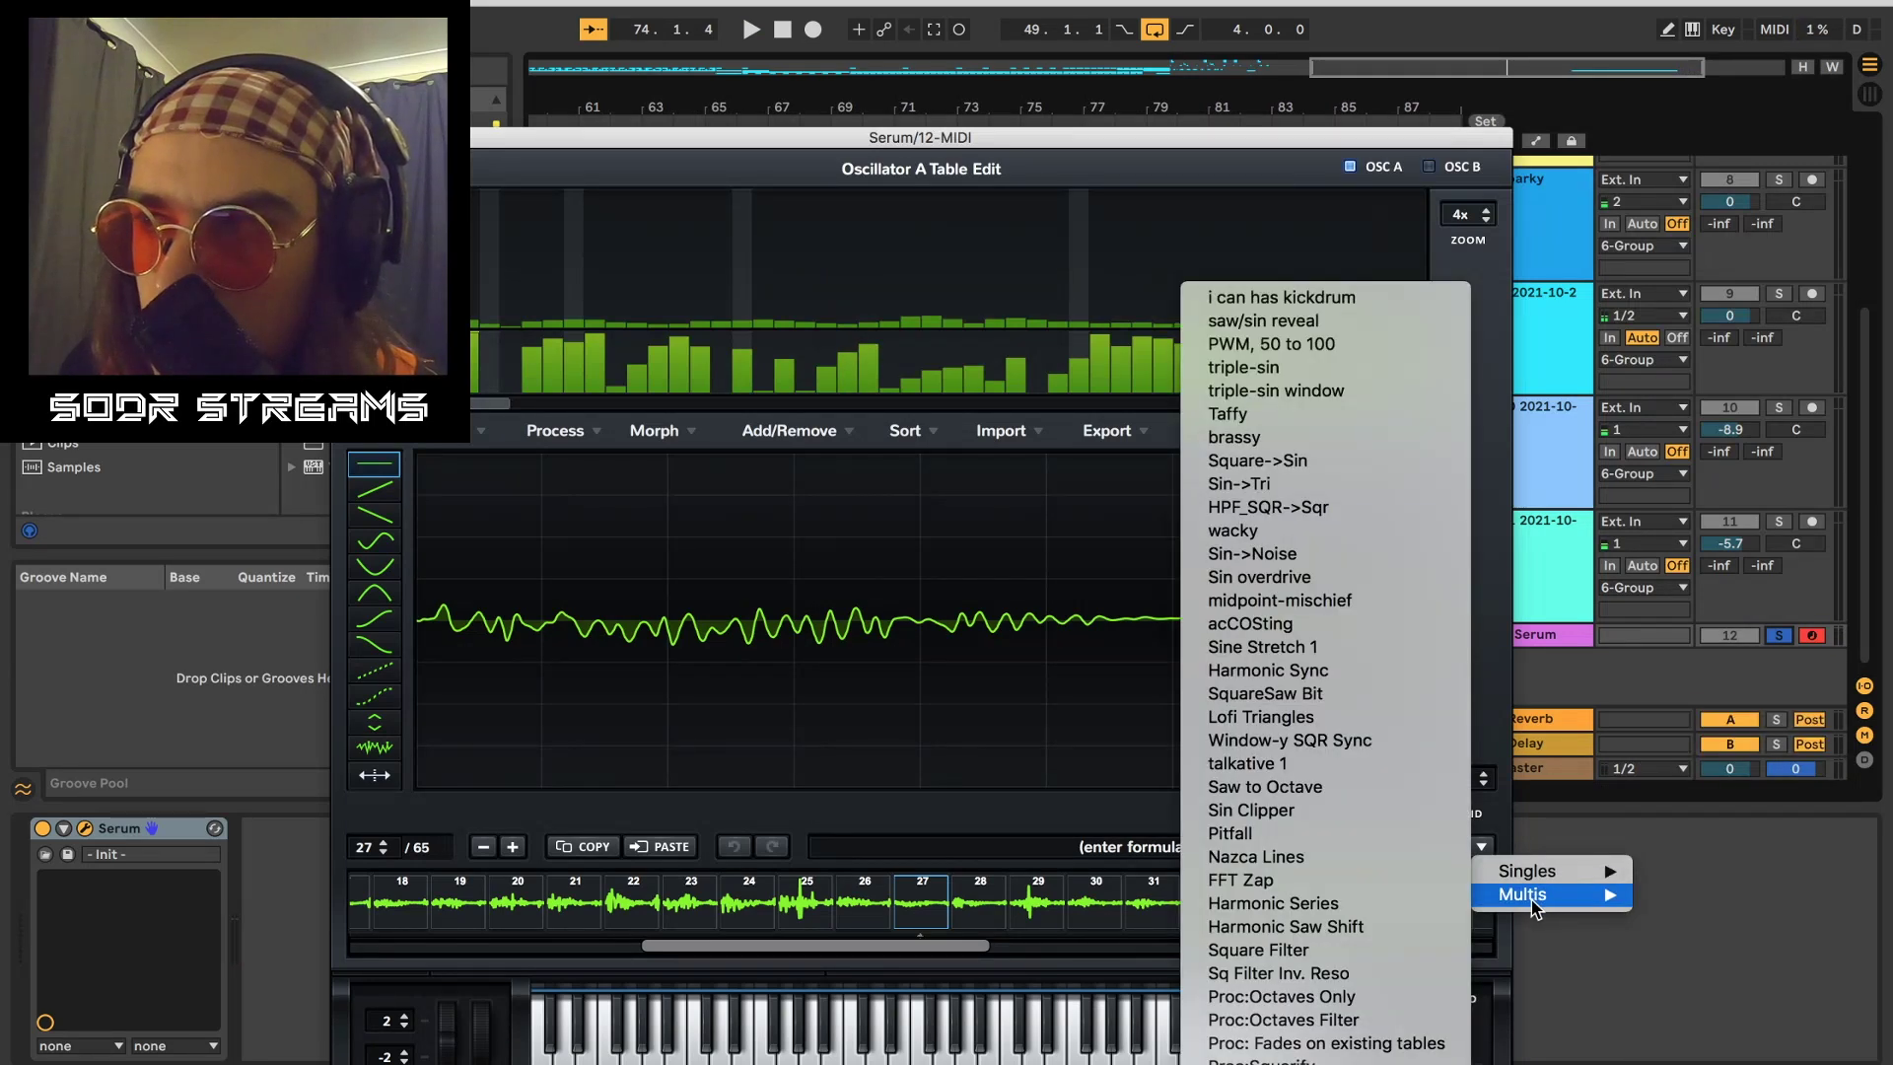
{"action": "left_click", "coordinate": [653, 430]}
{"action": "left_click", "coordinate": [741, 460]}
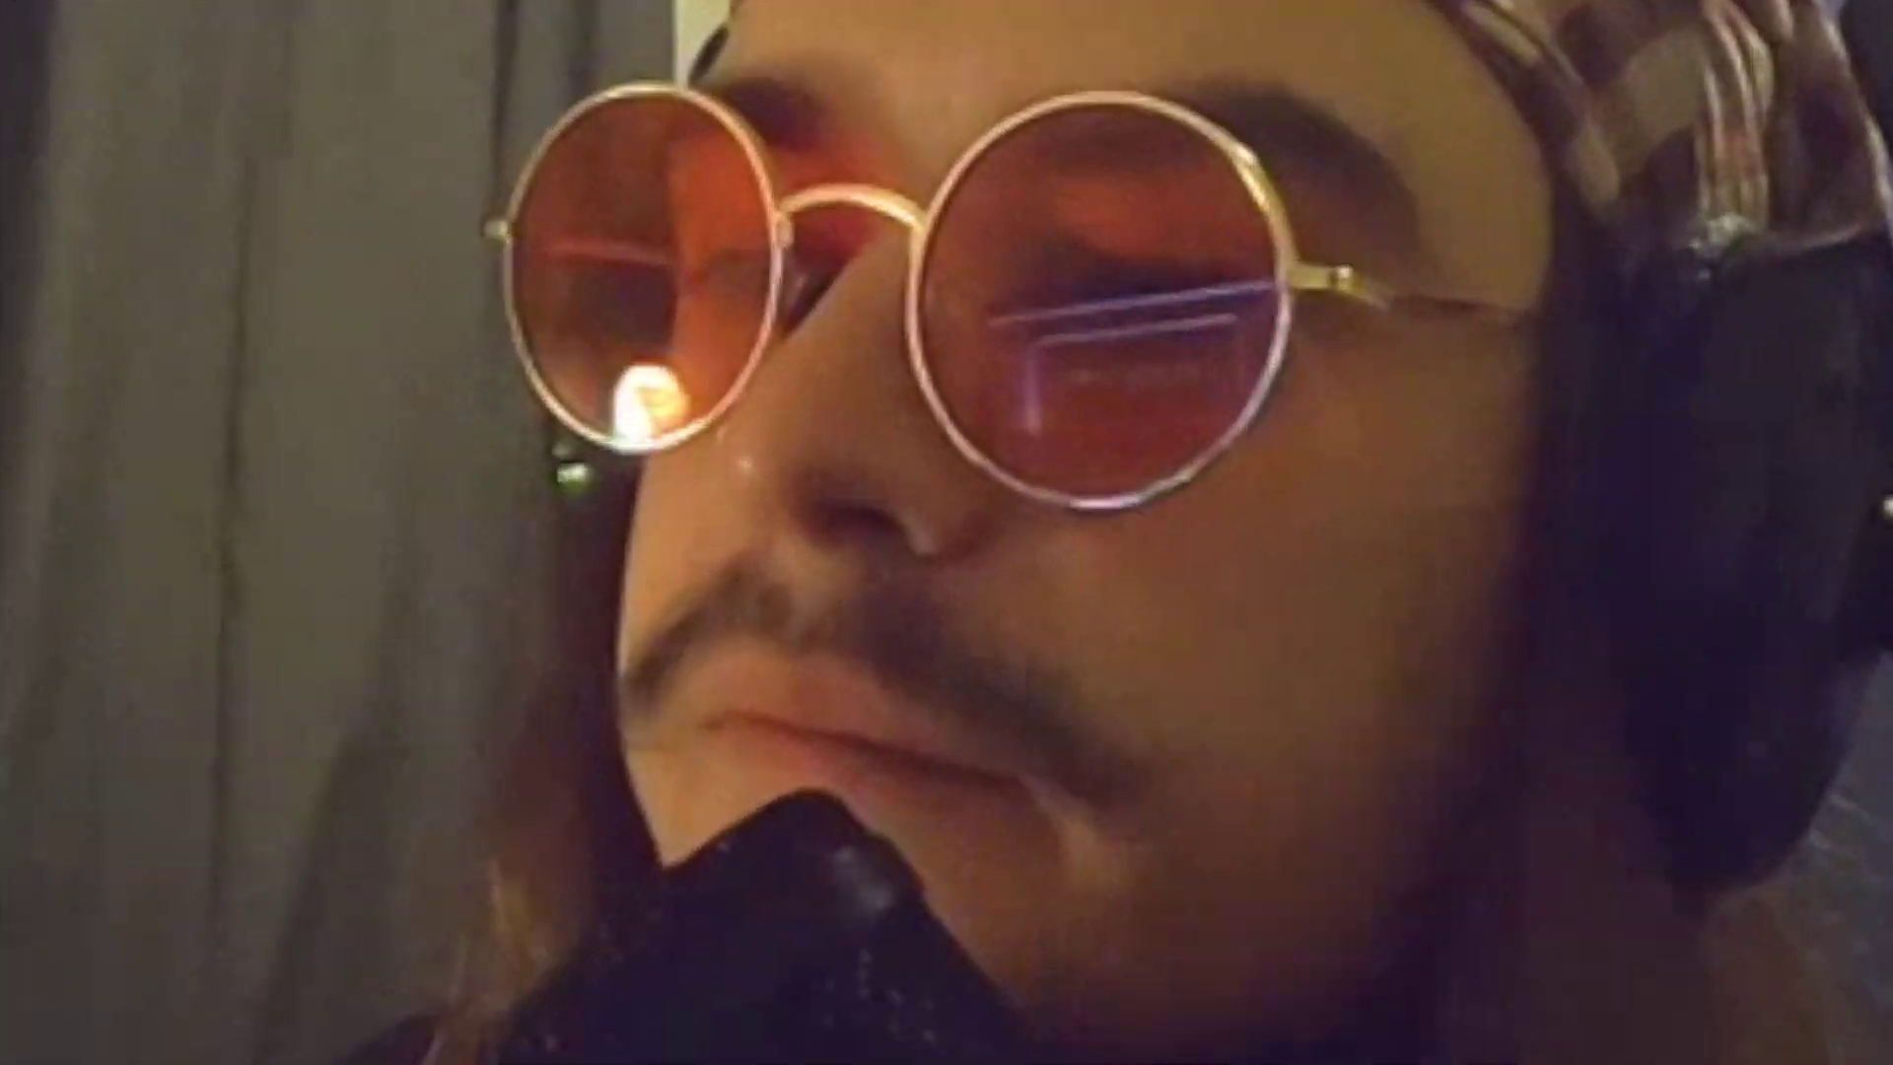
{"action": "left_click", "coordinate": [557, 431]}
{"action": "left_click", "coordinate": [589, 463]}
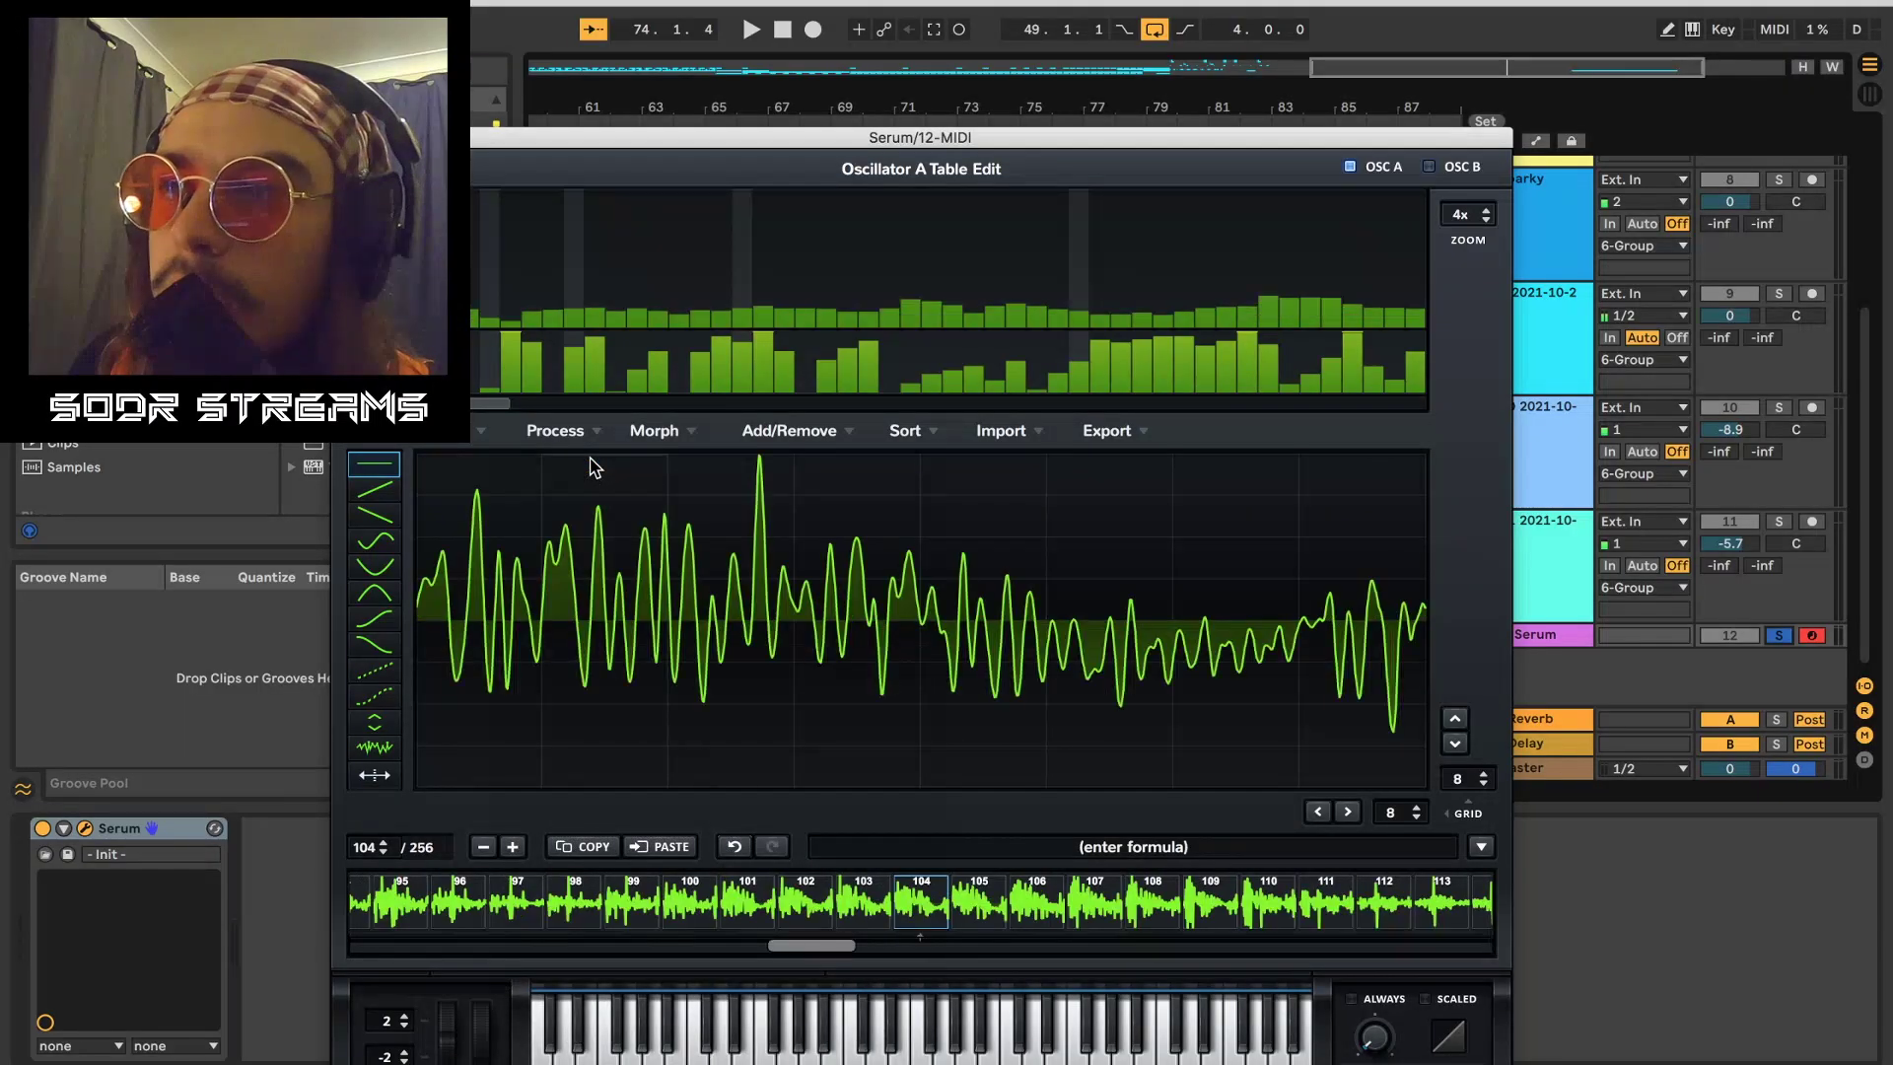
{"action": "left_click", "coordinate": [356, 167]}
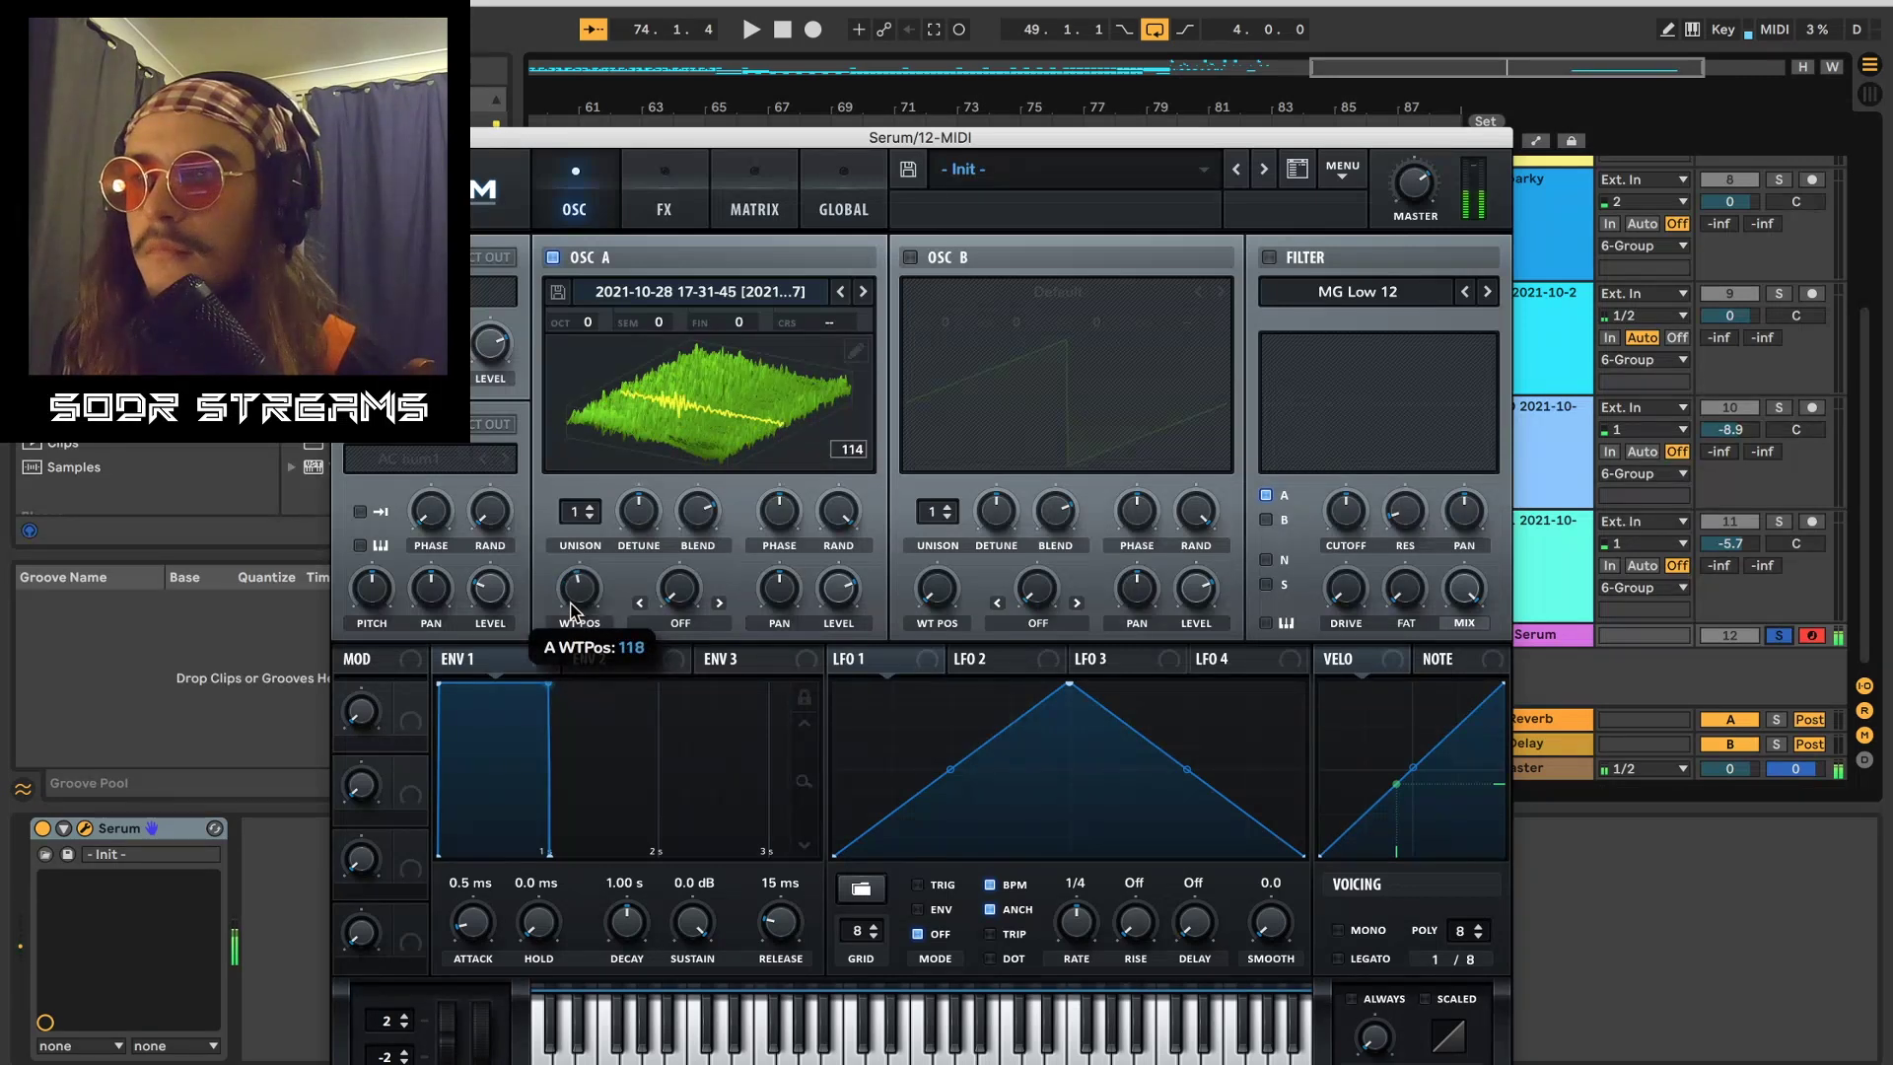
Step: Keep only frames 97 to 152 of oscillator A's wavetable and remove all the others
{"action": "left_click", "coordinate": [855, 351]}
{"action": "left_click_drag", "start_coordinate": [737, 947], "coordinate": [1018, 946]}
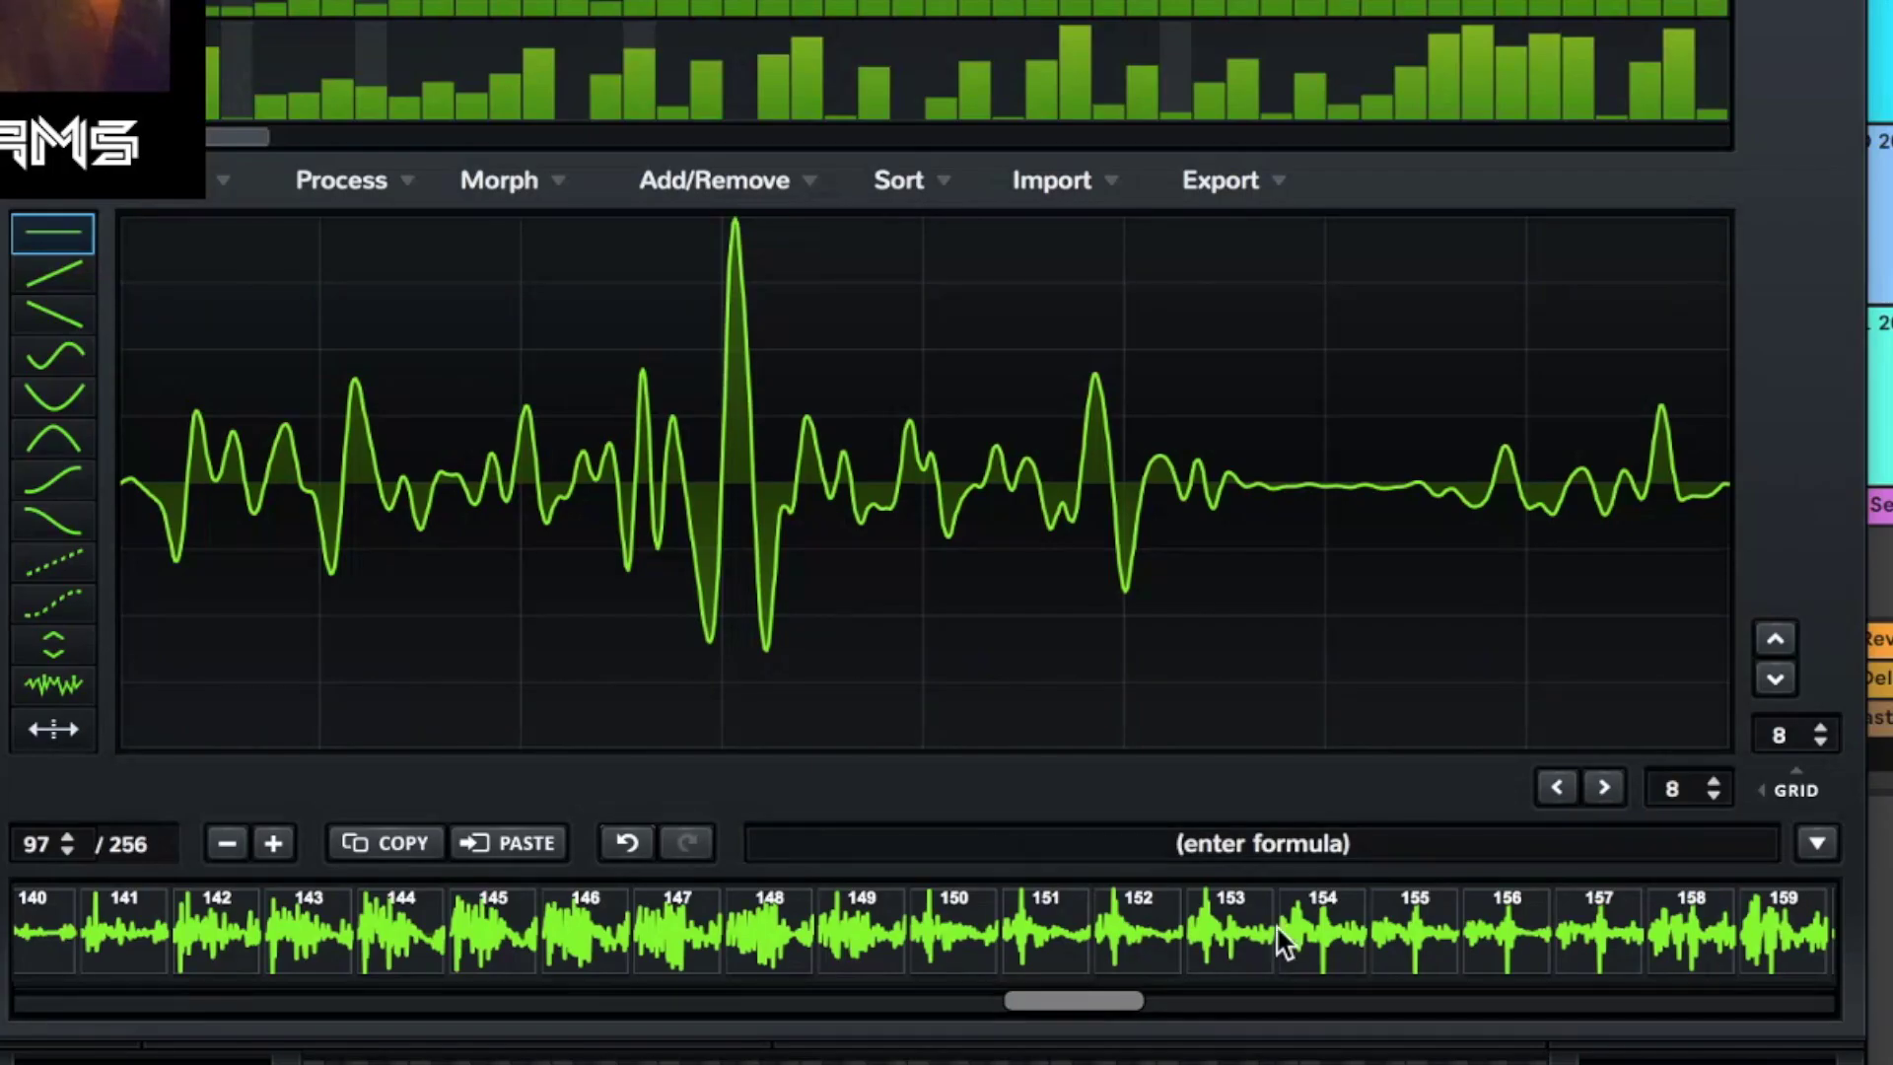
{"action": "left_click", "coordinate": [1138, 928], "text": "shift"}
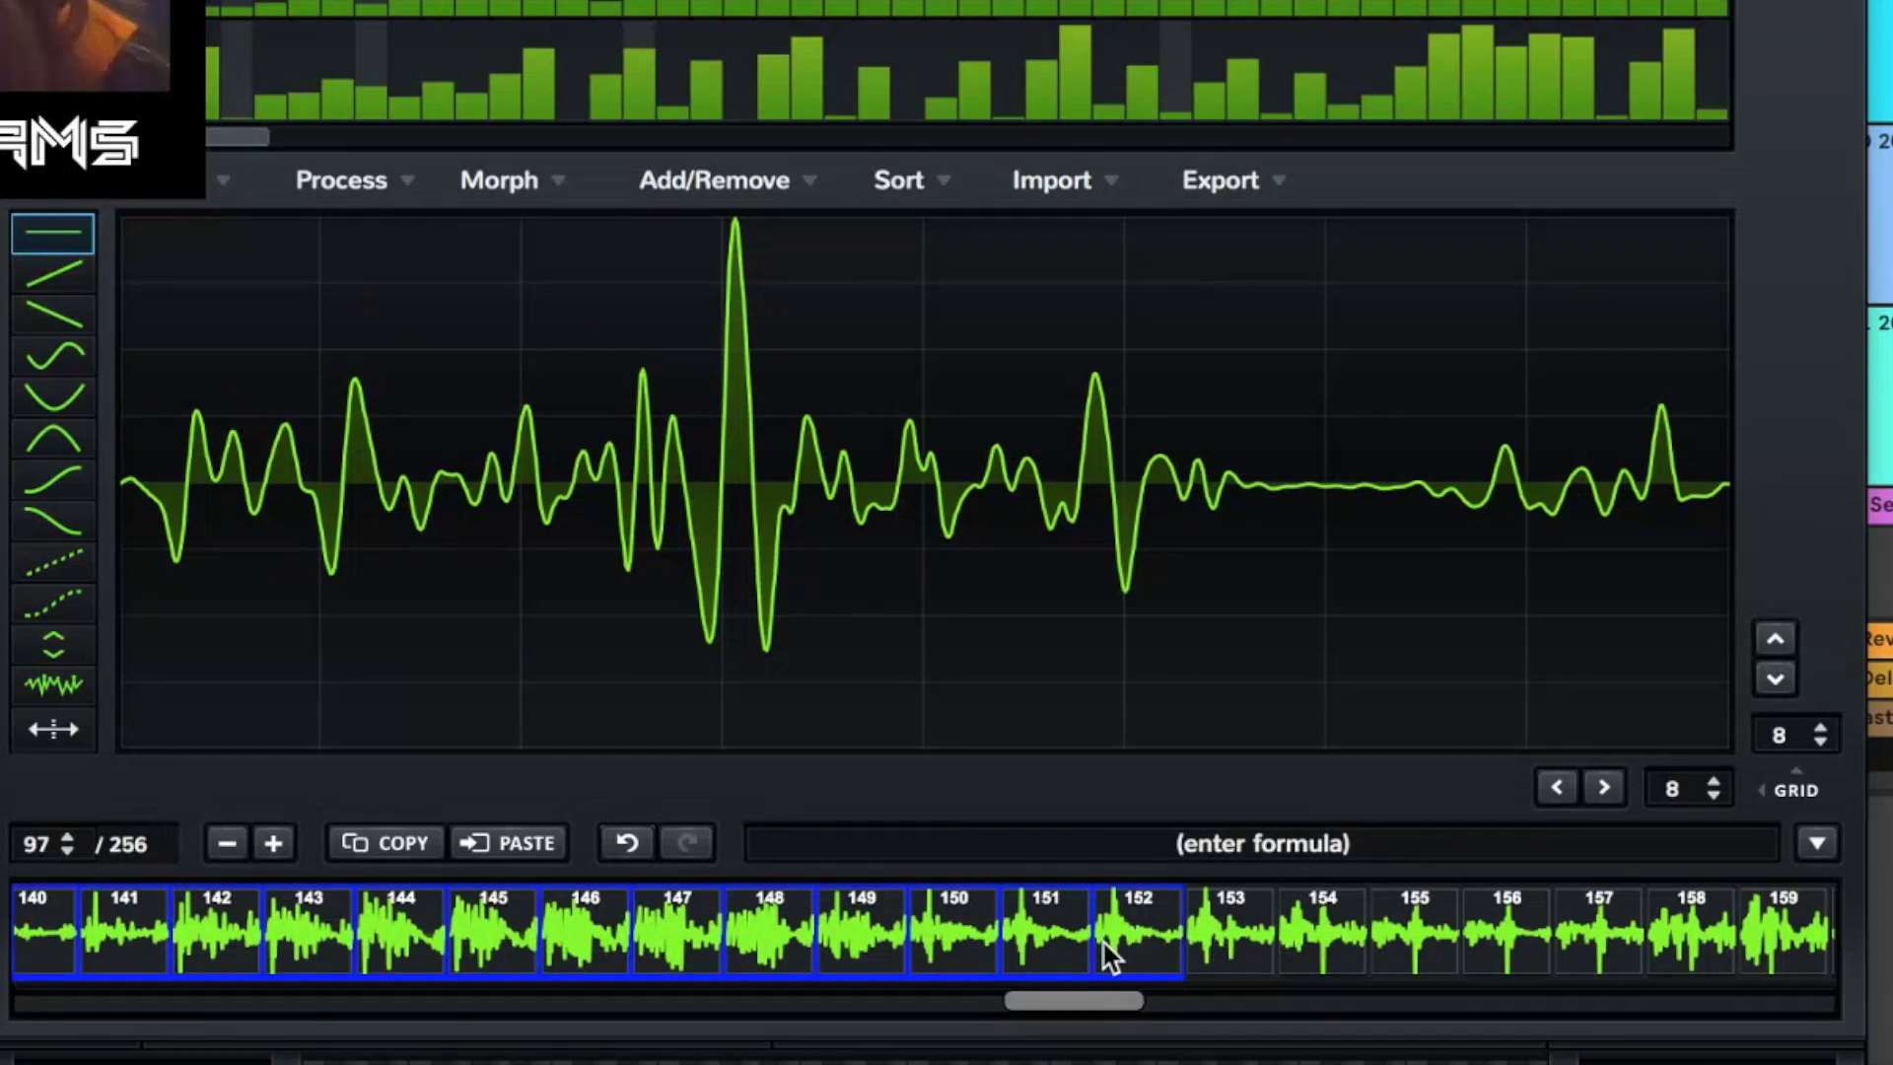
{"action": "left_click", "coordinate": [714, 180]}
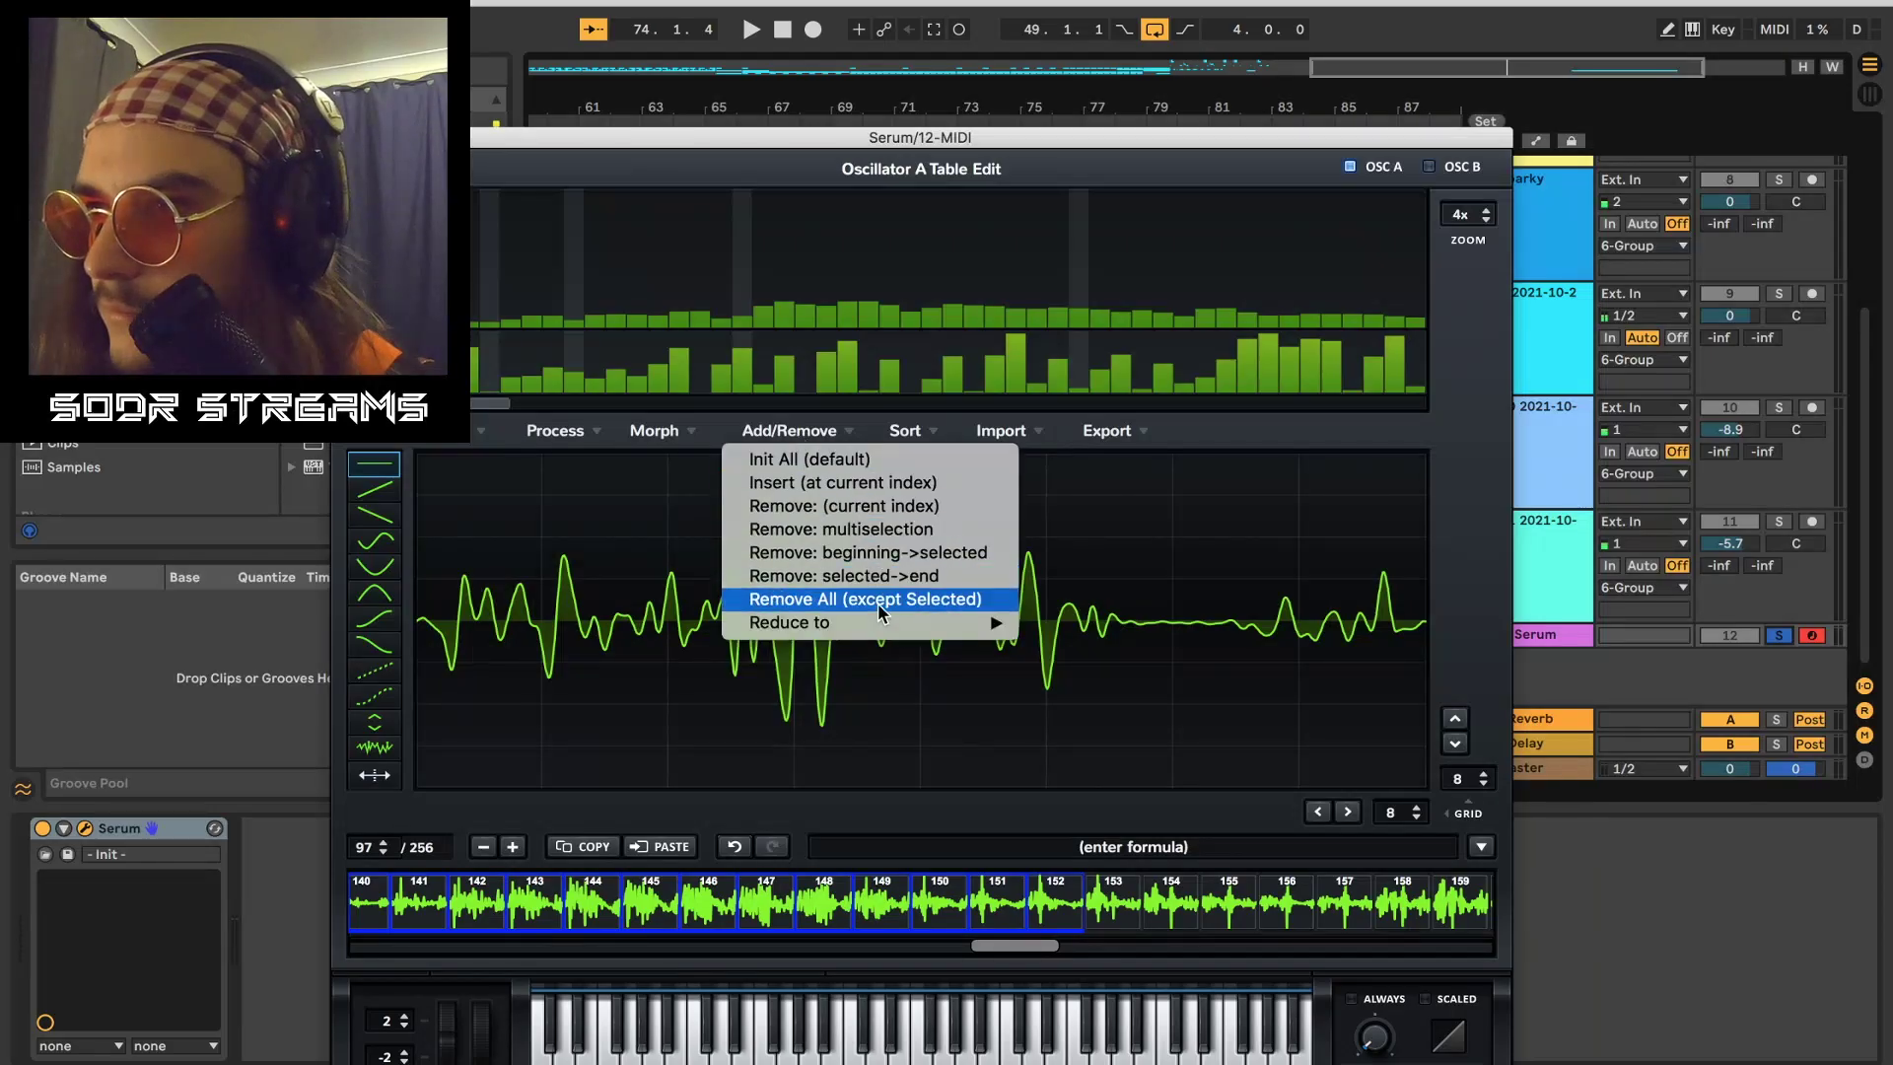
{"action": "left_click", "coordinate": [880, 604]}
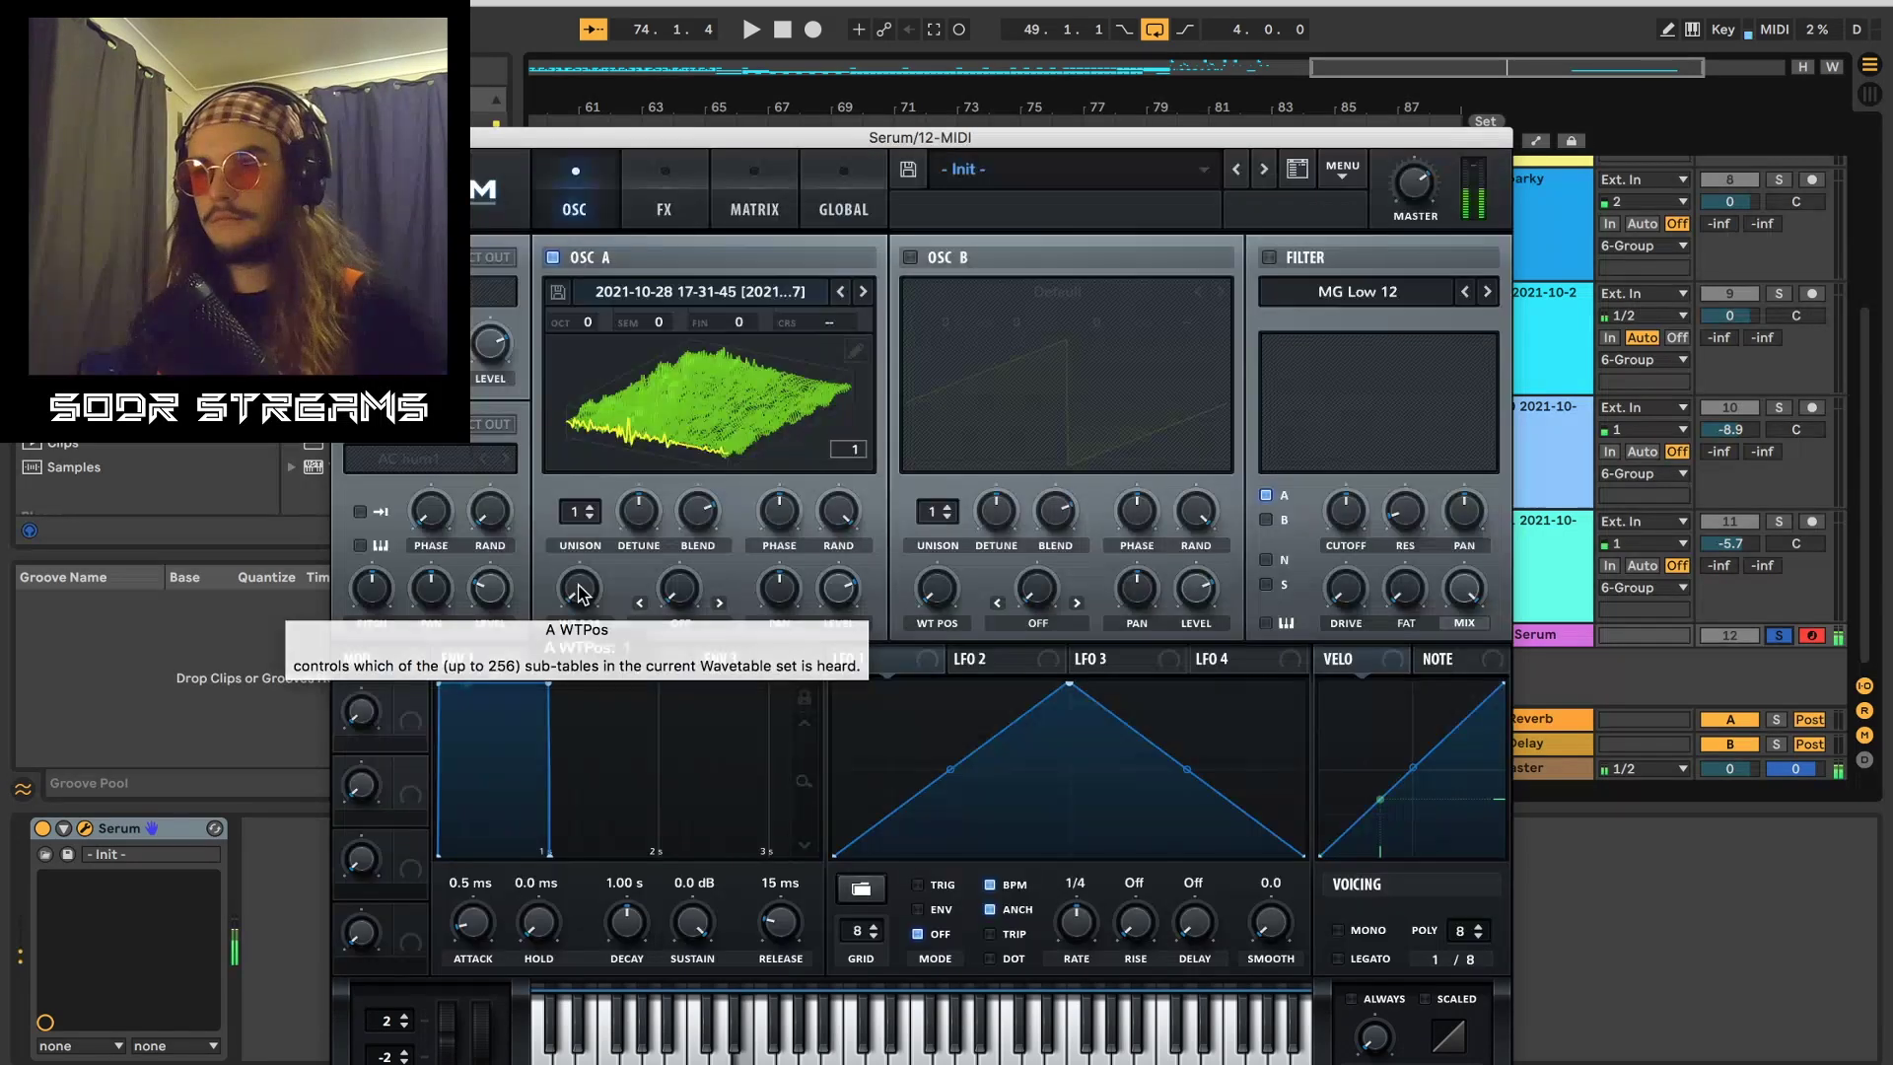
Step: Sweep oscillator A's wavetable position, and apply the Proc:Squarify multi-frame formula to its wavetable
{"action": "left_click_drag", "start_coordinate": [580, 589], "coordinate": [606, 353]}
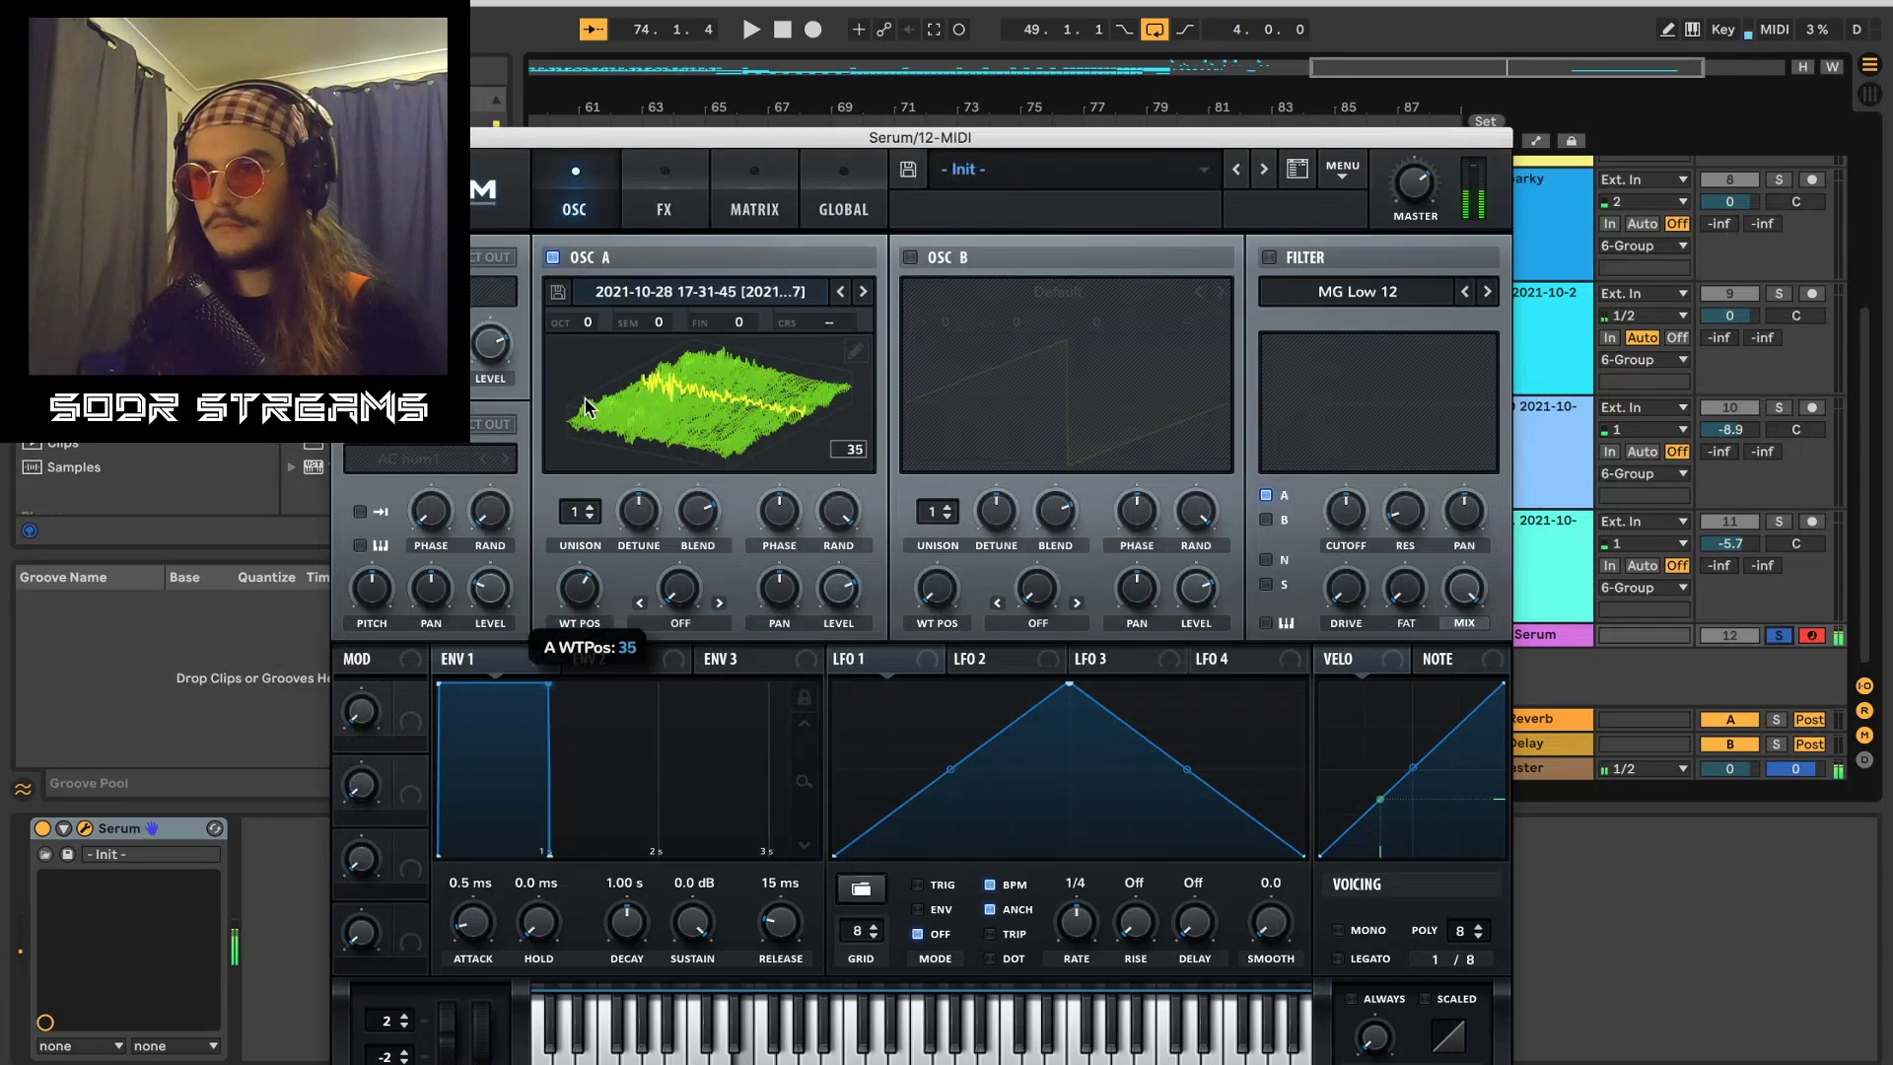
{"action": "left_click", "coordinate": [856, 351]}
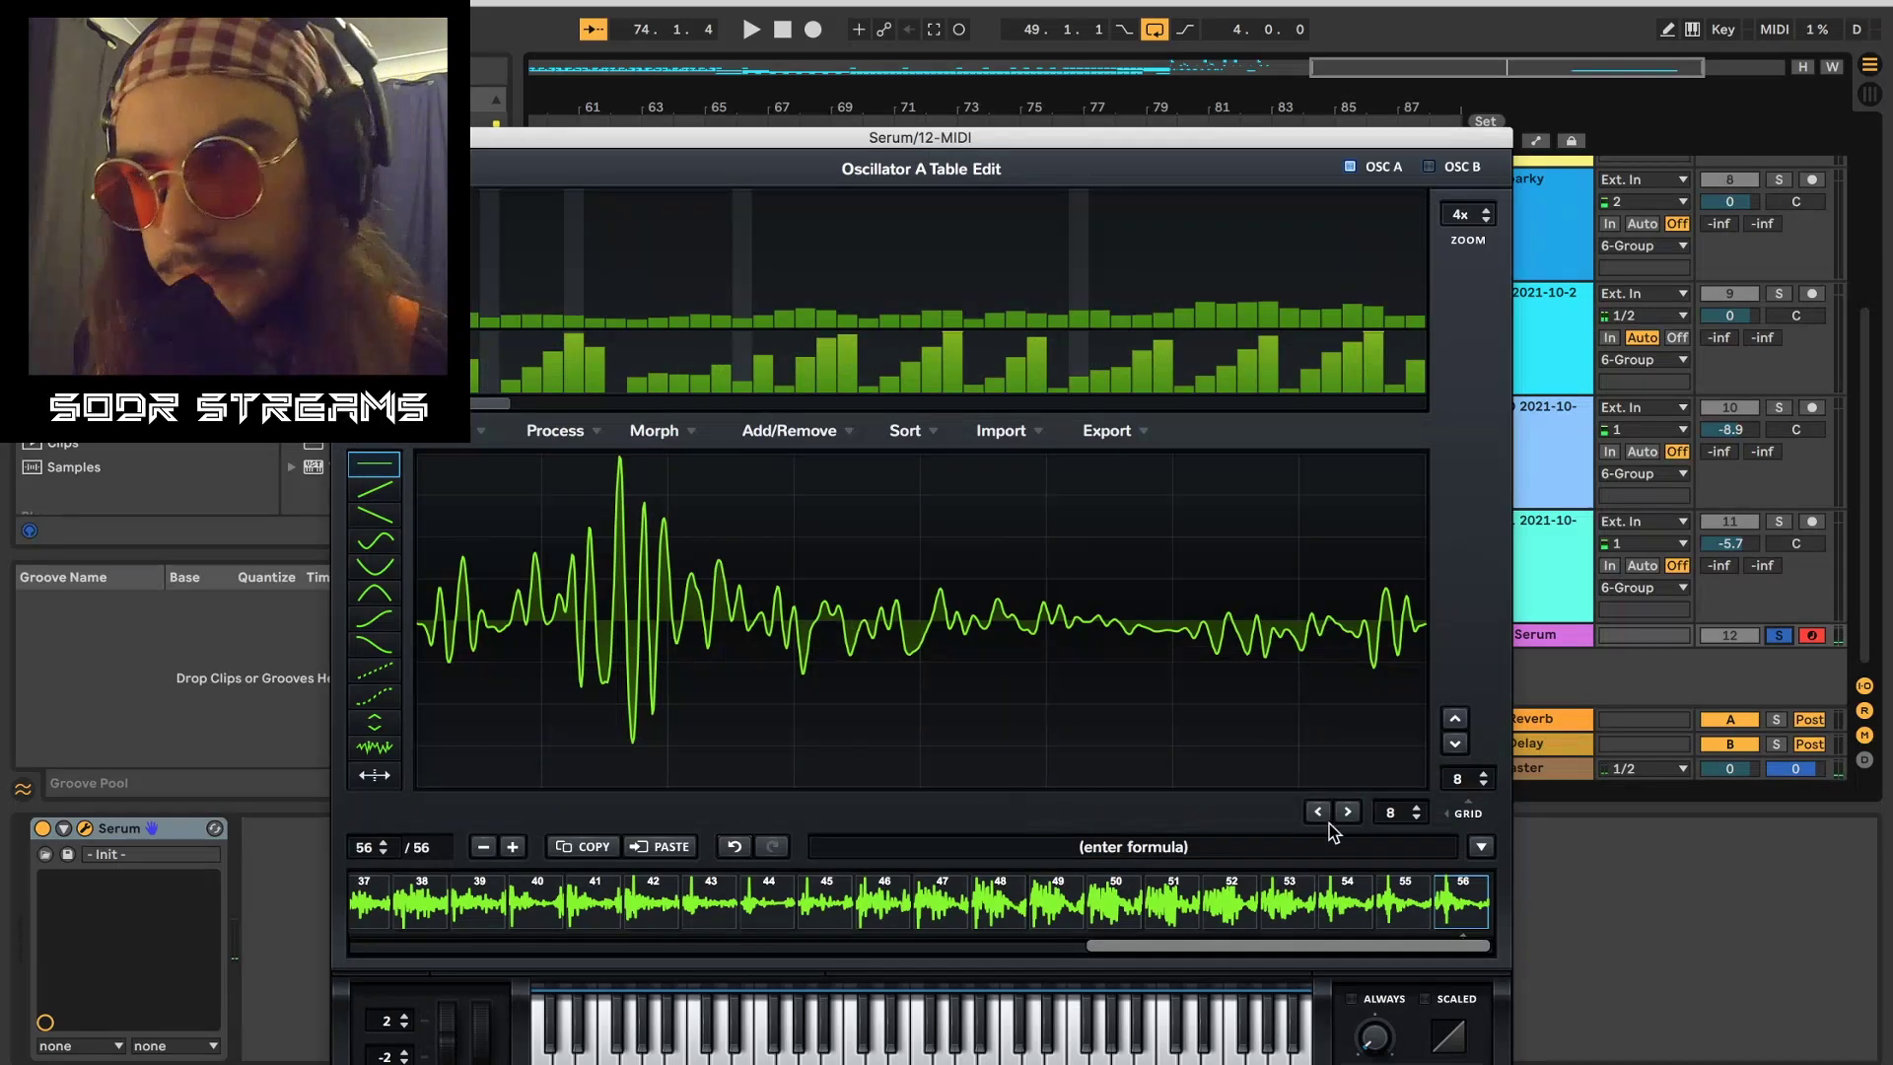
{"action": "left_click", "coordinate": [1481, 846]}
{"action": "mouse_move", "coordinate": [1492, 898]}
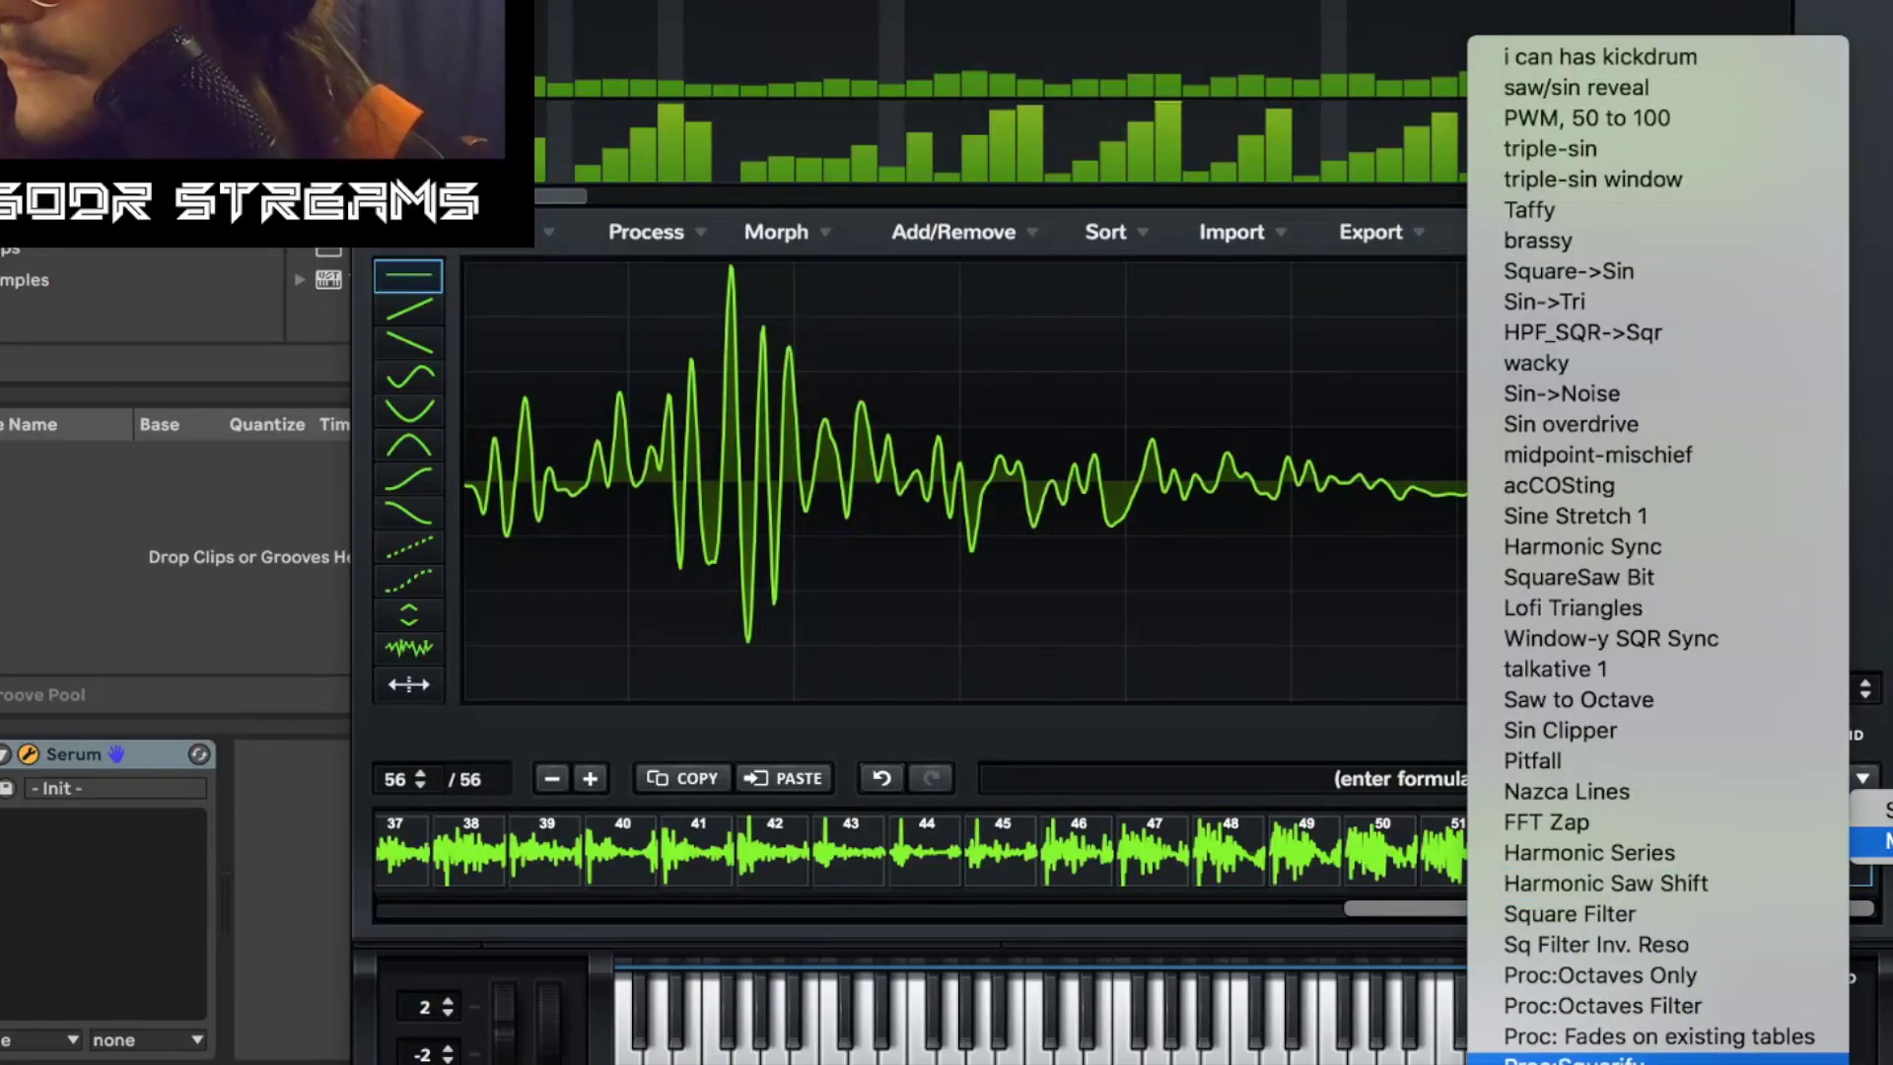
{"action": "left_click", "coordinate": [1316, 1059]}
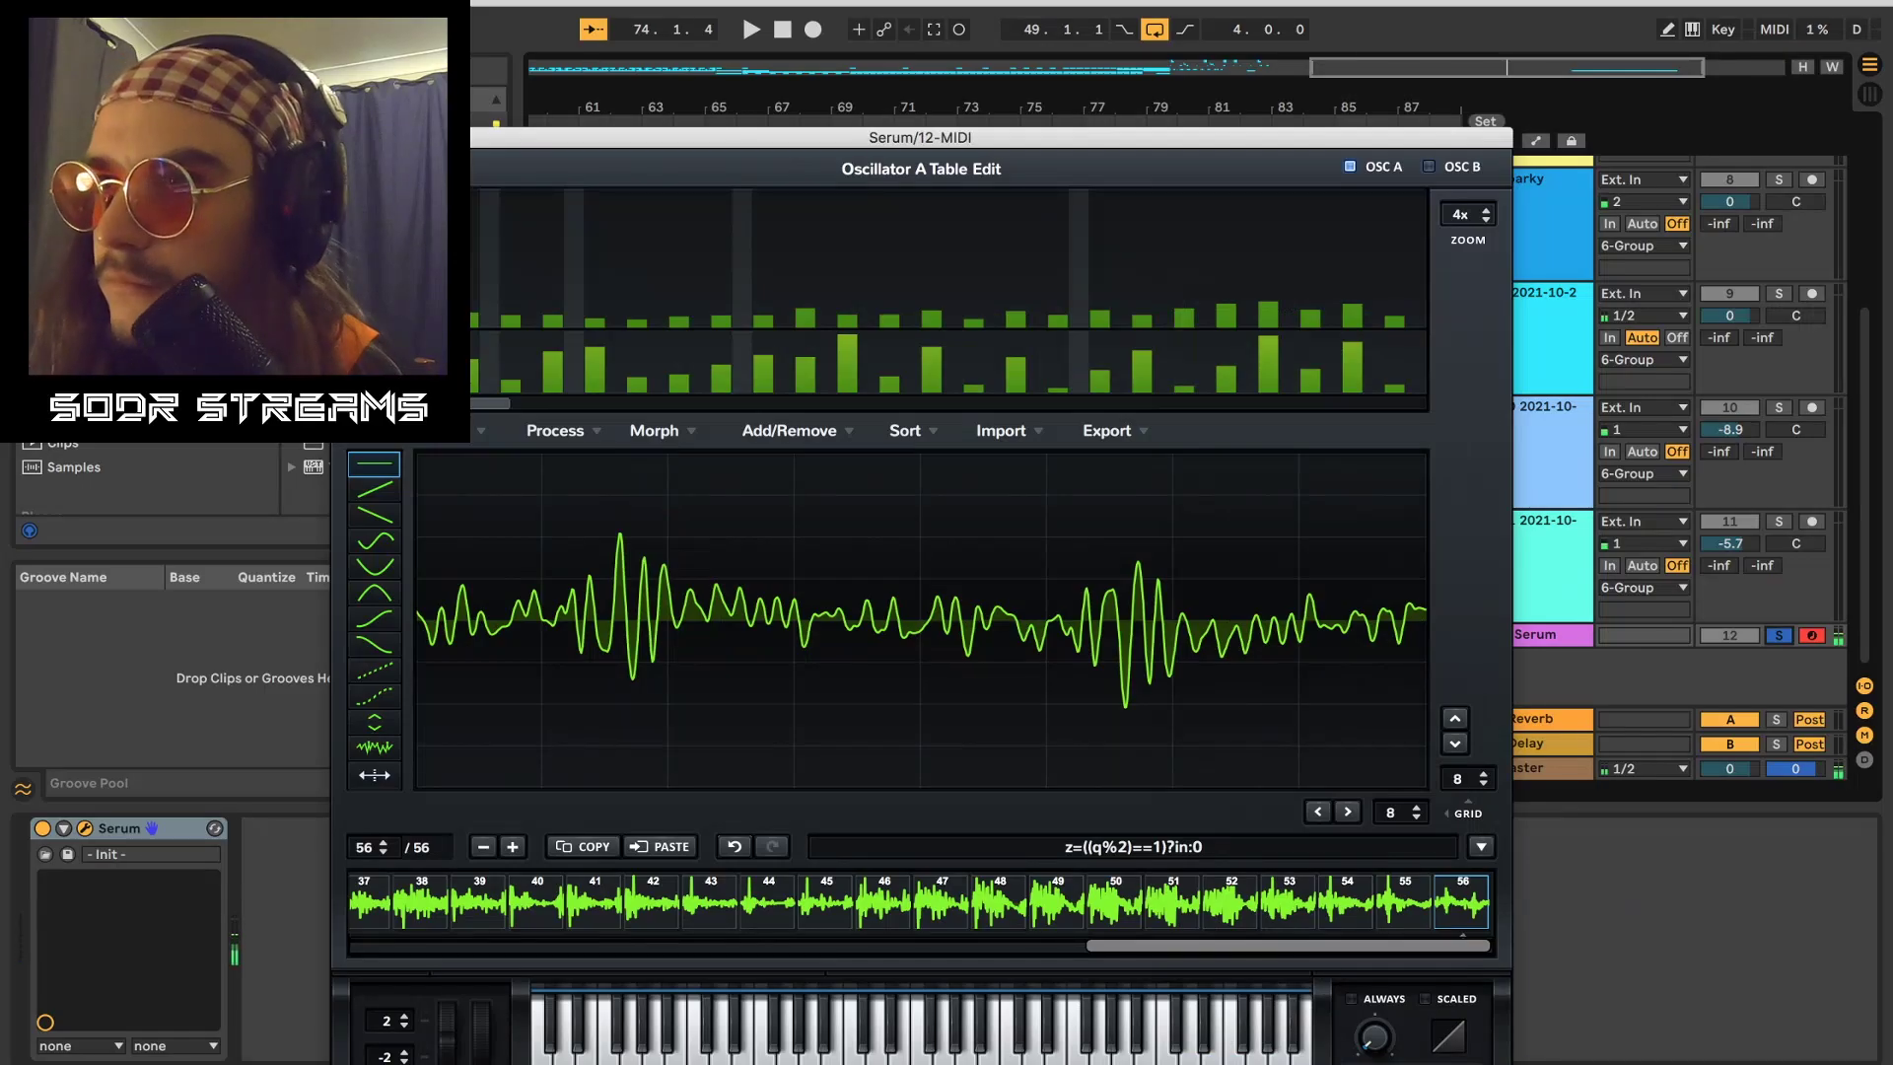
{"action": "left_click", "coordinate": [356, 169]}
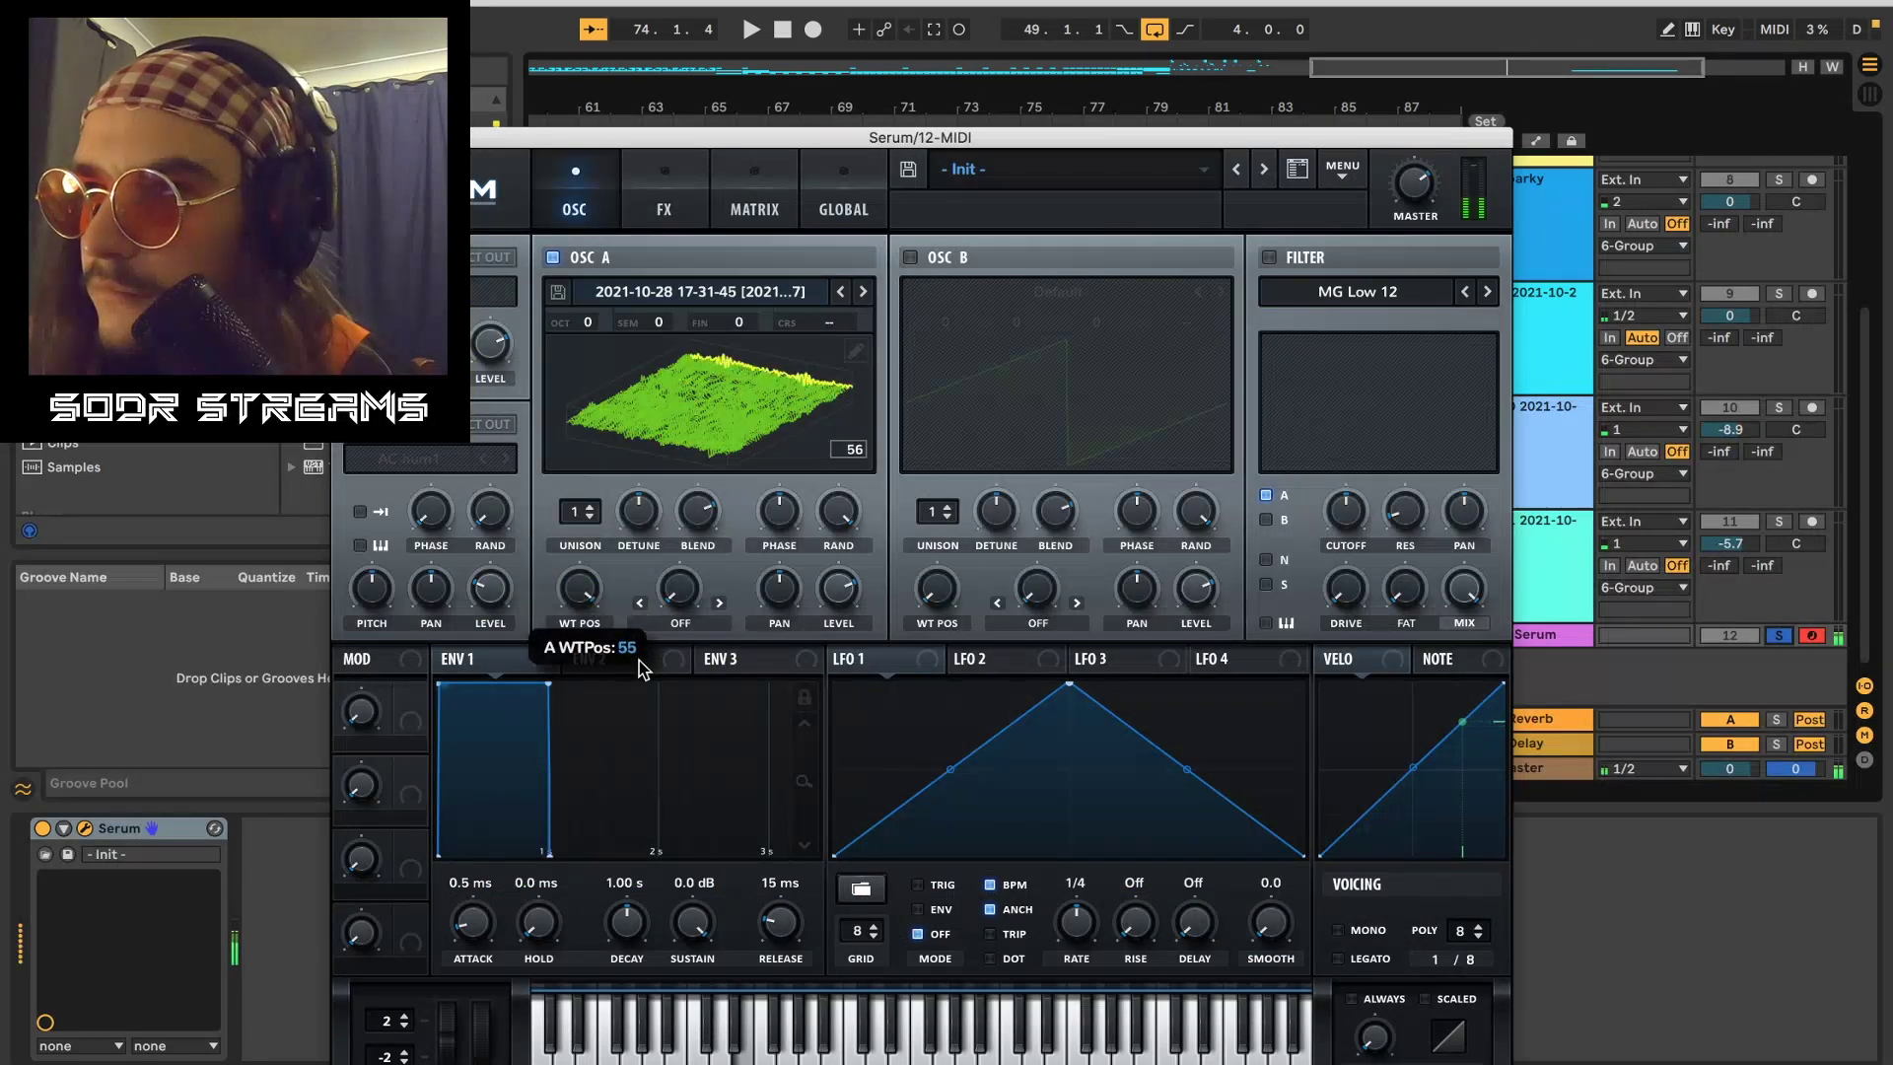
Step: Turn on the sub oscillator at 100% level and audition it with sweeps of oscillator A's wavetable position
{"action": "left_click_drag", "start_coordinate": [646, 799], "coordinate": [651, 630]}
{"action": "left_click_drag", "start_coordinate": [635, 740], "coordinate": [636, 971]}
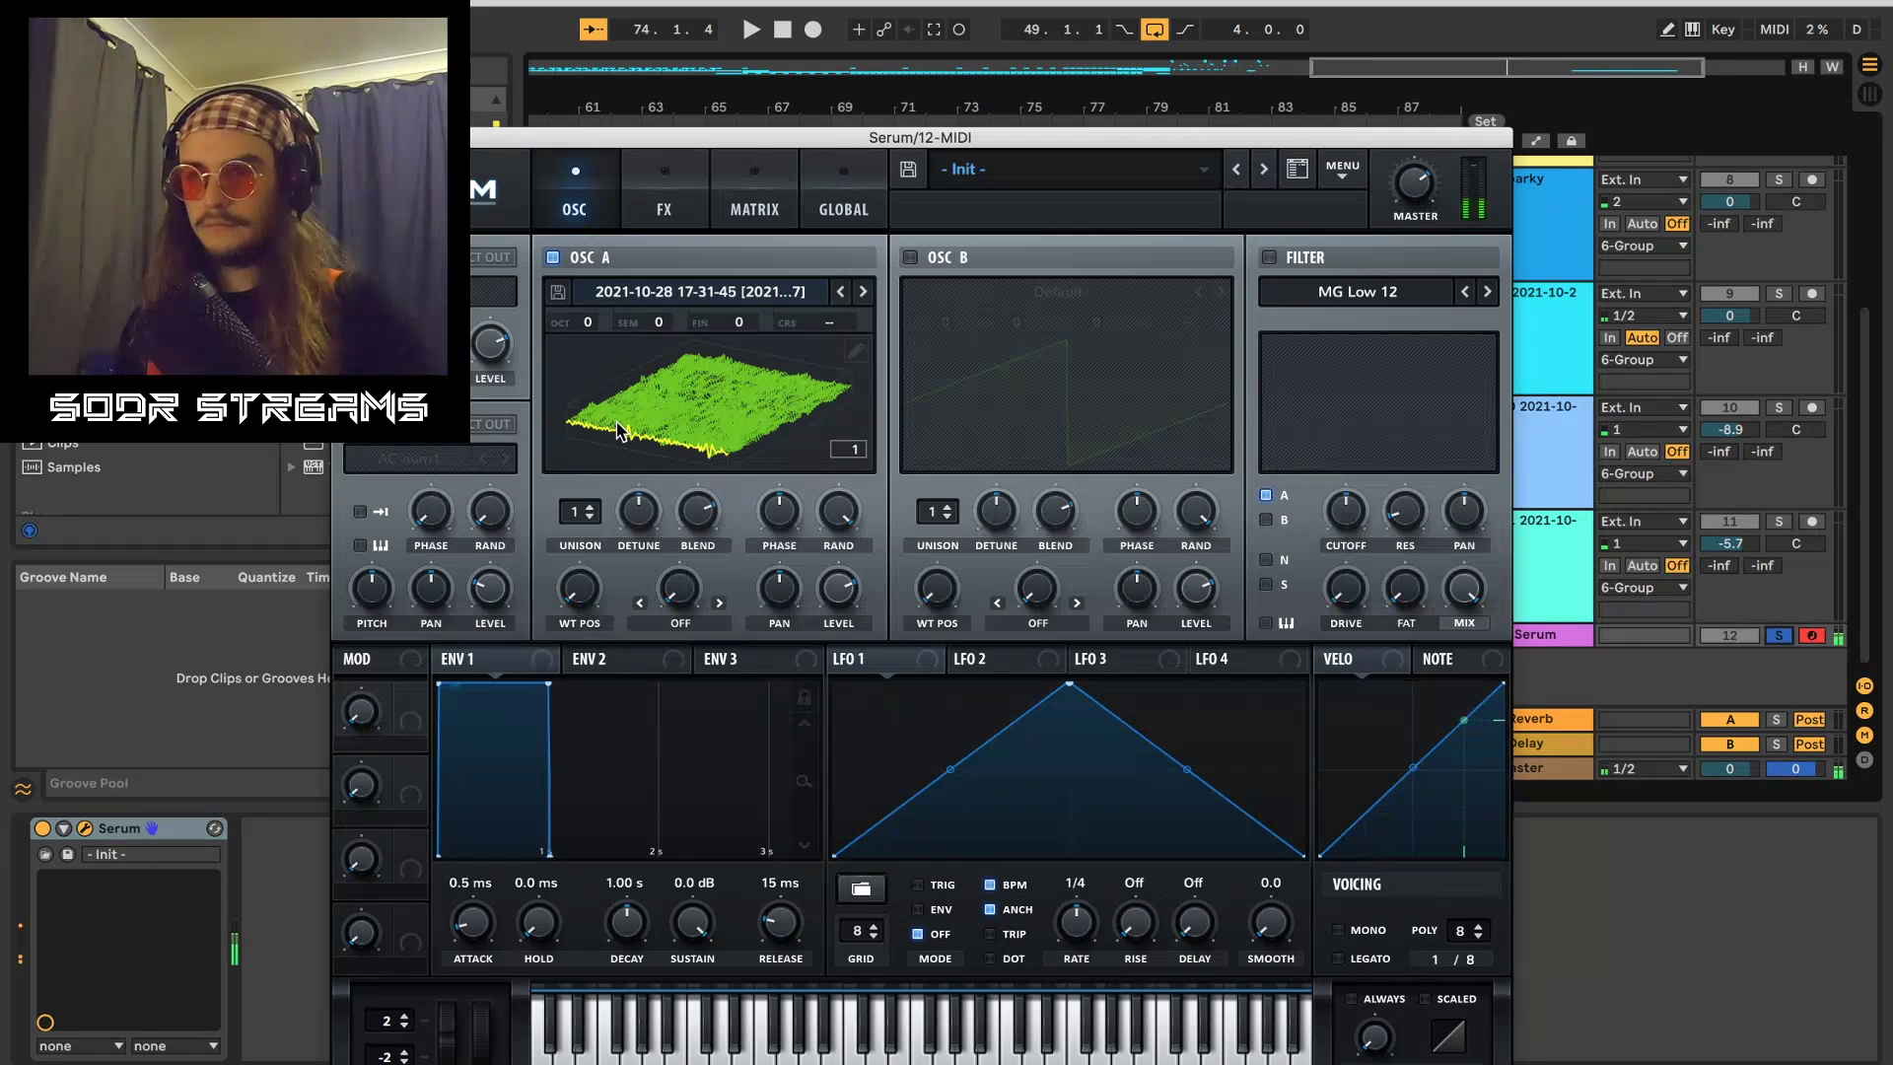
{"action": "left_click", "coordinate": [355, 257]}
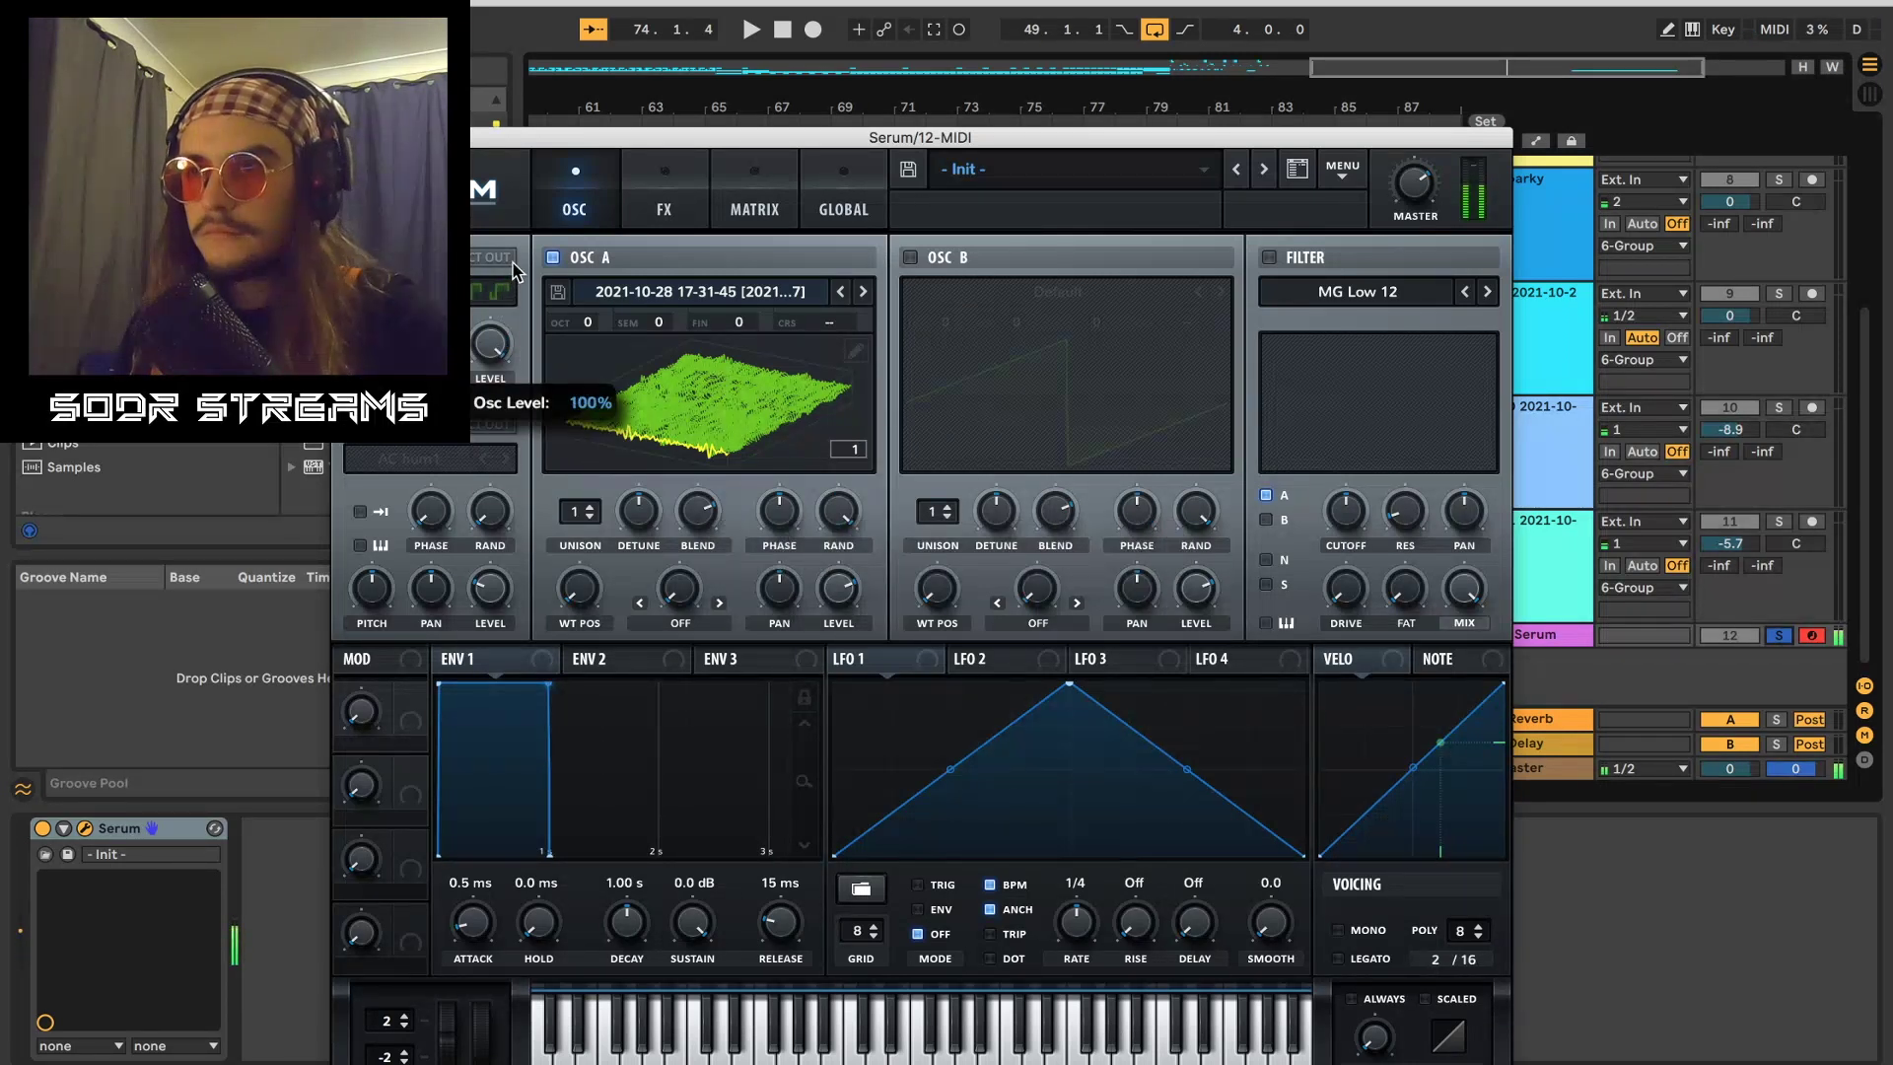
{"action": "left_click_drag", "start_coordinate": [572, 629], "coordinate": [588, 444]}
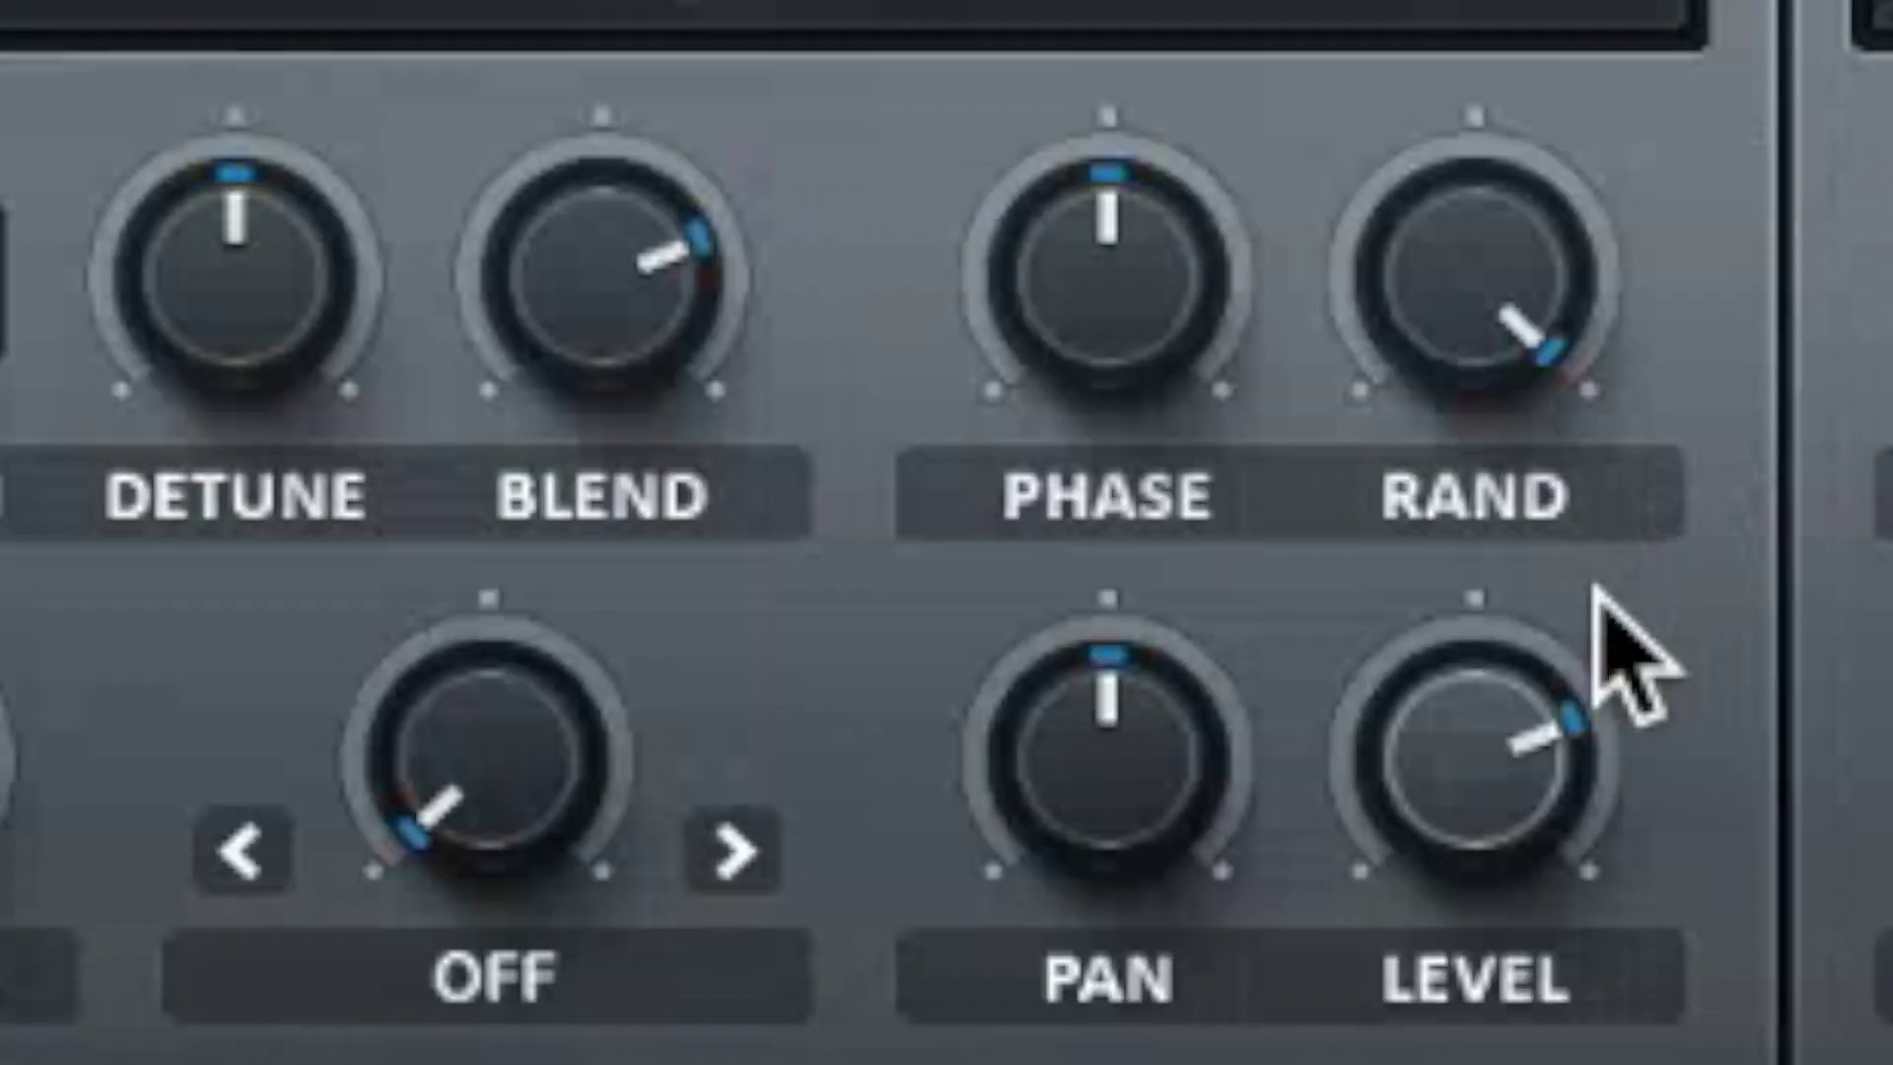
{"action": "left_click_drag", "start_coordinate": [831, 886], "coordinate": [815, 776]}
Step: Set up the Hyper effect with rate 0%, detune 10% and mix 7%
{"action": "left_click", "coordinate": [784, 365]}
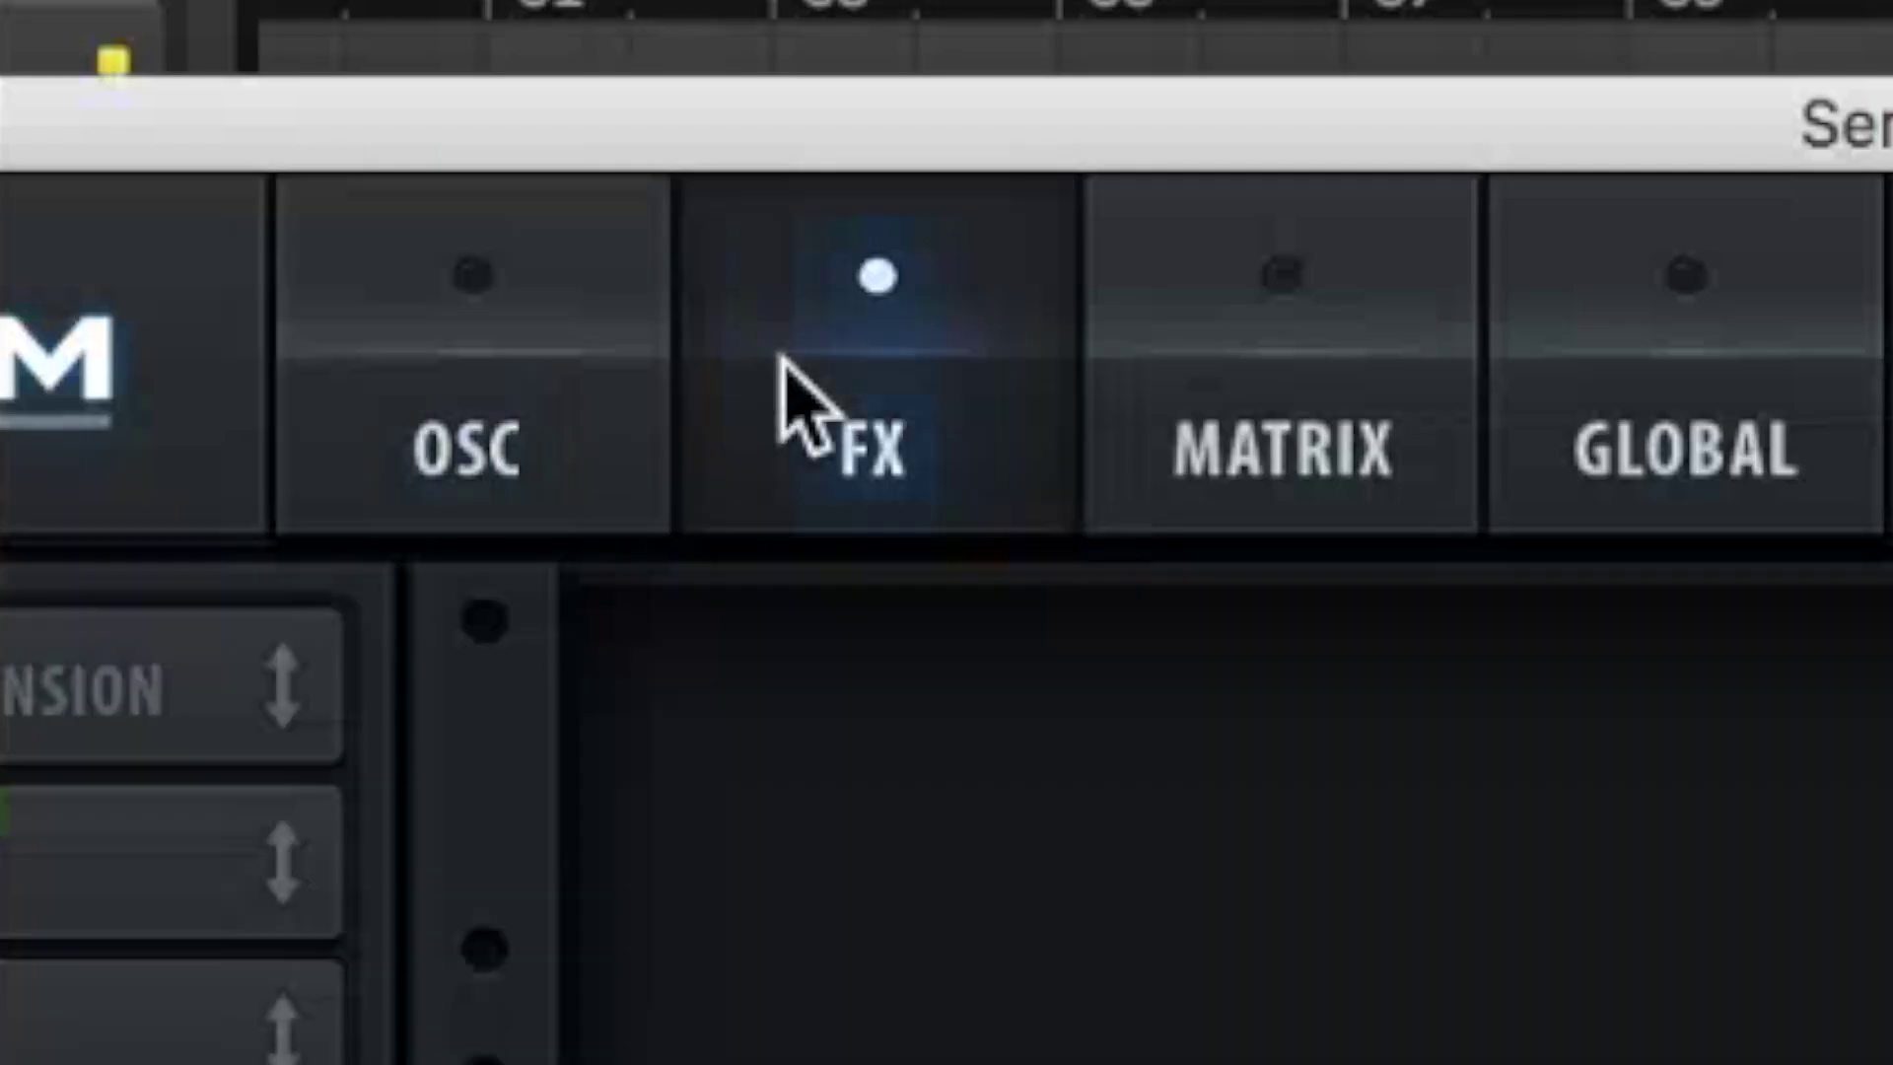
{"action": "left_click_drag", "start_coordinate": [434, 233], "coordinate": [433, 400]}
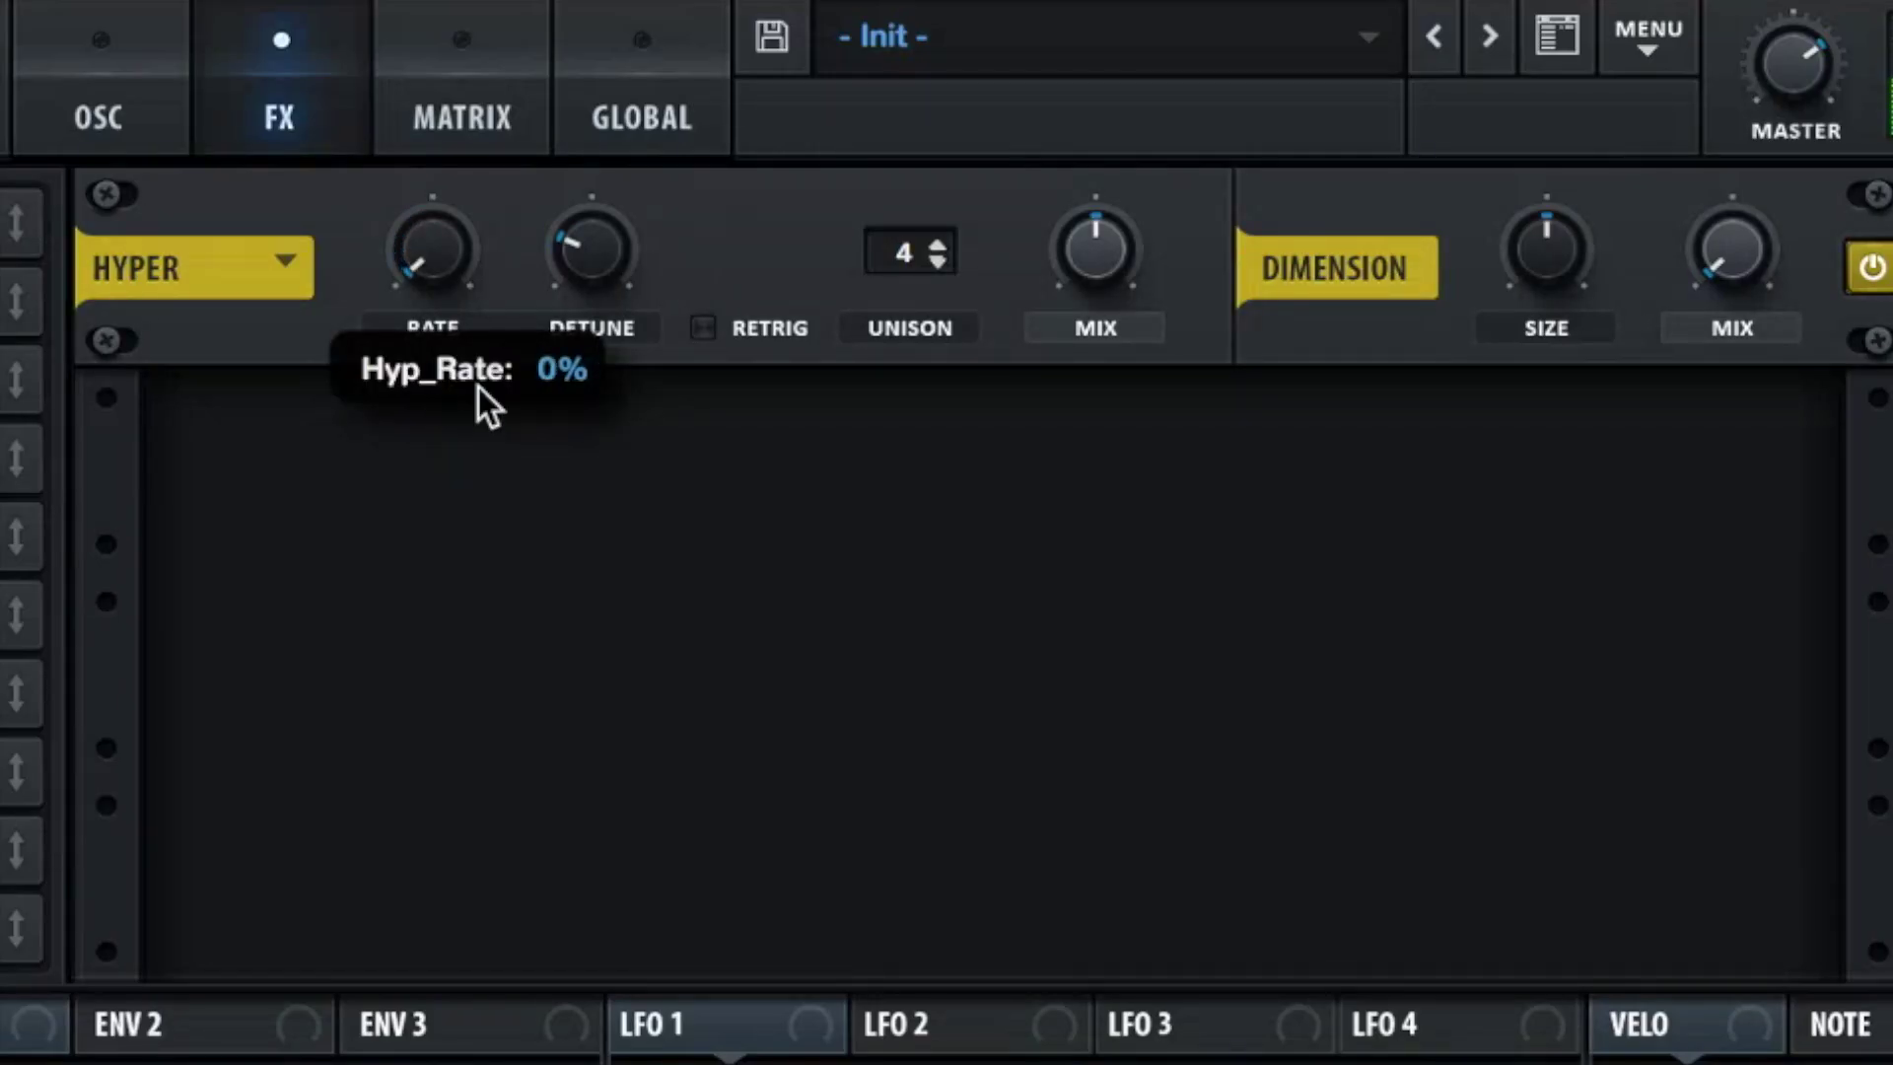
{"action": "left_click_drag", "start_coordinate": [603, 271], "coordinate": [605, 341]}
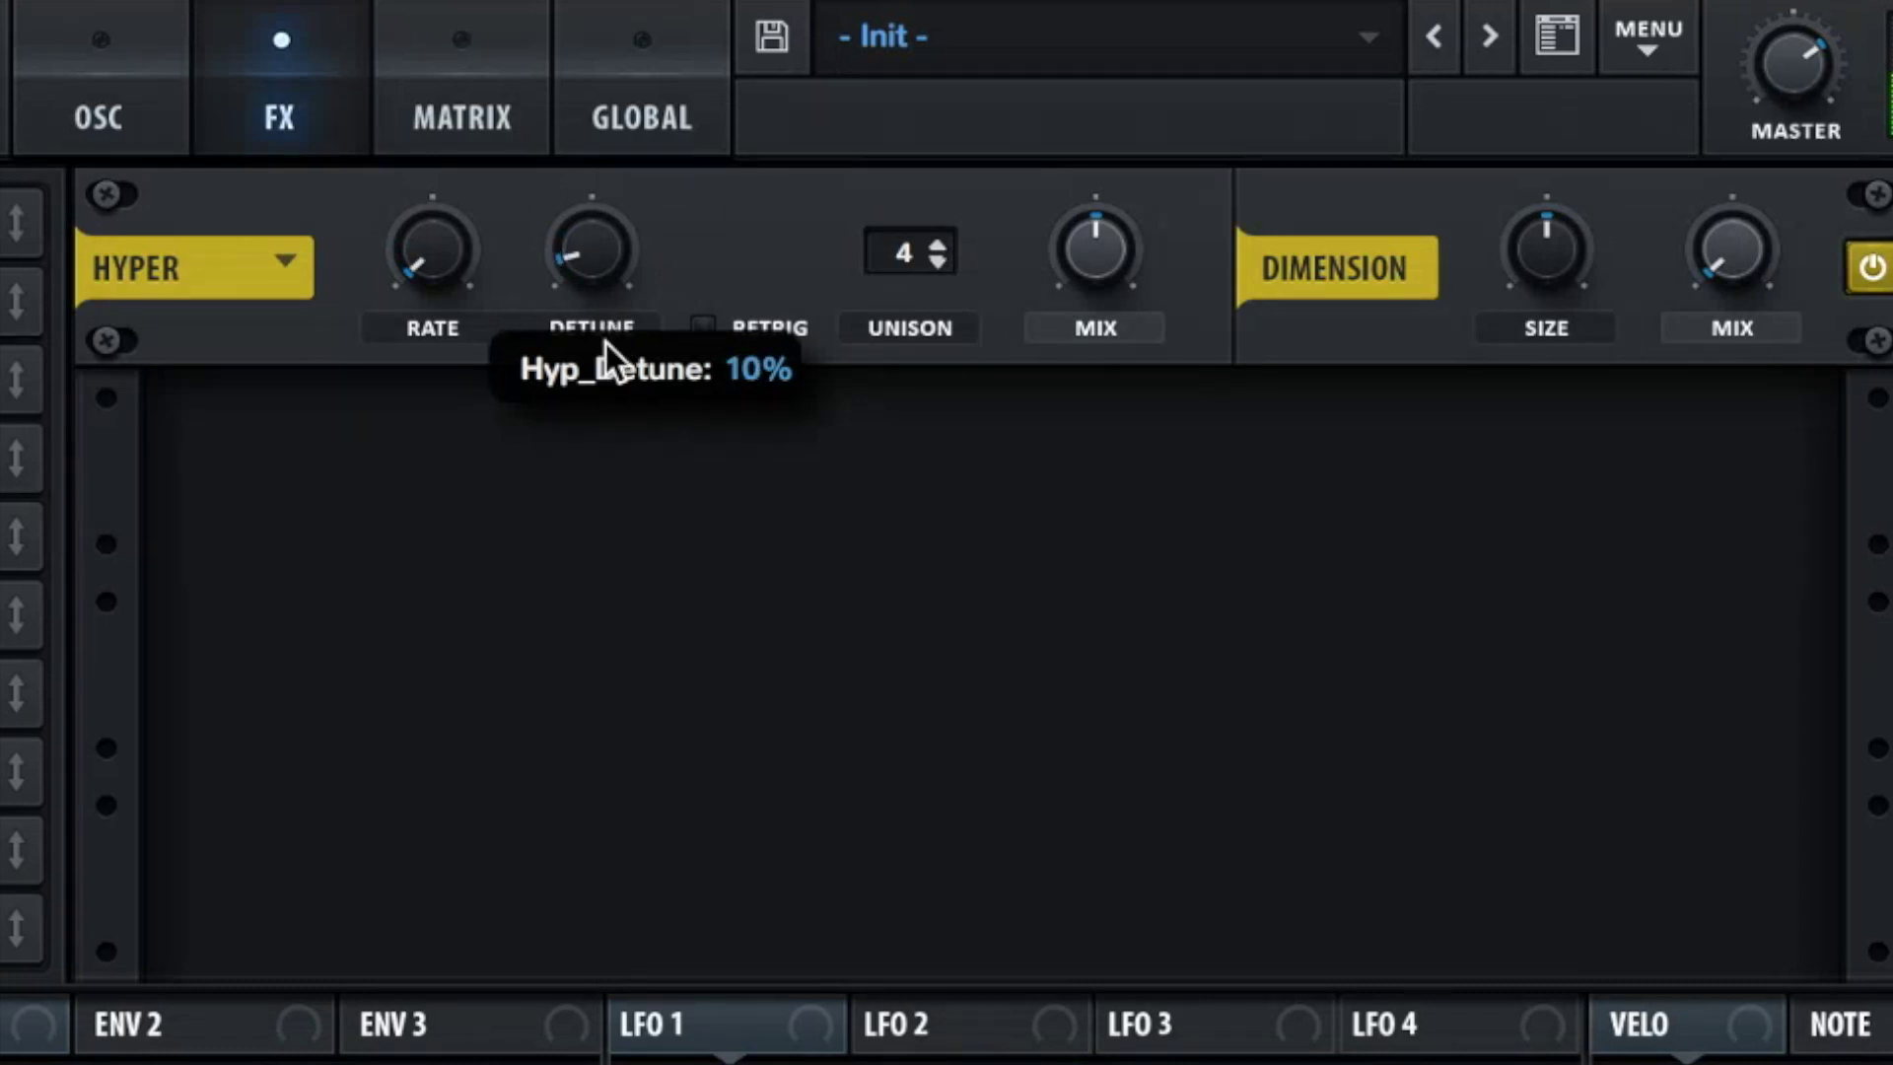
{"action": "left_click_drag", "start_coordinate": [1065, 262], "coordinate": [1043, 475]}
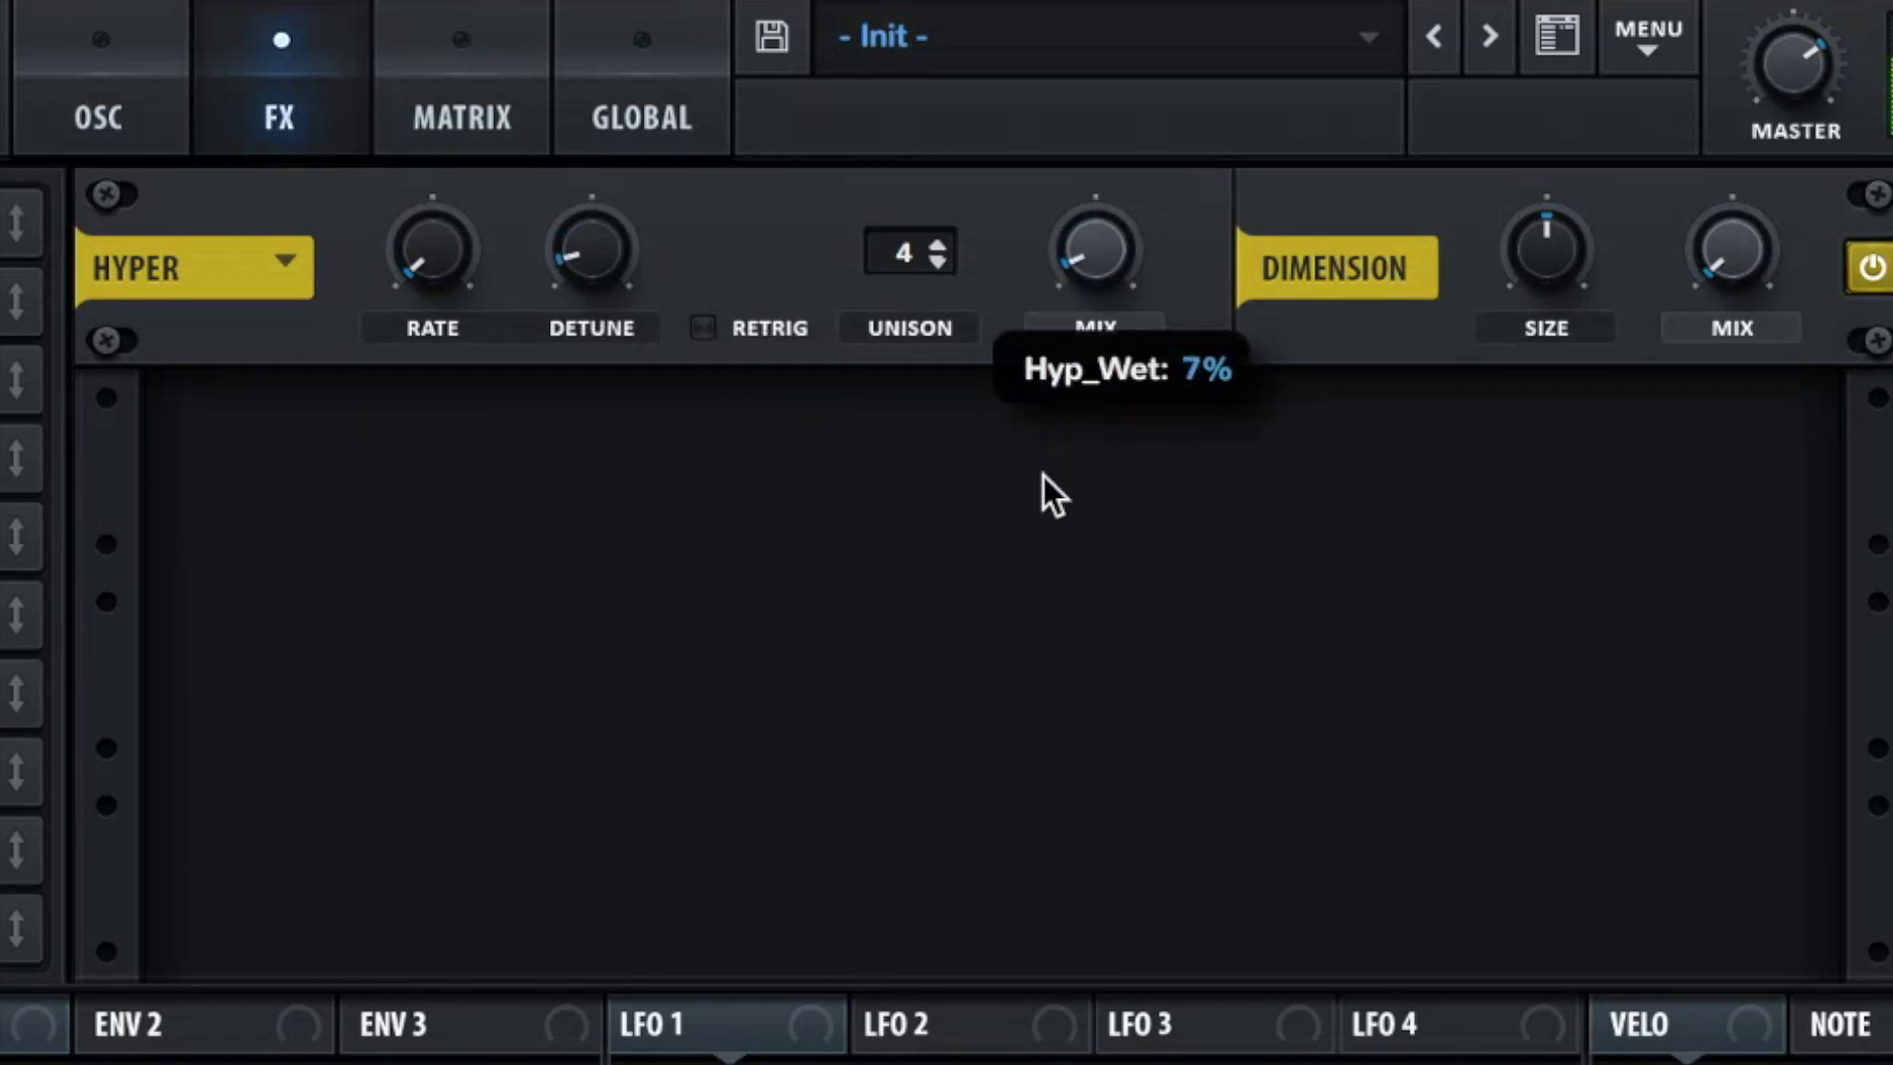
Step: Raise the Hyper effect's mix, and add a Tube distortion with increased drive
{"action": "left_click_drag", "start_coordinate": [1059, 351], "coordinate": [1045, 394]}
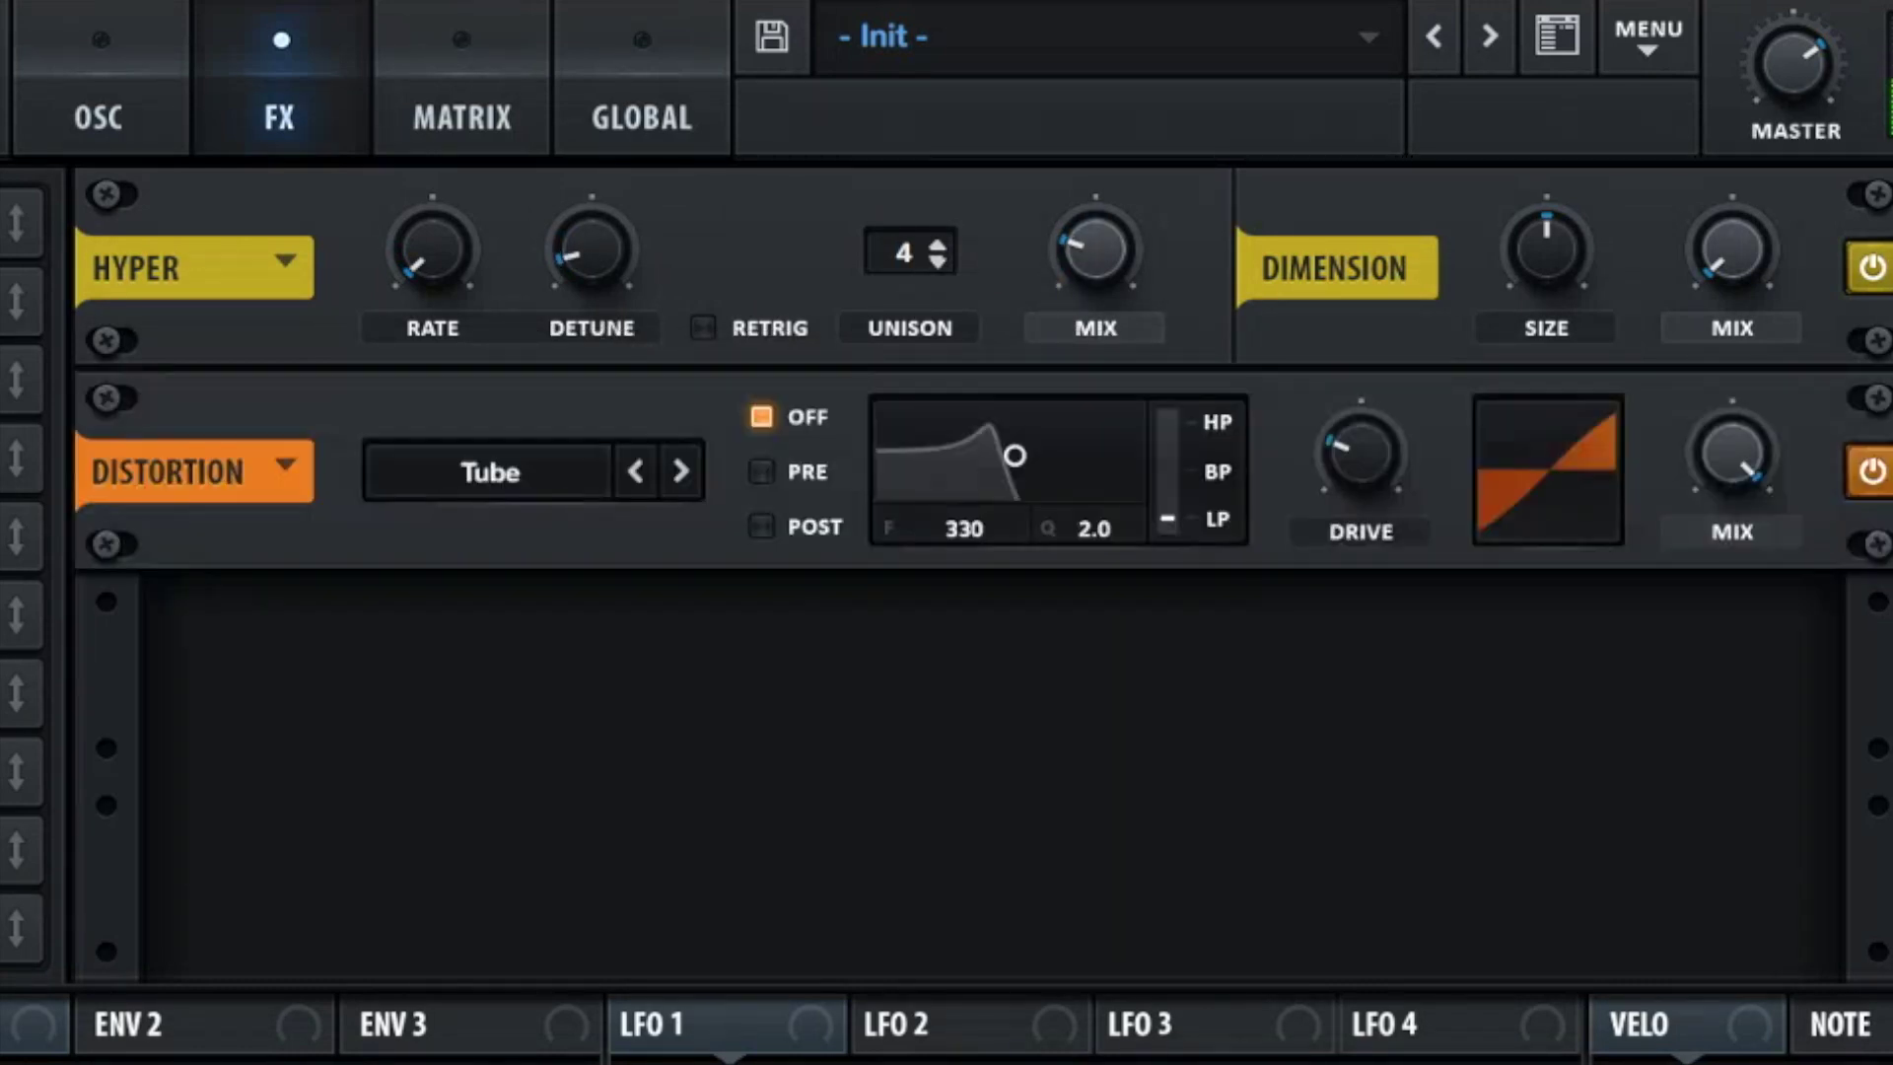
{"action": "mouse_move", "coordinate": [1556, 293]}
{"action": "left_click_drag", "start_coordinate": [1547, 513], "coordinate": [1547, 521]}
{"action": "left_click_drag", "start_coordinate": [1331, 438], "coordinate": [1392, 139]}
Step: Turn oscillator A's start phase and random phase fully down
{"action": "left_click", "coordinate": [163, 93]}
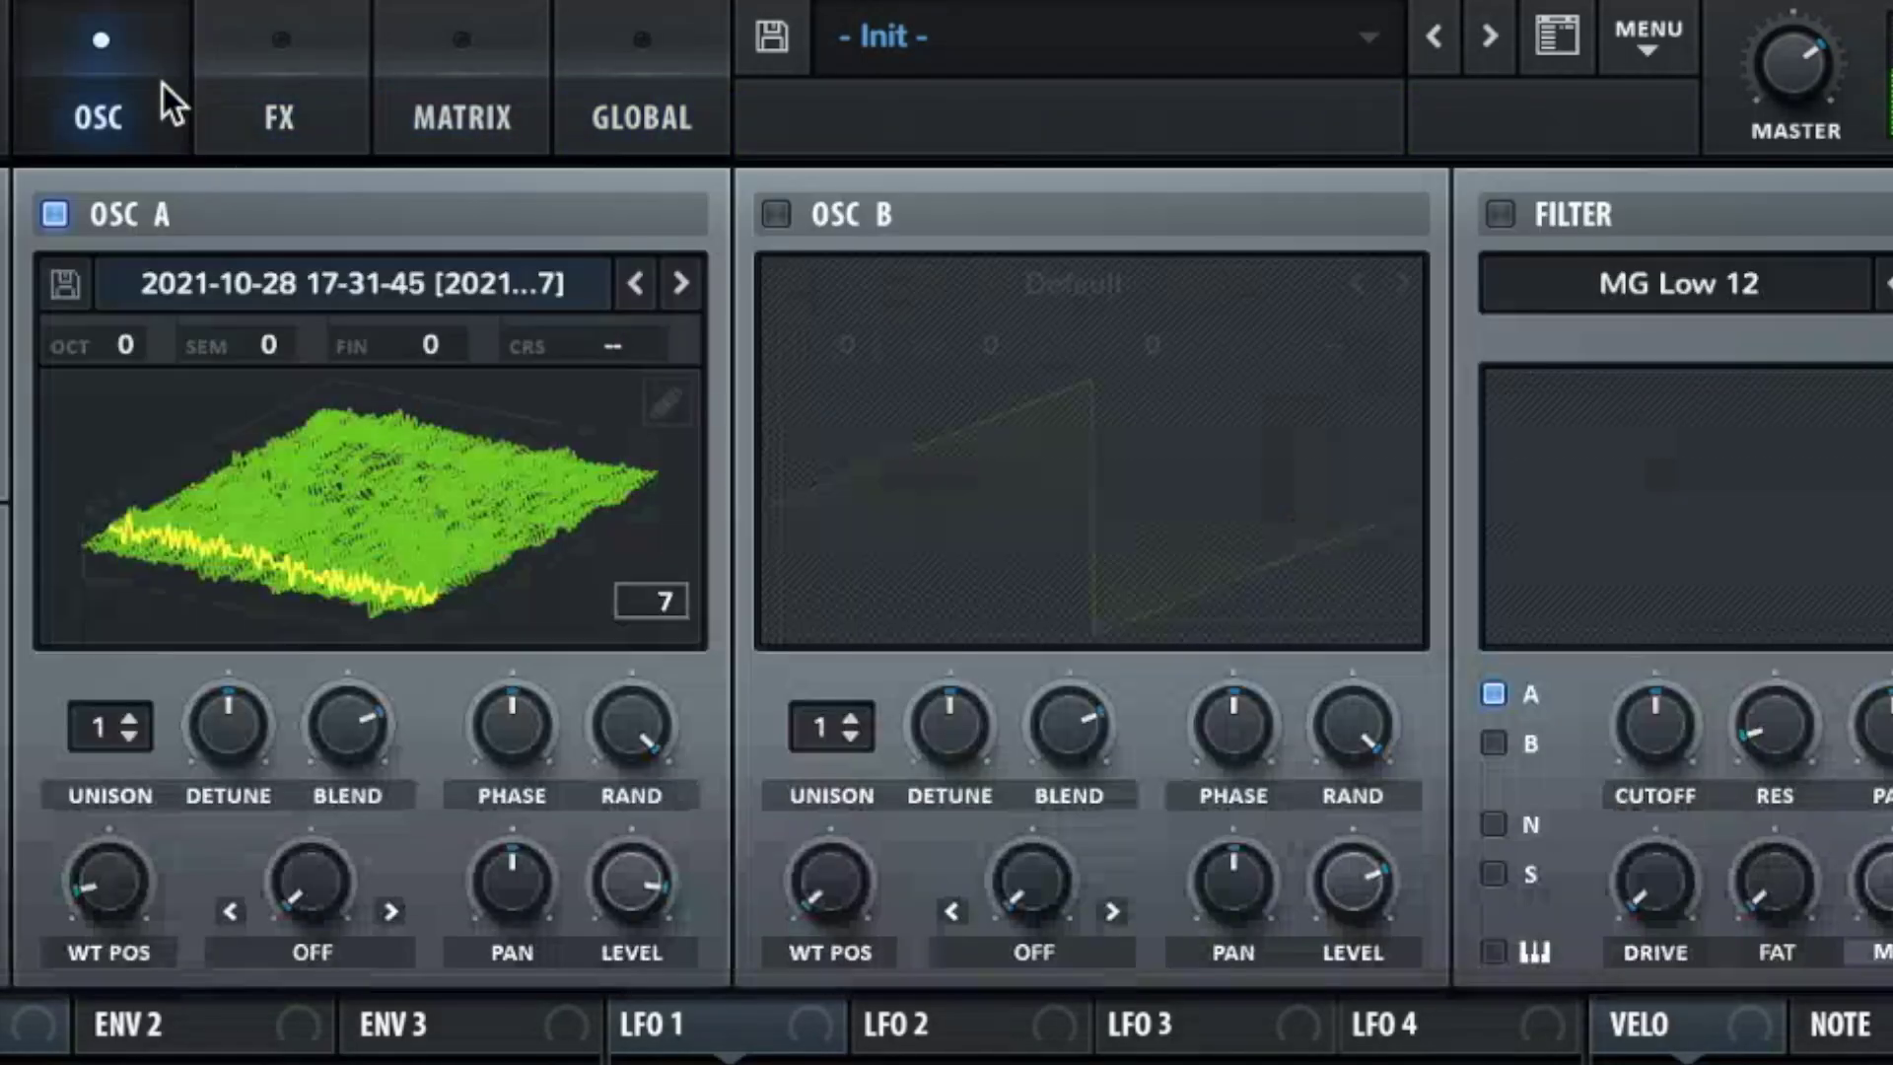
{"action": "left_click_drag", "start_coordinate": [1045, 236], "coordinate": [1045, 394]}
{"action": "left_click_drag", "start_coordinate": [1492, 233], "coordinate": [1492, 355]}
{"action": "left_click_drag", "start_coordinate": [1140, 233], "coordinate": [1140, 140]}
{"action": "left_click_drag", "start_coordinate": [1134, 2], "coordinate": [1255, 381]}
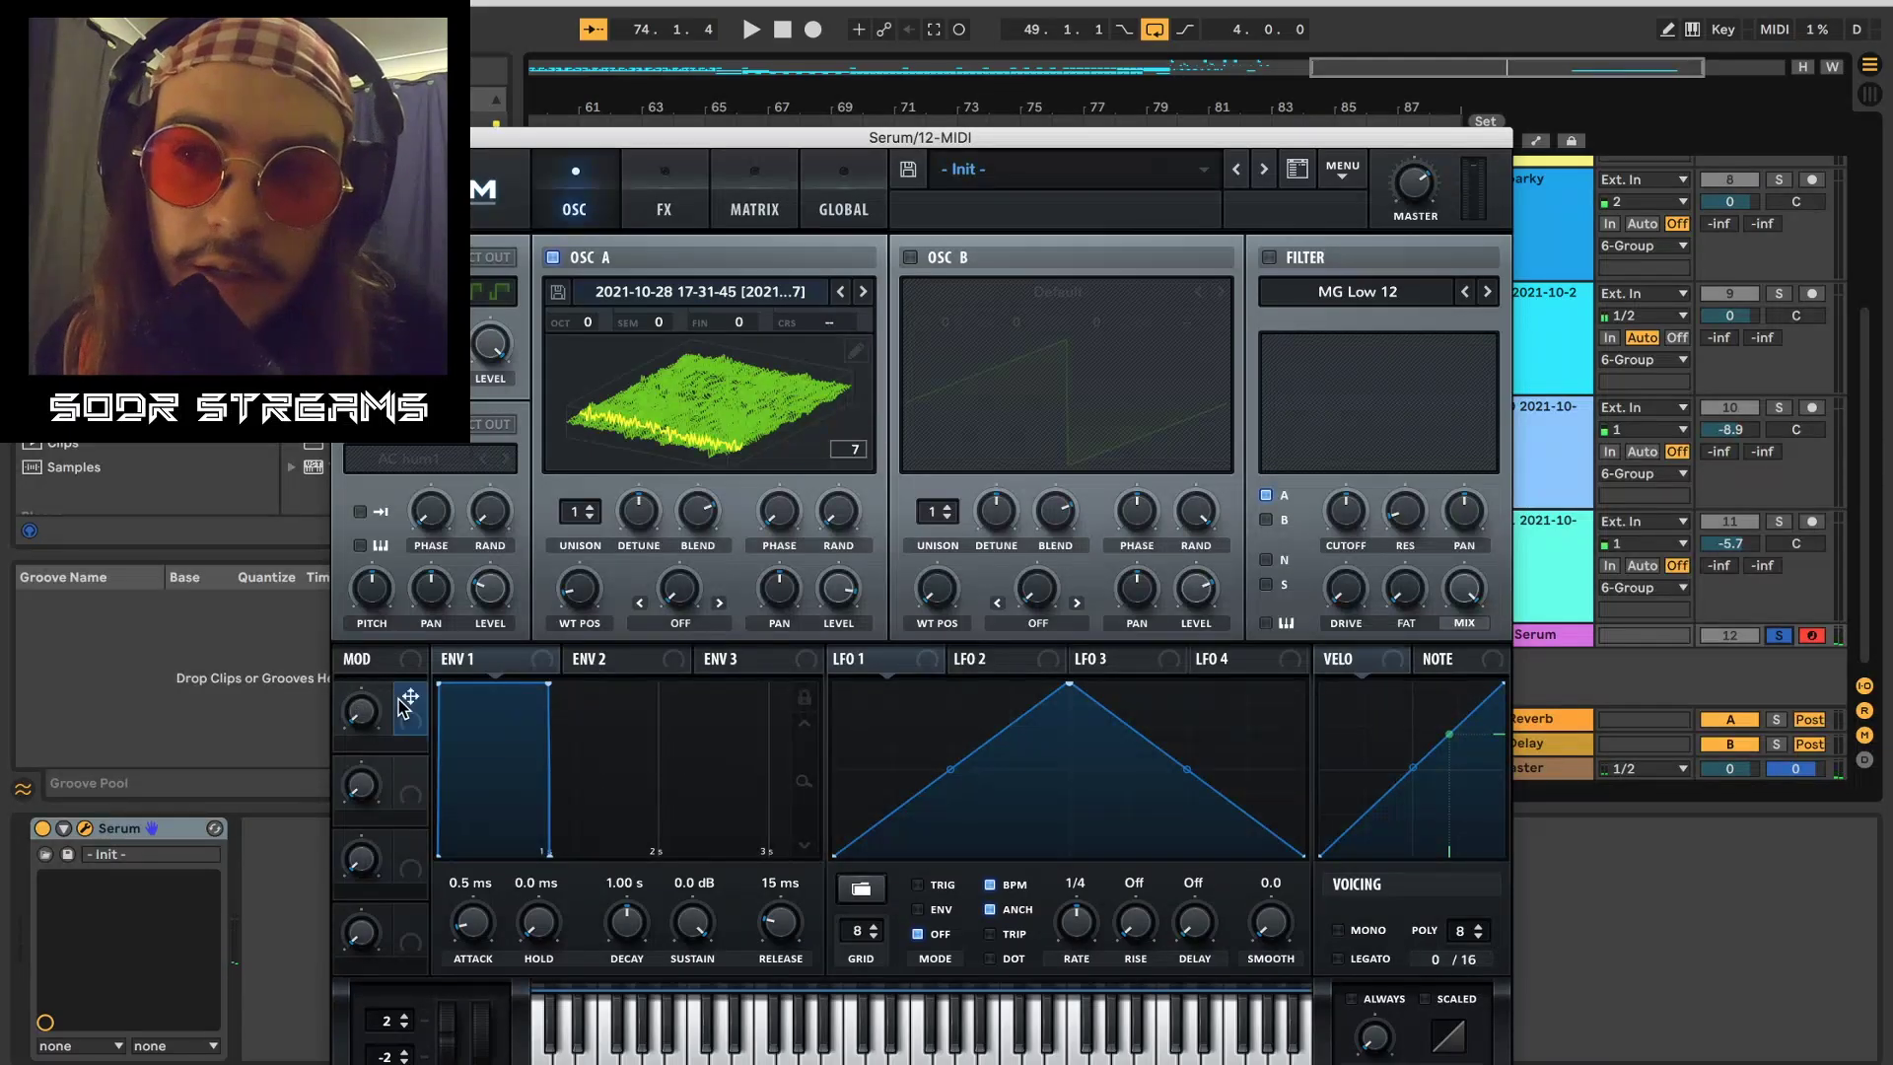
Step: Assign Macro 1 to oscillator A's phase and audition the macro by sweeping it up and back to 0%
{"action": "left_click_drag", "start_coordinate": [410, 700], "coordinate": [764, 500]}
{"action": "left_click_drag", "start_coordinate": [360, 711], "coordinate": [361, 646]}
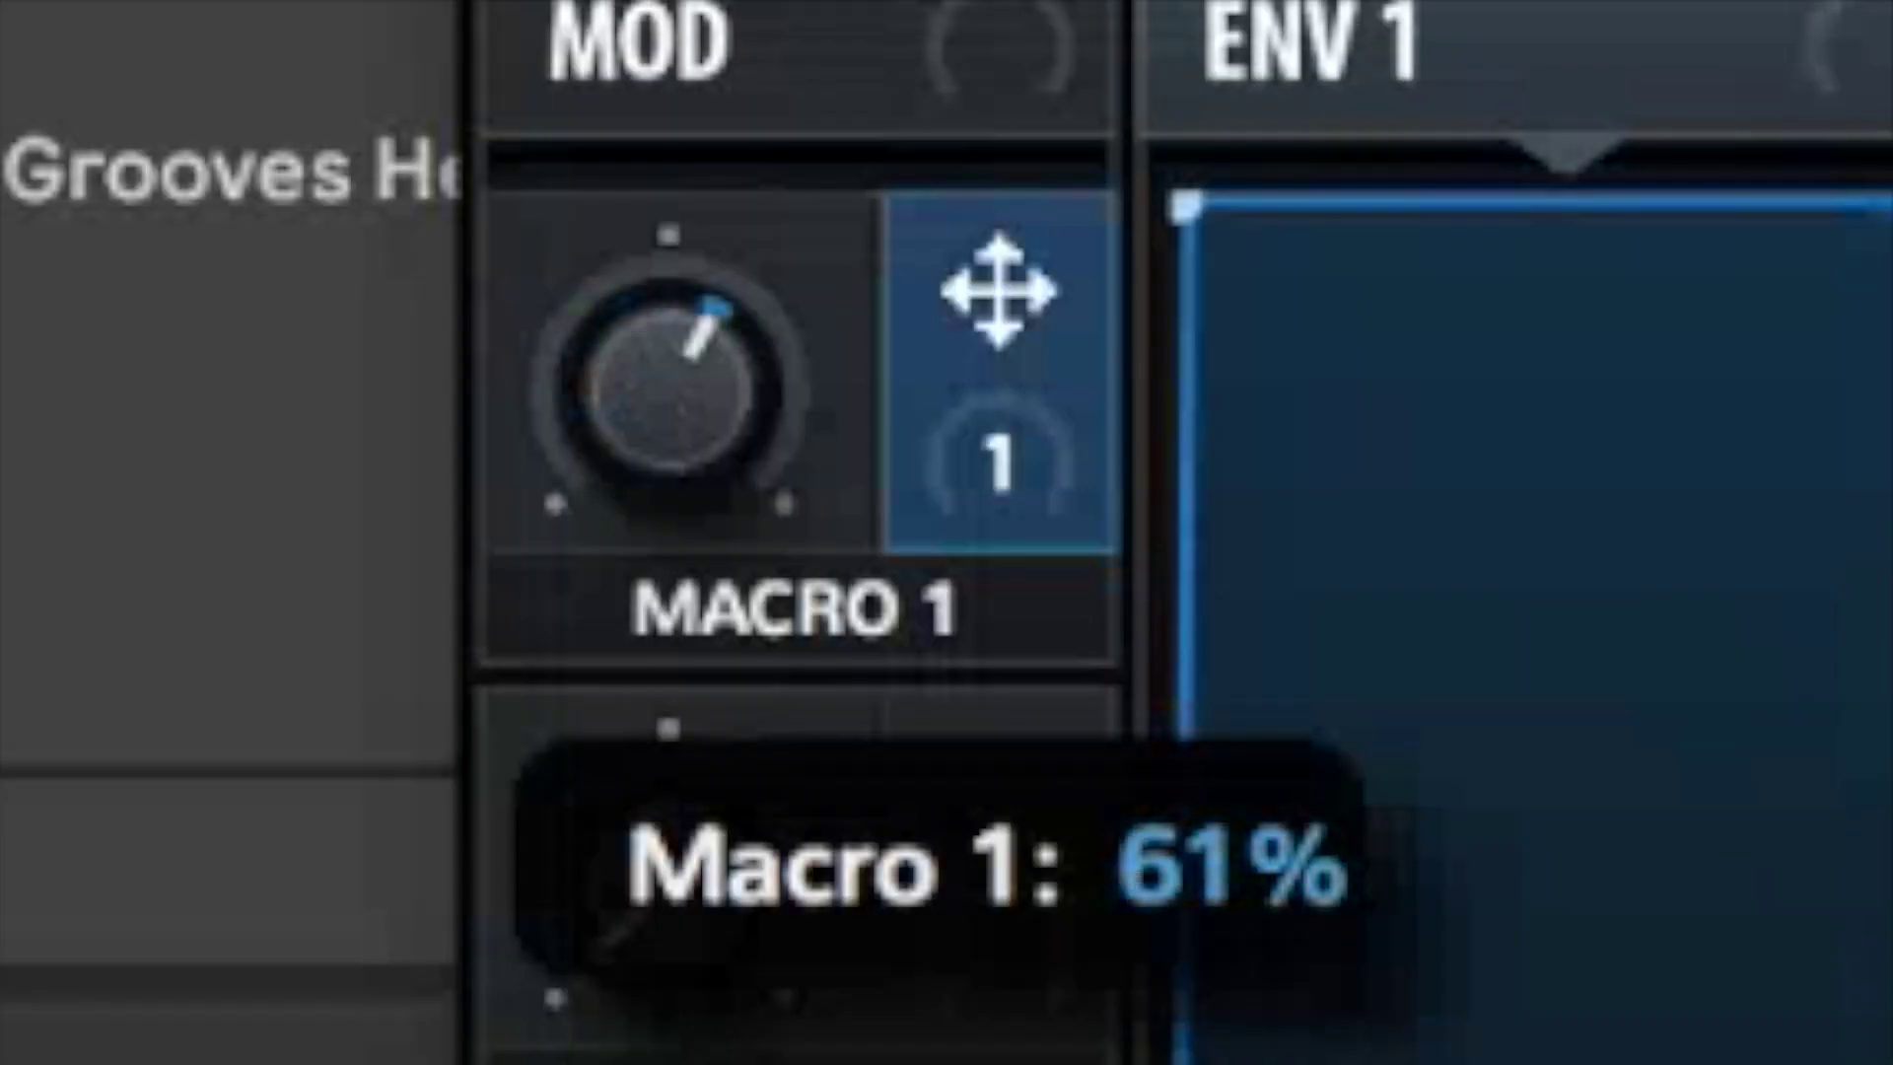
{"action": "left_click_drag", "start_coordinate": [444, 592], "coordinate": [443, 634]}
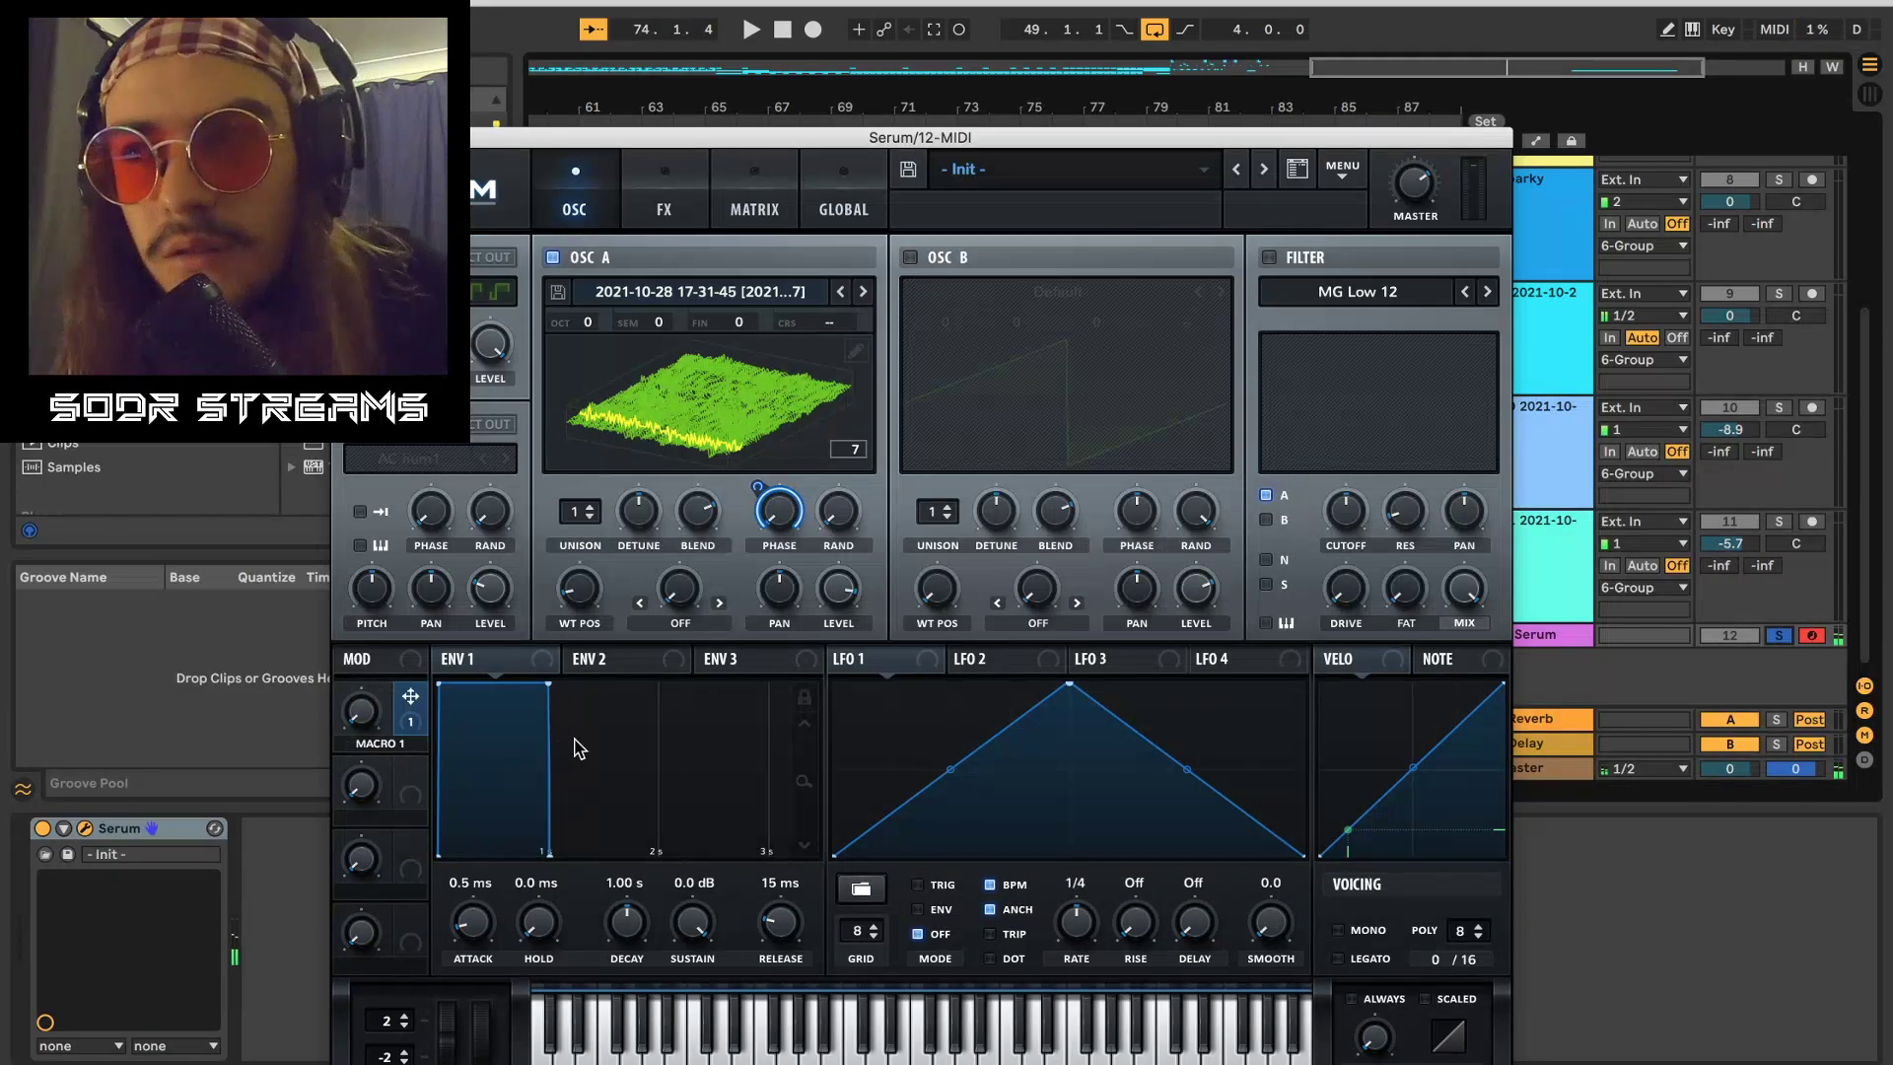
{"action": "left_click_drag", "start_coordinate": [352, 725], "coordinate": [387, 545]}
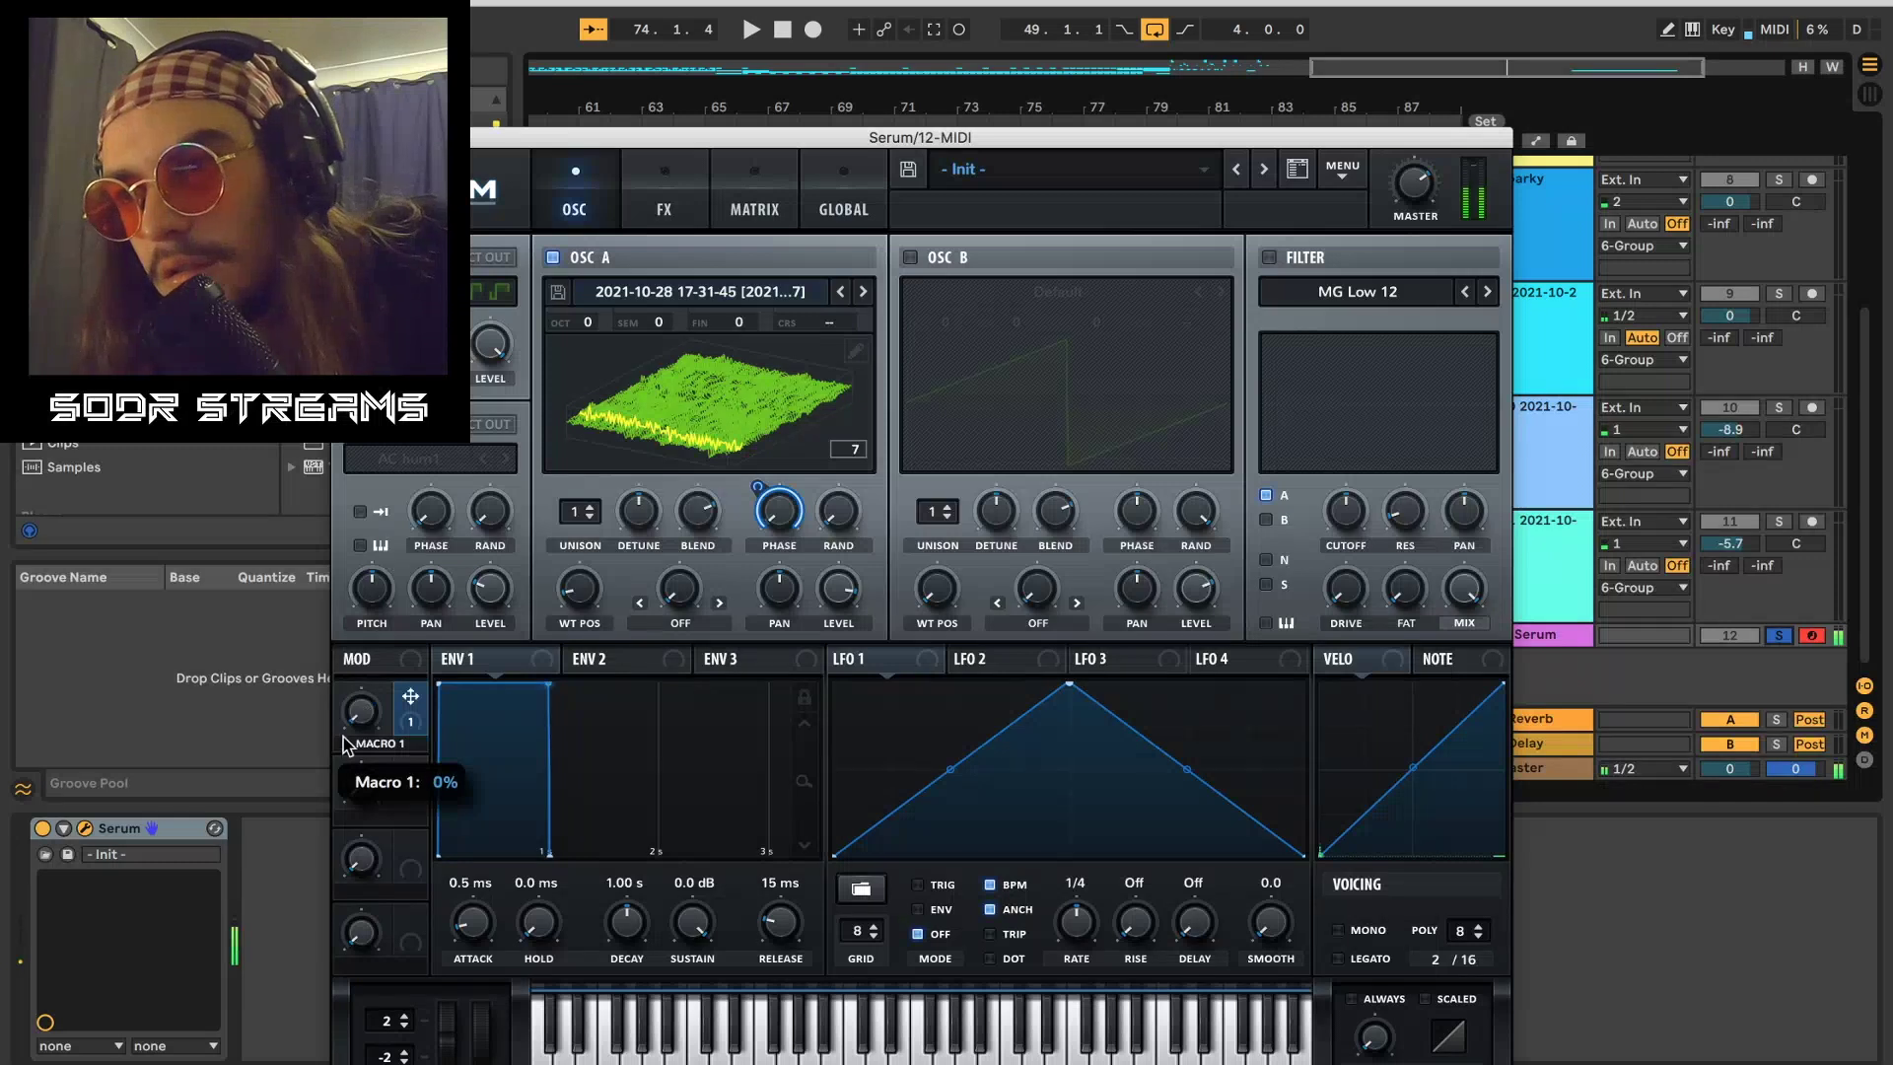
{"action": "left_click_drag", "start_coordinate": [347, 737], "coordinate": [360, 734]}
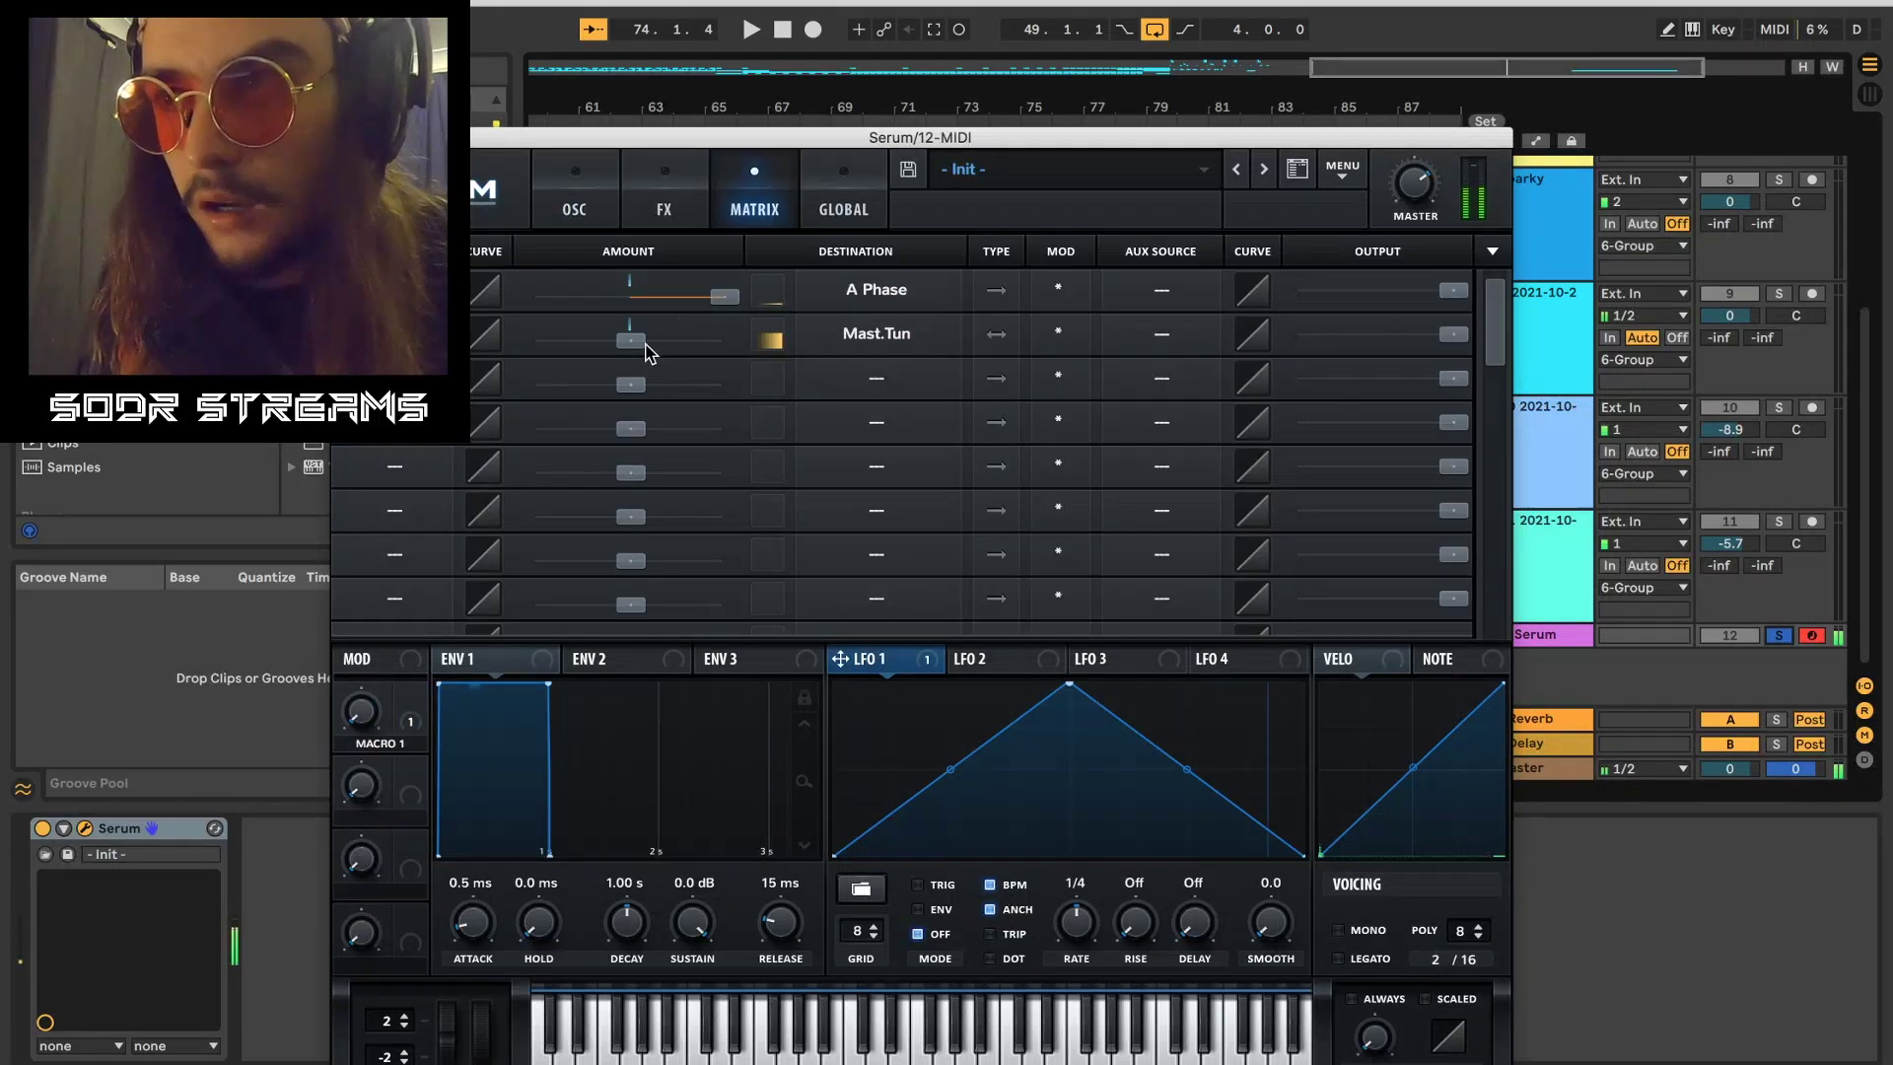
Step: Route LFO 1 to the master tuning, shape it as a falling ramp in envelope mode and adjust the modulation amount
{"action": "left_click_drag", "start_coordinate": [639, 343], "coordinate": [644, 344]}
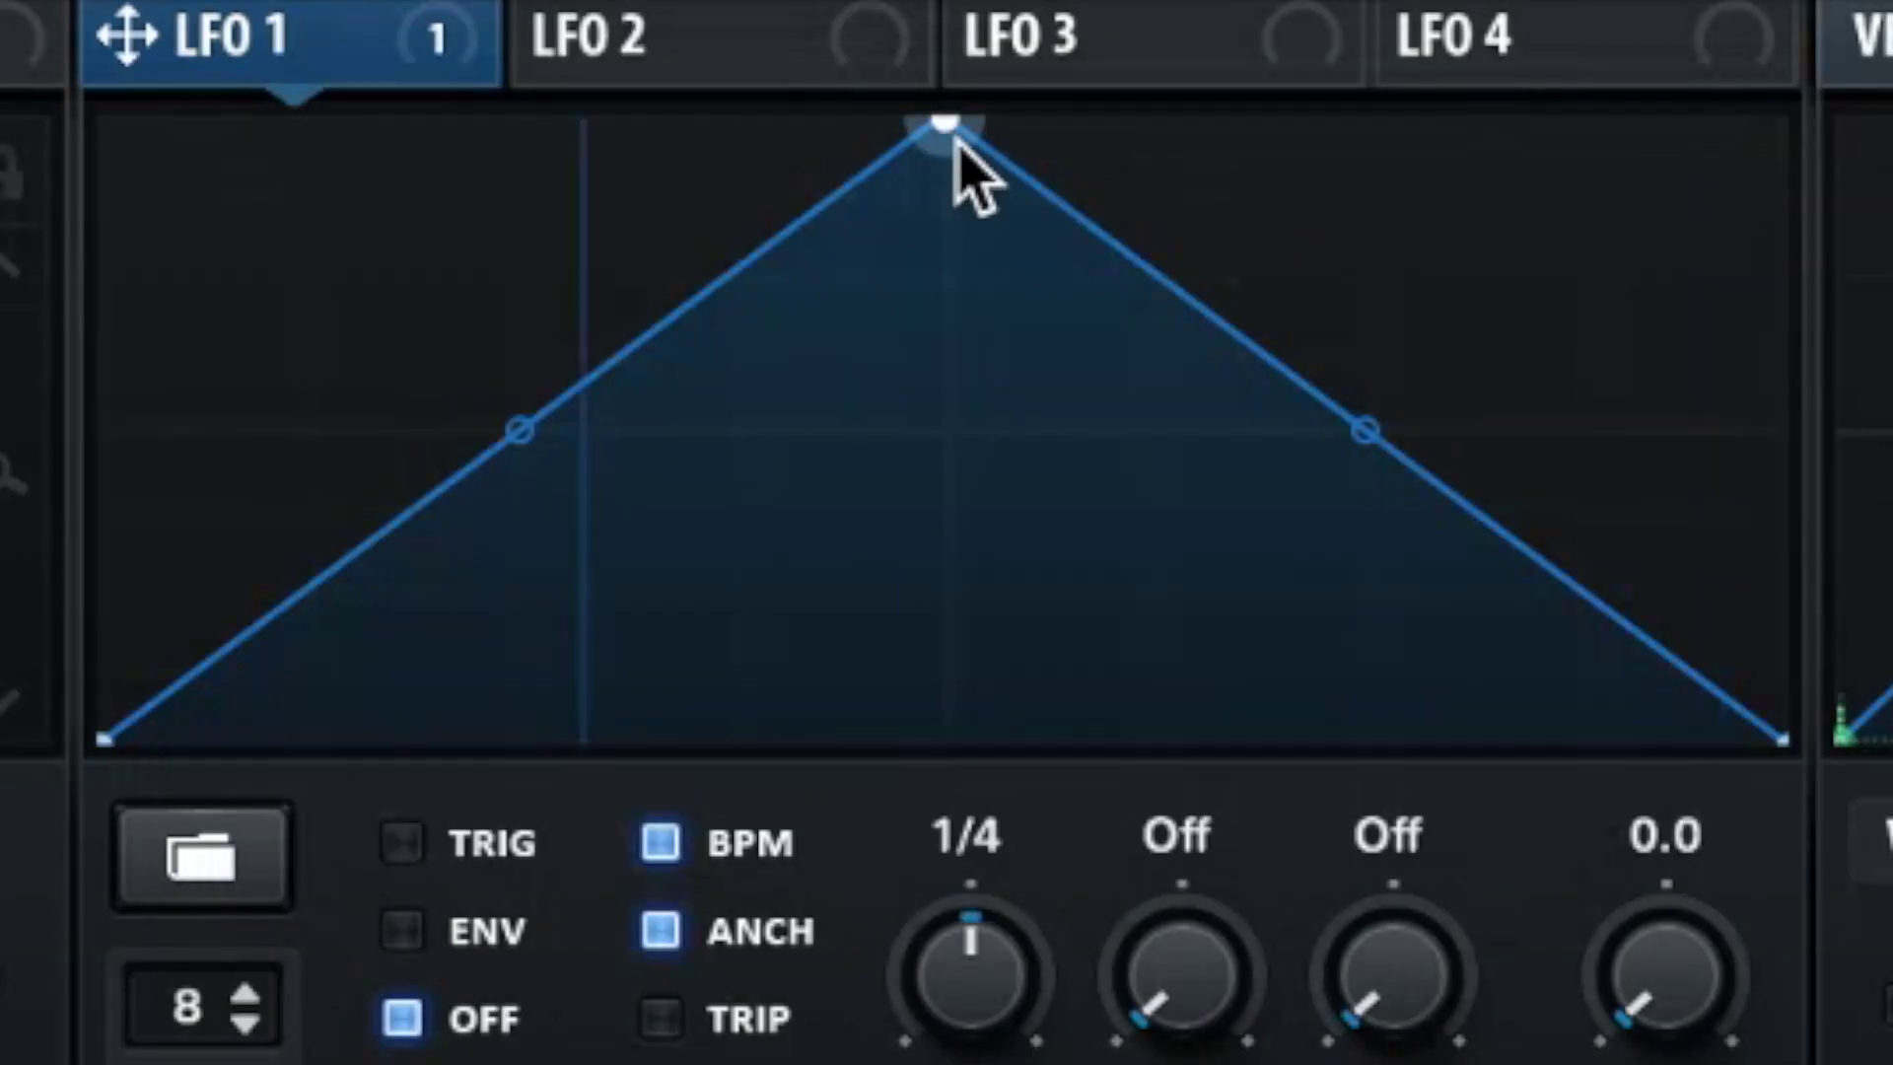
{"action": "left_click_drag", "start_coordinate": [1072, 687], "coordinate": [835, 683]}
{"action": "left_click", "coordinate": [921, 906]}
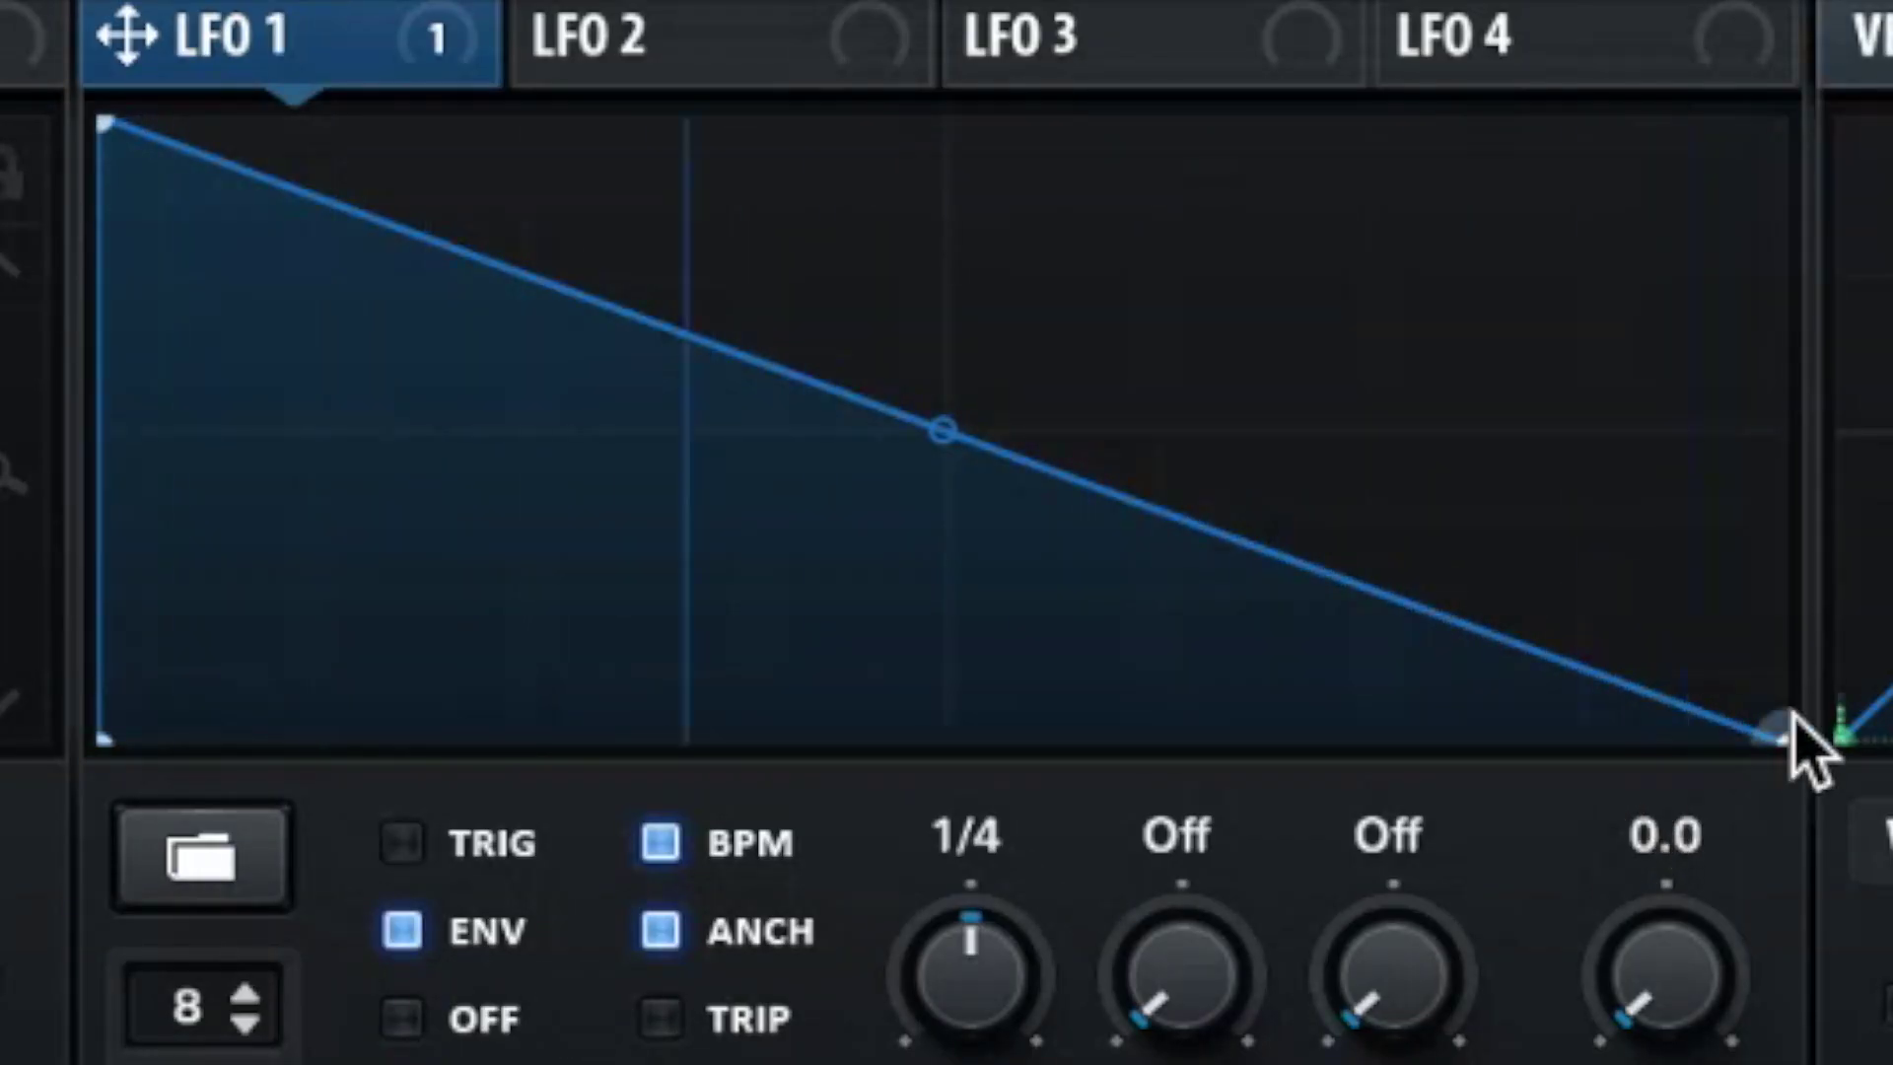
{"action": "left_click_drag", "start_coordinate": [1774, 749], "coordinate": [1833, 444]}
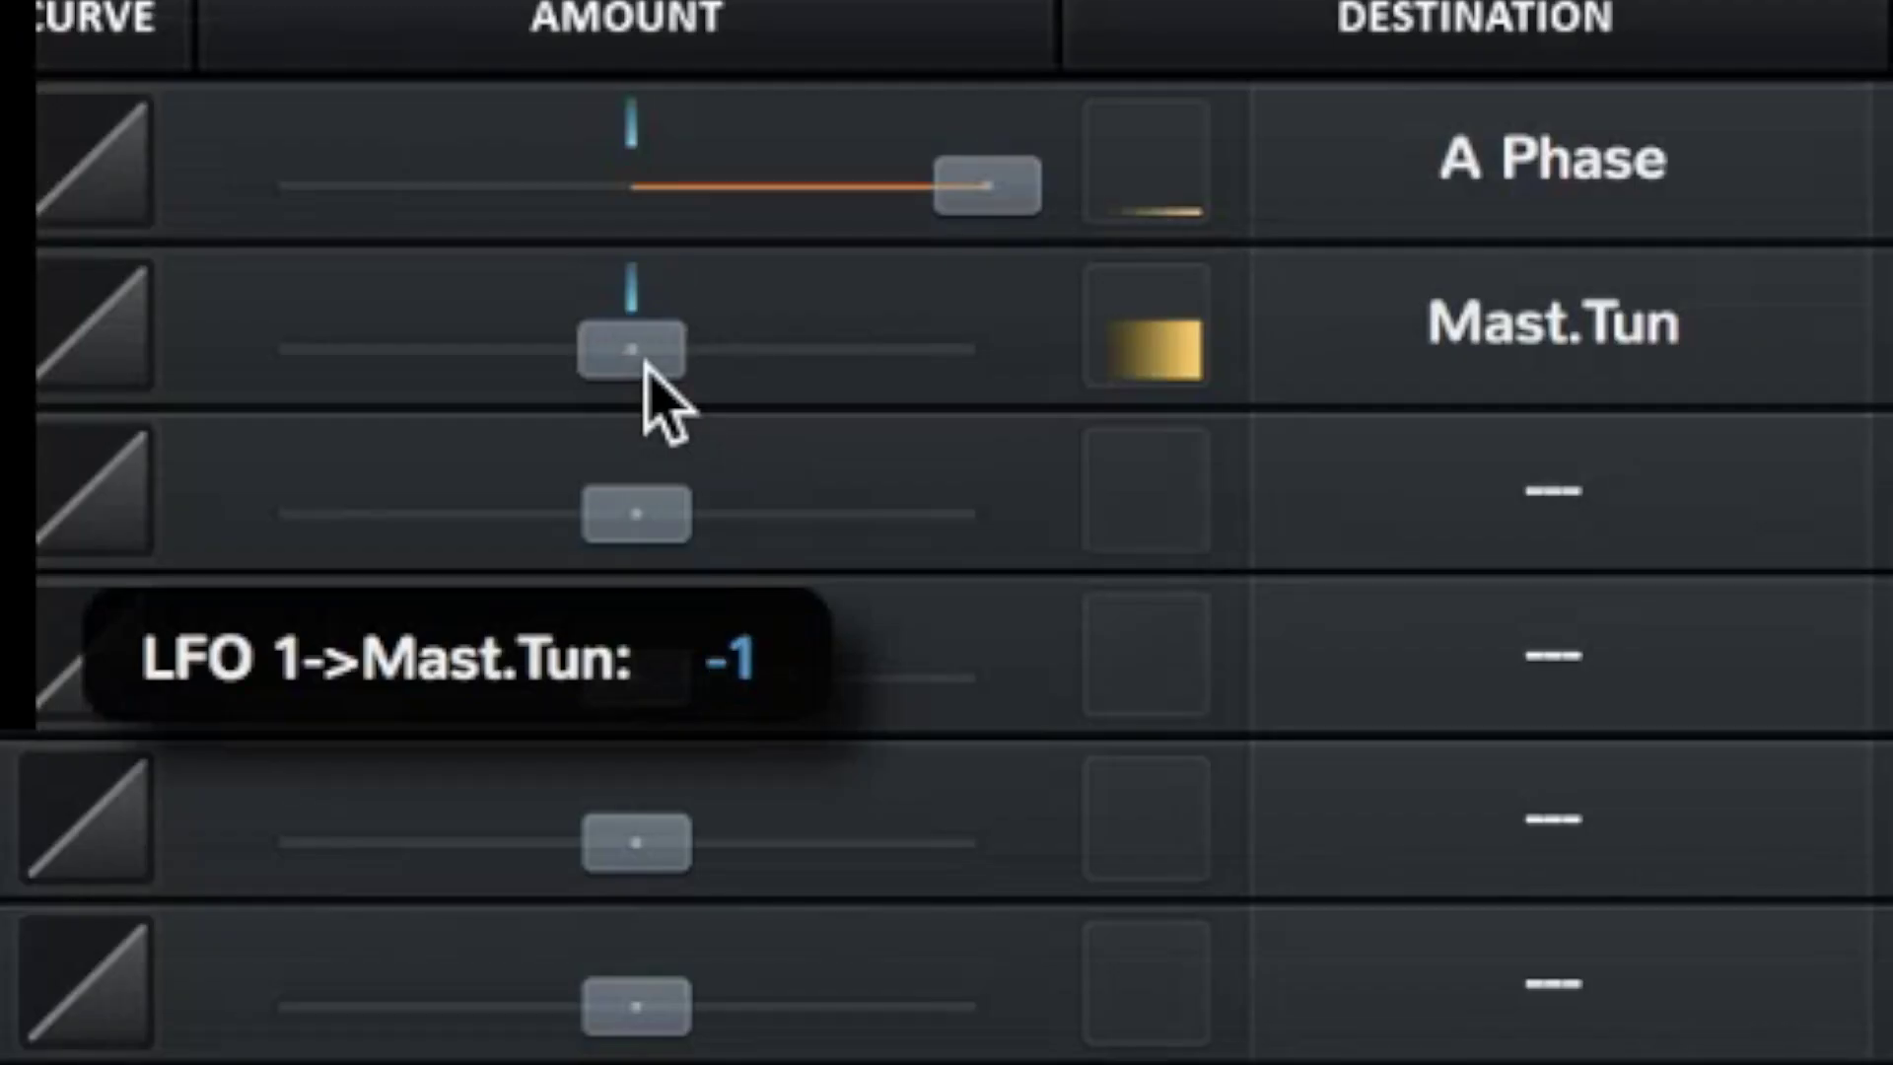
{"action": "left_click_drag", "start_coordinate": [634, 345], "coordinate": [723, 384]}
Step: Turn on the MG Low 12 filter for oscillators A and B, noise and sub, and adjust its cutoff
{"action": "mouse_move", "coordinate": [759, 939]}
{"action": "left_mouse_down"}
{"action": "mouse_move", "coordinate": [746, 996]}
{"action": "mouse_move", "coordinate": [764, 1025]}
{"action": "left_mouse_up"}
{"action": "mouse_move", "coordinate": [49, 219]}
{"action": "left_mouse_down"}
{"action": "mouse_move", "coordinate": [59, 286]}
{"action": "mouse_move", "coordinate": [27, 337]}
{"action": "left_mouse_up"}
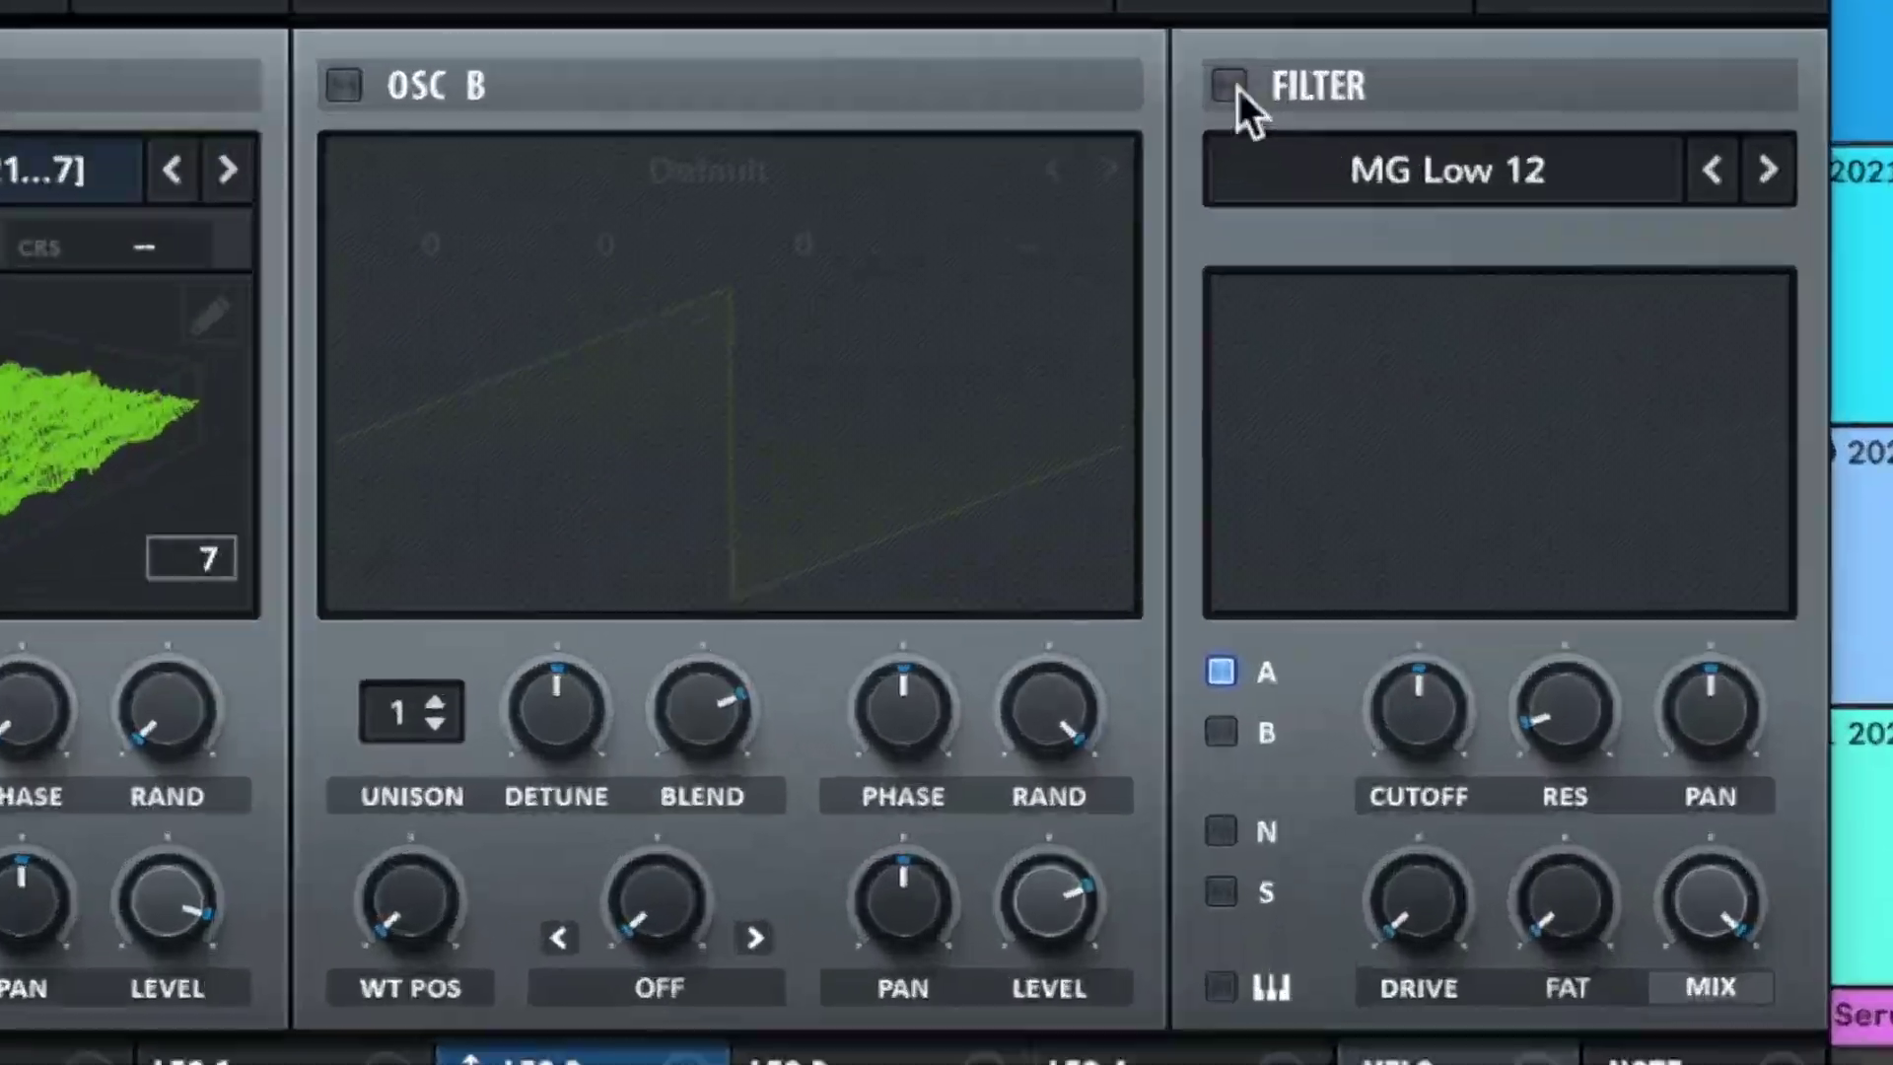
{"action": "left_click", "coordinate": [1236, 87]}
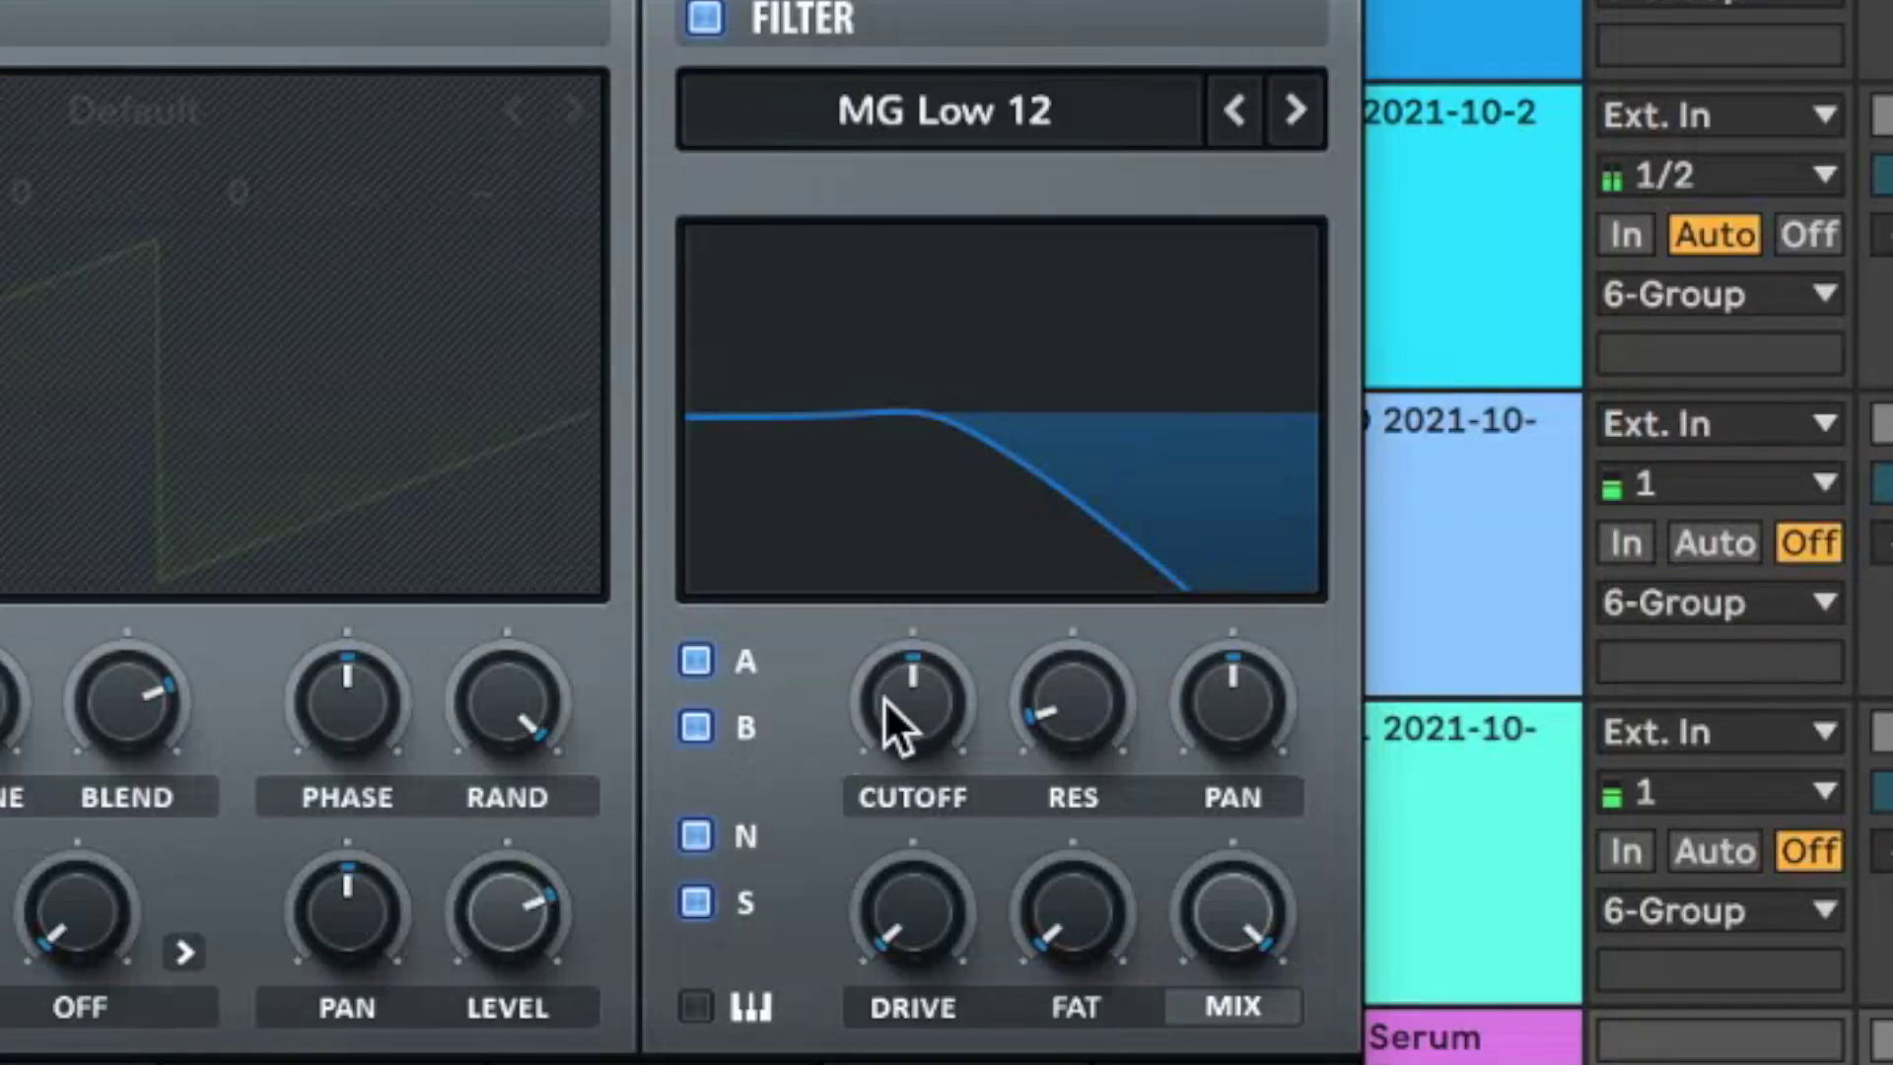
{"action": "left_click_drag", "start_coordinate": [884, 698], "coordinate": [971, 424]}
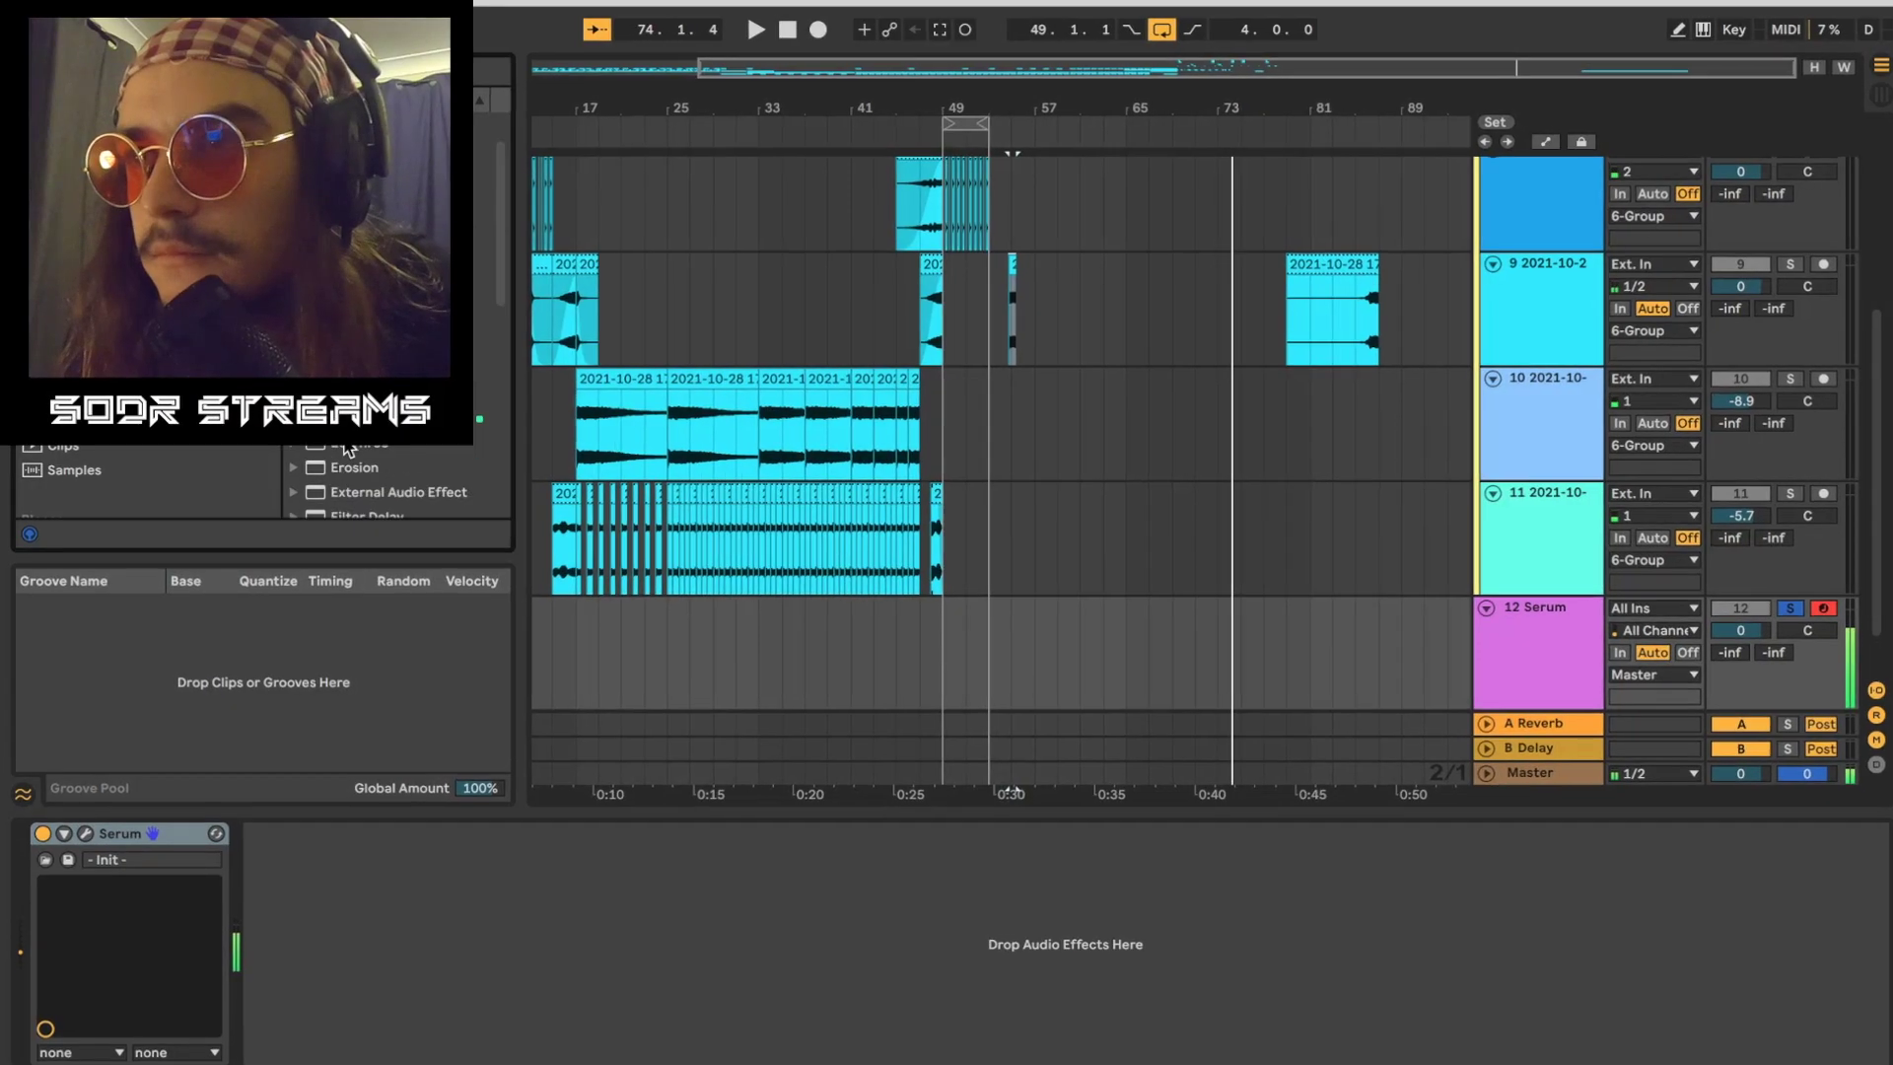
Step: Add a Saturator after Serum and set its drive to 10.9 dB
{"action": "scroll", "coordinate": [347, 448], "scroll_direction": "up", "scroll_amount": 2}
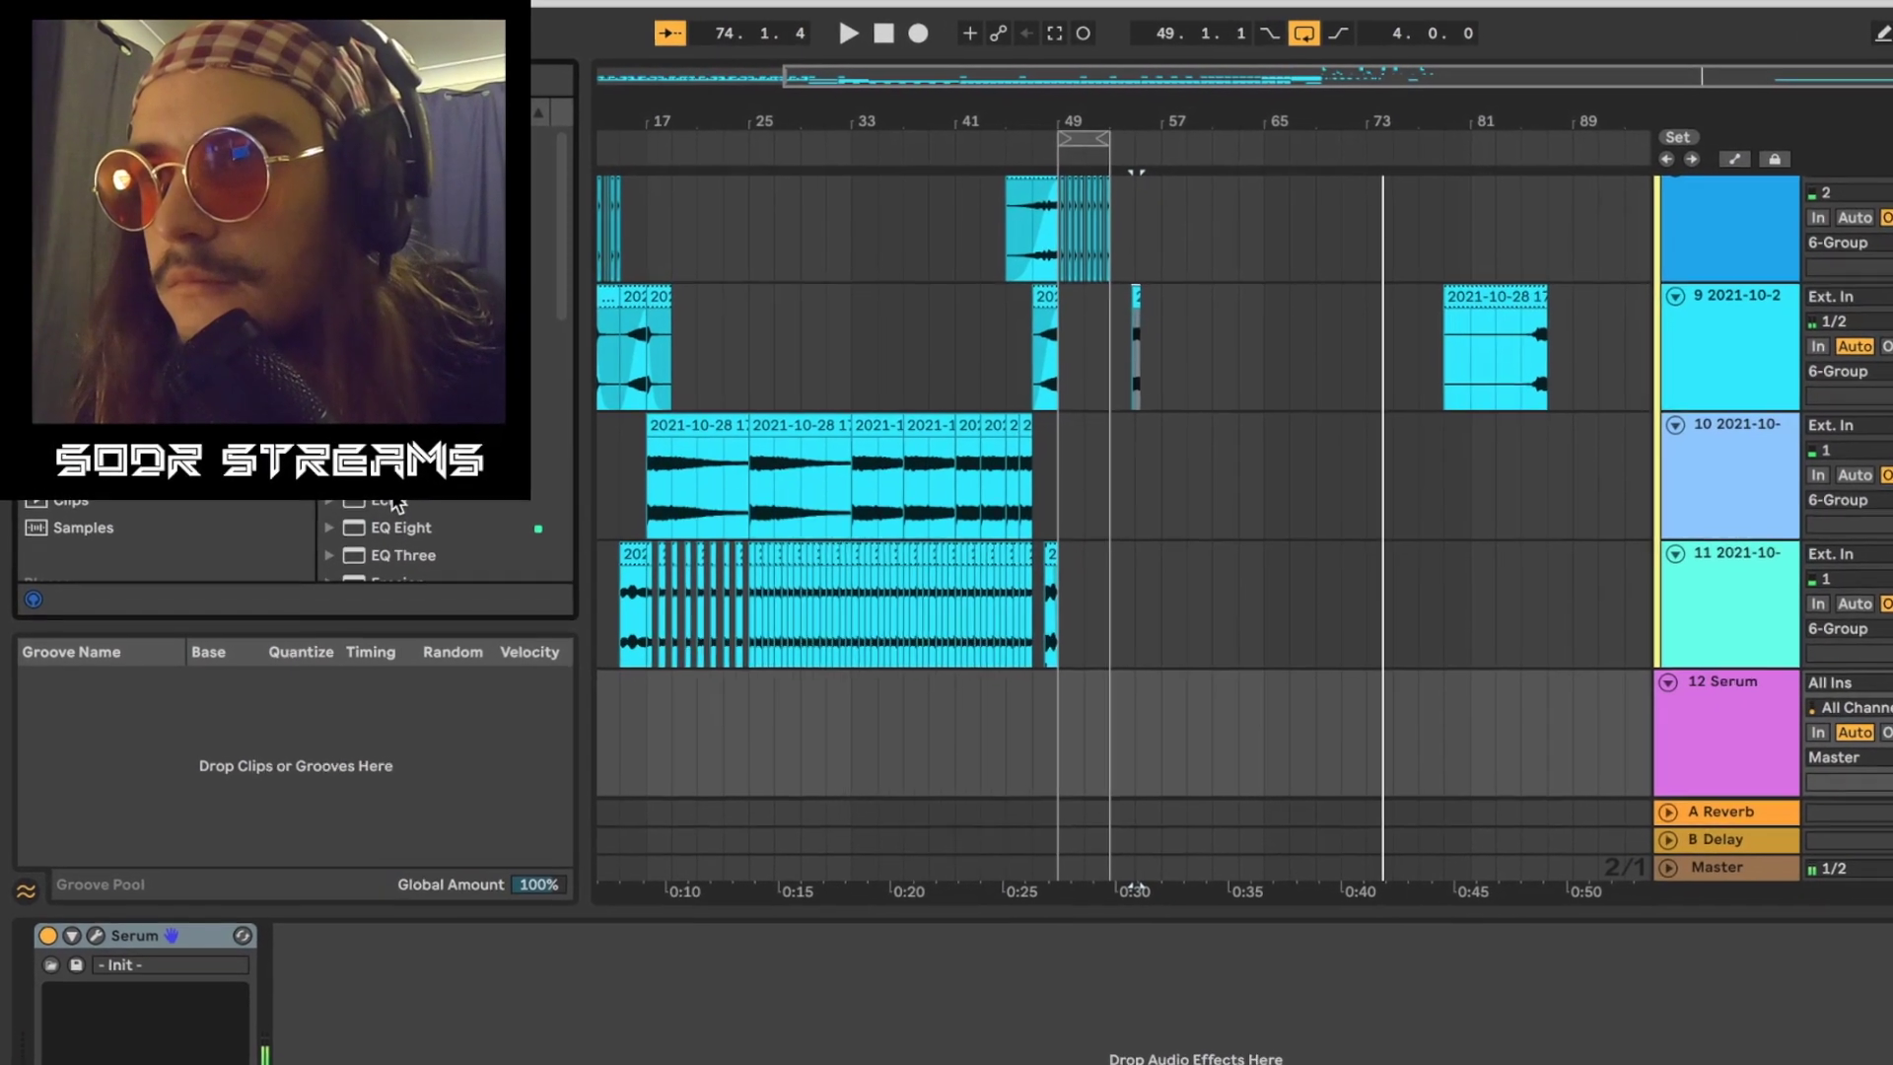
{"action": "scroll", "coordinate": [379, 481], "scroll_direction": "down", "scroll_amount": 10}
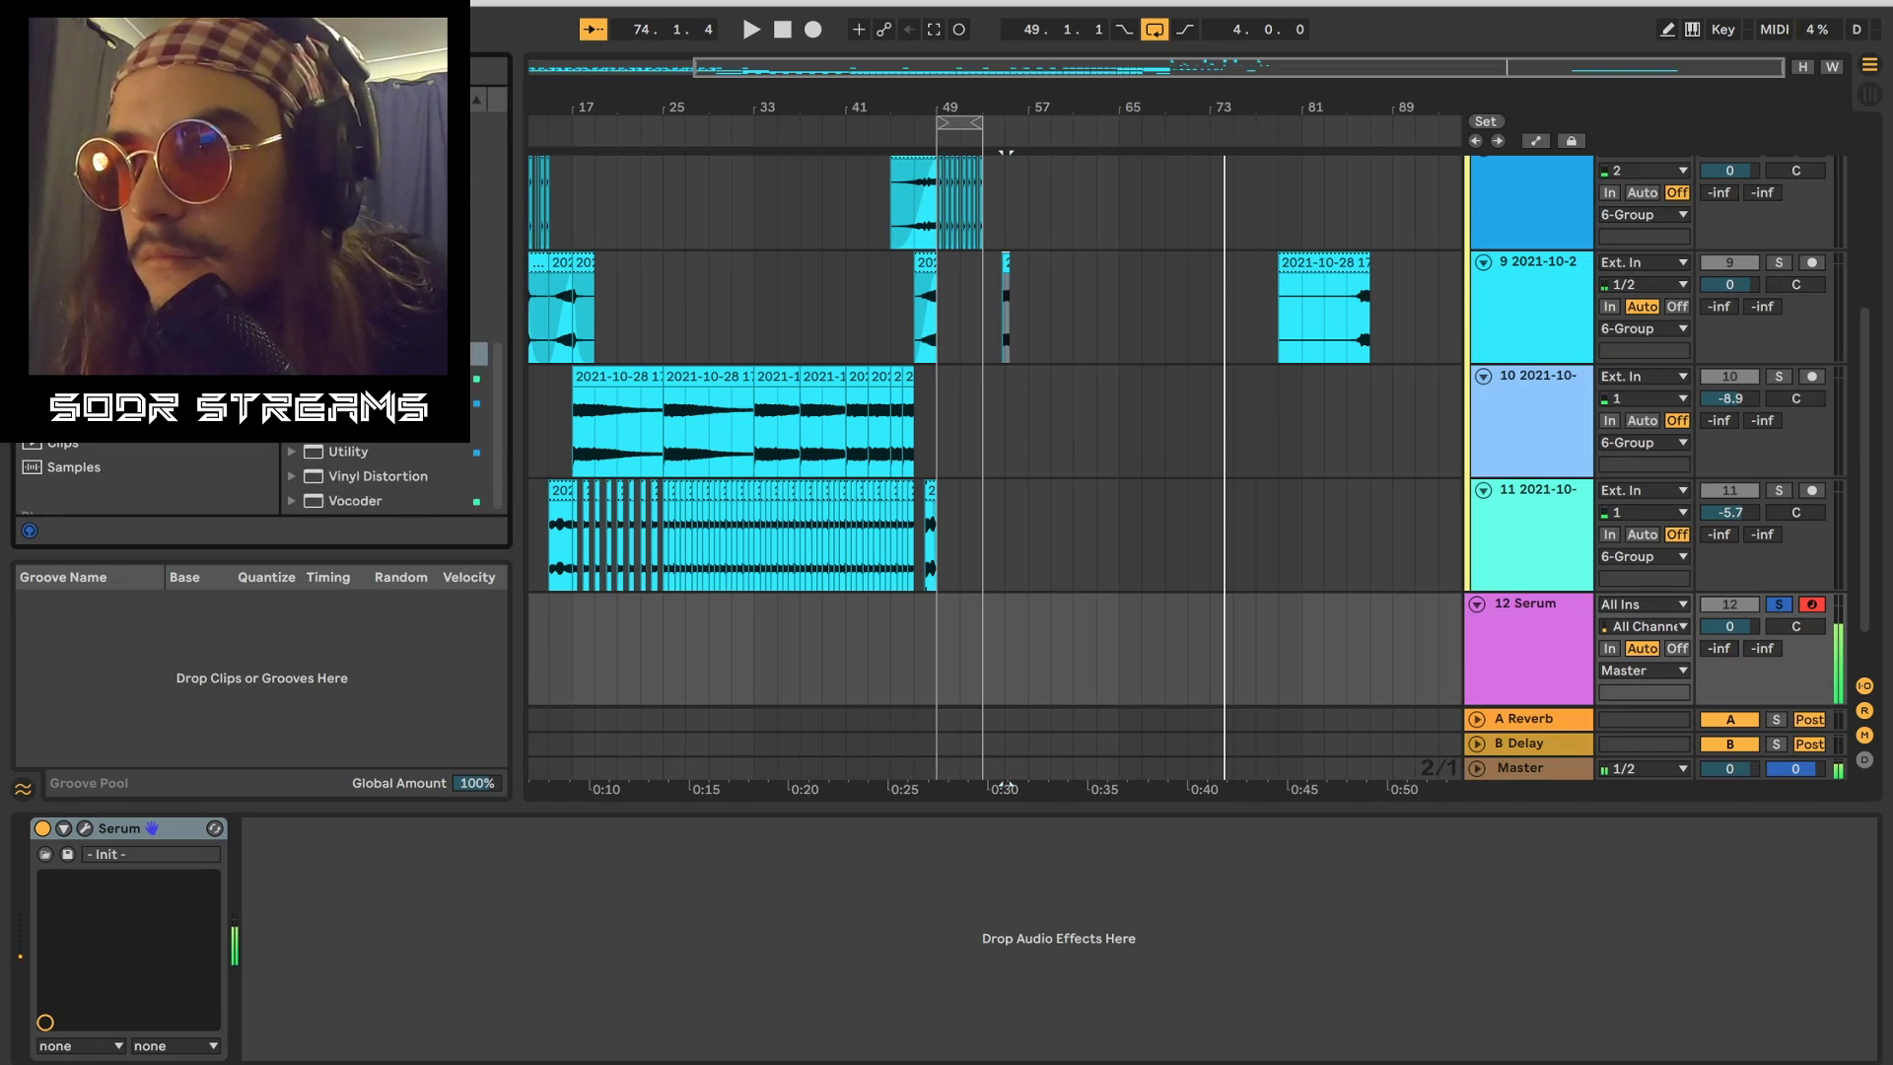
{"action": "double_click", "coordinate": [366, 379]}
{"action": "left_click_drag", "start_coordinate": [277, 883], "coordinate": [277, 868]}
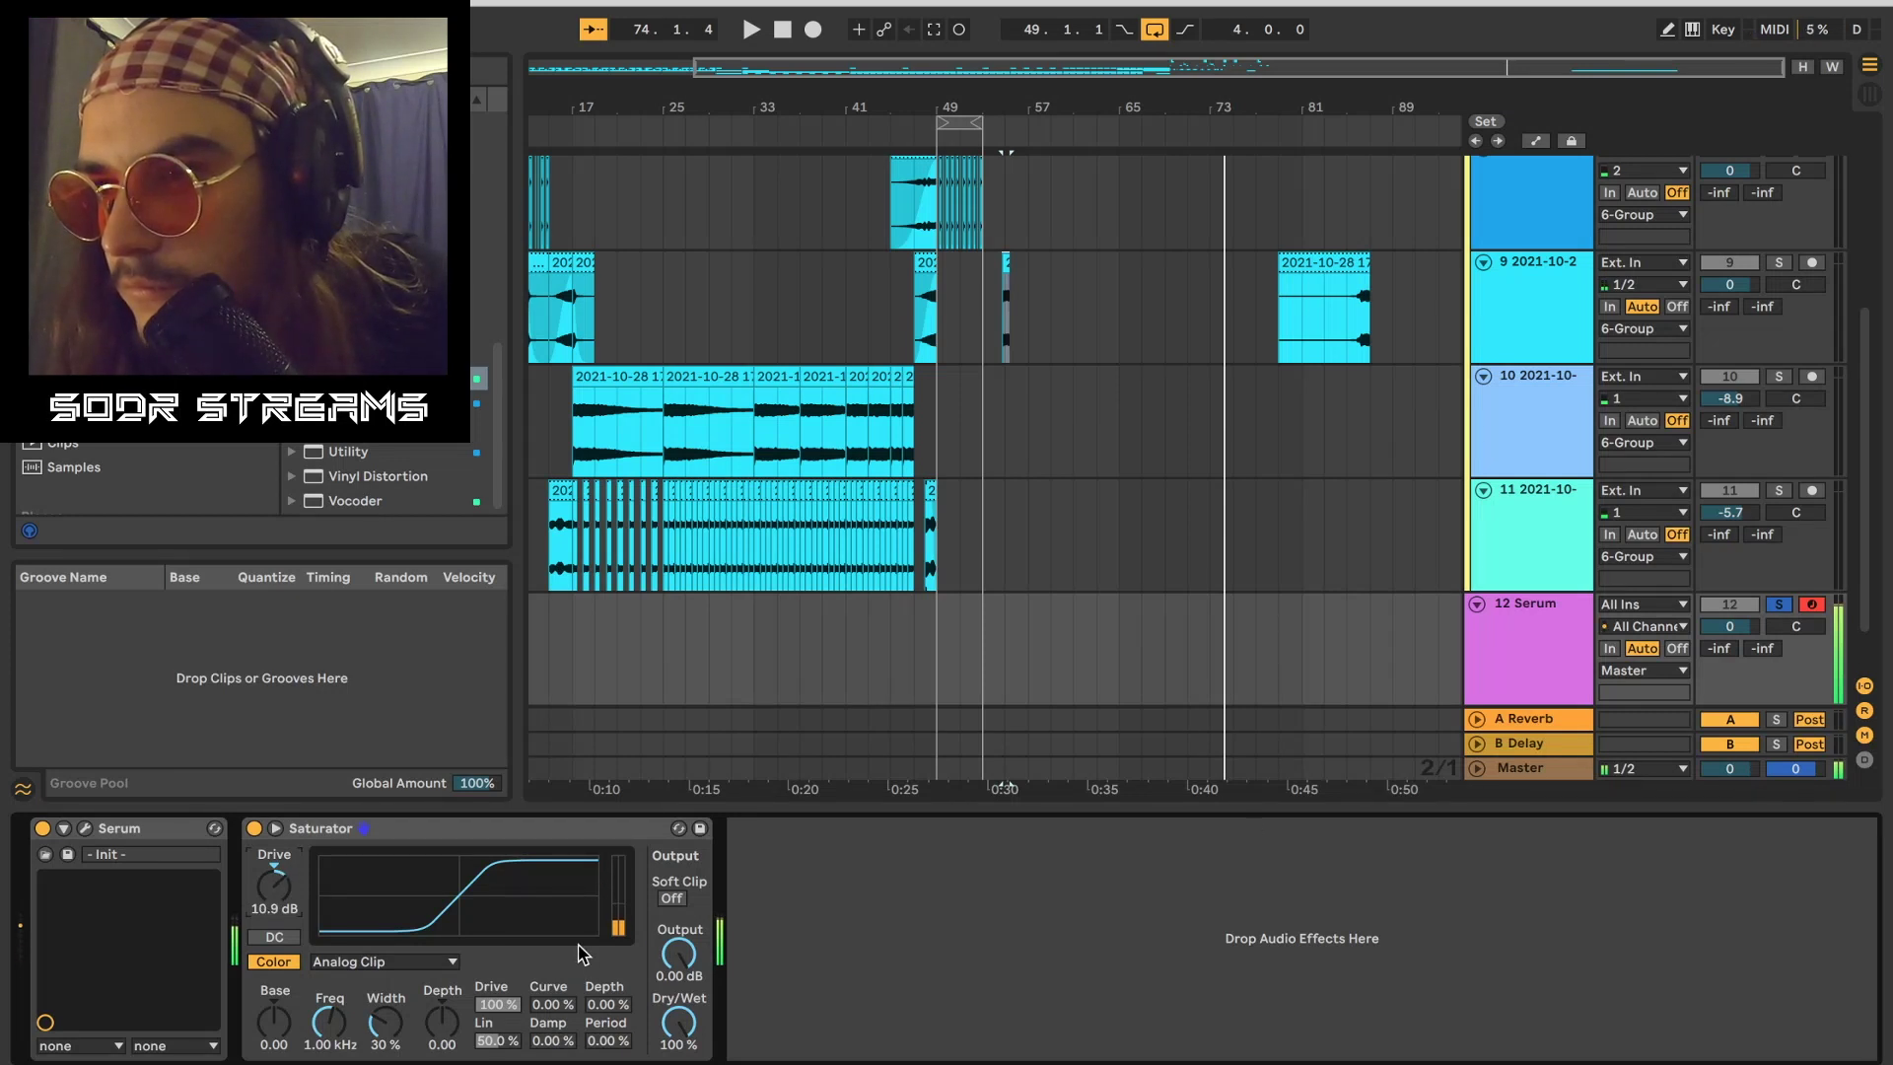
{"action": "key", "text": "XF86AudioLowerVolume"}
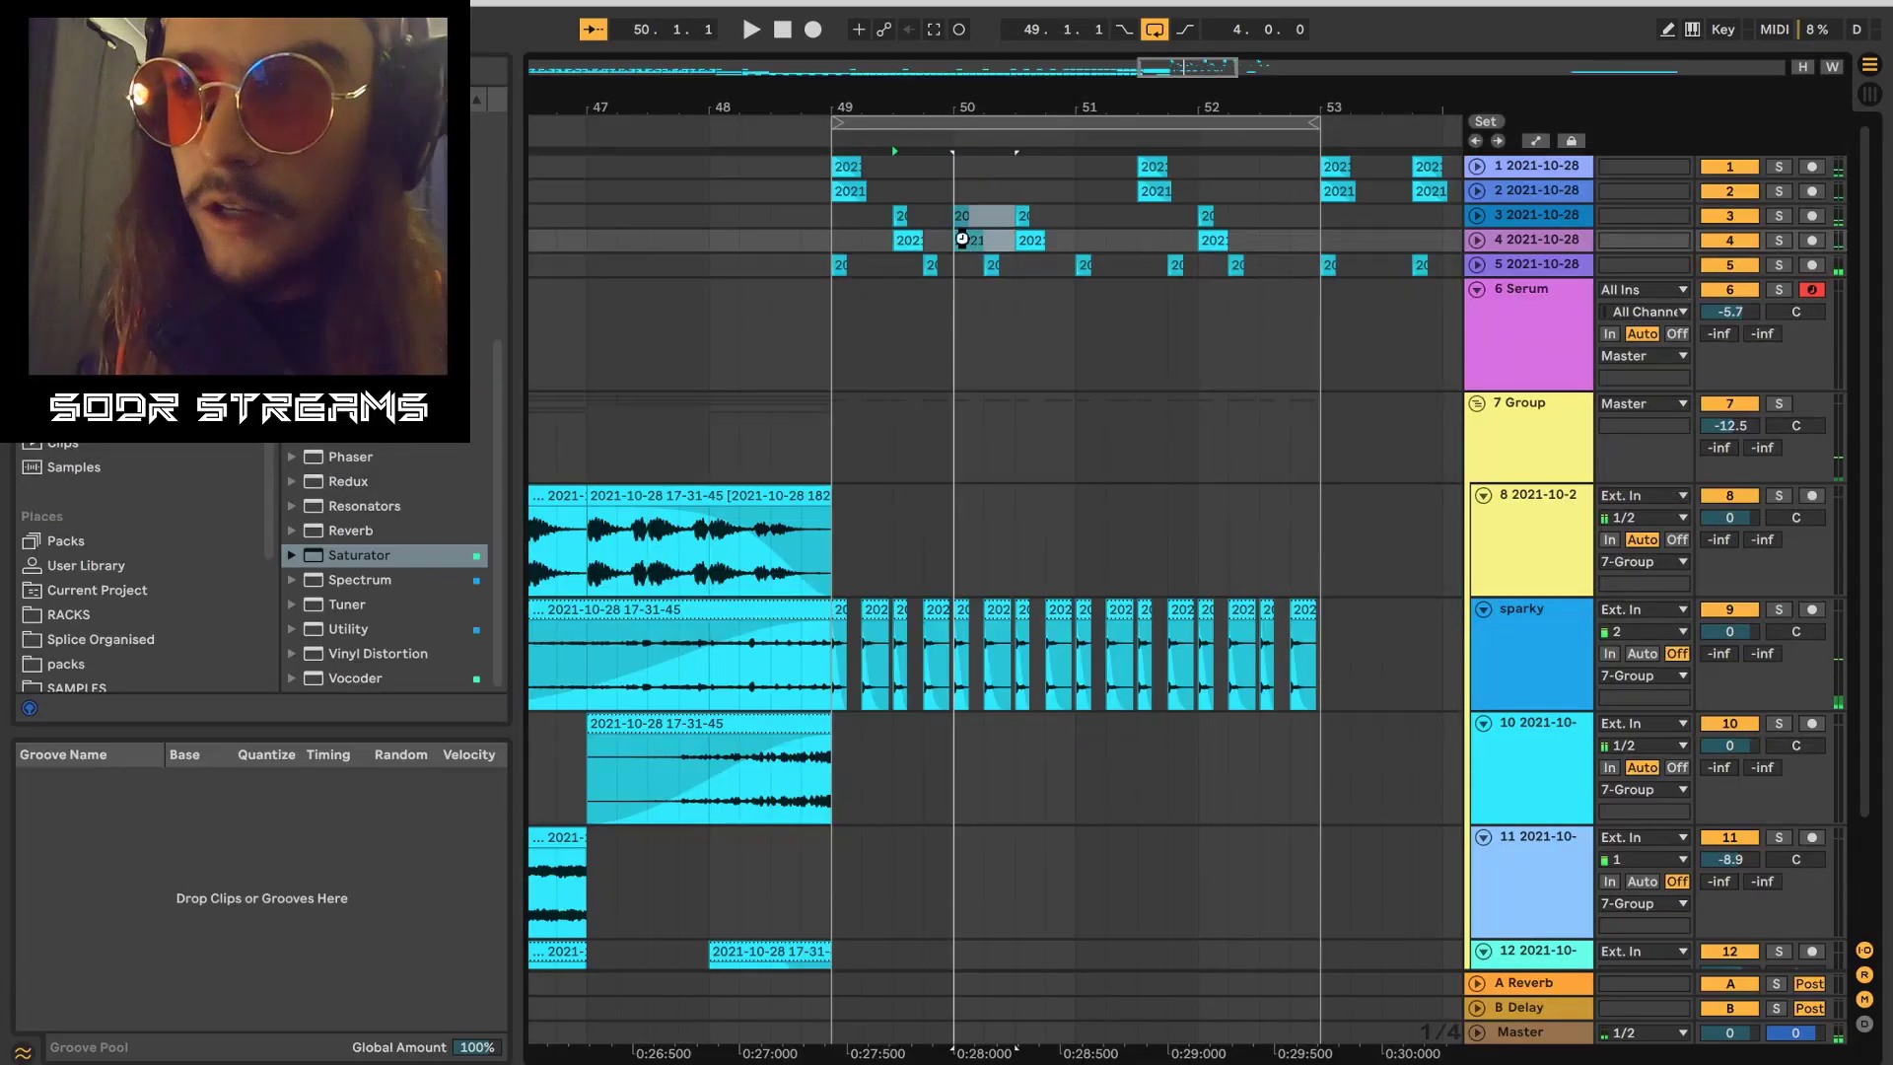
Step: Delete the surplus hits on tracks 3 and 4, keeping only the ones at bars 50 and 52
{"action": "left_click_drag", "start_coordinate": [964, 244], "coordinate": [966, 243]}
{"action": "left_click", "coordinate": [1020, 242]}
{"action": "key", "text": "Delete"}
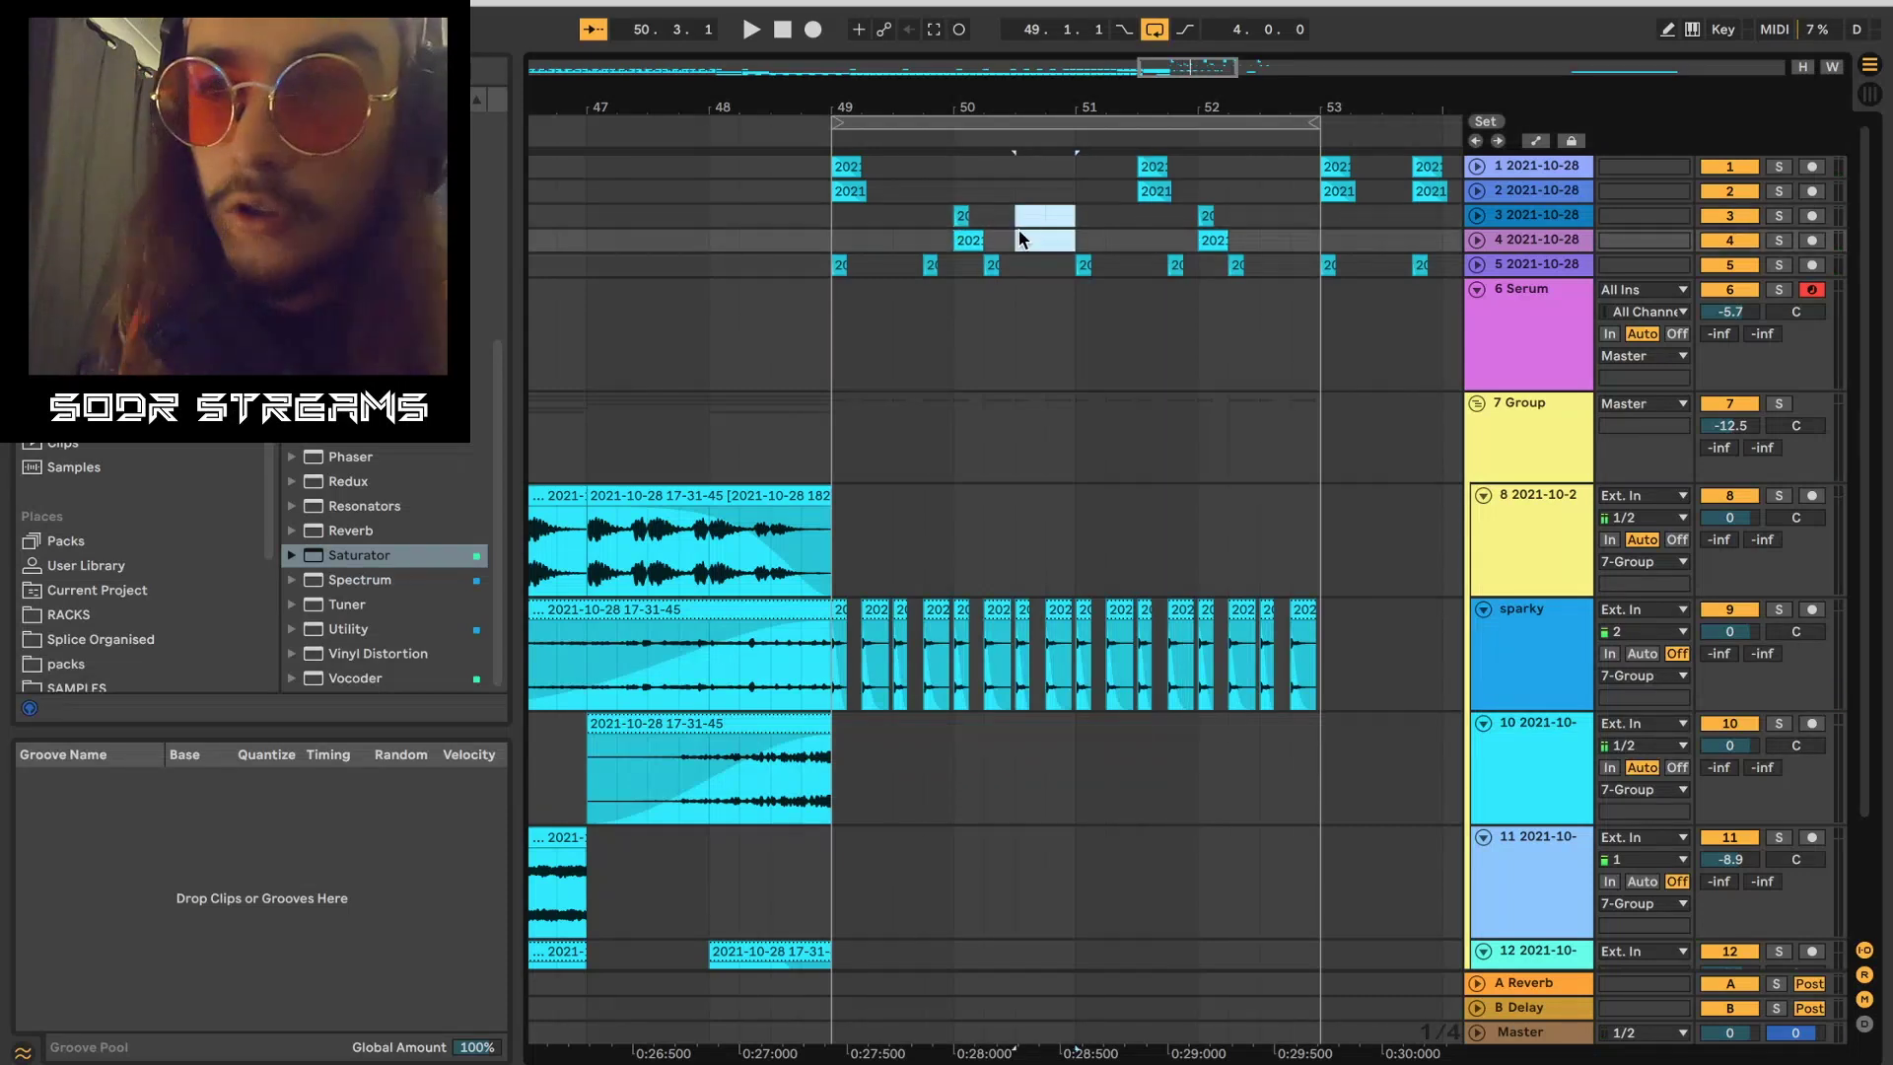
{"action": "key", "text": "super+f"}
{"action": "type", "text": "original cont"}
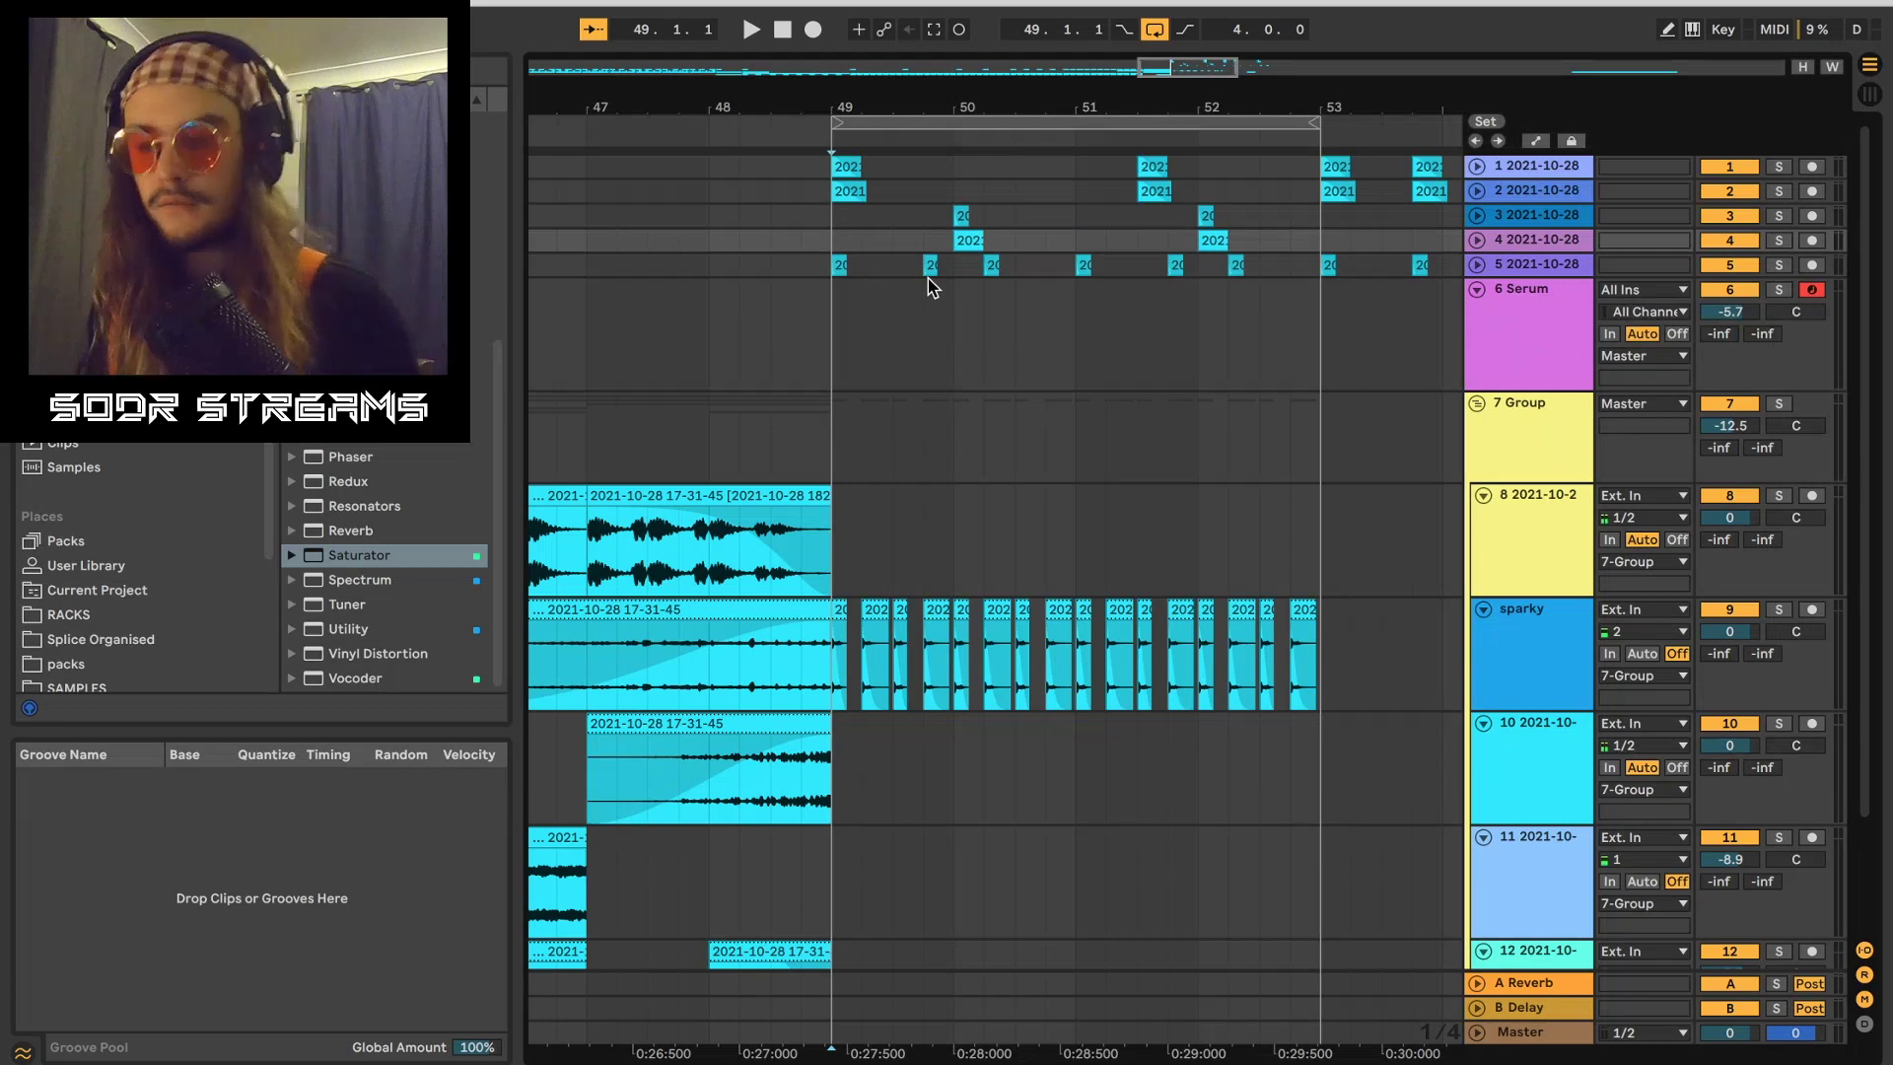
Step: Rebuild the sparky track's pattern over bars 49 to 52 with duplicated hits every half bar while the loop plays
{"action": "key", "text": "space"}
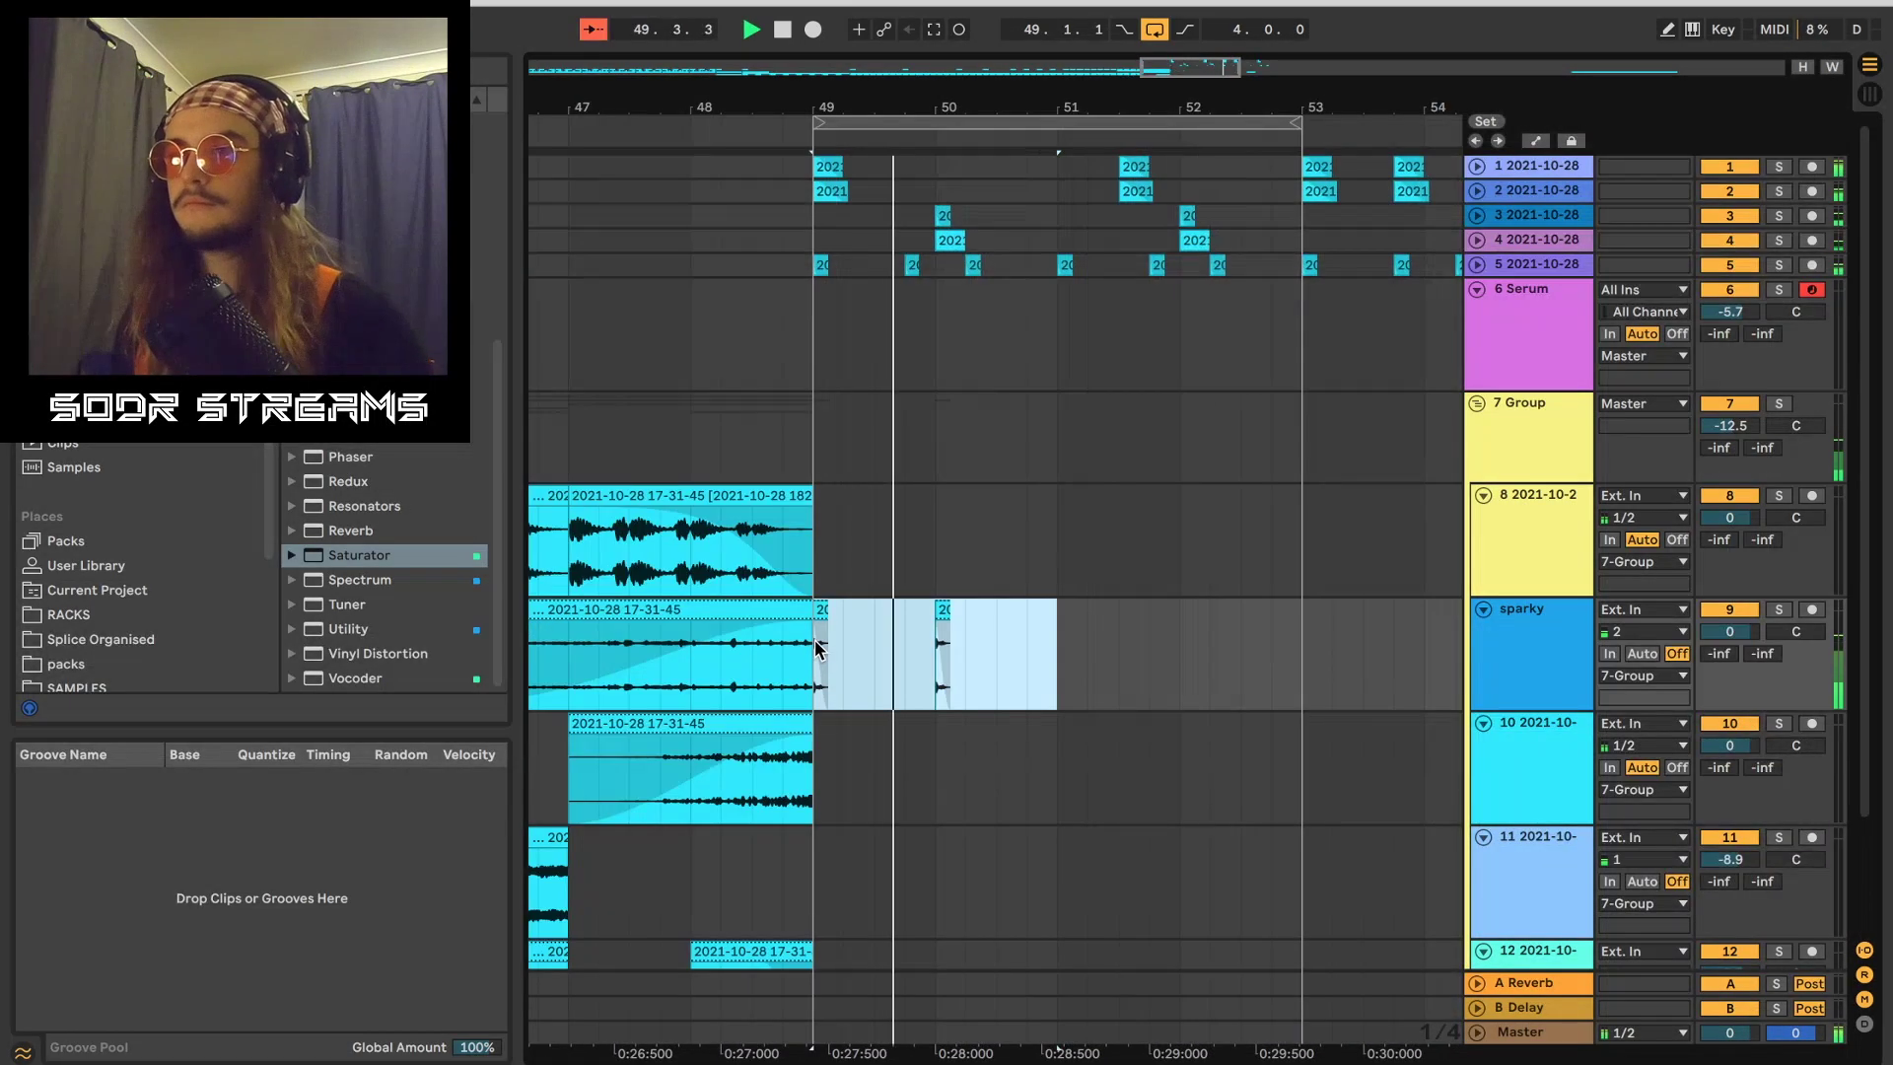
{"action": "key", "text": "ctrl+d"}
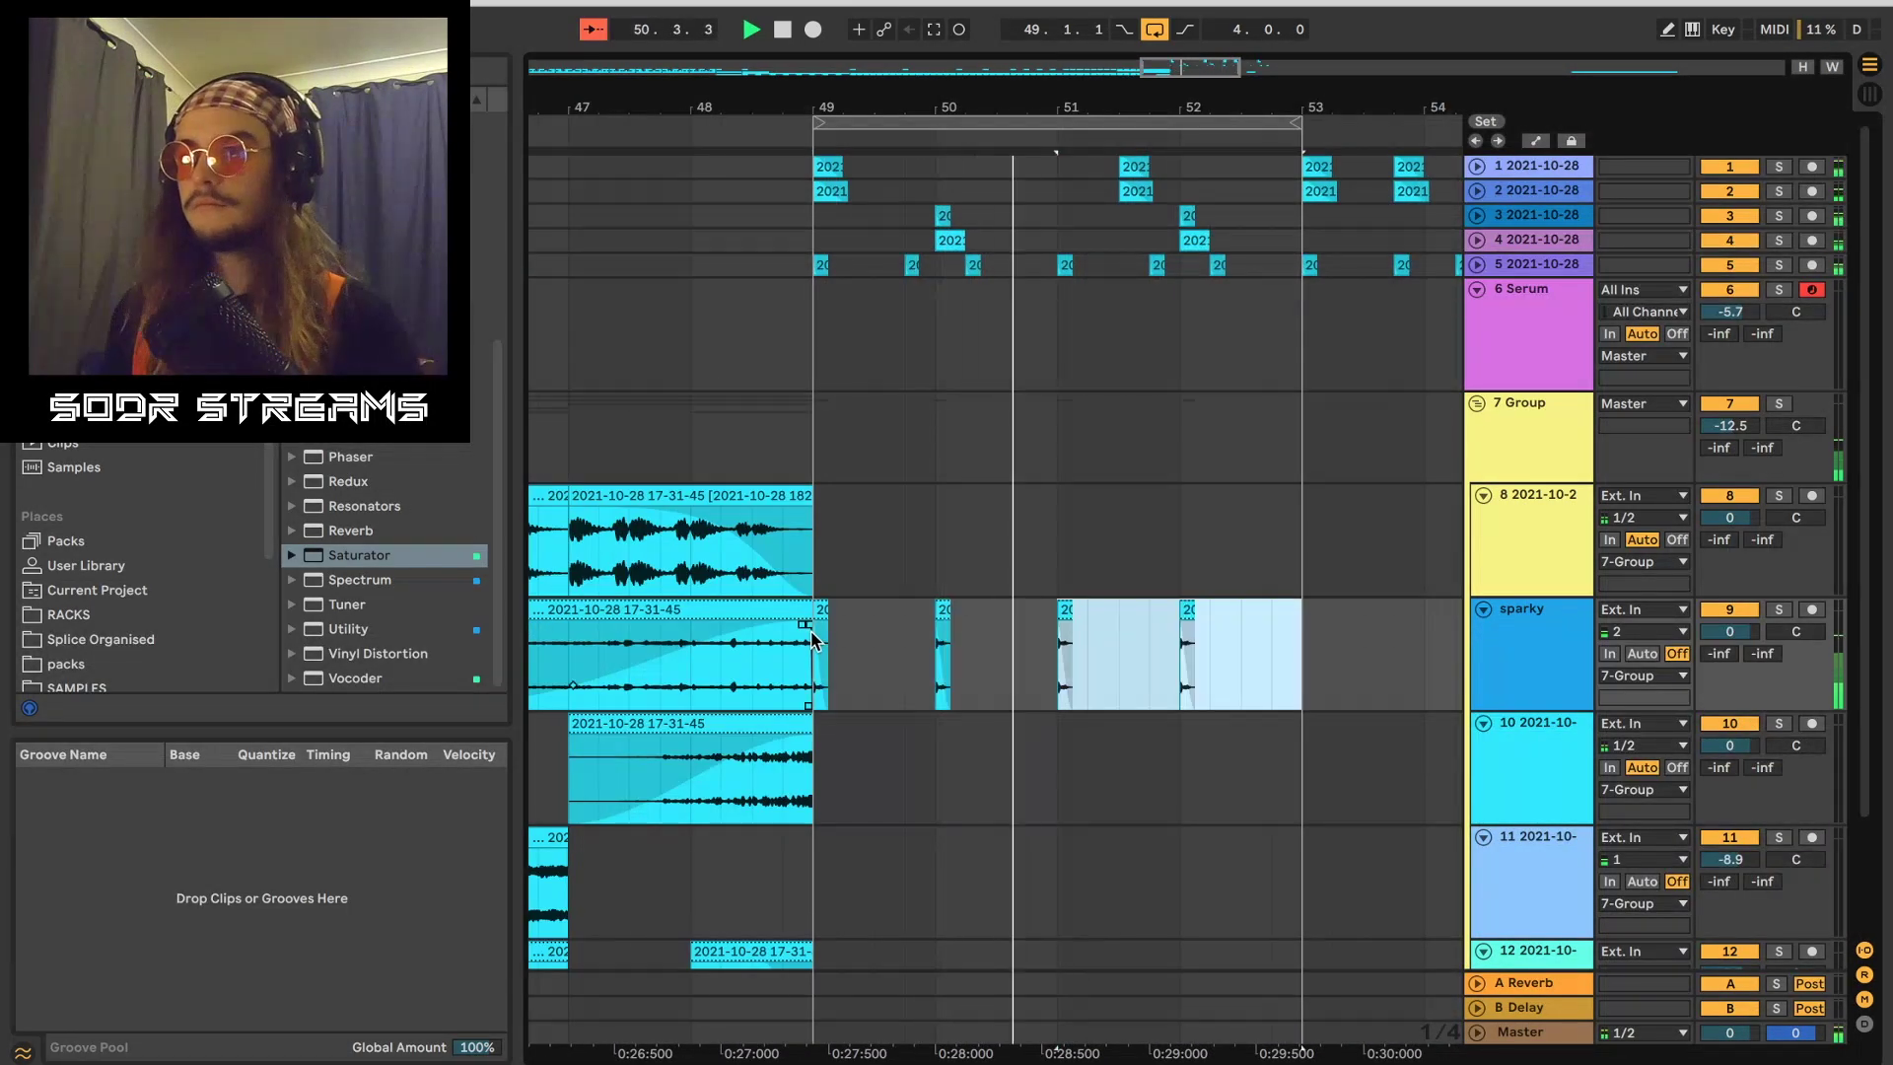
{"action": "left_click_drag", "start_coordinate": [874, 642], "coordinate": [793, 650]}
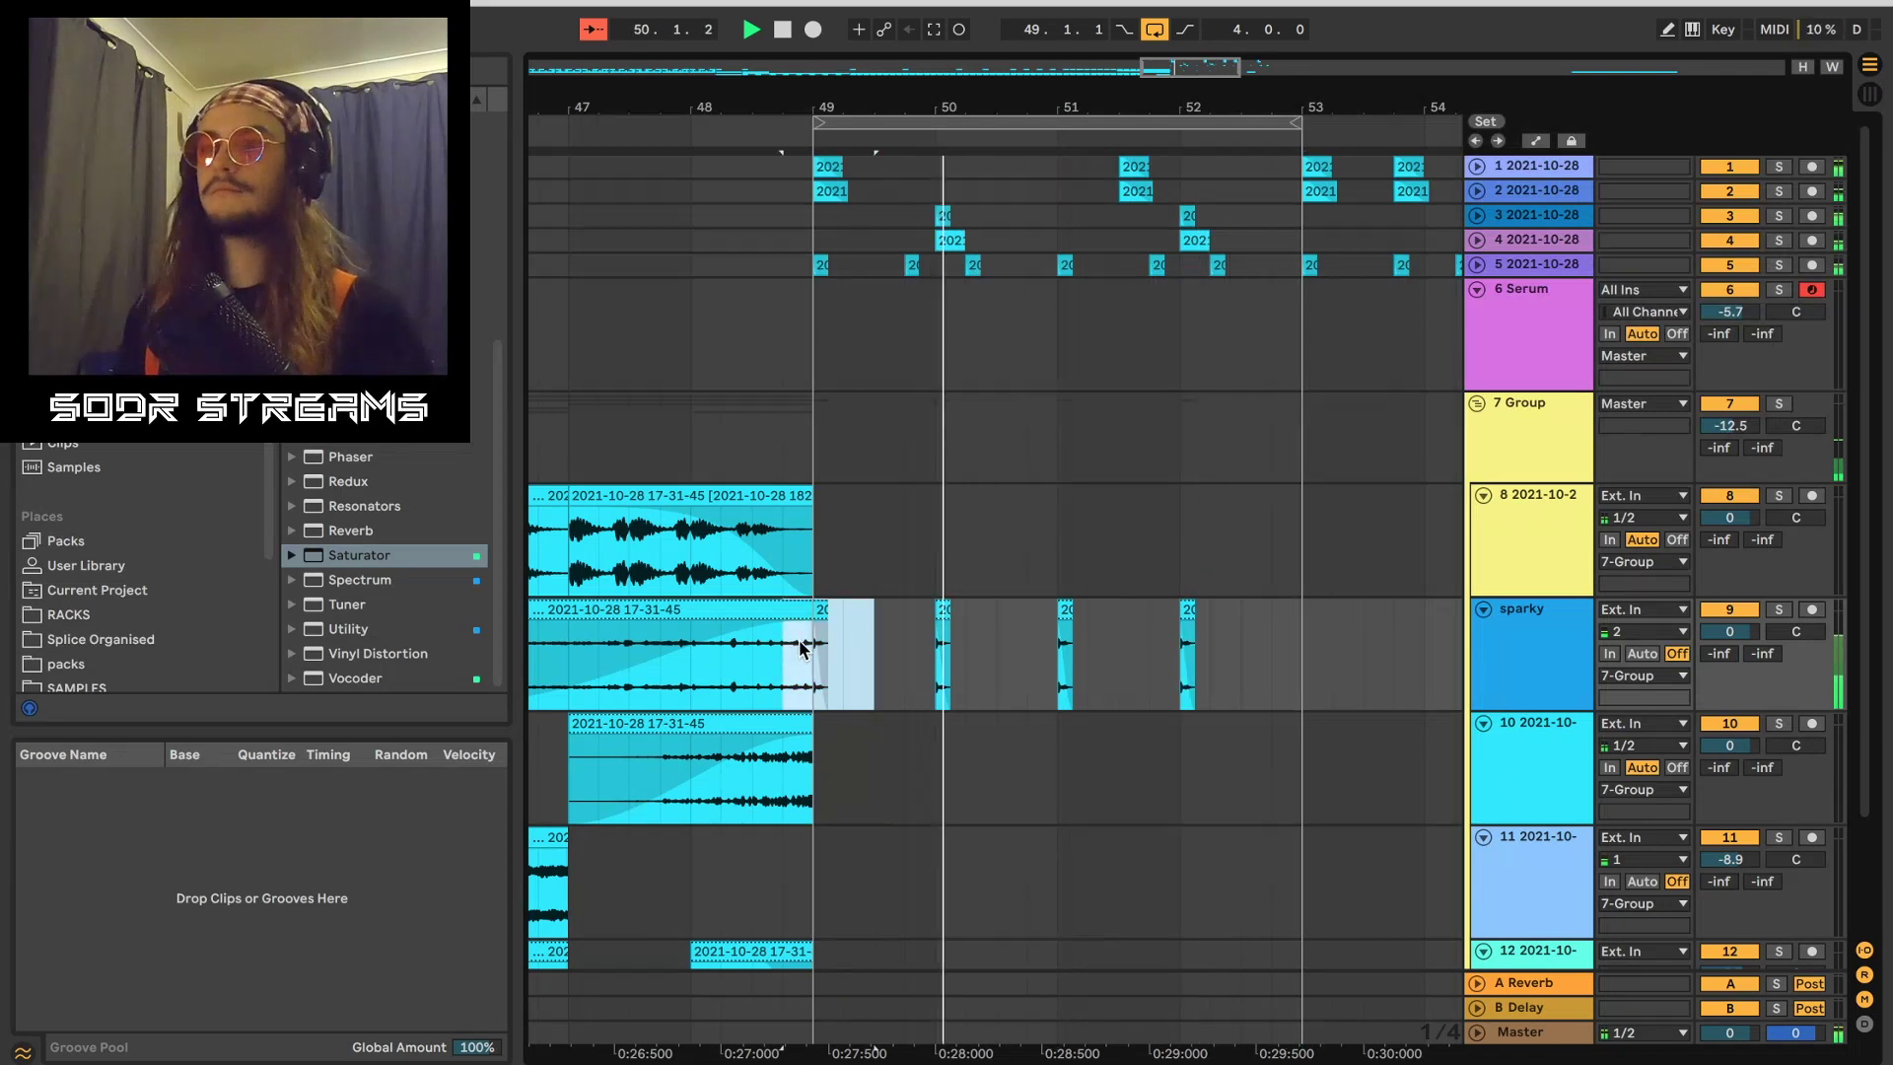
{"action": "key", "text": "ctrl+d"}
{"action": "key", "text": "ctrl+d"}
{"action": "key", "text": "ctrl+d"}
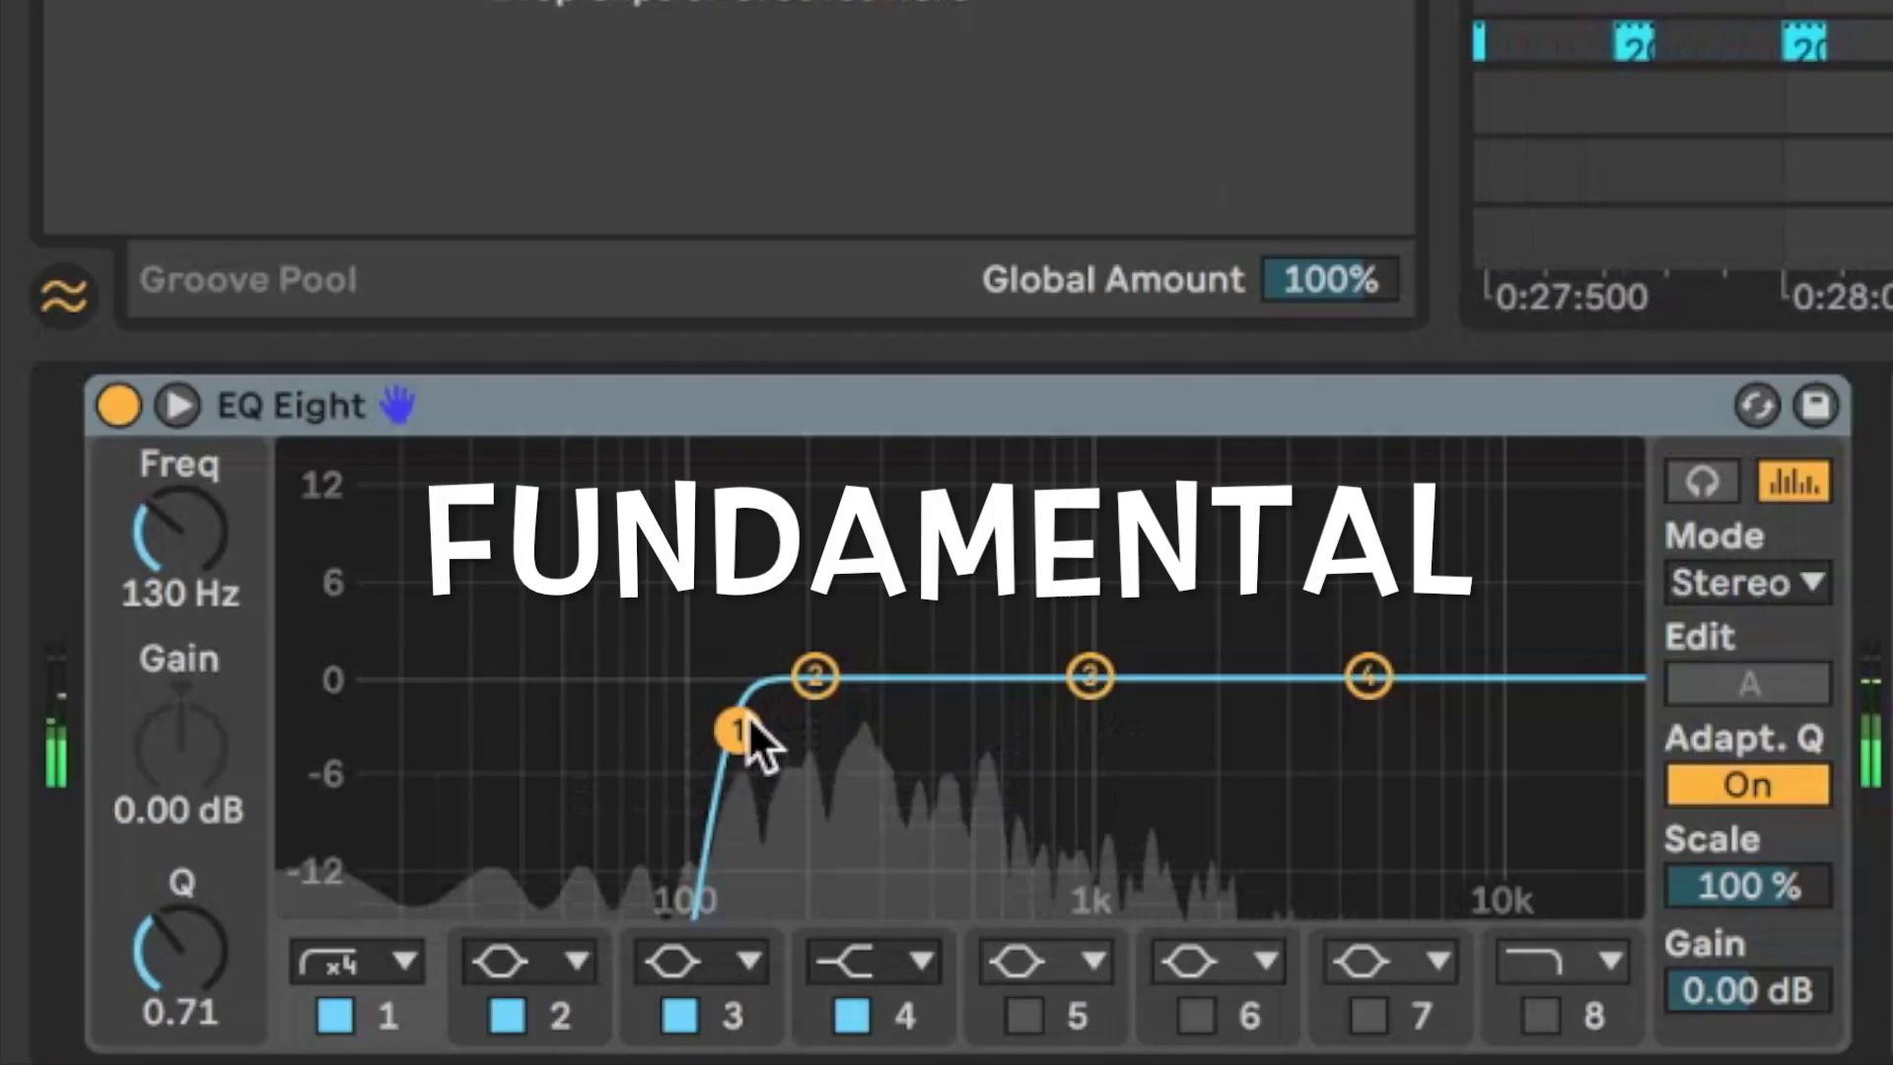
Step: In EQ Eight, raise the high-pass cutoff and boost band 2 by 11.3 dB at 1.38 kHz
{"action": "left_click_drag", "start_coordinate": [741, 729], "coordinate": [896, 529]}
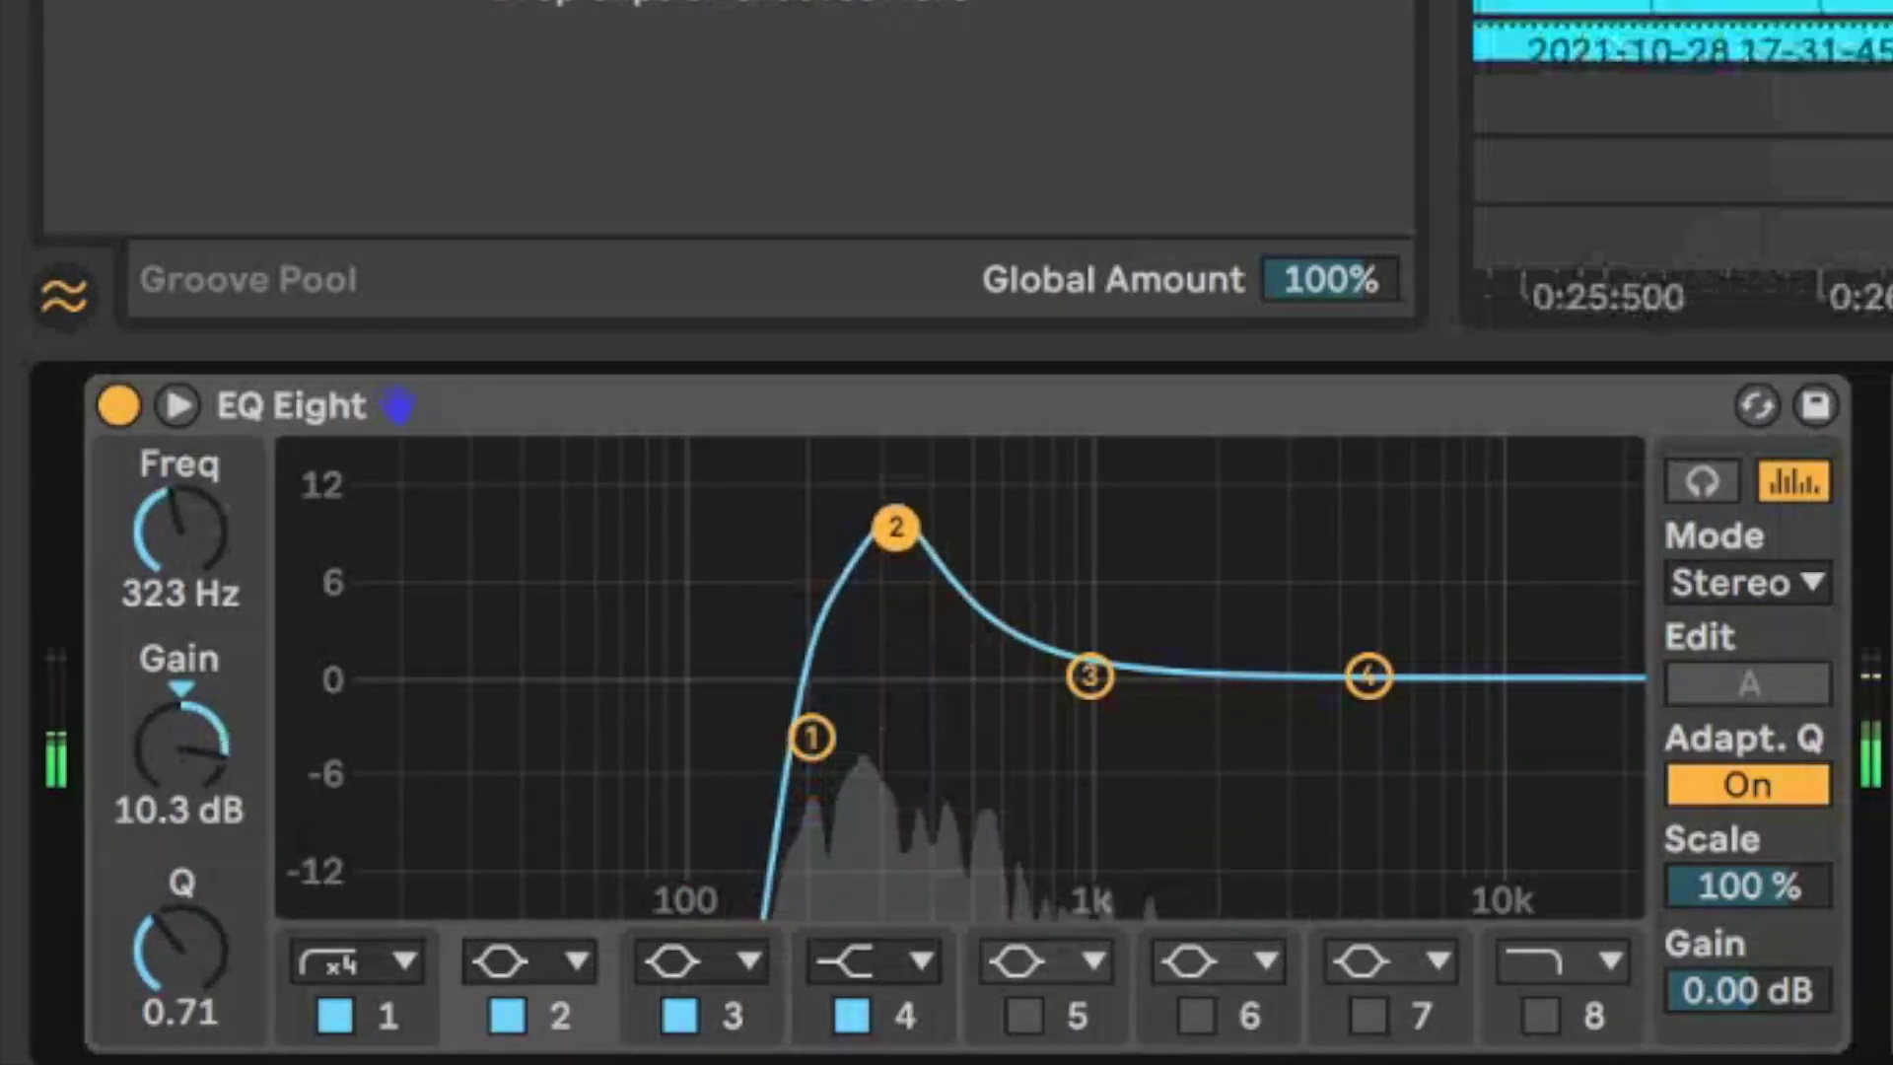
{"action": "left_click_drag", "start_coordinate": [818, 726], "coordinate": [884, 733]}
{"action": "left_click_drag", "start_coordinate": [896, 529], "coordinate": [1152, 512]}
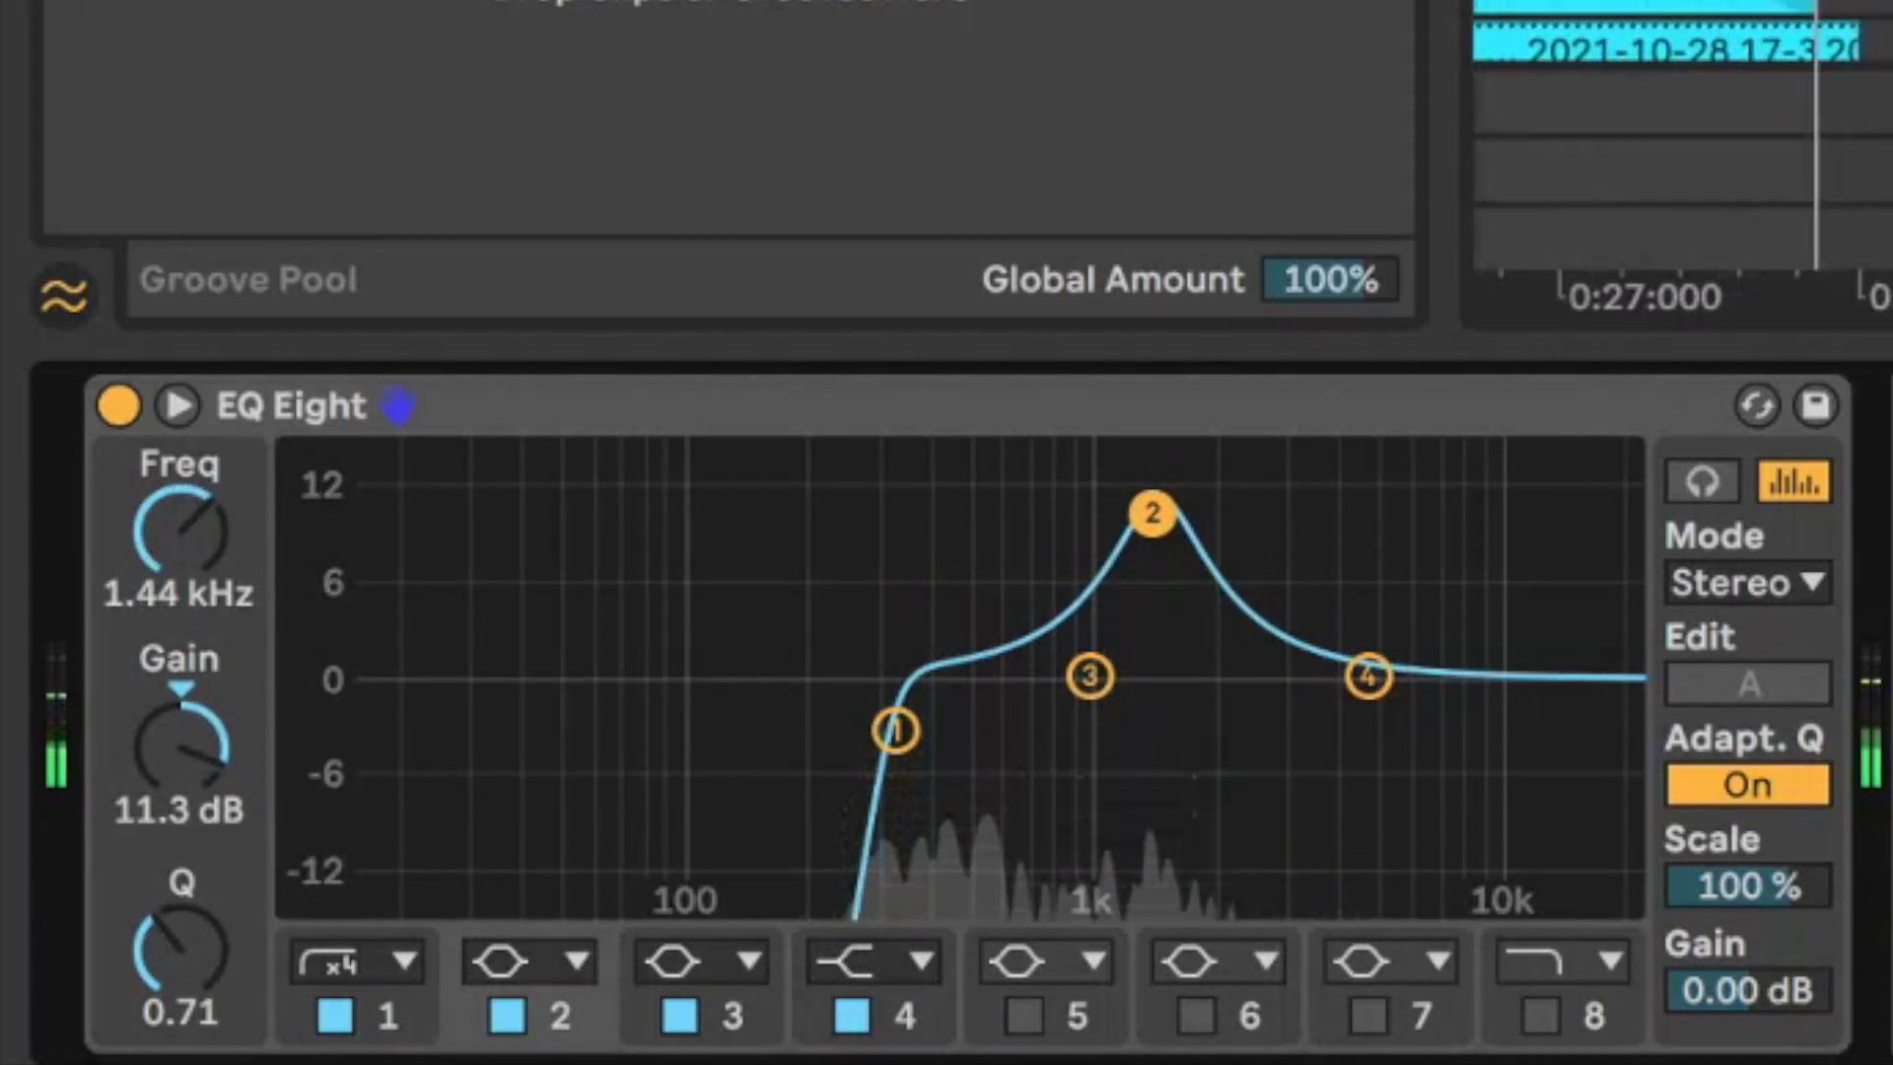
{"action": "left_click_drag", "start_coordinate": [1151, 513], "coordinate": [1144, 513]}
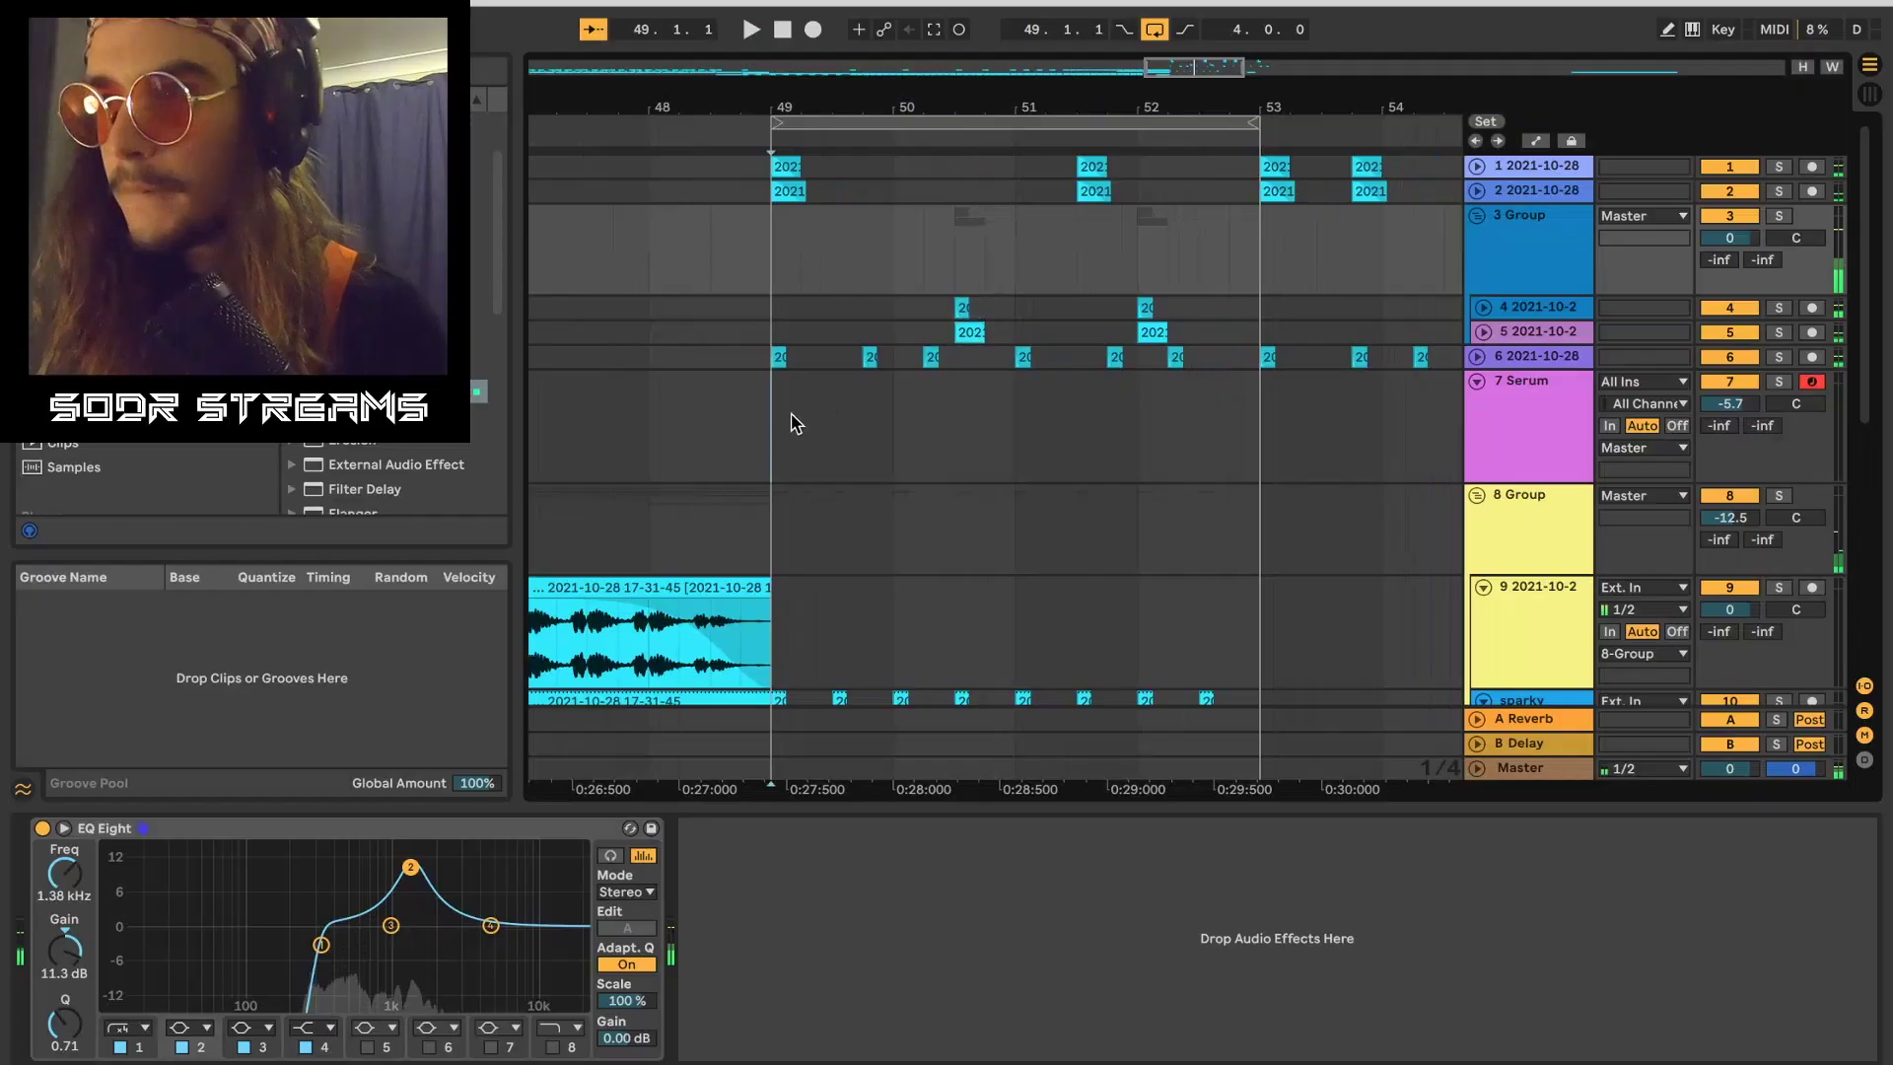
Step: Create a four-bar MIDI clip on the Serum track from bar 49 with half-bar C4 and B3 notes, and play it
{"action": "left_click_drag", "start_coordinate": [789, 418], "coordinate": [1246, 434]}
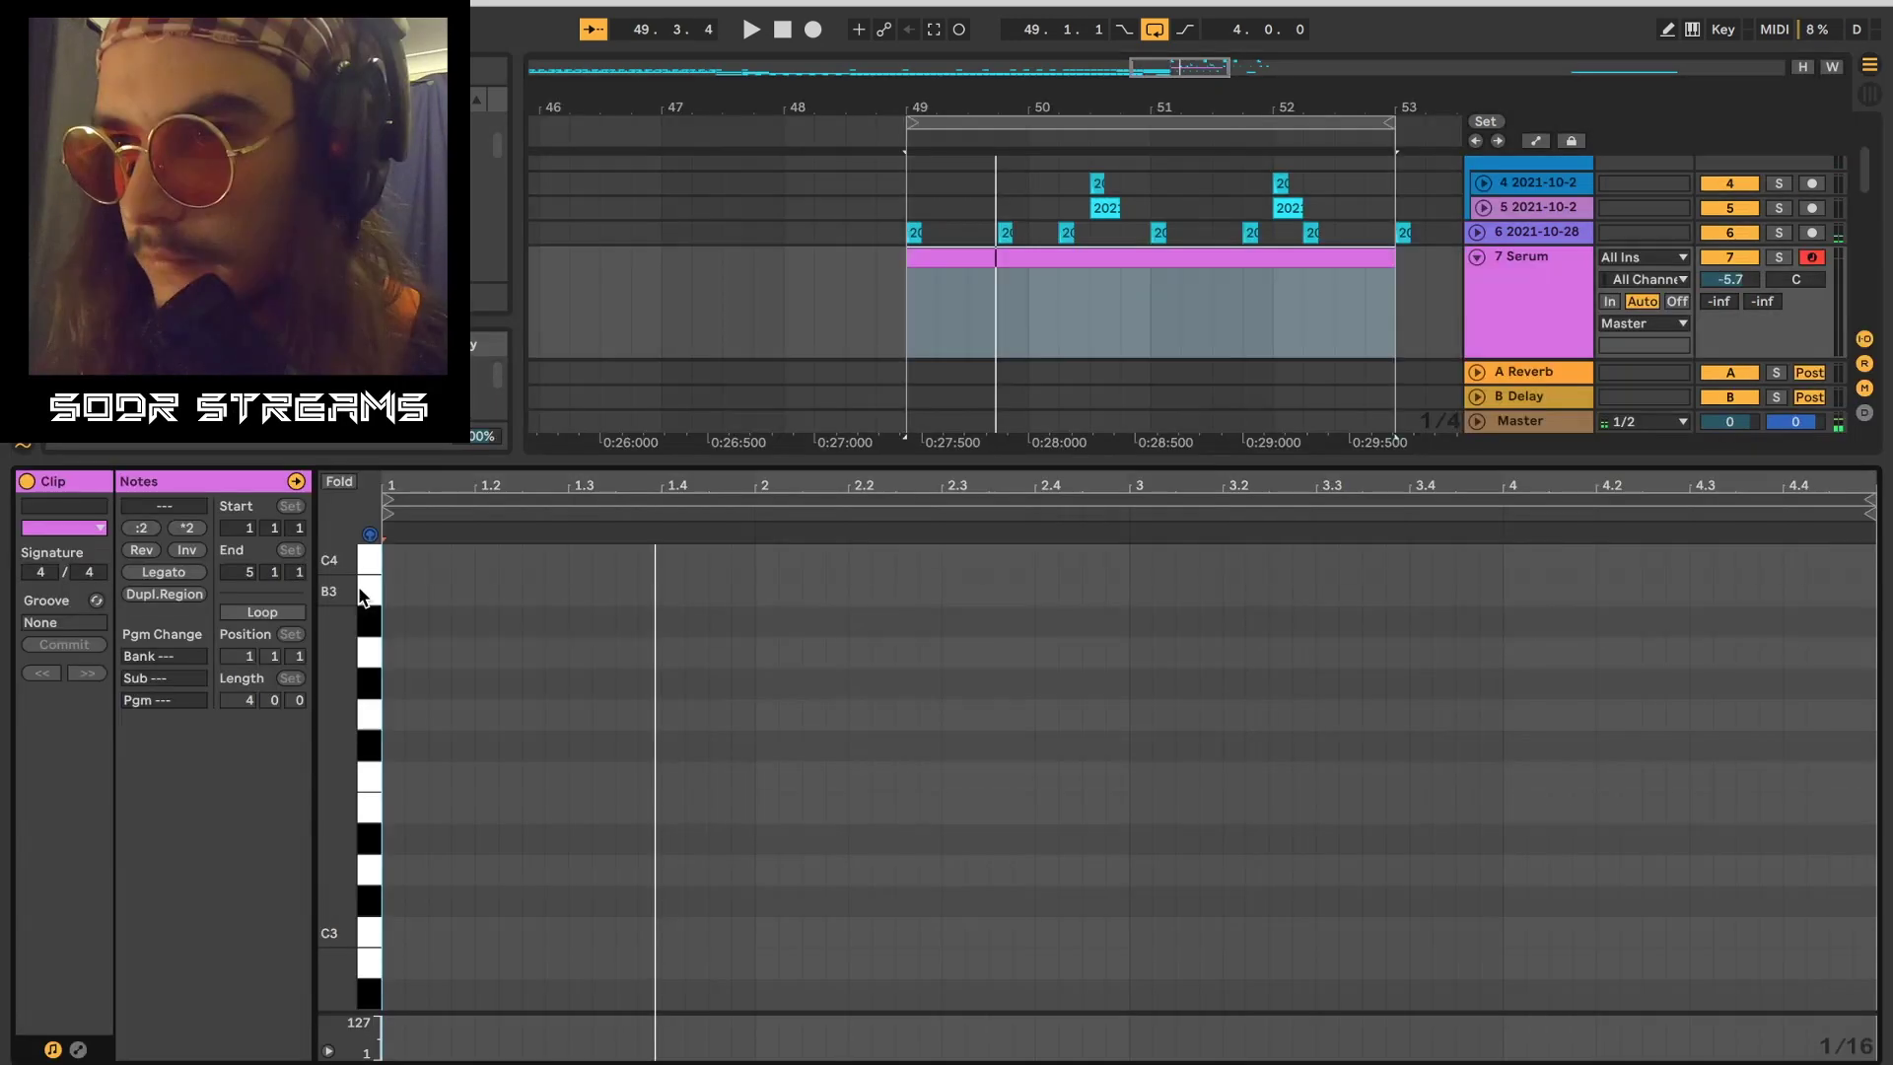
{"action": "left_click", "coordinate": [369, 902]}
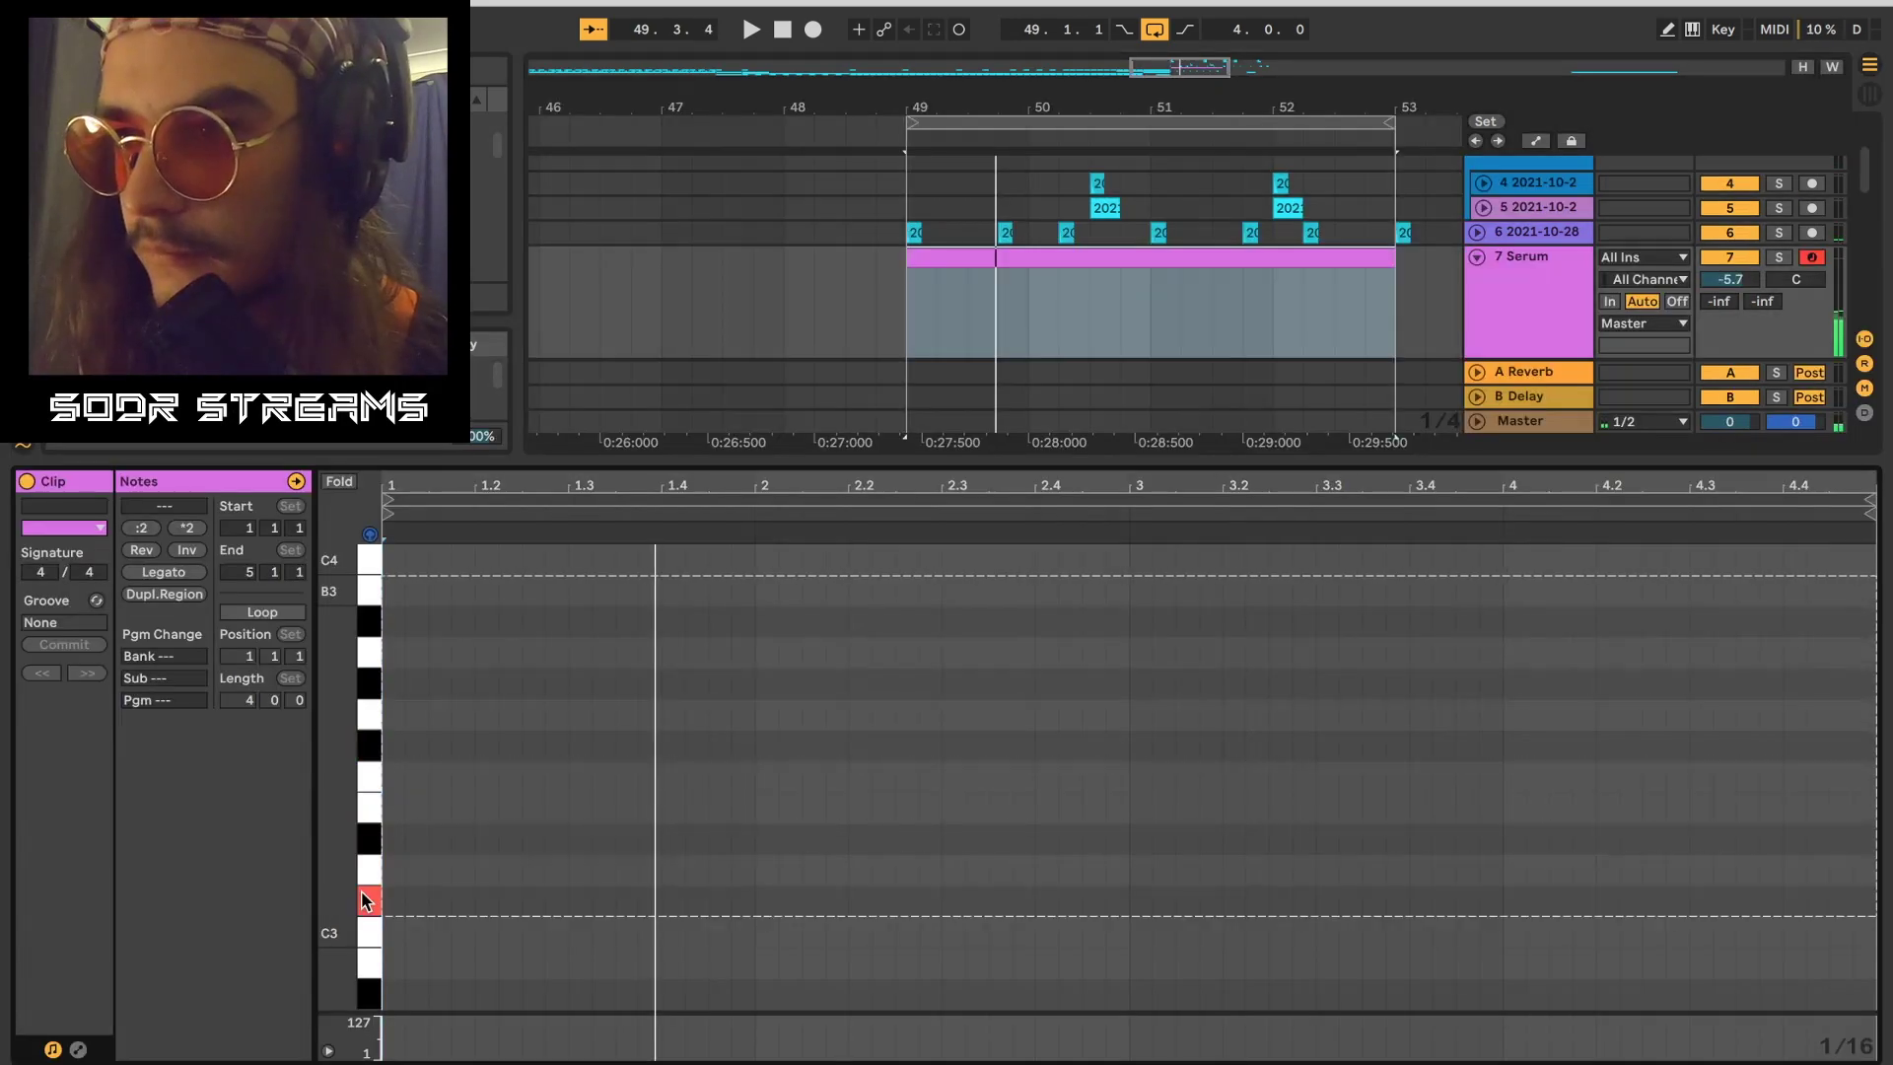
{"action": "left_click", "coordinate": [403, 556]}
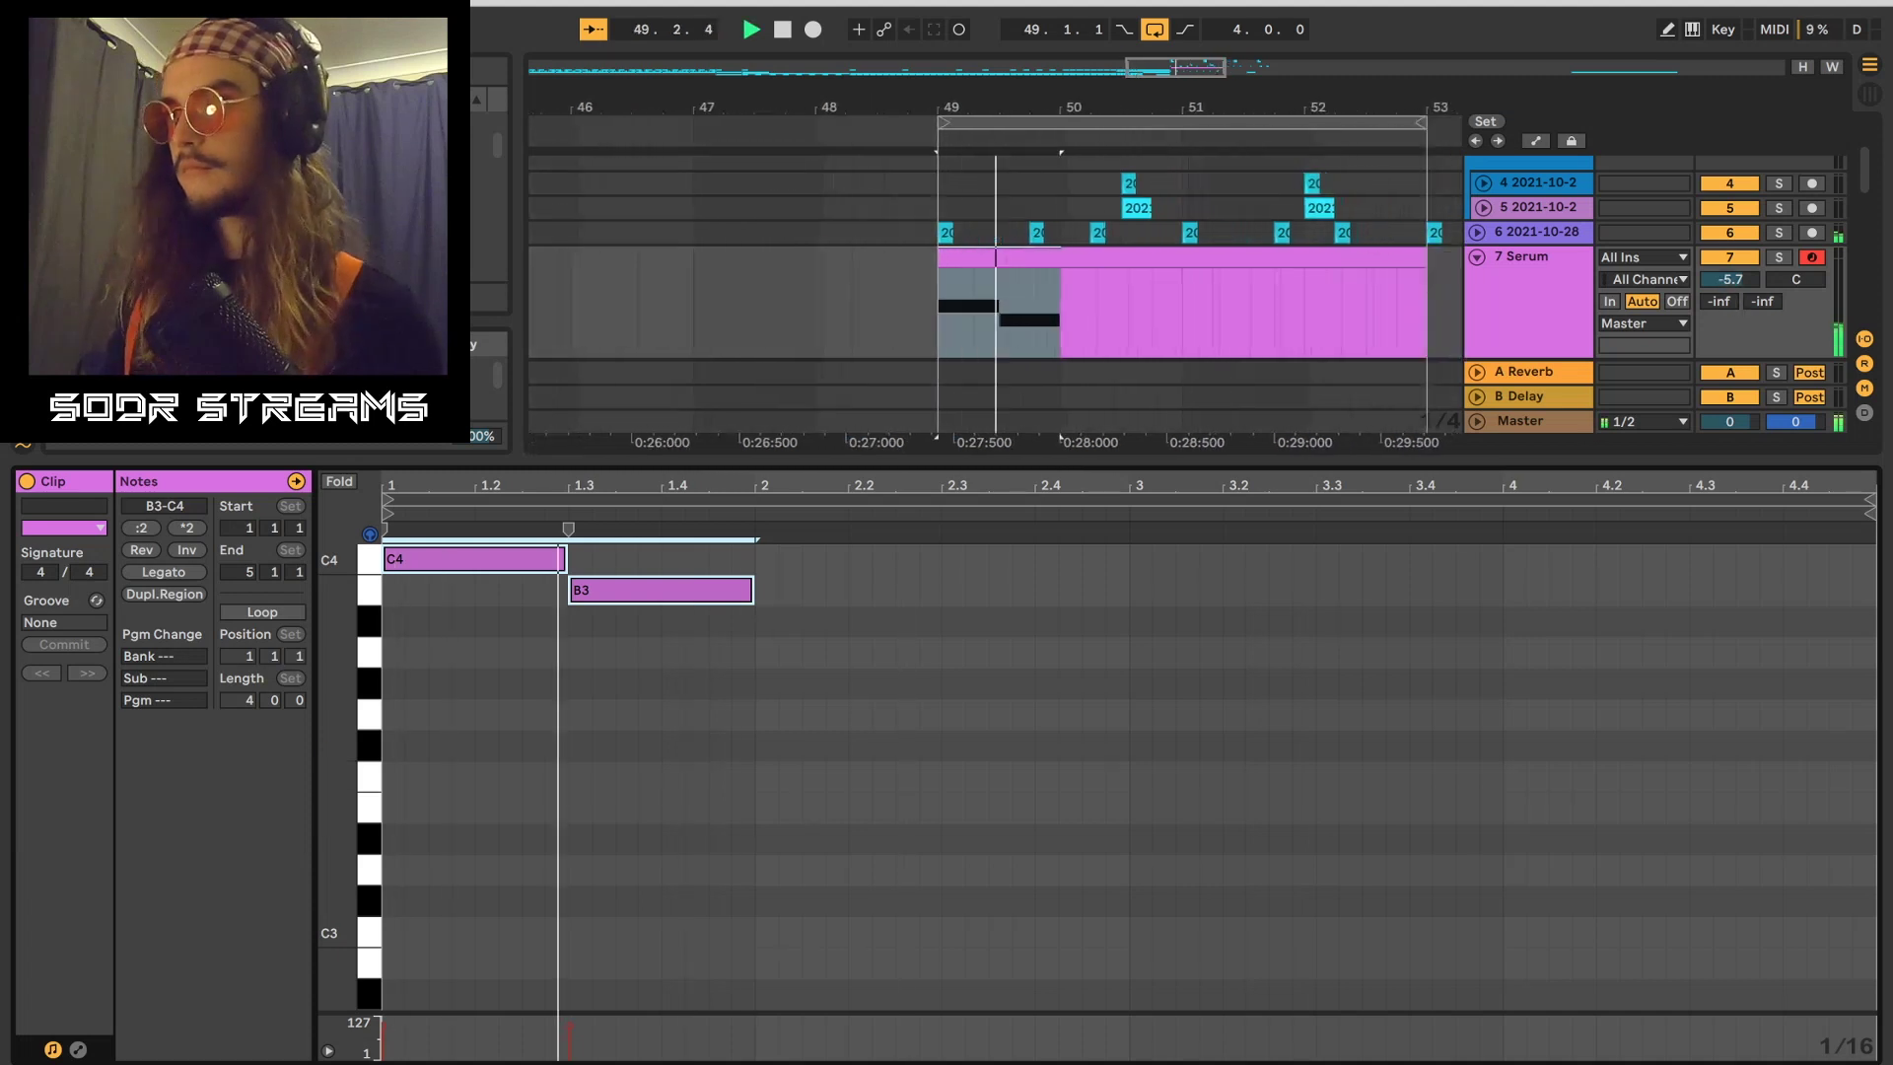
{"action": "key", "text": "space"}
Step: Audition progressively lower Serum notes in the clip's piano roll, down through C1 to E0
{"action": "scroll", "coordinate": [592, 916], "scroll_direction": "down", "scroll_amount": 4}
{"action": "left_click", "coordinate": [368, 937]}
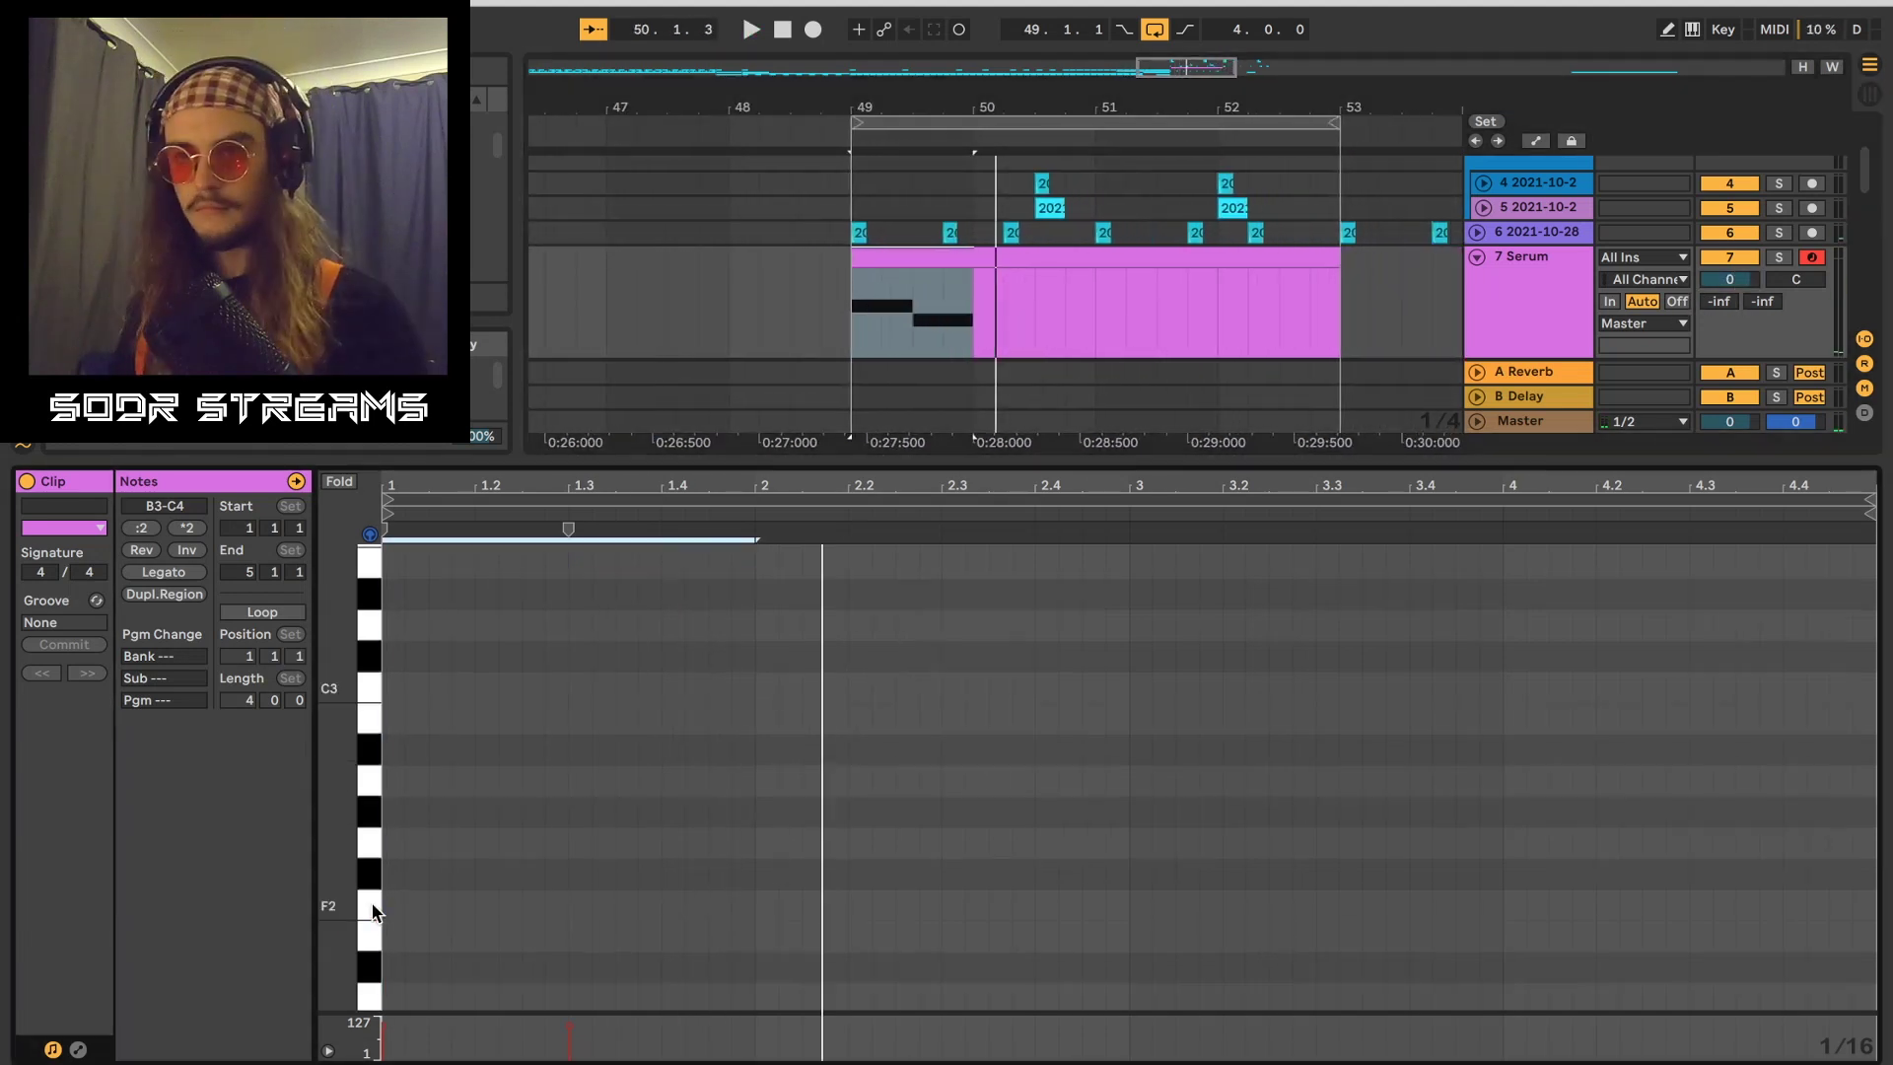
{"action": "scroll", "coordinate": [375, 926], "scroll_direction": "down", "scroll_amount": 3}
{"action": "scroll", "coordinate": [375, 922], "scroll_direction": "down", "scroll_amount": 3}
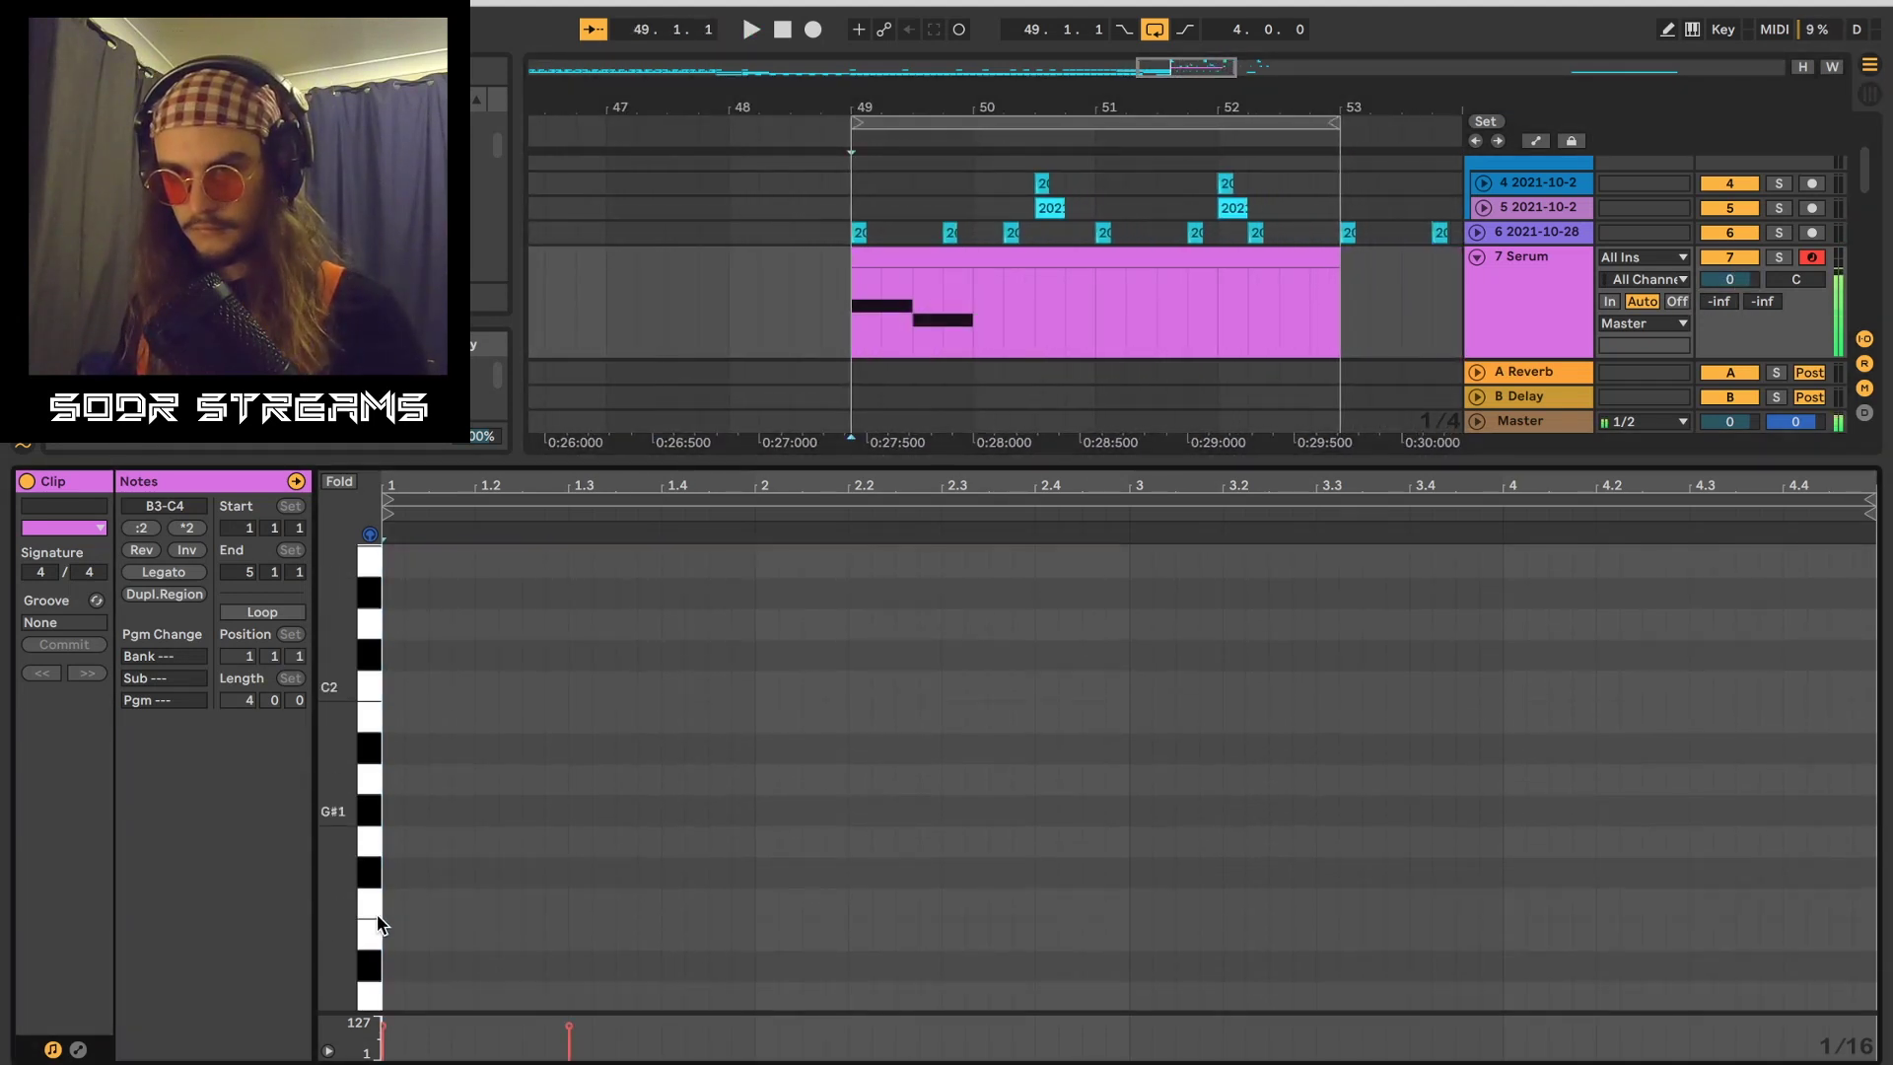
{"action": "left_click", "coordinate": [371, 927]}
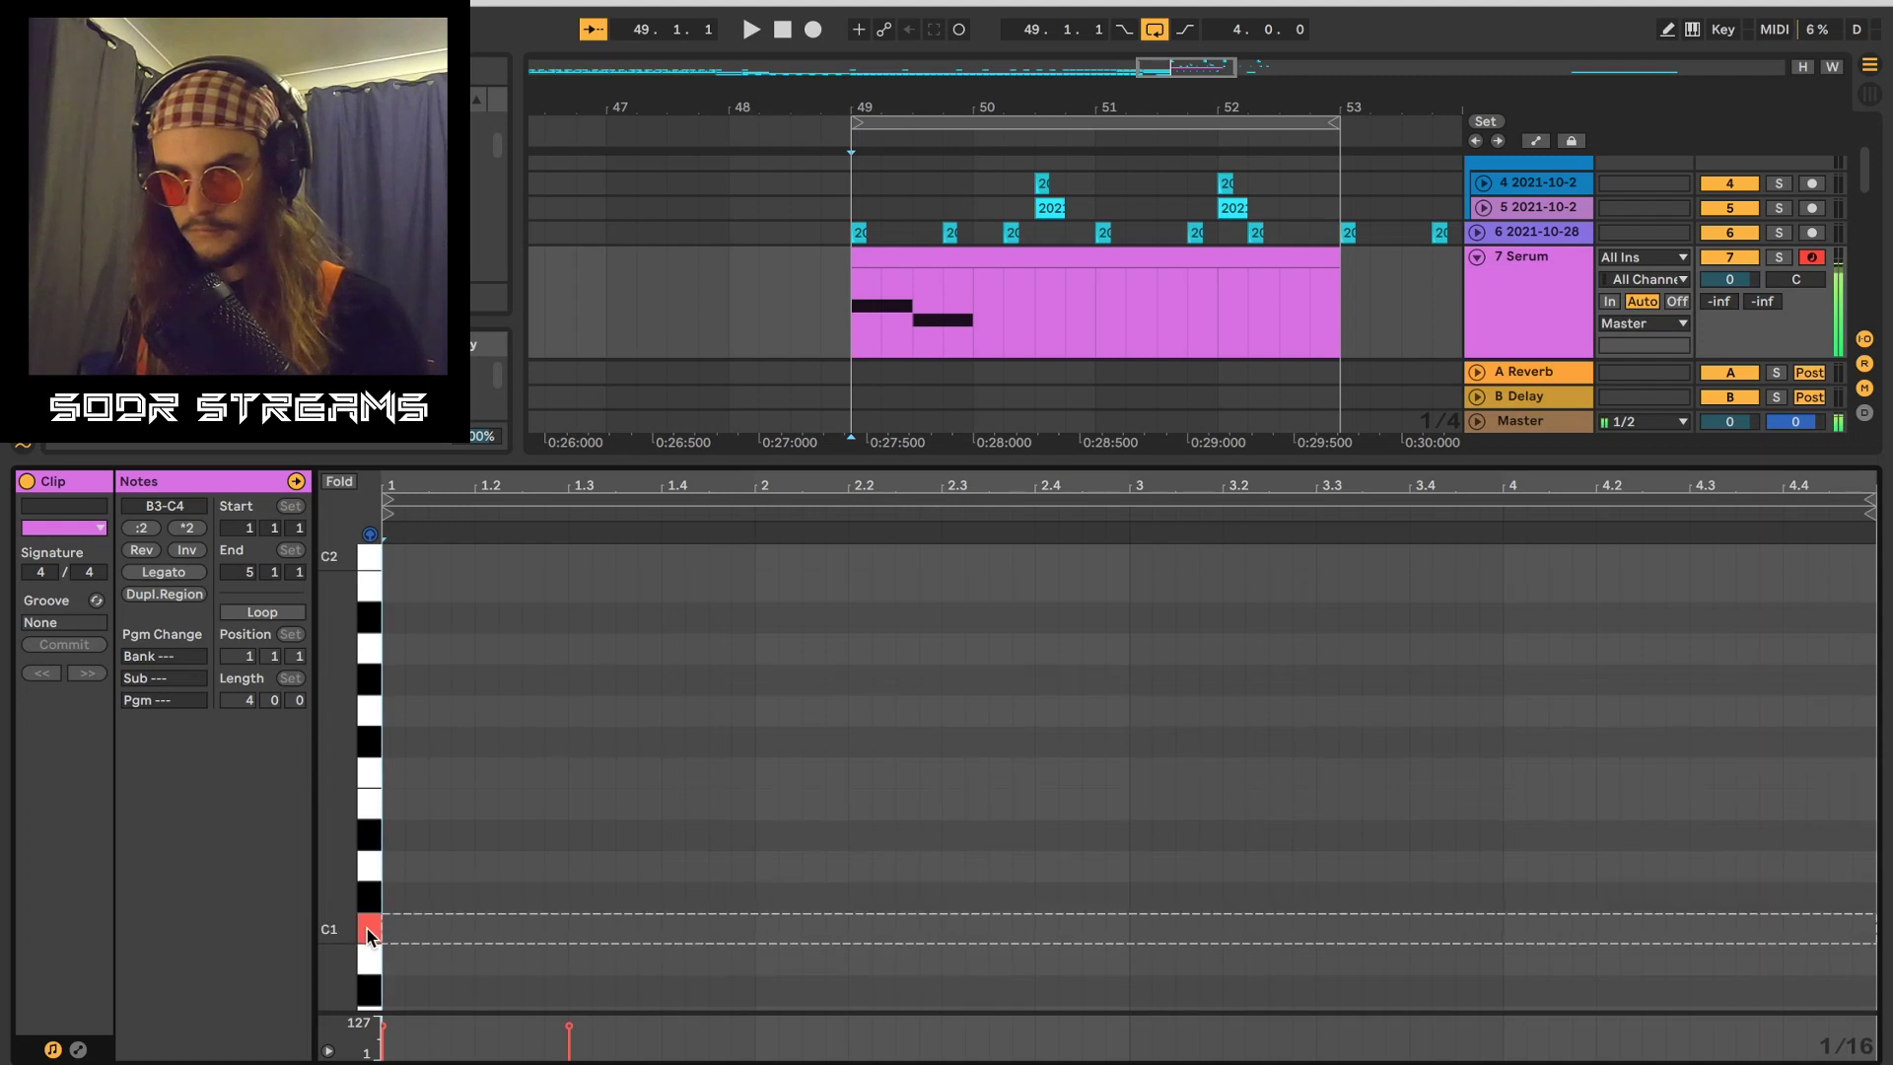
{"action": "scroll", "coordinate": [371, 956], "scroll_direction": "down", "scroll_amount": 2}
{"action": "left_click", "coordinate": [371, 956]}
{"action": "scroll", "coordinate": [368, 954], "scroll_direction": "down", "scroll_amount": 1}
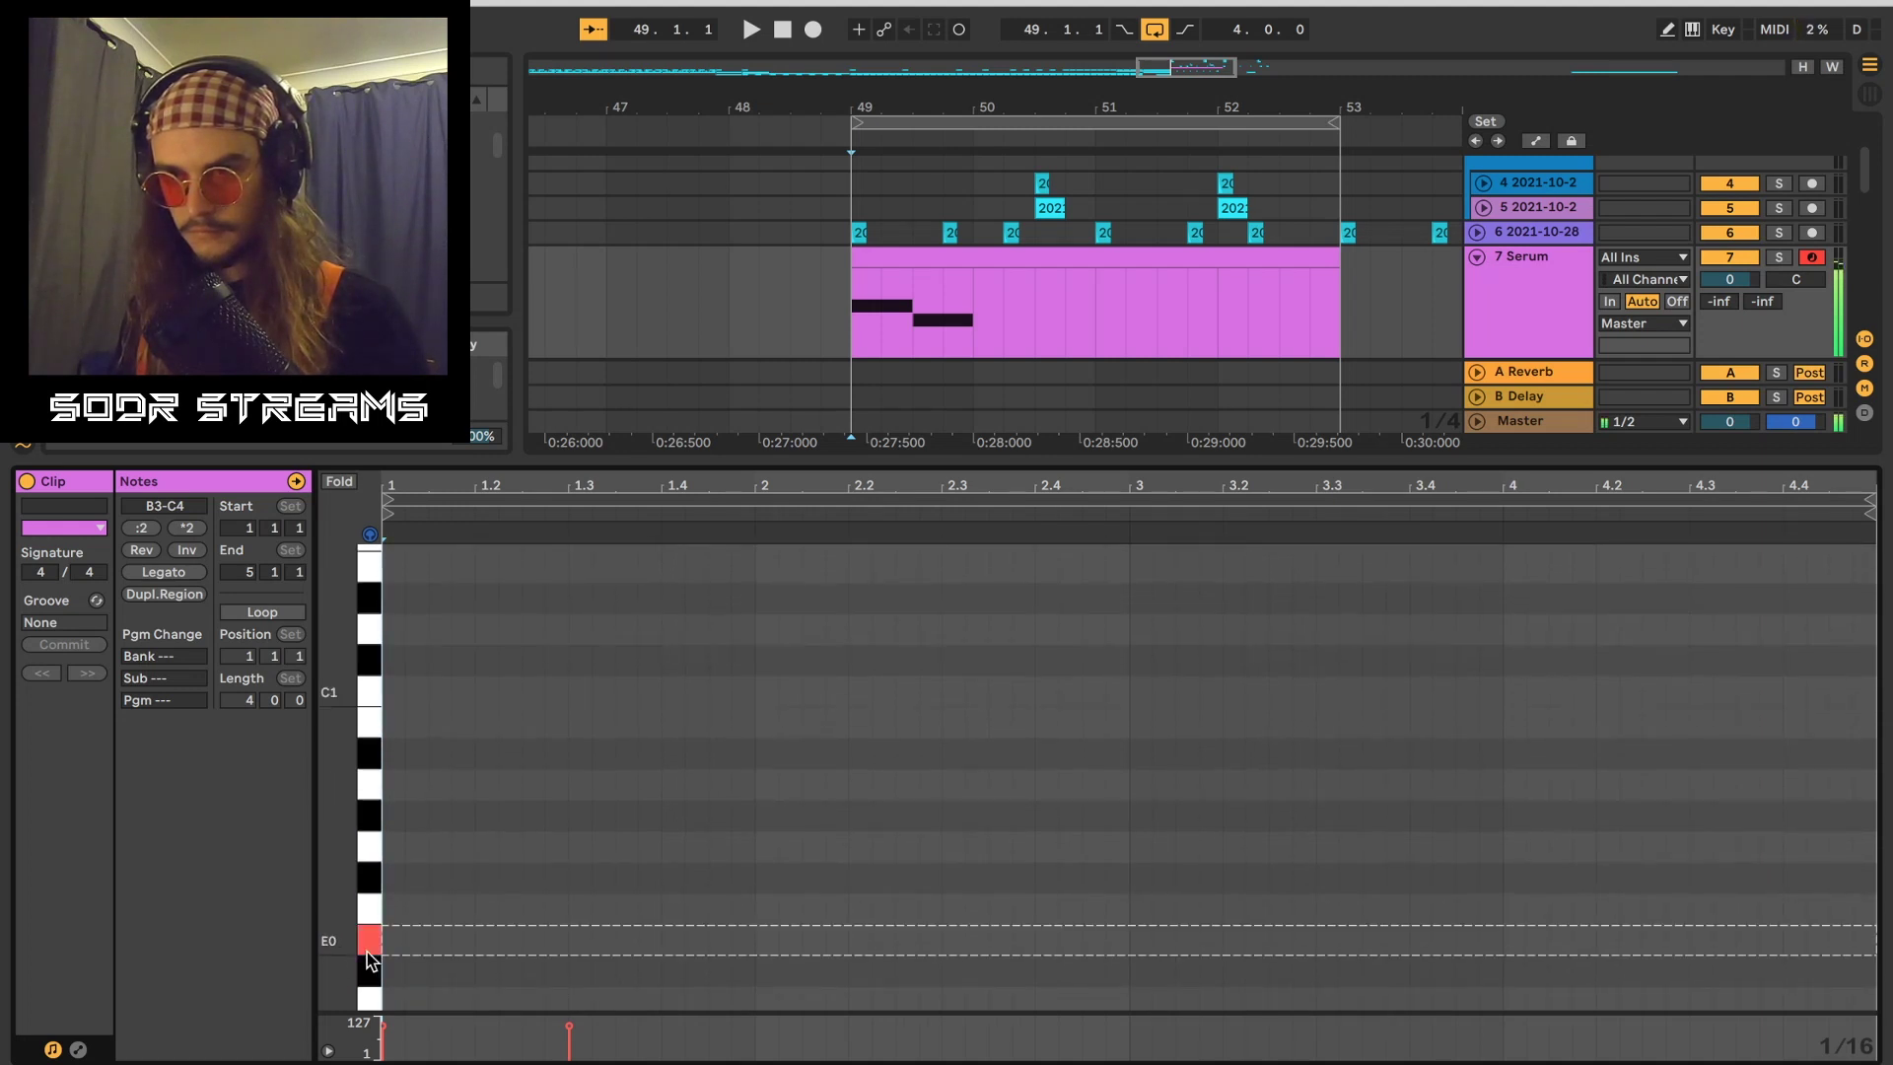
Step: Add a low E0 note from the Serum clip's second bar to its end, and play the loop
{"action": "key", "text": "space"}
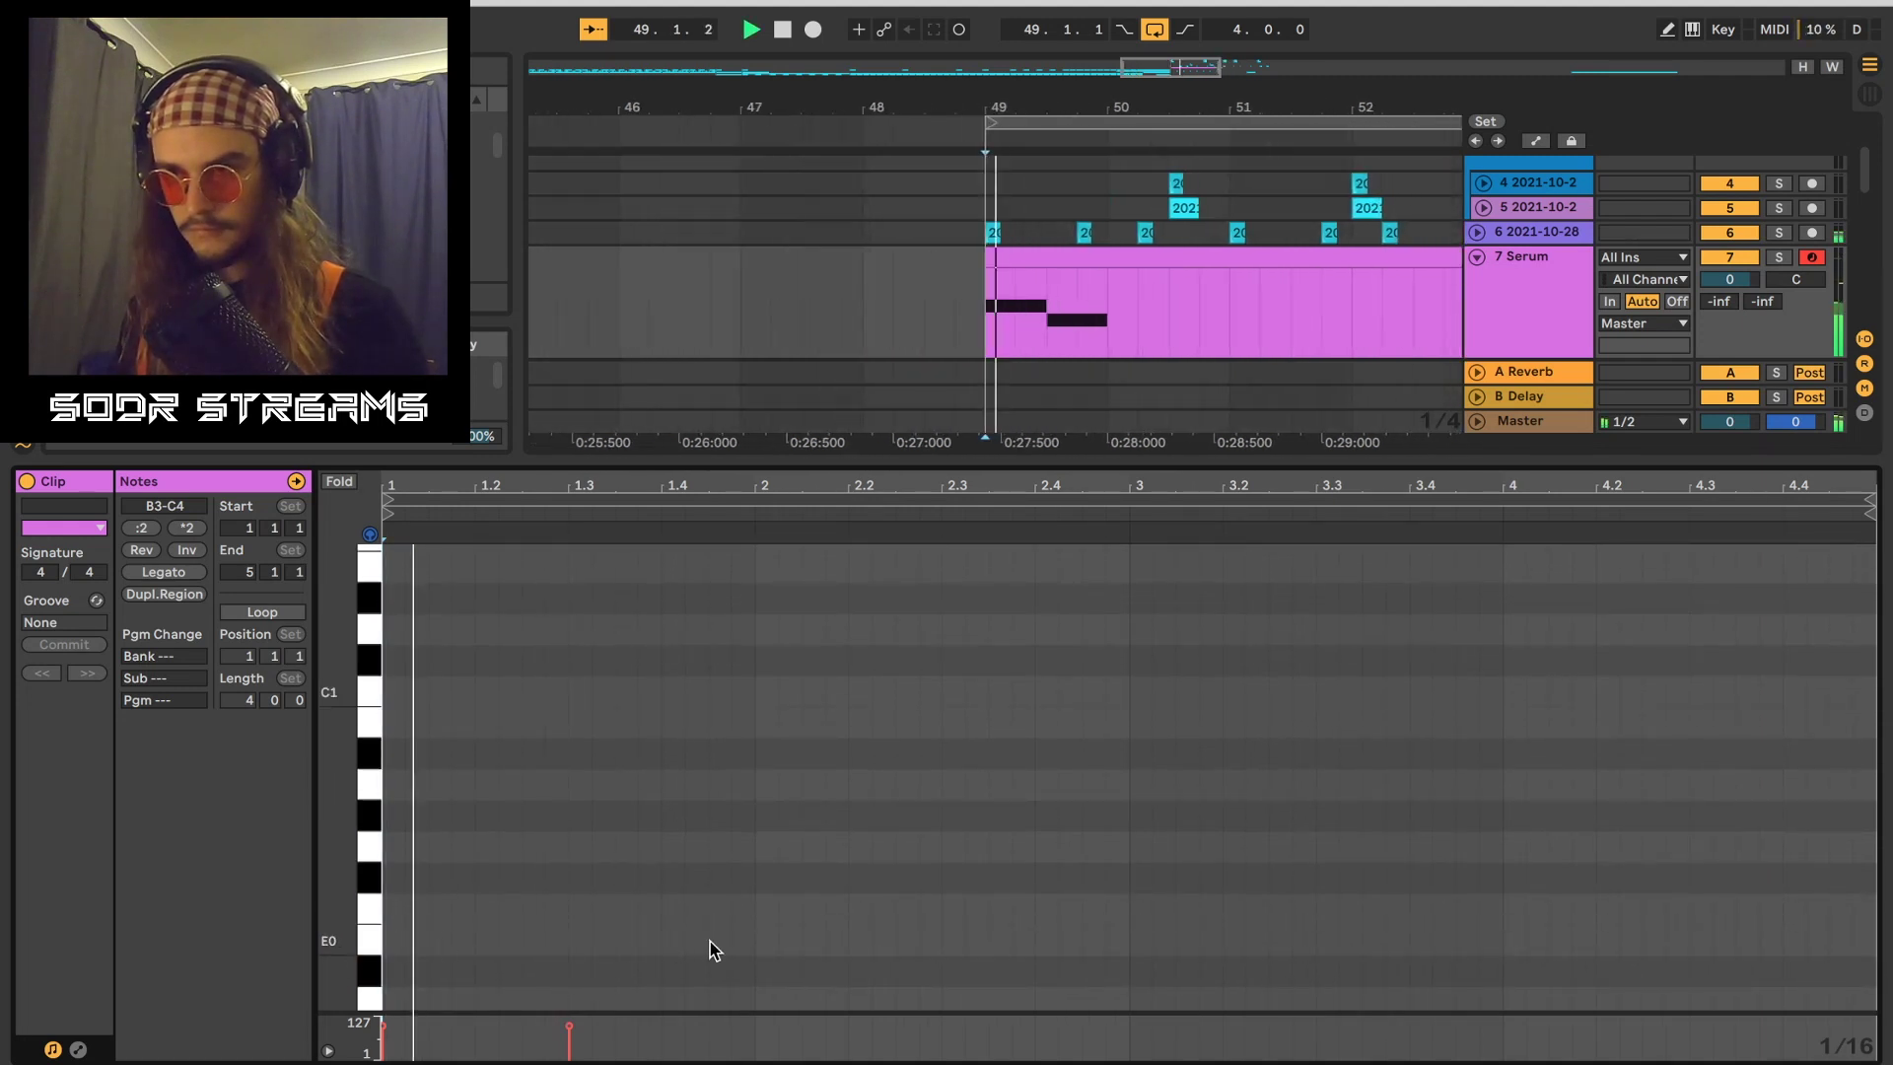
{"action": "key", "text": "space"}
{"action": "double_click", "coordinate": [774, 939]}
{"action": "key", "text": "space"}
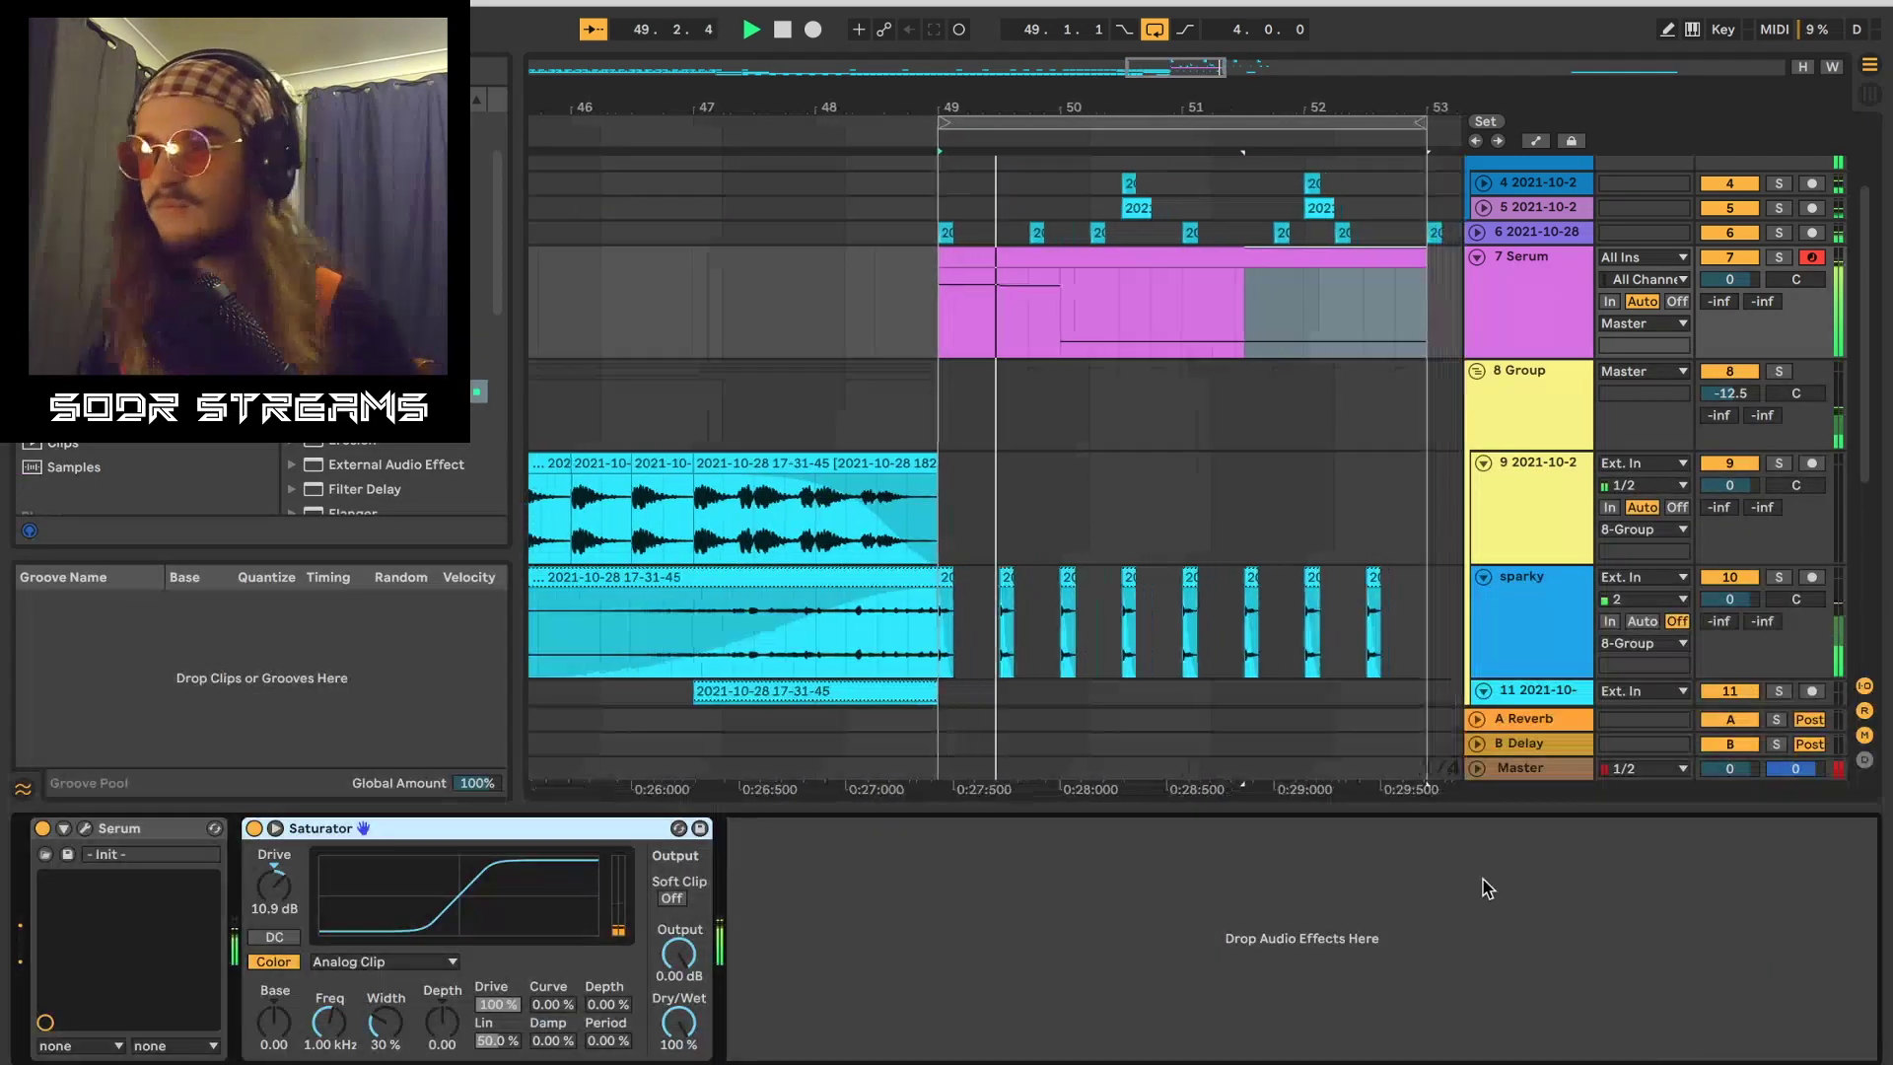
{"action": "scroll", "coordinate": [884, 414], "scroll_direction": "up", "scroll_amount": 3}
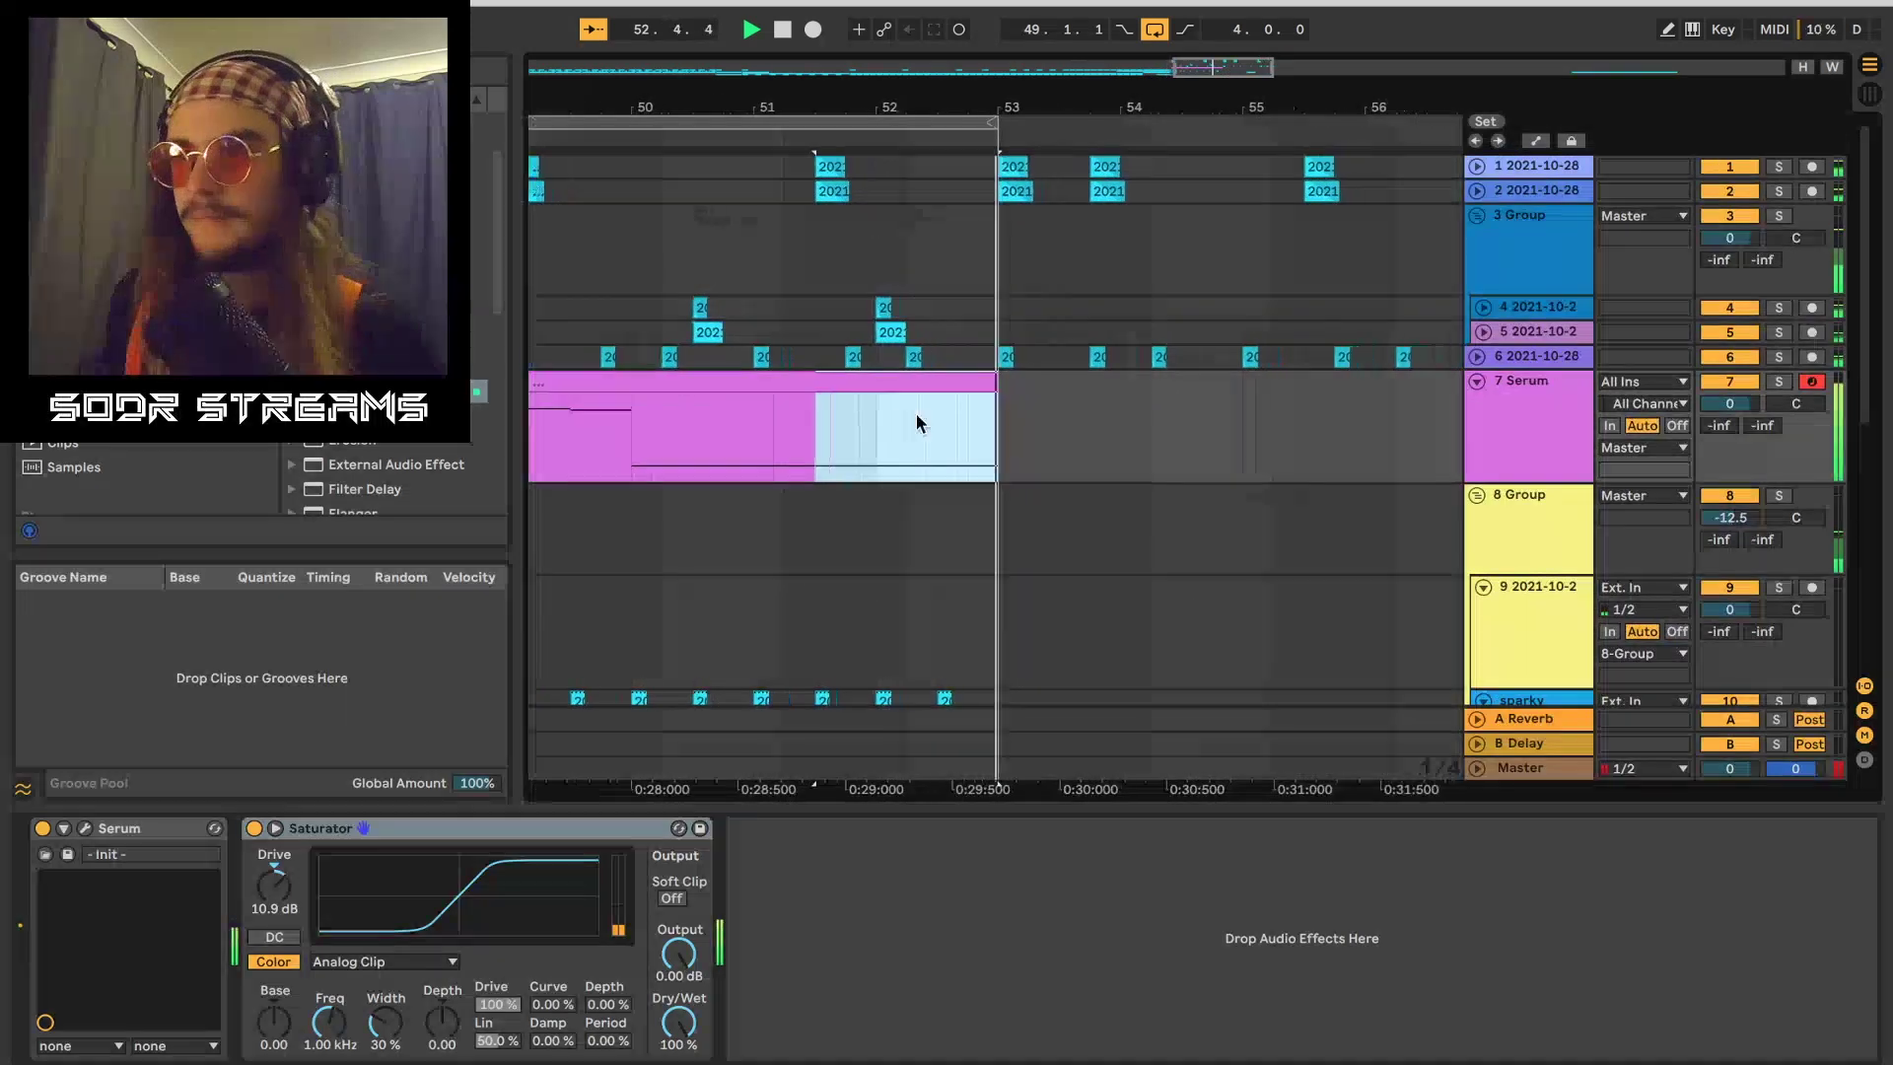
{"action": "left_click", "coordinate": [989, 376]}
{"action": "left_click_drag", "start_coordinate": [975, 317], "coordinate": [881, 323]}
{"action": "left_click", "coordinate": [932, 329]}
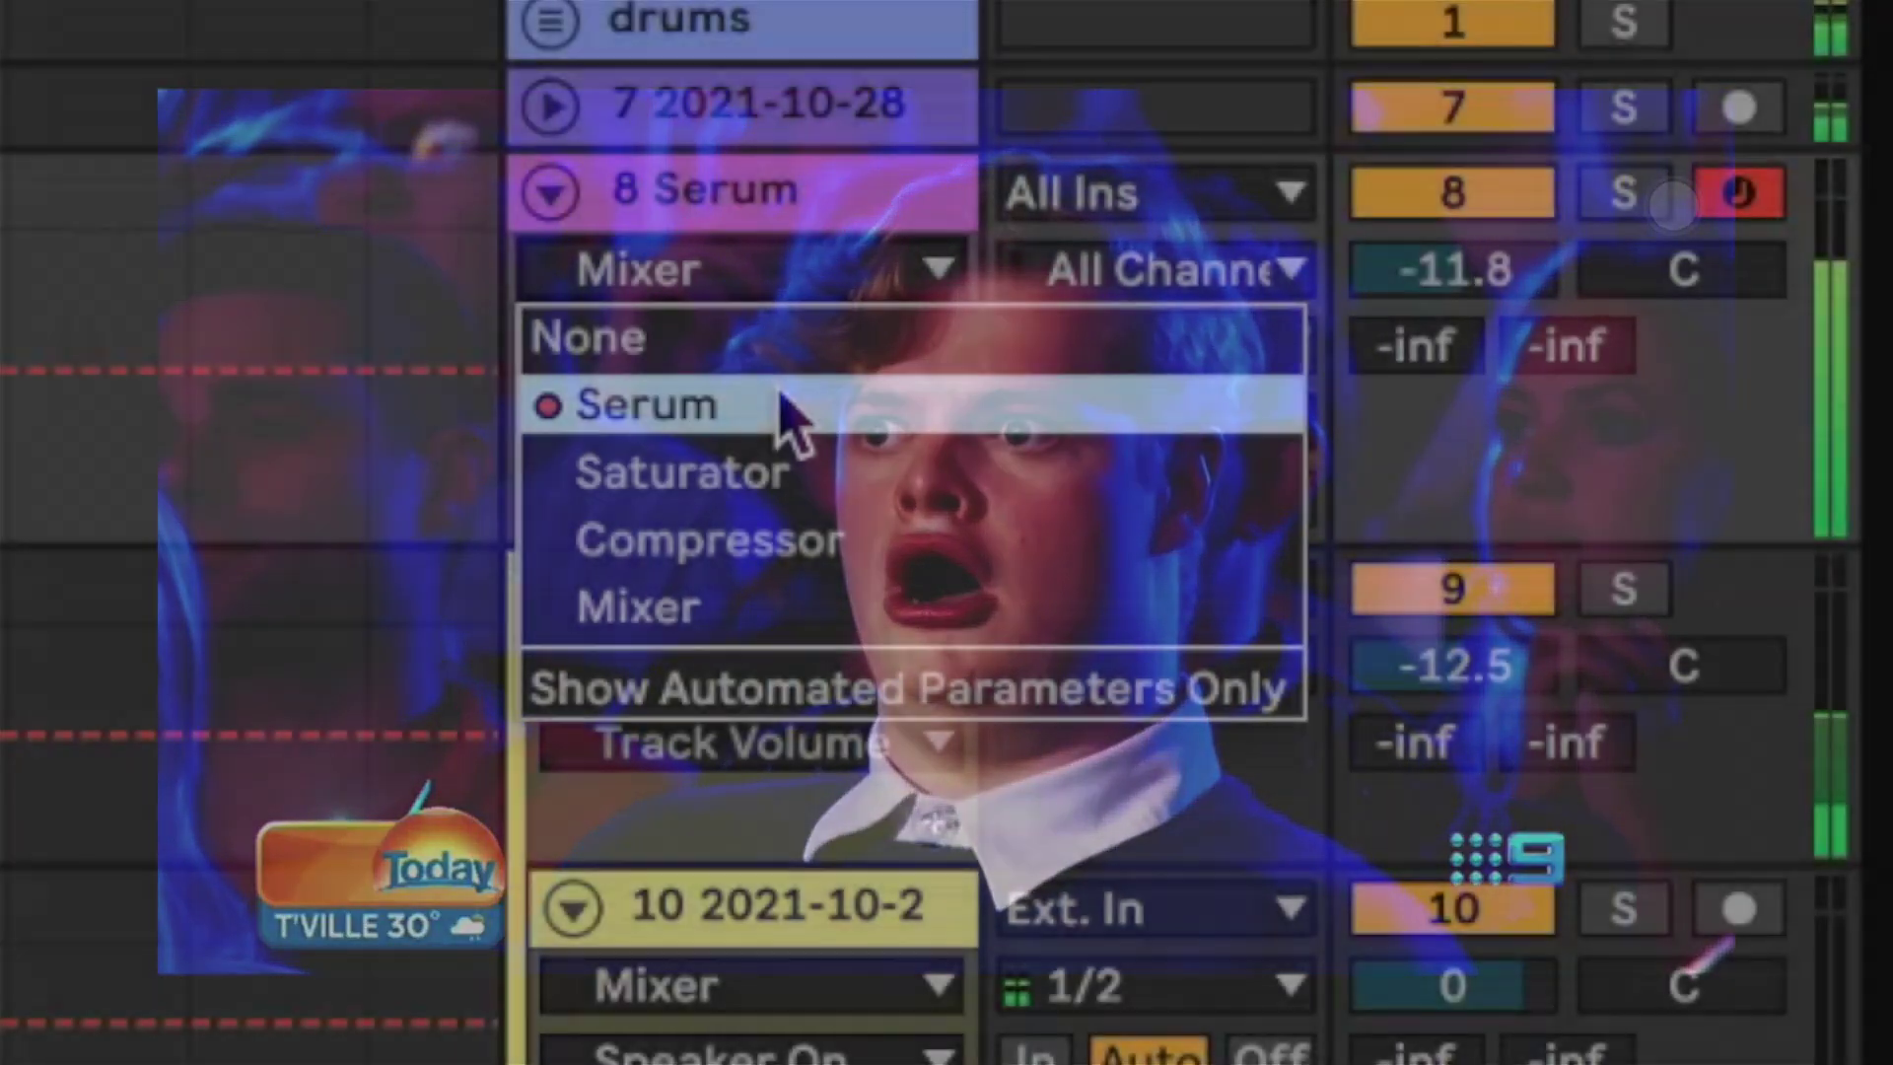
Step: Automate a Serum parameter on the Serum track so it jumps up where the low note begins, and play the loop
{"action": "left_click", "coordinate": [786, 405]}
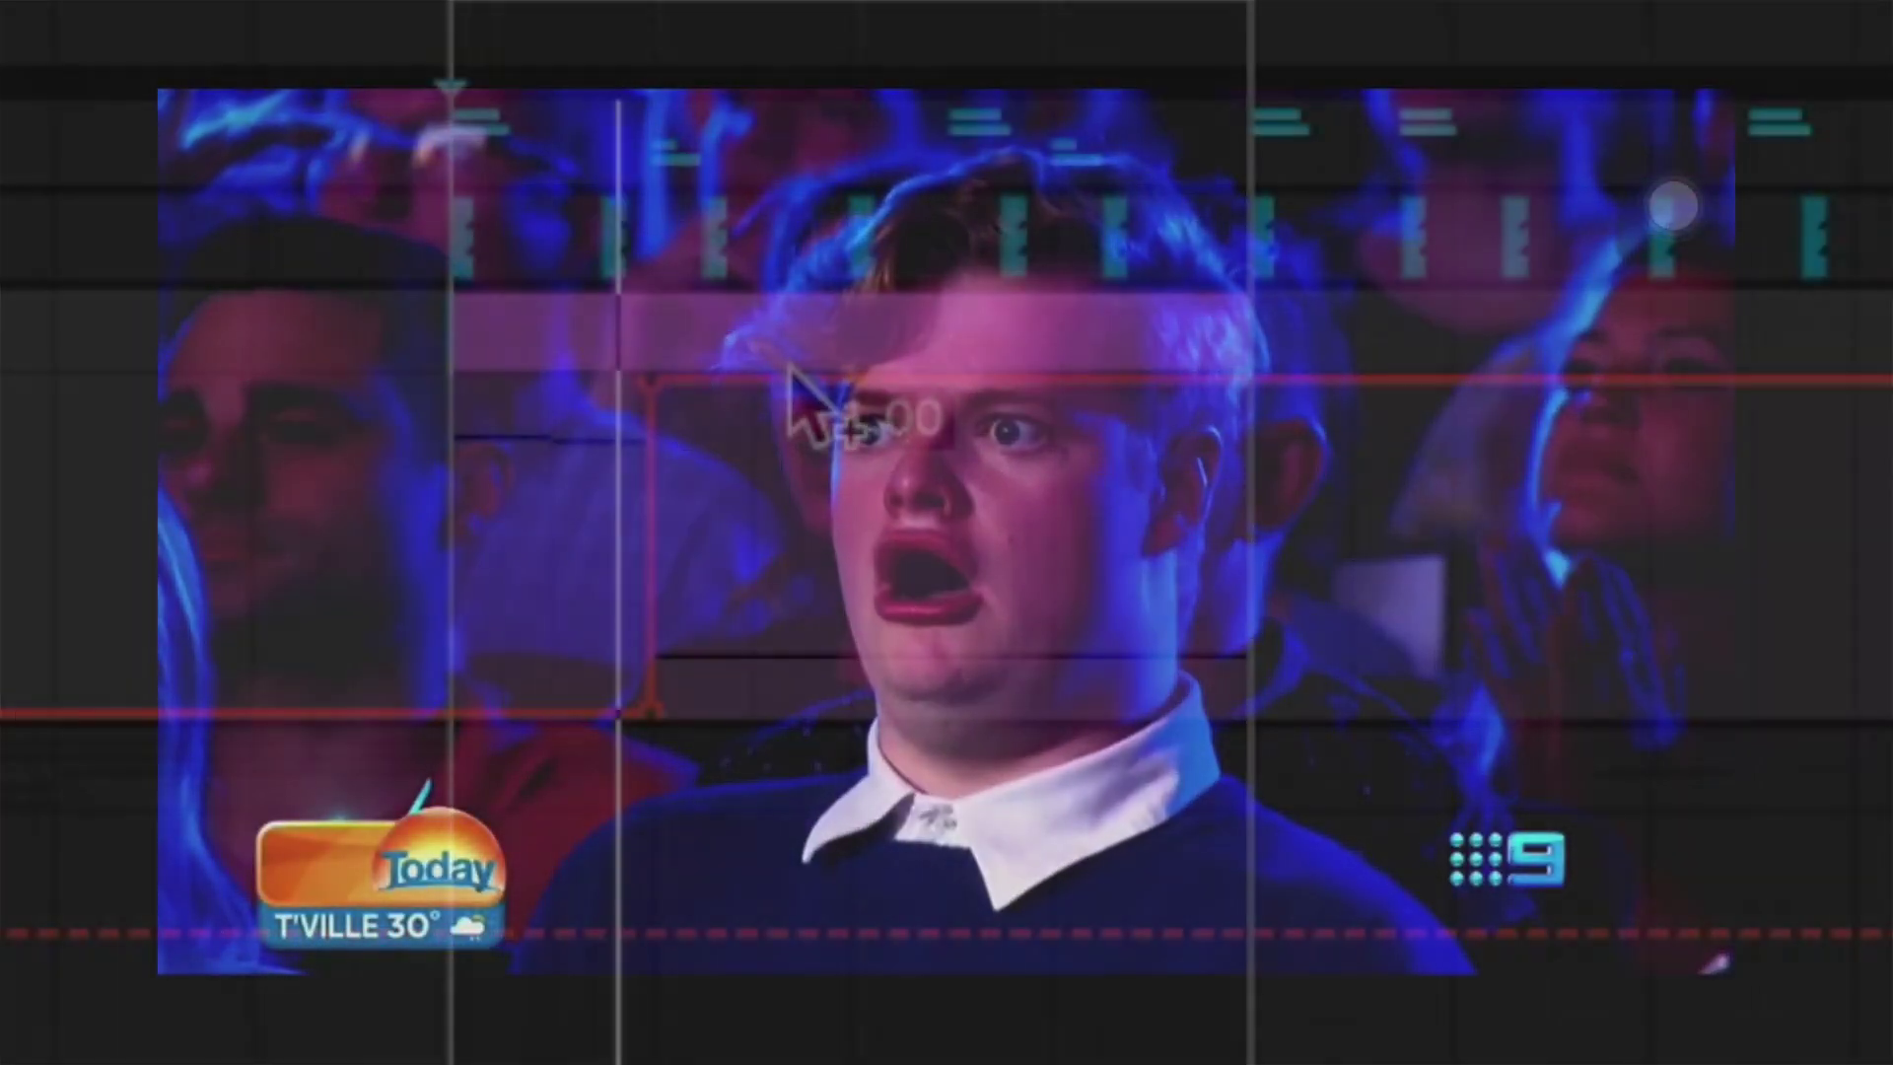
{"action": "left_click_drag", "start_coordinate": [789, 374], "coordinate": [824, 655]}
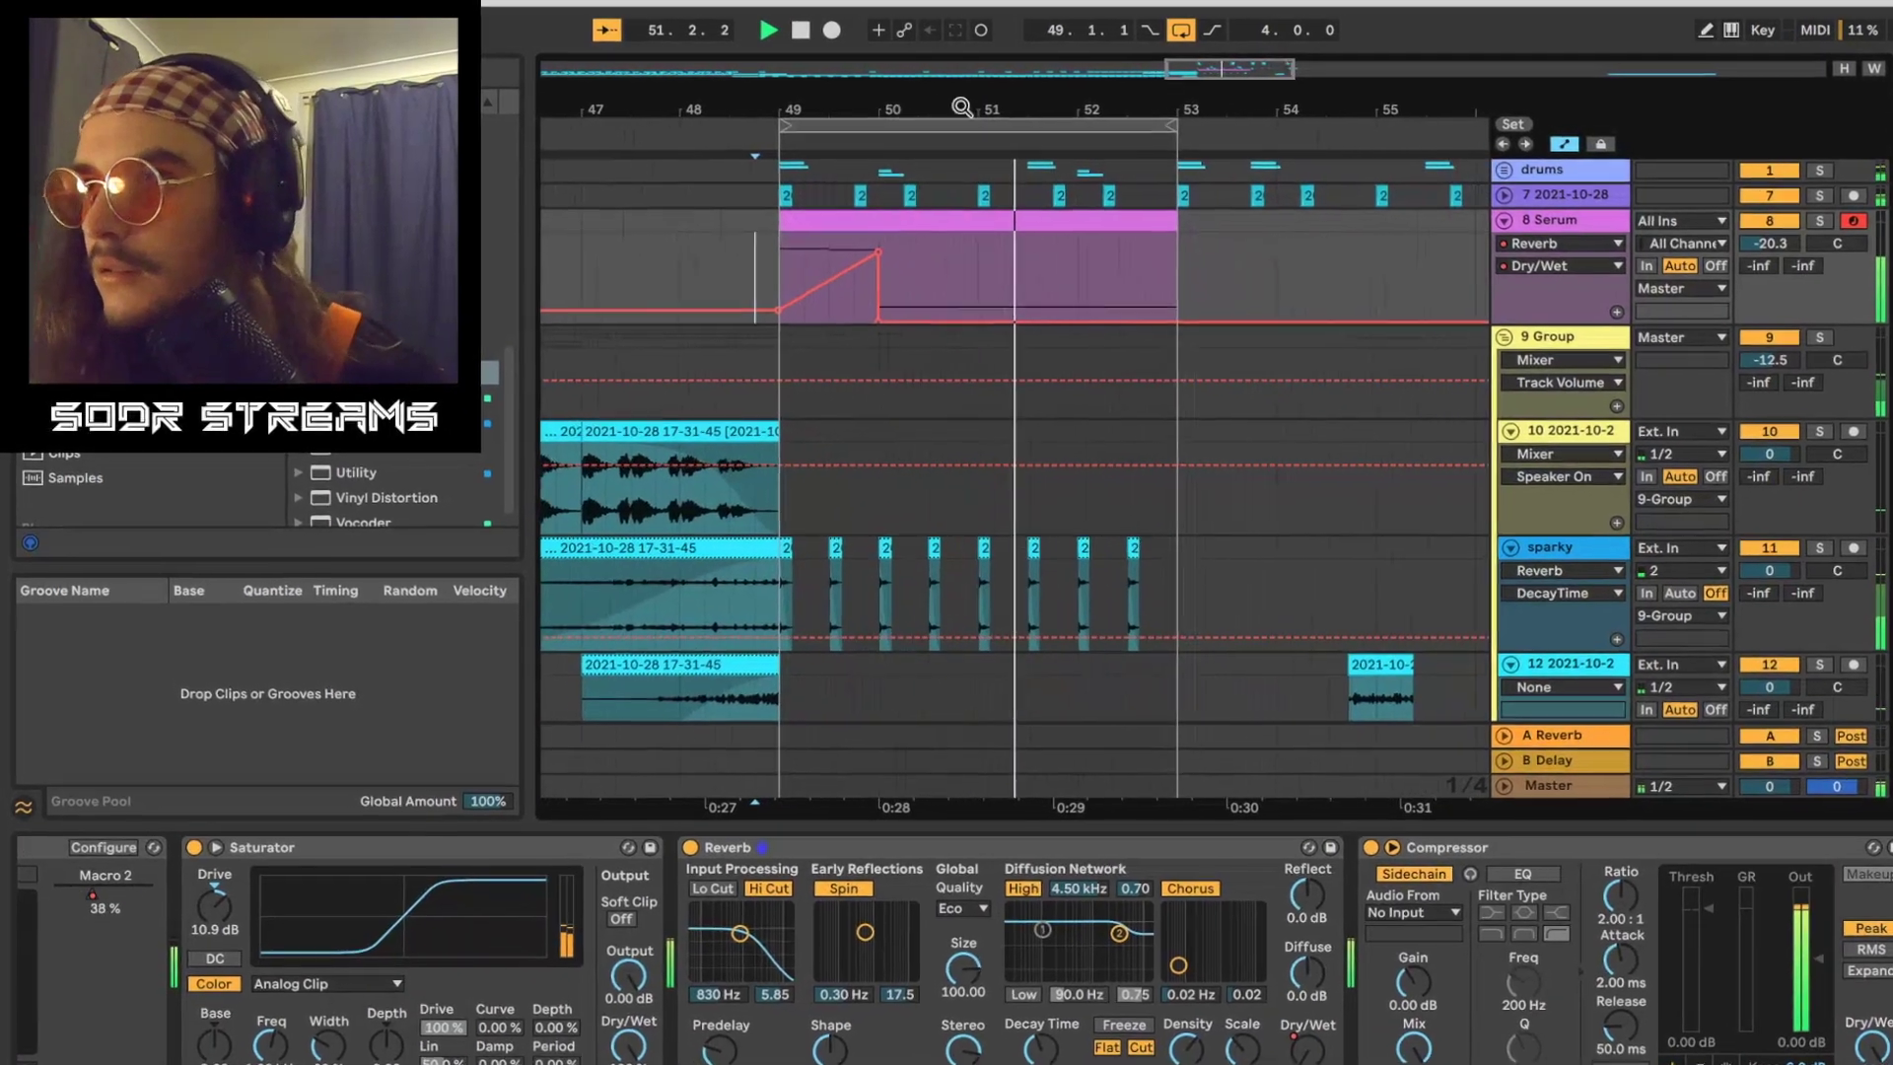
{"action": "left_click_drag", "start_coordinate": [943, 106], "coordinate": [947, 101]}
{"action": "key", "text": "XF86AudioRaiseVolume"}
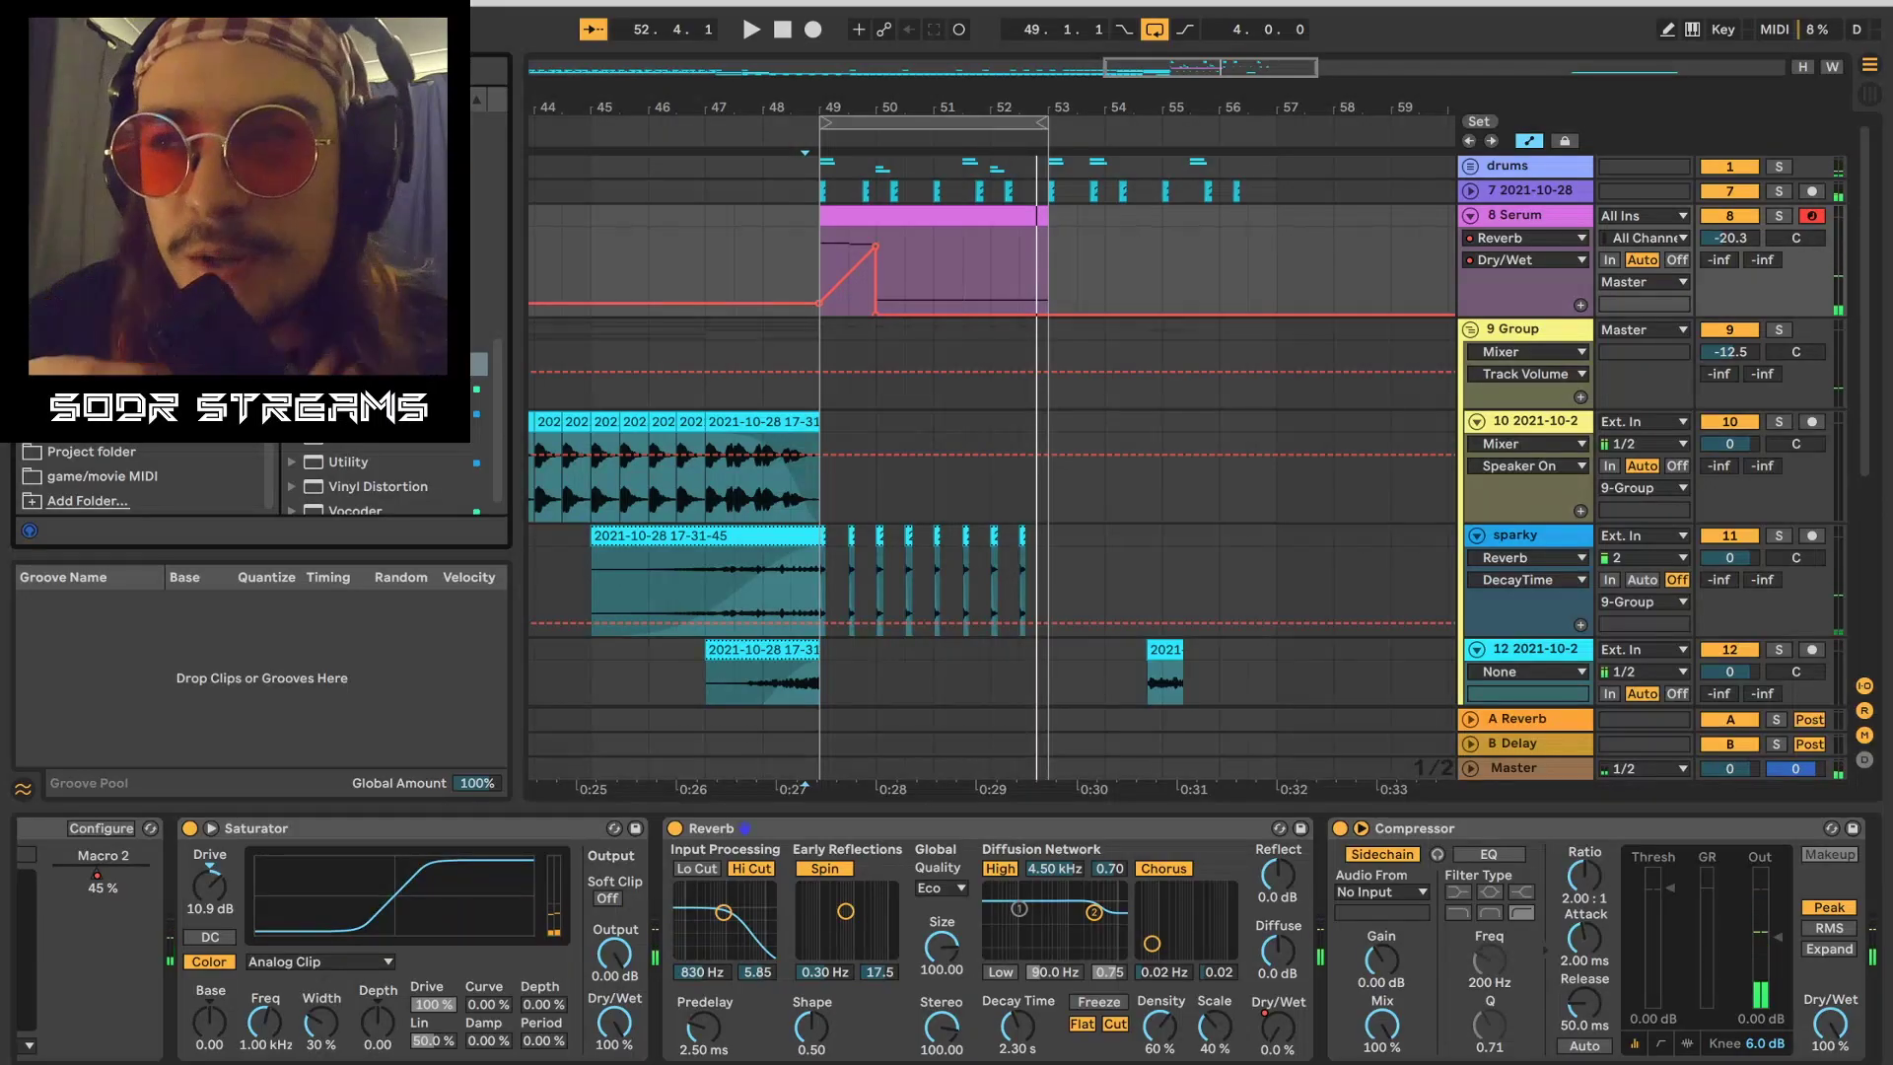
{"action": "key", "text": "space"}
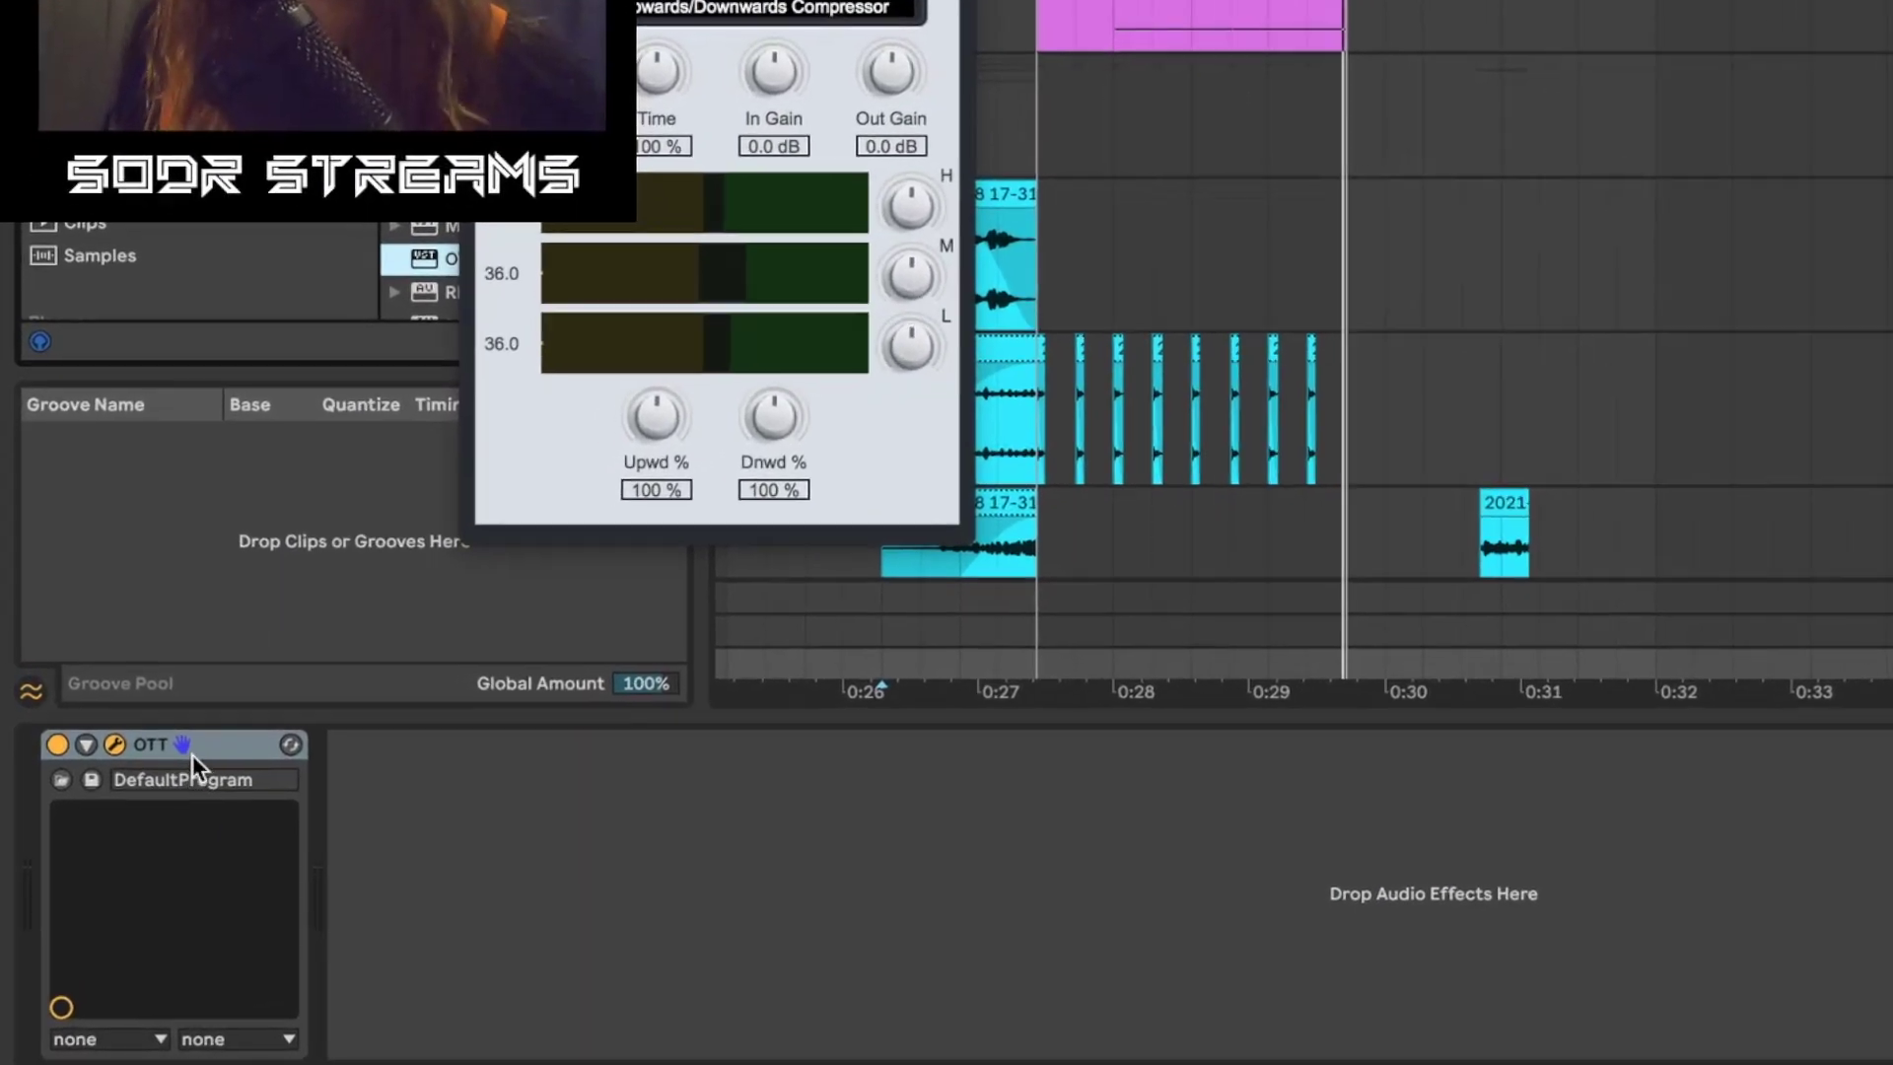
Step: Duplicate the OTT compressor on the Master track twice and play the loop through all three
{"action": "key", "text": "super+d"}
{"action": "key", "text": "super+d"}
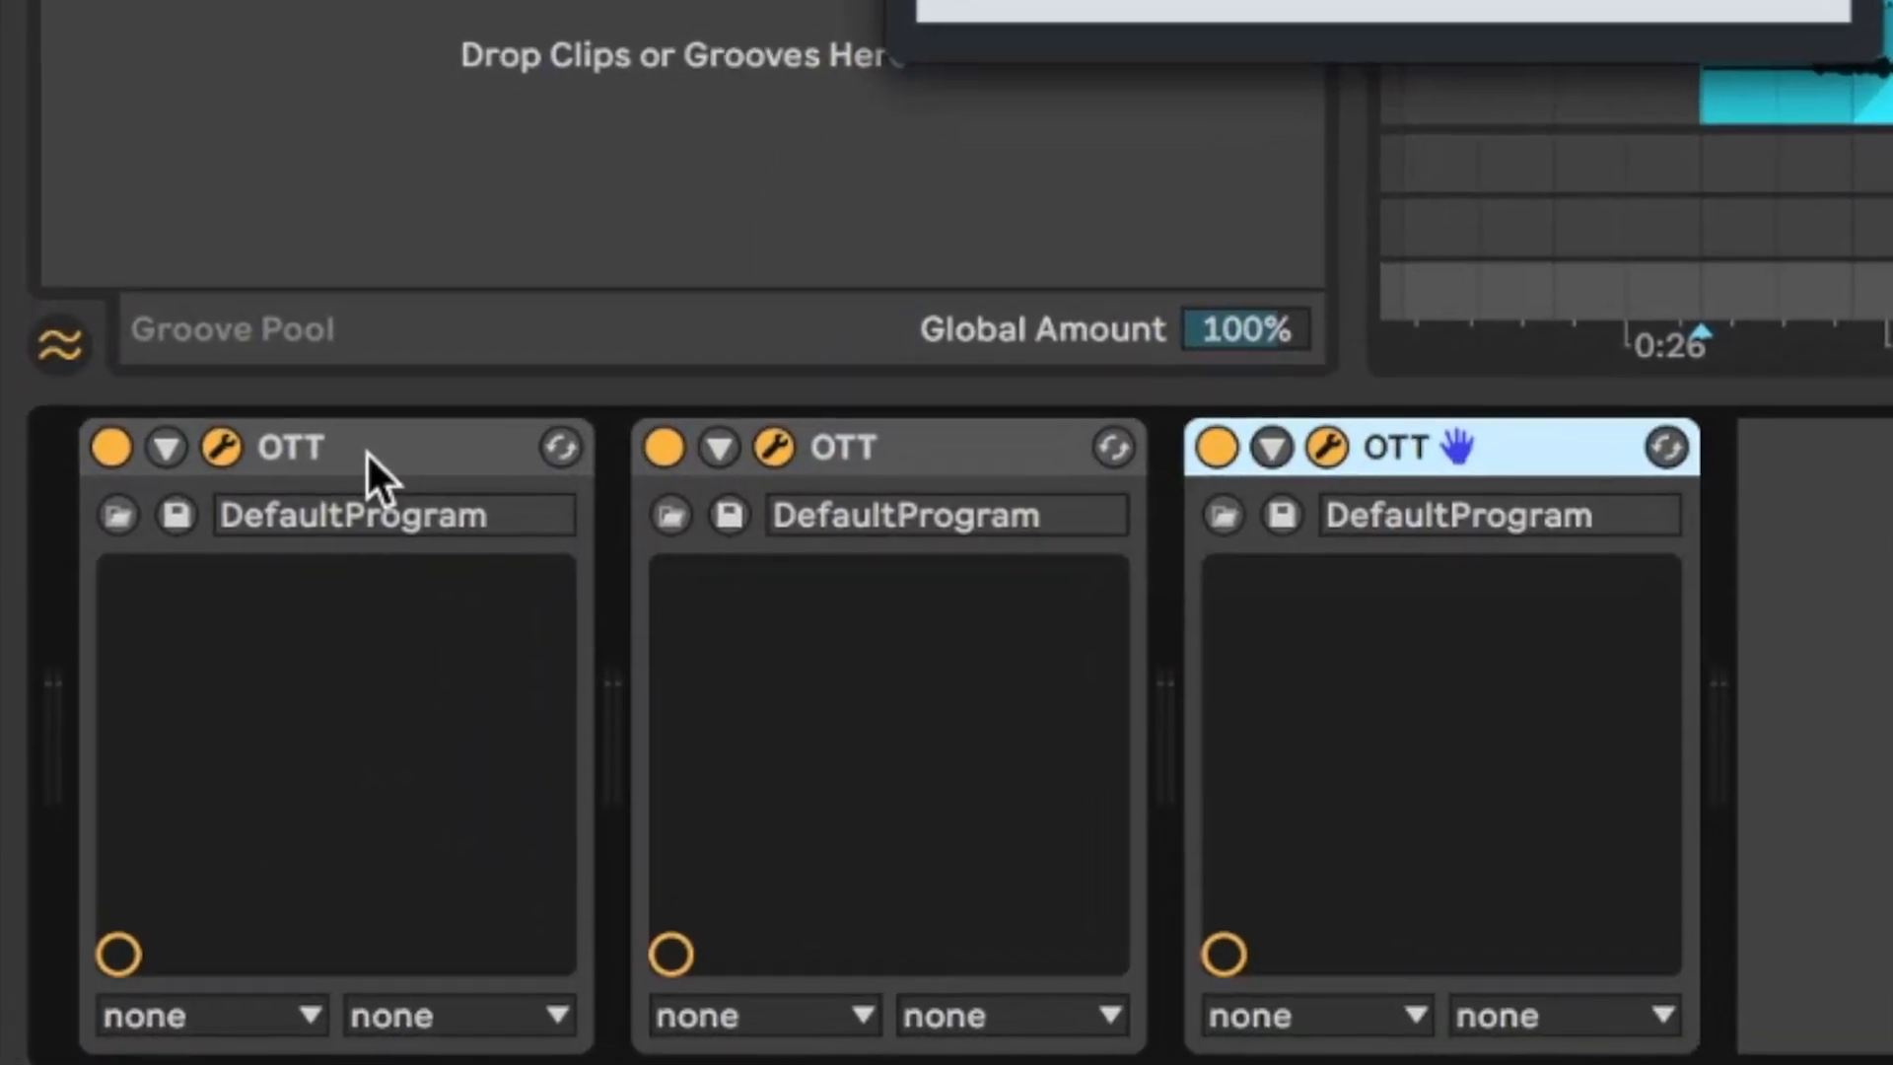
{"action": "left_click", "coordinate": [367, 452]}
{"action": "key", "text": "space"}
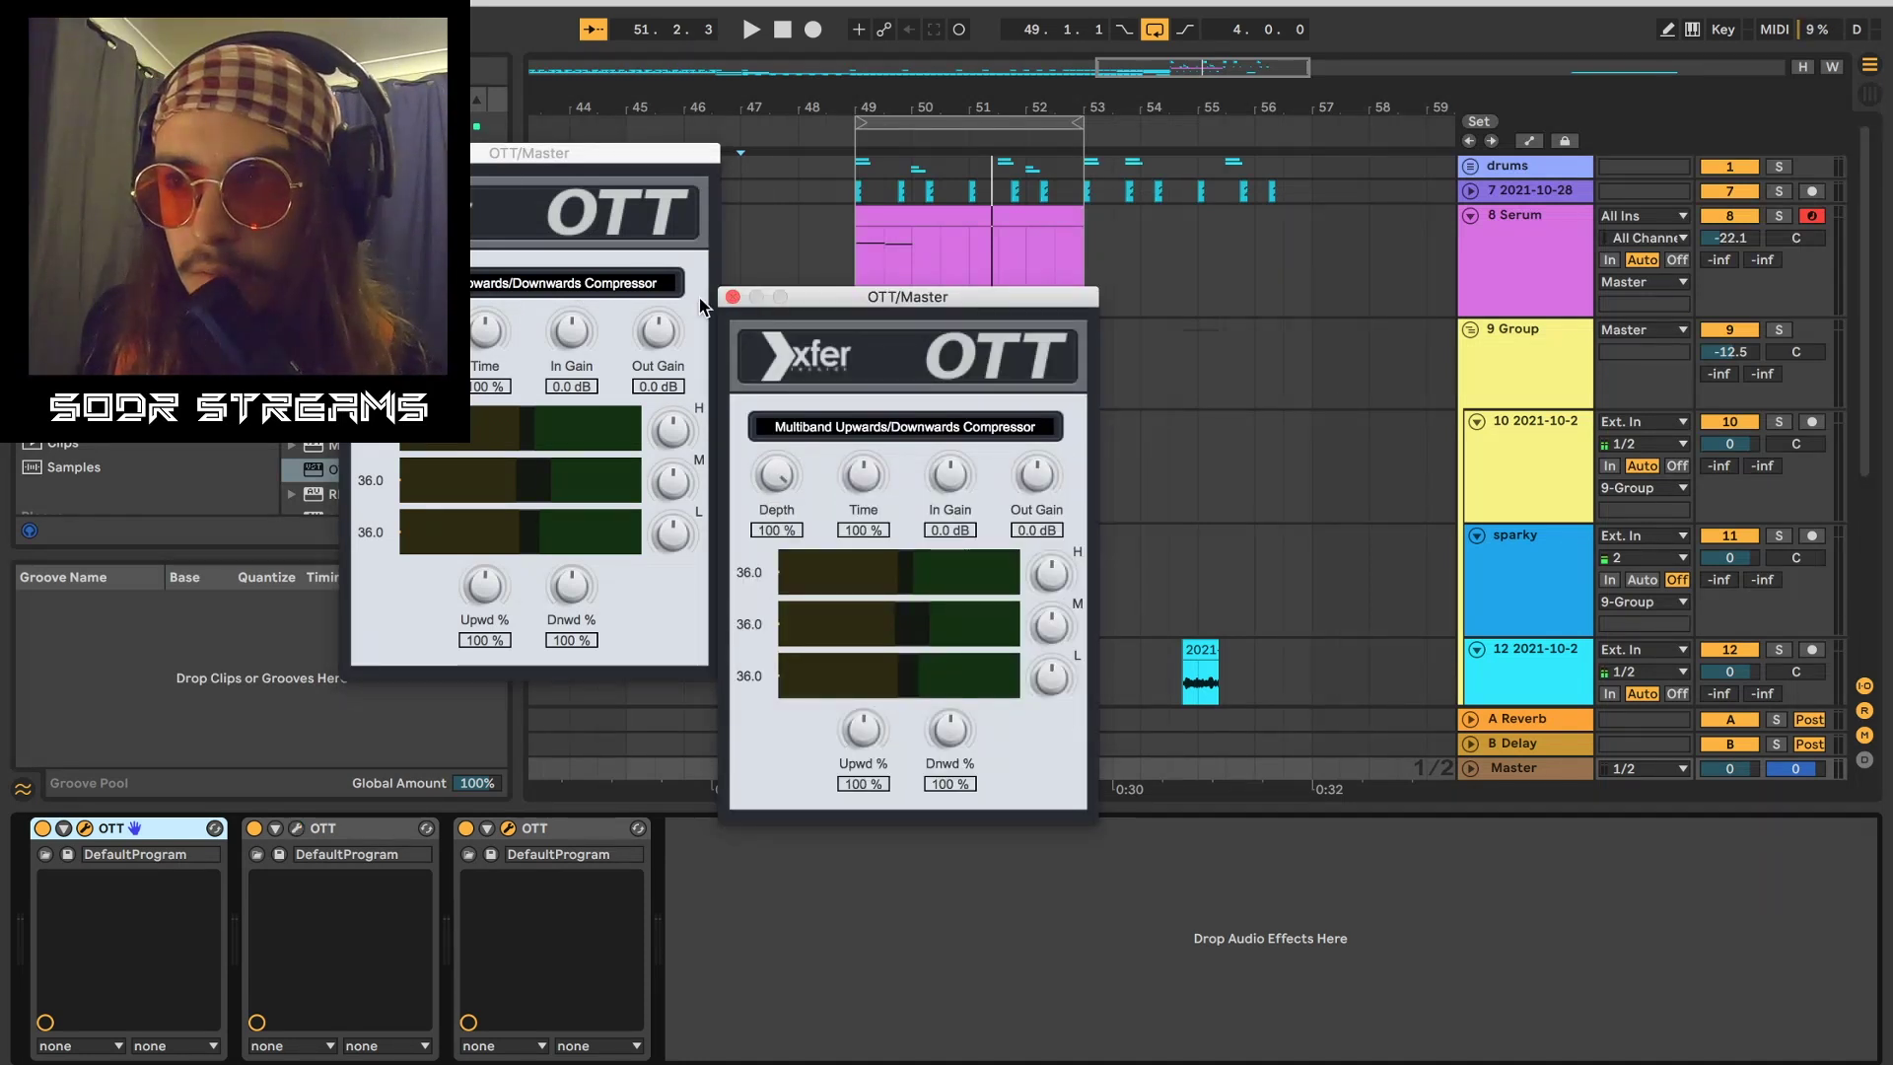
{"action": "left_click", "coordinate": [731, 297]}
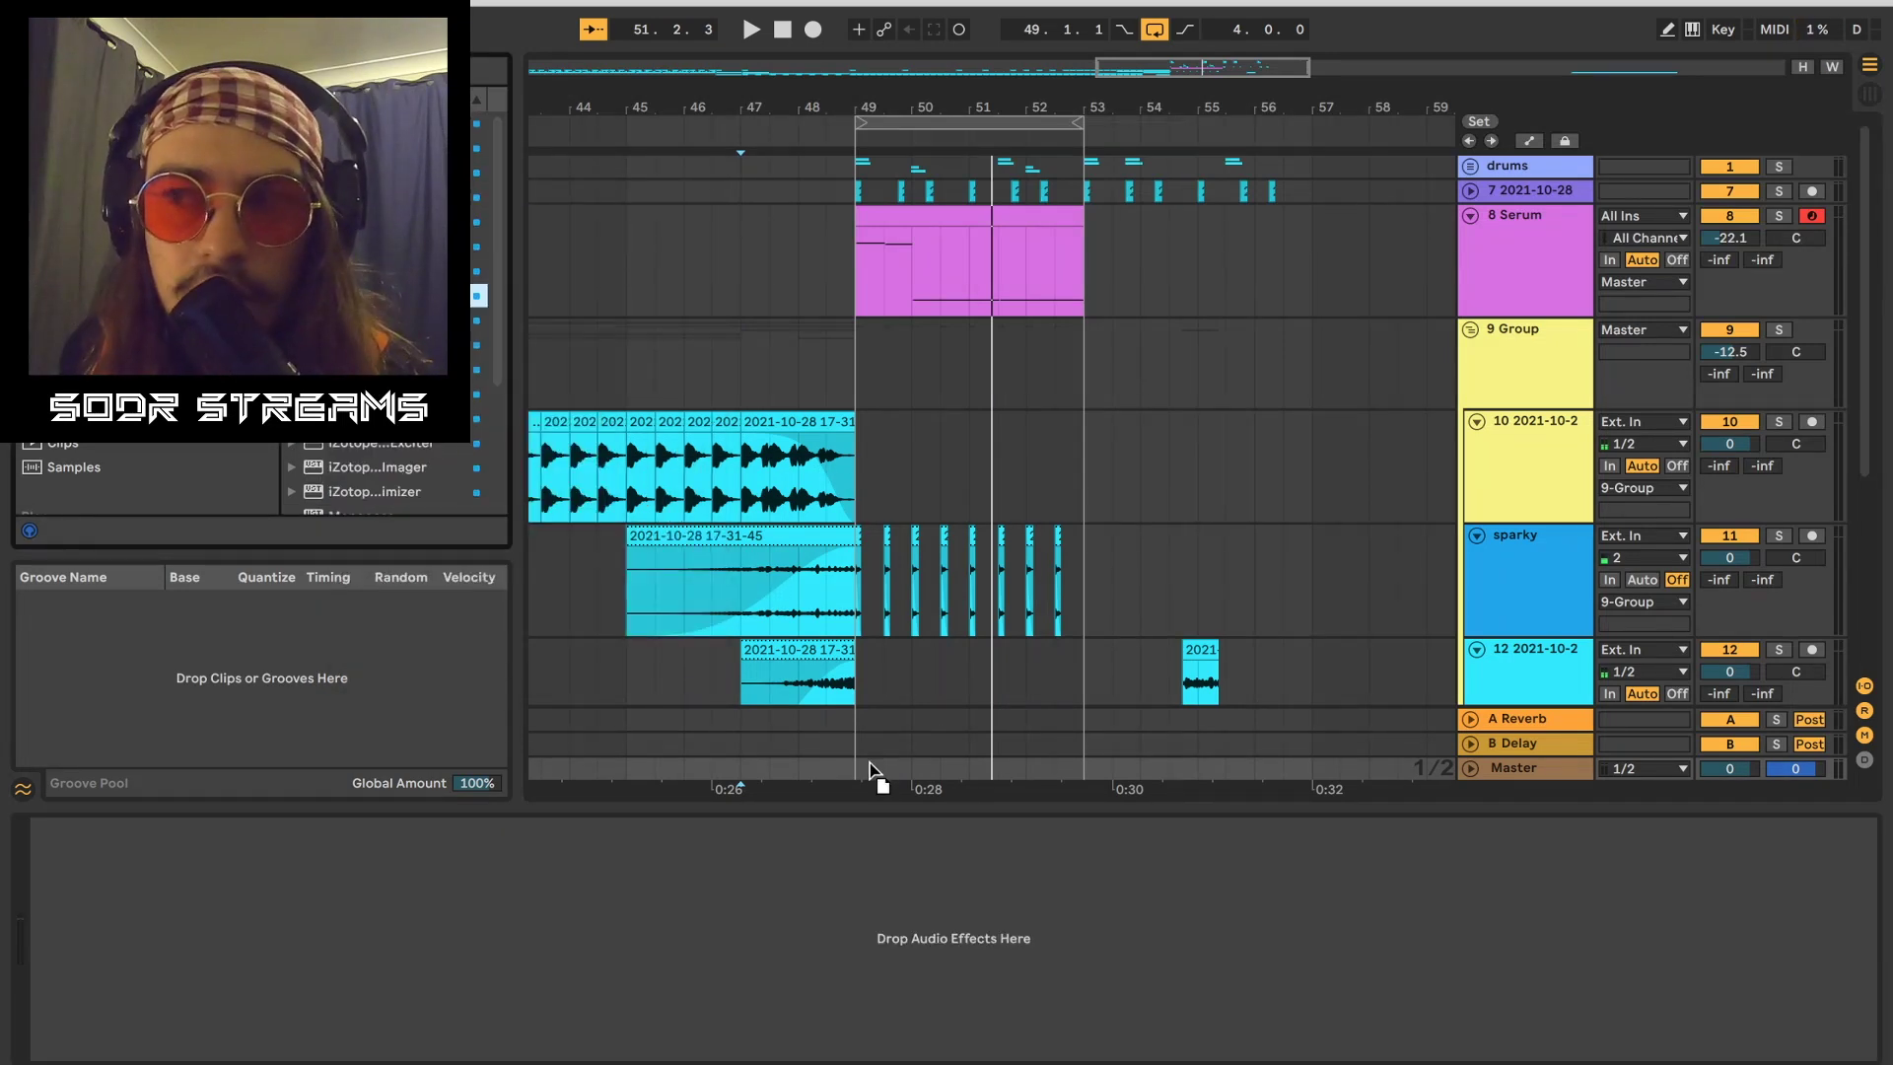
Step: Raise the gain of FabFilter Pro-L on the Master track to about +7.8 dB during playback
{"action": "left_click_drag", "start_coordinate": [742, 710], "coordinate": [778, 640]}
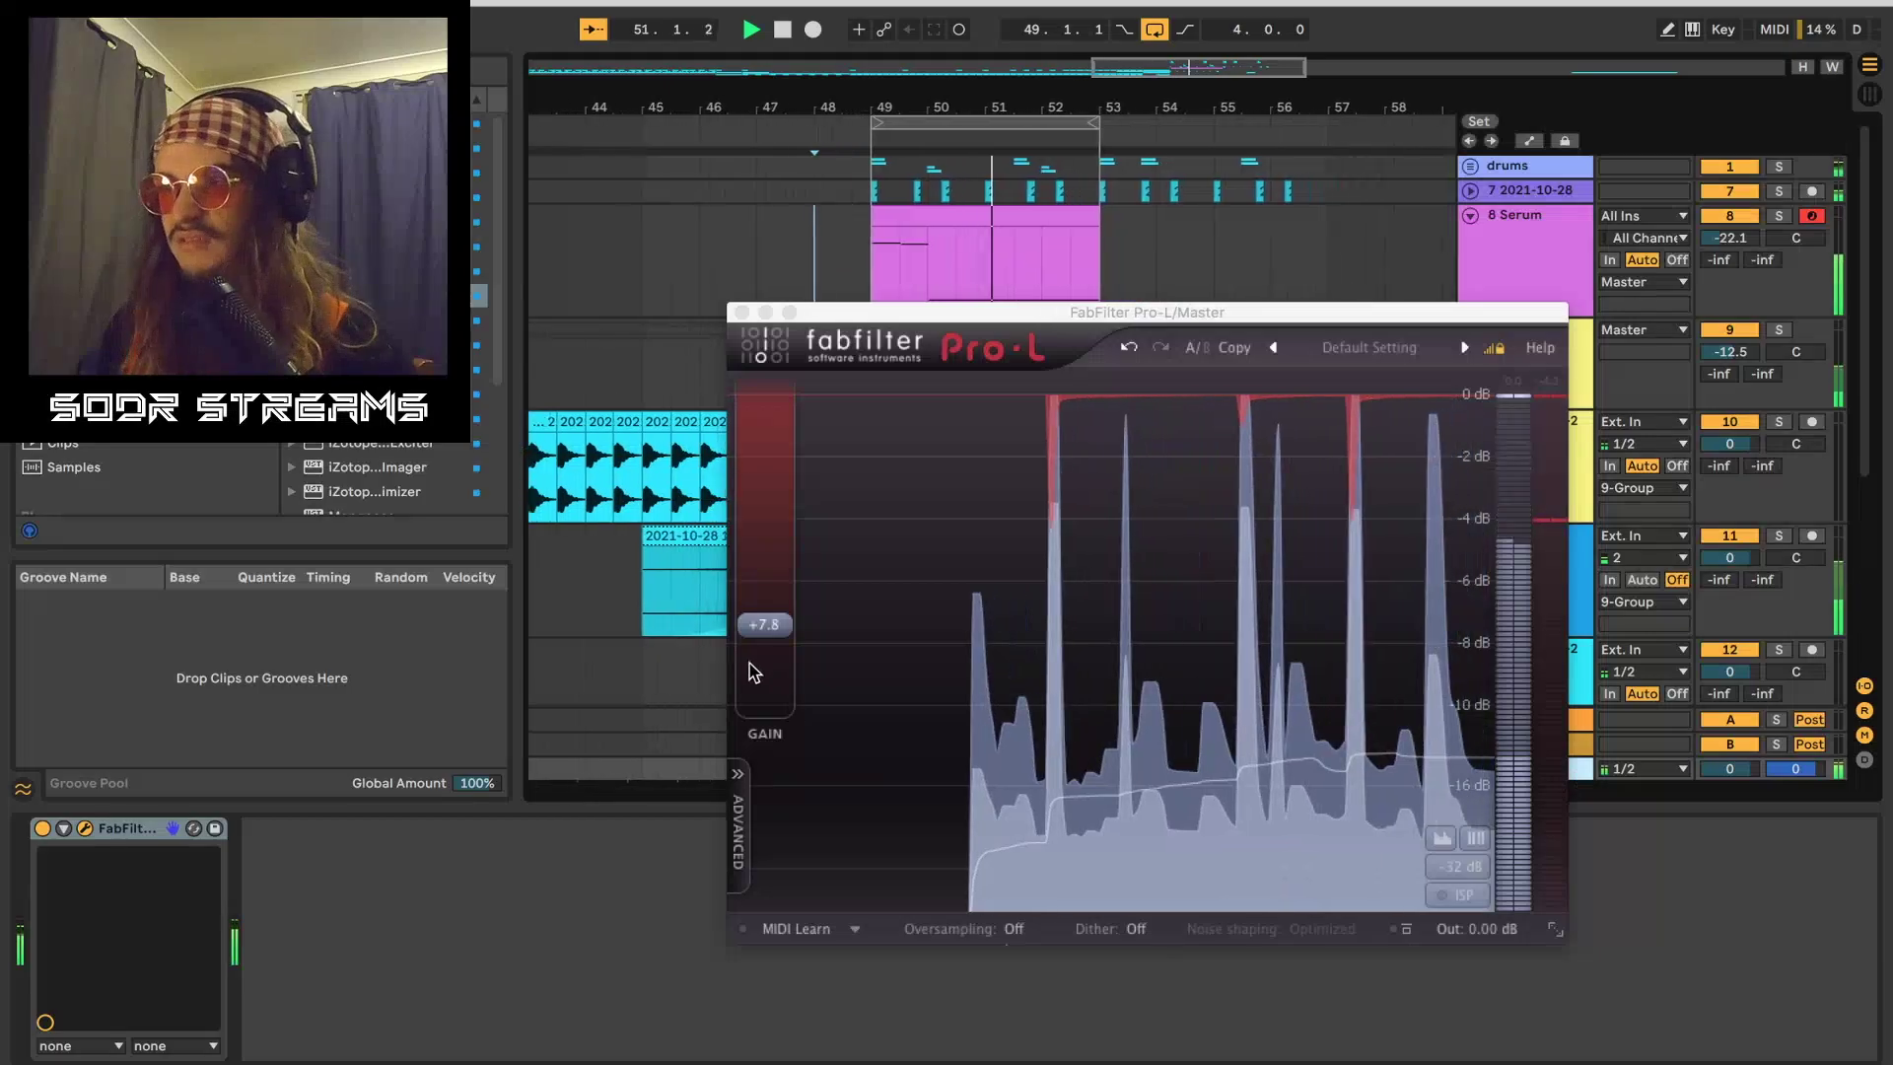
{"action": "mouse_move", "coordinate": [754, 673]}
{"action": "left_mouse_down"}
{"action": "mouse_move", "coordinate": [760, 618]}
{"action": "mouse_move", "coordinate": [728, 621]}
{"action": "mouse_move", "coordinate": [728, 660]}
{"action": "left_mouse_up"}
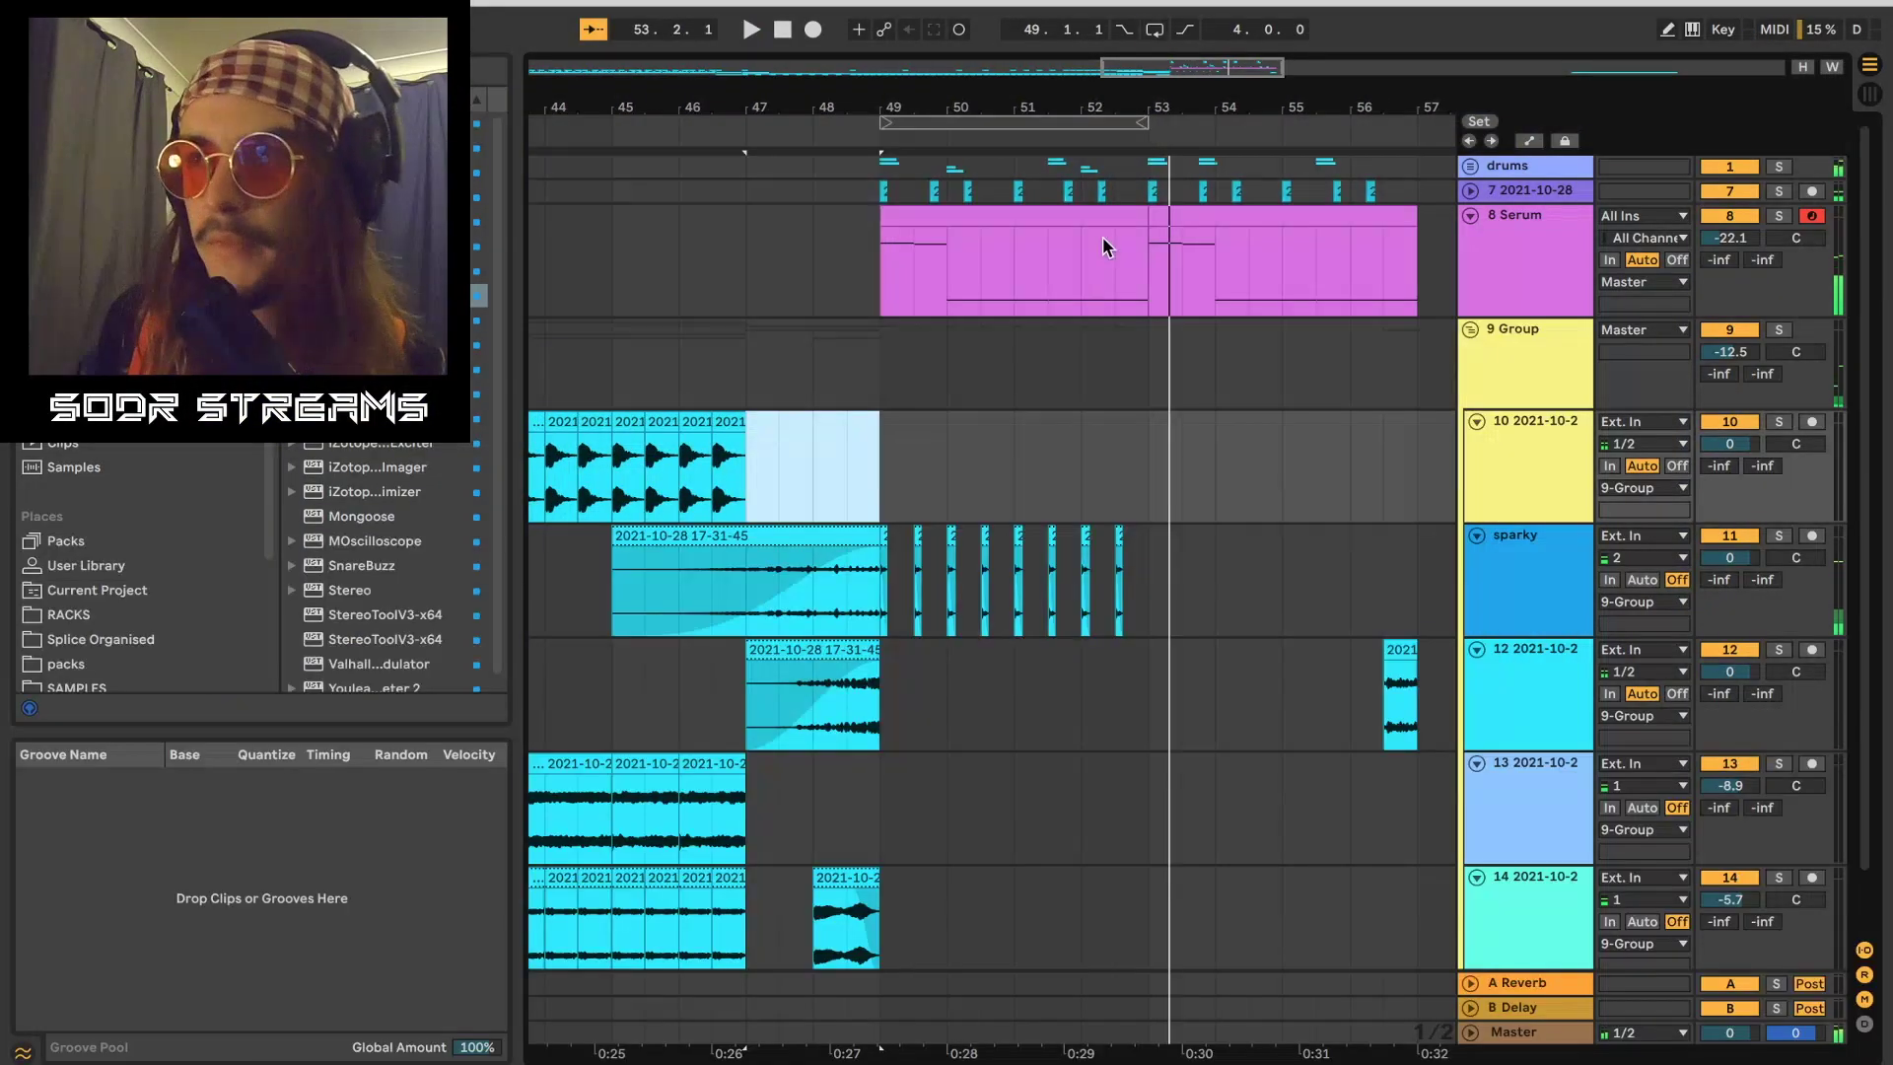
Step: Play the second half of the drop from bar 53 through its end at bar 57
{"action": "left_click", "coordinate": [1145, 158]}
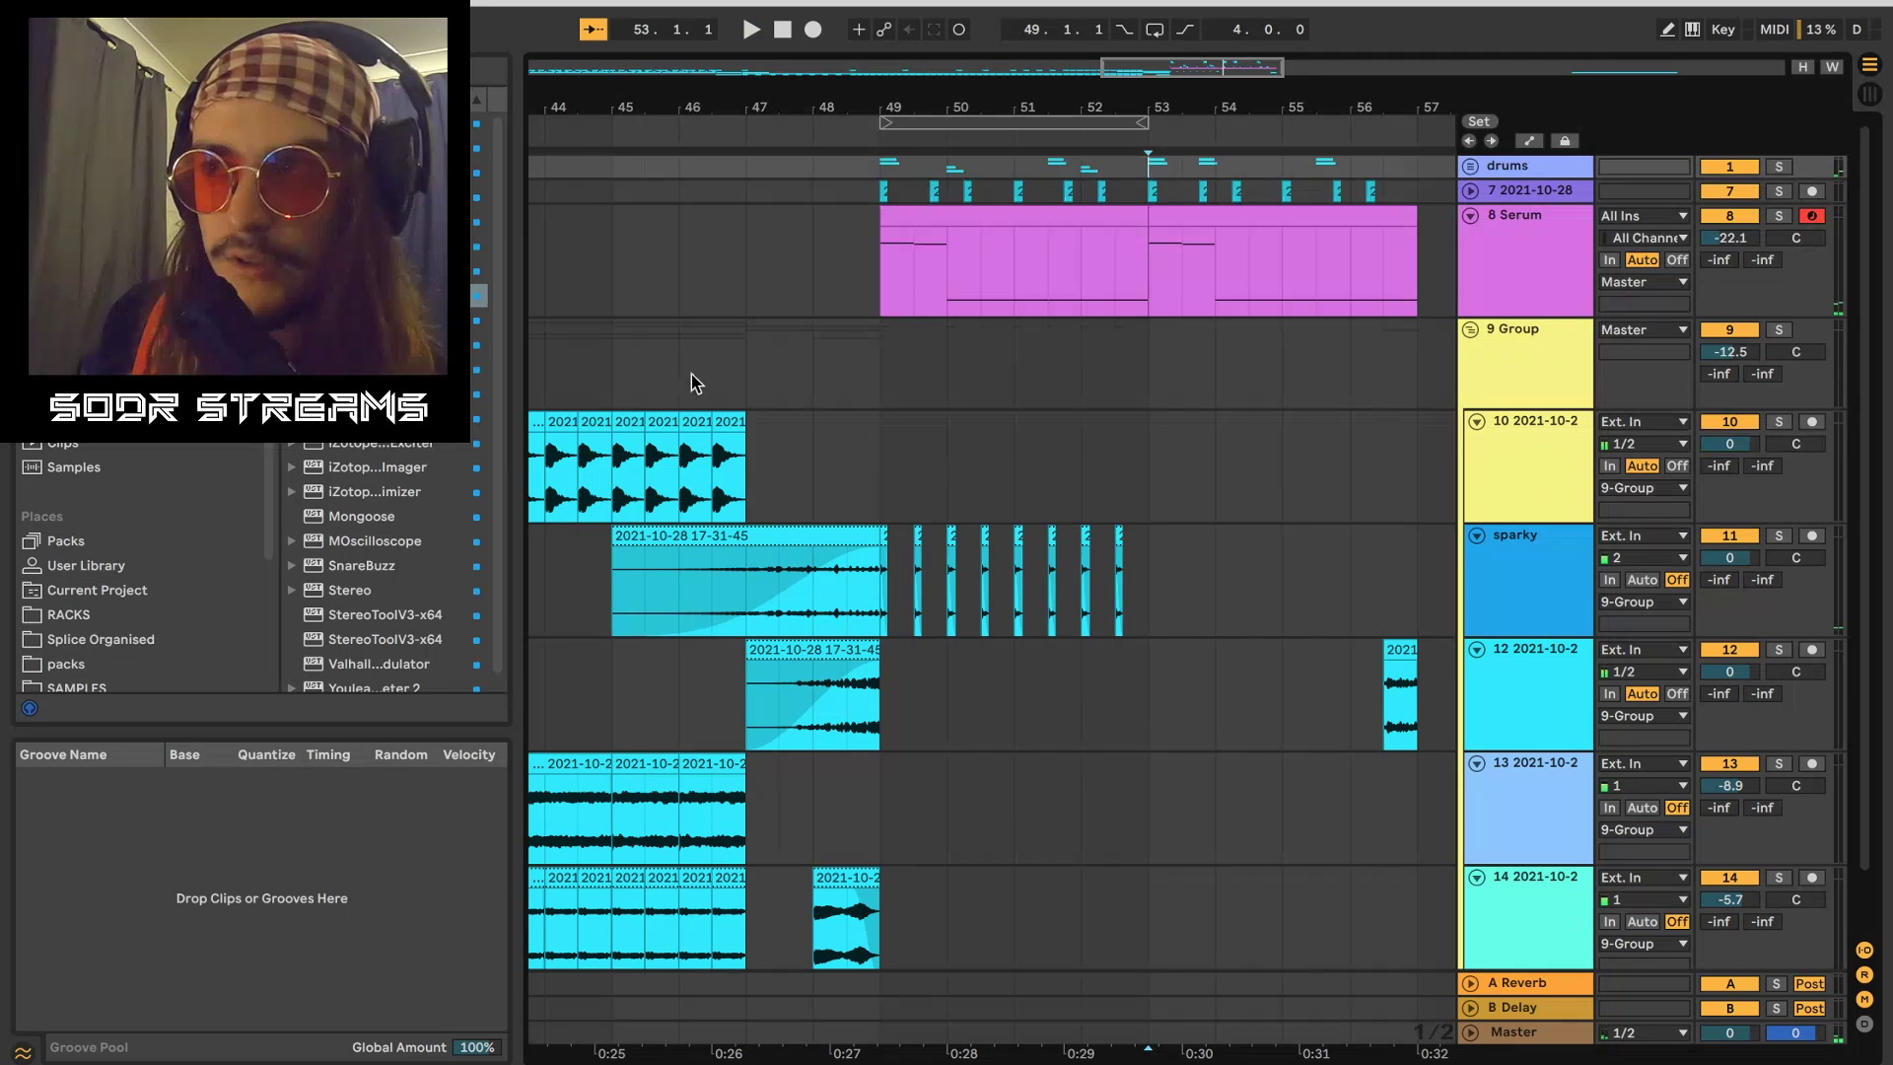
{"action": "left_click", "coordinate": [625, 371]}
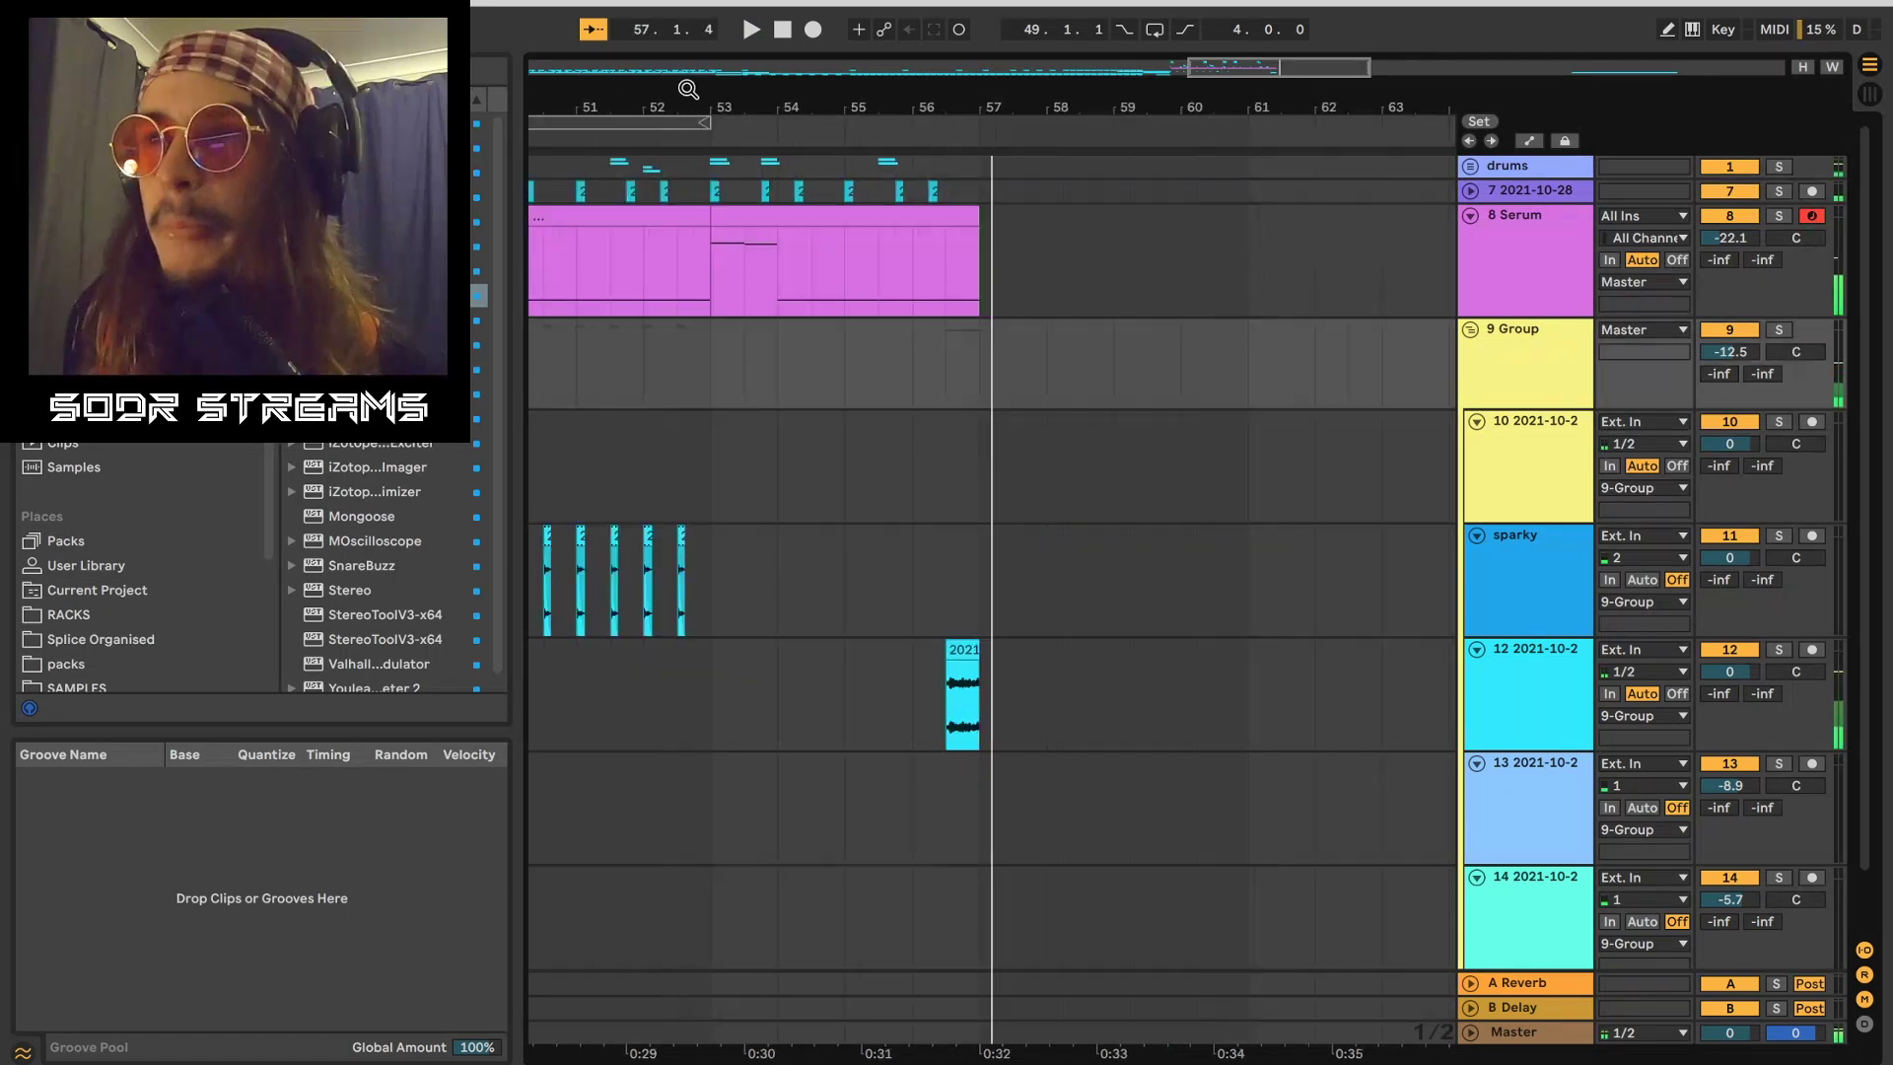
{"action": "mouse_move", "coordinate": [690, 90]}
{"action": "left_mouse_down"}
{"action": "mouse_move", "coordinate": [838, 91]}
{"action": "mouse_move", "coordinate": [839, 69]}
{"action": "left_mouse_up"}
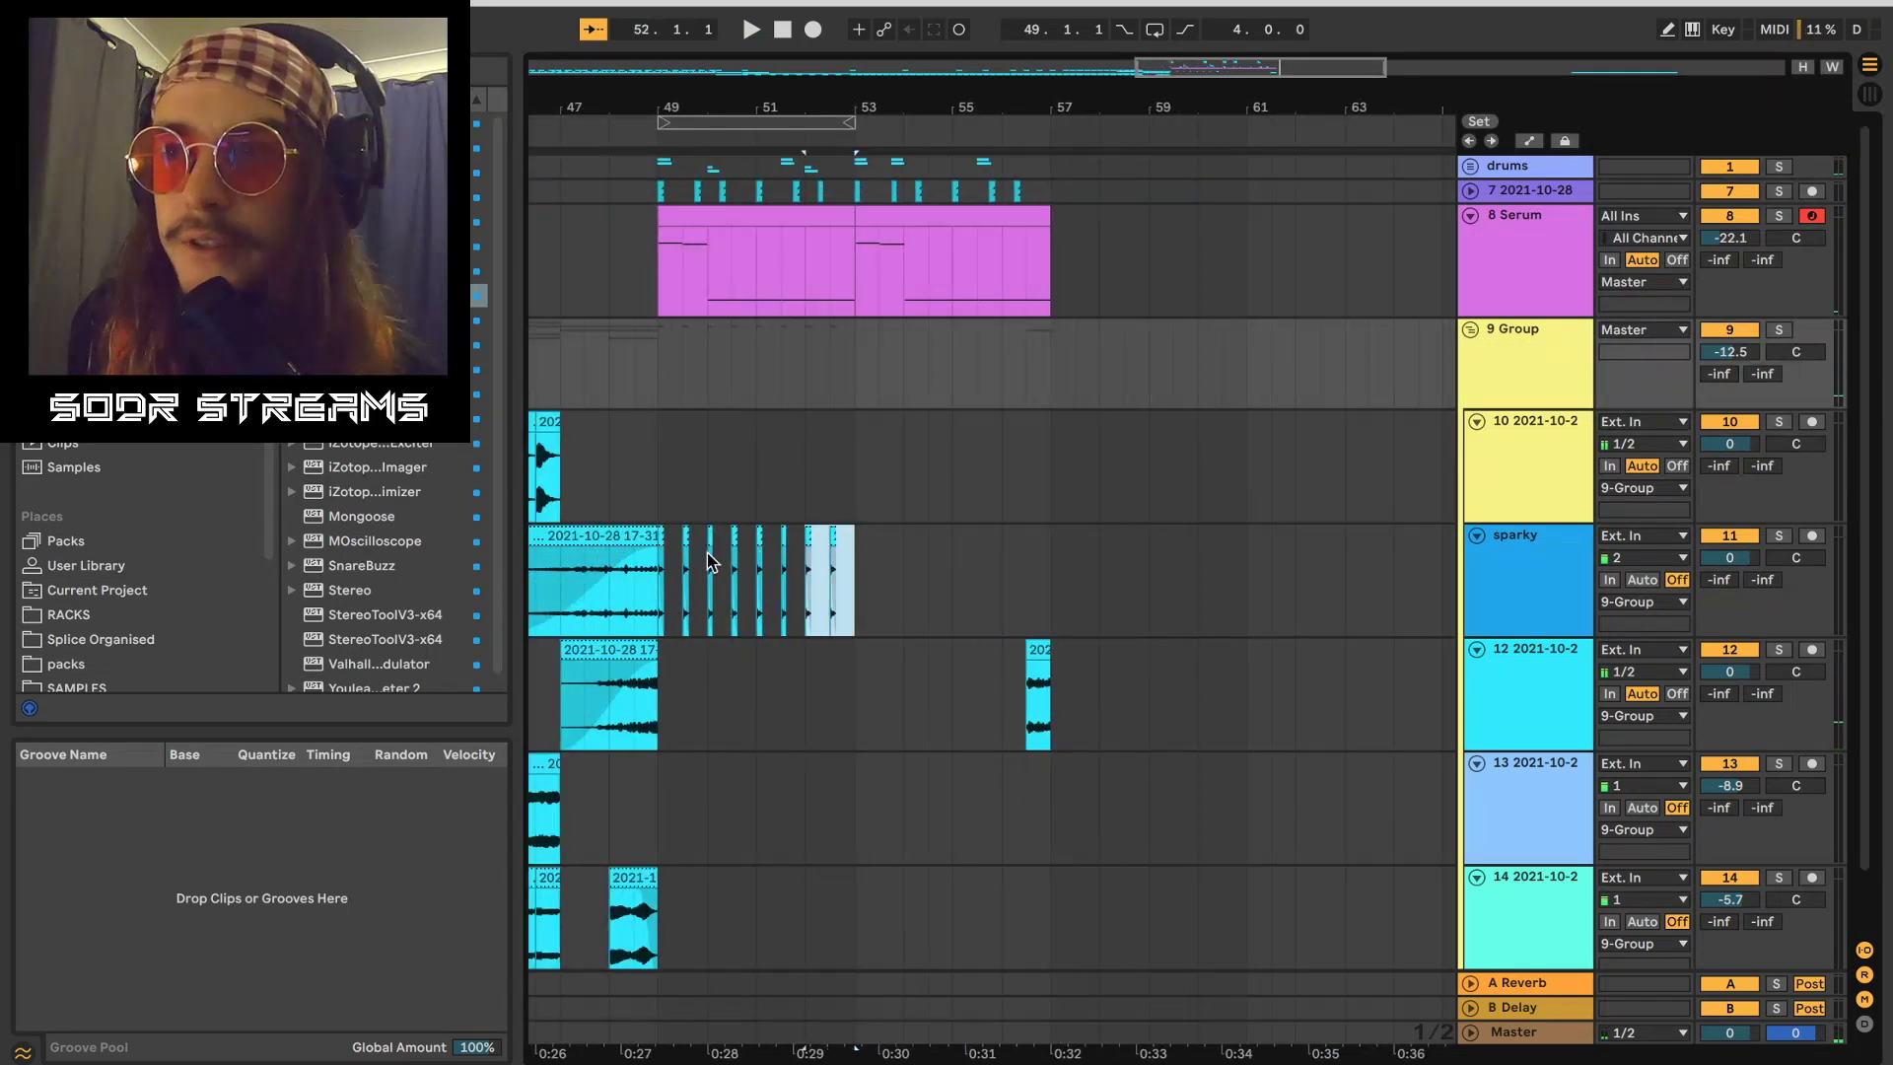
Step: On the sparky track, duplicate a 1/16 slice of the hit at 49.4 three times to fill up to bar 50, and play it
{"action": "left_click_drag", "start_coordinate": [651, 564], "coordinate": [652, 565]}
{"action": "scroll", "coordinate": [852, 505], "scroll_direction": "up", "scroll_amount": 5}
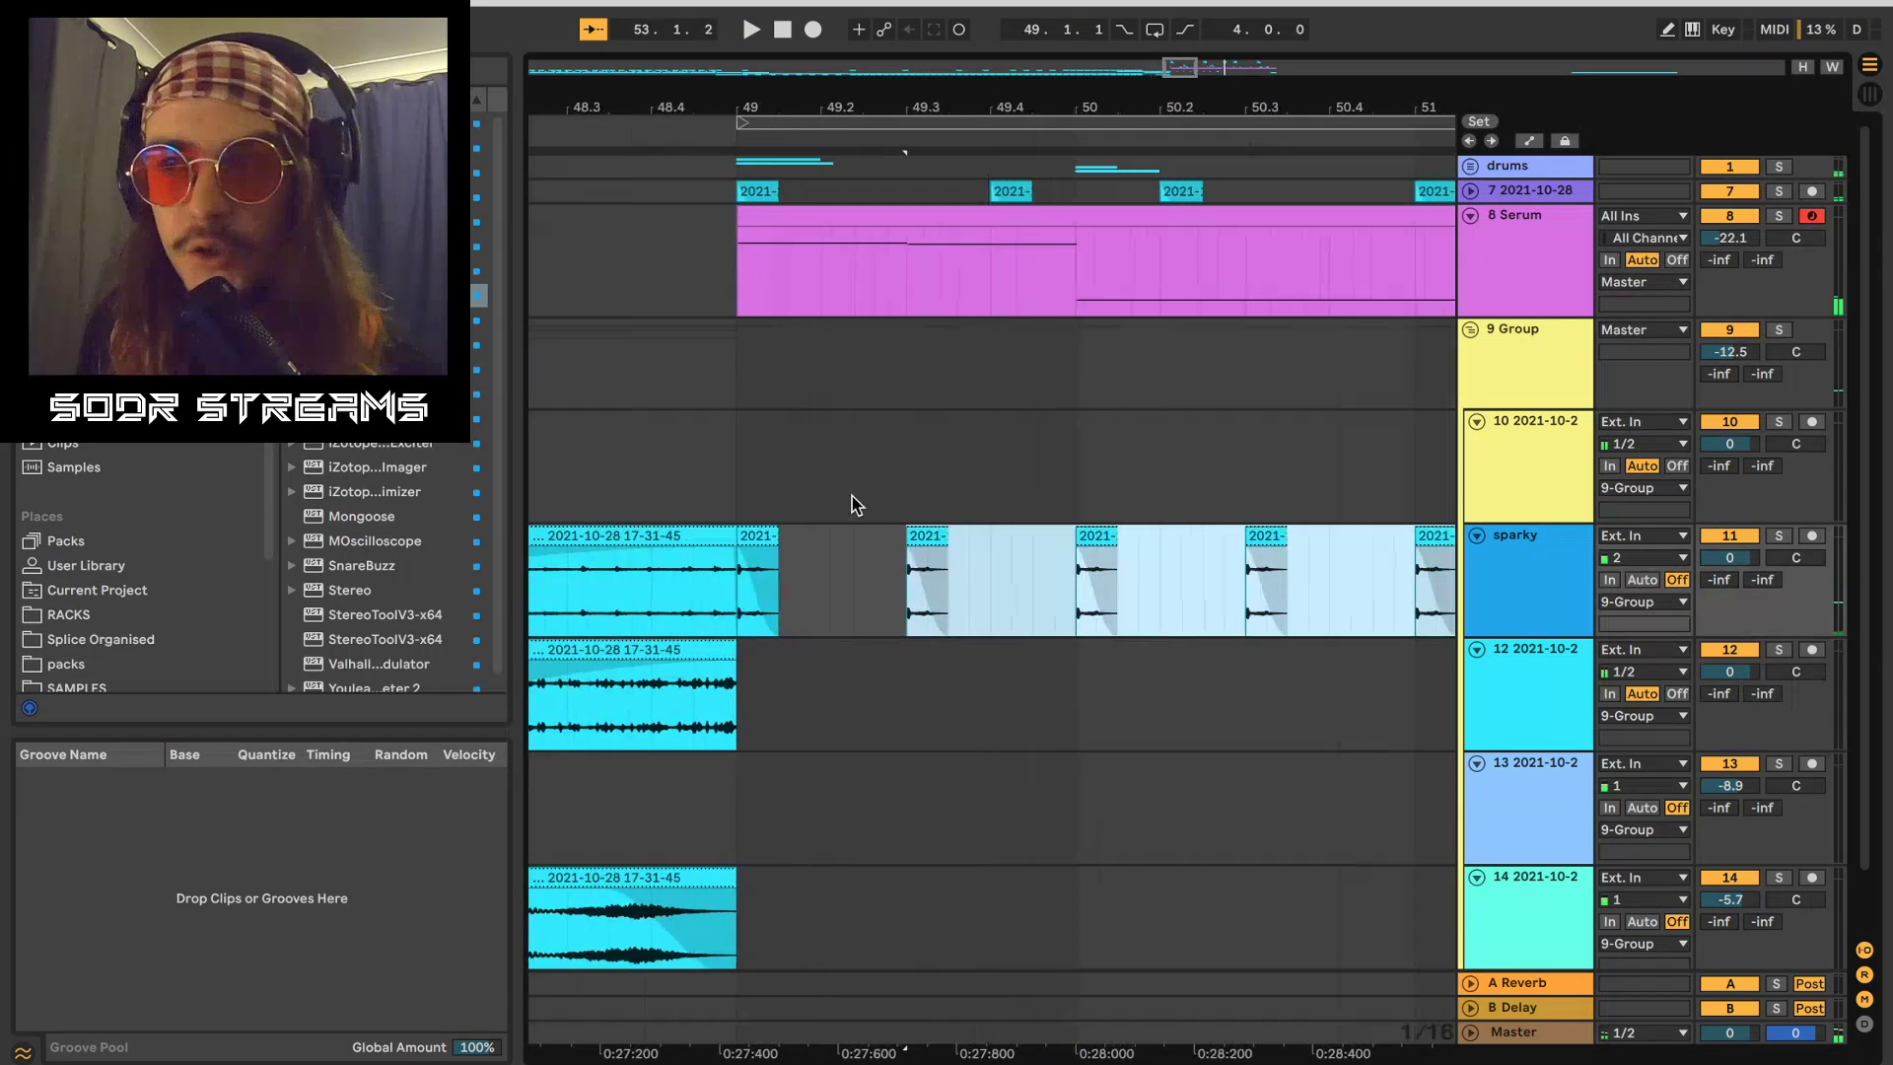
{"action": "left_click", "coordinate": [740, 505]}
{"action": "left_click", "coordinate": [755, 535]}
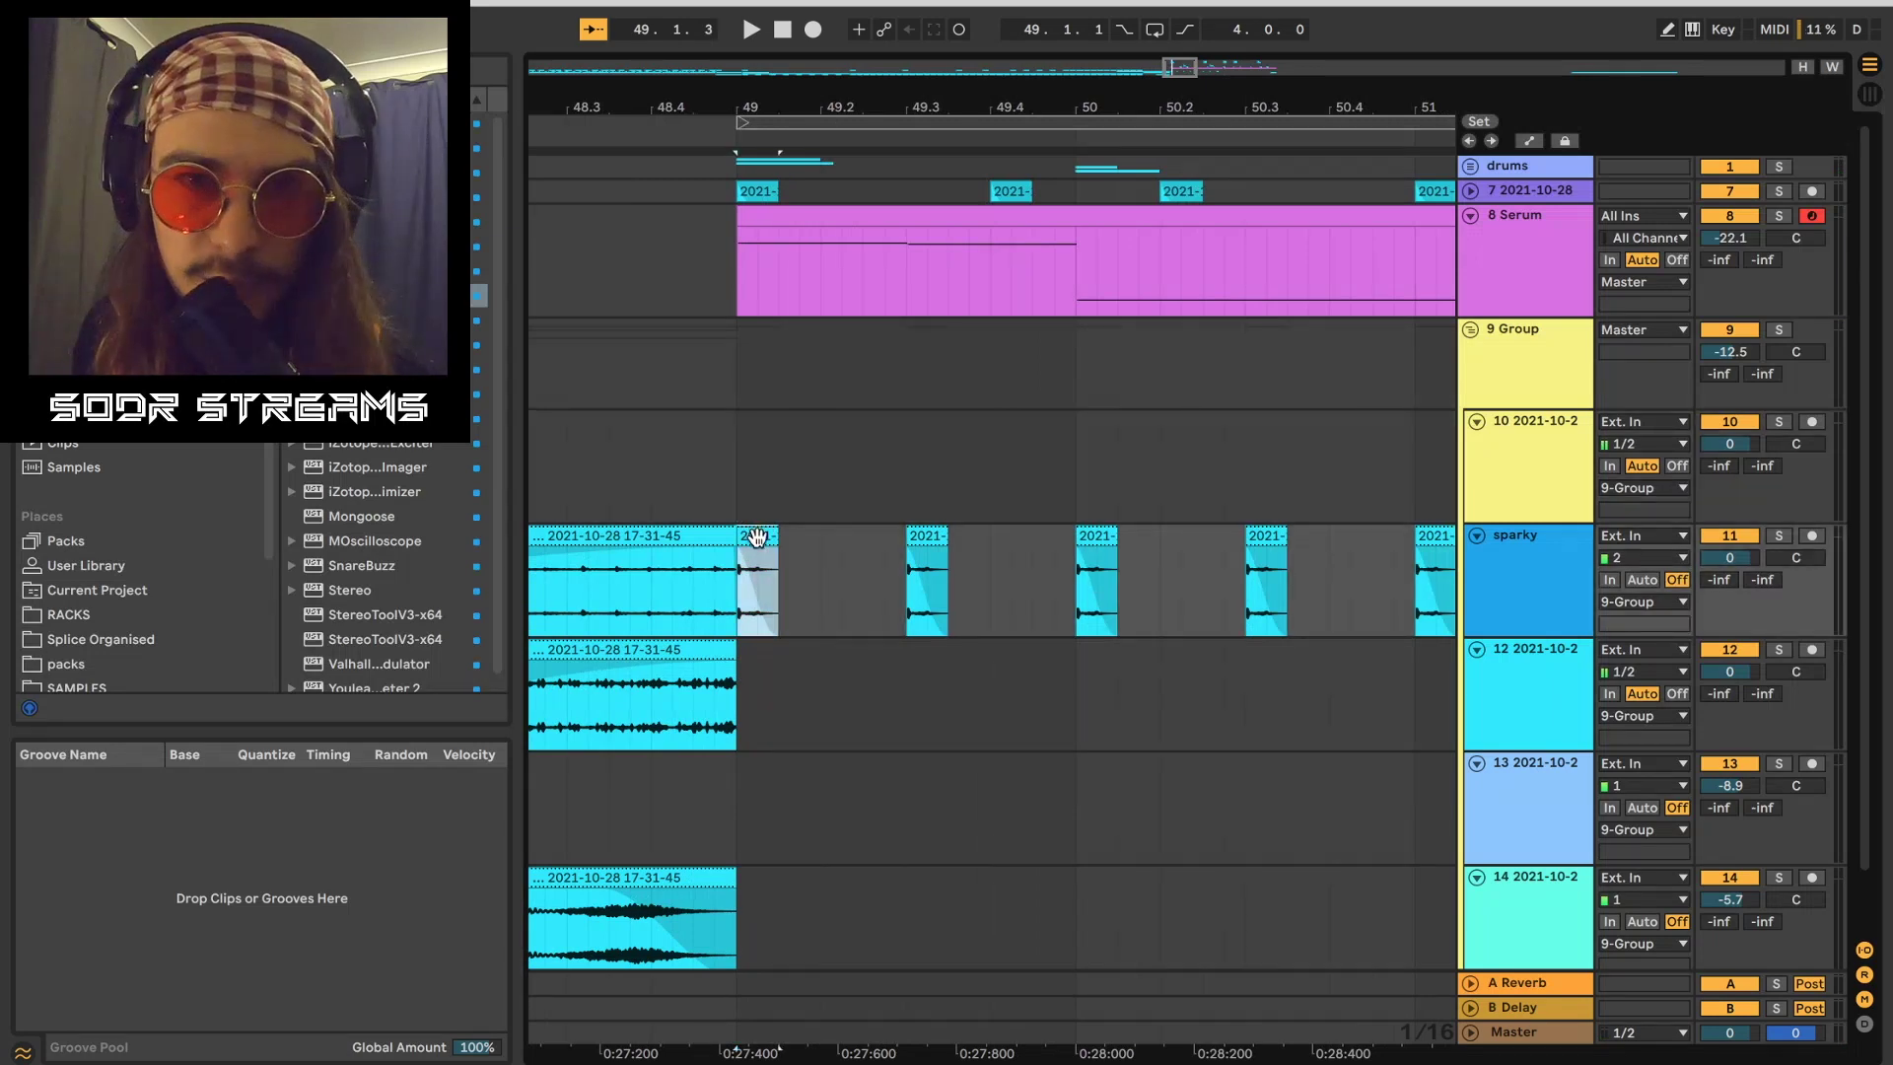
{"action": "key", "text": "space"}
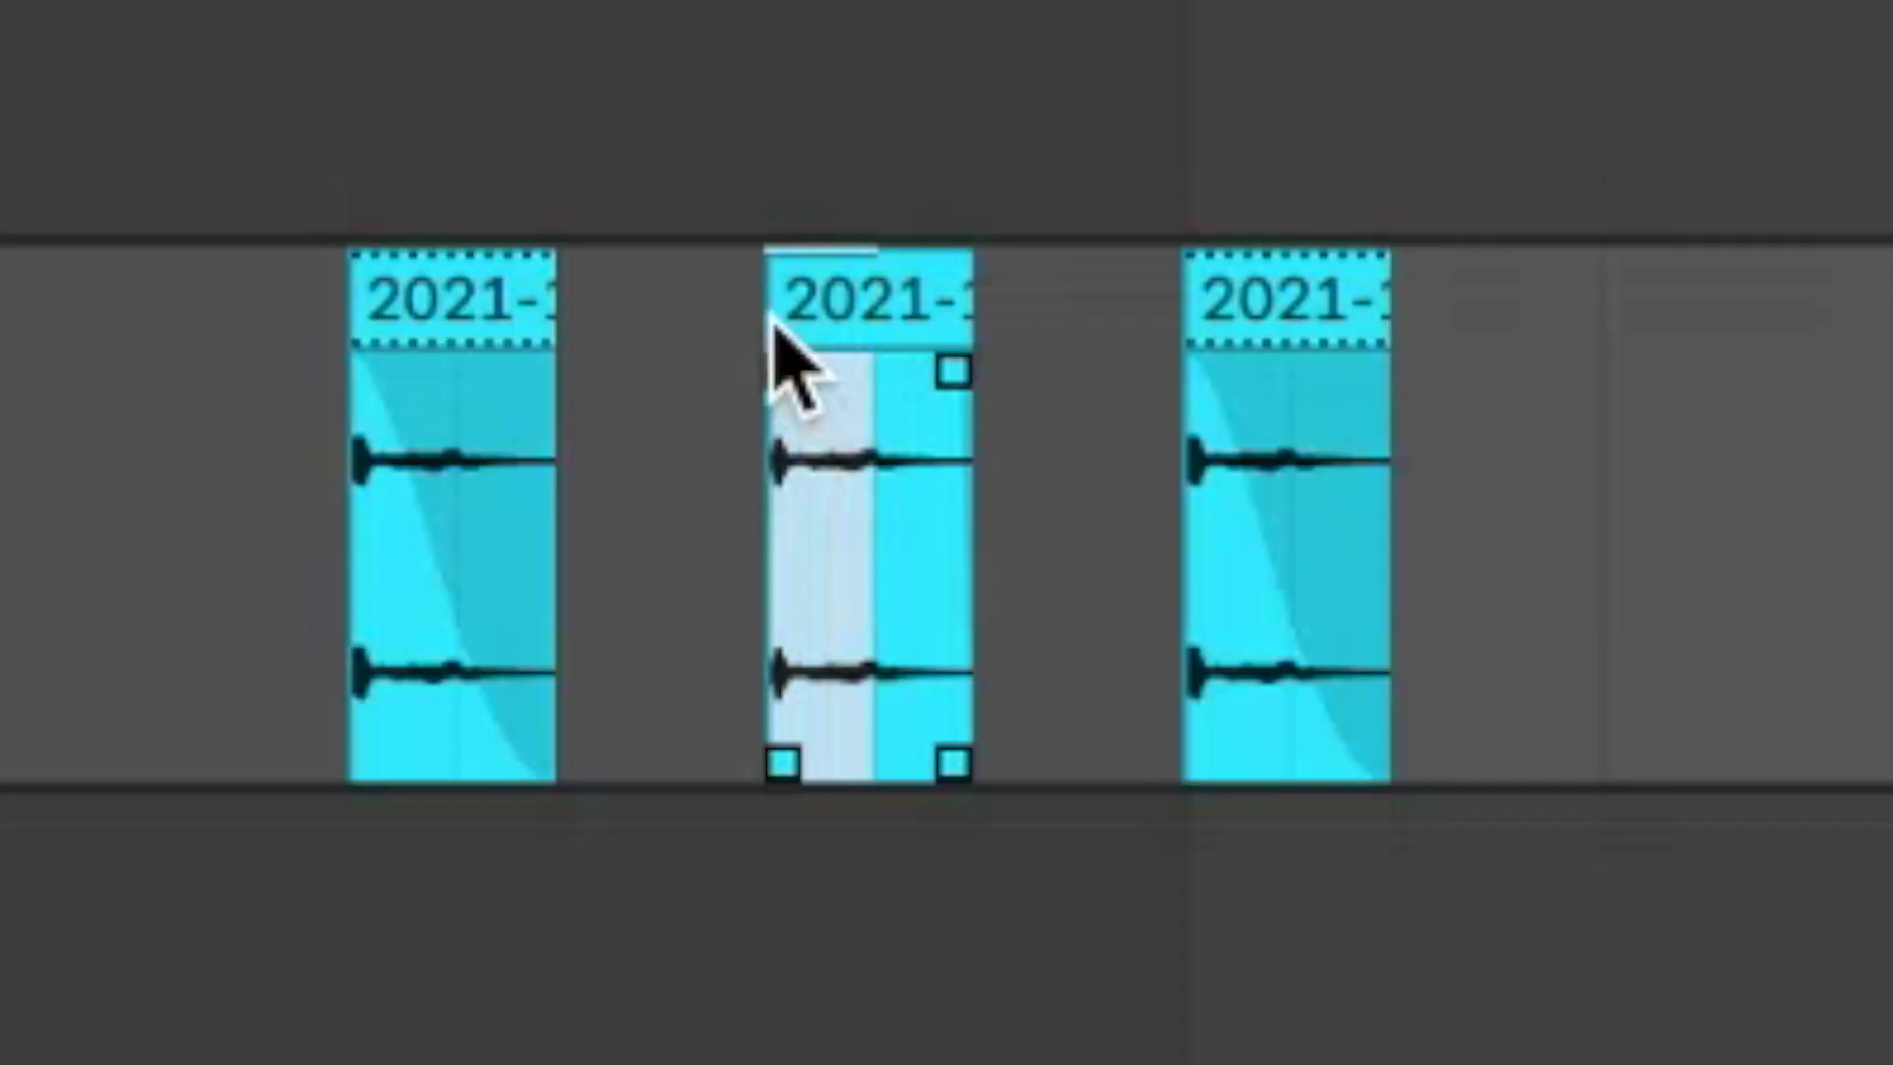
{"action": "key", "text": "ctrl+d"}
{"action": "key", "text": "ctrl+d"}
{"action": "key", "text": "ctrl+d"}
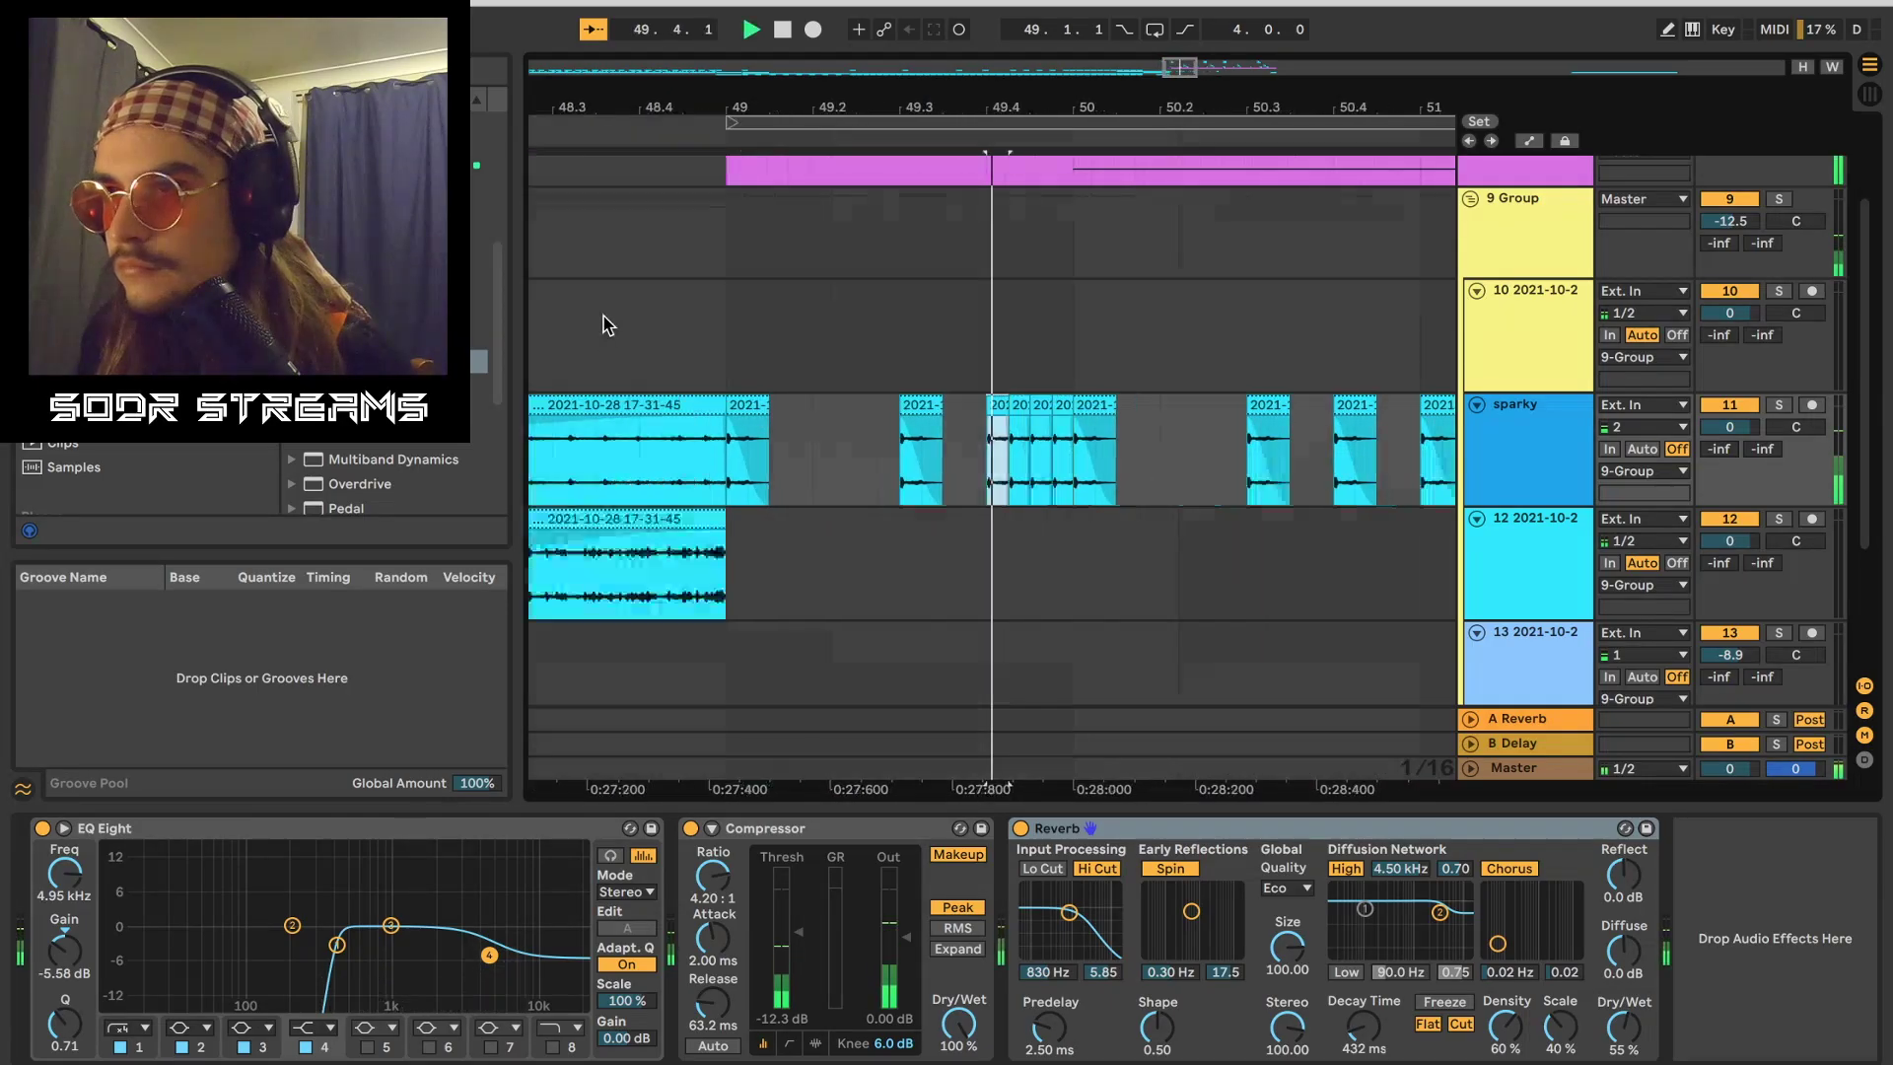
{"action": "key", "text": "space"}
{"action": "key", "text": "space"}
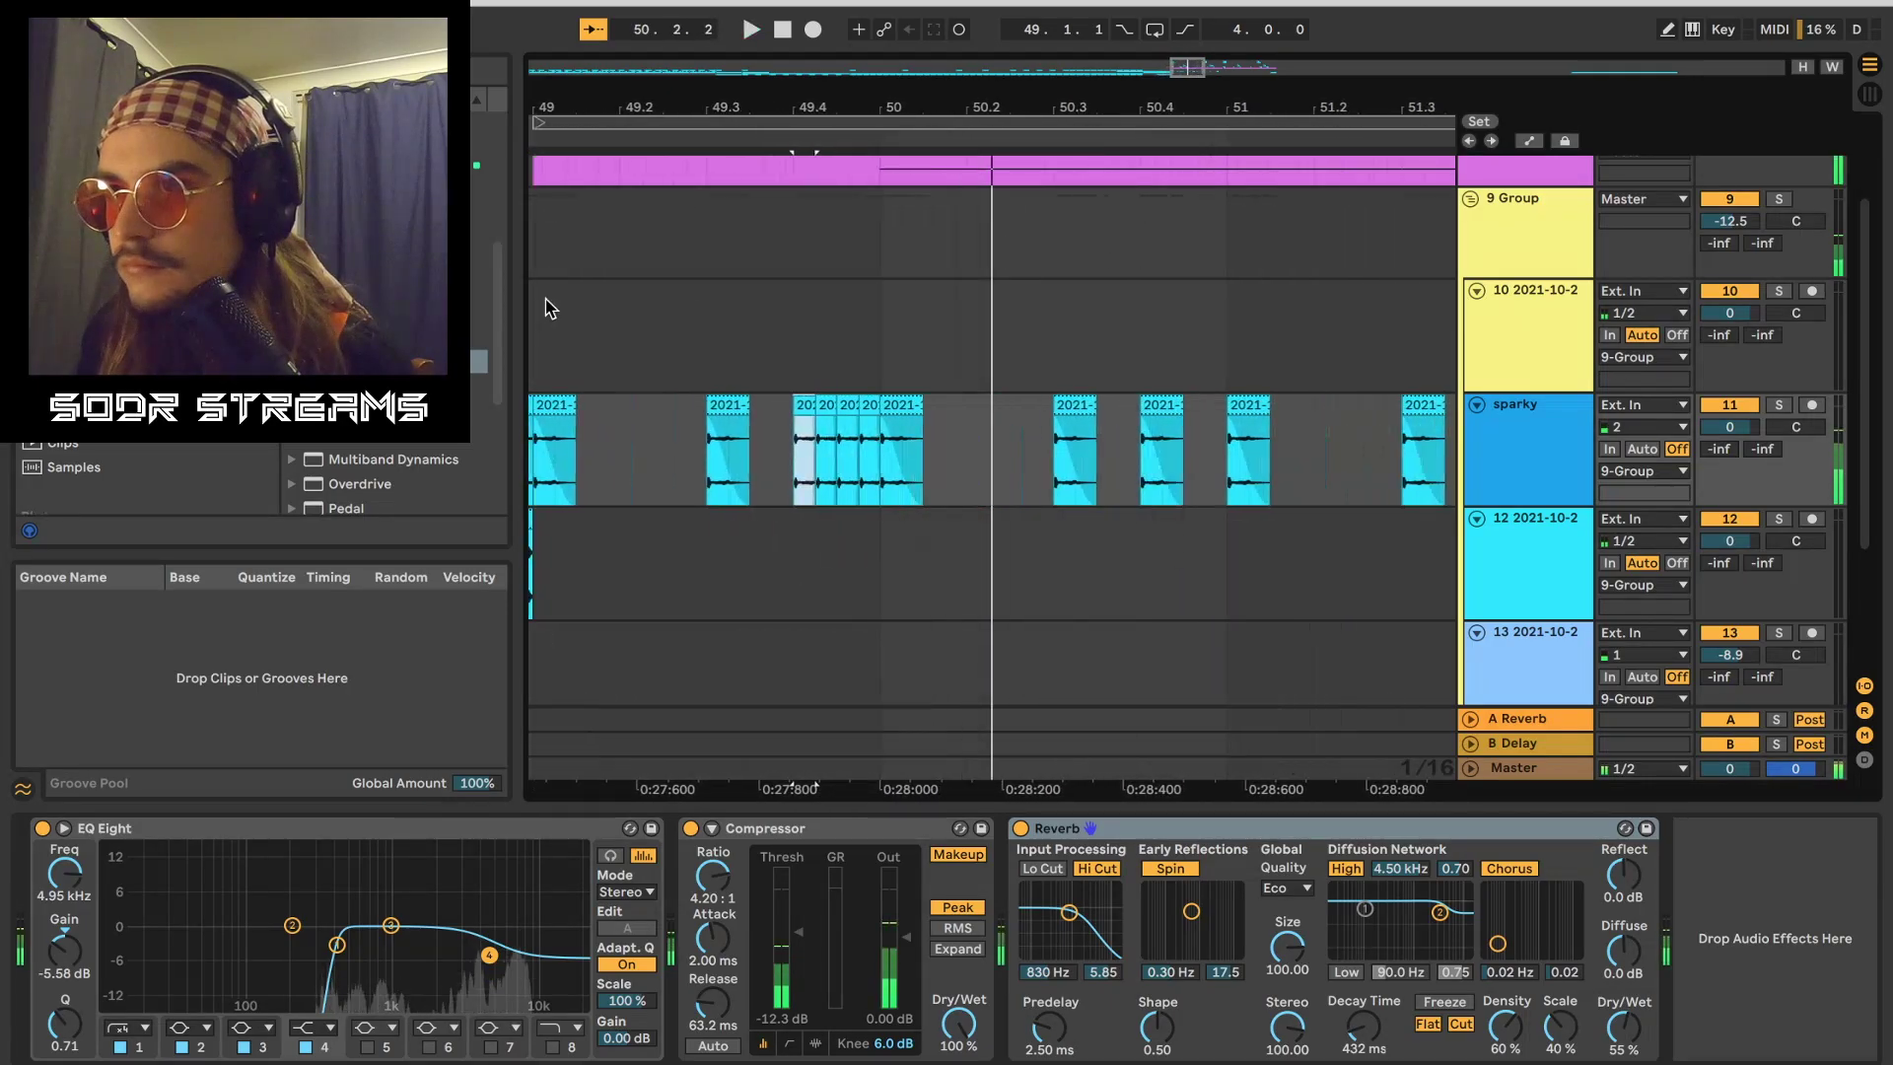
{"action": "key", "text": "space"}
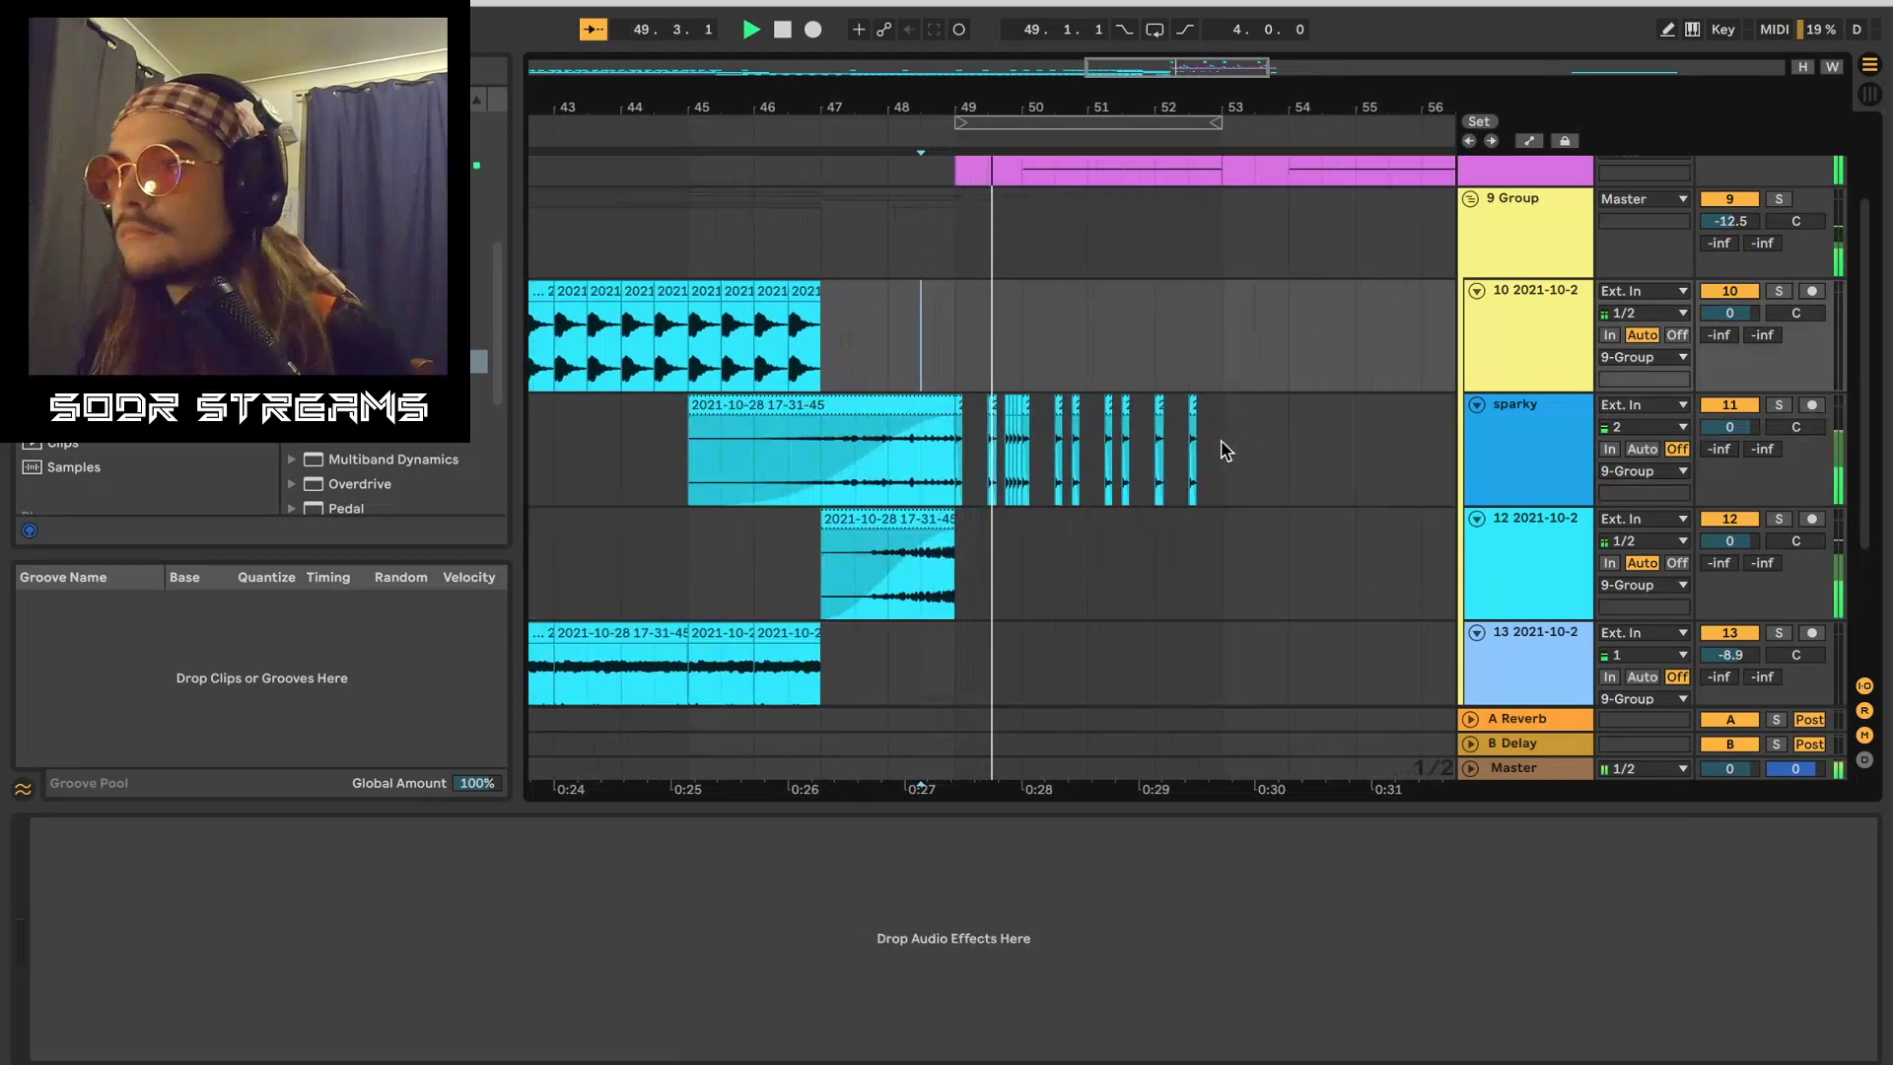
Step: Paste a half-bar piece of the recording on the sparky track over the last hit before bar 53, and play it
{"action": "left_click", "coordinate": [1225, 451]}
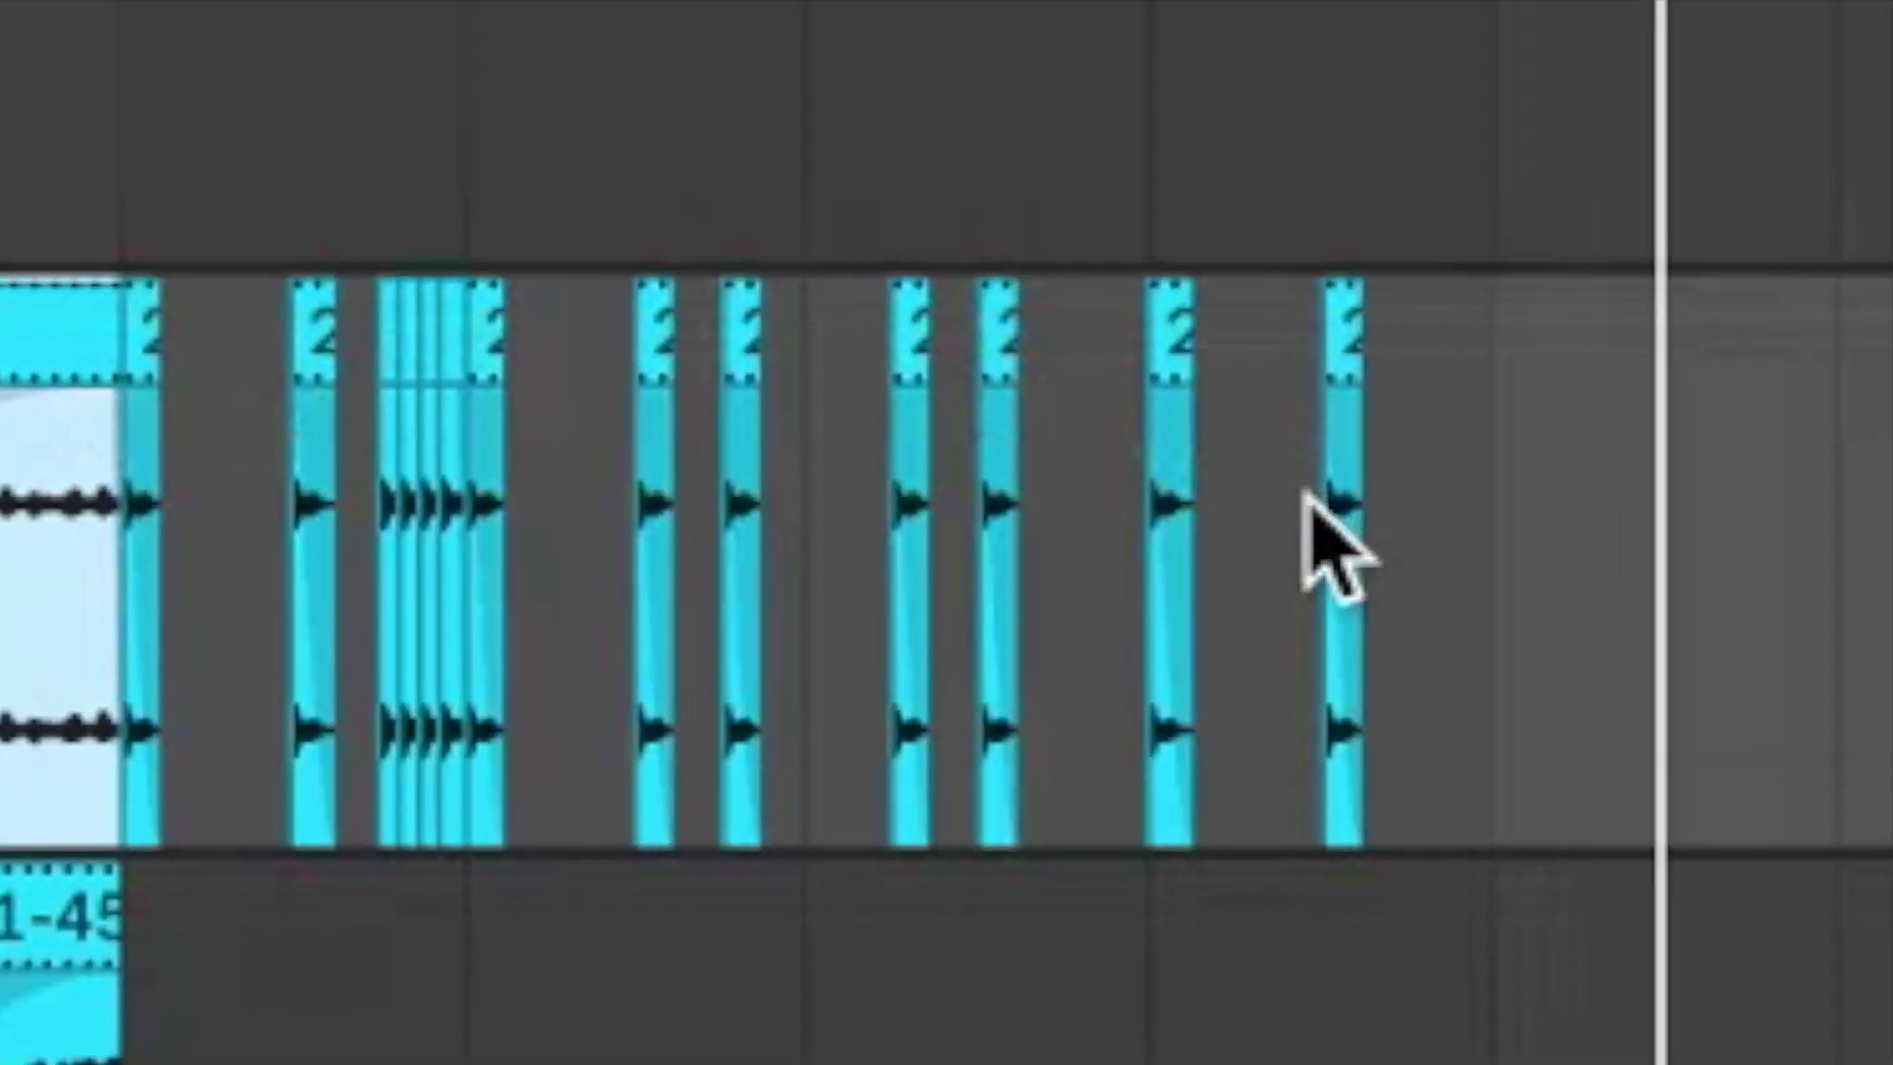
{"action": "left_click", "coordinate": [1156, 439]}
{"action": "key", "text": "super+v"}
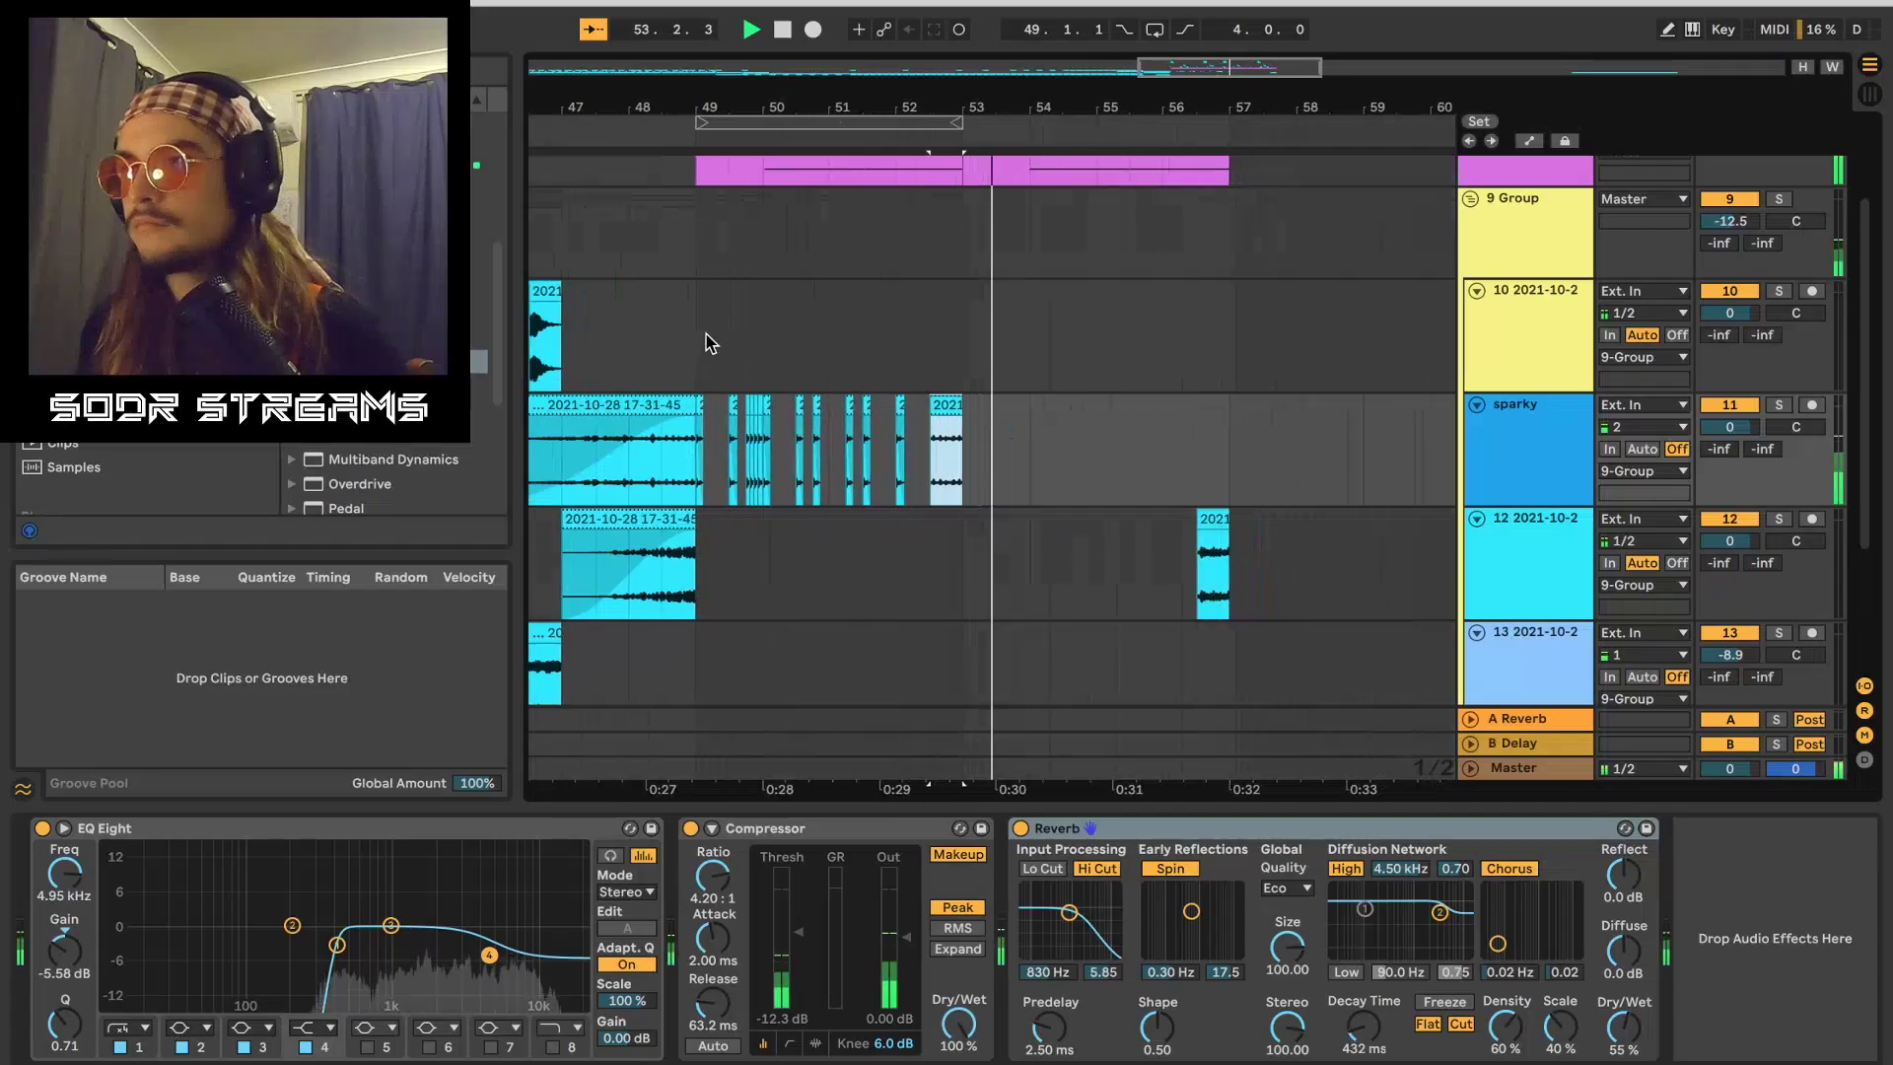
{"action": "left_click", "coordinate": [718, 342]}
{"action": "key", "text": "space"}
{"action": "key", "text": "space"}
{"action": "left_click", "coordinate": [1152, 475]}
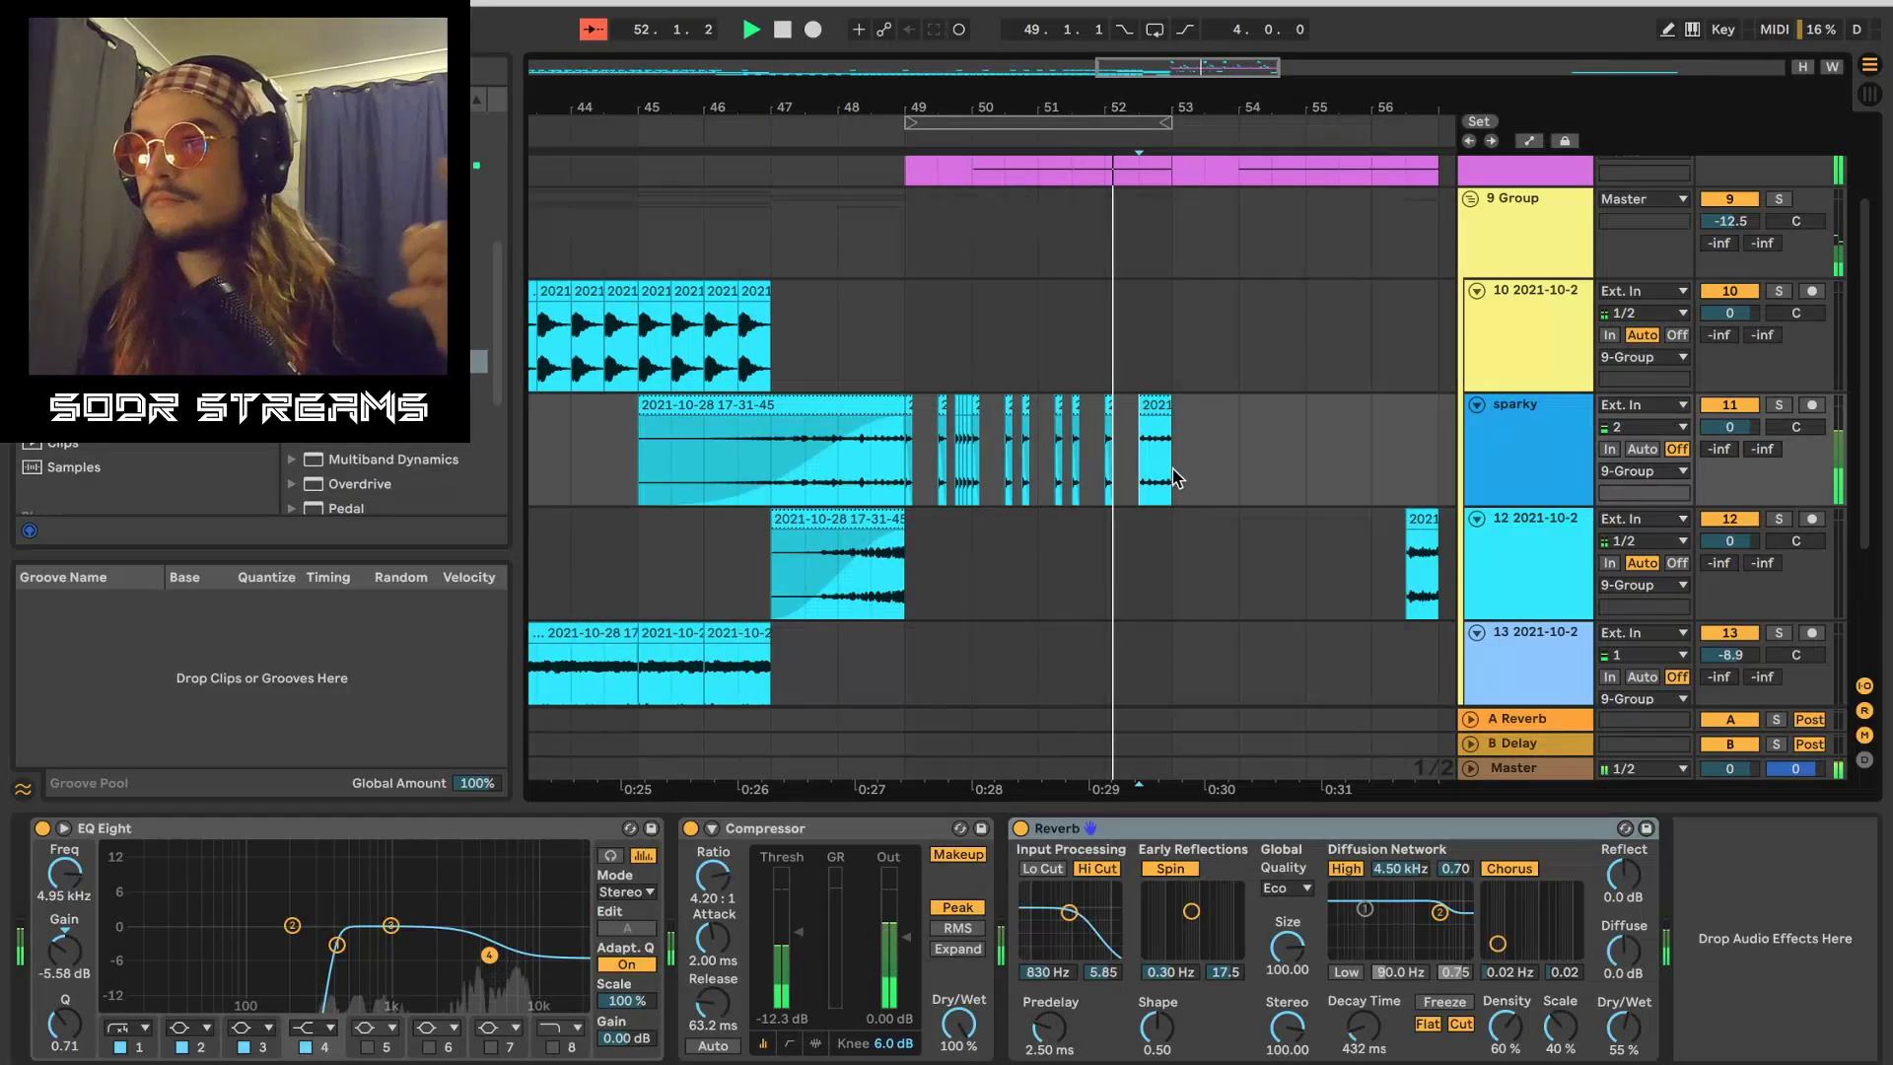
Step: Duplicate the four-bar sparky pattern from bars 49 to 53 so it repeats from bar 53
{"action": "left_click_drag", "start_coordinate": [1173, 480], "coordinate": [944, 482]}
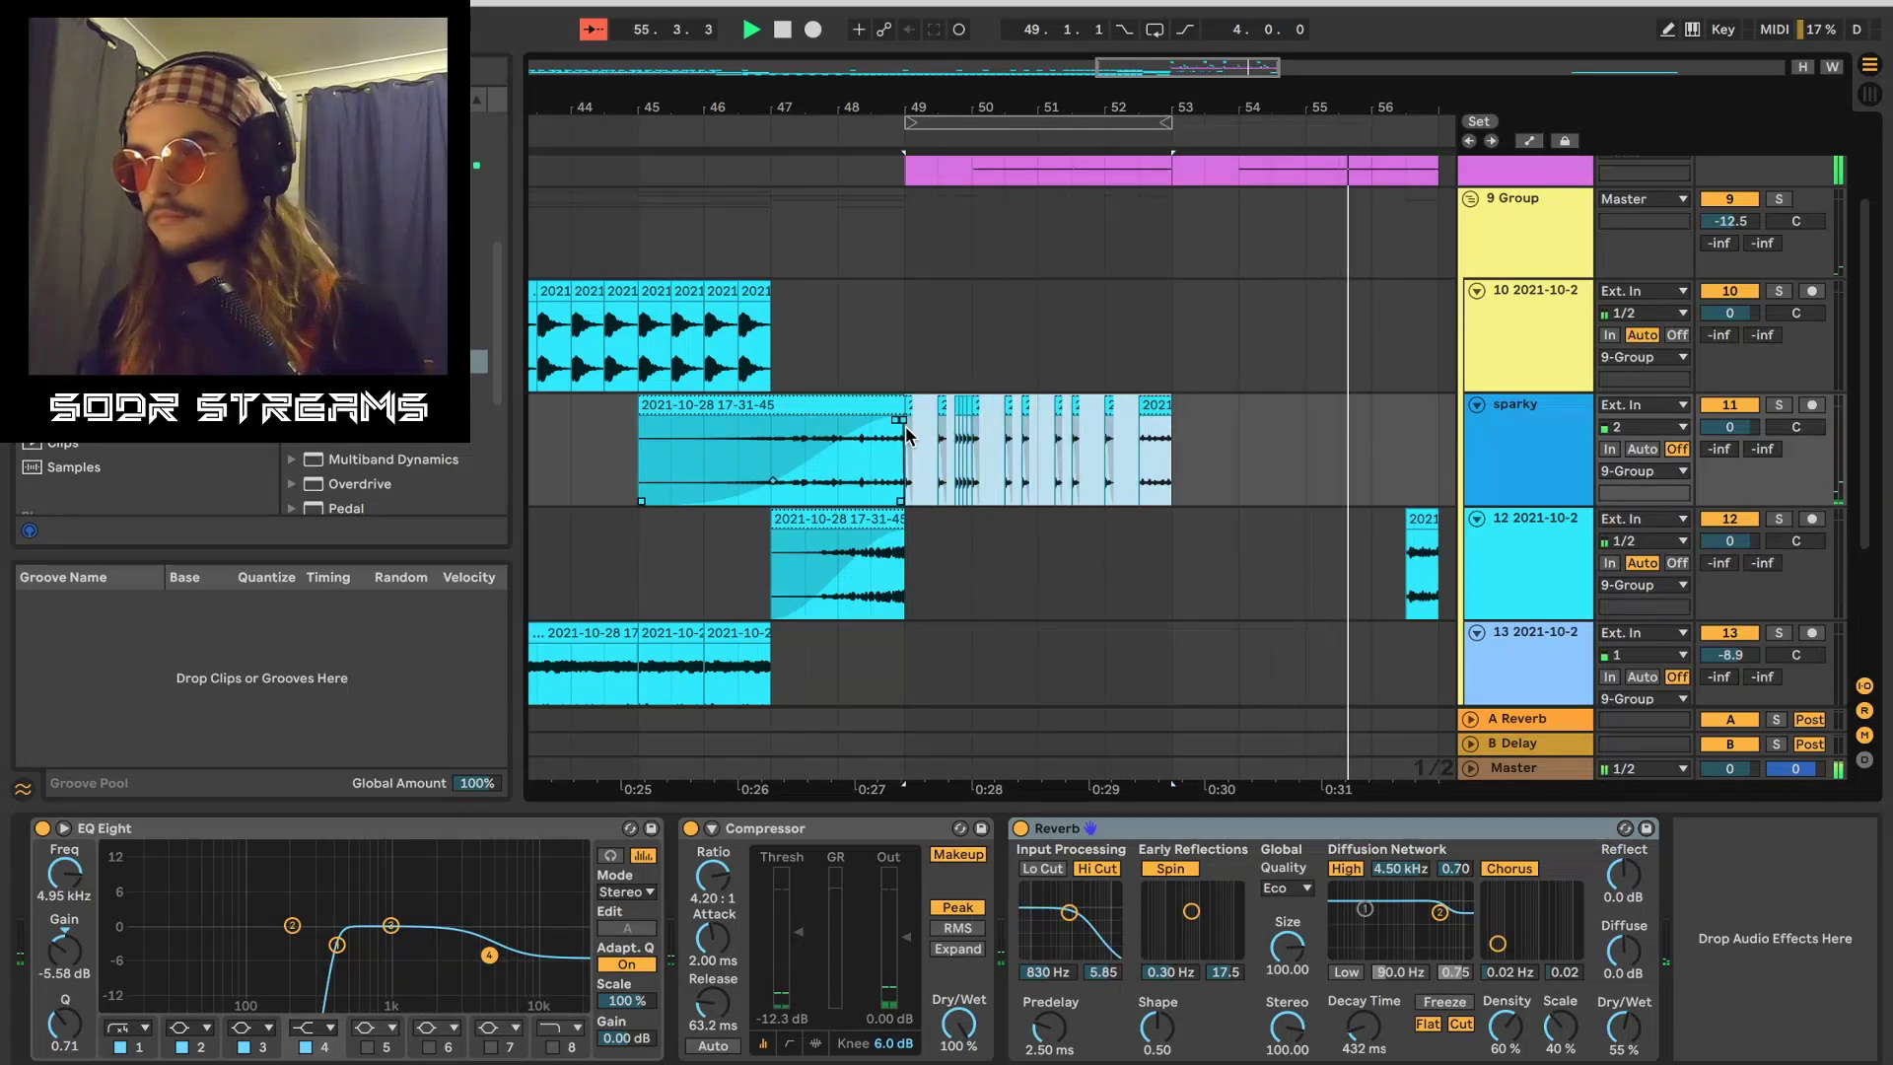
{"action": "double_click", "coordinate": [908, 437]}
{"action": "key", "text": "space"}
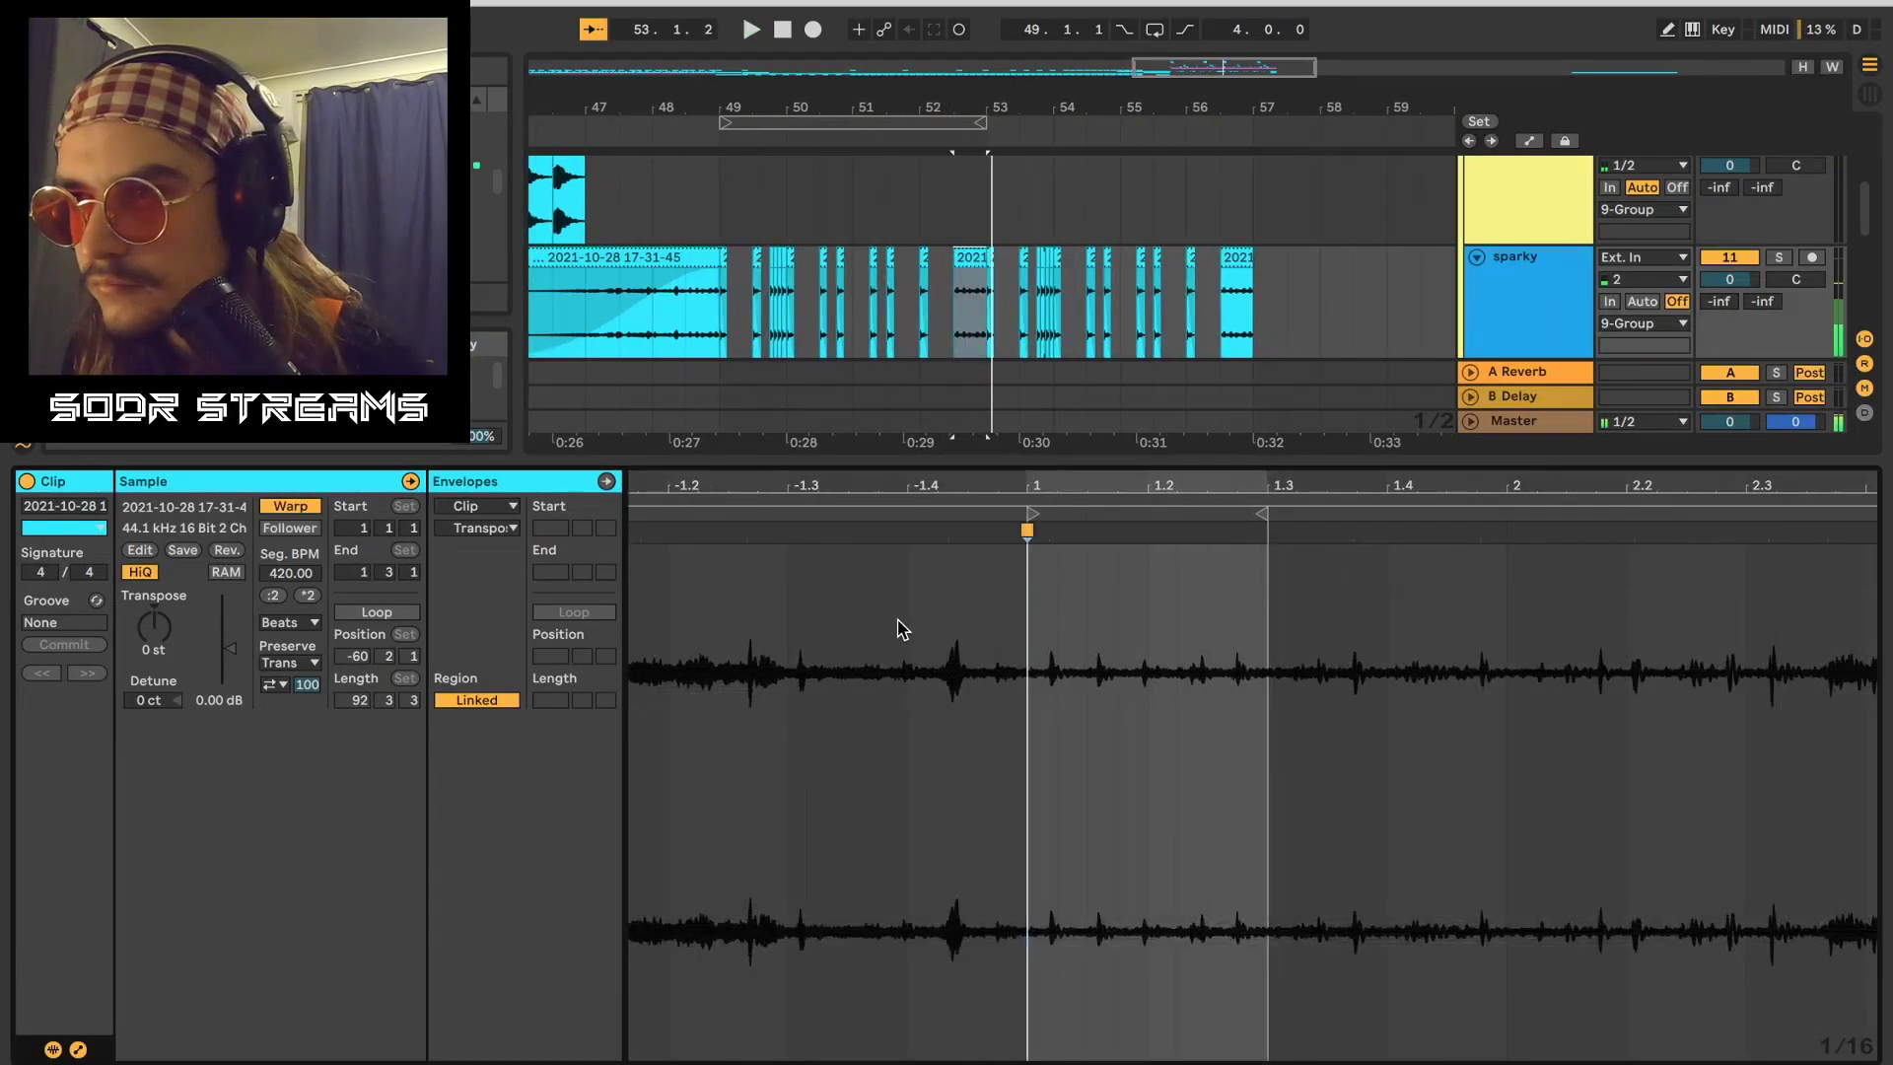
Step: Draw a transpose envelope in the half-bar sparky clip before bar 53, falling from 0 st at its start to about -28 st at its end
{"action": "left_click", "coordinate": [79, 1050]}
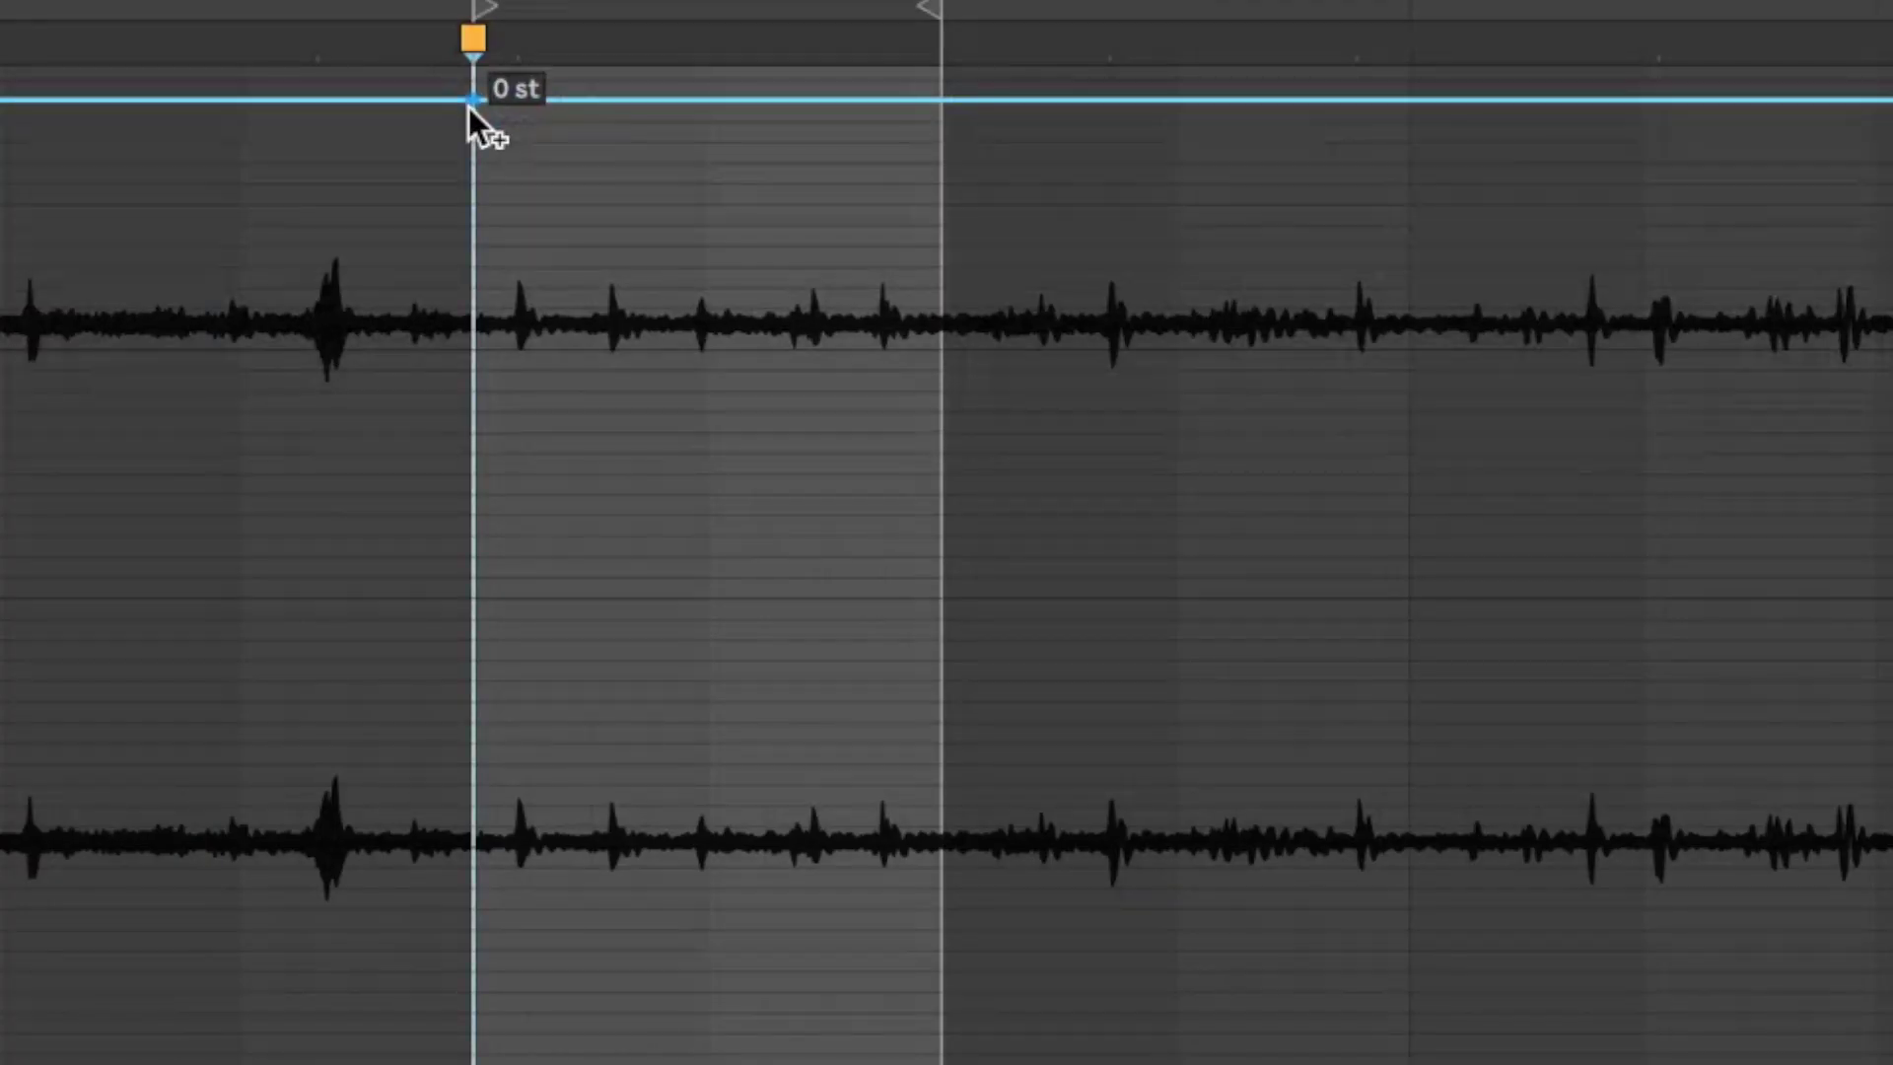
{"action": "left_click", "coordinate": [1028, 560]}
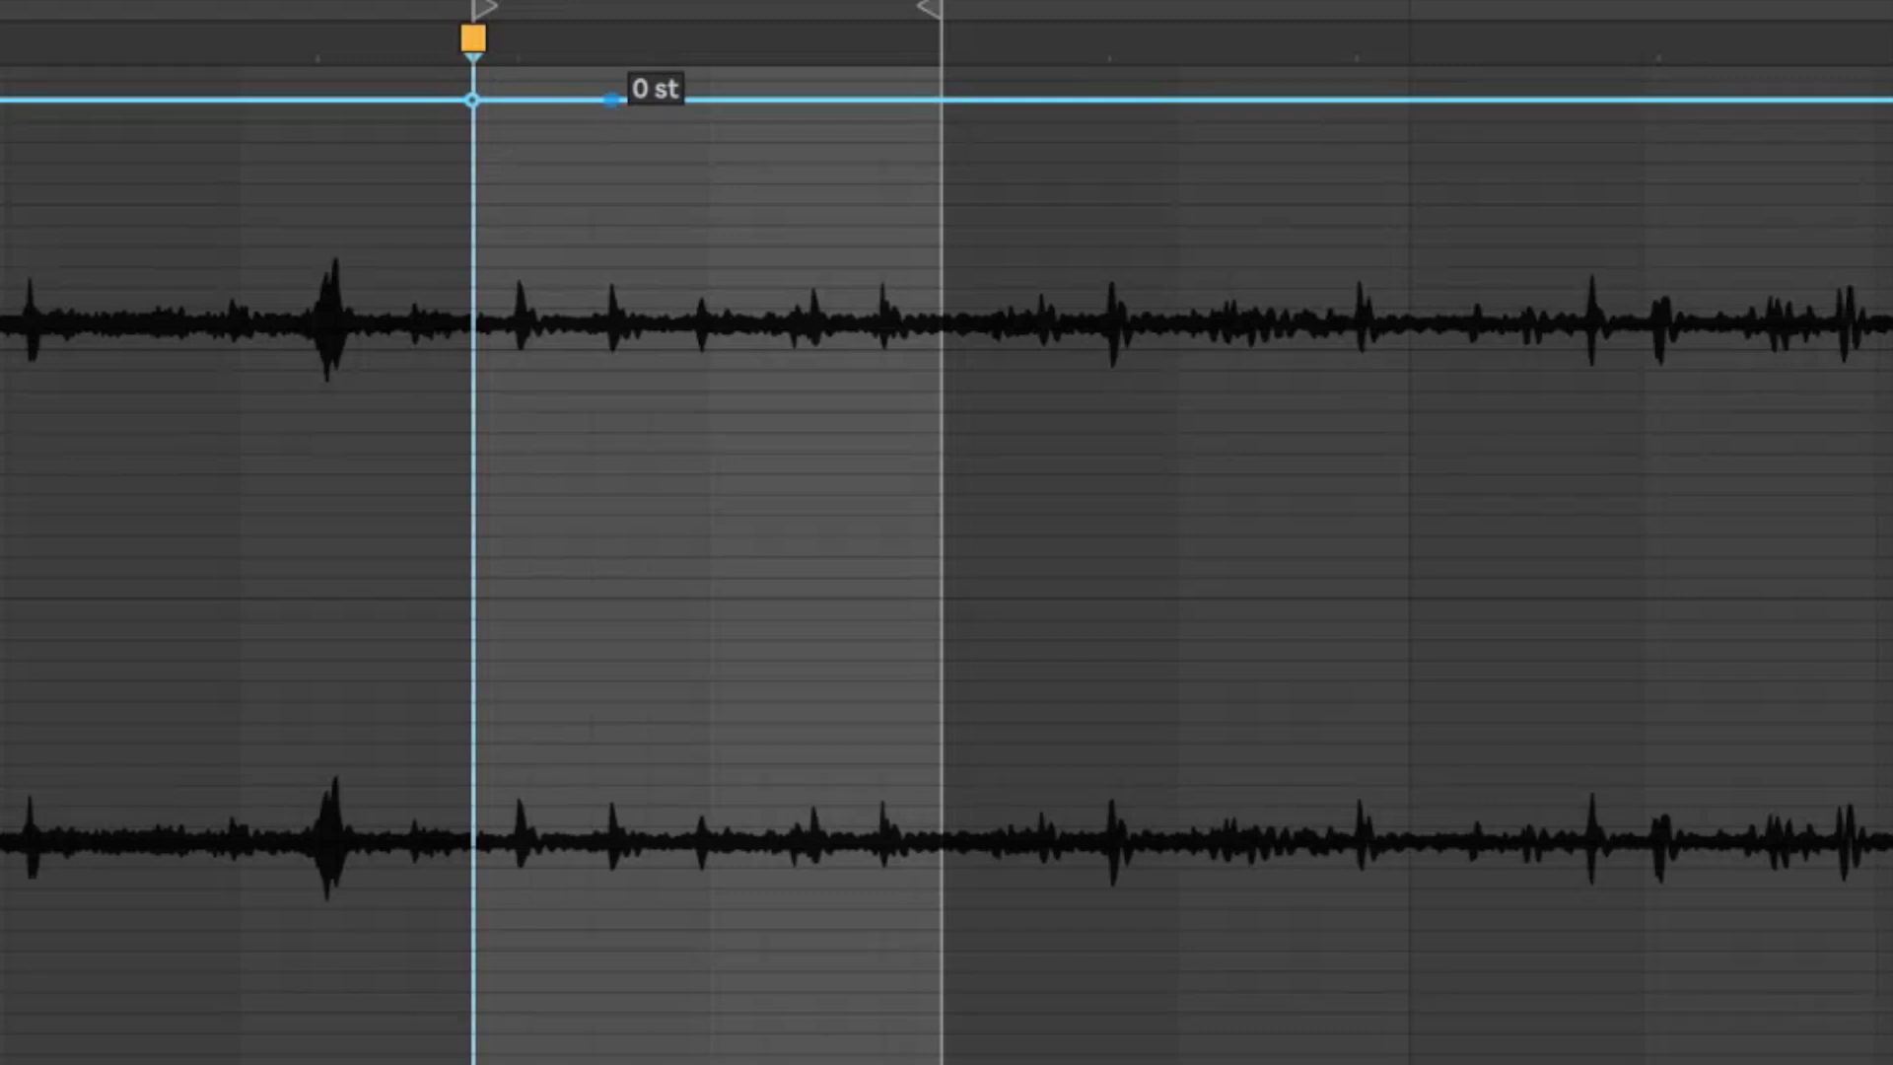
{"action": "left_click_drag", "start_coordinate": [1271, 560], "coordinate": [1410, 910]}
{"action": "left_click_drag", "start_coordinate": [1232, 803], "coordinate": [938, 680]}
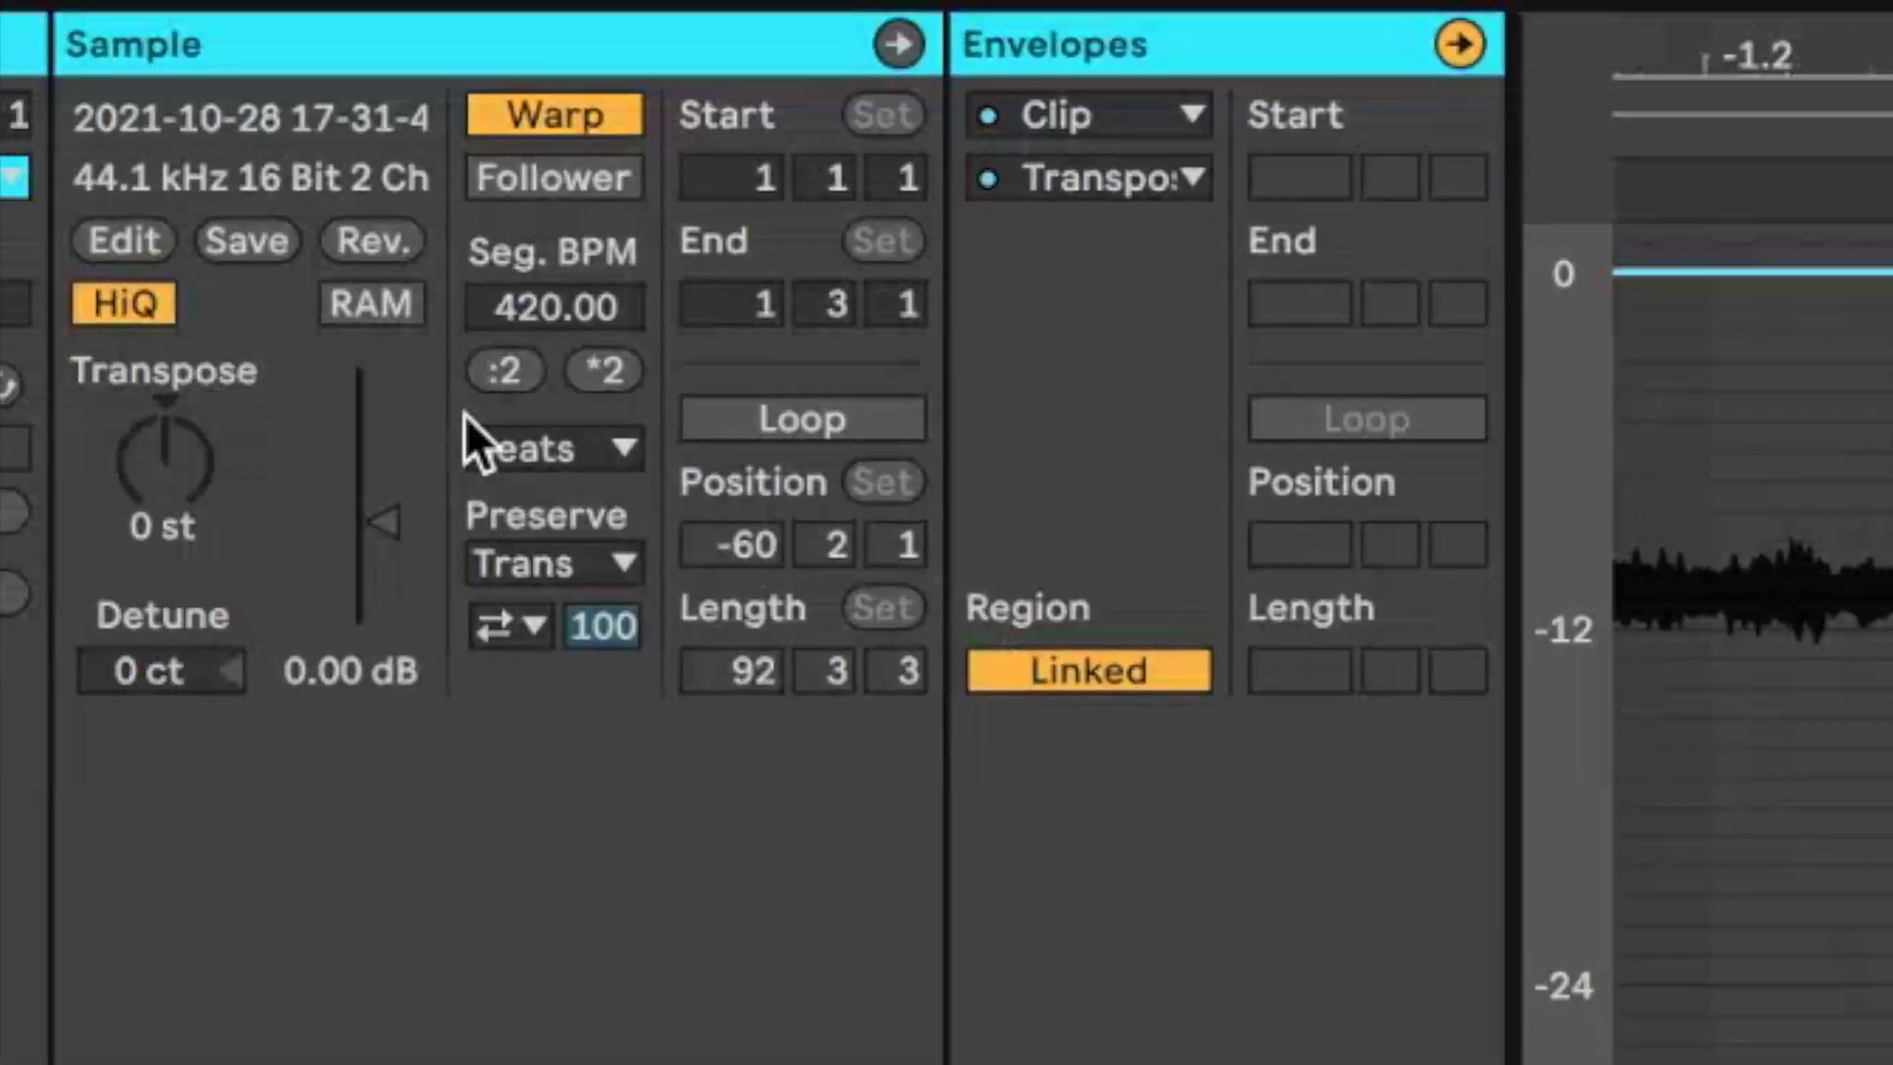
Step: Set the half-bar clip's warp mode to Complex and play the drop from just before bar 49
{"action": "left_click", "coordinate": [483, 439]}
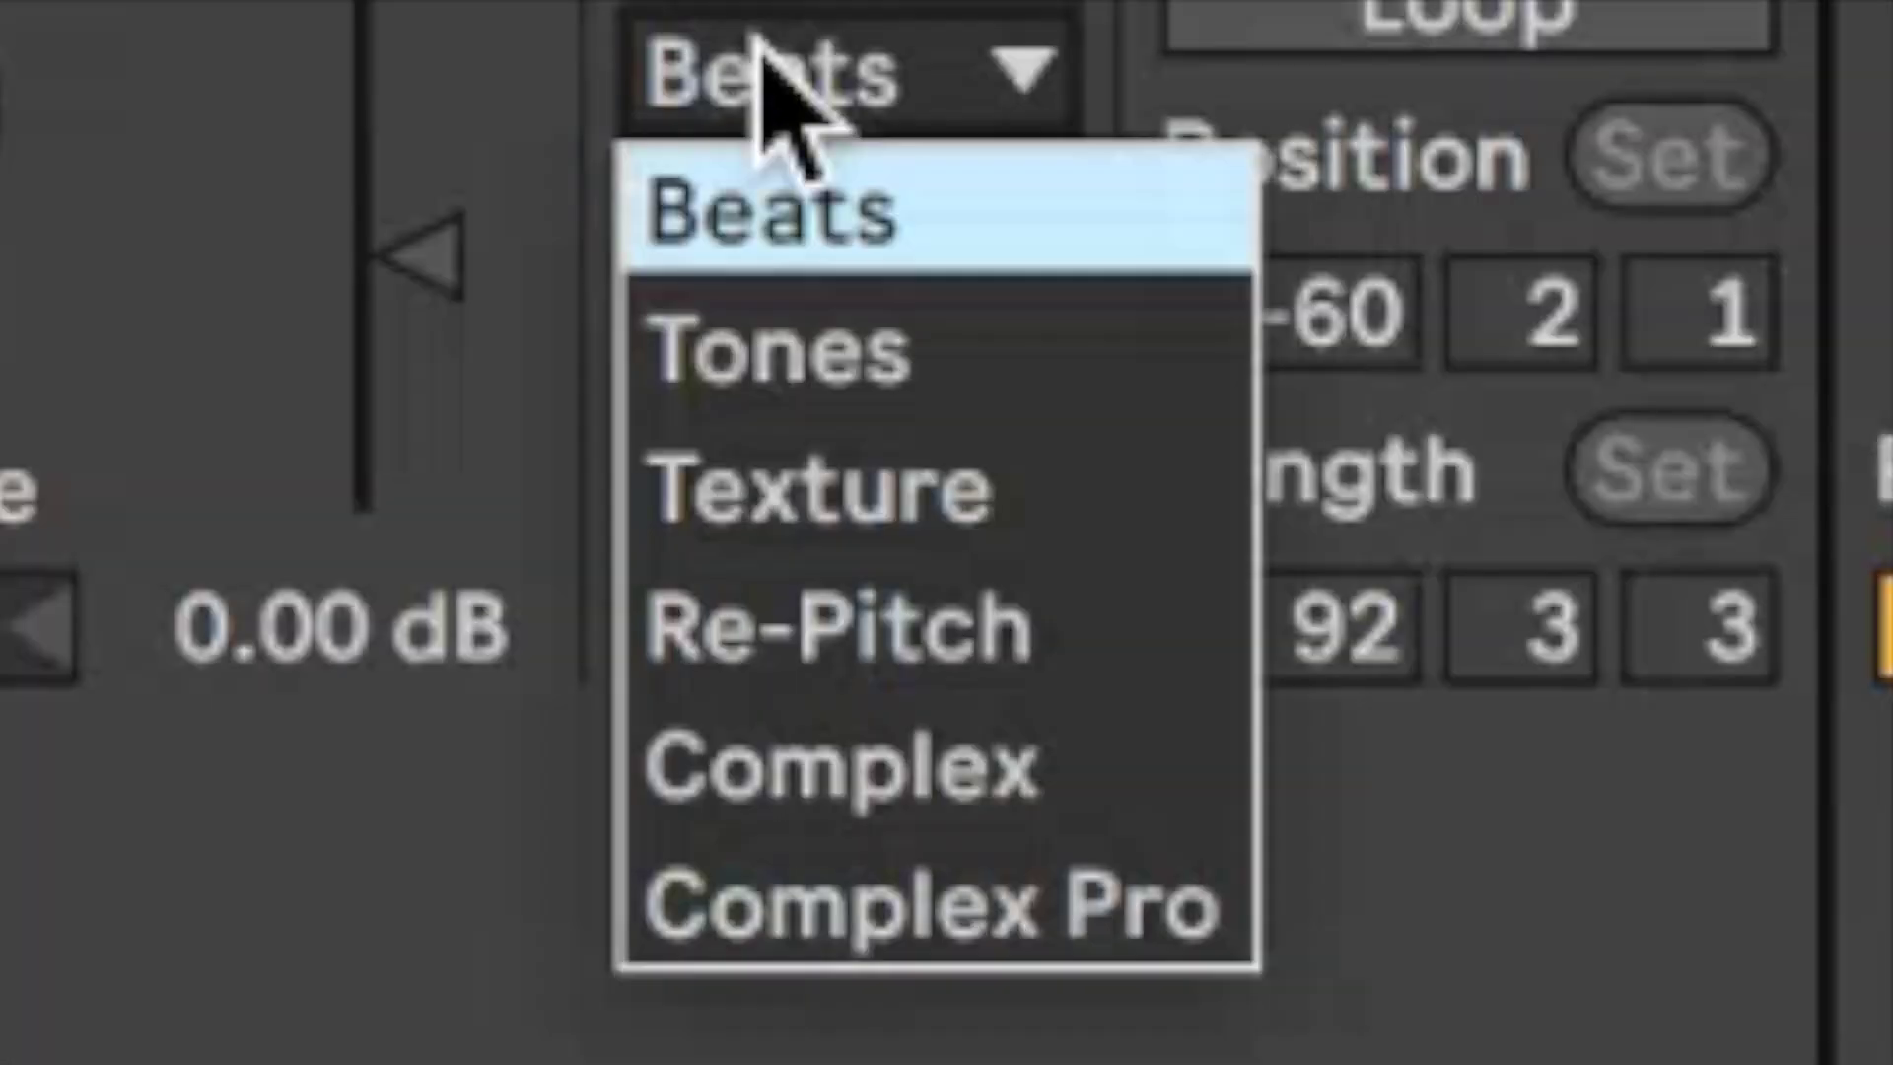
{"action": "left_click", "coordinate": [826, 734]}
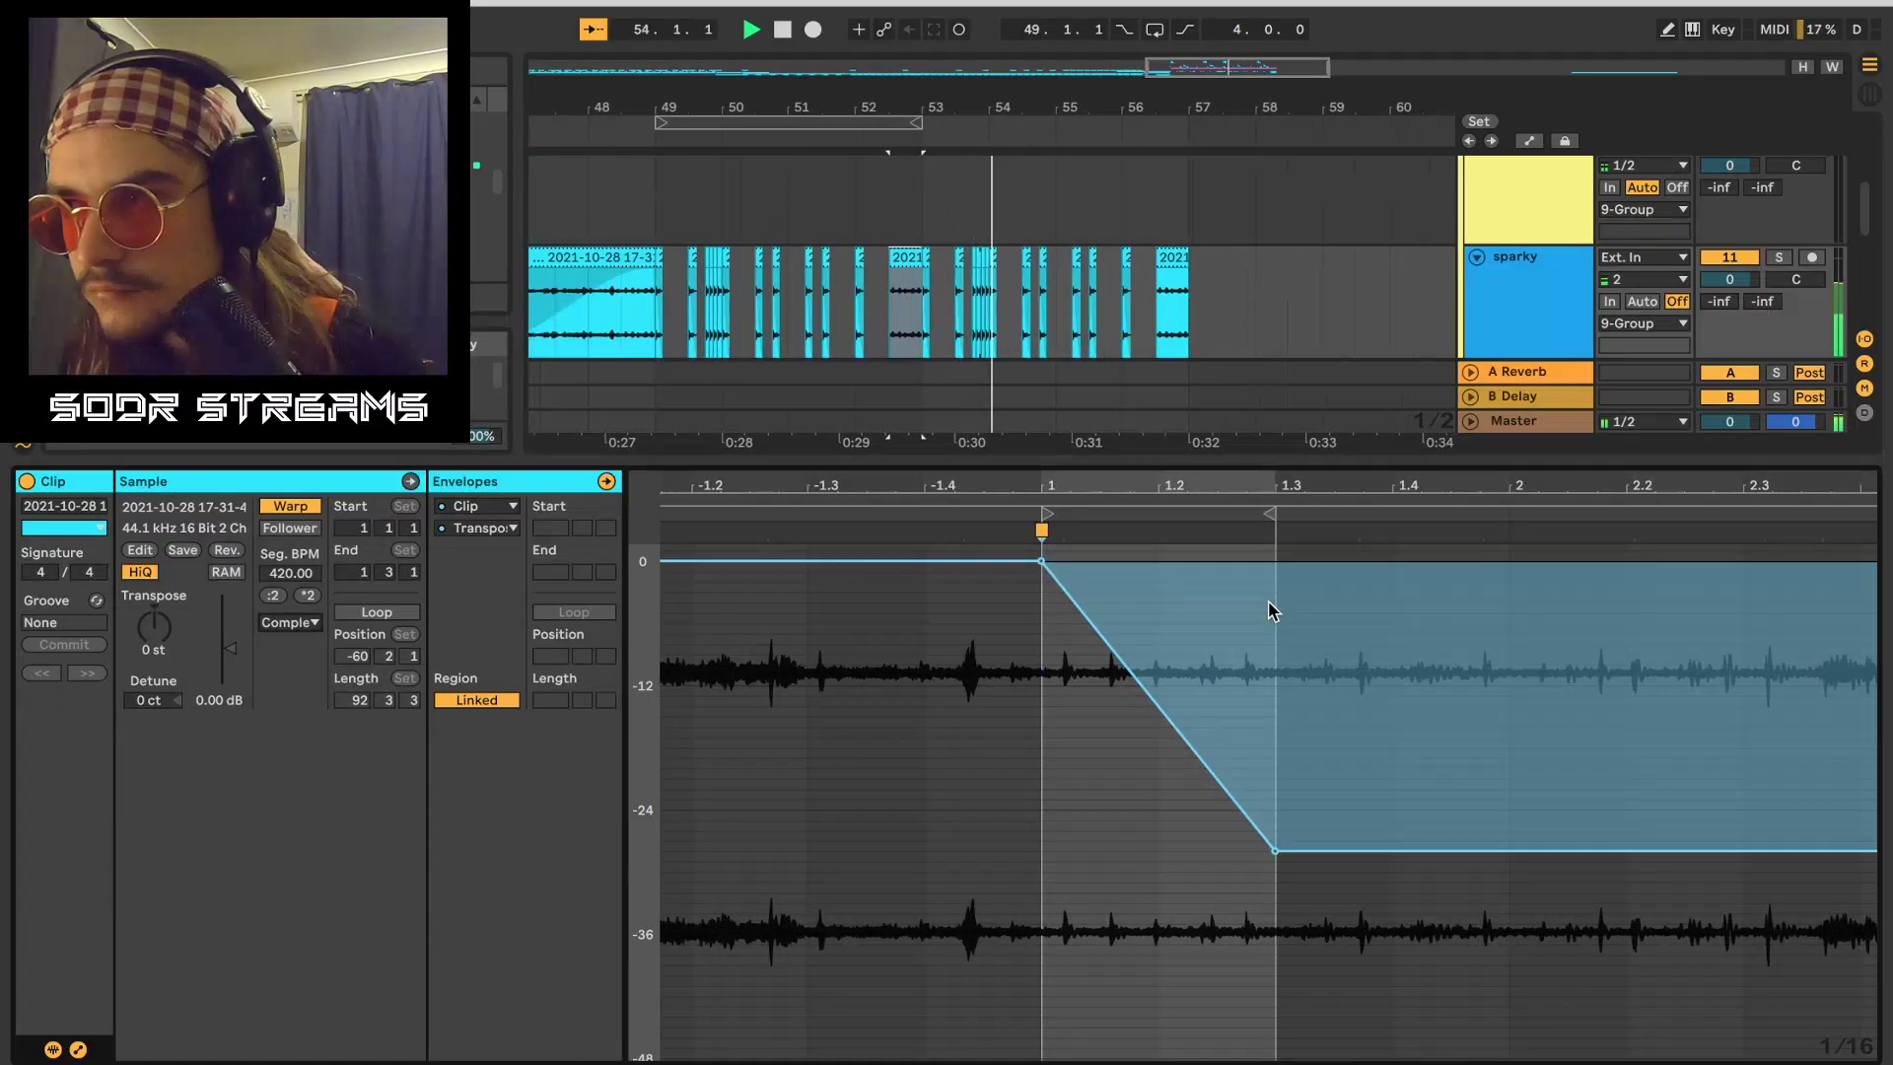
{"action": "left_click_drag", "start_coordinate": [1226, 623], "coordinate": [1235, 636]}
{"action": "key", "text": "space"}
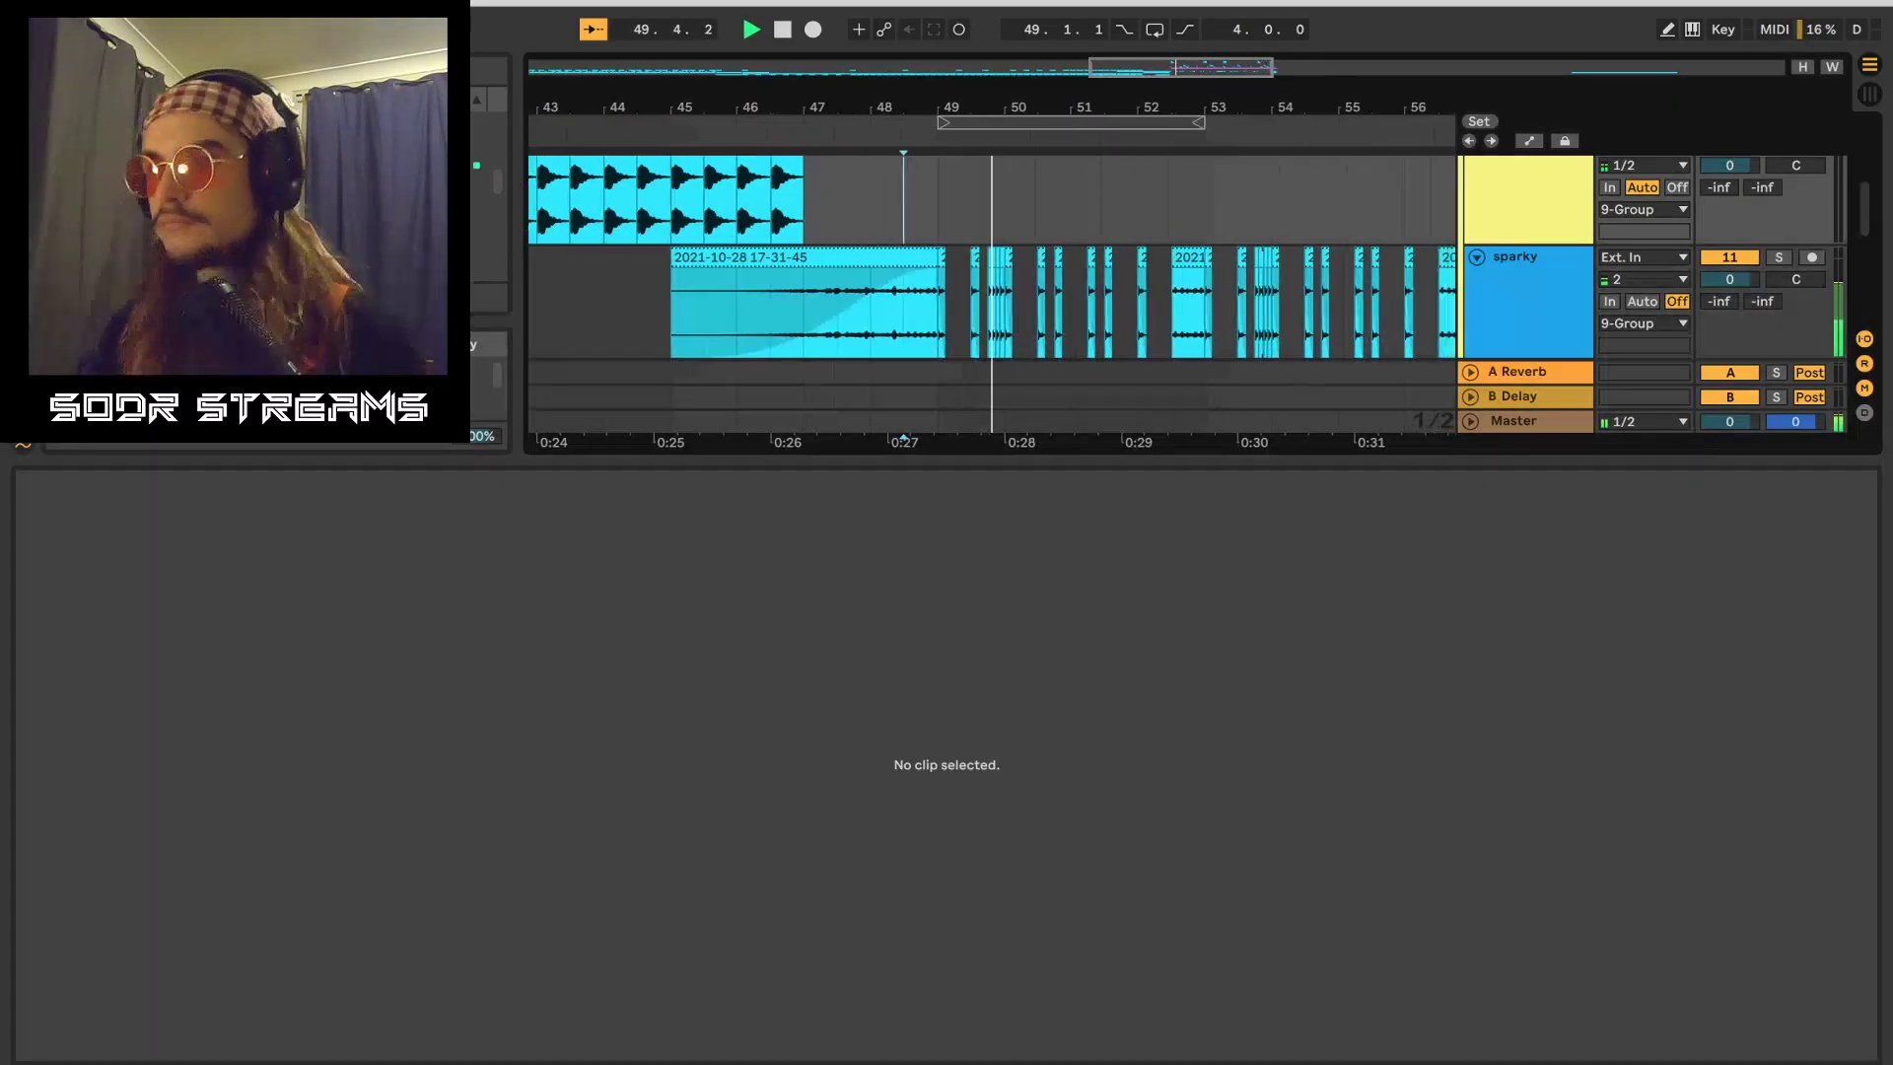
{"action": "key", "text": "super+alt+l"}
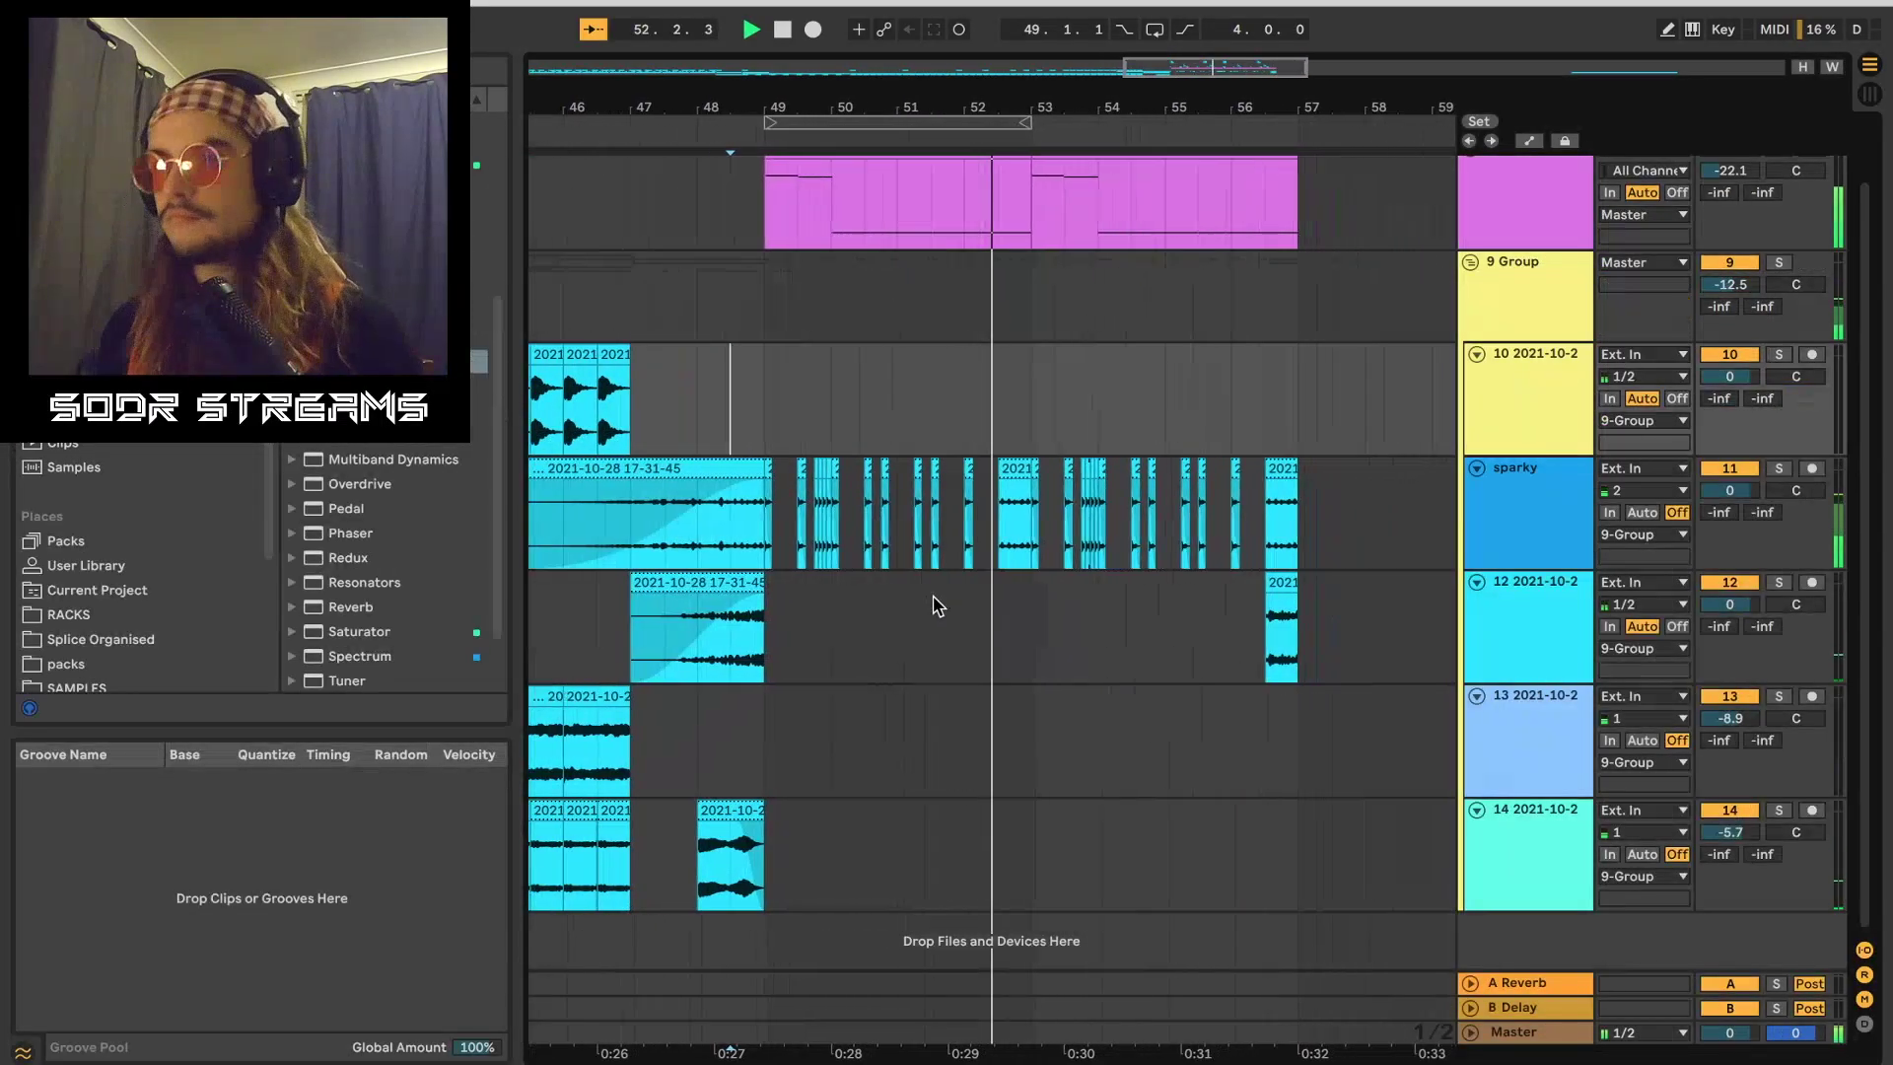
Step: Extend the drop's drums, Serum and sparky parts to bar 65 by repeating bars 49 to 57, and play it
{"action": "left_click", "coordinate": [879, 465]}
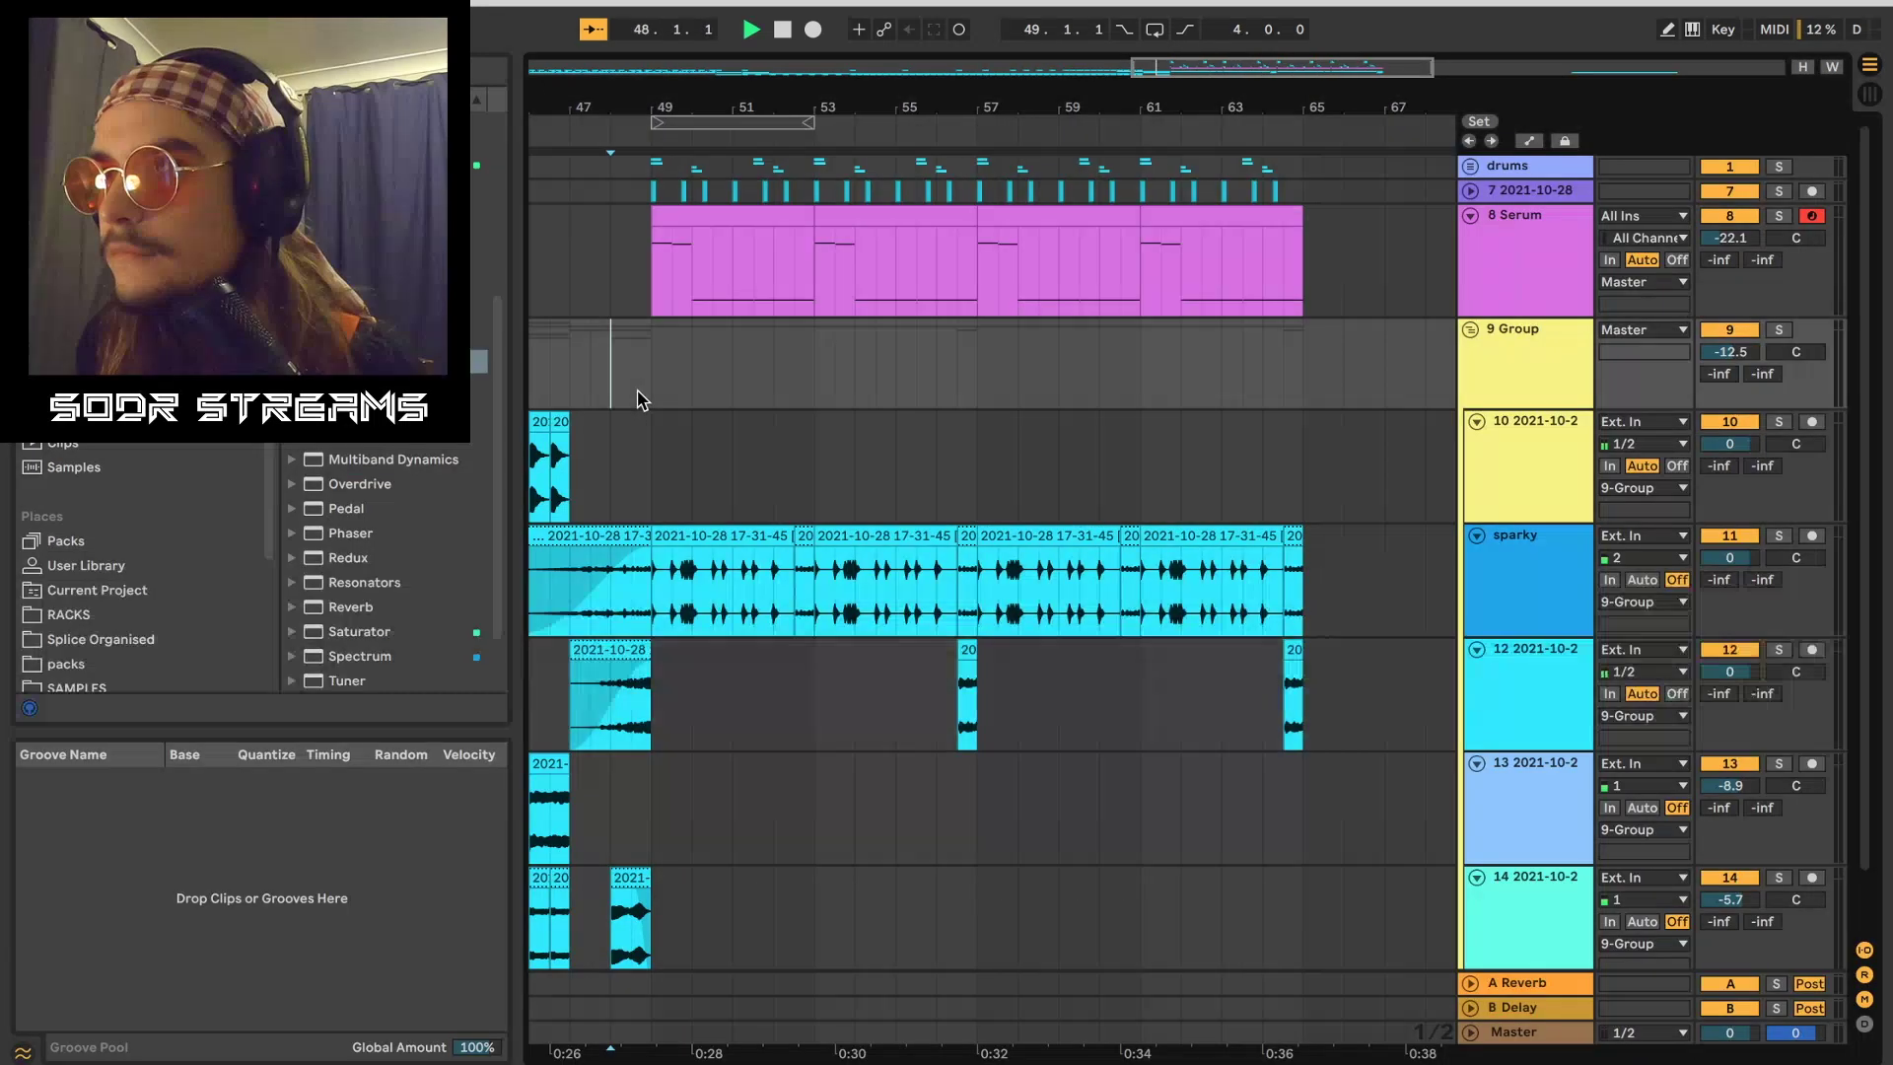
{"action": "left_click_drag", "start_coordinate": [1223, 105], "coordinate": [775, 107]}
{"action": "left_click_drag", "start_coordinate": [1098, 103], "coordinate": [1098, 49]}
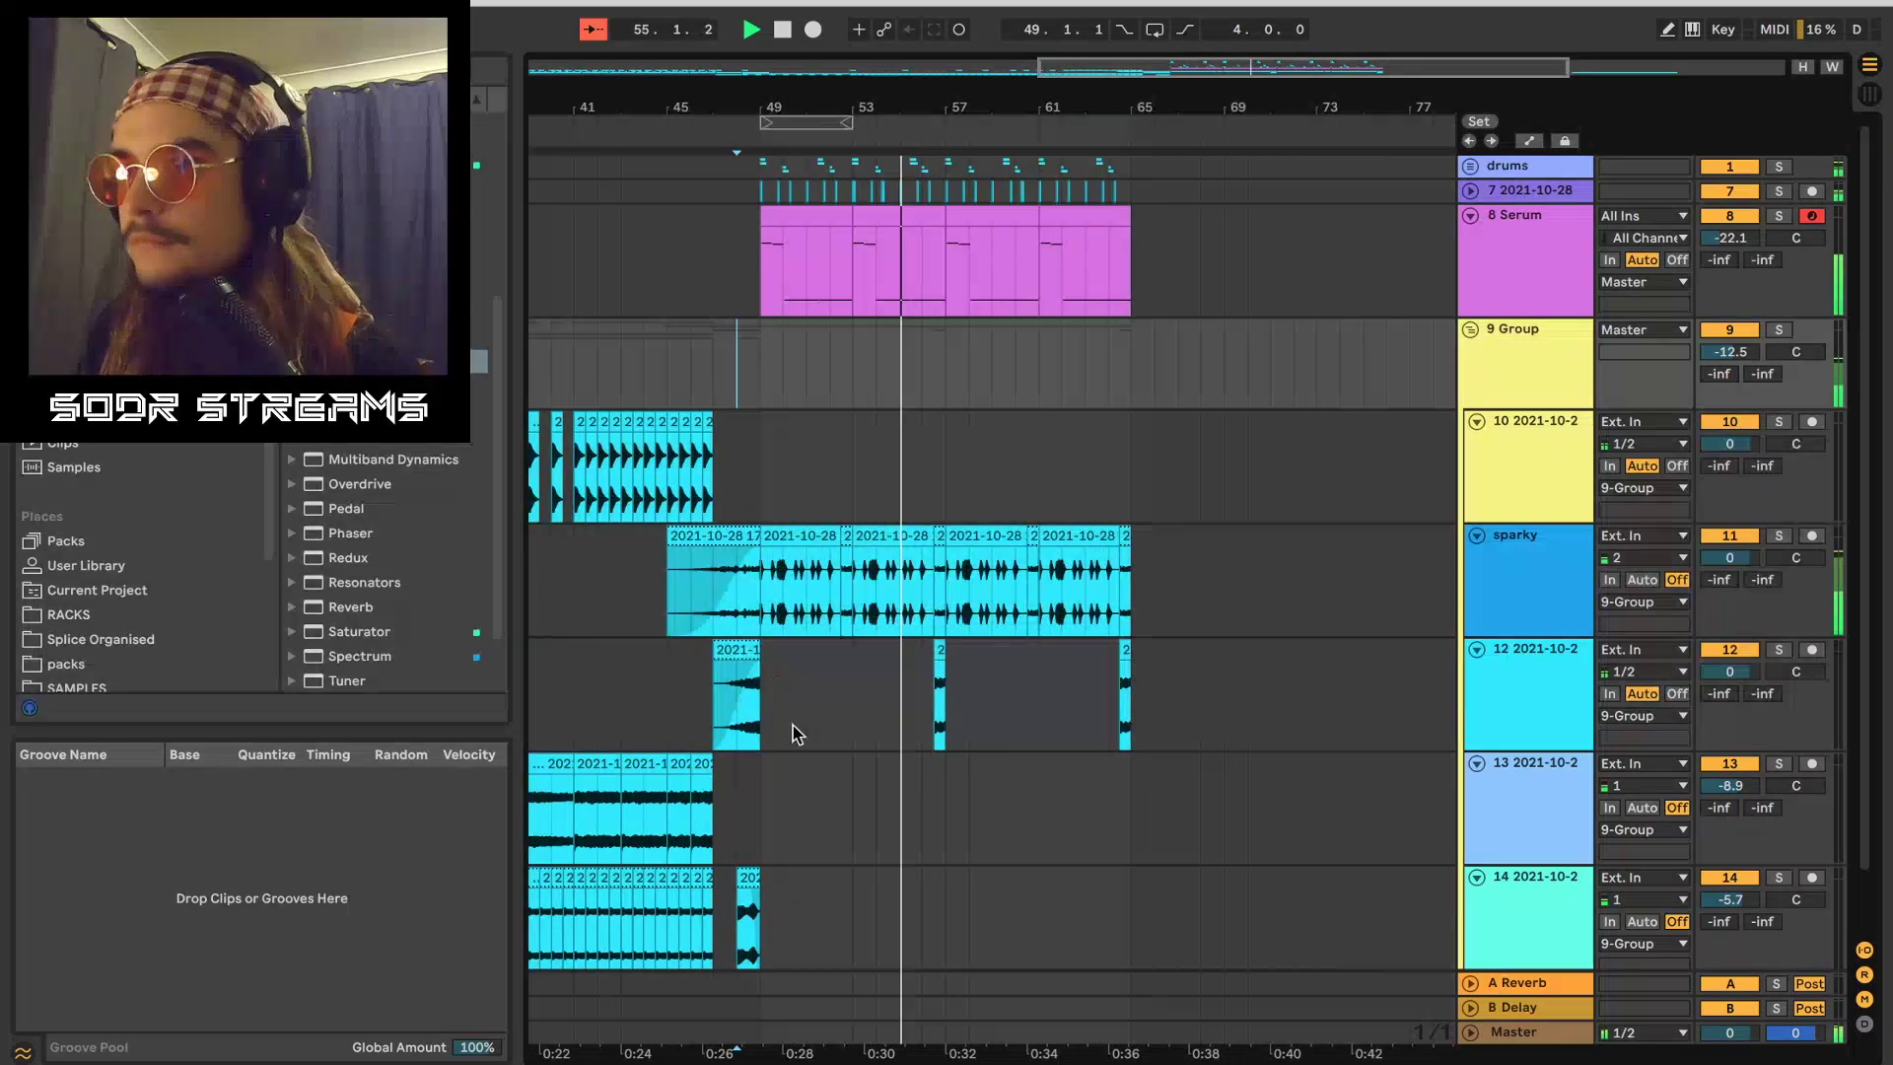
{"action": "scroll", "coordinate": [786, 789], "scroll_direction": "down", "scroll_amount": 1}
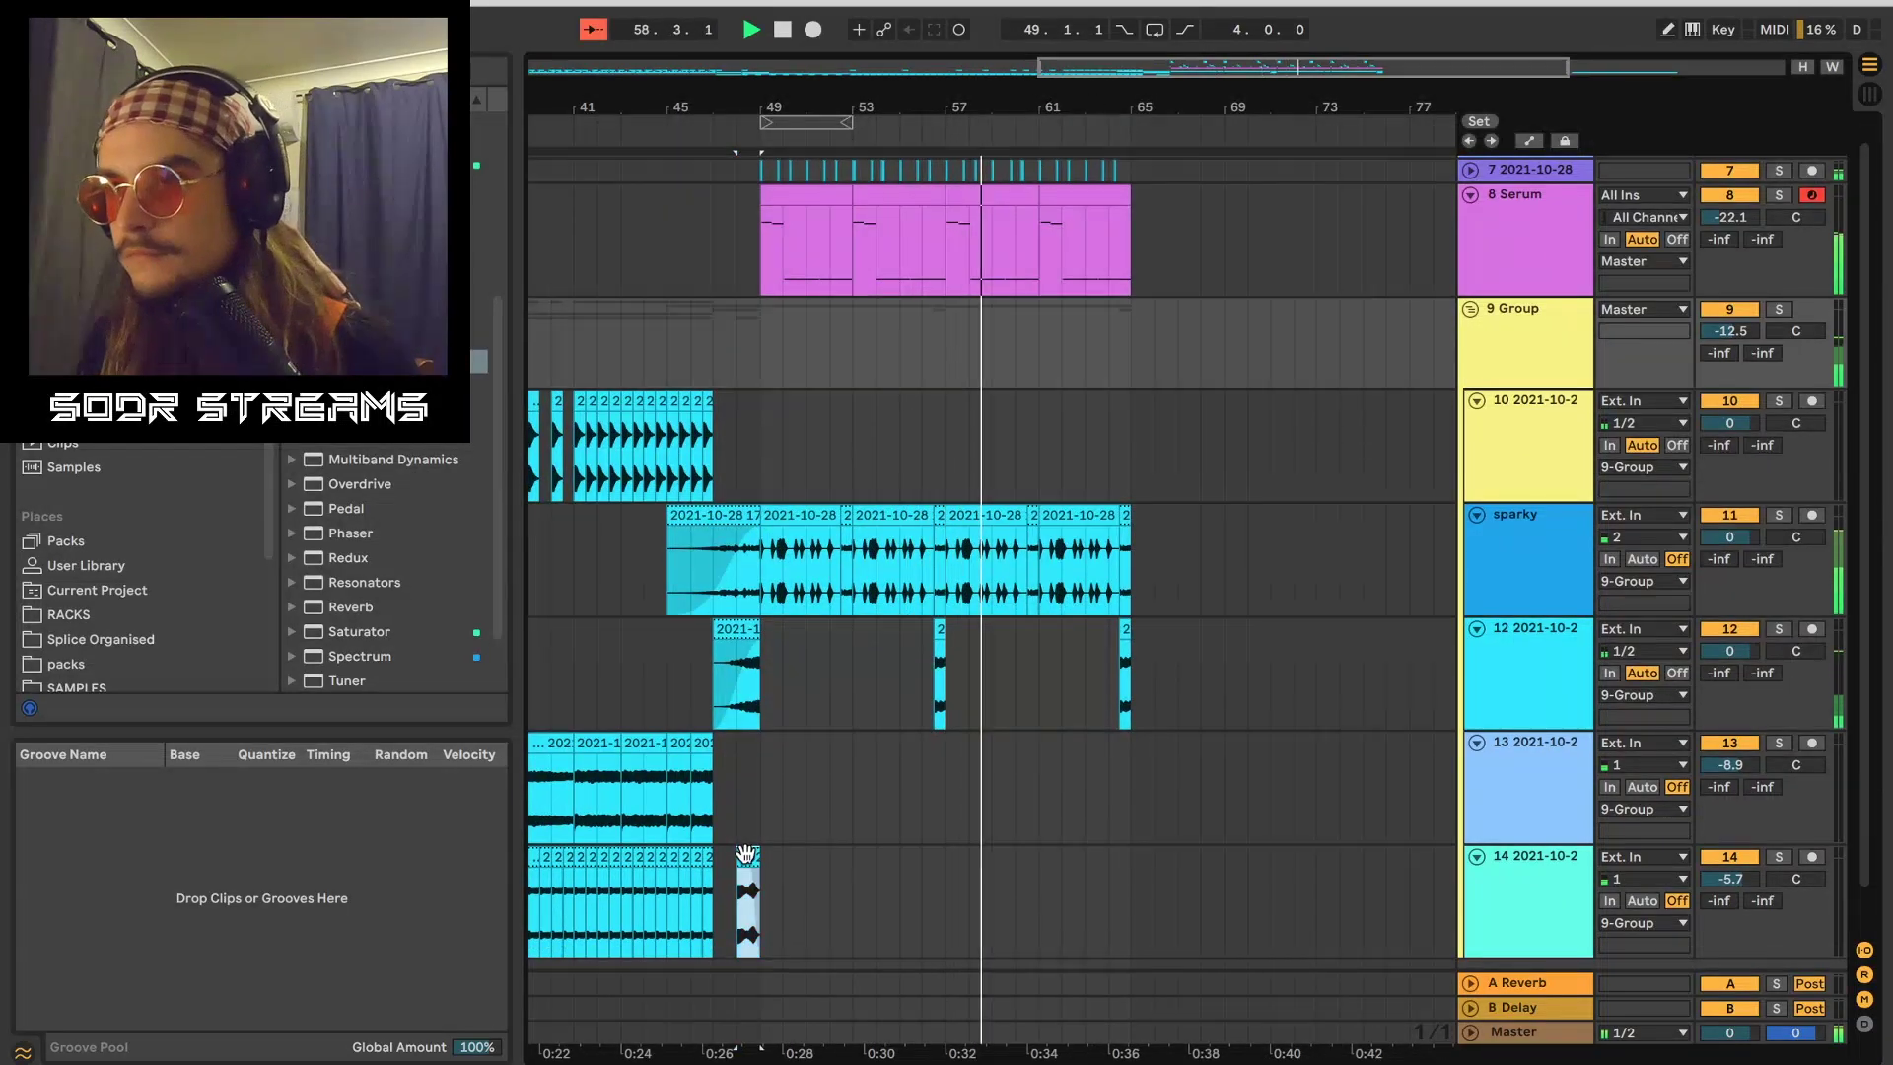
Step: Transpose the two opening notes of the Serum clip at bar 53 down an octave to C3 and B2, and play it
{"action": "scroll", "coordinate": [907, 813], "scroll_direction": "up", "scroll_amount": 1}
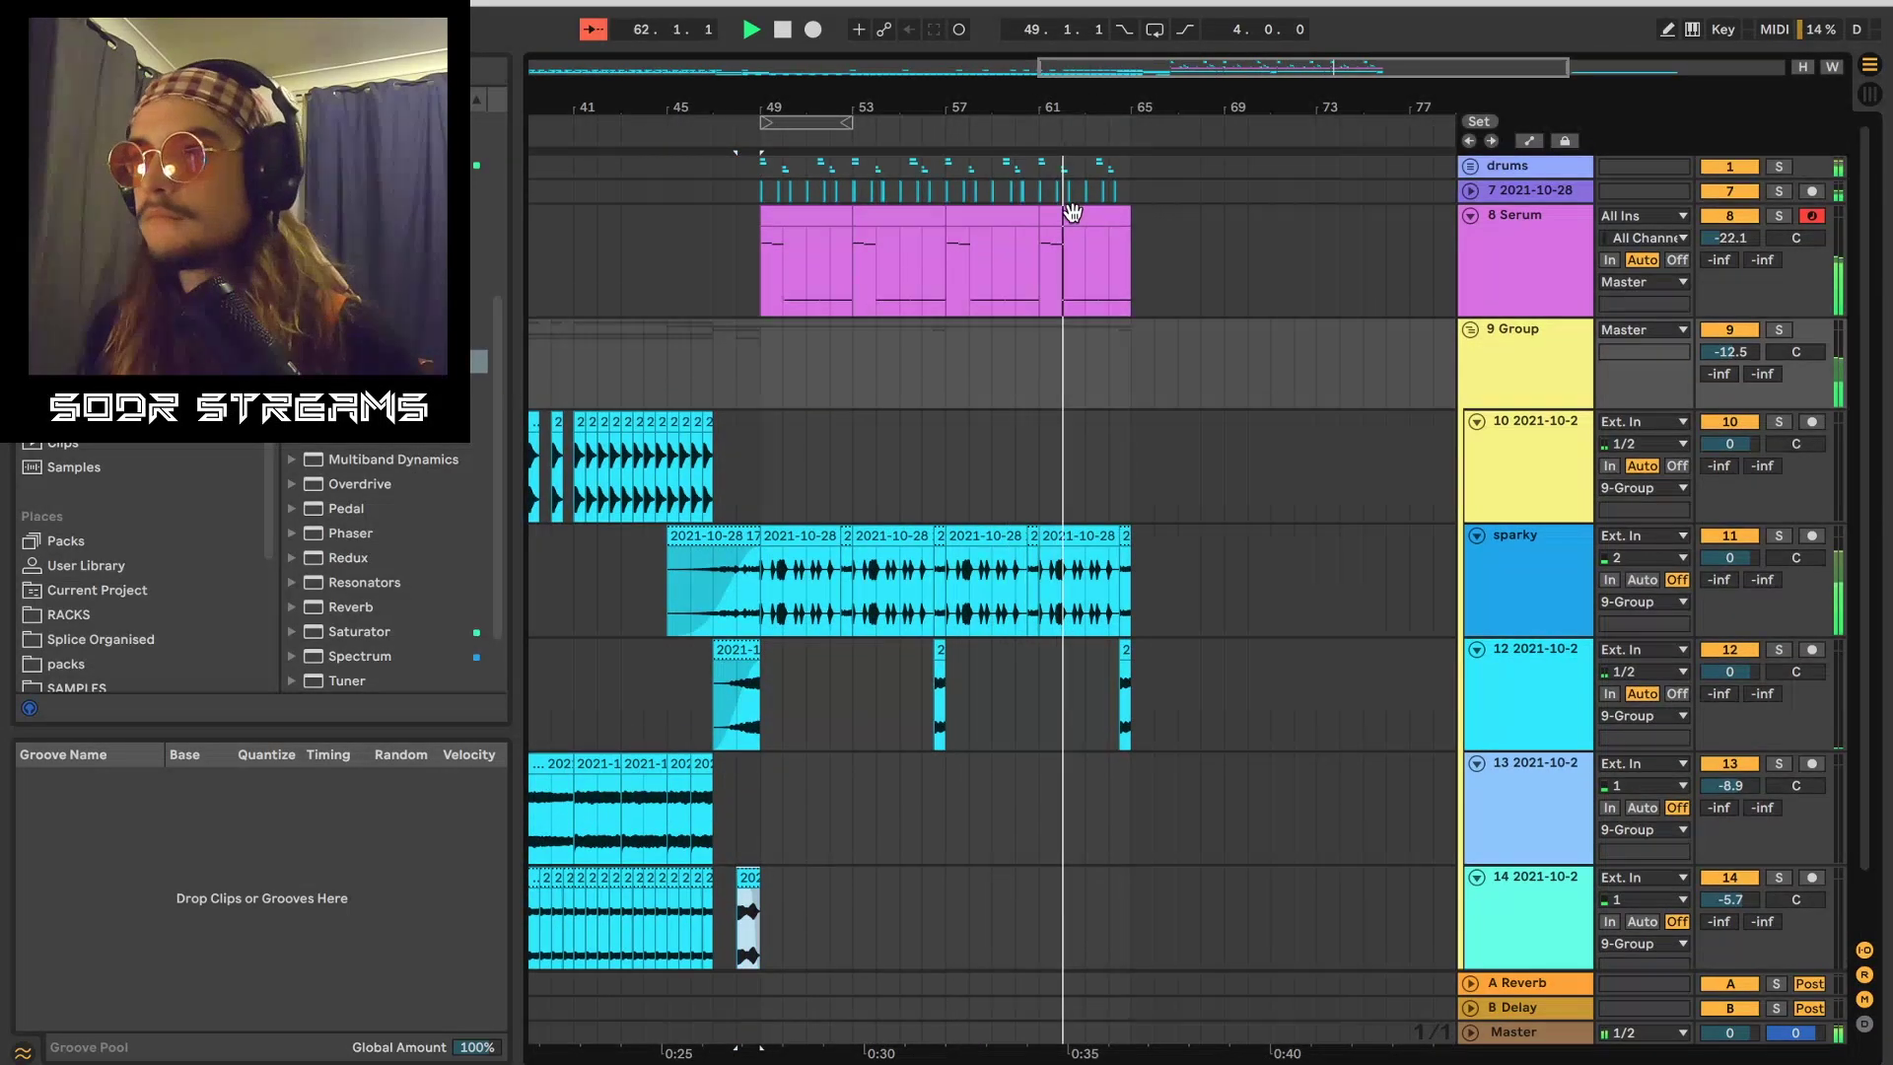
{"action": "key", "text": "space"}
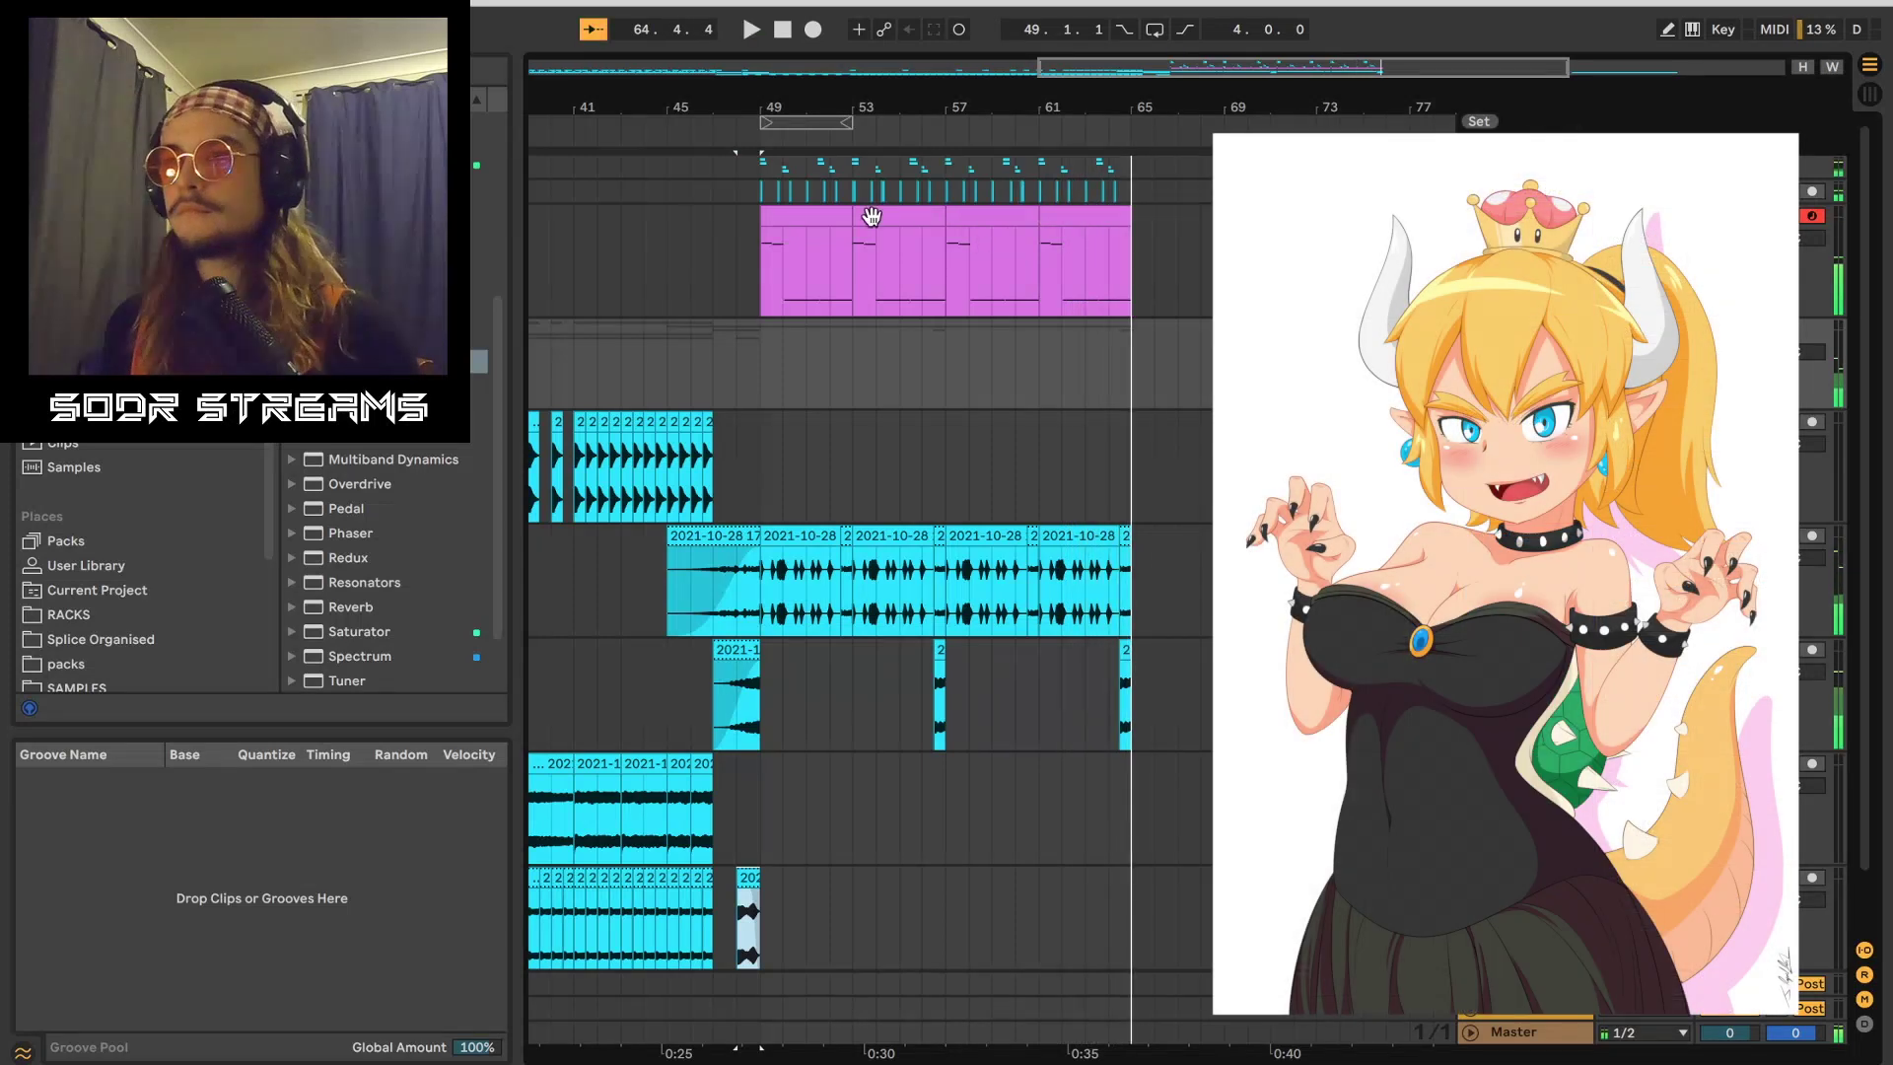
{"action": "double_click", "coordinate": [873, 213]}
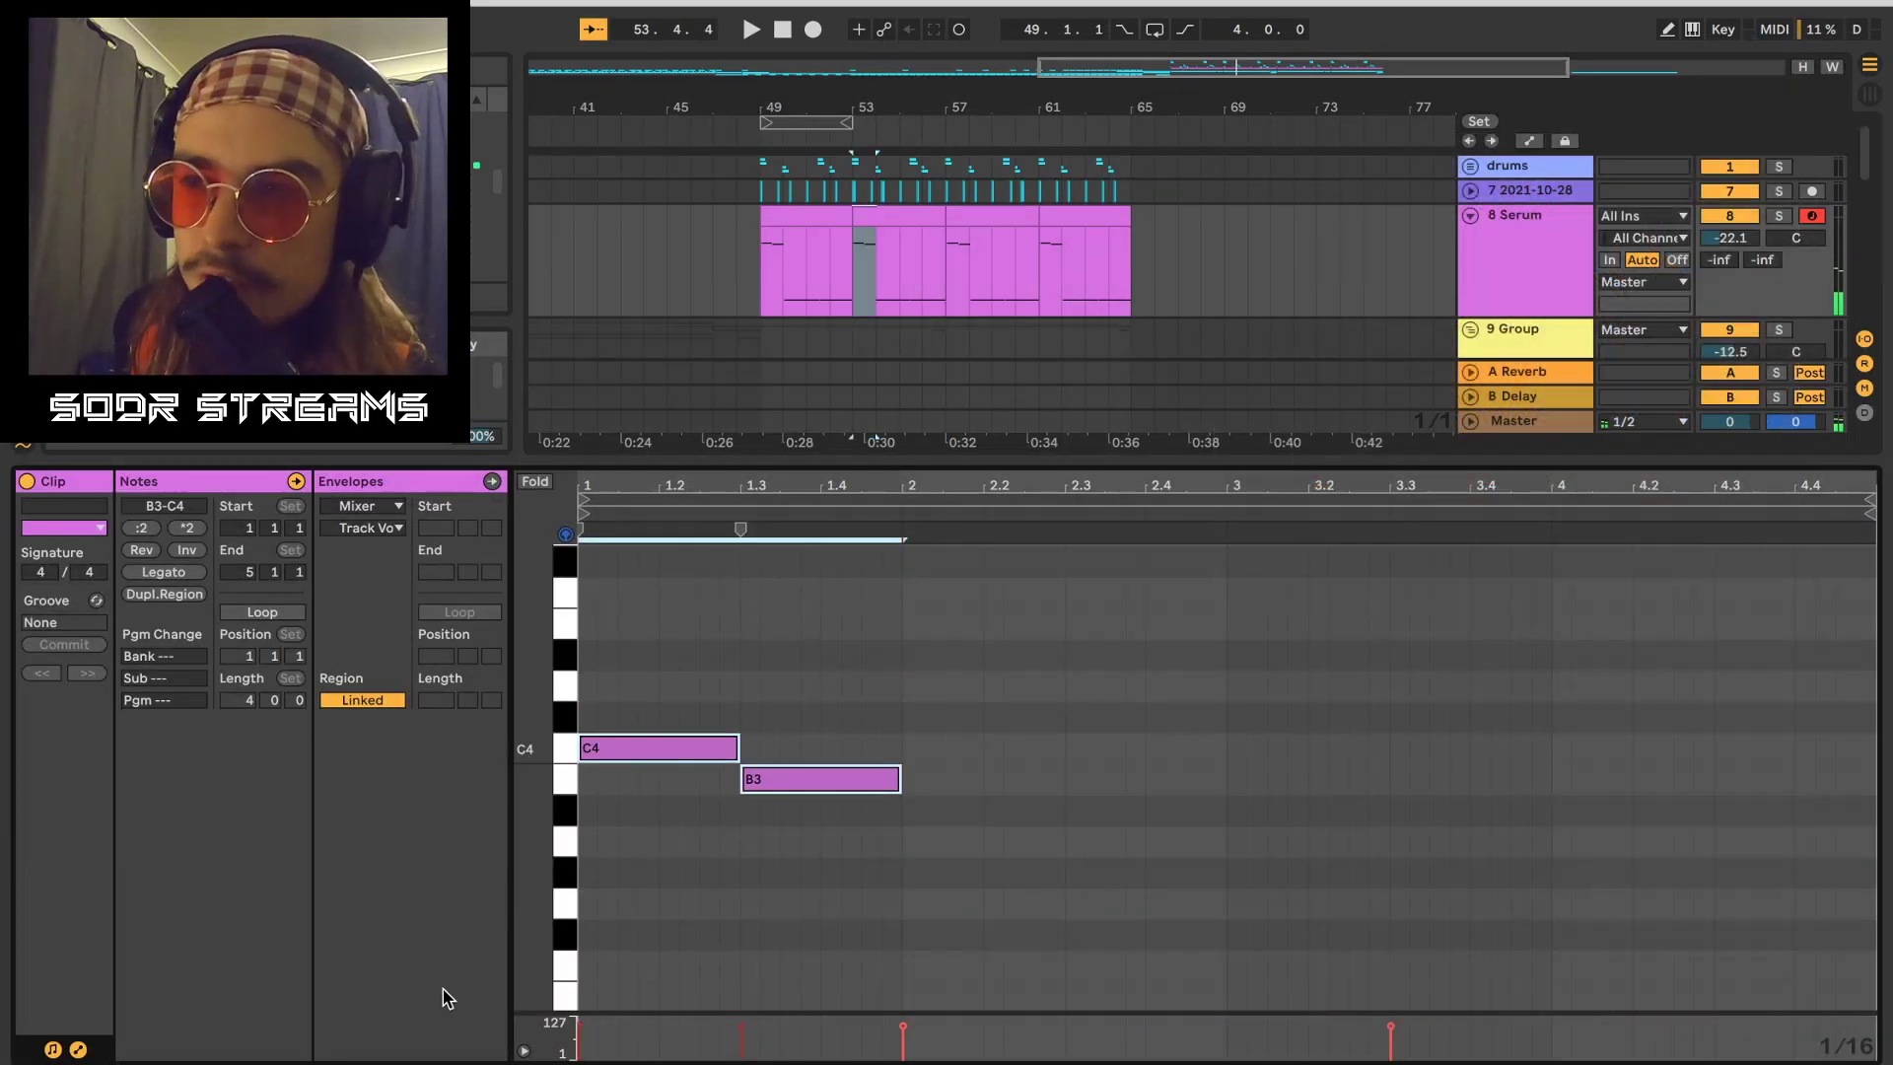
{"action": "key", "text": "shift+Down"}
{"action": "key", "text": "space"}
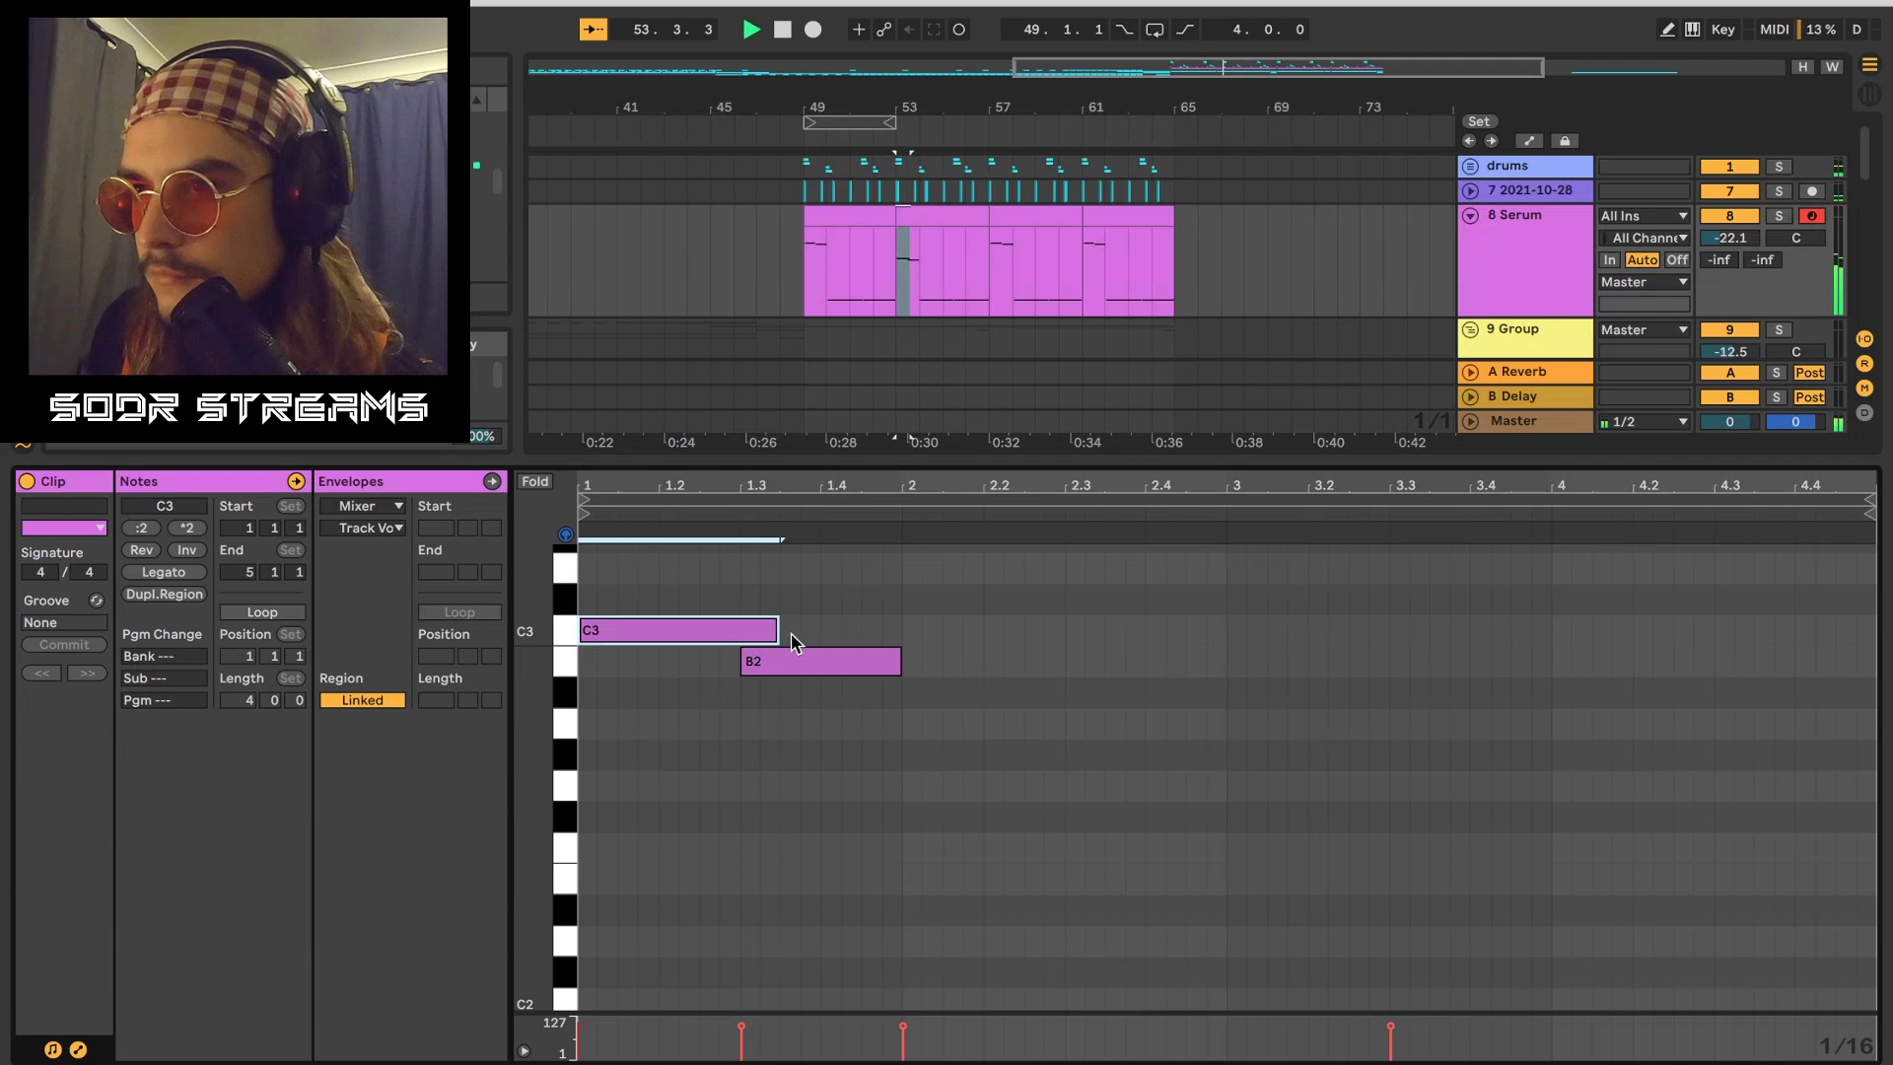
Step: Lower the clip's second note to G2 and play the change from bar 53
{"action": "left_click", "coordinate": [810, 661]}
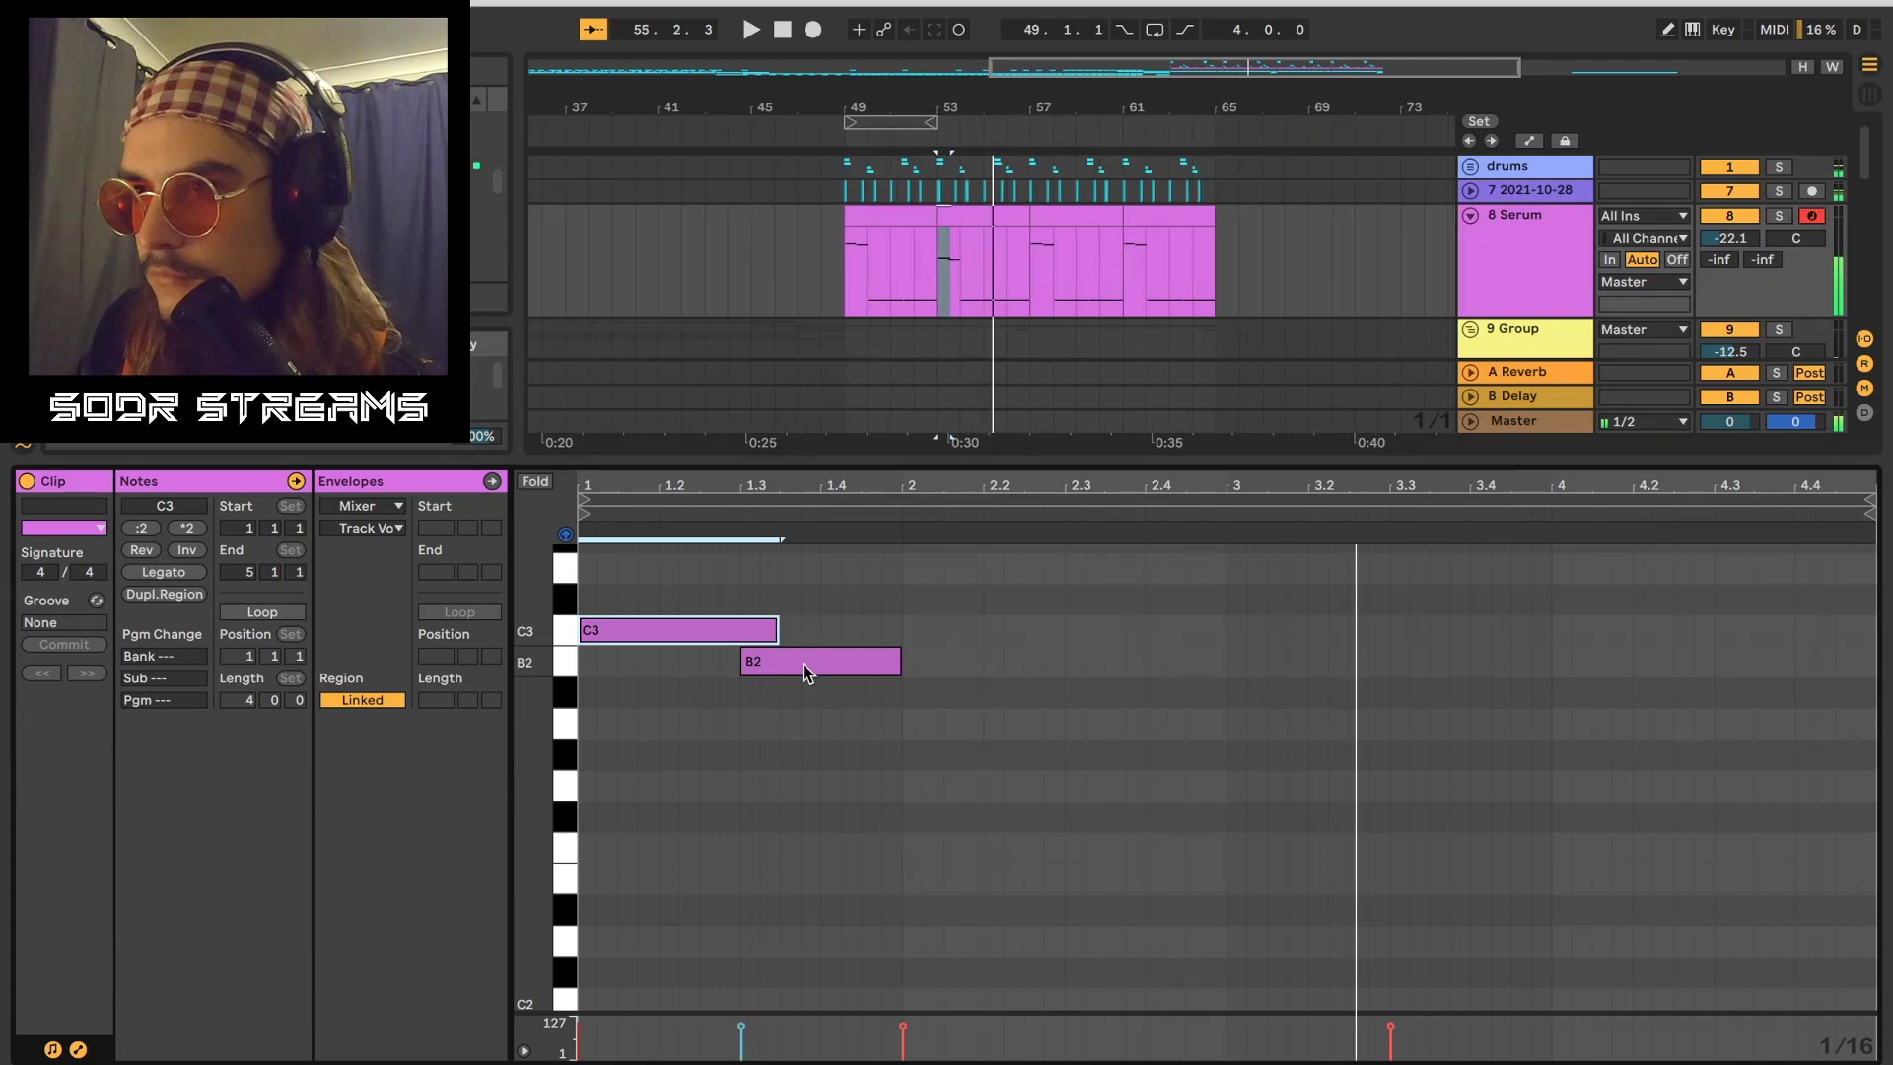
{"action": "key", "text": "shift+Down"}
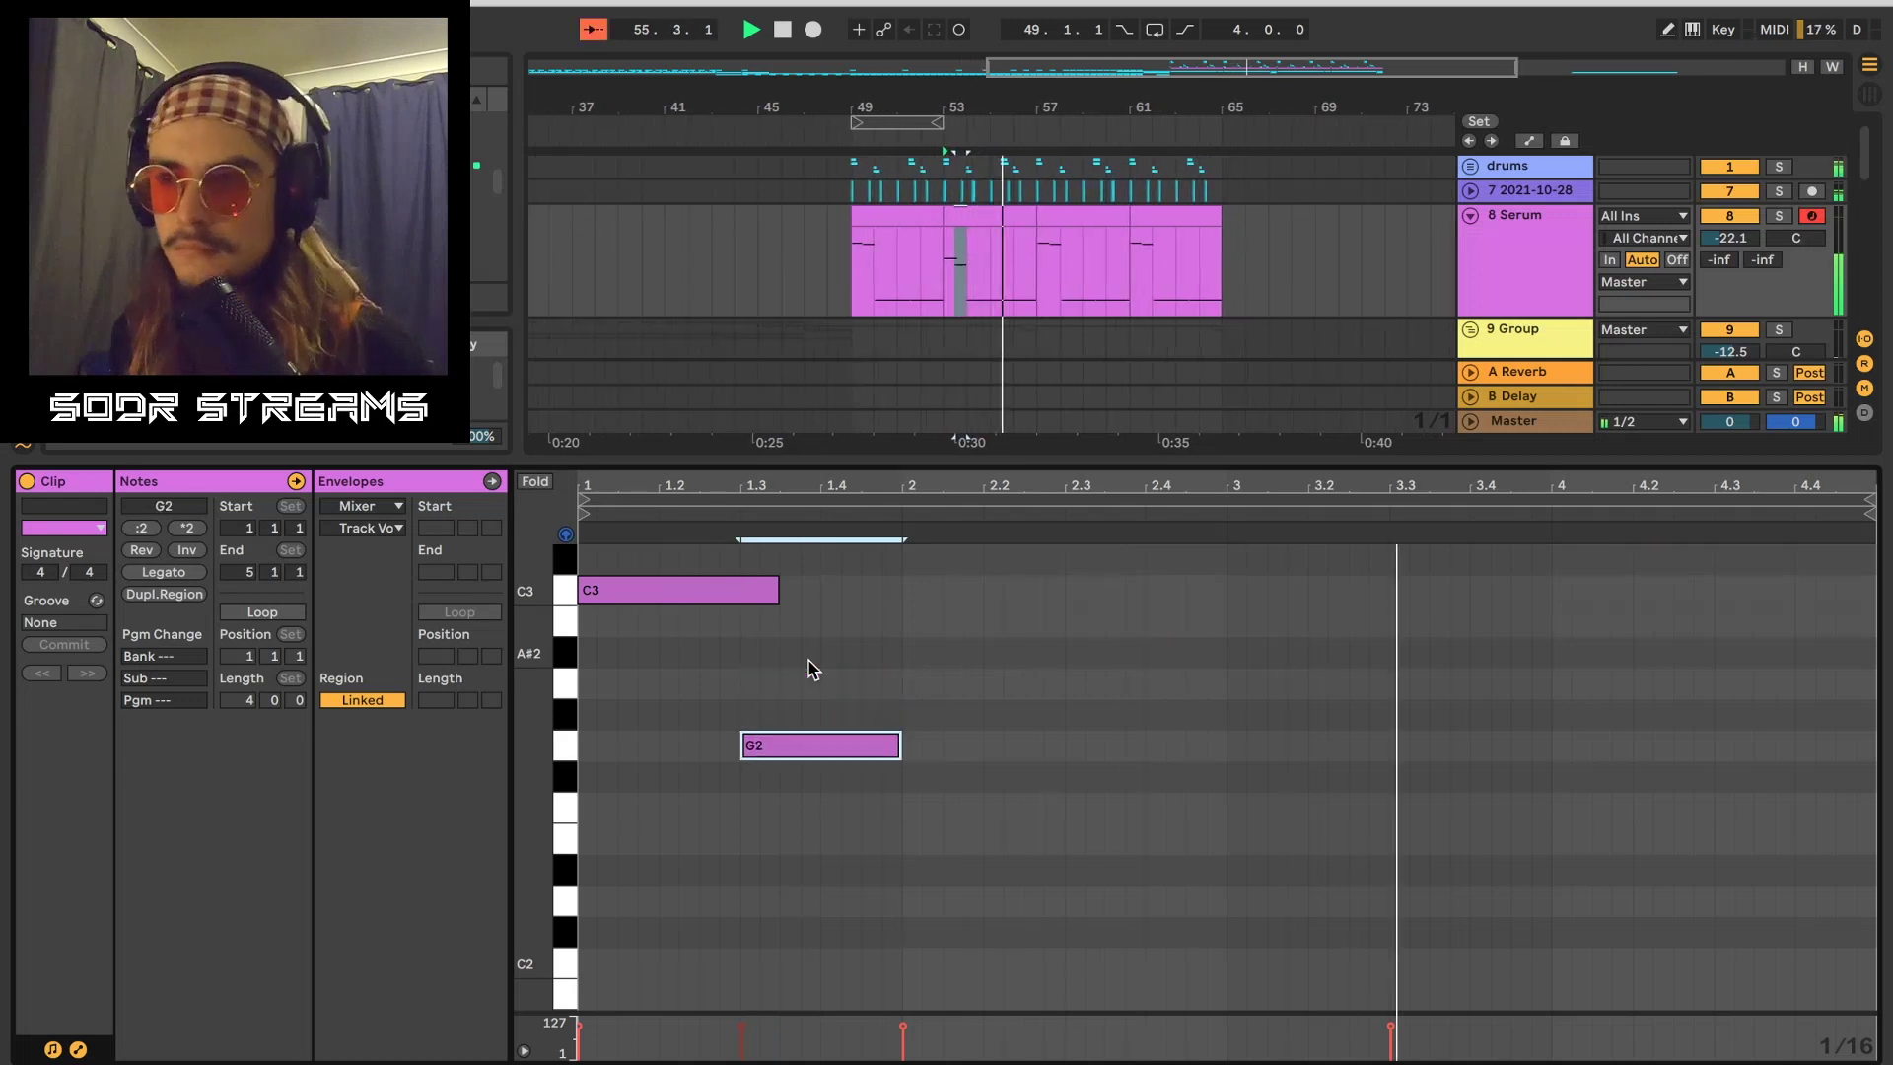
{"action": "key", "text": "space"}
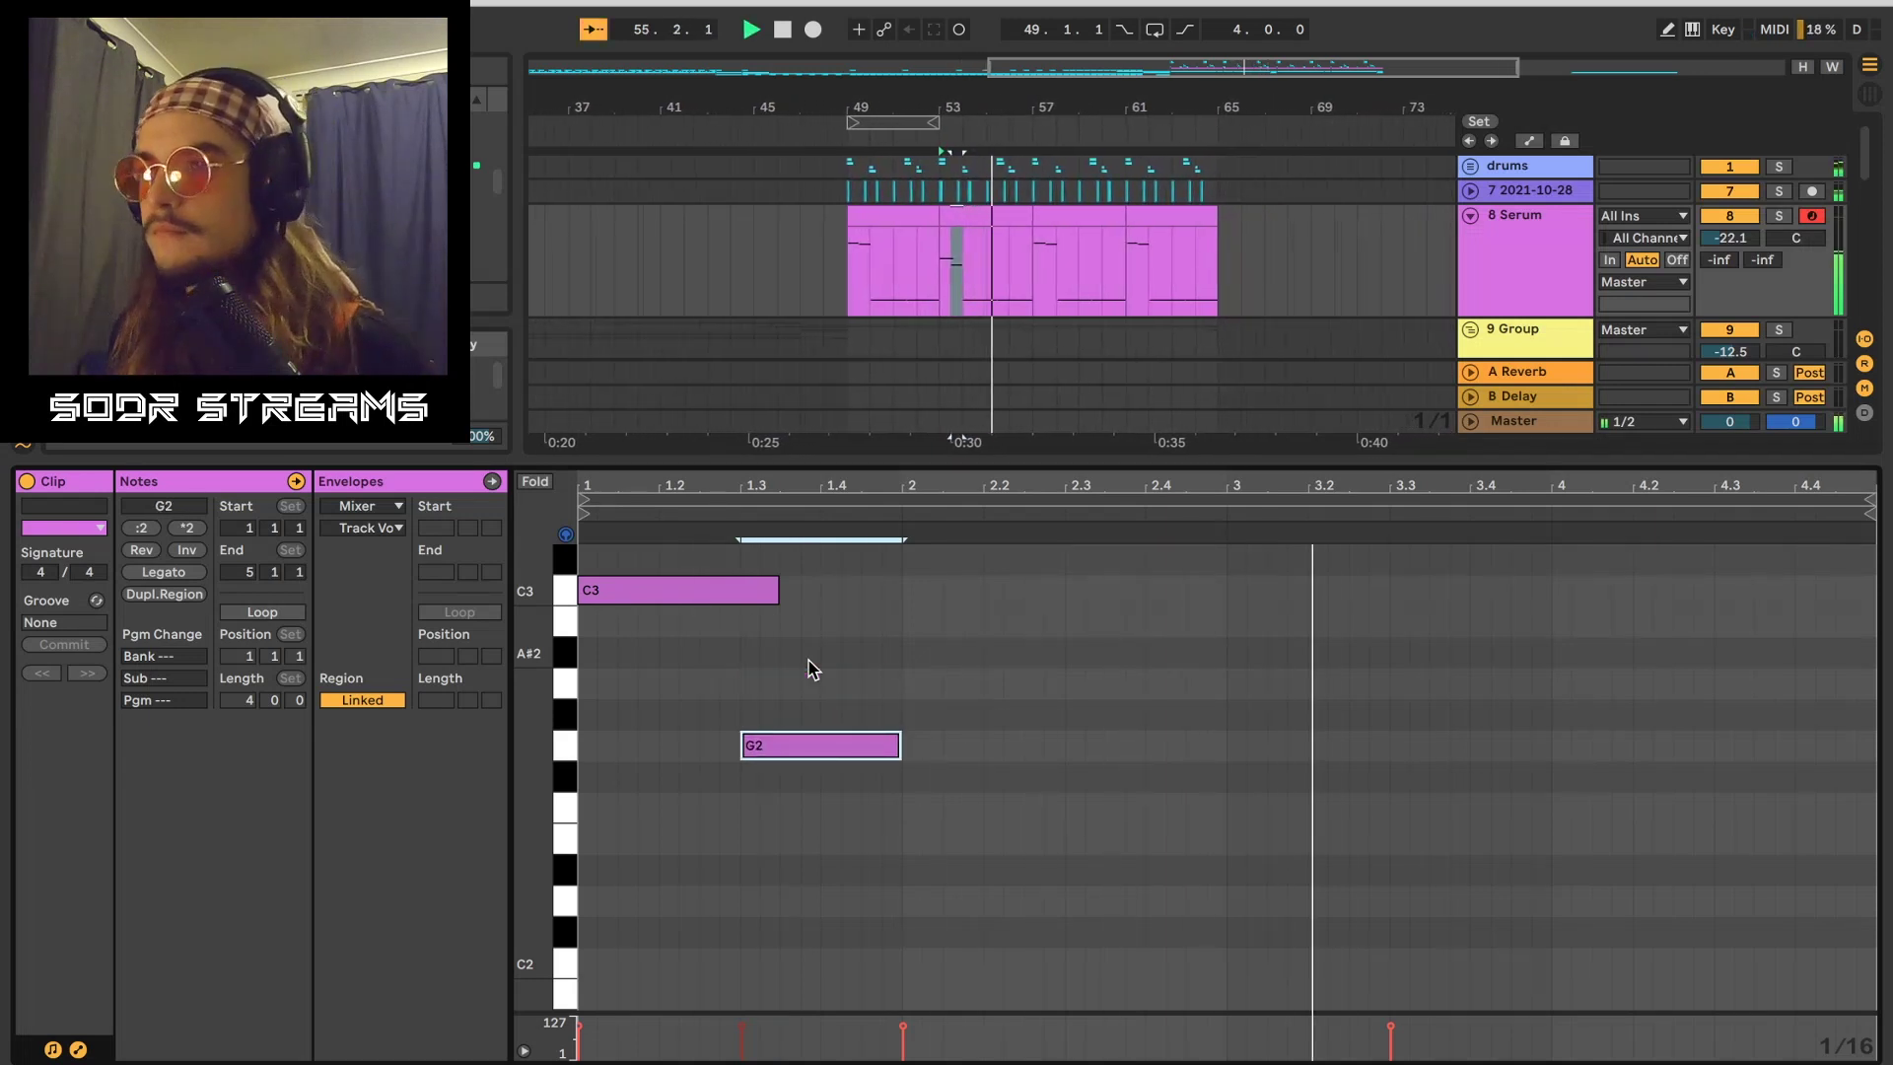
{"action": "key", "text": "space"}
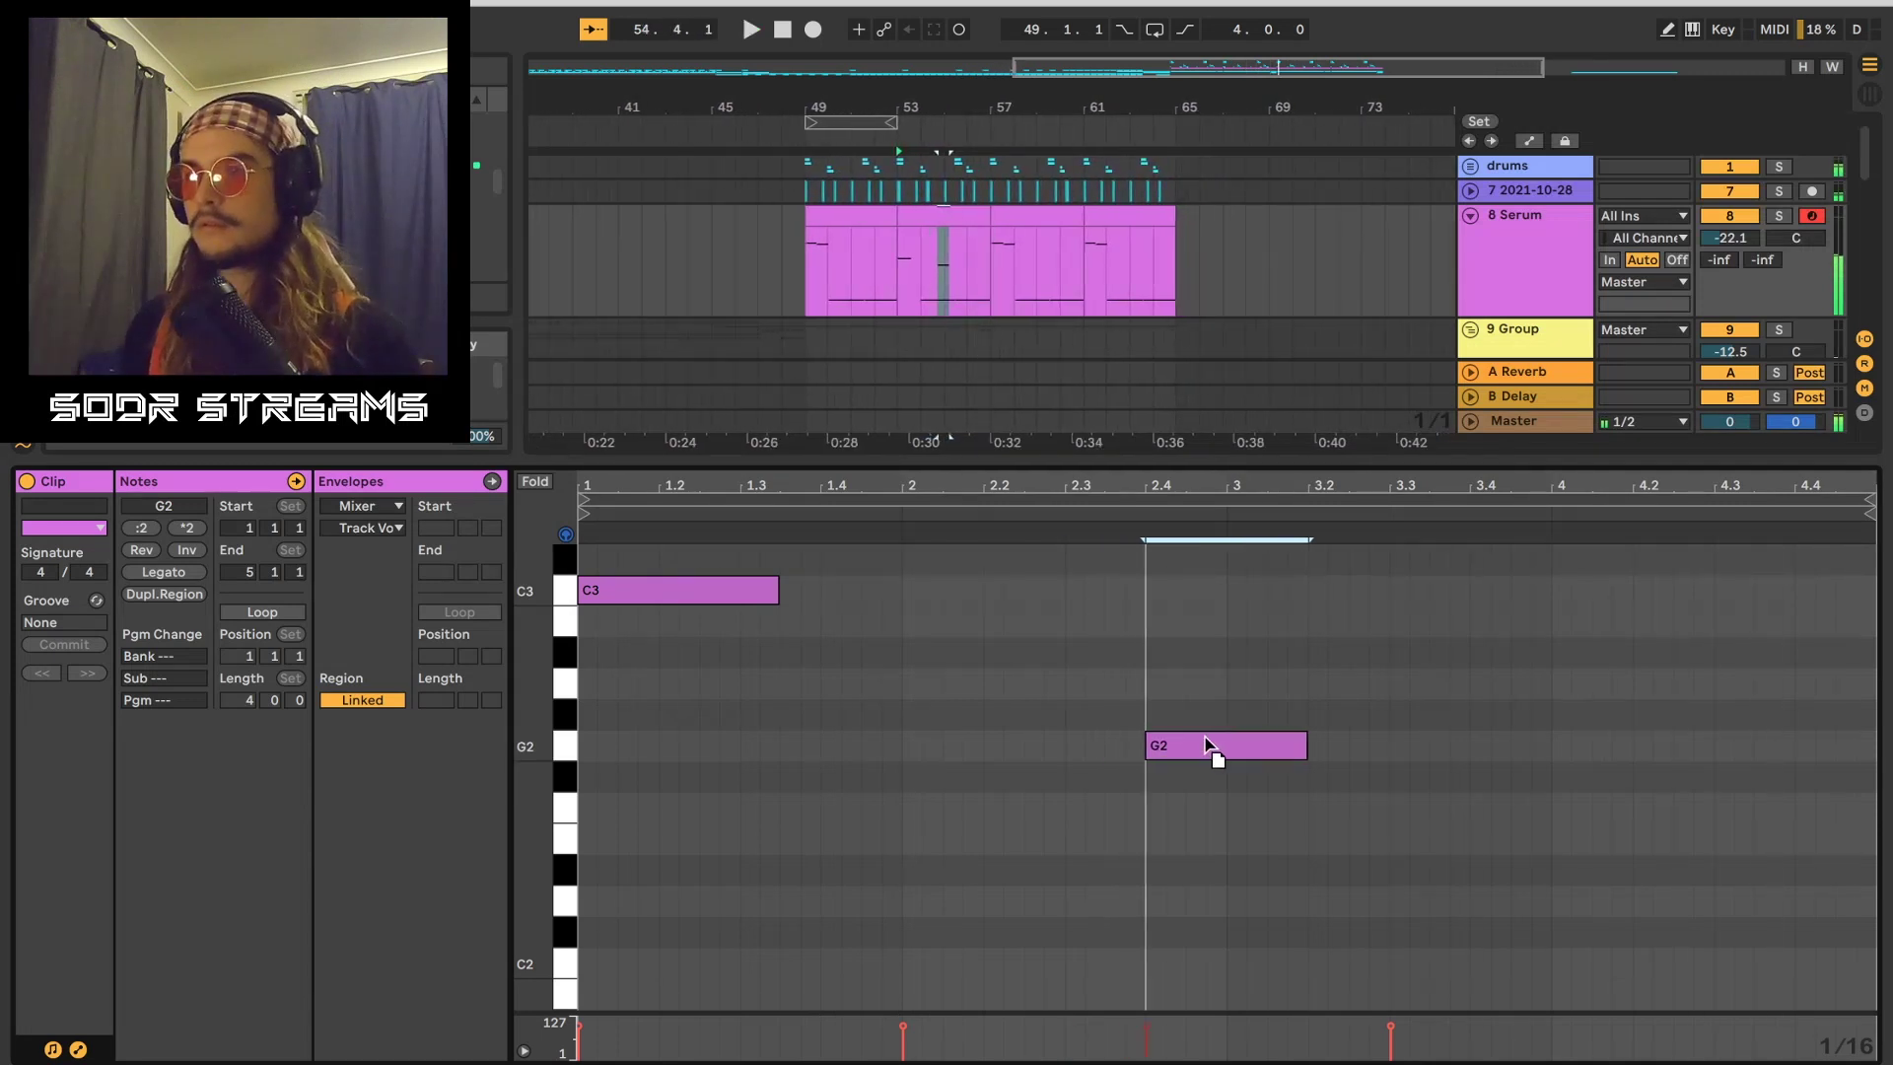
Step: Try moving the G2 note to bar 3 of the clip and shortening it to one beat
{"action": "left_click_drag", "start_coordinate": [1210, 752], "coordinate": [1290, 754]}
{"action": "left_click_drag", "start_coordinate": [1291, 754], "coordinate": [1290, 753]}
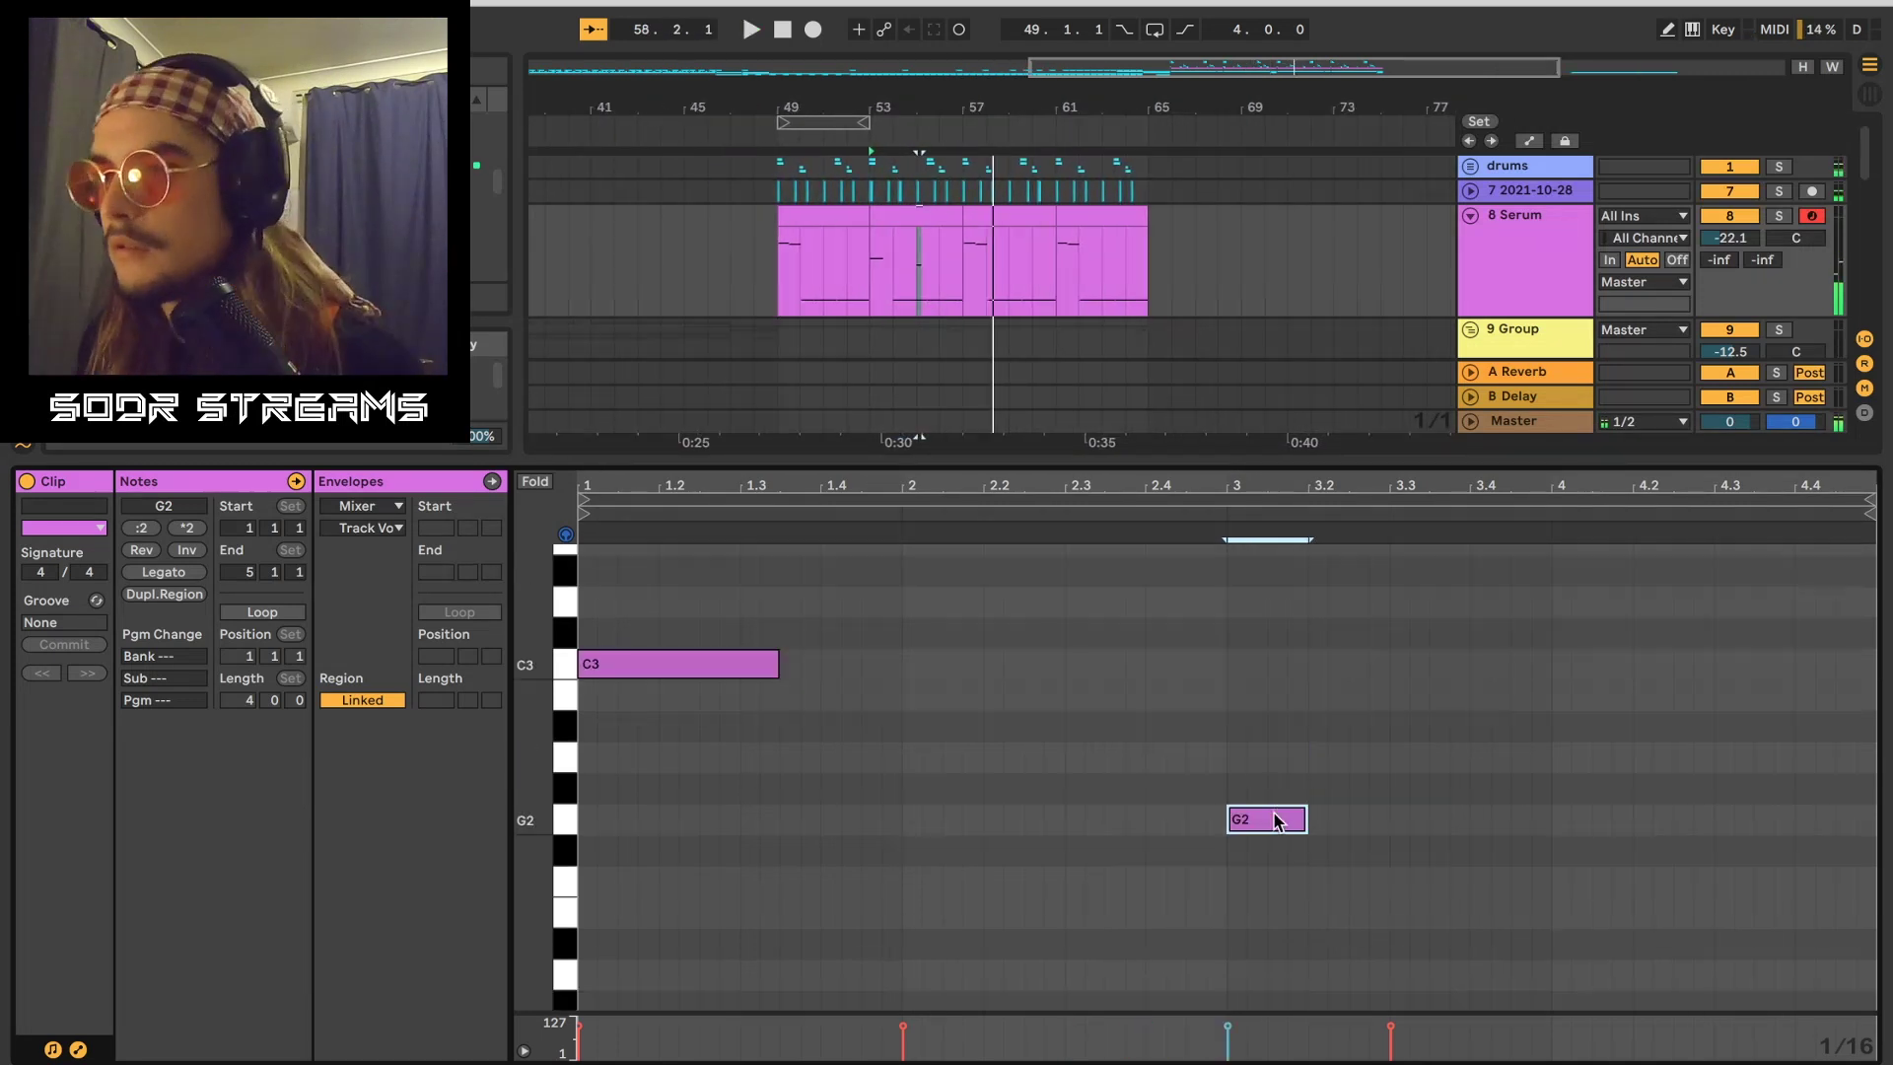
{"action": "left_click_drag", "start_coordinate": [1053, 820], "coordinate": [1001, 821]}
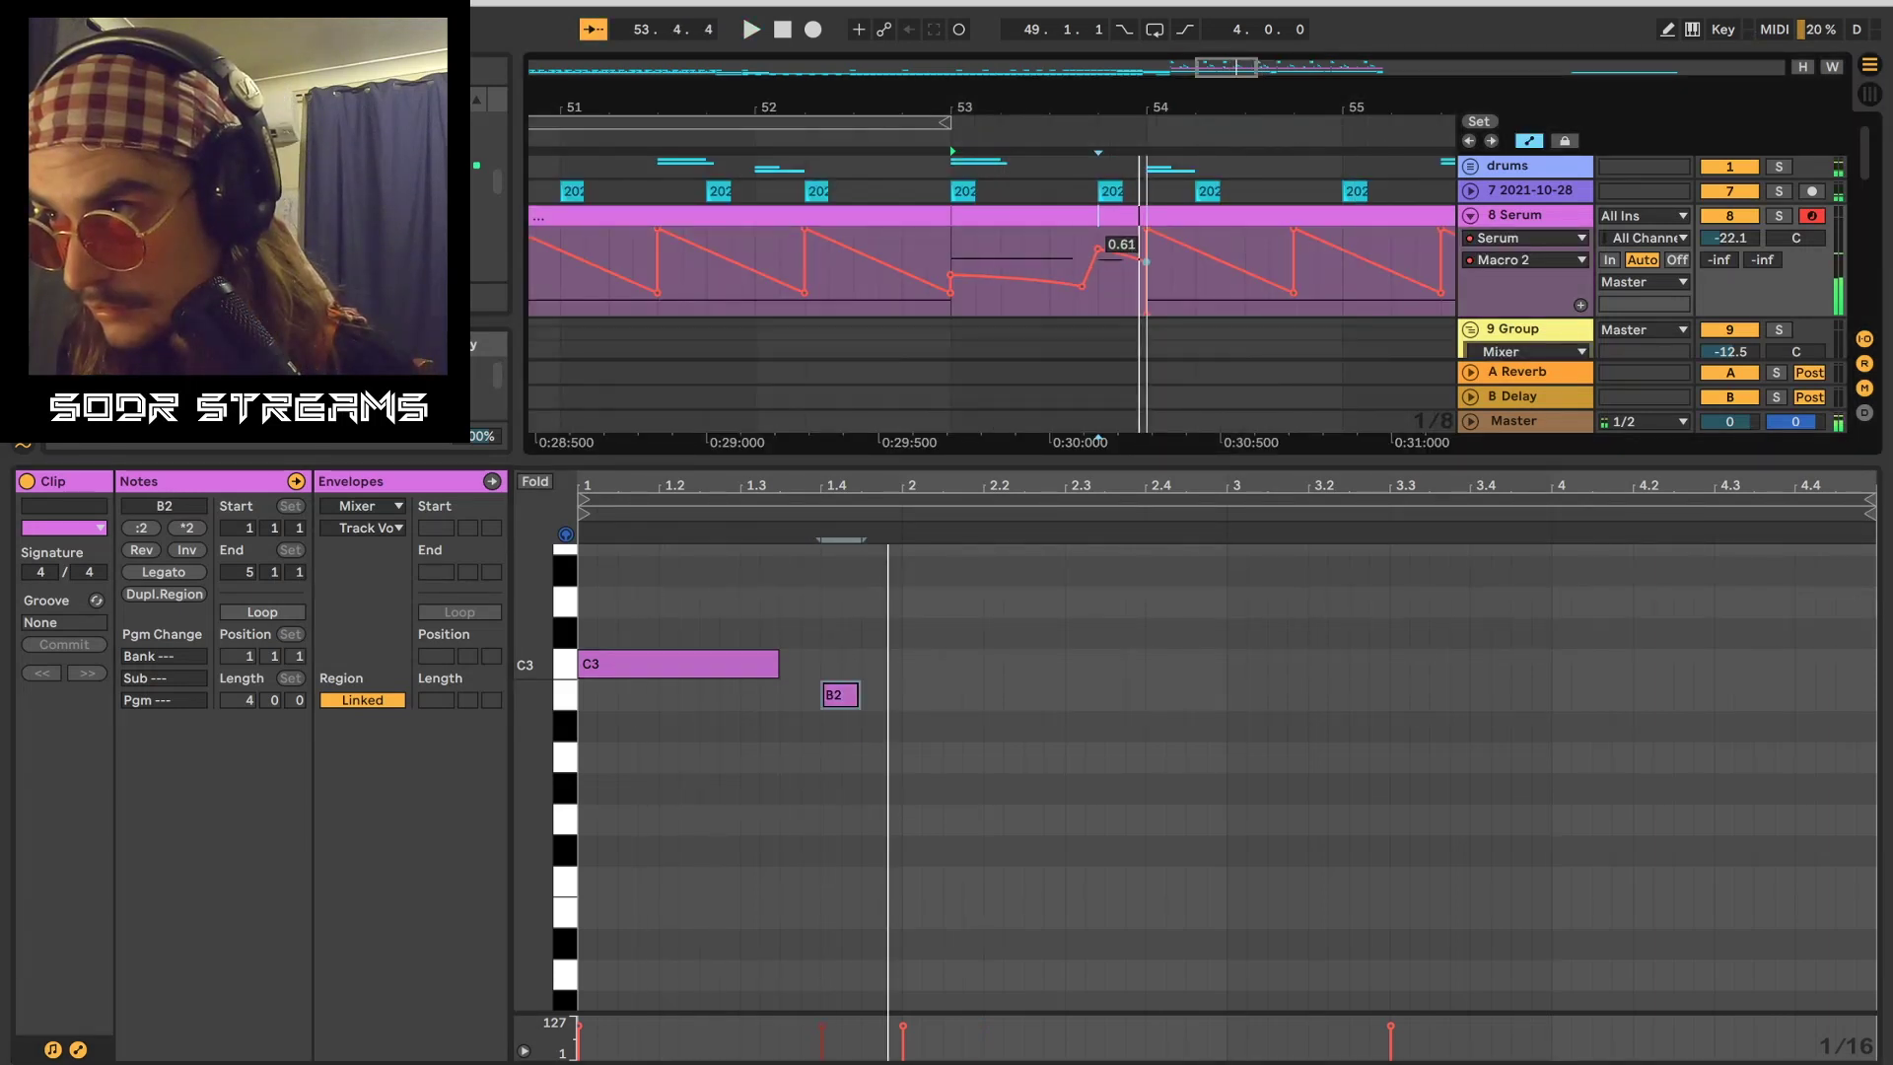
Step: Transpose the clip's second note, in the second half of its first bar, down to B0 and play the drop
{"action": "key", "text": "space"}
{"action": "key", "text": "shift+Down"}
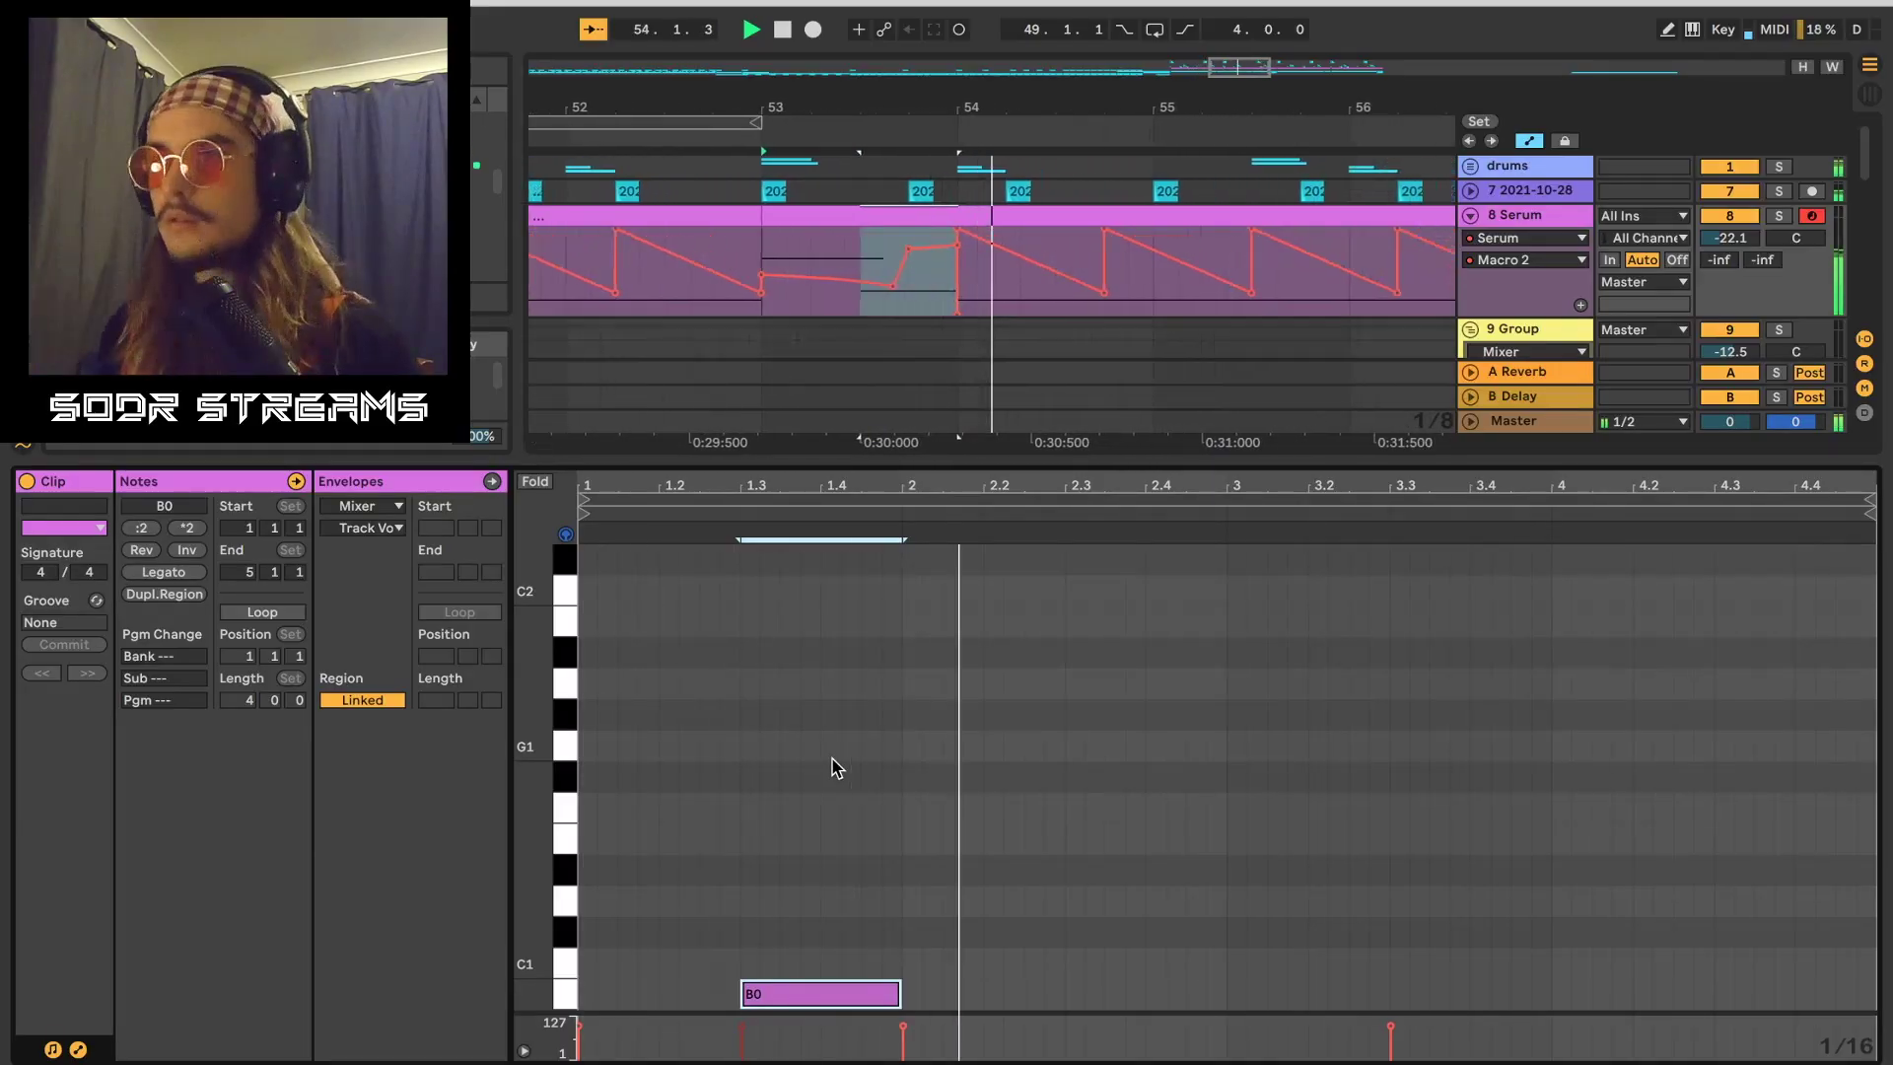
{"action": "left_click_drag", "start_coordinate": [825, 91], "coordinate": [1007, 61]}
{"action": "scroll", "coordinate": [822, 847], "scroll_direction": "up", "scroll_amount": 10}
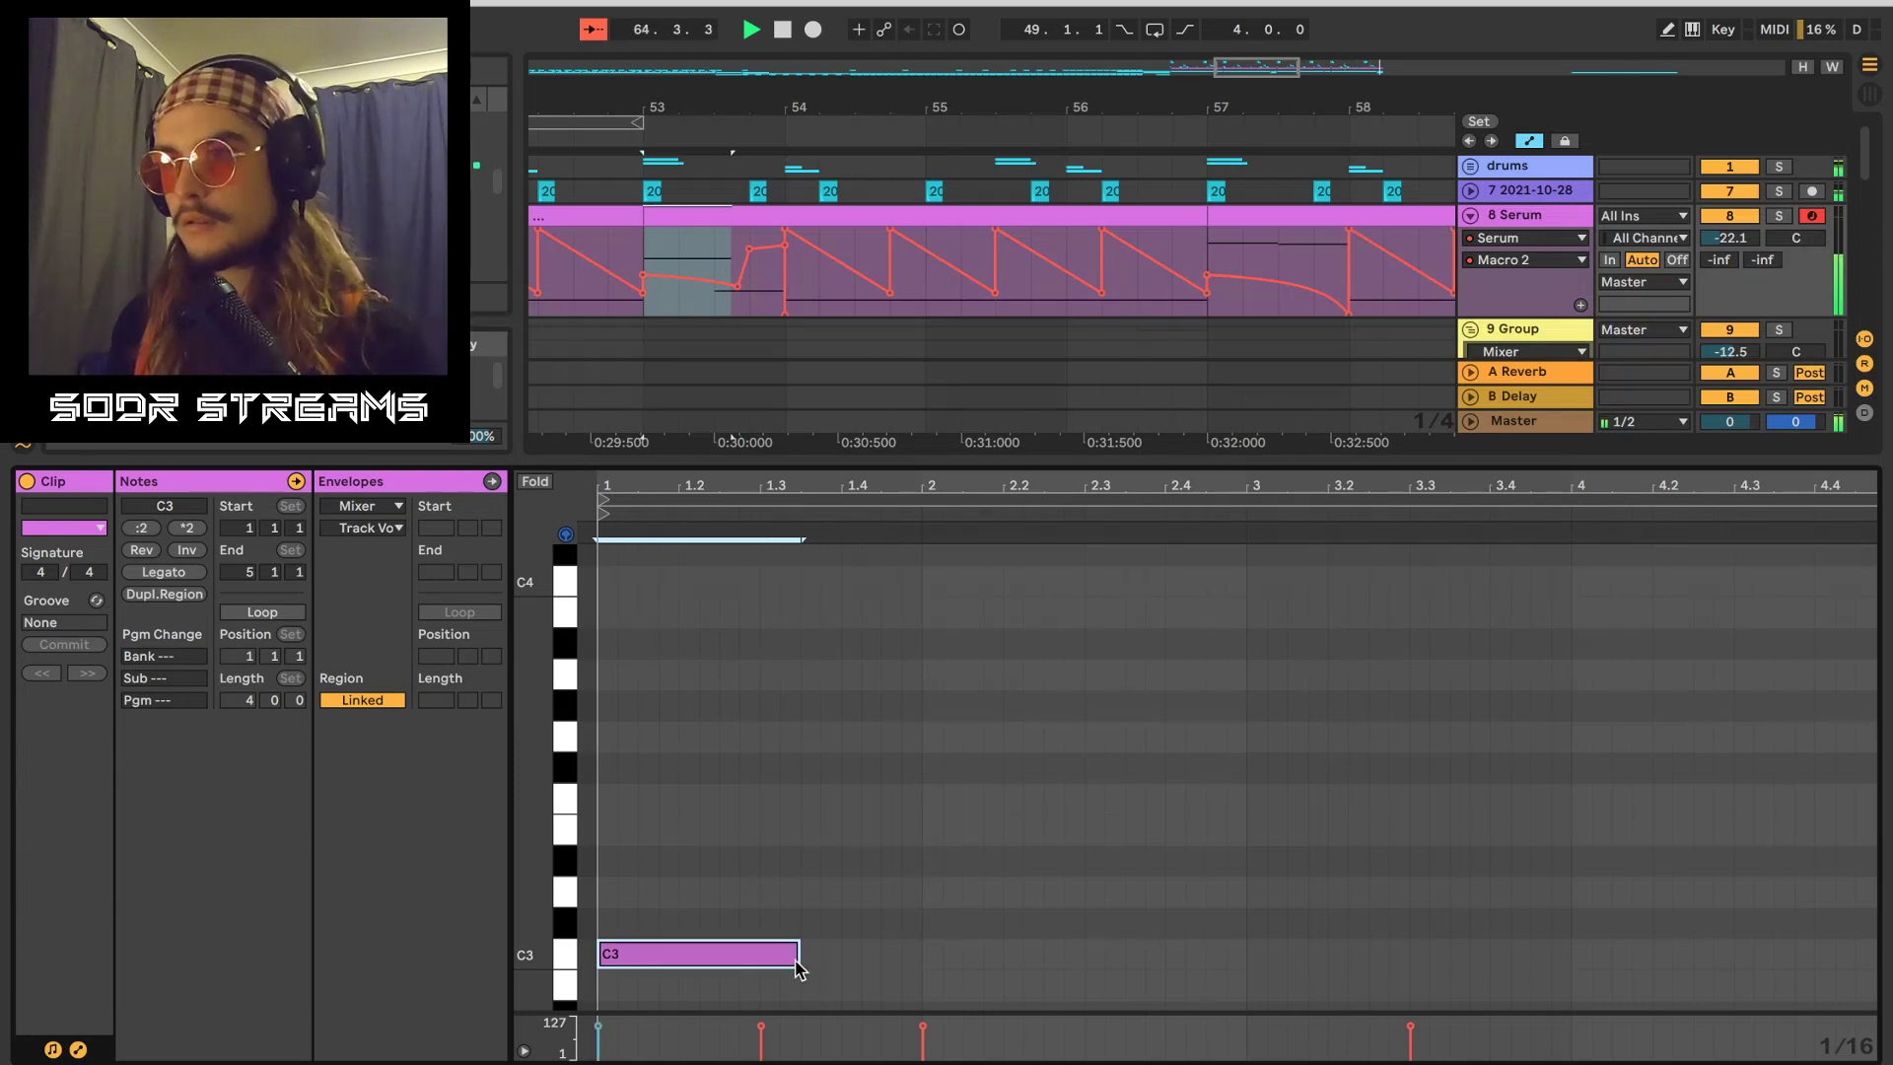
Step: Shorten the clip's opening C3 note to just under two beats, transpose it down to C2 and play the section
{"action": "left_click_drag", "start_coordinate": [798, 955], "coordinate": [738, 955]}
{"action": "left_click", "coordinate": [645, 856]}
{"action": "key", "text": "space"}
{"action": "key", "text": "shift+Down"}
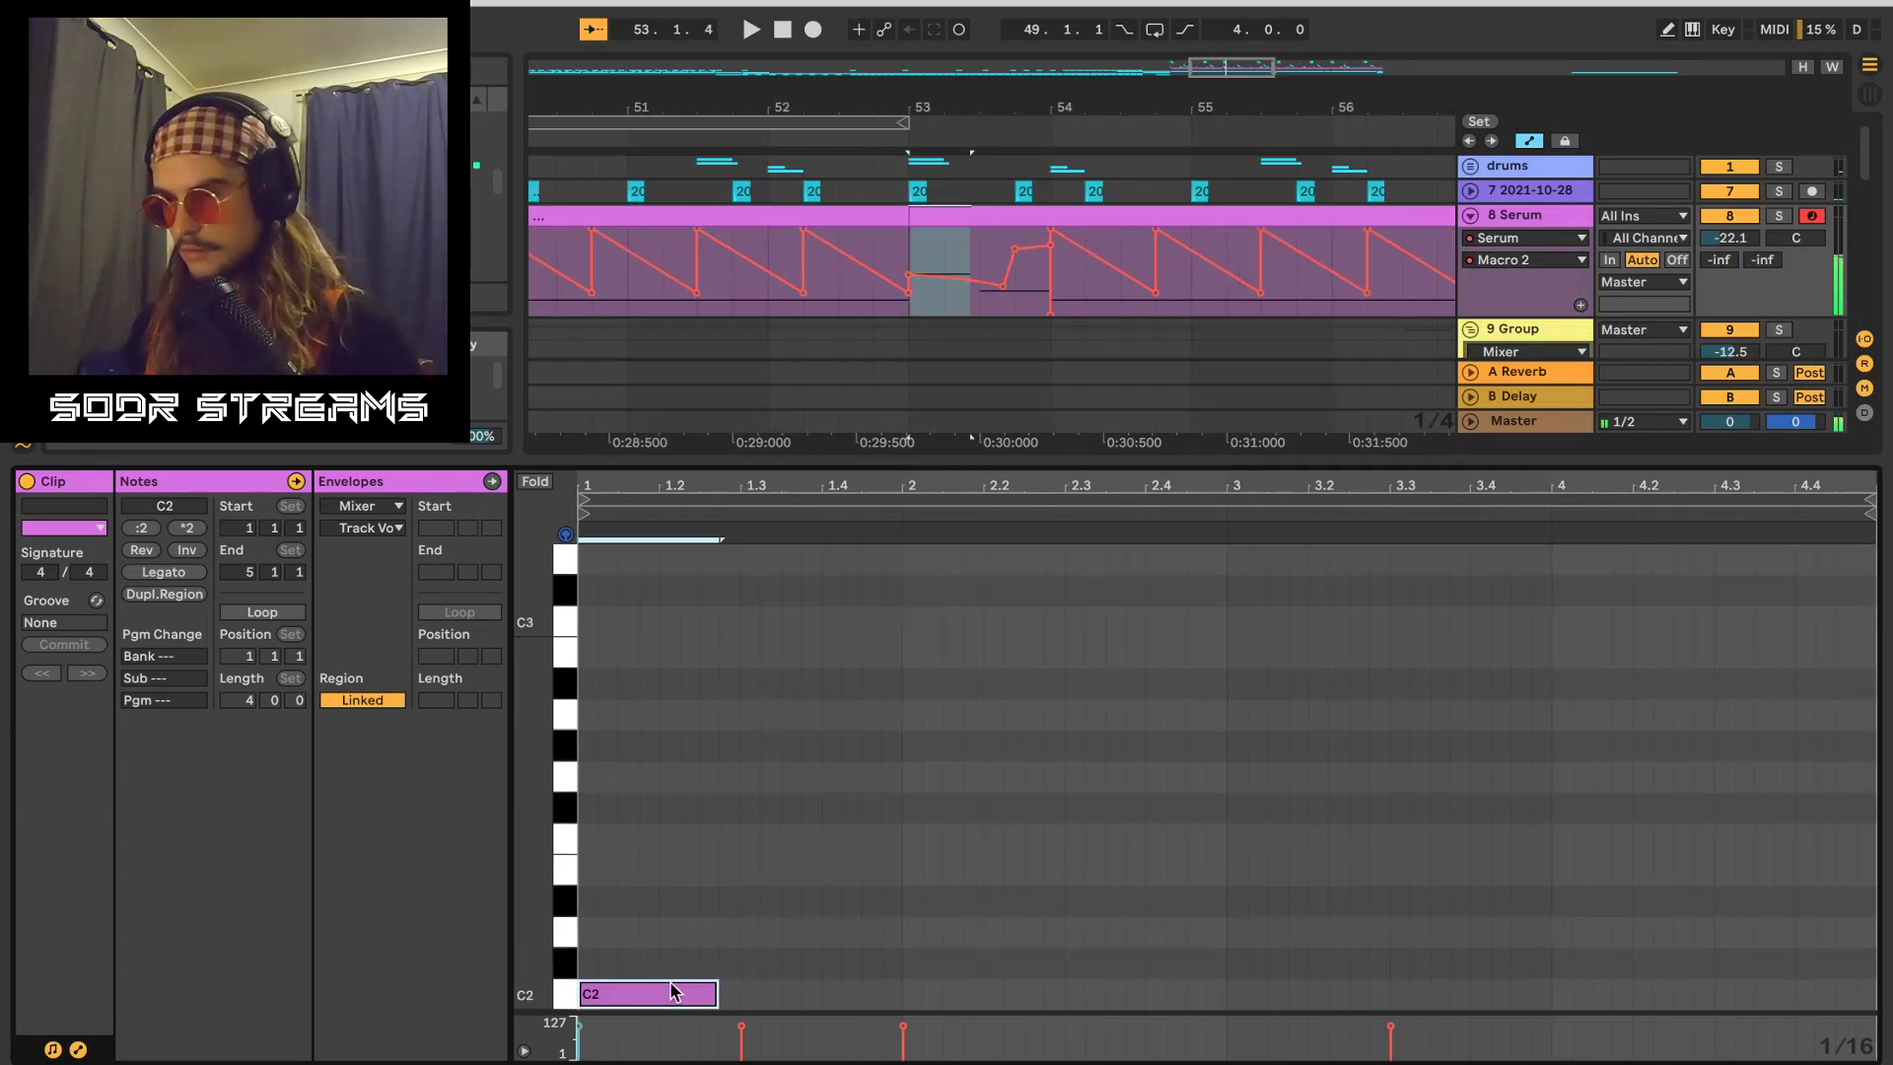
{"action": "key", "text": "space"}
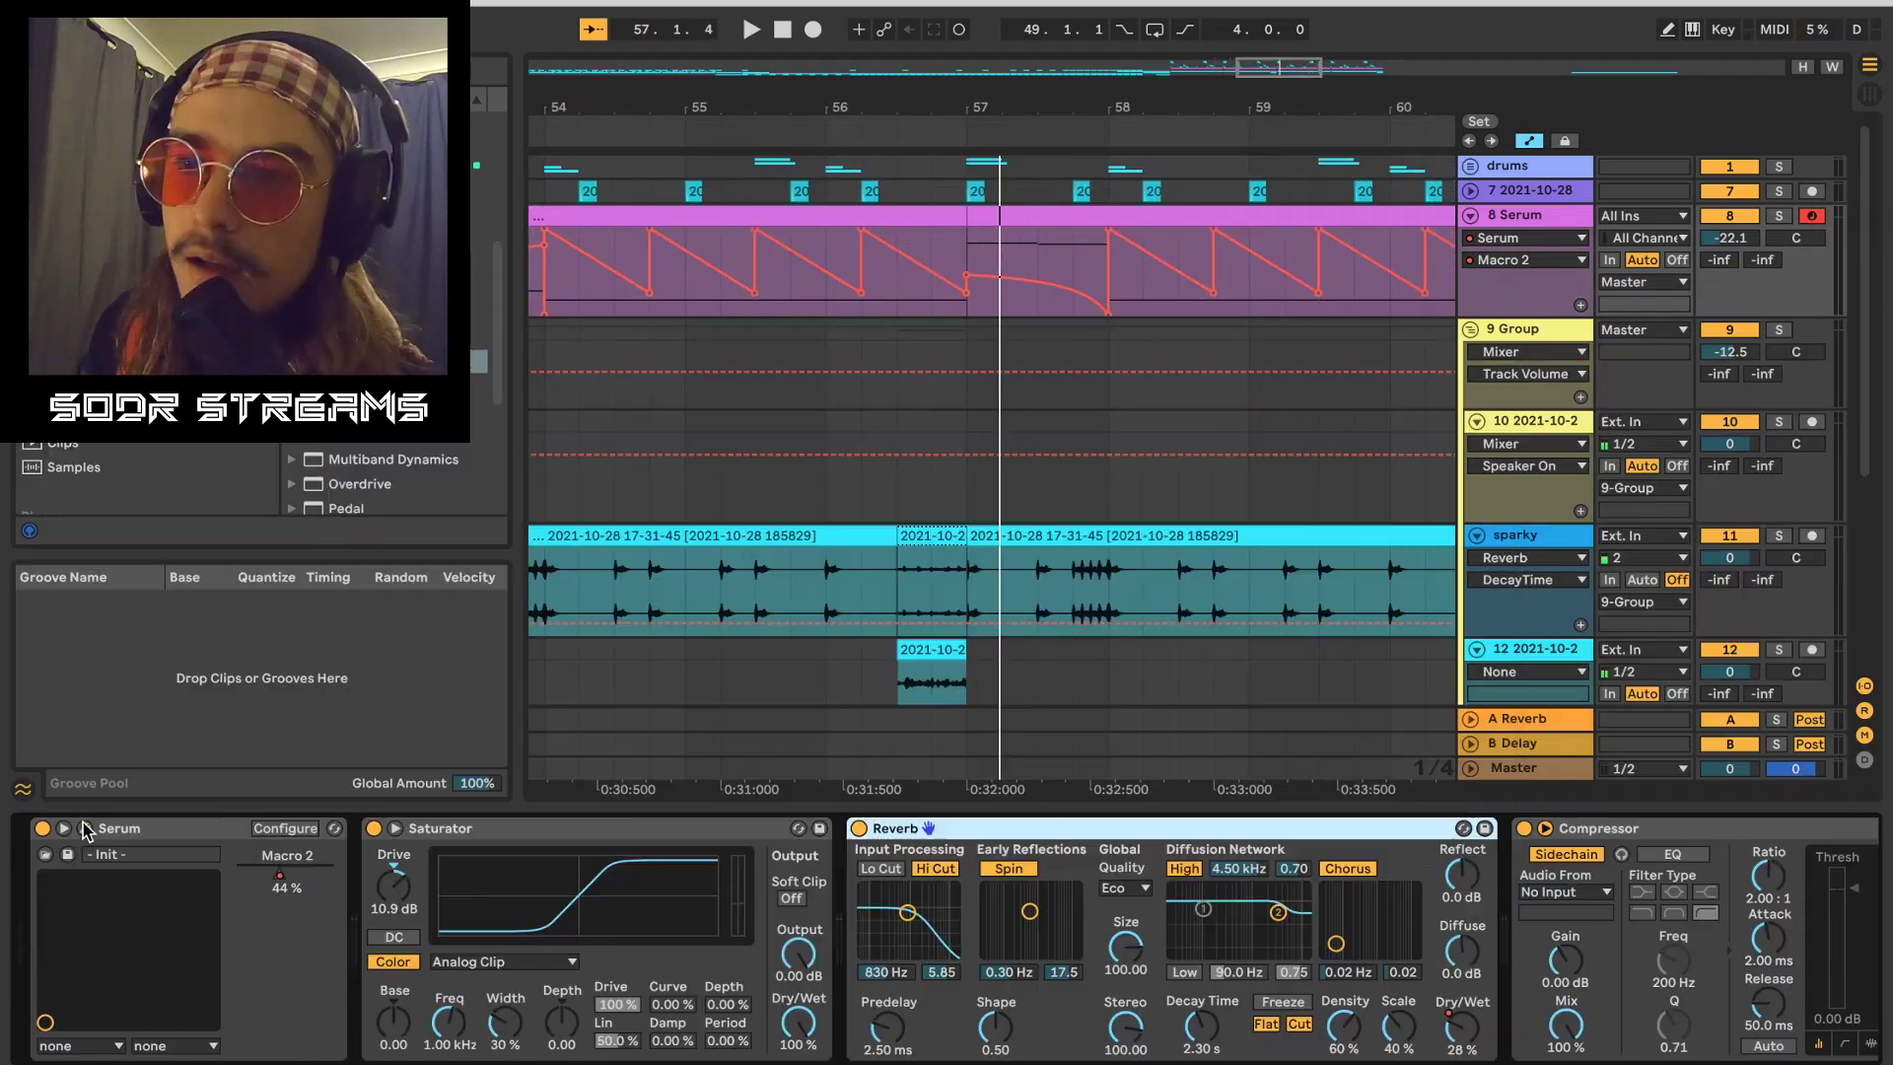
Step: Automate Serum's Macro 1 to rise from about bar 54 to 1.00 at bar 57
{"action": "left_click", "coordinate": [85, 829]}
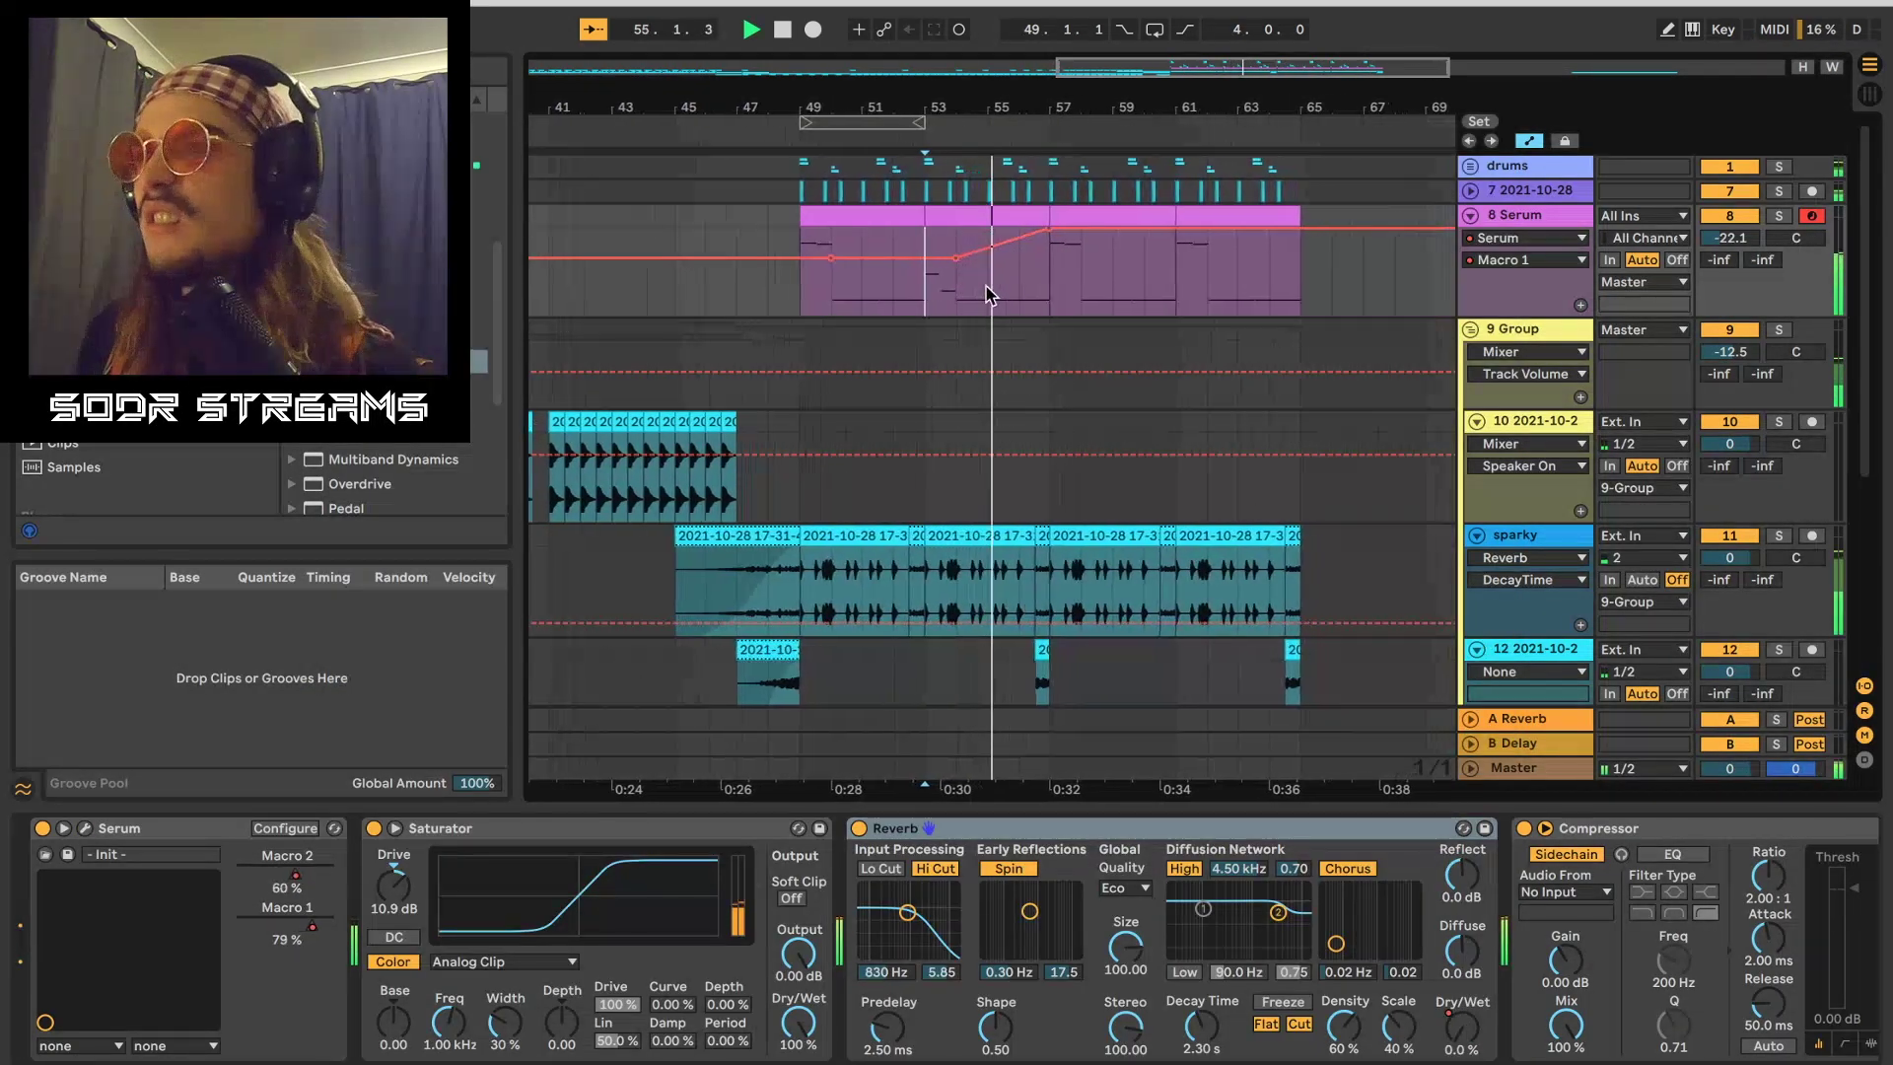
{"action": "key", "text": "space"}
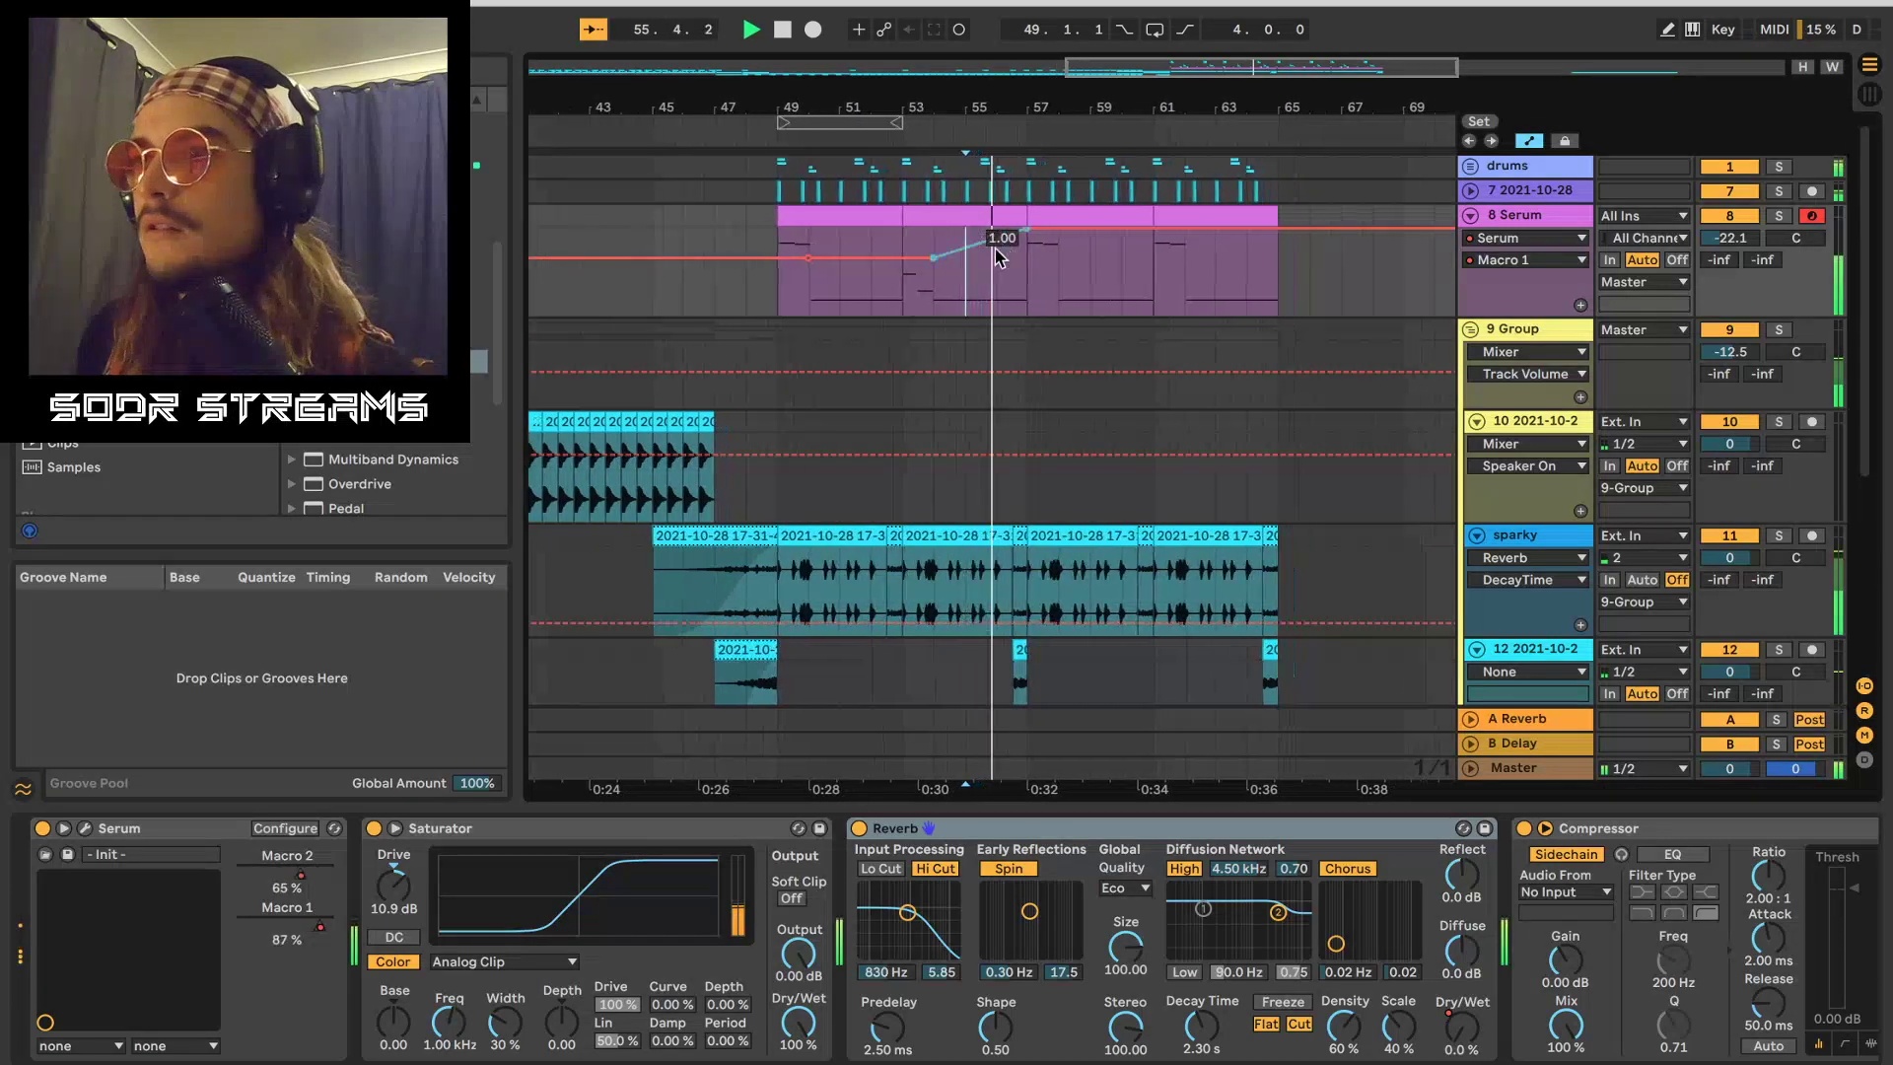
{"action": "left_click", "coordinate": [923, 283]}
Step: Automate Serum's Pitch Bend to rise from about bar 54 and return to 0.50 at bar 57, and play it
{"action": "key", "text": "space"}
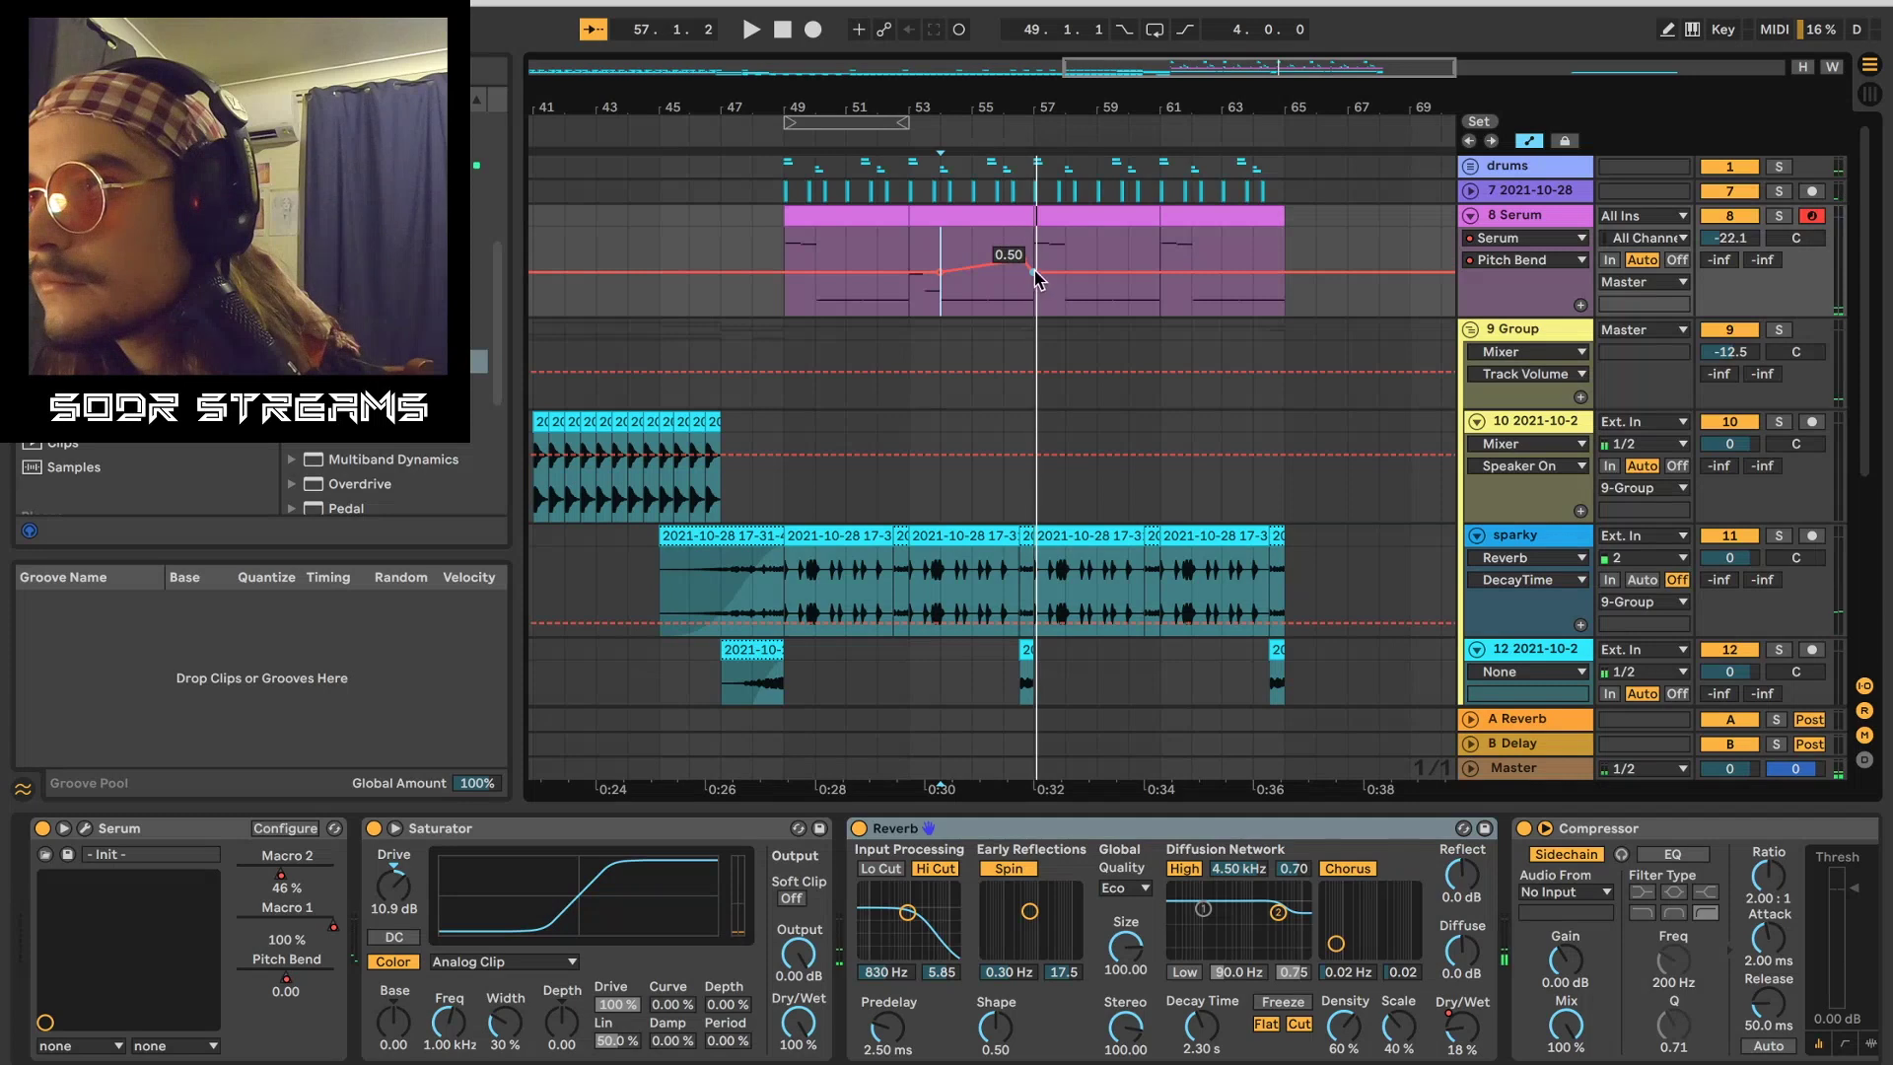
{"action": "key", "text": "space"}
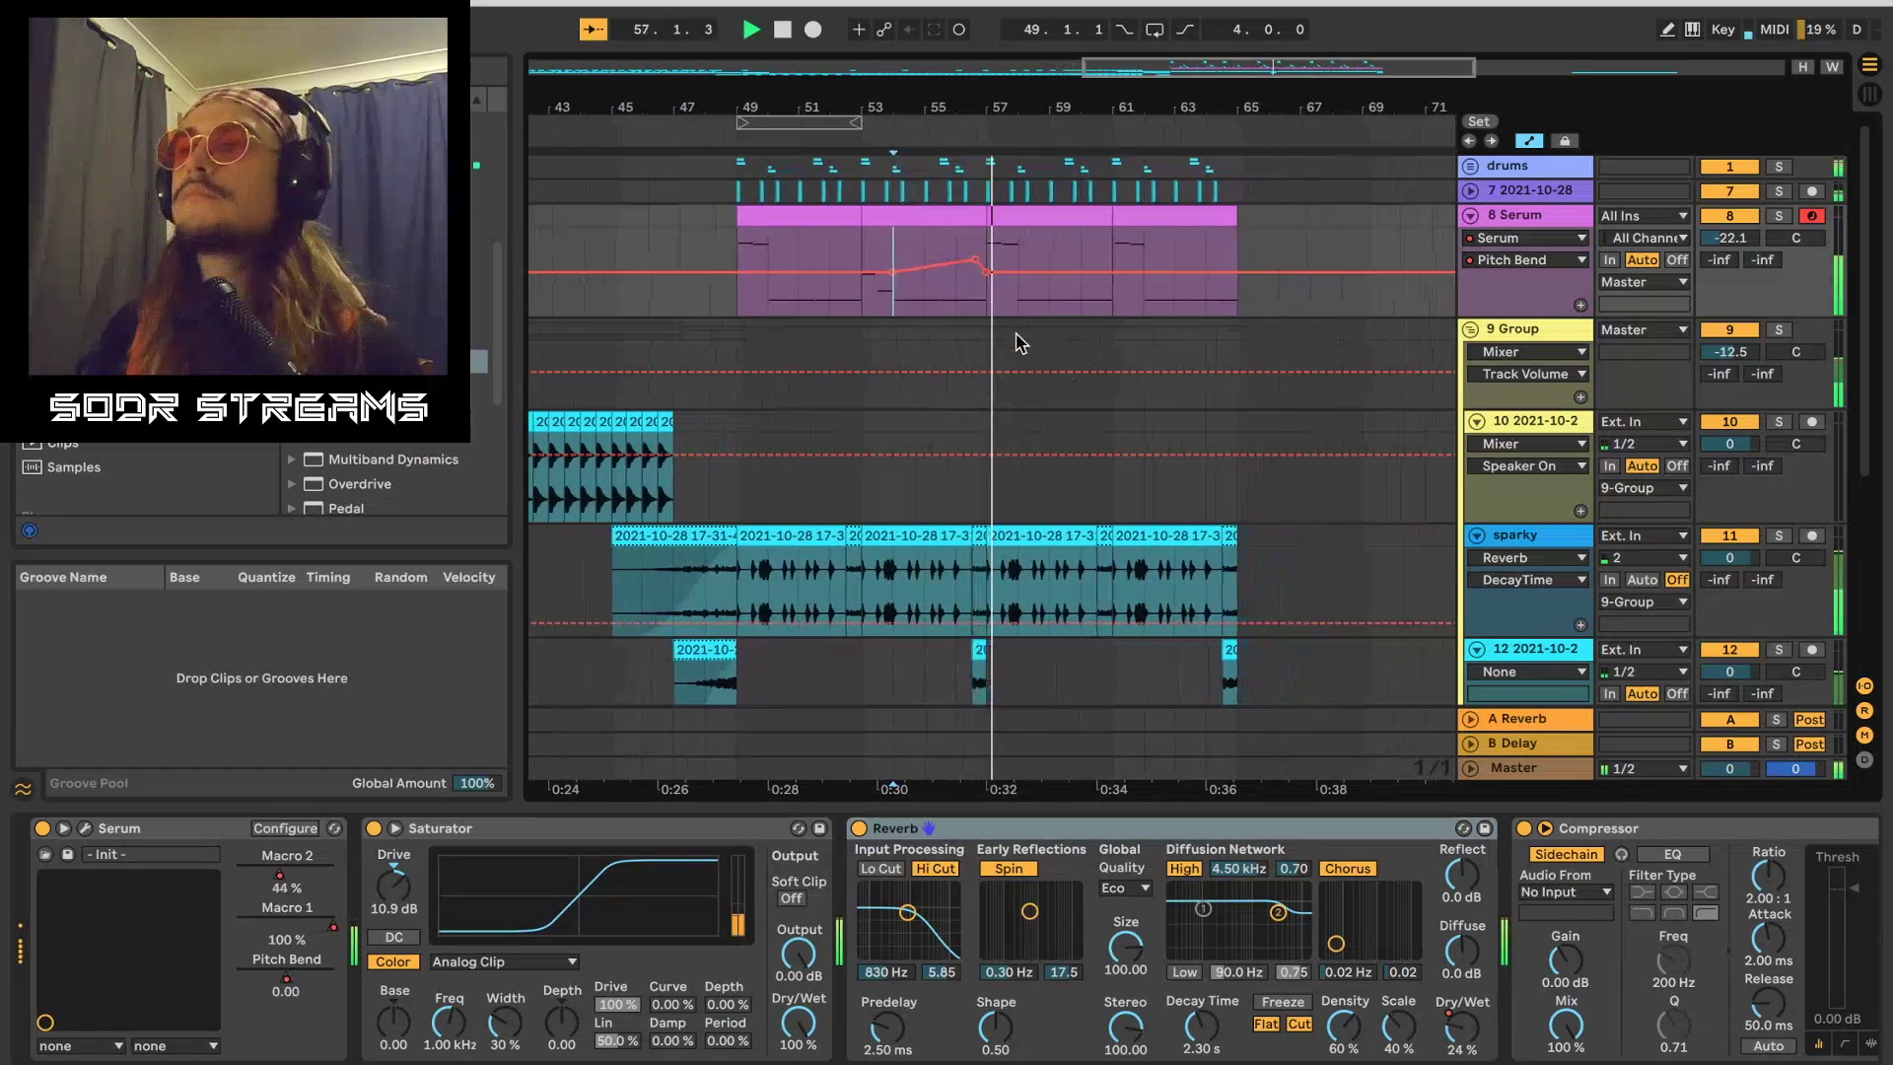
{"action": "key", "text": "a"}
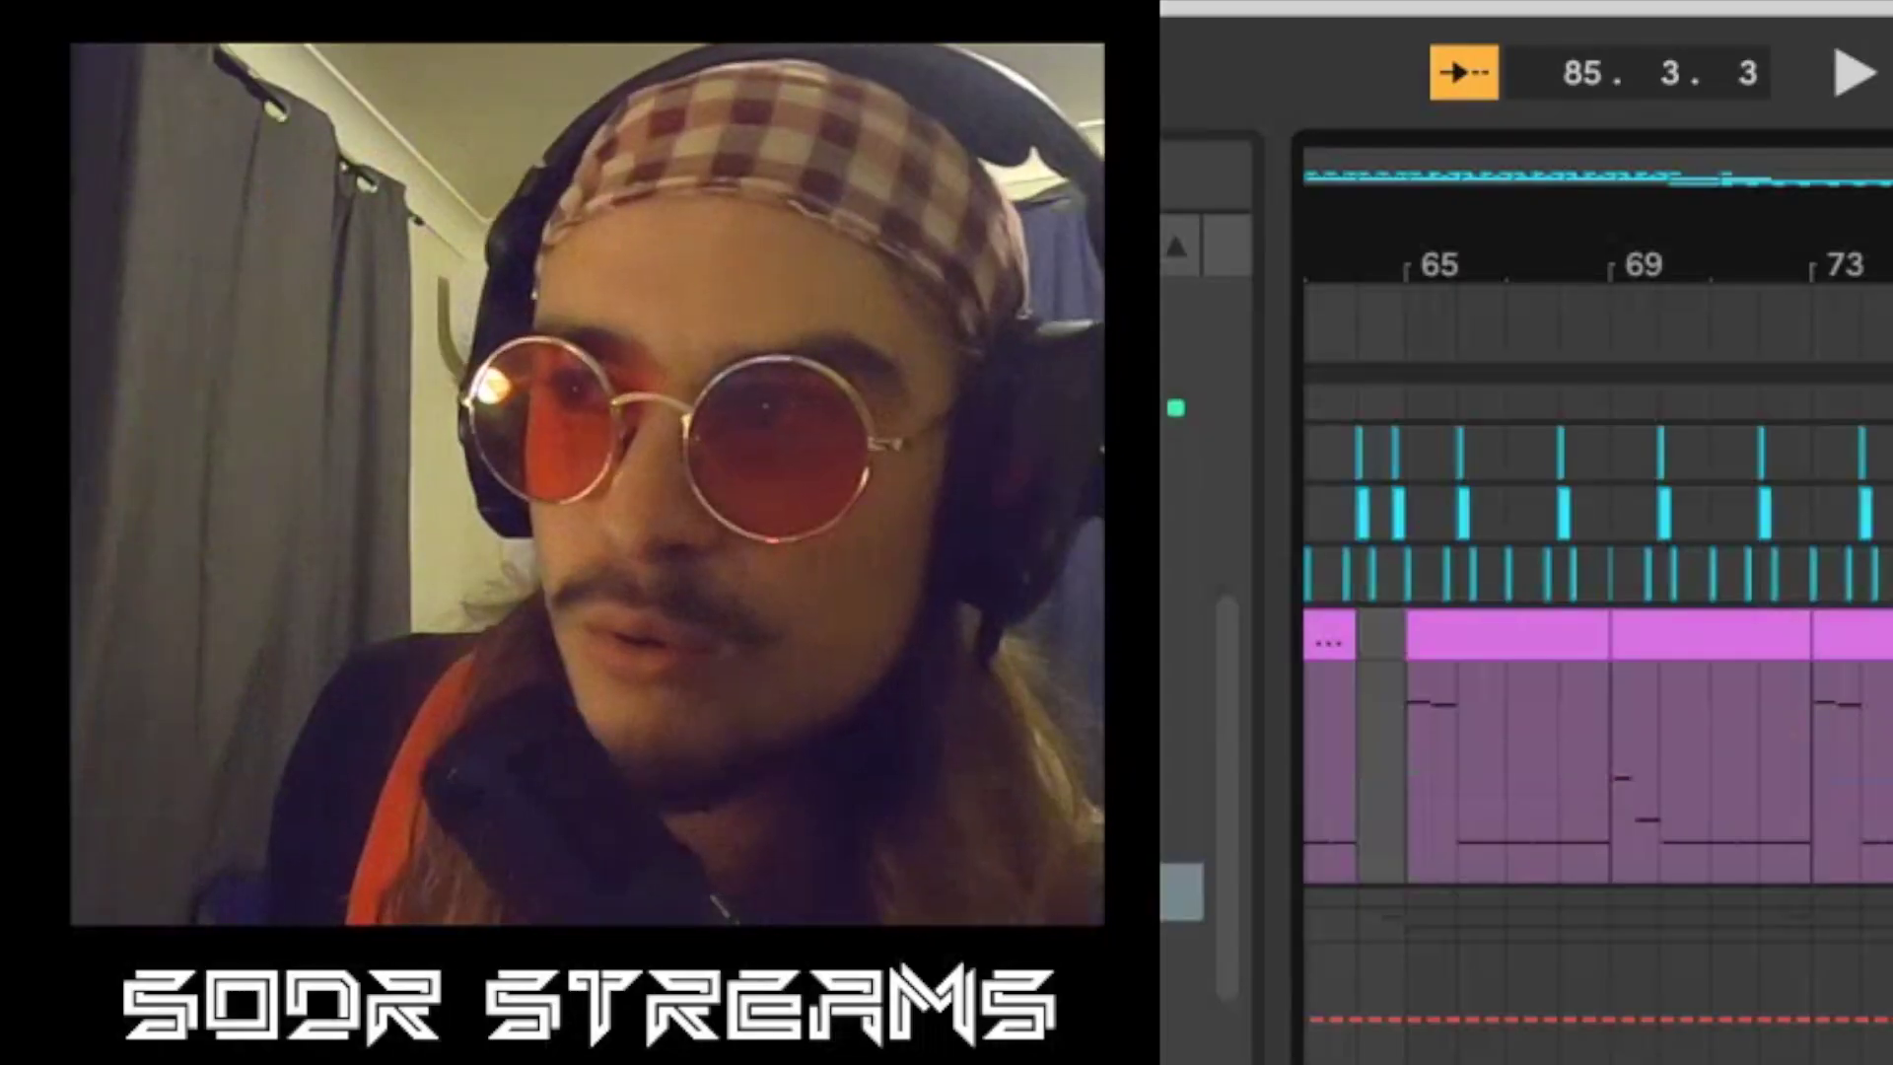
Step: Hide the automation and play the drop from bar 49
{"action": "key", "text": "a"}
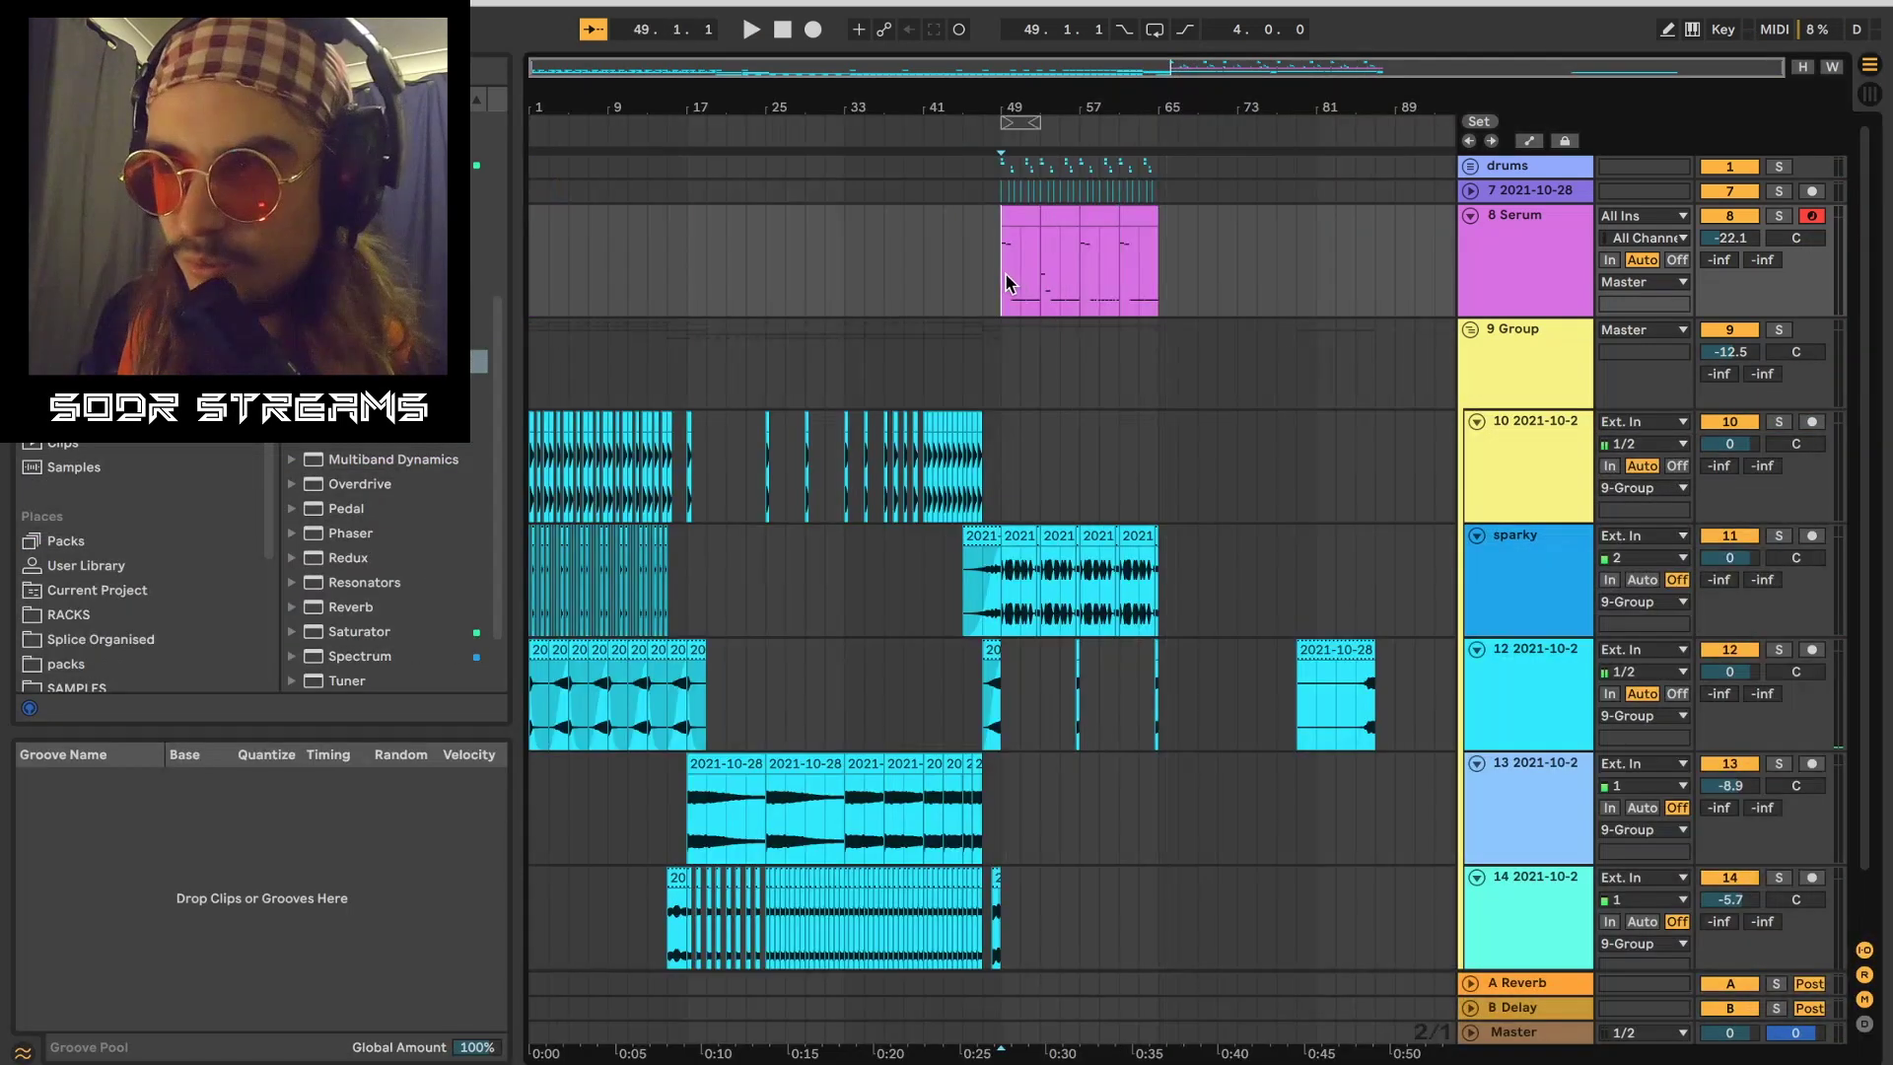
{"action": "key", "text": "space"}
{"action": "left_click_drag", "start_coordinate": [1125, 115], "coordinate": [1125, 236]}
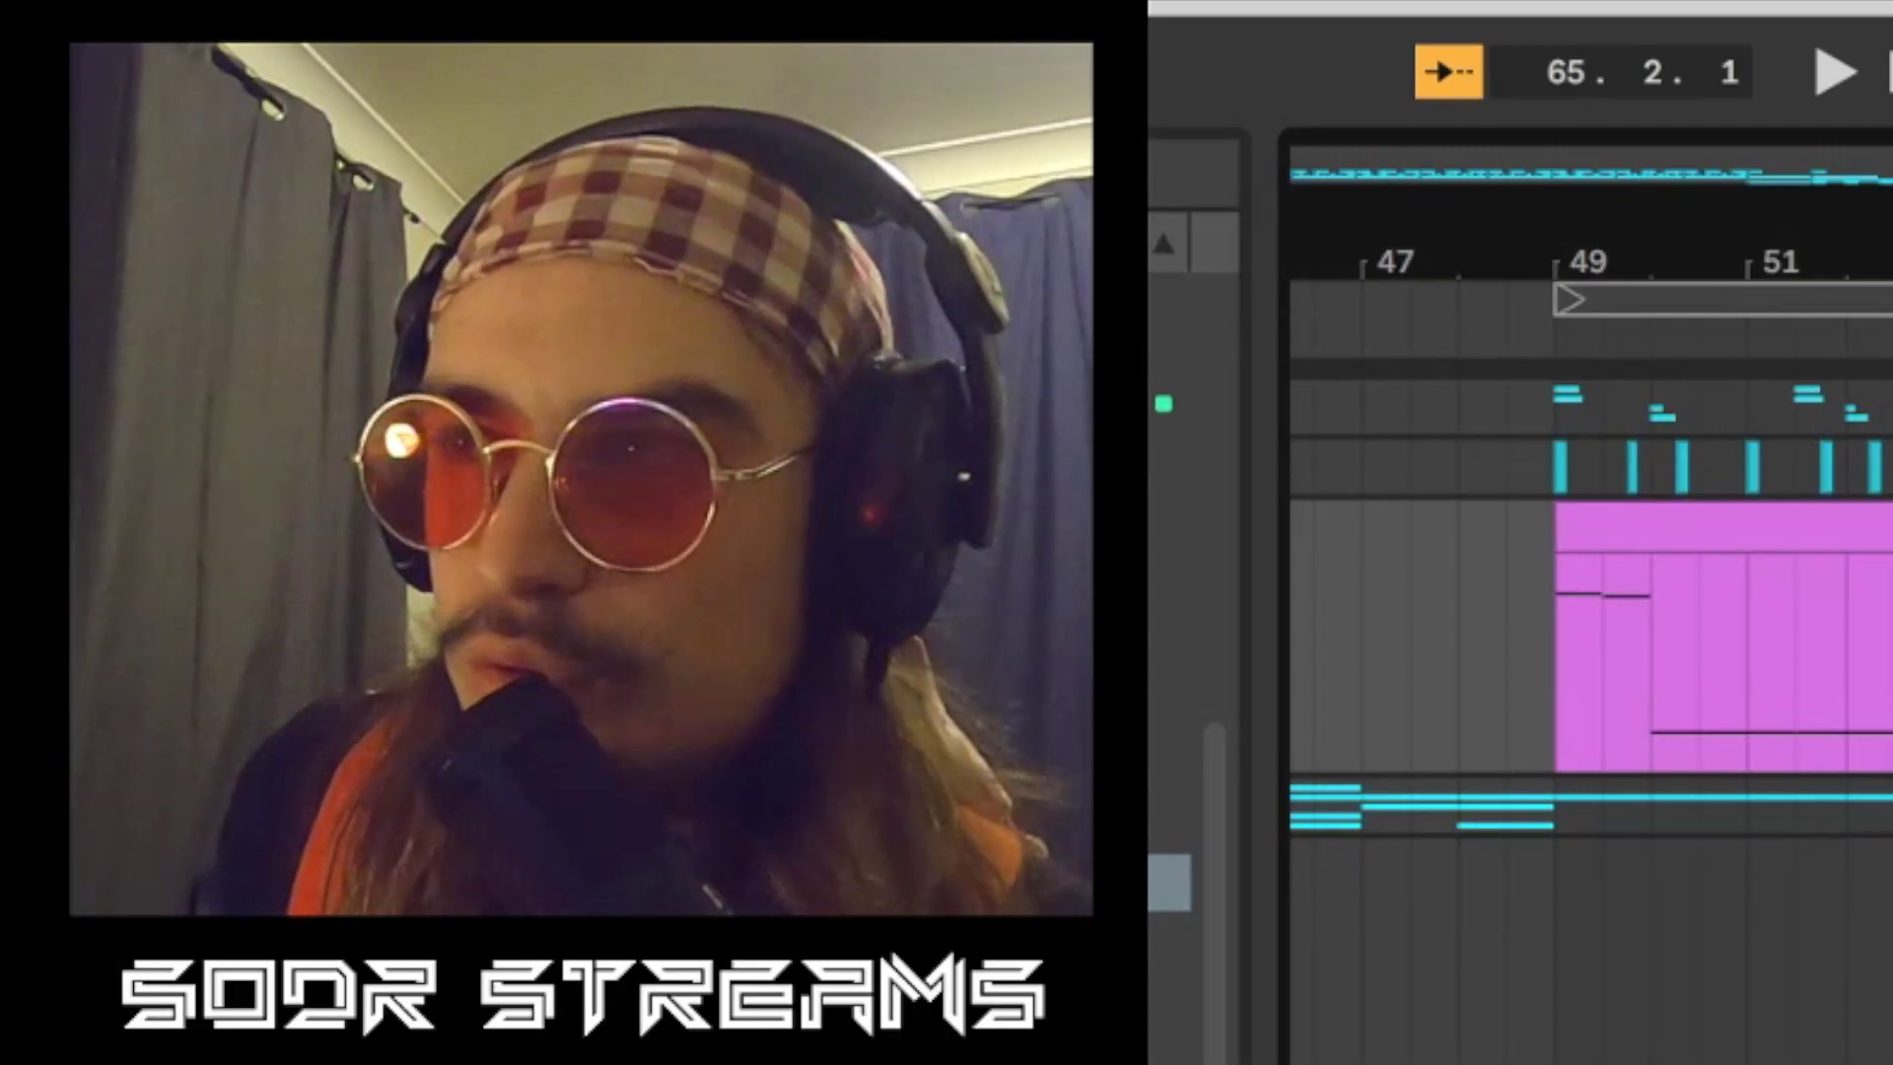
{"action": "key", "text": "space"}
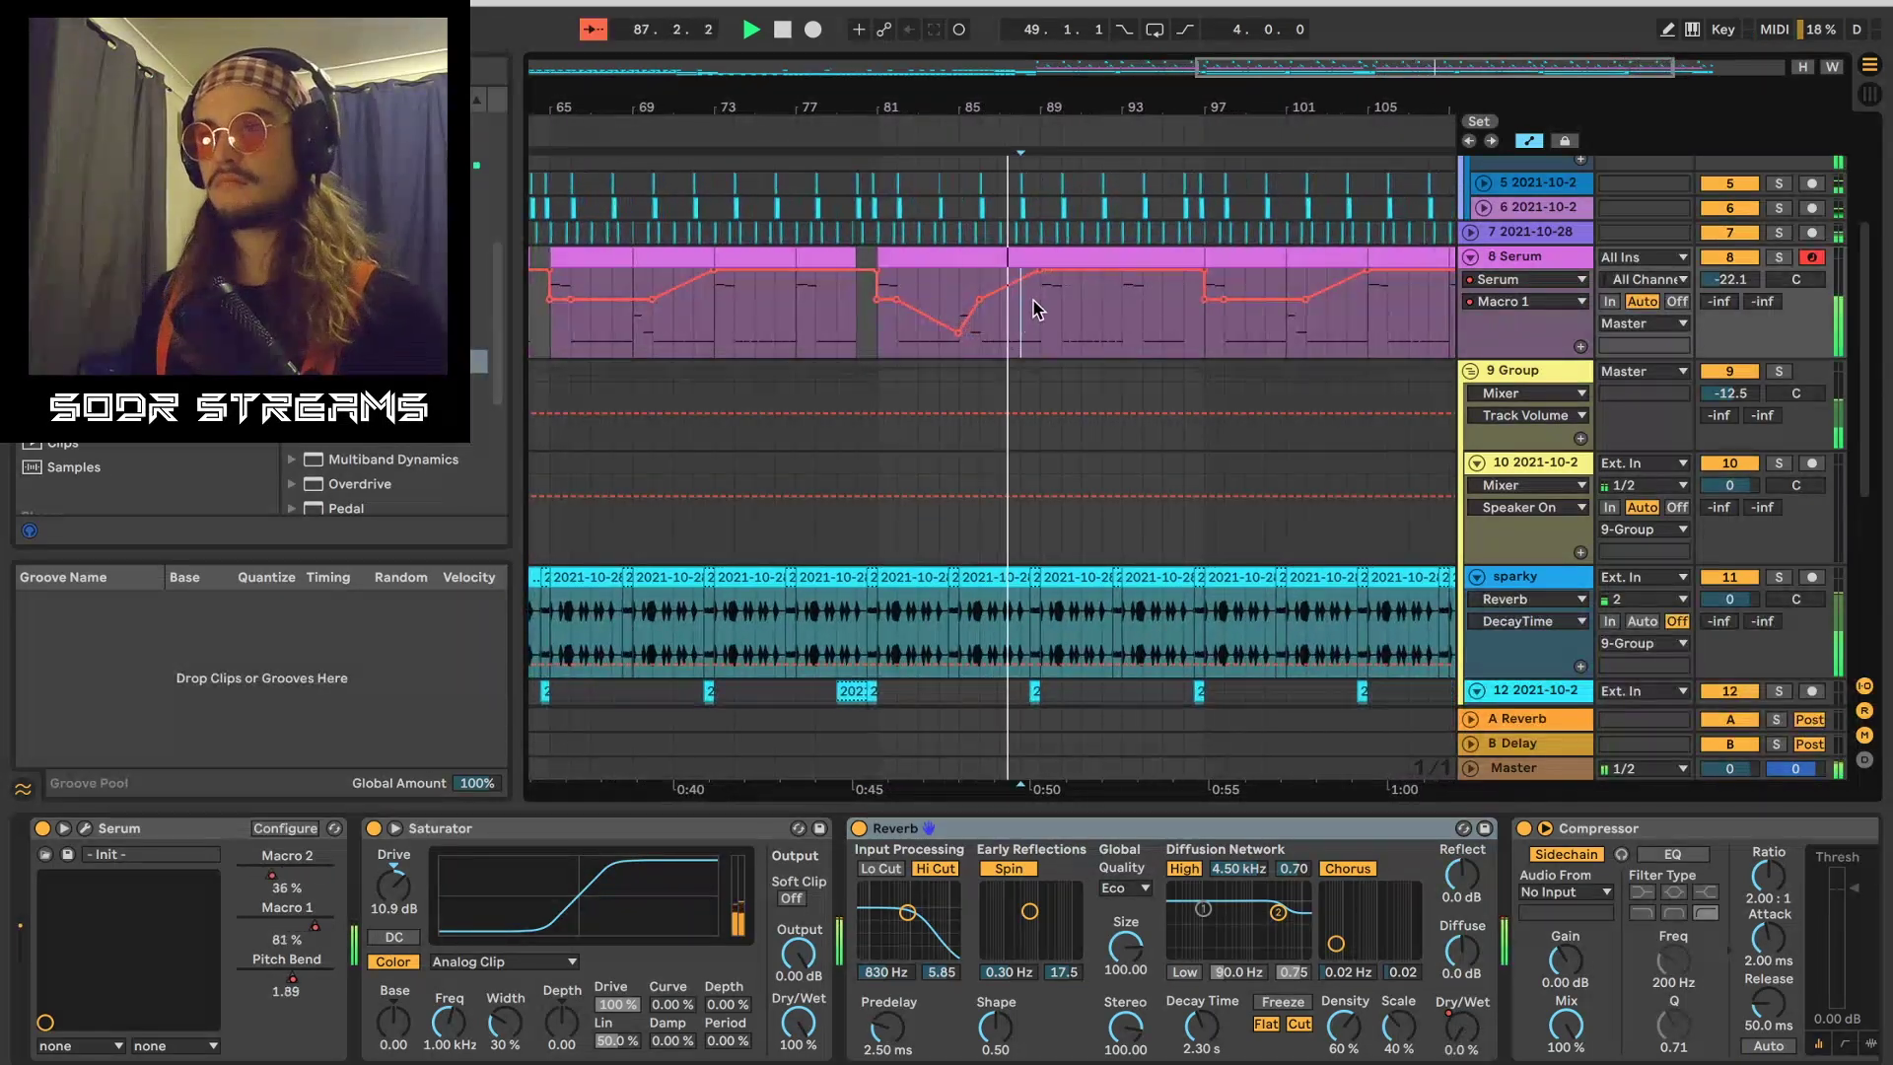
Step: Draw a dip in Serum's Macro 1 automation around bar 92 and select the low notes in the Serum clip starting at bar 81
{"action": "left_click_drag", "start_coordinate": [1099, 283], "coordinate": [1119, 331]}
{"action": "left_click_drag", "start_coordinate": [1472, 435], "coordinate": [1471, 440]}
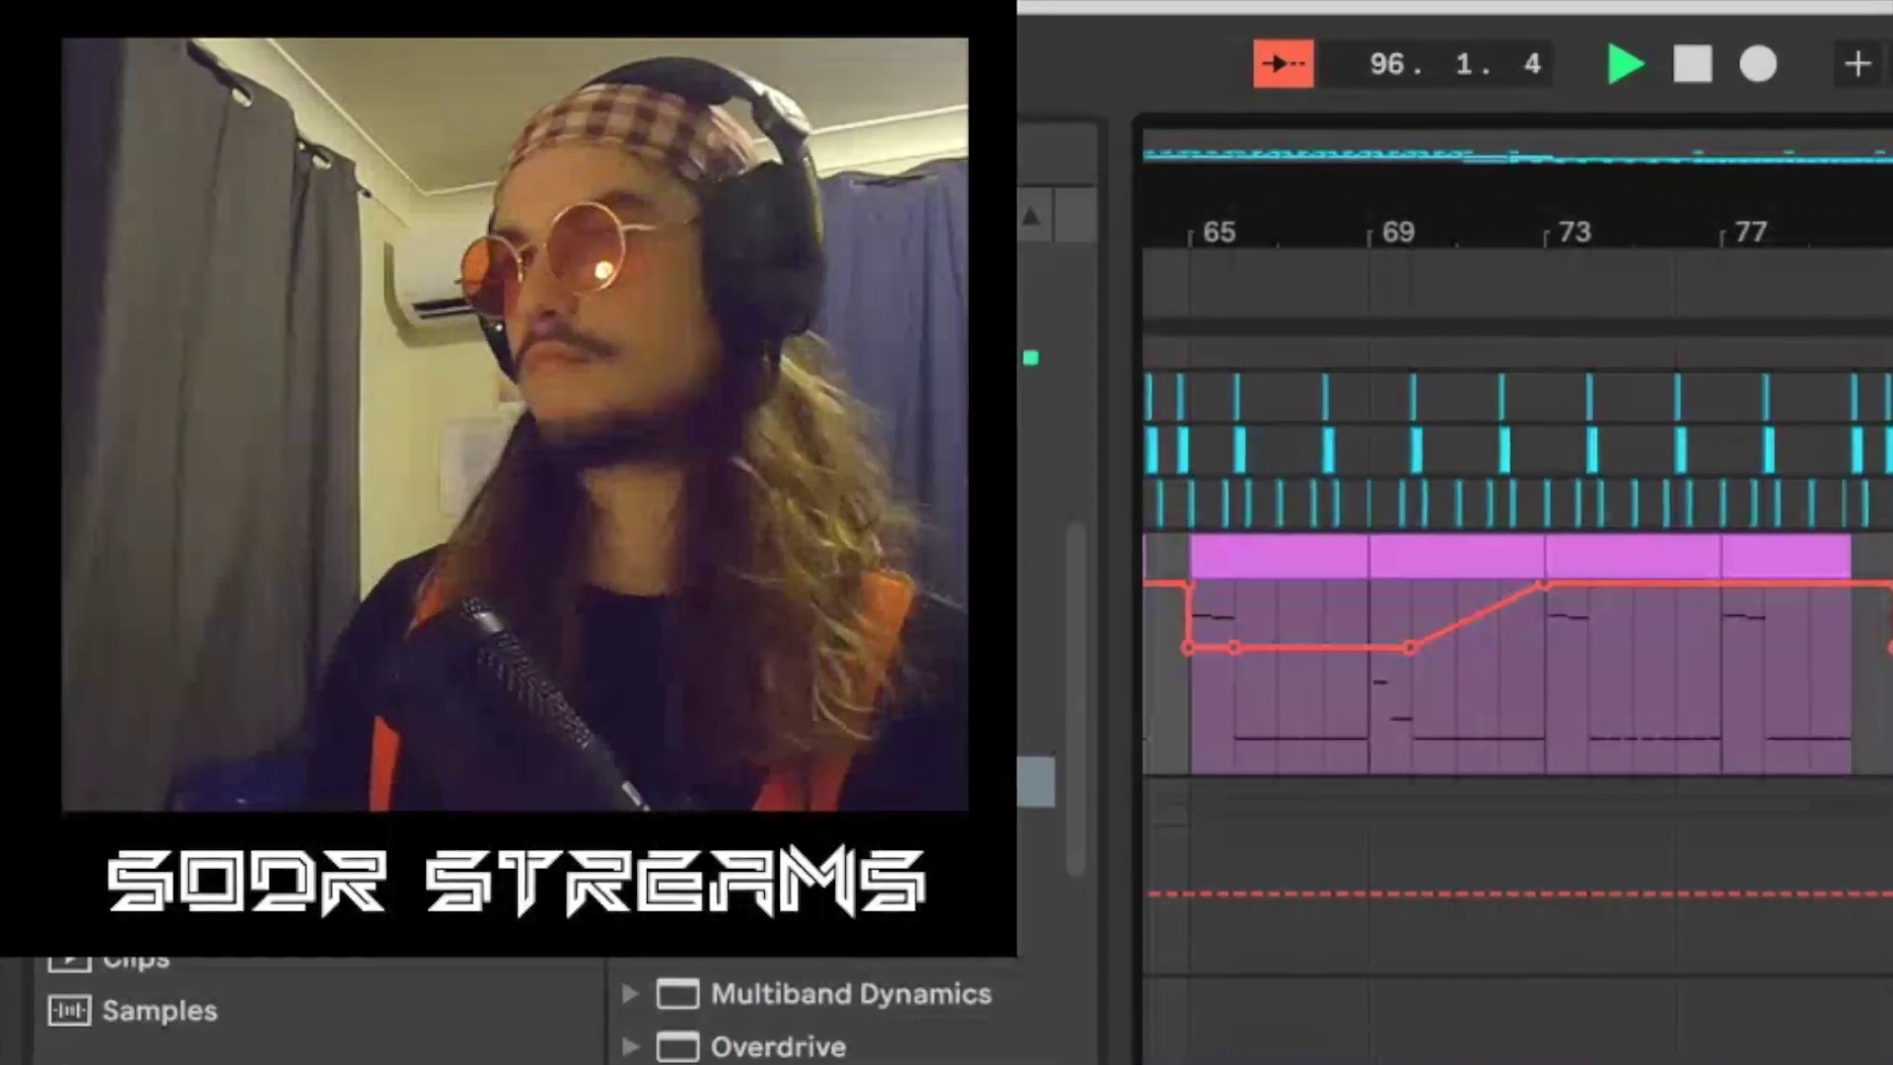
{"action": "key", "text": "shift+Tab"}
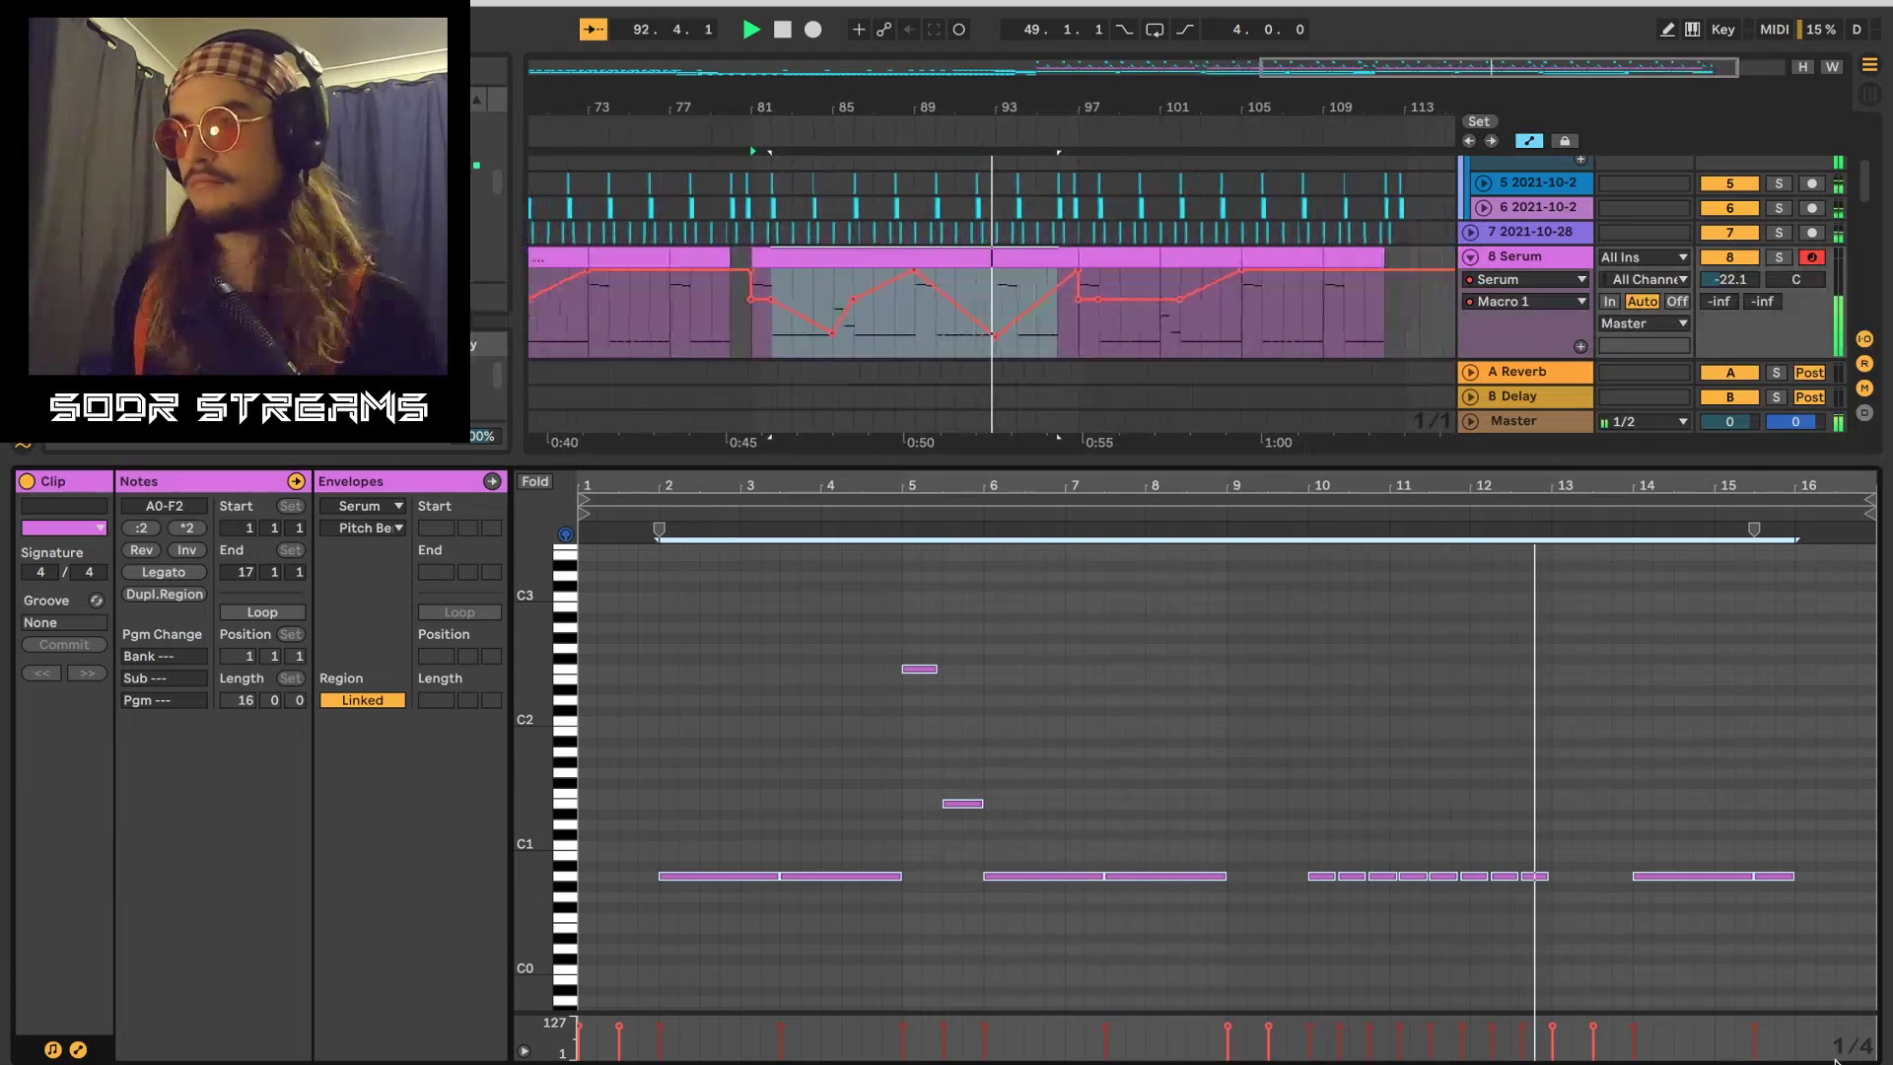
{"action": "left_click_drag", "start_coordinate": [1295, 820], "coordinate": [1875, 1059]}
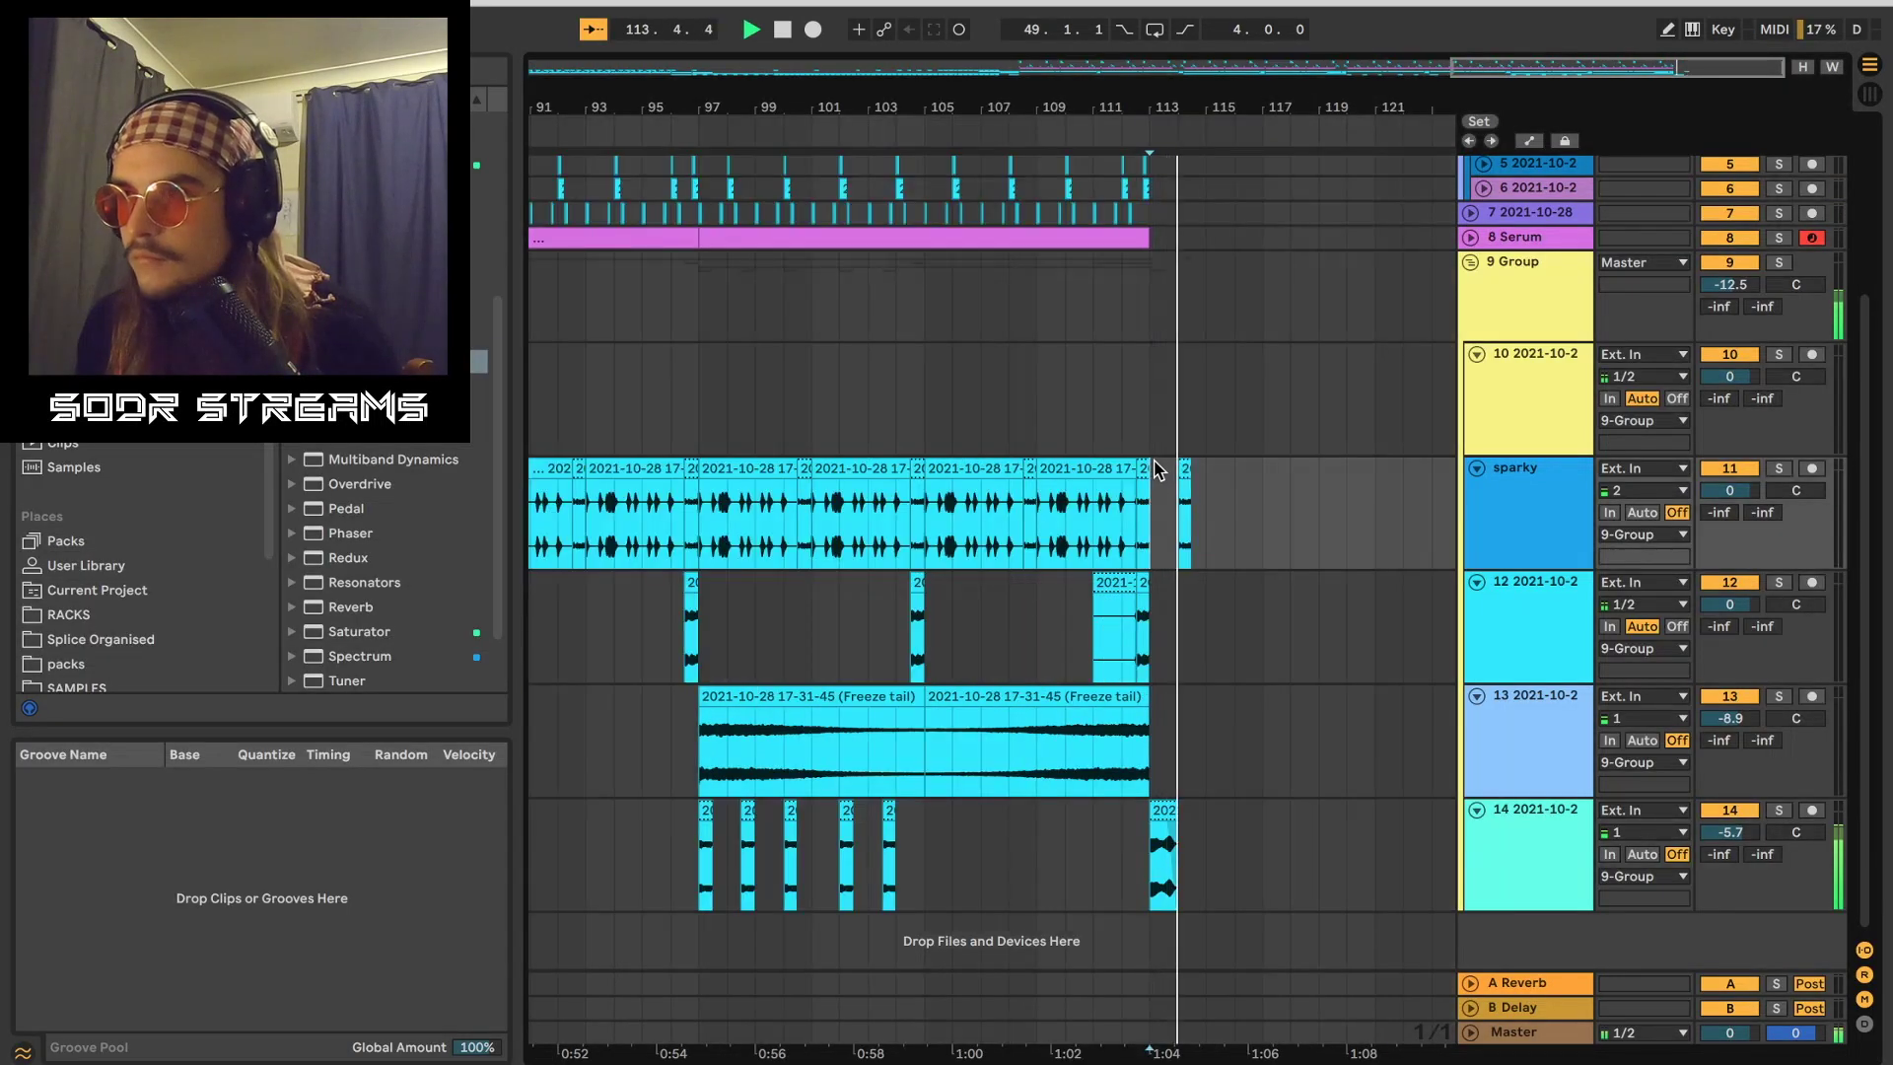
Step: Automate the 9 Group's Auto Filter frequency to ramp up from bar 1 to fully open at about bar 17, and play the intro
{"action": "left_click", "coordinate": [1488, 301]}
{"action": "key", "text": "a"}
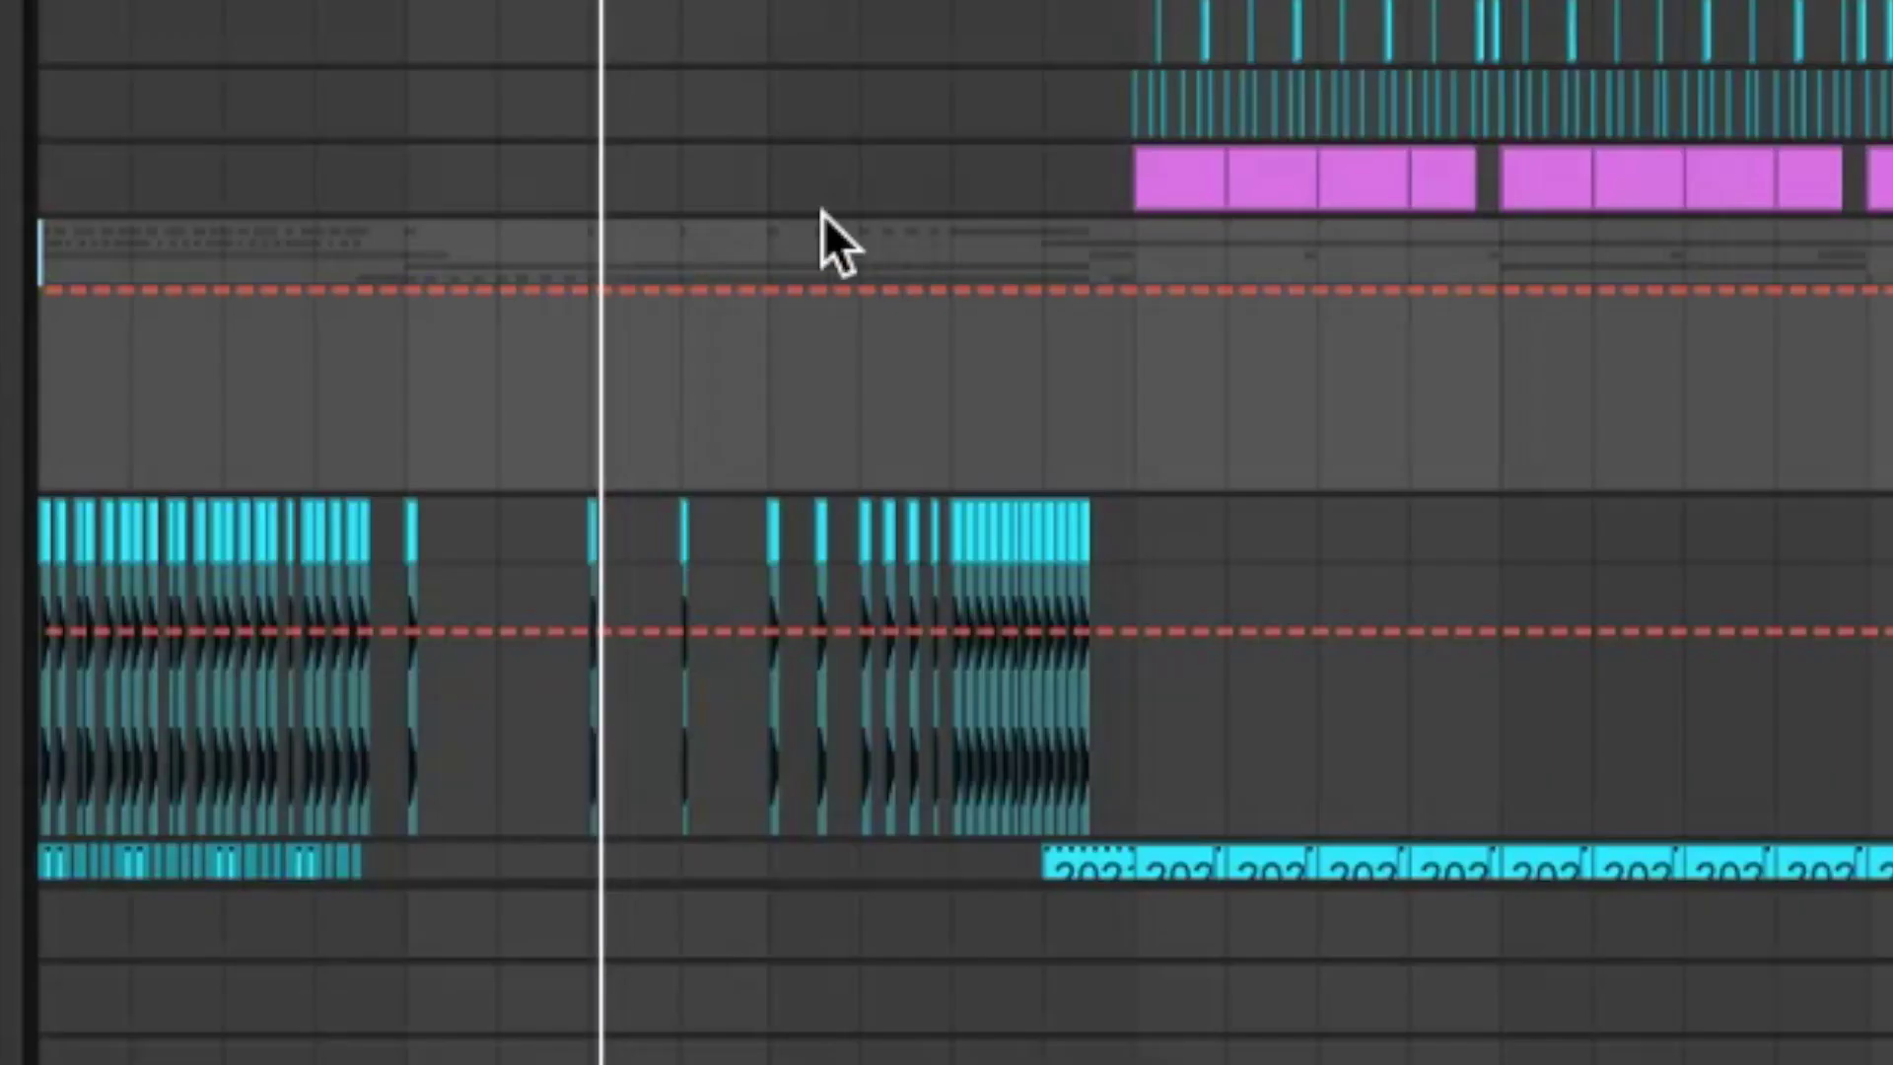
{"action": "left_click", "coordinate": [399, 291]}
{"action": "left_click_drag", "start_coordinate": [41, 290], "coordinate": [42, 483]}
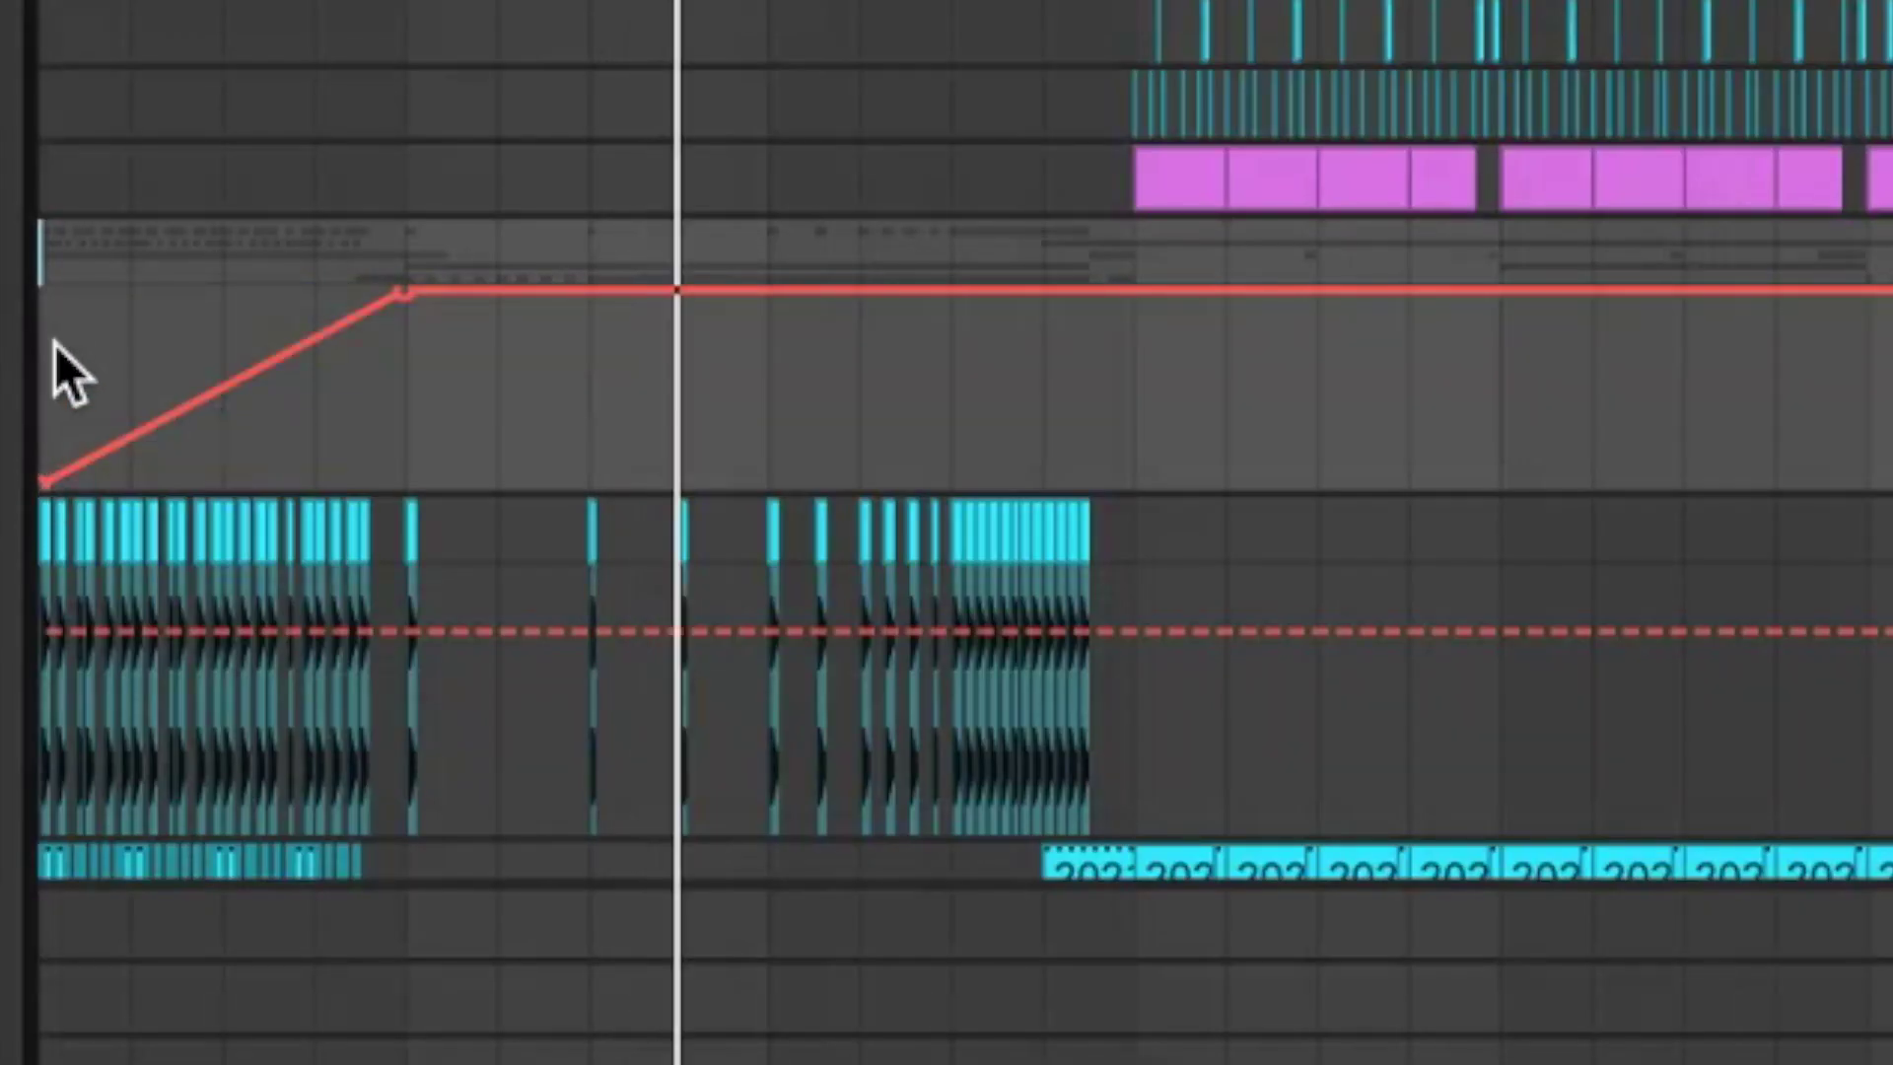
{"action": "key", "text": "space"}
{"action": "key", "text": "space"}
{"action": "scroll", "coordinate": [333, 403], "scroll_direction": "down", "scroll_amount": 5}
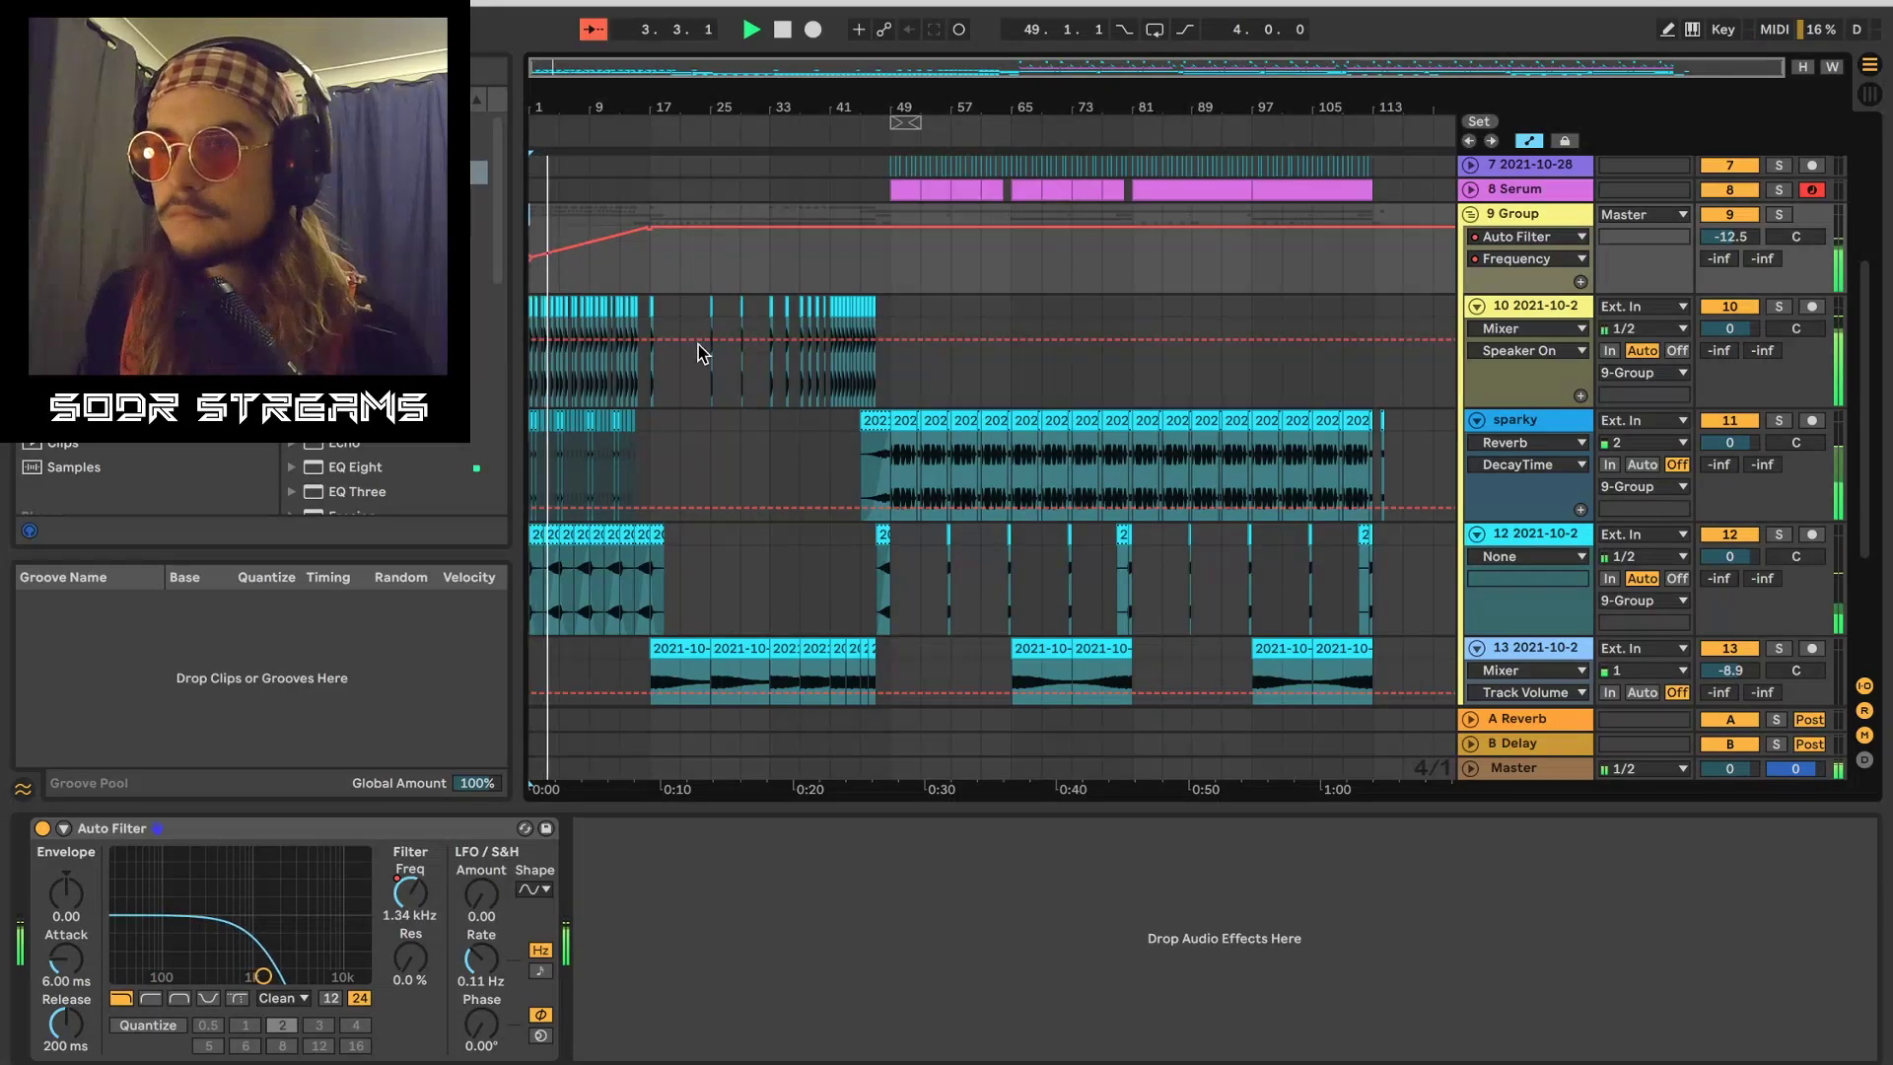
Step: Move the end of the 9 Group's filter frequency ramp earlier, to about bar 12
{"action": "left_click", "coordinate": [1469, 215]}
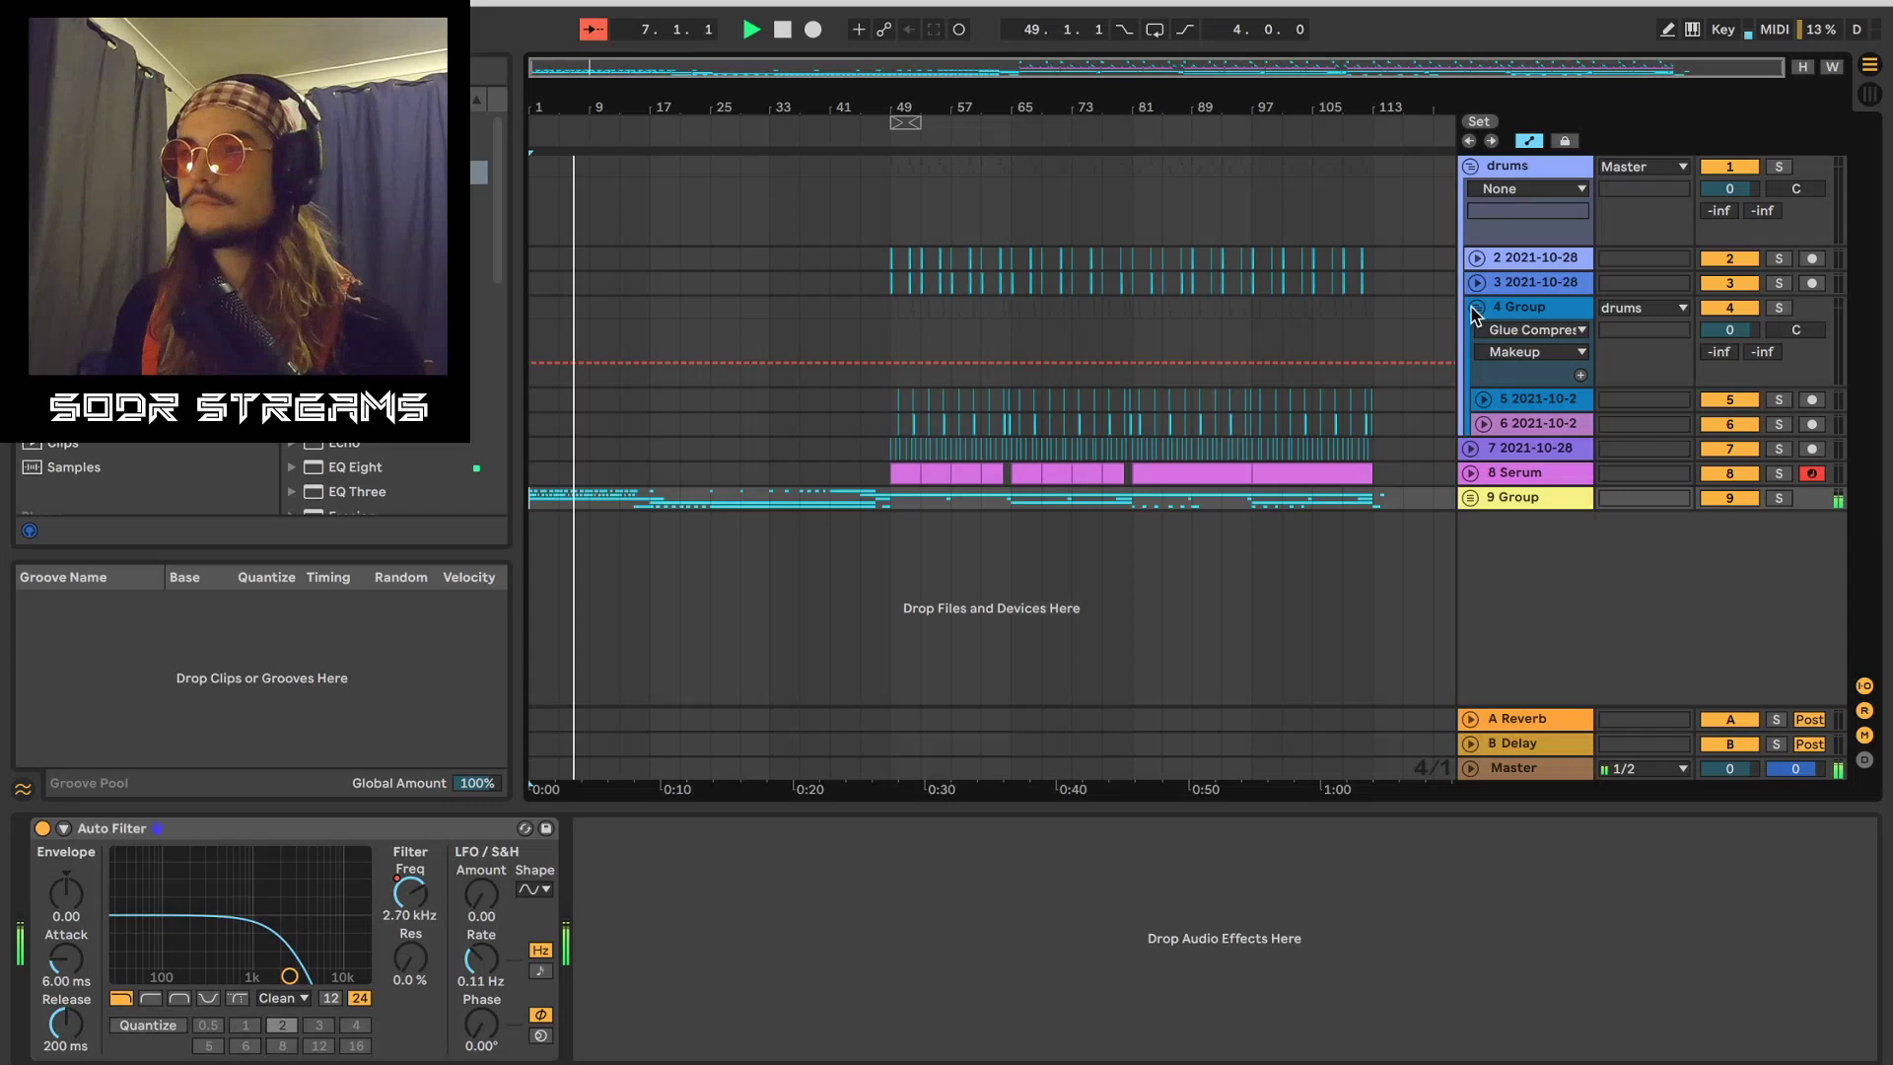
{"action": "left_click", "coordinate": [1469, 498]}
{"action": "scroll", "coordinate": [616, 498], "scroll_direction": "down", "scroll_amount": 10}
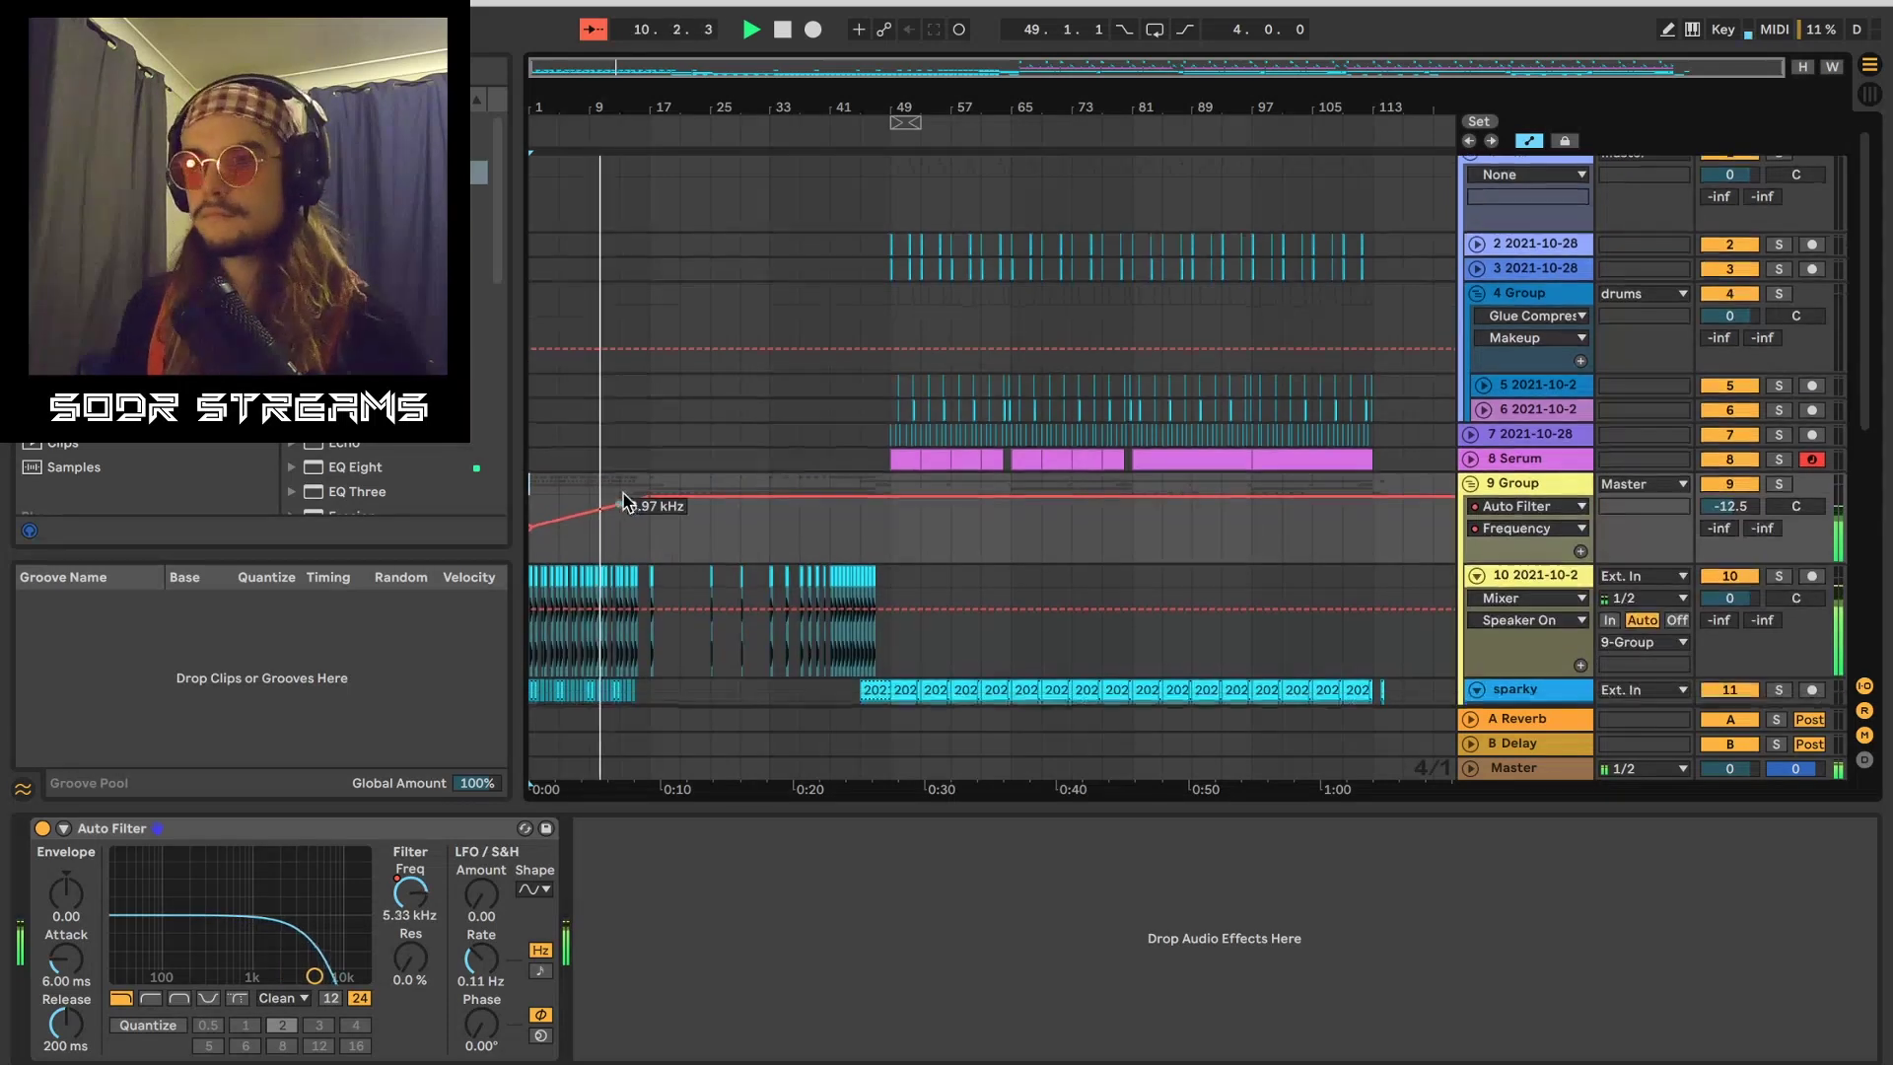
{"action": "scroll", "coordinate": [623, 493], "scroll_direction": "down", "scroll_amount": 1}
Step: Solo track 13, hide the automation and play the start of its Freeze tail clip at bar 17
{"action": "left_click", "coordinate": [672, 430]}
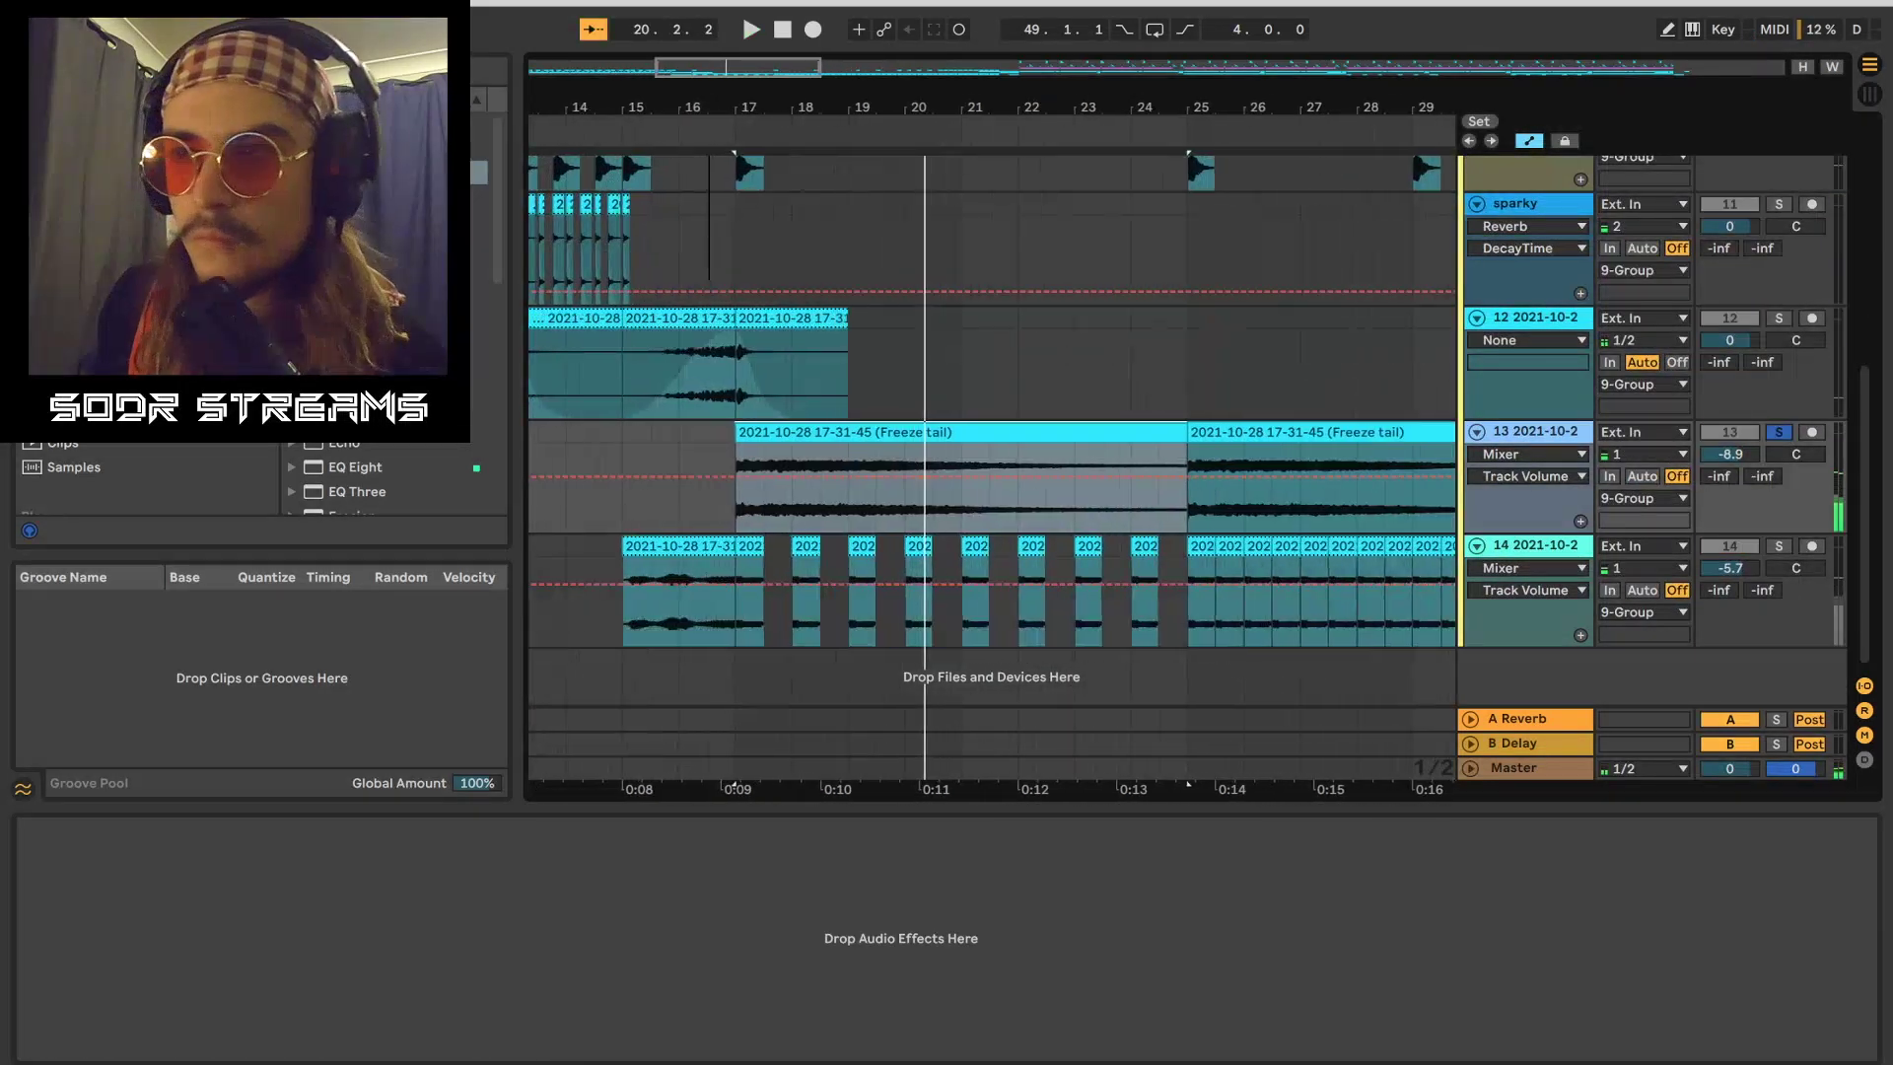
{"action": "left_click_drag", "start_coordinate": [711, 100], "coordinate": [710, 279]}
{"action": "key", "text": "a"}
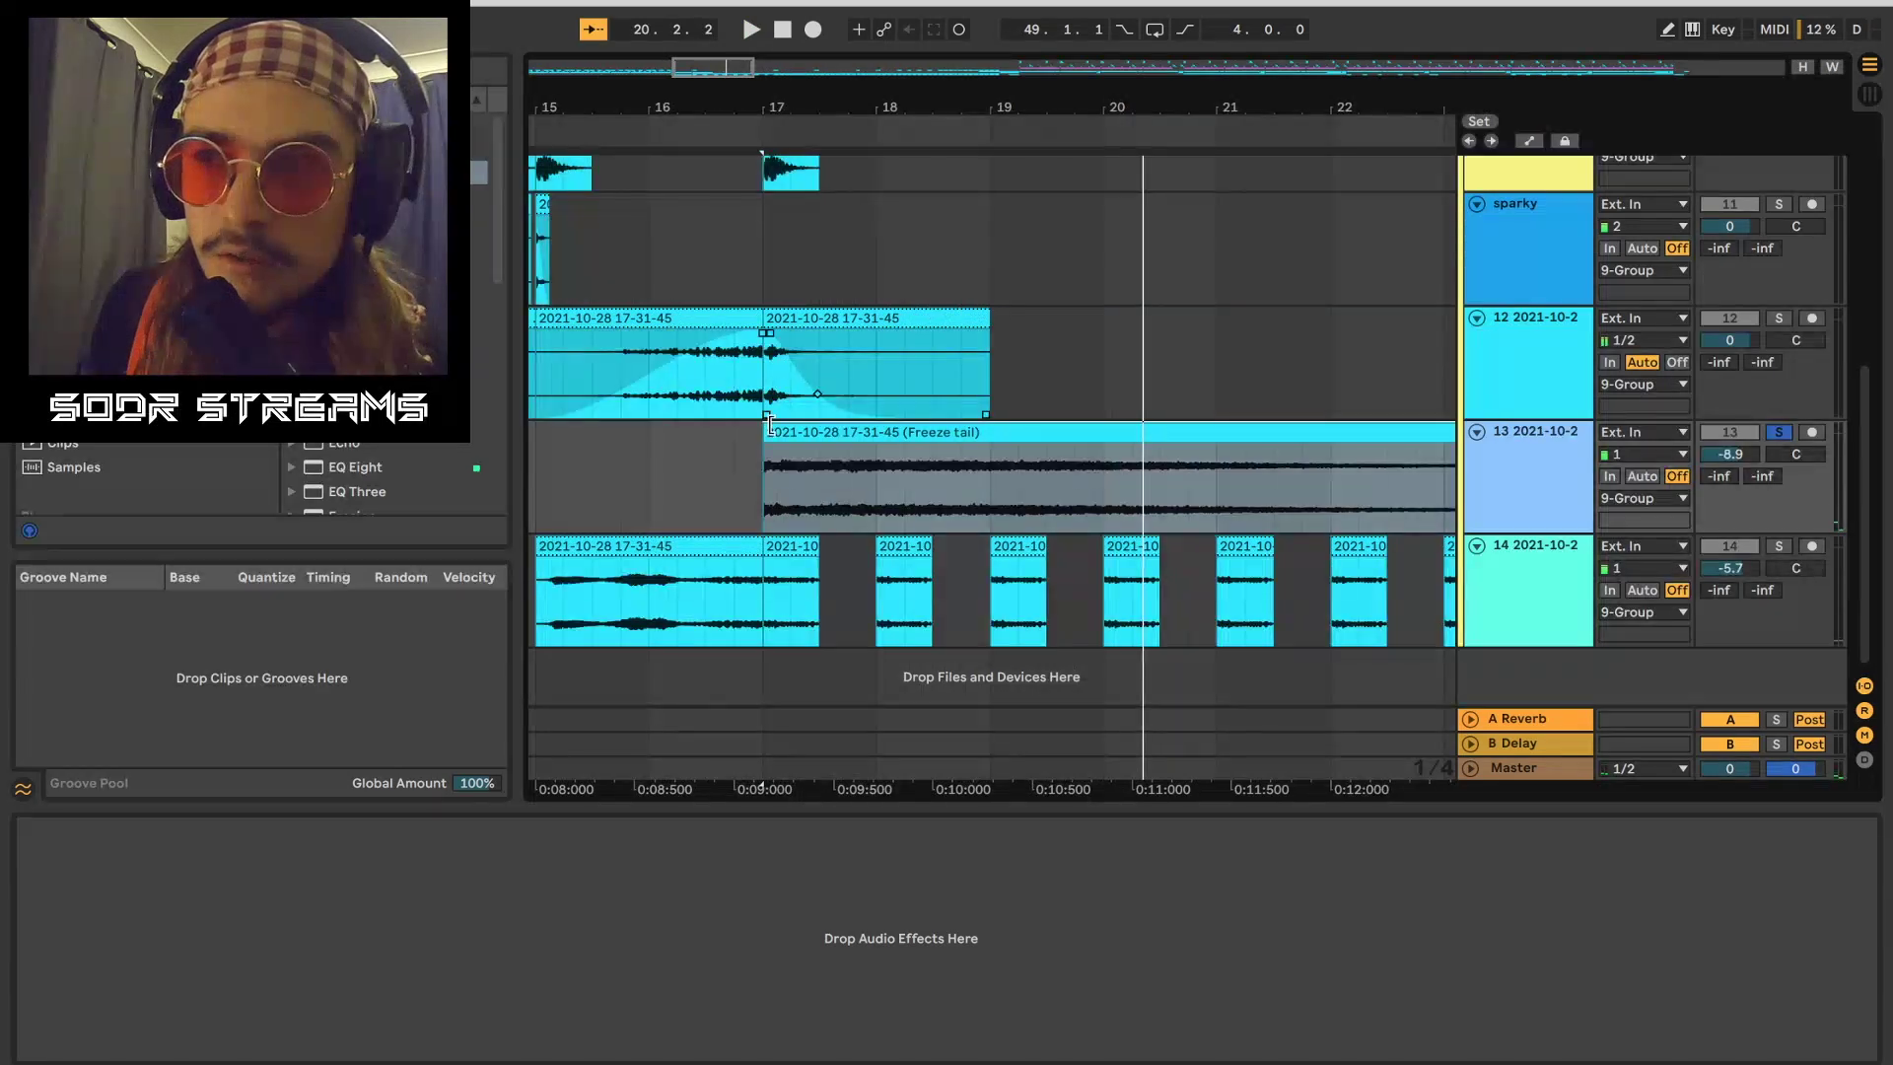
{"action": "left_click", "coordinate": [769, 463]}
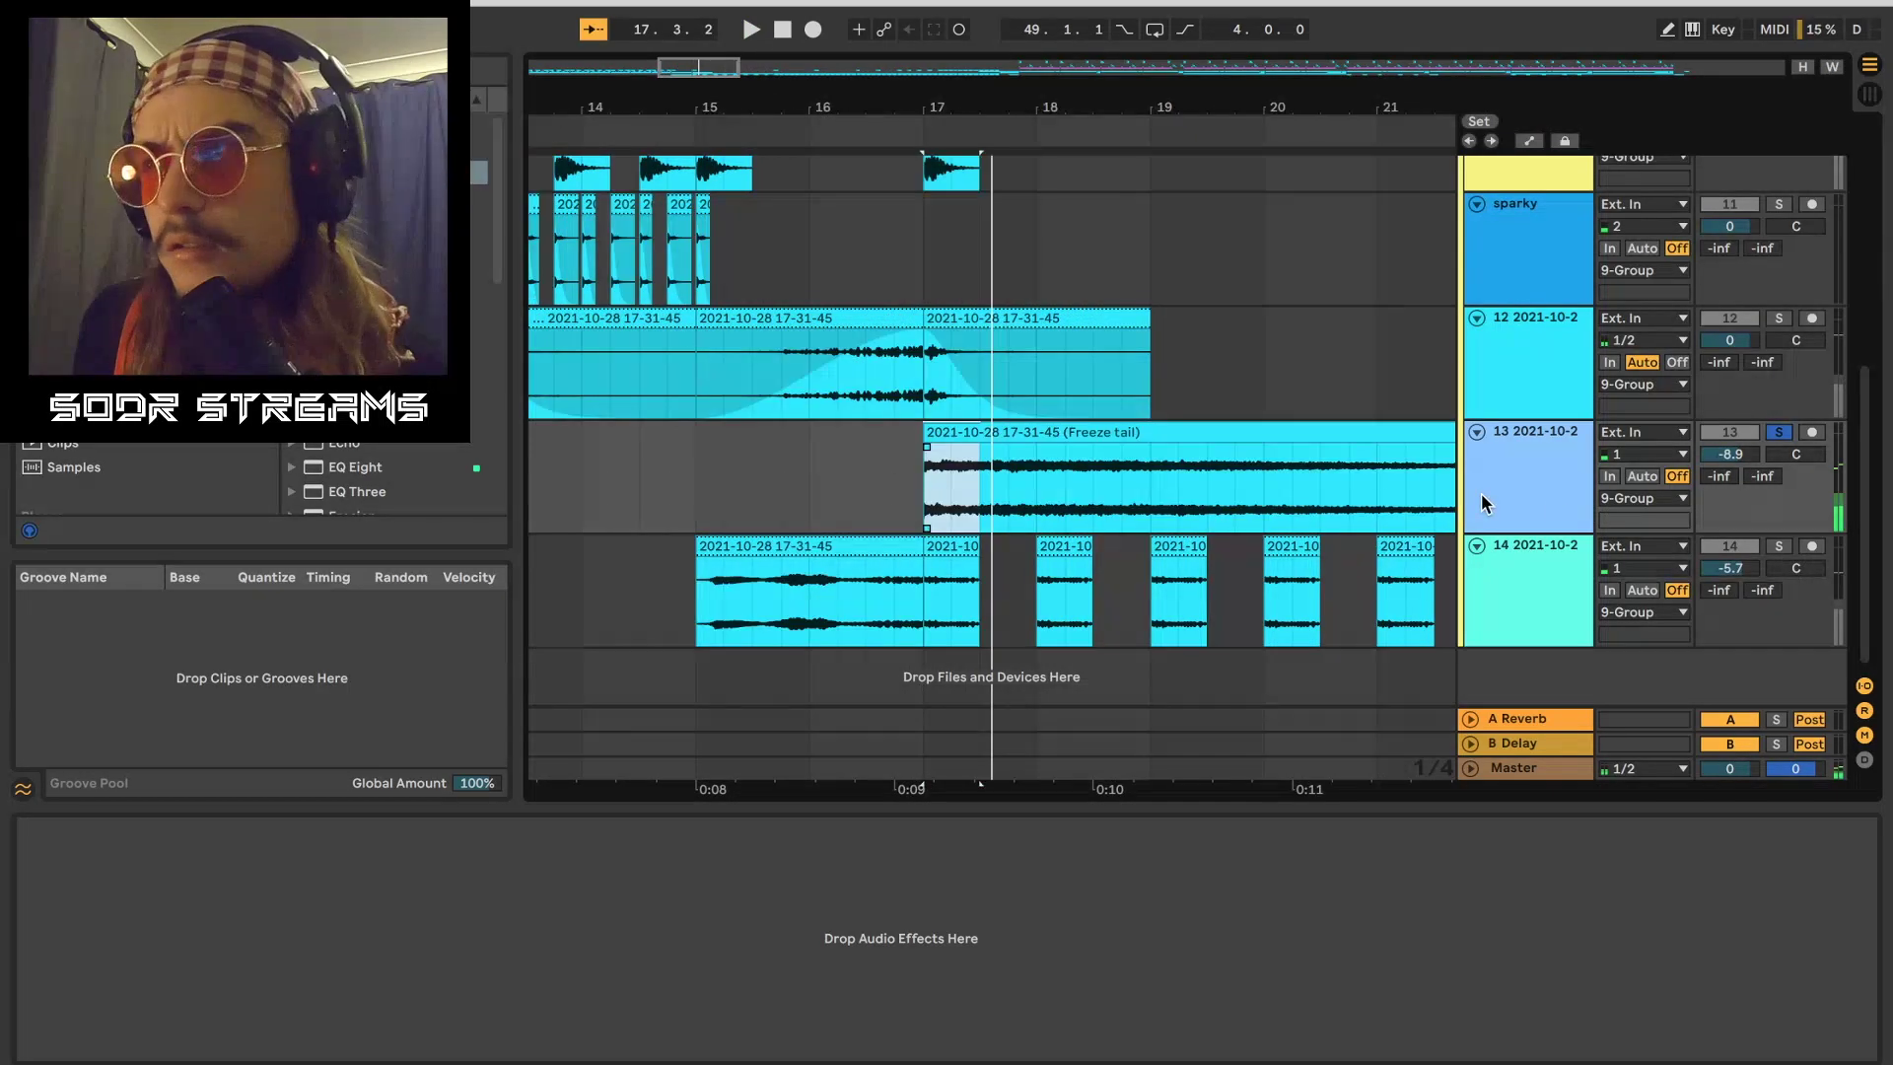
{"action": "key", "text": "space"}
{"action": "key", "text": "space"}
Step: Audition track 13's Freeze tail clip around bar 17.3 to find a steady slice for resampling
{"action": "left_click", "coordinate": [931, 474]}
{"action": "left_click", "coordinate": [874, 470]}
{"action": "key", "text": "space"}
{"action": "key", "text": "space"}
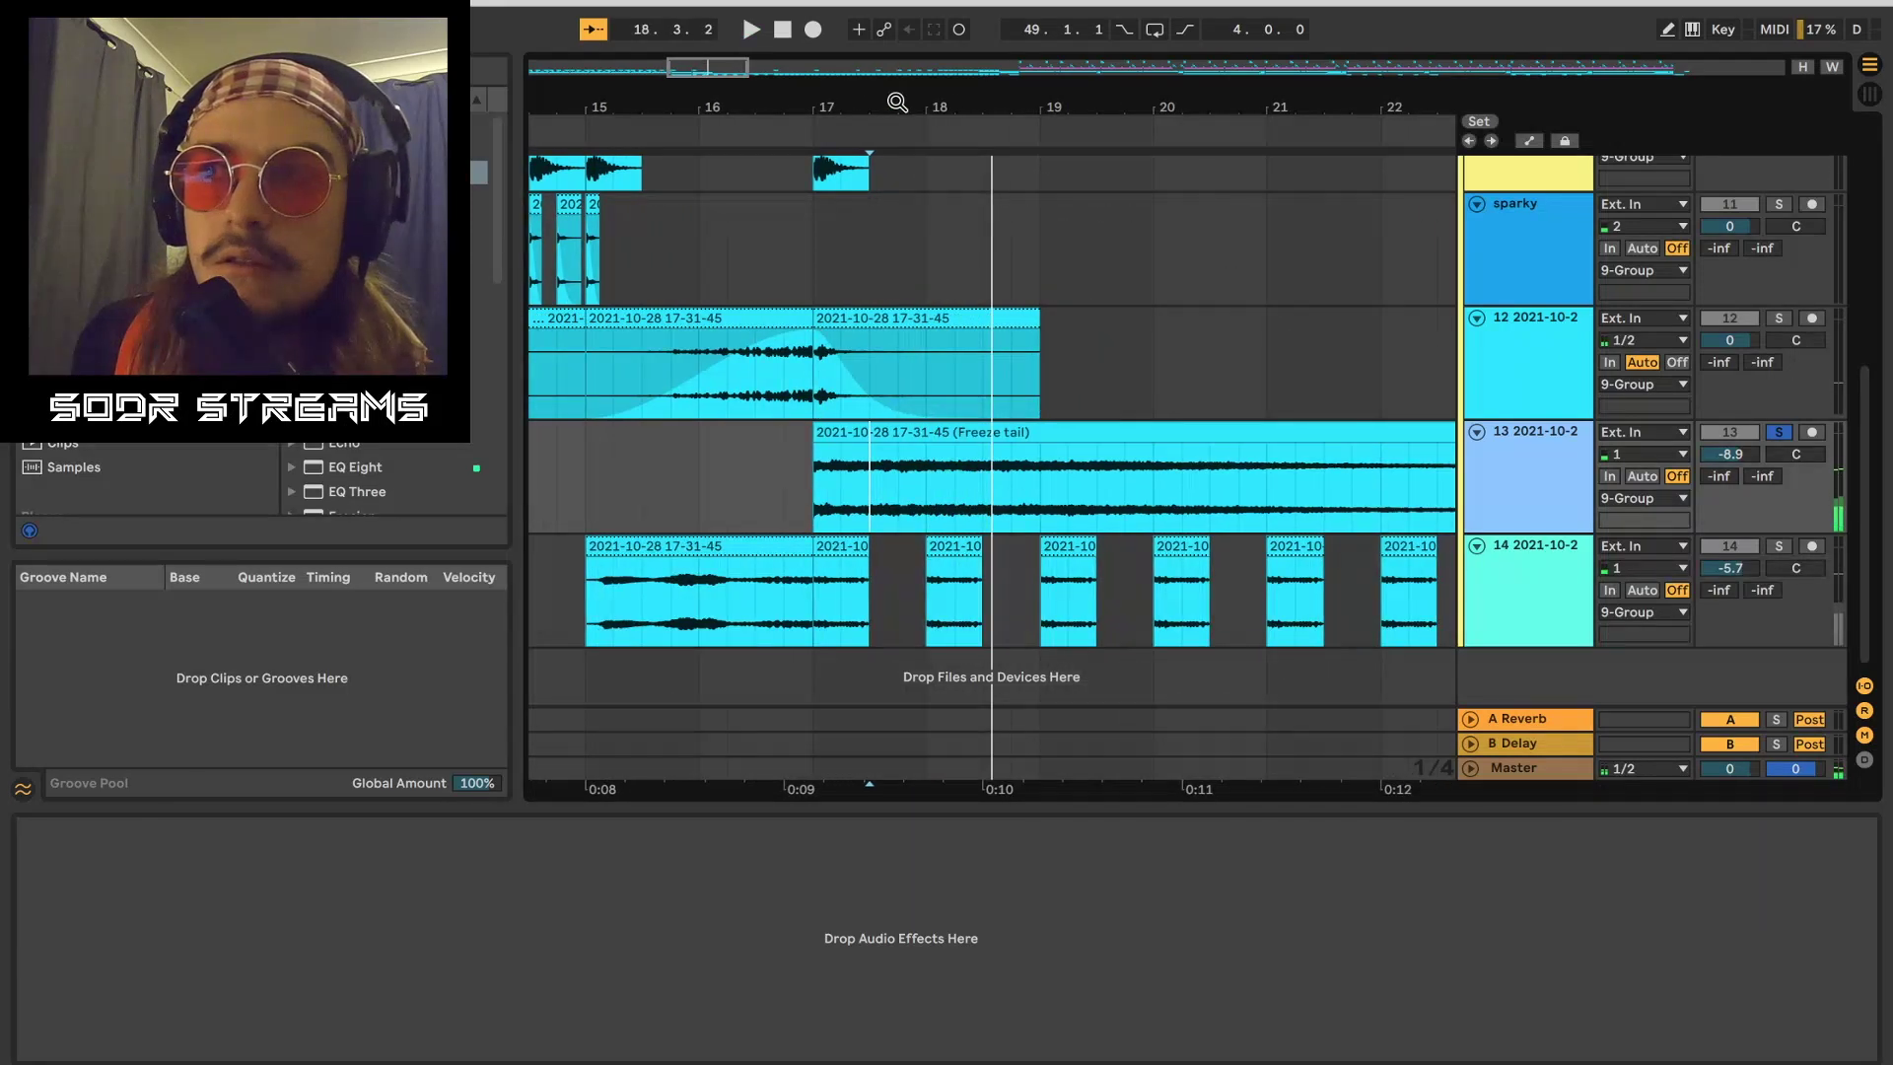
{"action": "left_click_drag", "start_coordinate": [897, 102], "coordinate": [897, 138]}
{"action": "left_click", "coordinate": [859, 483]}
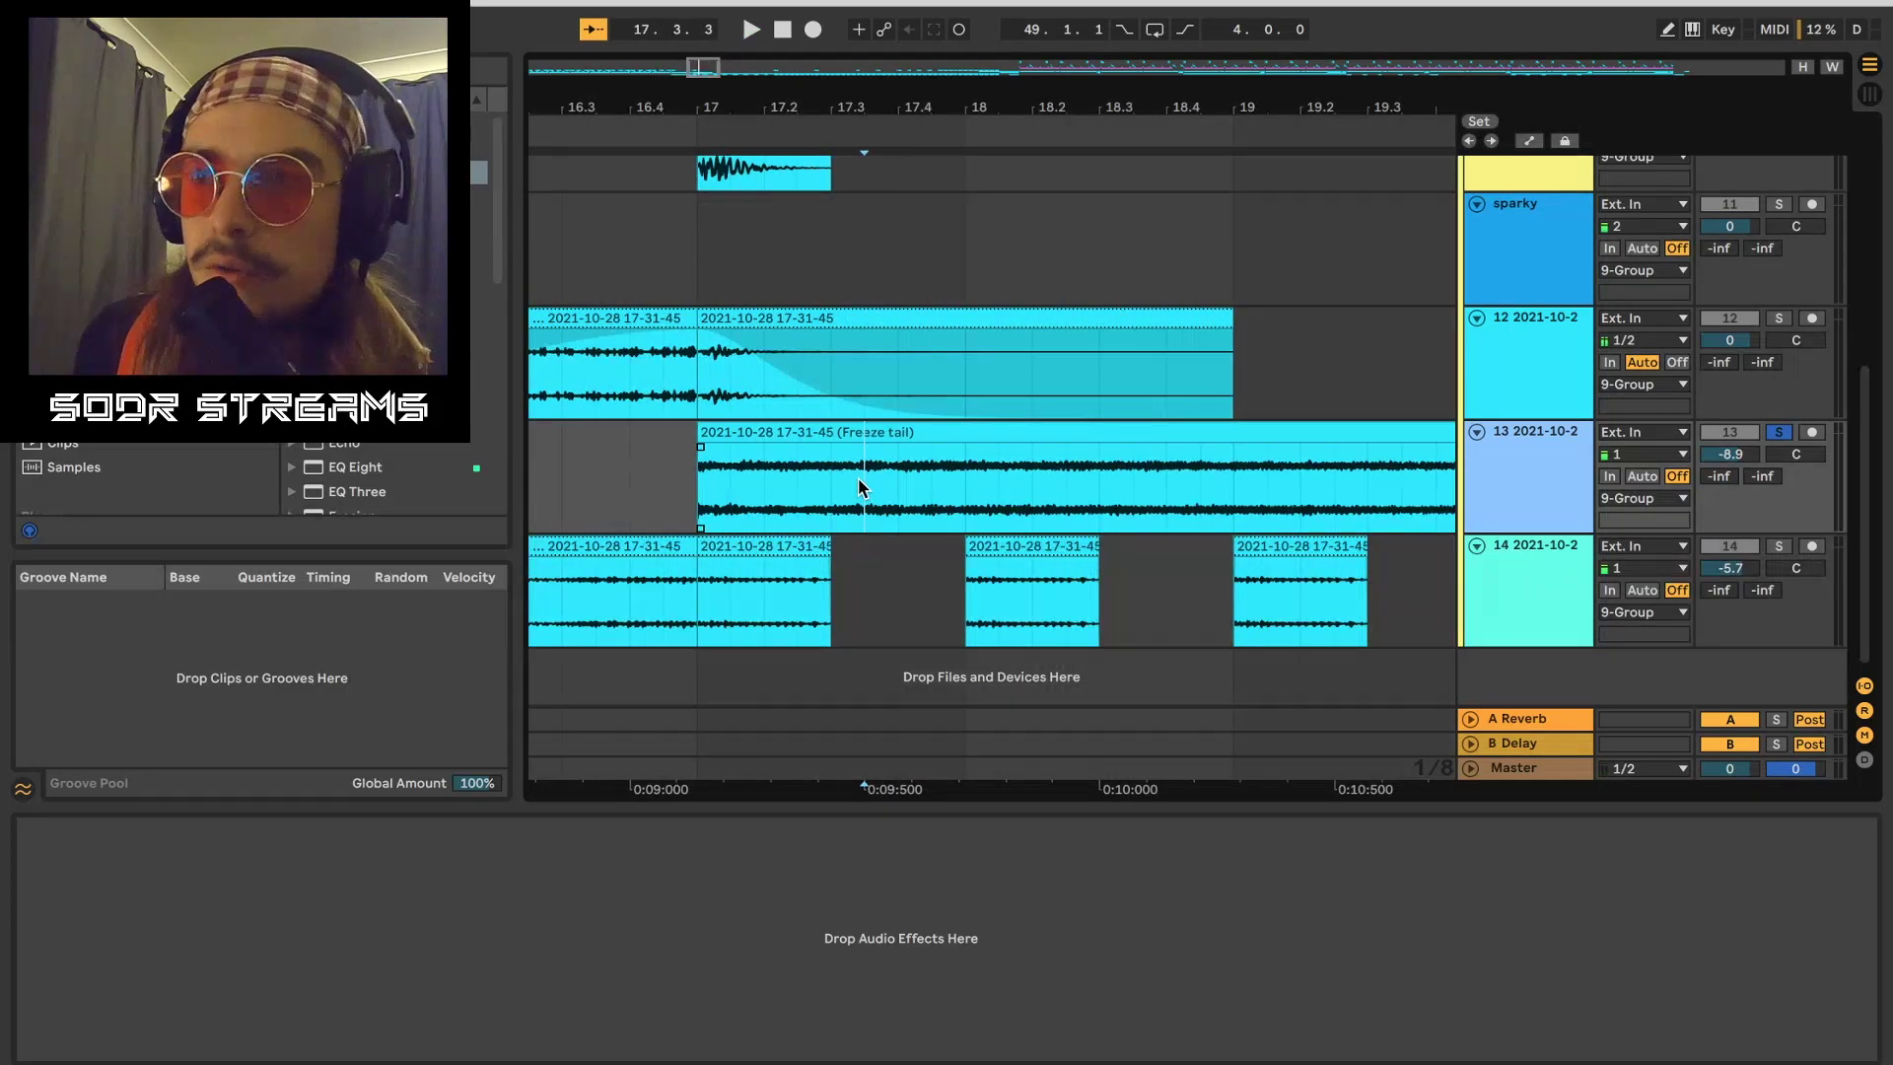
{"action": "key", "text": "space"}
{"action": "key", "text": "space"}
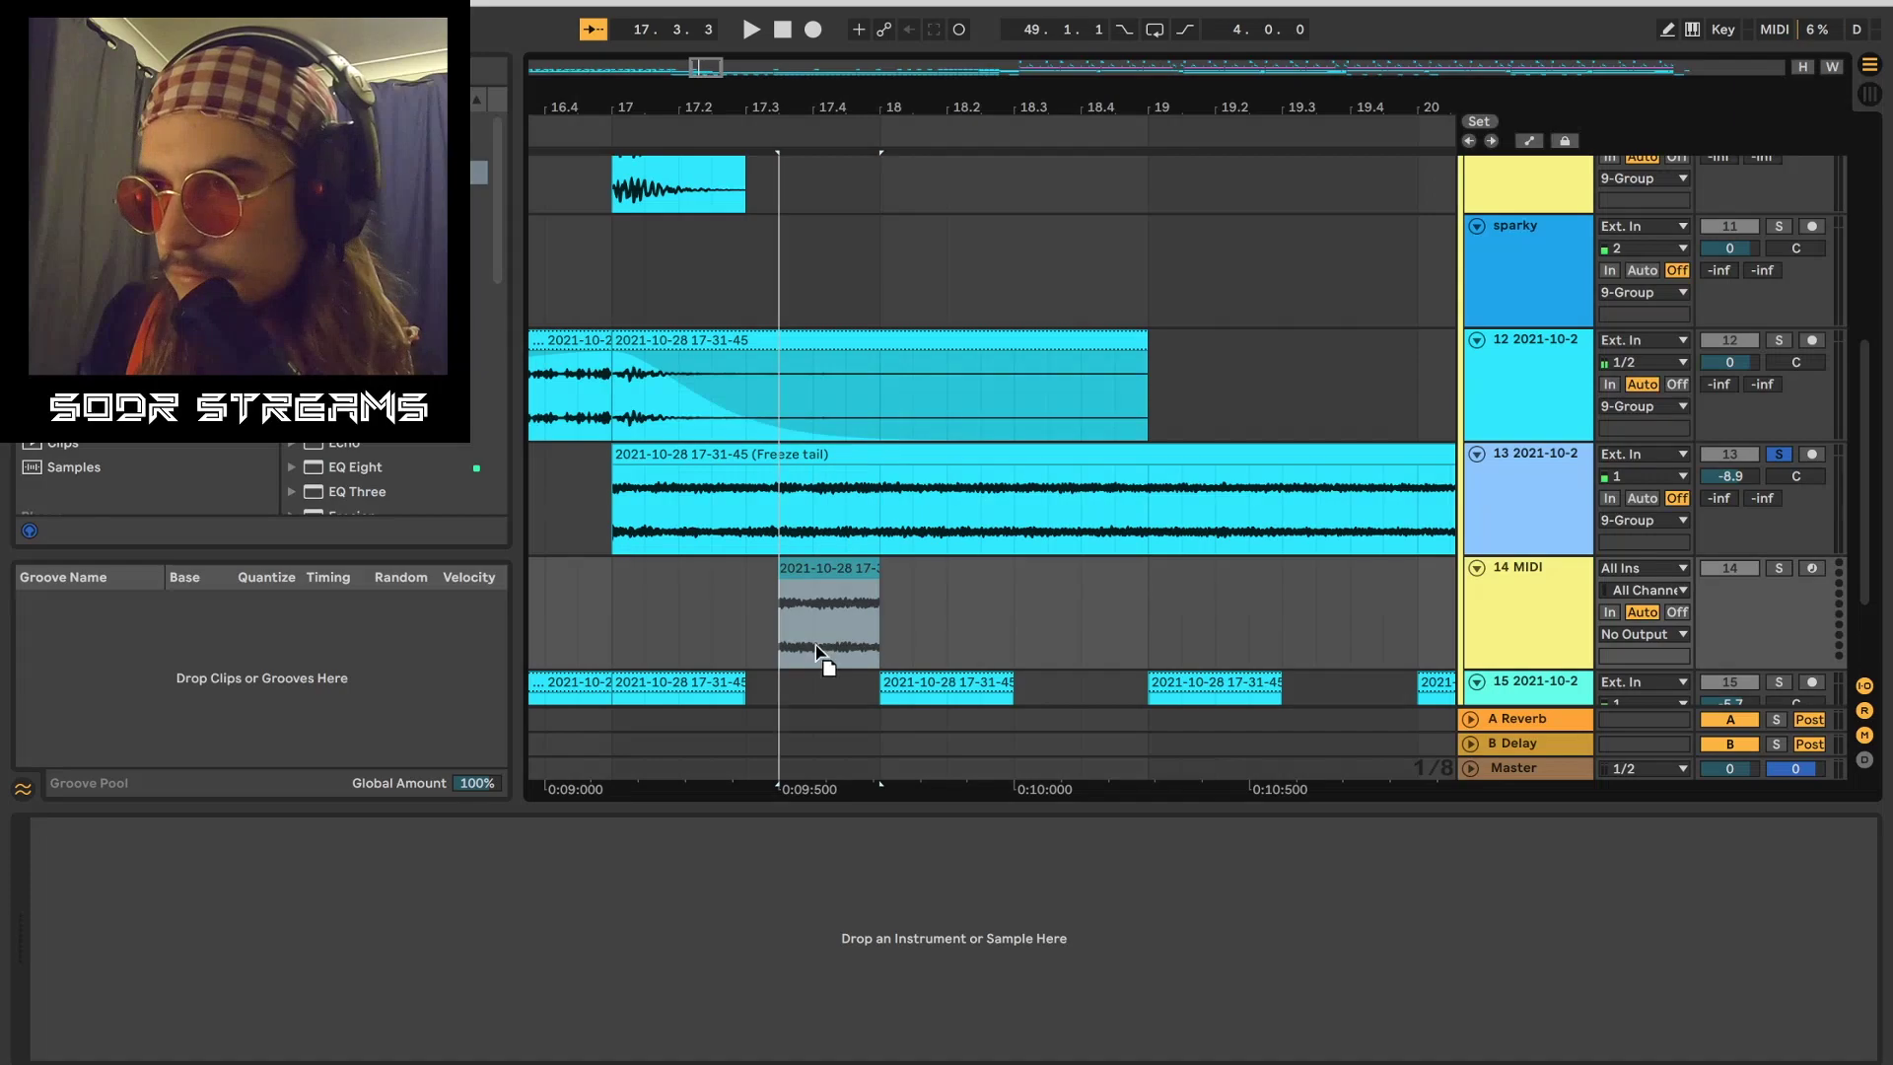
Step: Load the Freeze tail slice from 17.3.3 to 18 into Simpler on a new track, with 9.0 dB gain, a 507 Hz low-pass and 0% filter velocity
{"action": "left_click_drag", "start_coordinate": [672, 915], "coordinate": [575, 921]}
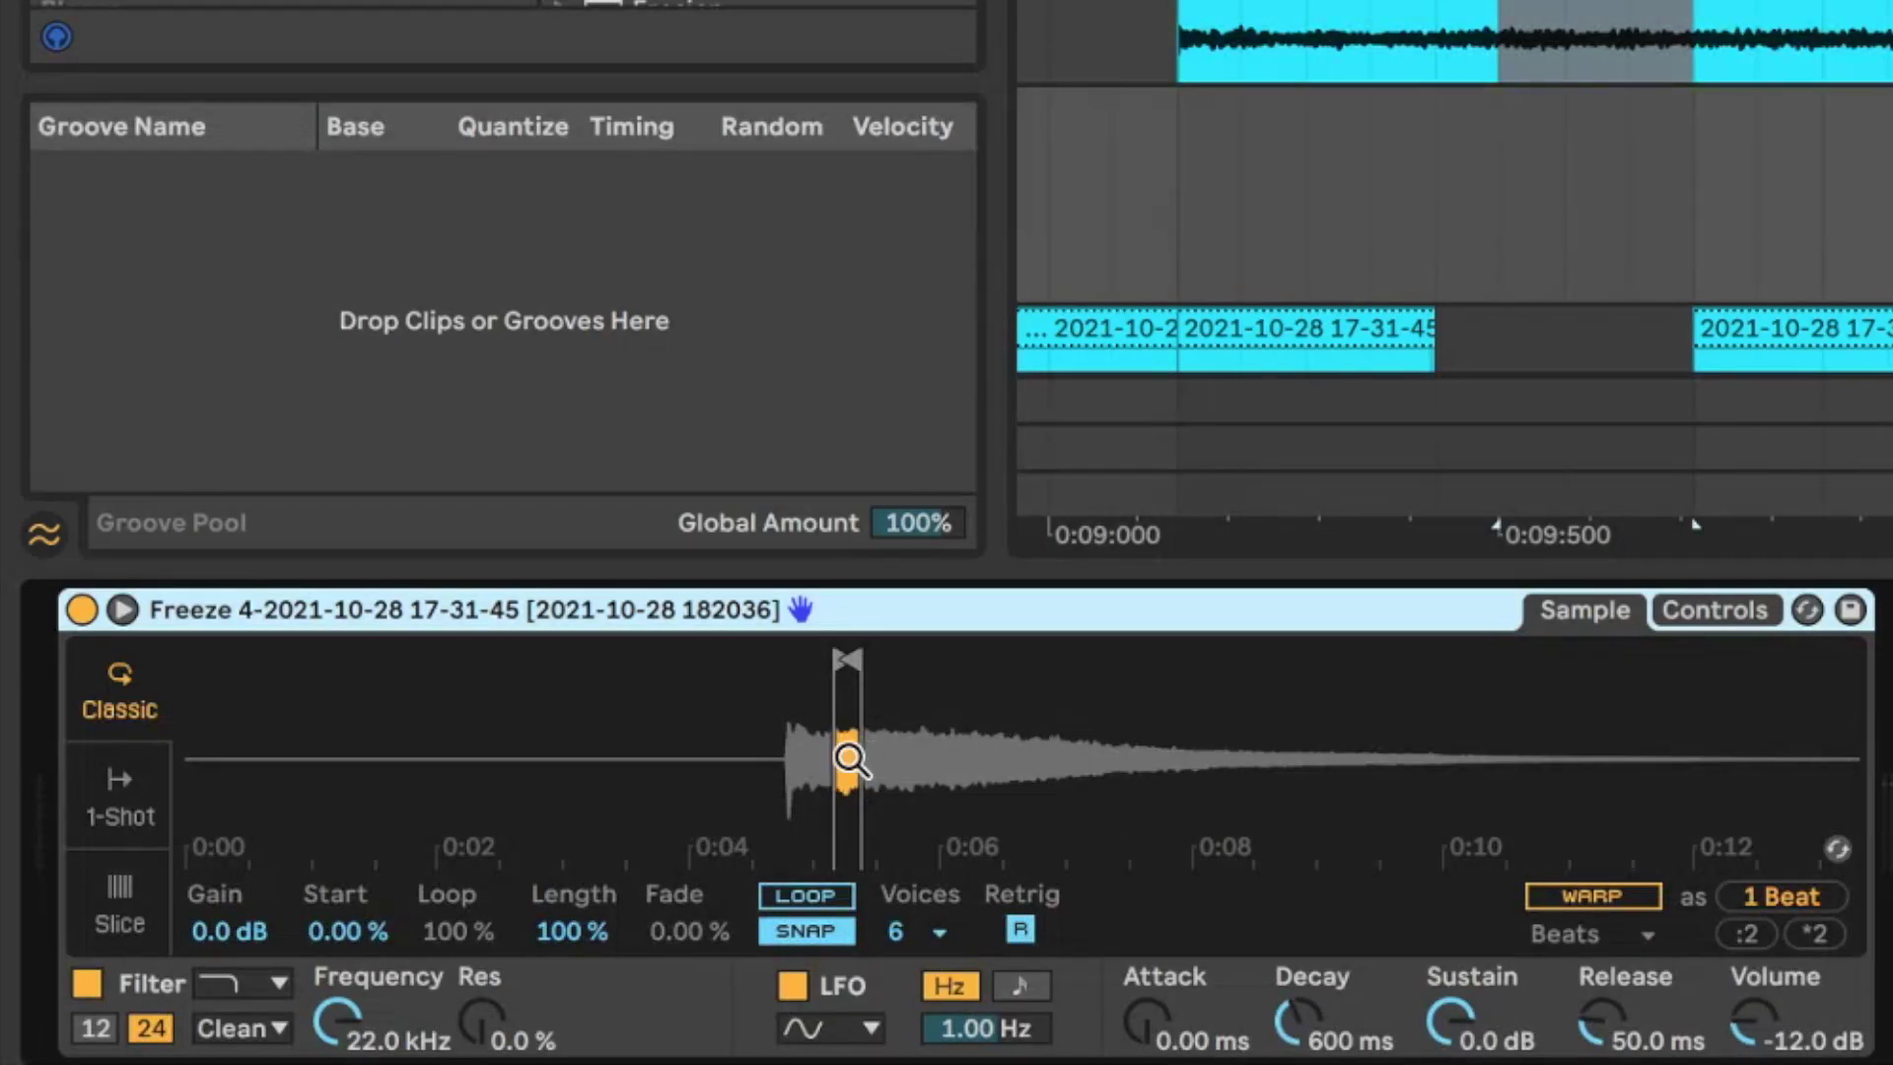
{"action": "left_click_drag", "start_coordinate": [850, 759], "coordinate": [849, 818]}
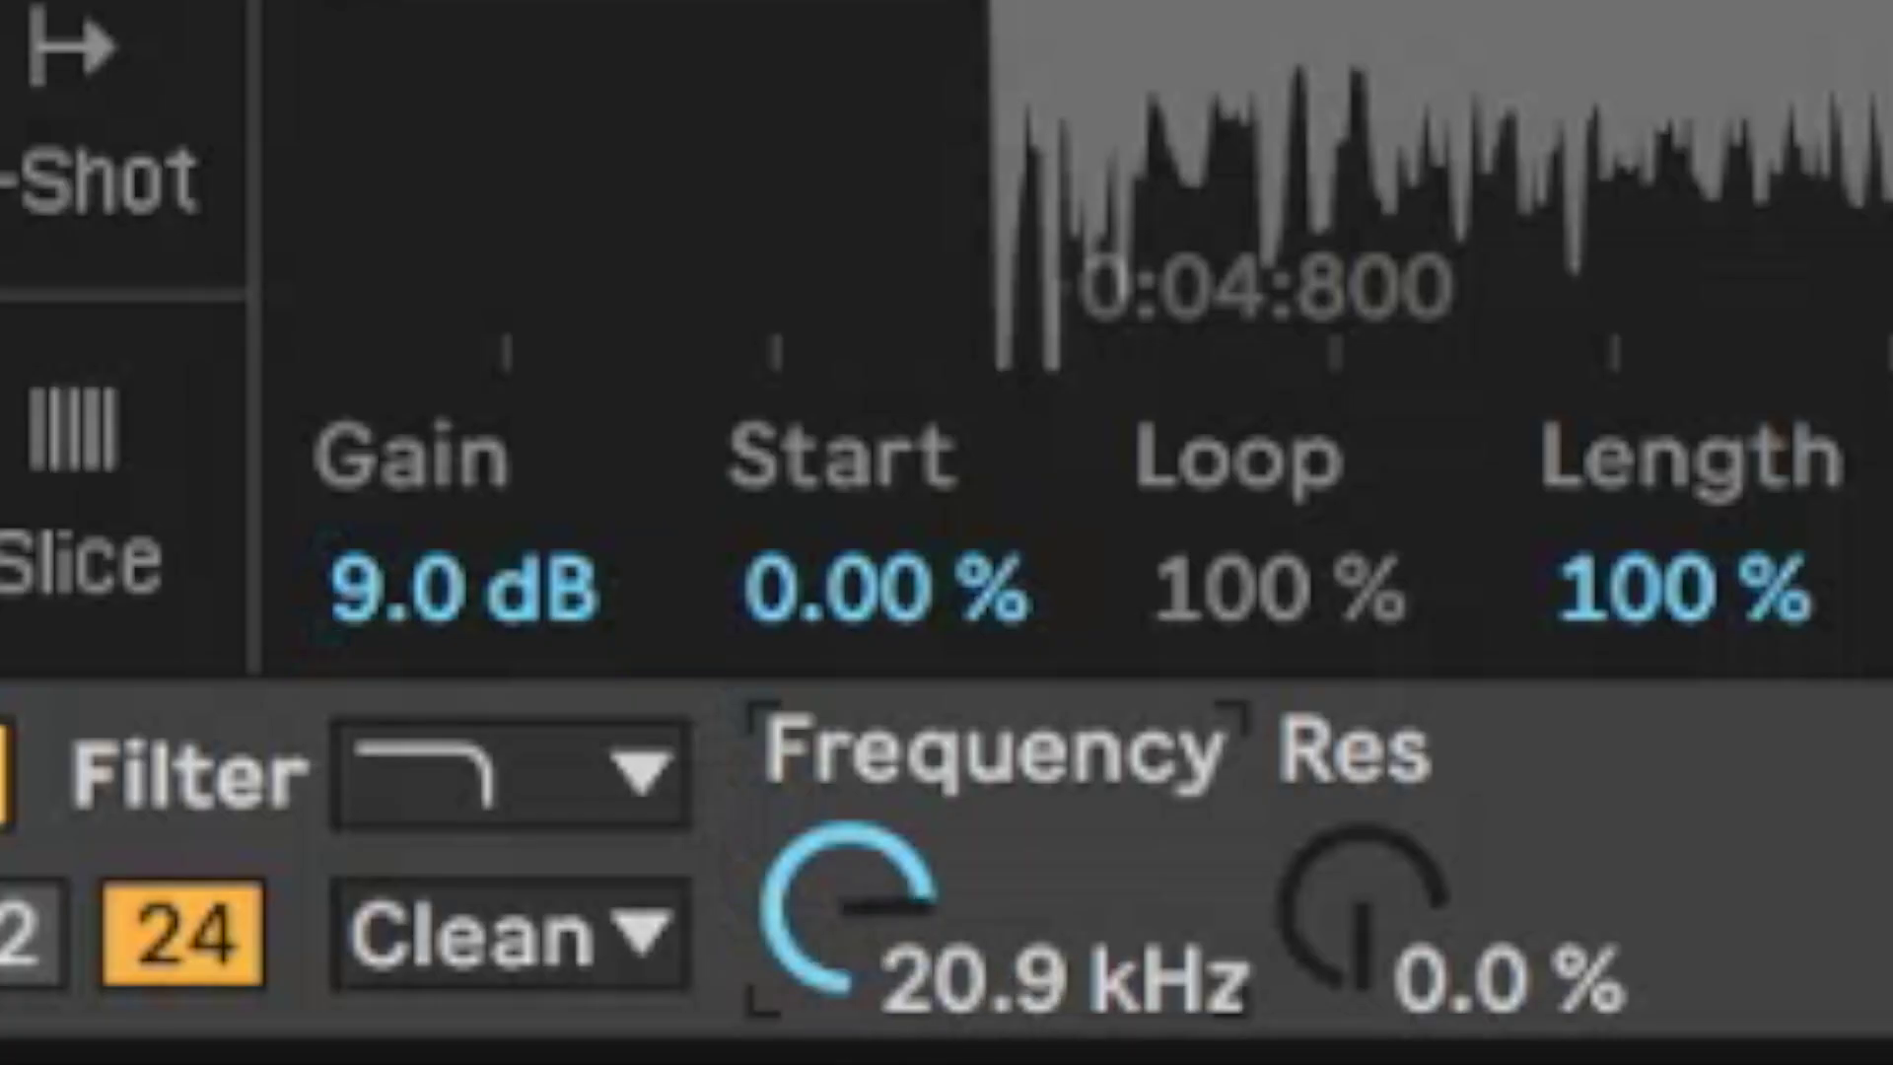
{"action": "mouse_move", "coordinate": [336, 1020]}
{"action": "left_mouse_down"}
{"action": "mouse_move", "coordinate": [336, 1060]}
{"action": "mouse_move", "coordinate": [336, 1030]}
{"action": "left_mouse_up"}
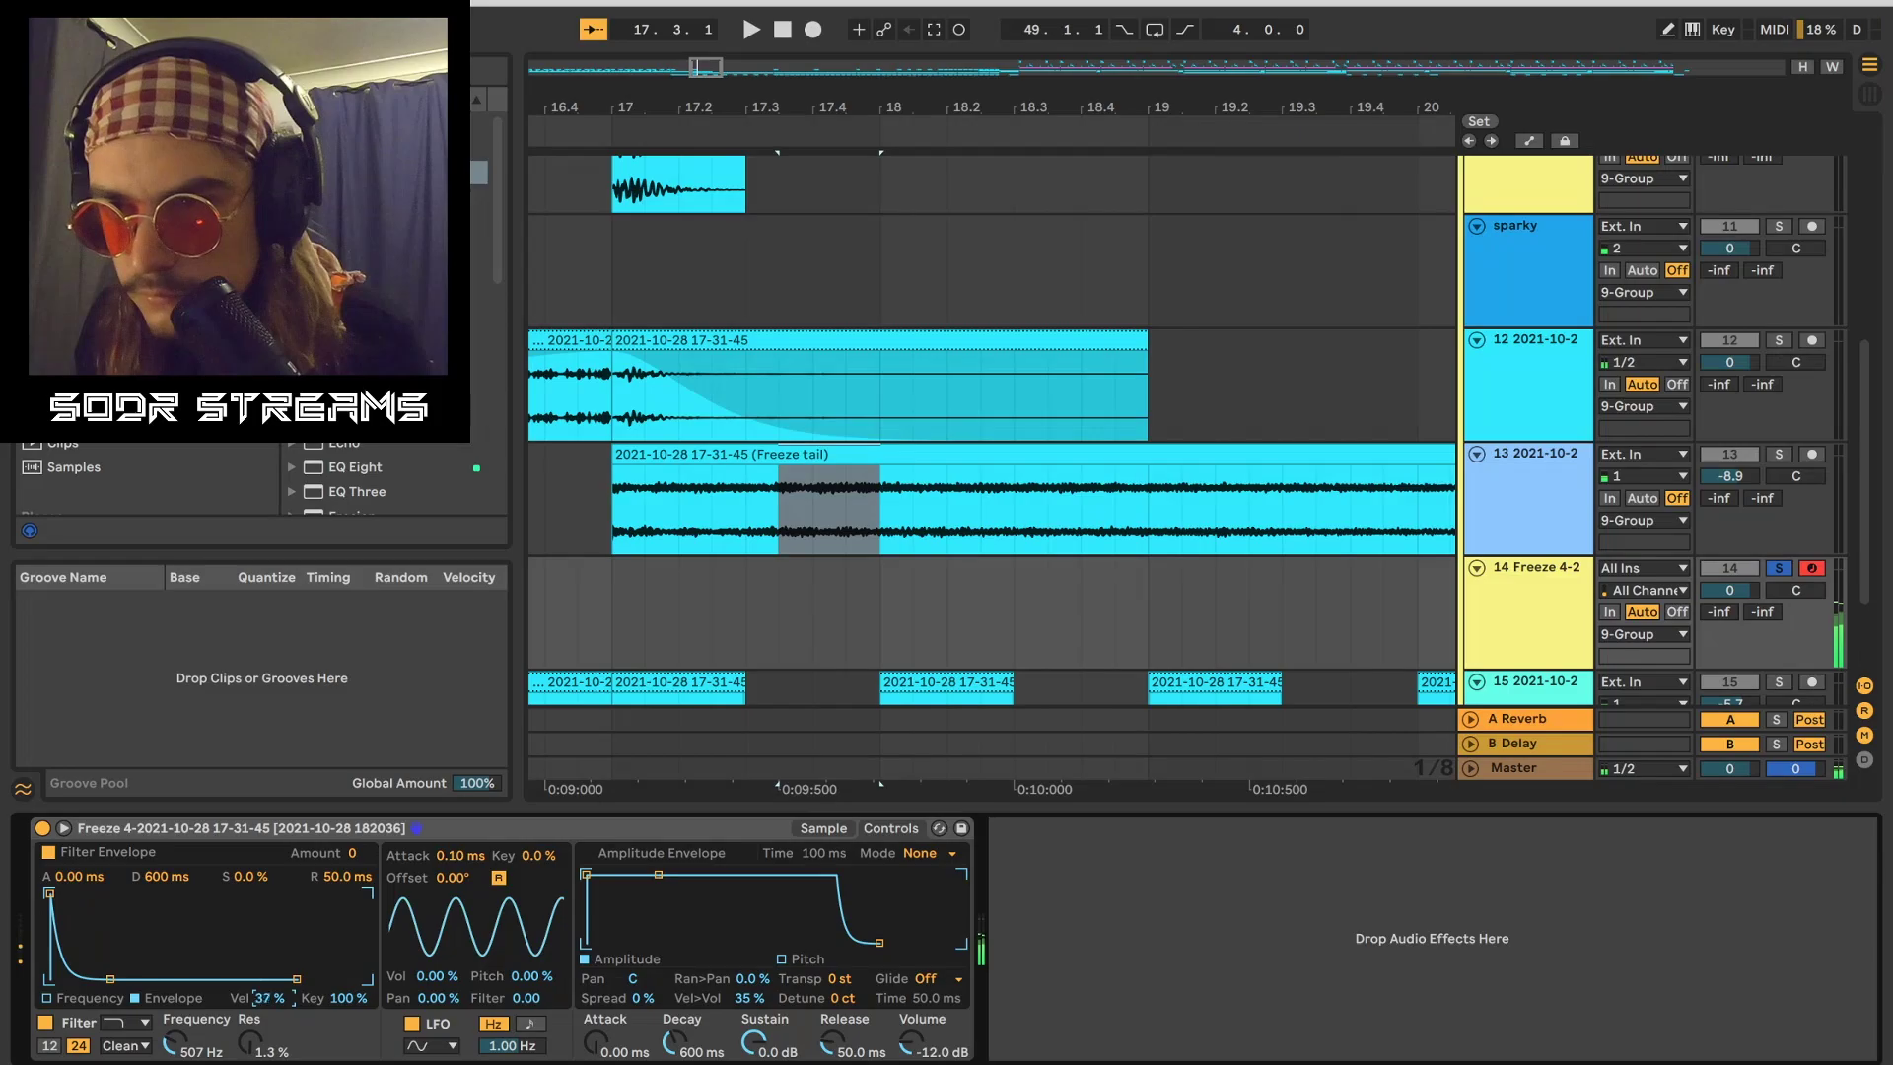
{"action": "left_click_drag", "start_coordinate": [270, 997], "coordinate": [270, 974]}
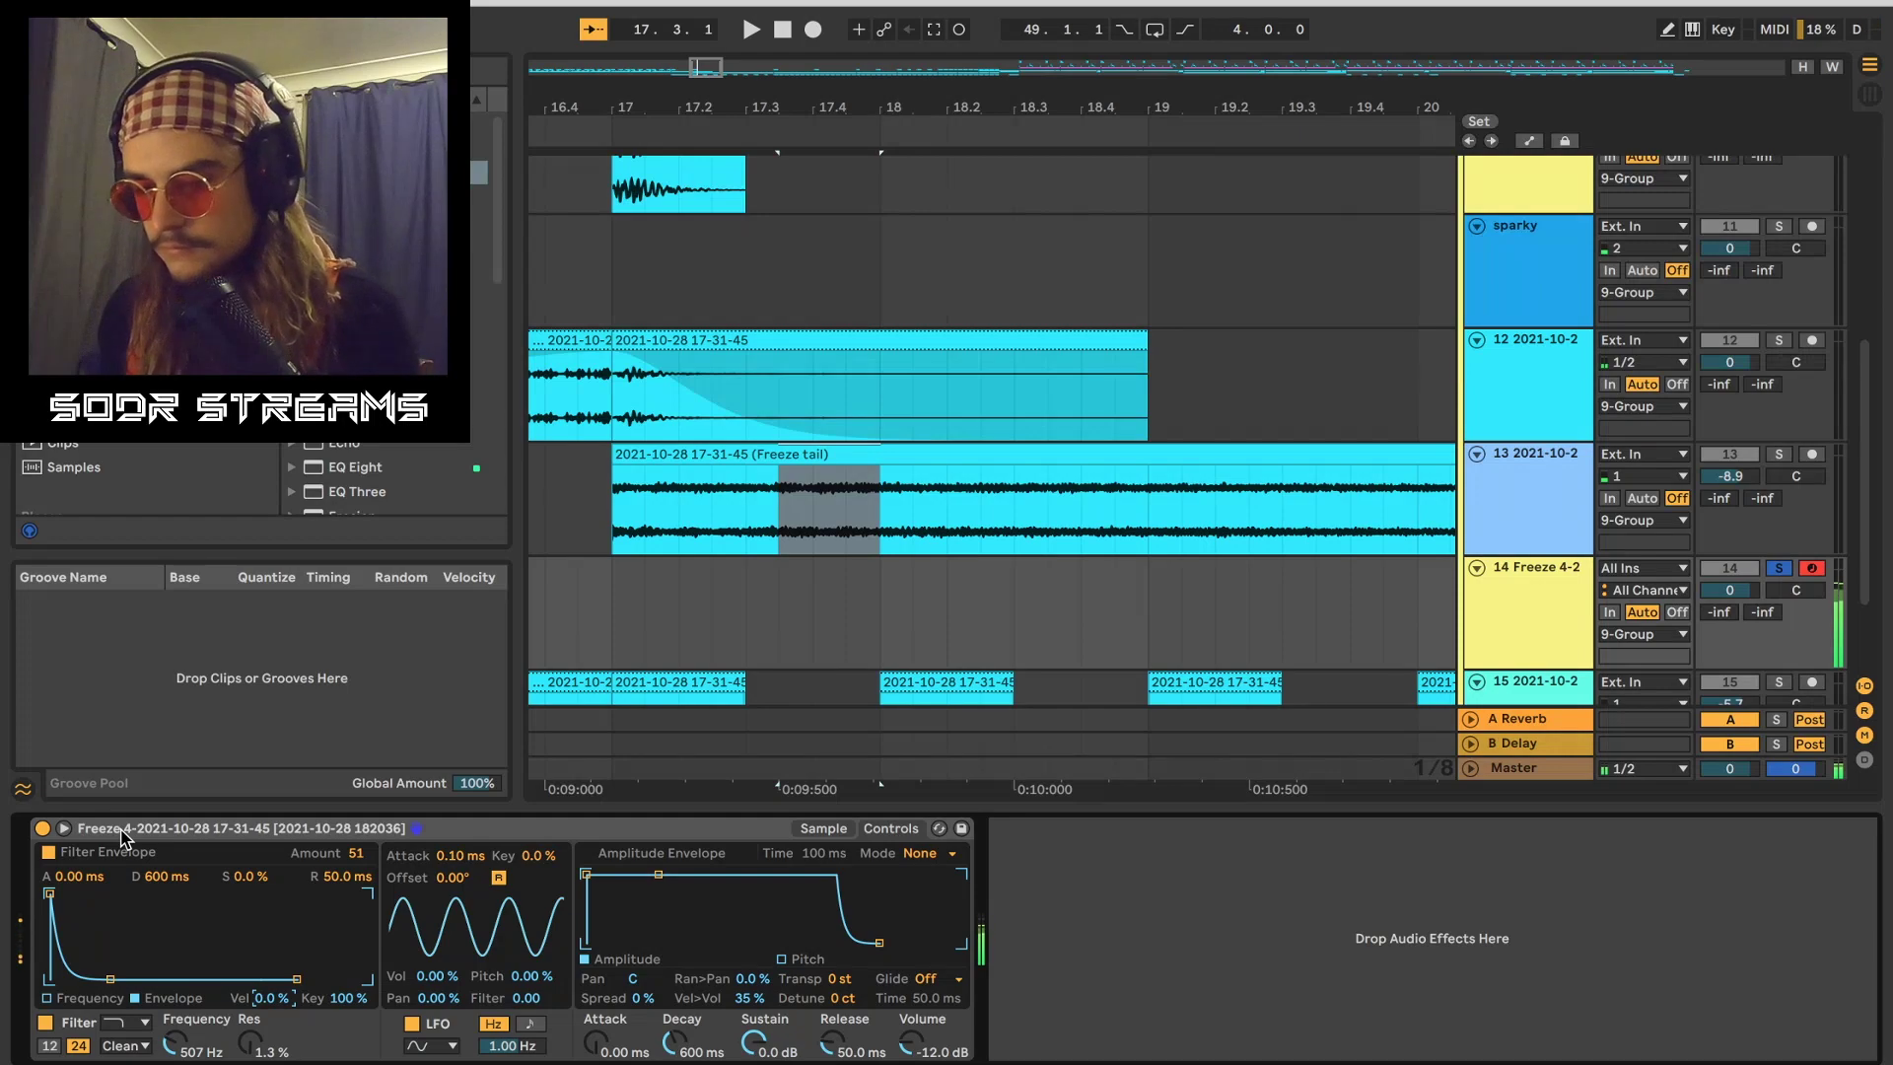
Step: Write repeated G2 notes in a MIDI clip at bar 81 on the Simpler track and turn off its solo
{"action": "scroll", "coordinate": [384, 473], "scroll_direction": "down", "scroll_amount": 10}
{"action": "double_click", "coordinate": [350, 353]}
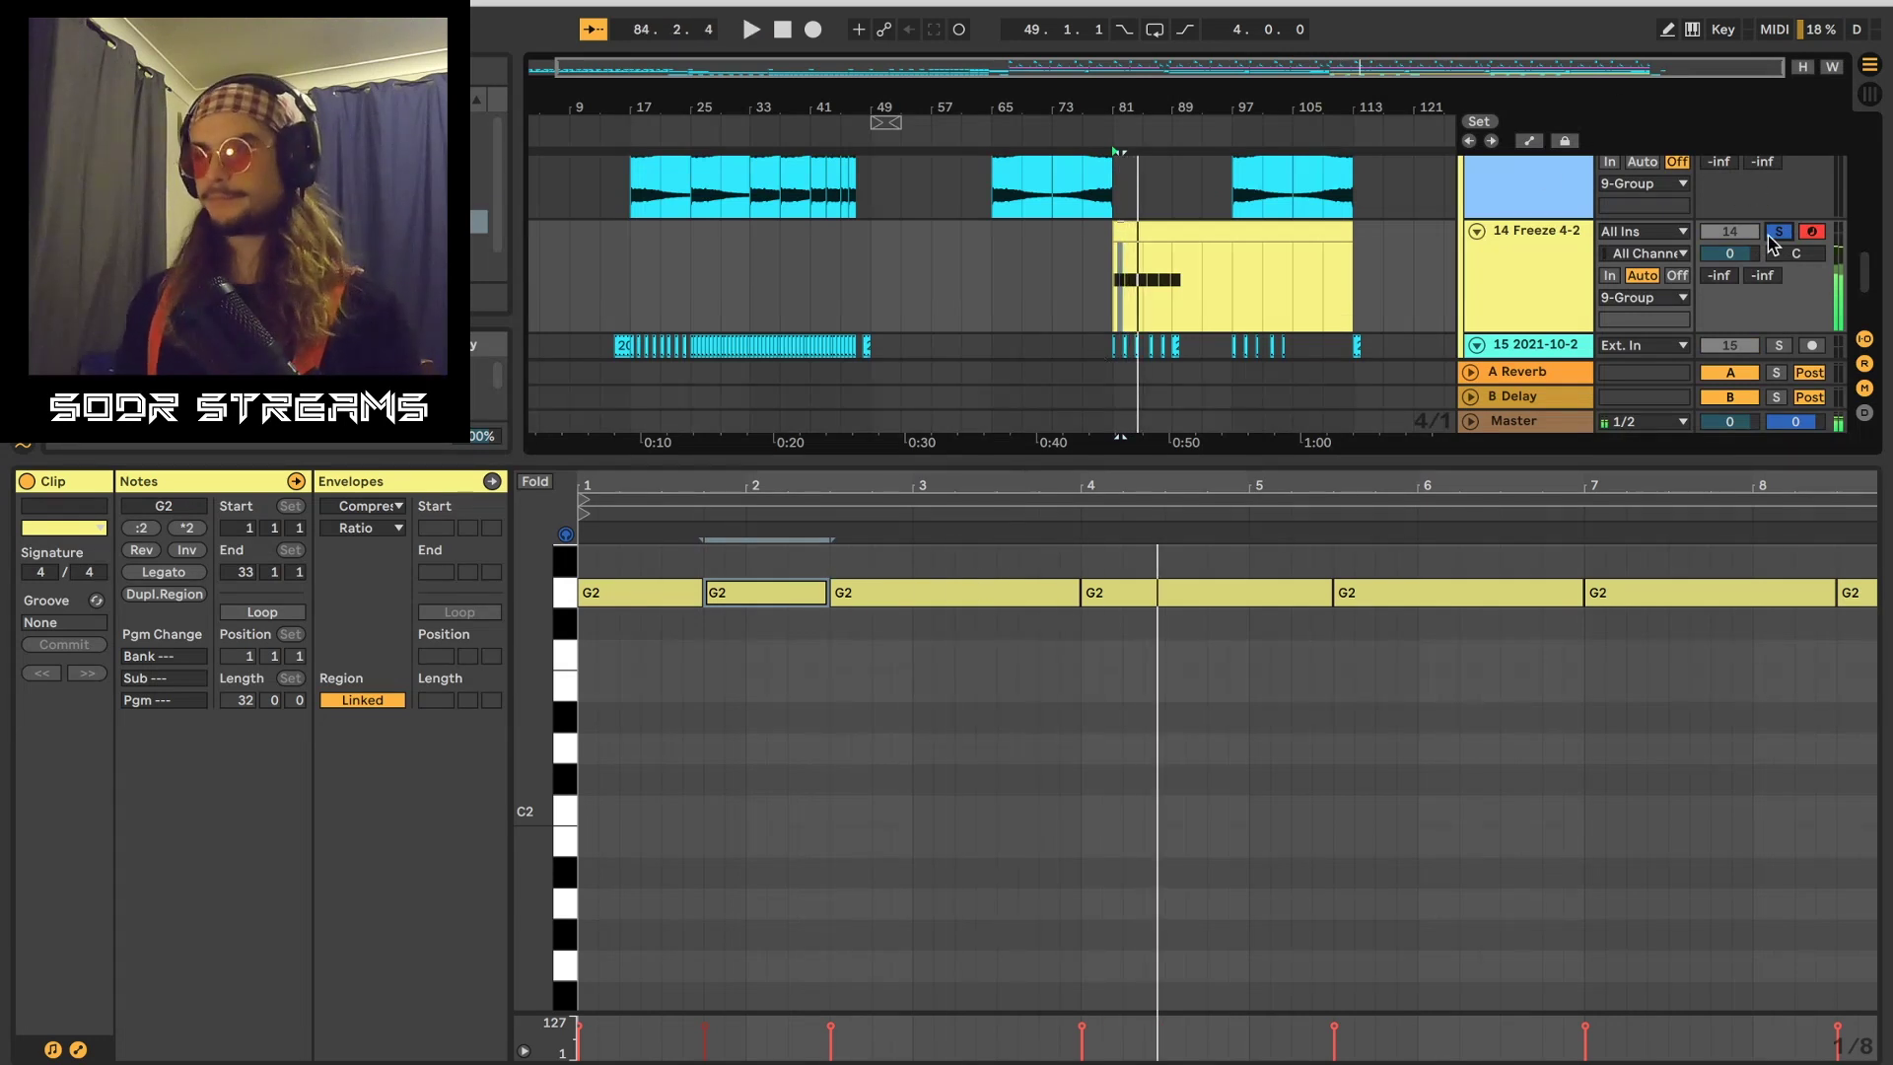
{"action": "left_click", "coordinate": [1777, 232]}
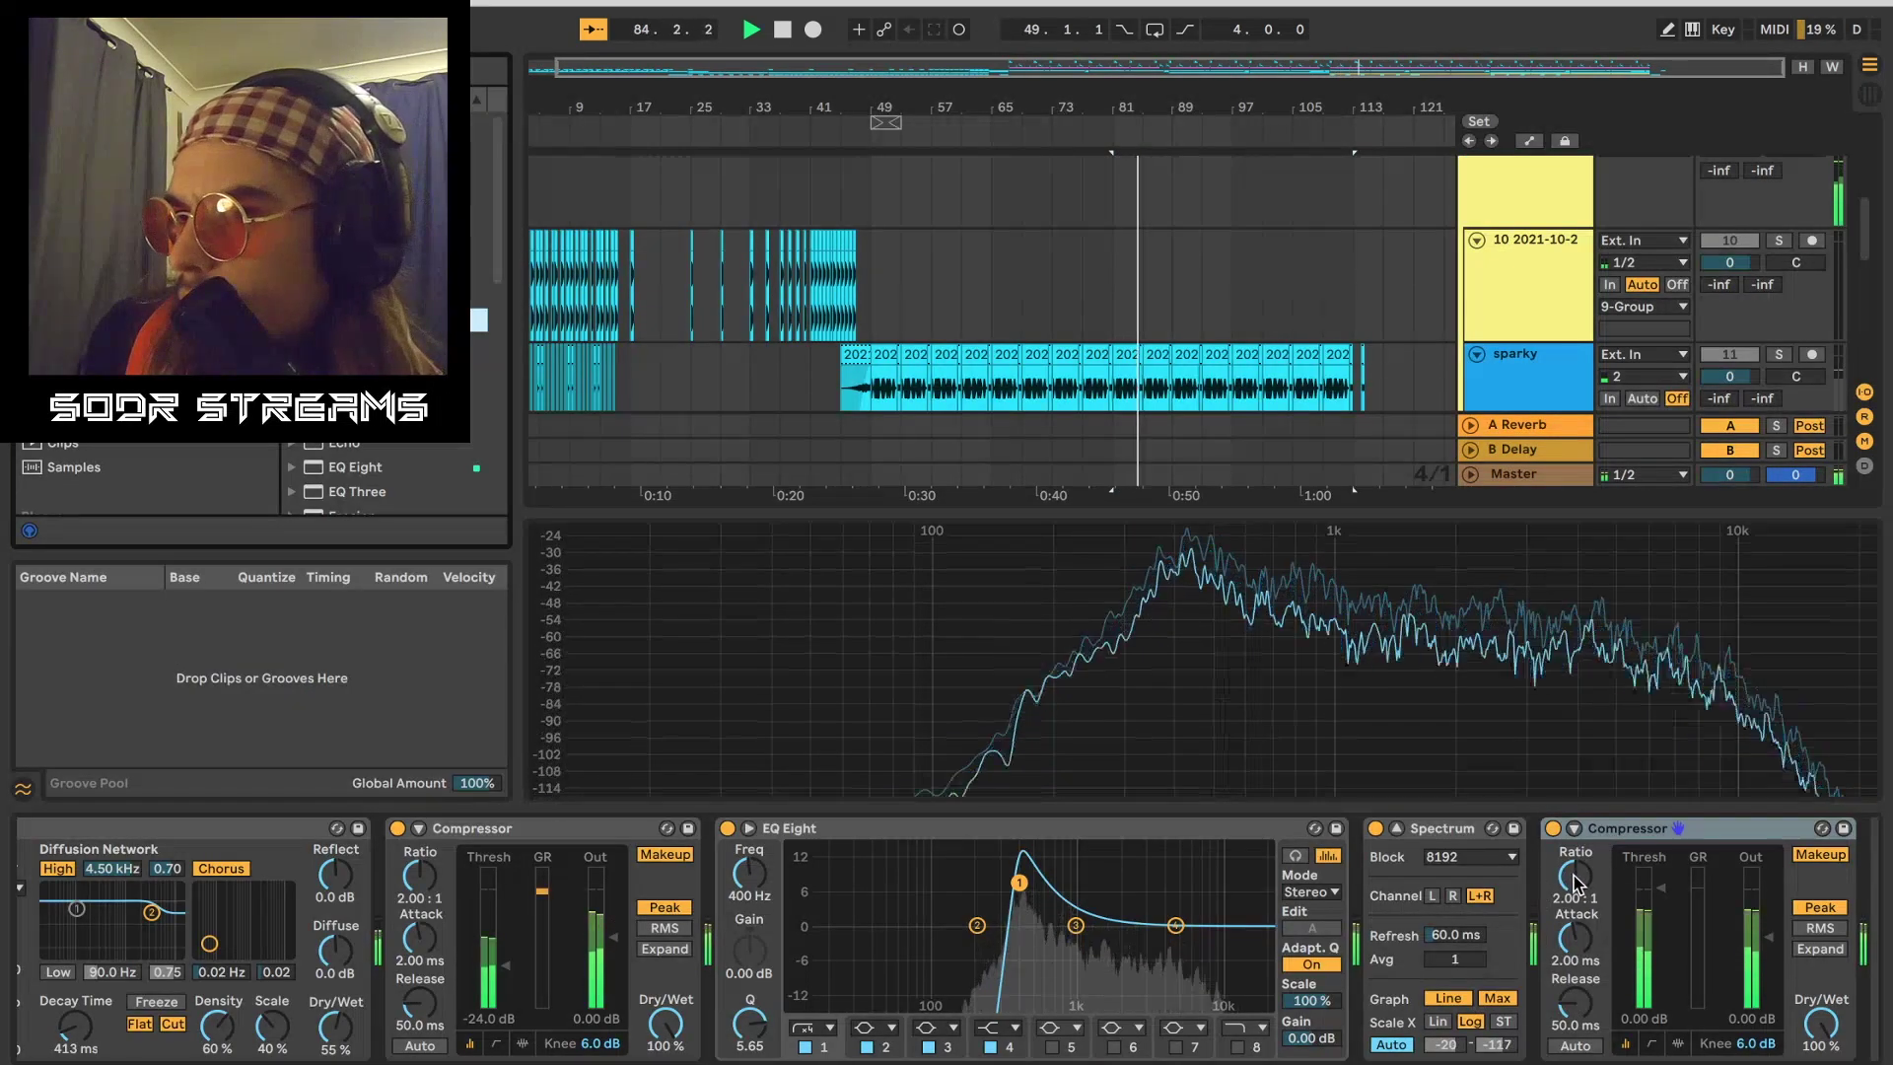
Step: Raise the ratio of the Compressor before EQ Eight past 3.60 : 1 while the section plays
{"action": "left_click_drag", "start_coordinate": [439, 890], "coordinate": [439, 876]}
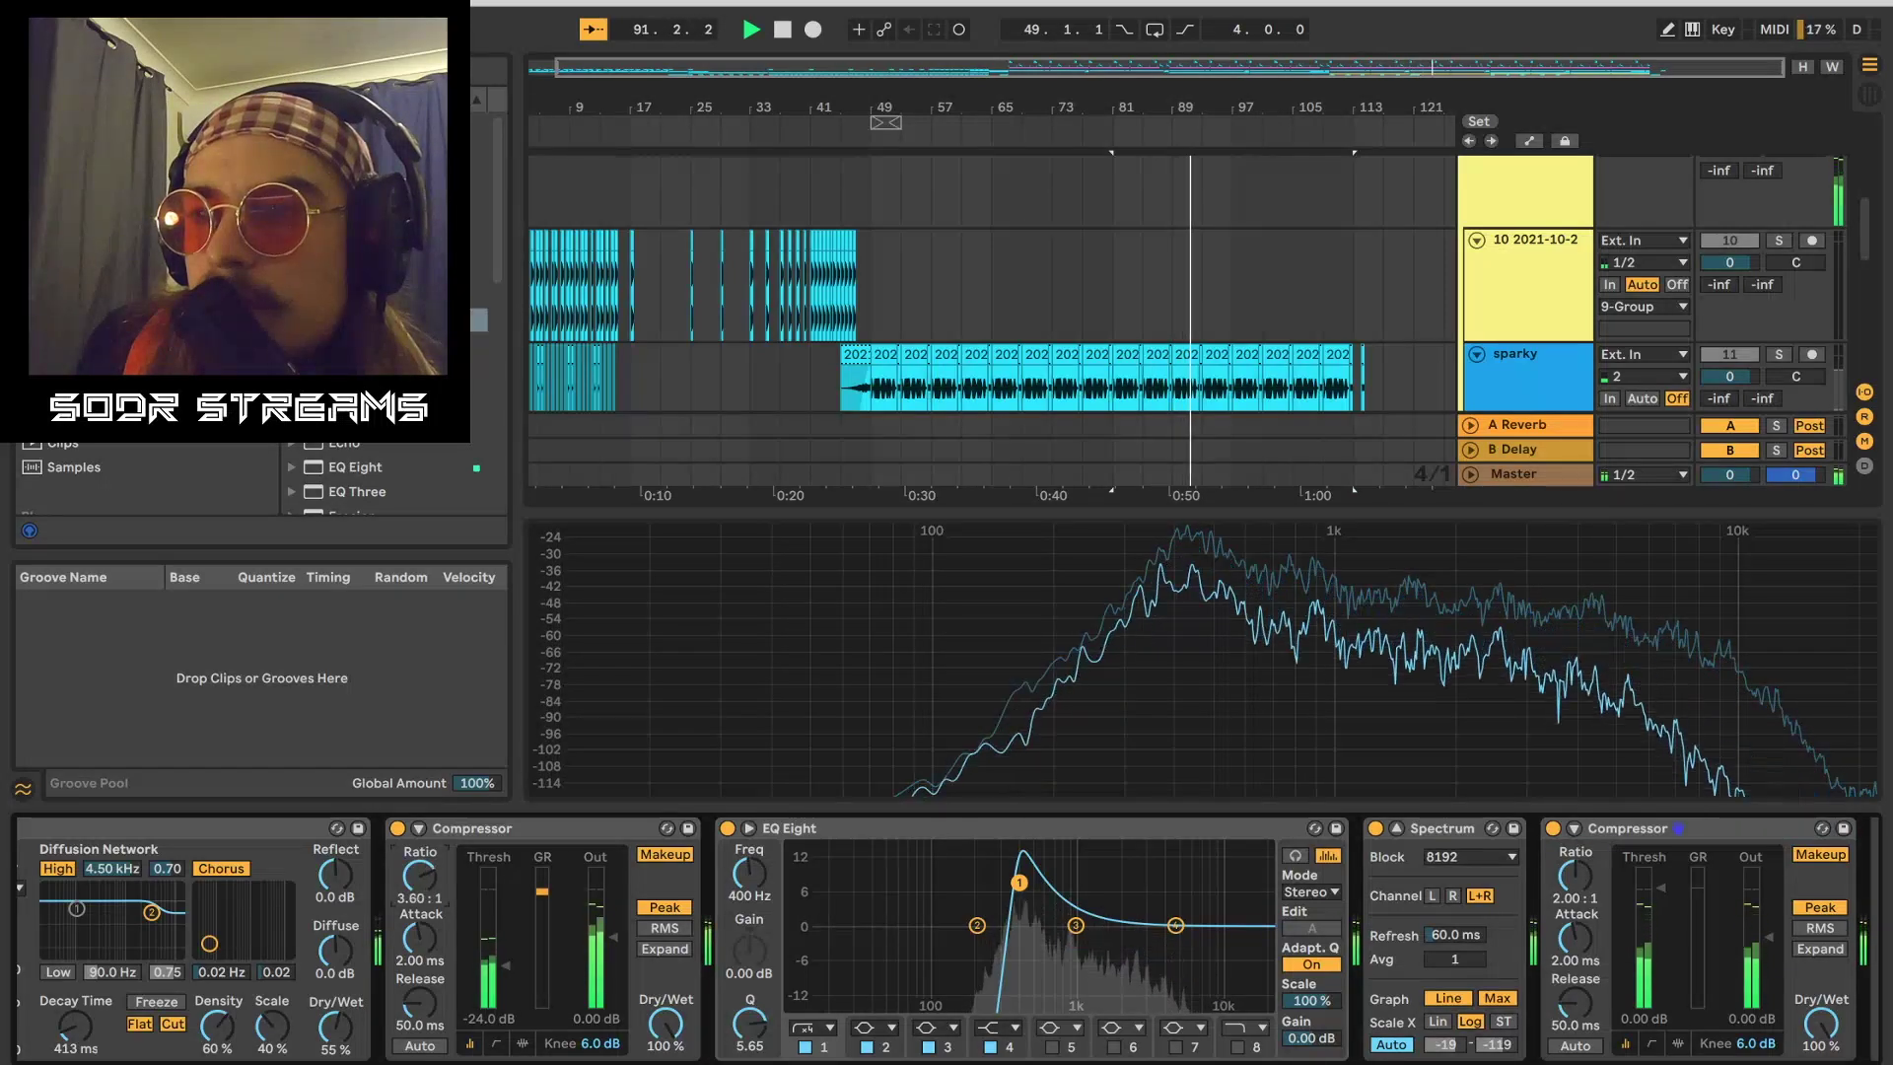
{"action": "left_click_drag", "start_coordinate": [422, 875], "coordinate": [422, 867]}
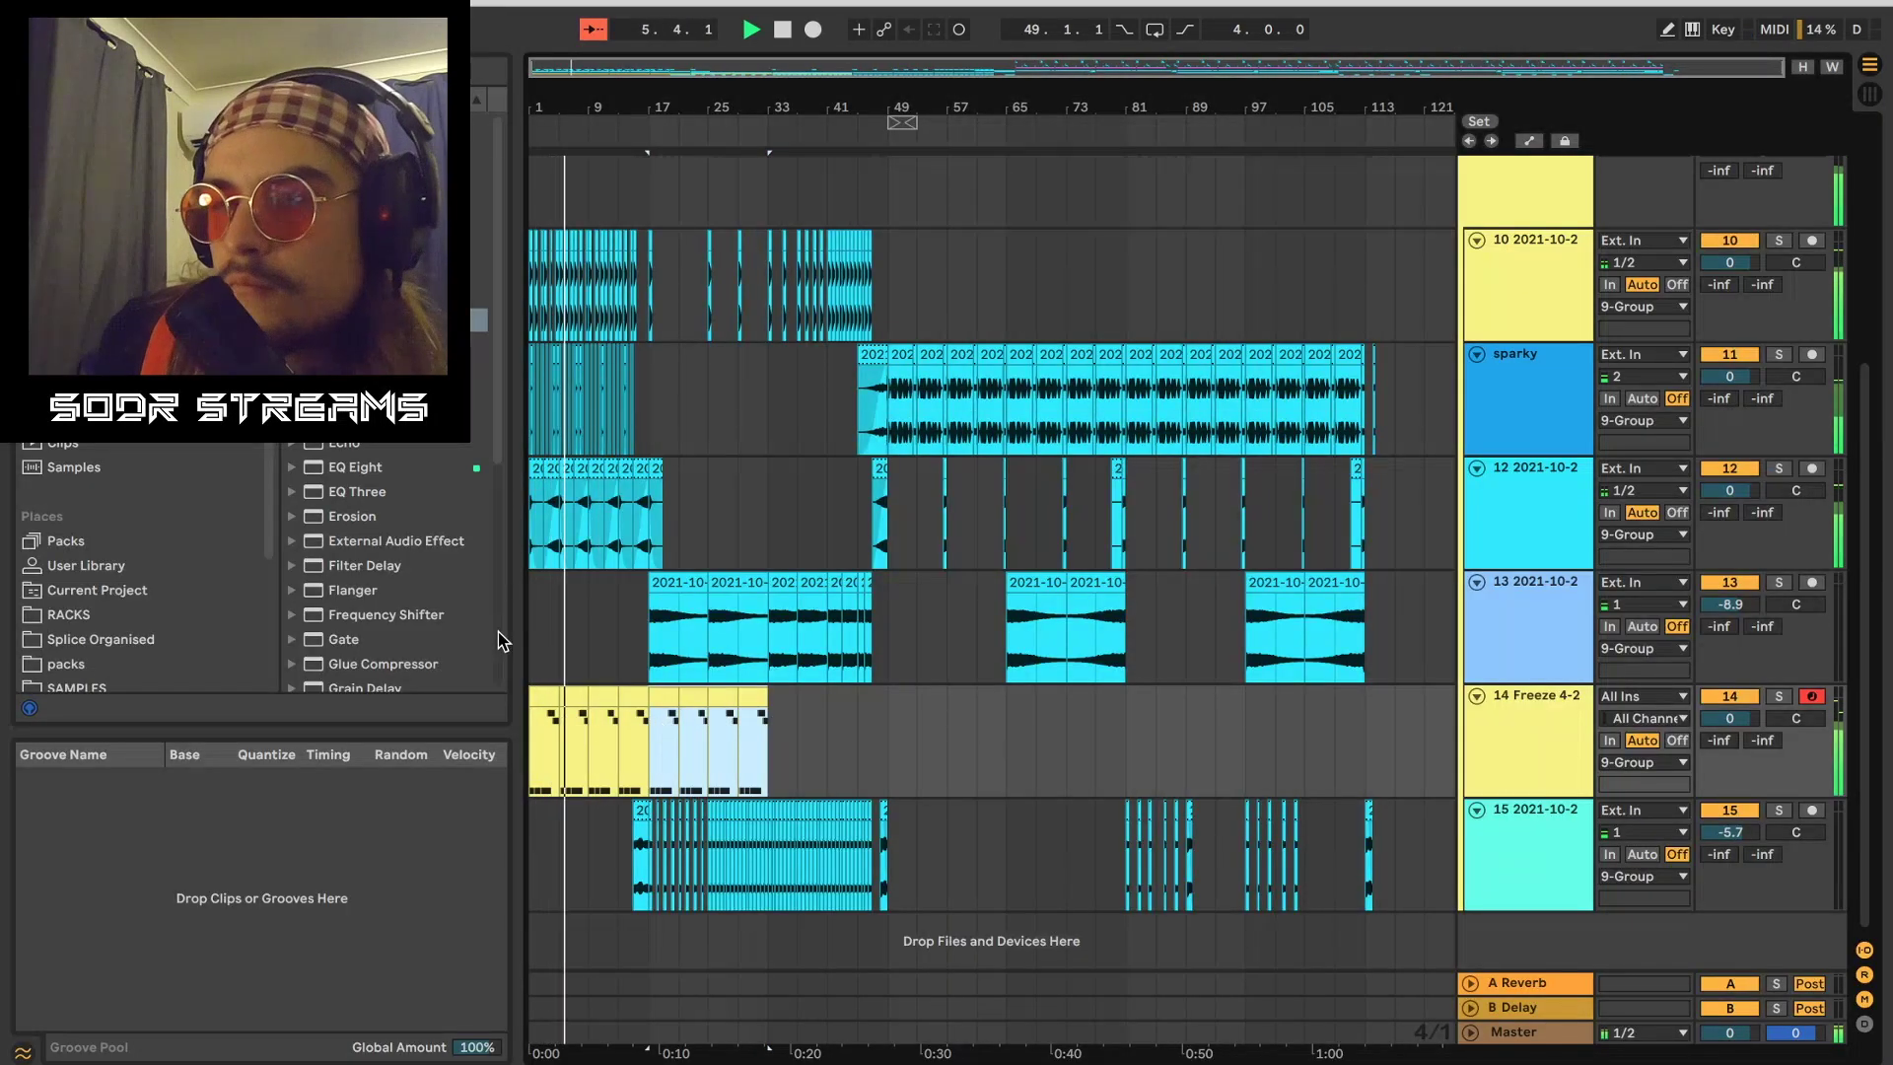
Step: Extend track 14's note clips through the intro to about bar 47 and play the arrangement from bar 1
{"action": "left_click_drag", "start_coordinate": [367, 172], "coordinate": [616, 687]}
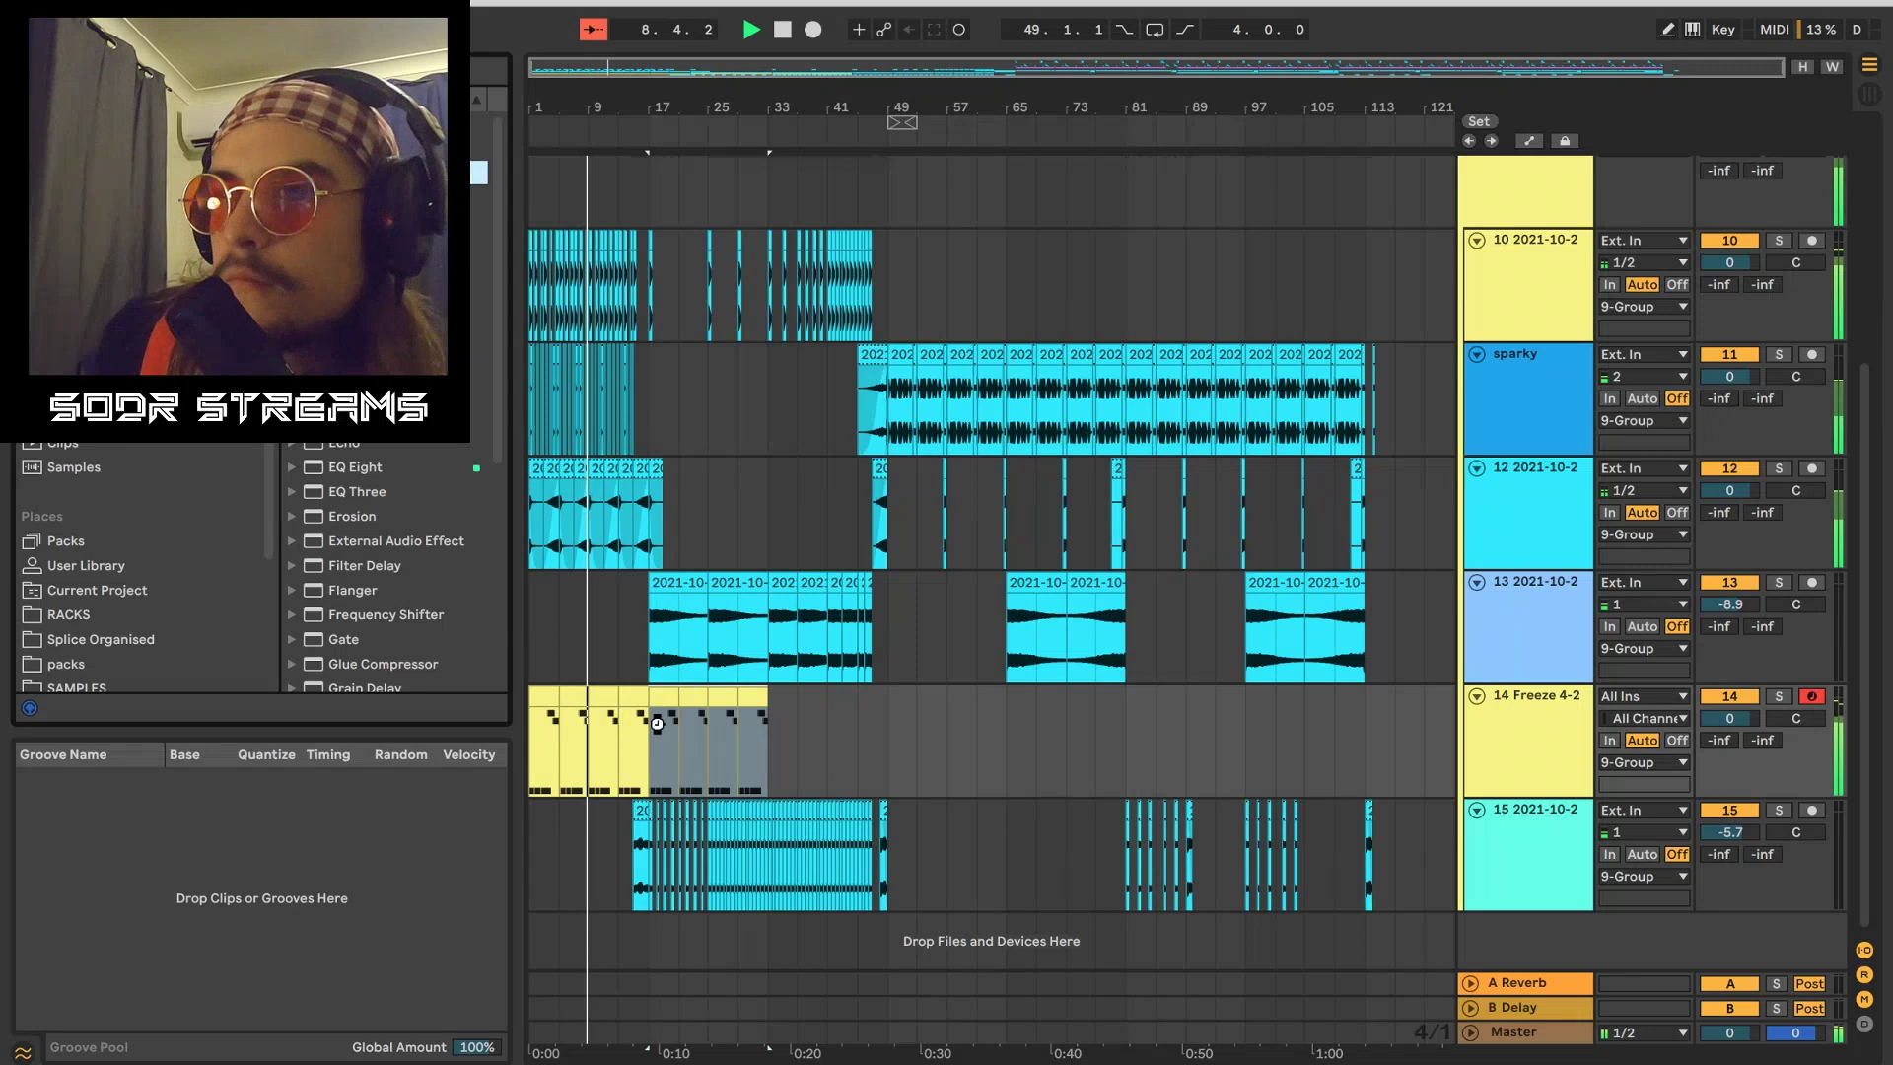
{"action": "key", "text": "shift+Tab"}
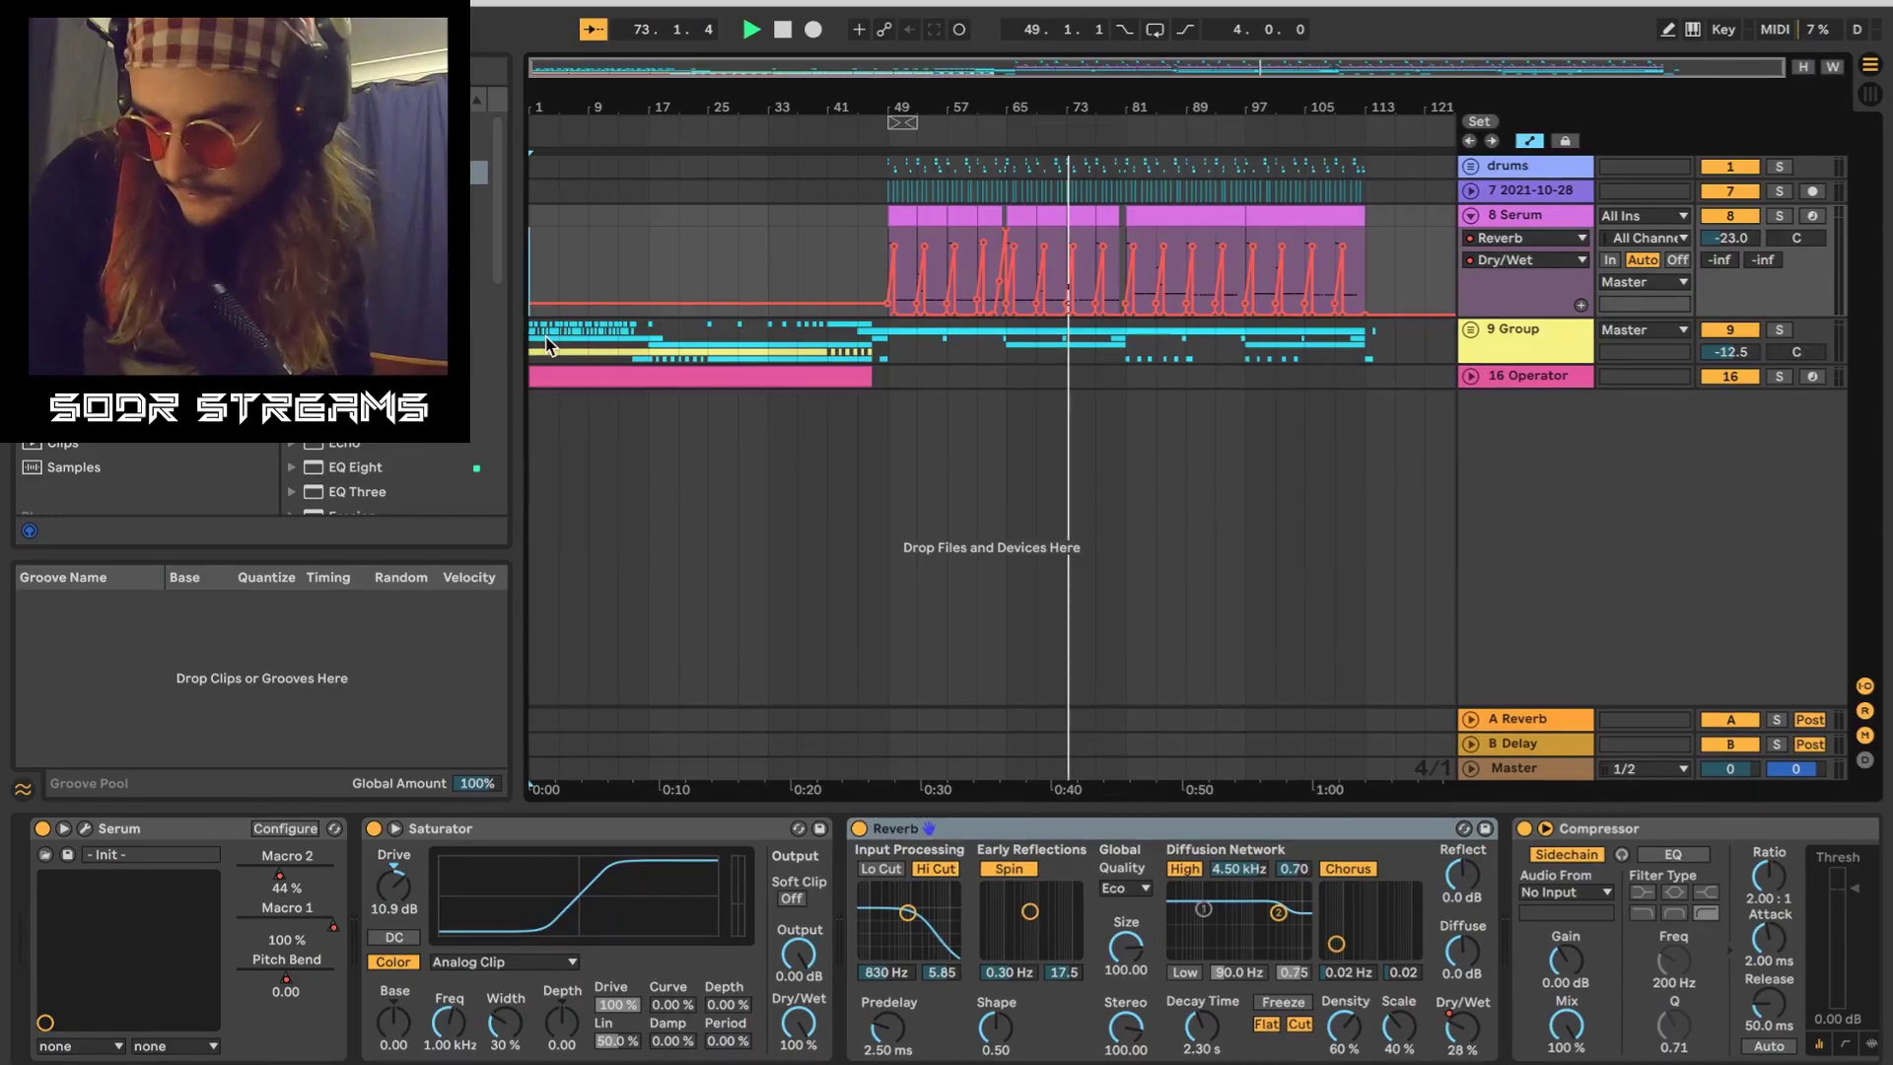
{"action": "left_click", "coordinate": [548, 345]}
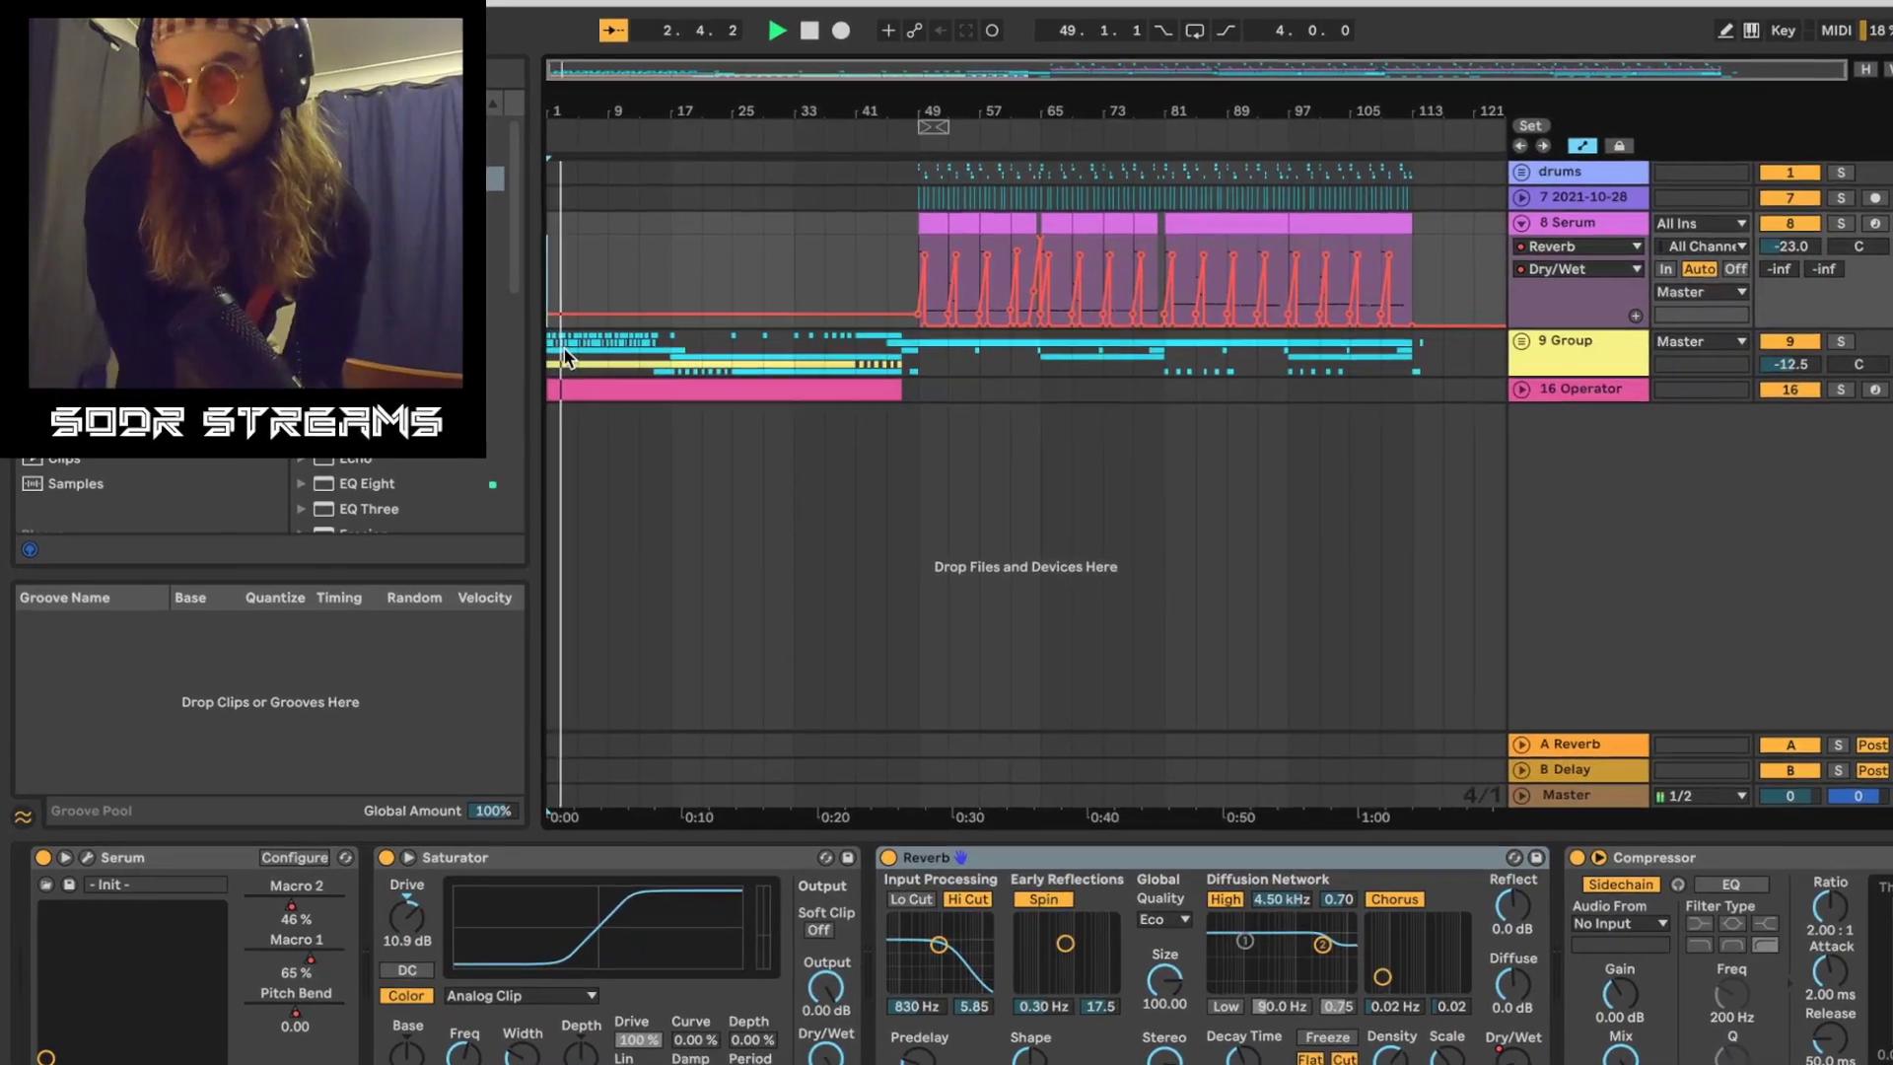